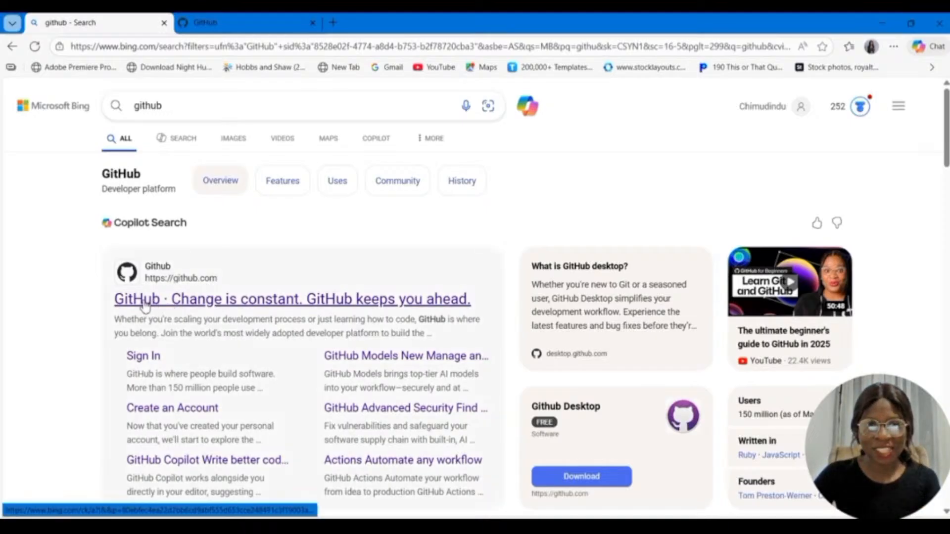
Step: Switch to the open GitHub page and start a new repository from the repositories list
{"action": "left_click", "coordinate": [244, 22]}
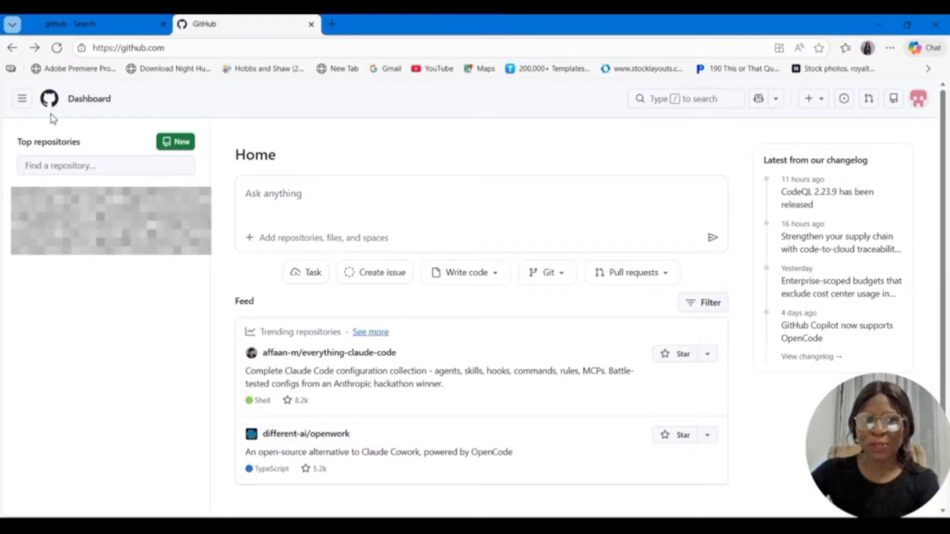
{"action": "left_click", "coordinate": [22, 99]}
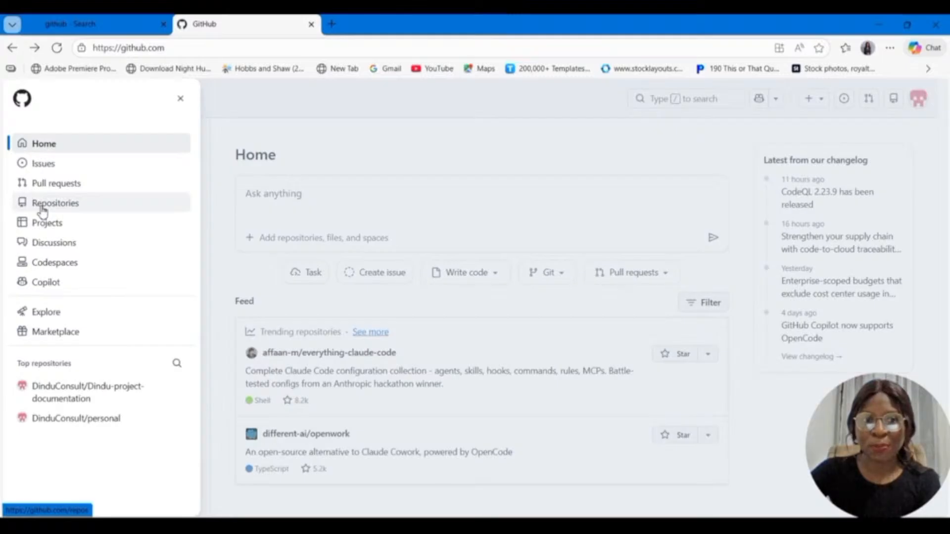
{"action": "left_click", "coordinate": [59, 209]}
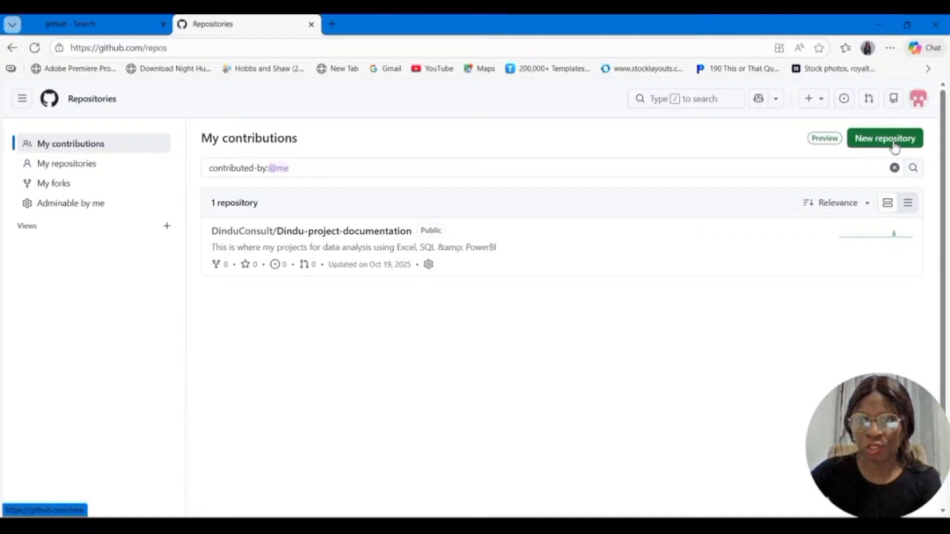
{"action": "left_click", "coordinate": [893, 146]}
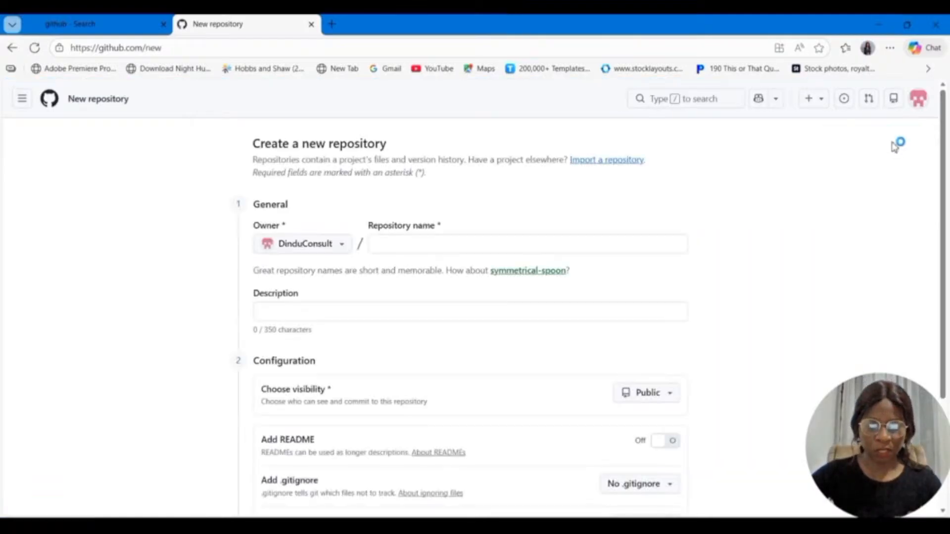
Step: Name the new repository with the owner's first name followed by "Portfolio", correcting the spelling of "Portfolio"
{"action": "left_click", "coordinate": [398, 246]}
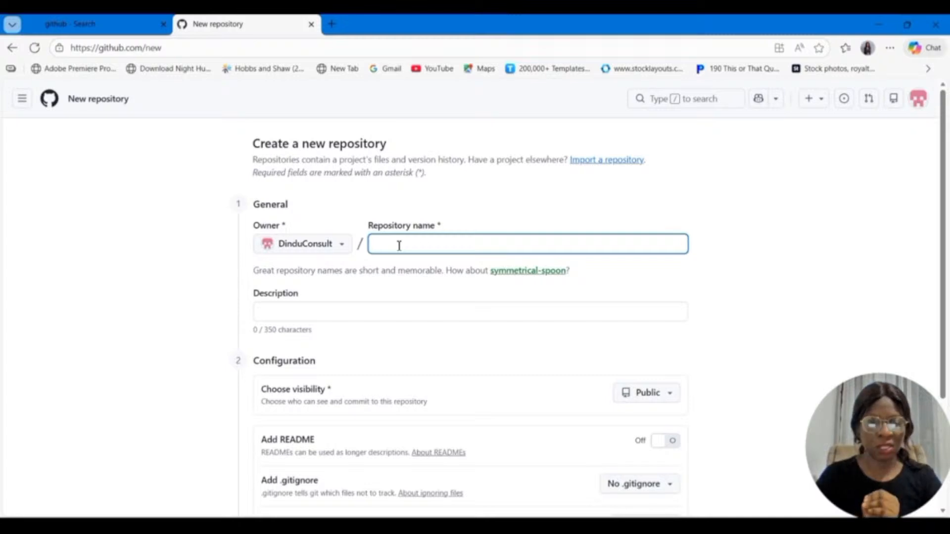
{"action": "type", "text": "C"}
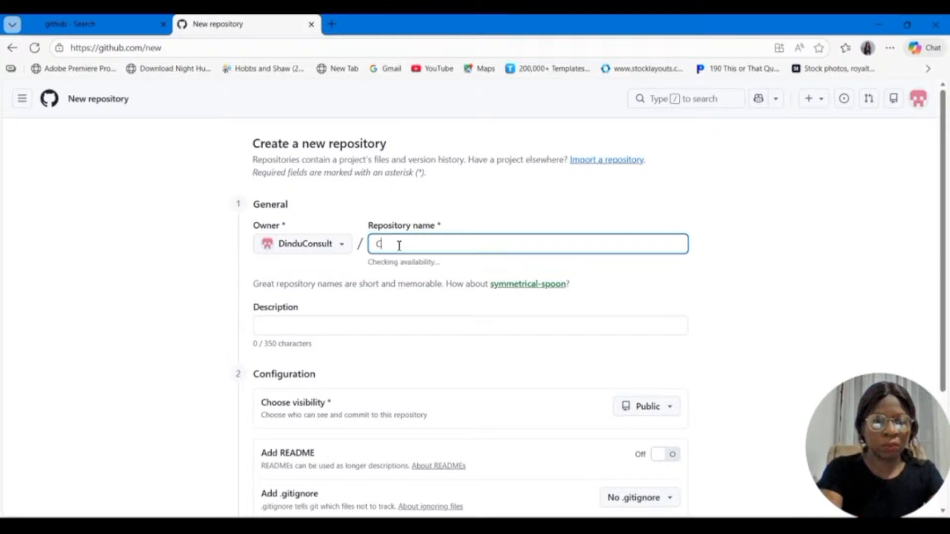
{"action": "type", "text": "himu"}
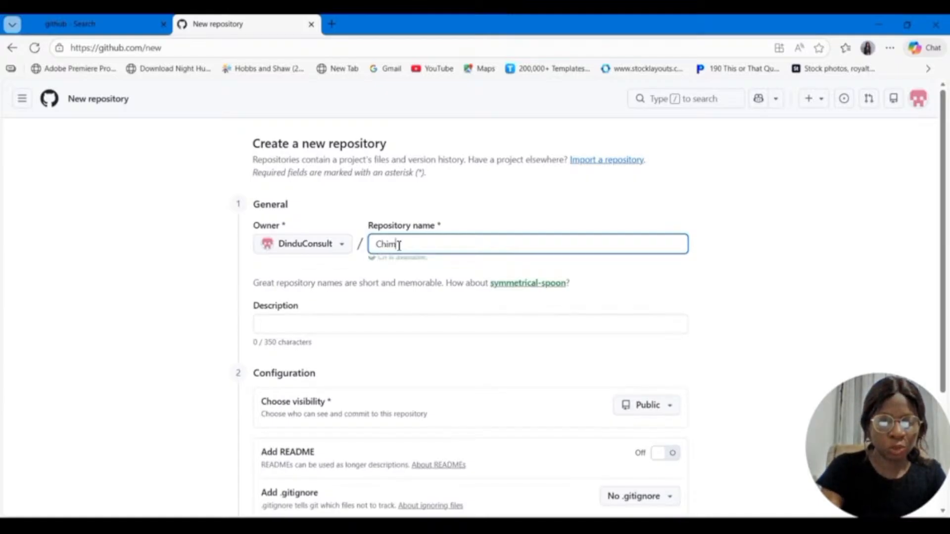
{"action": "type", "text": "dindu"}
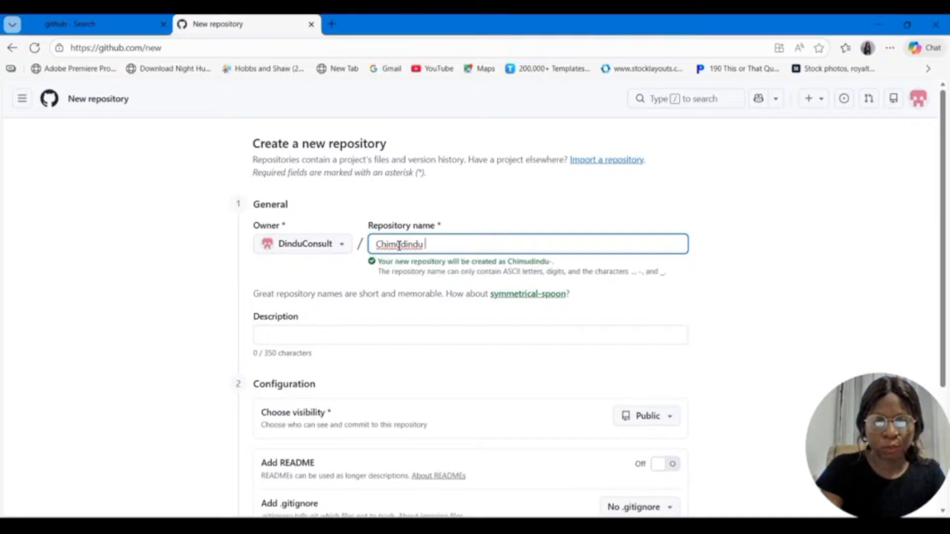
{"action": "type", "text": " Por"}
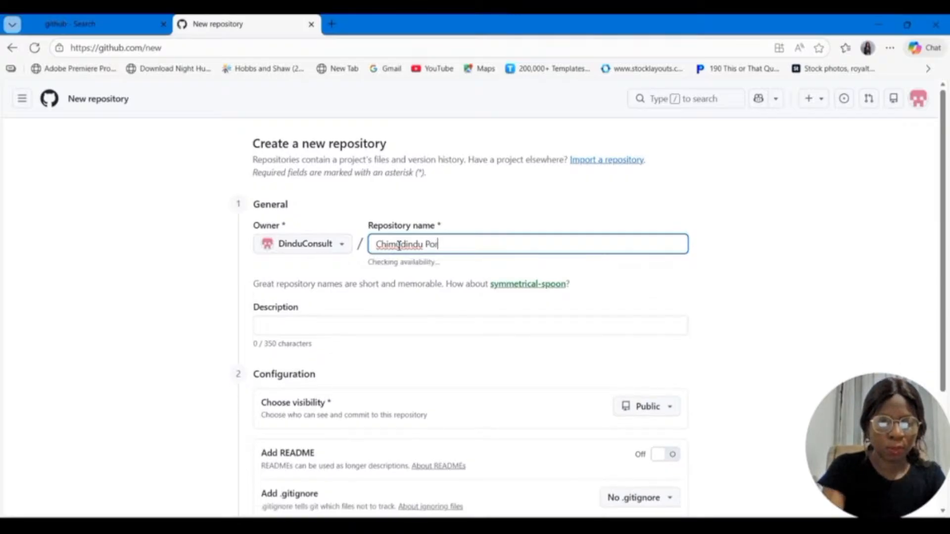
{"action": "type", "text": "tf"}
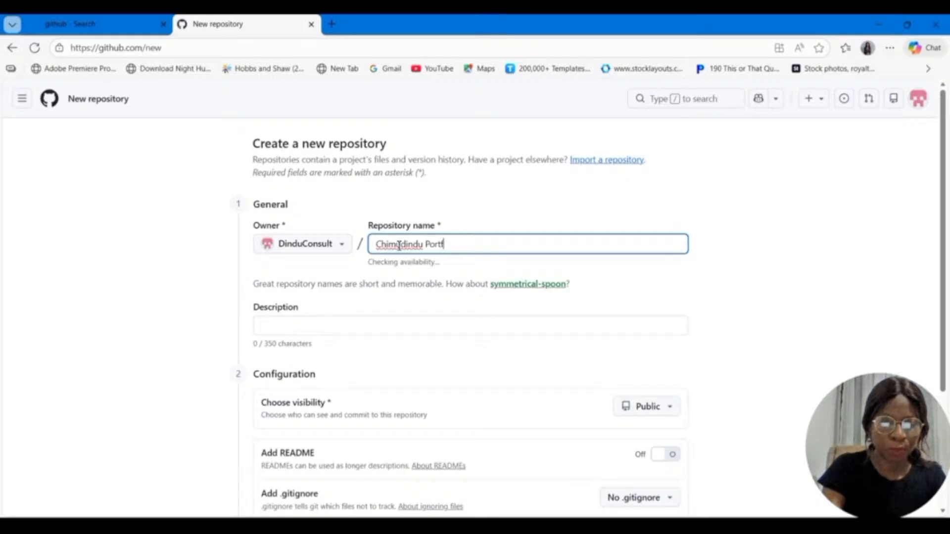
{"action": "type", "text": "oilio"}
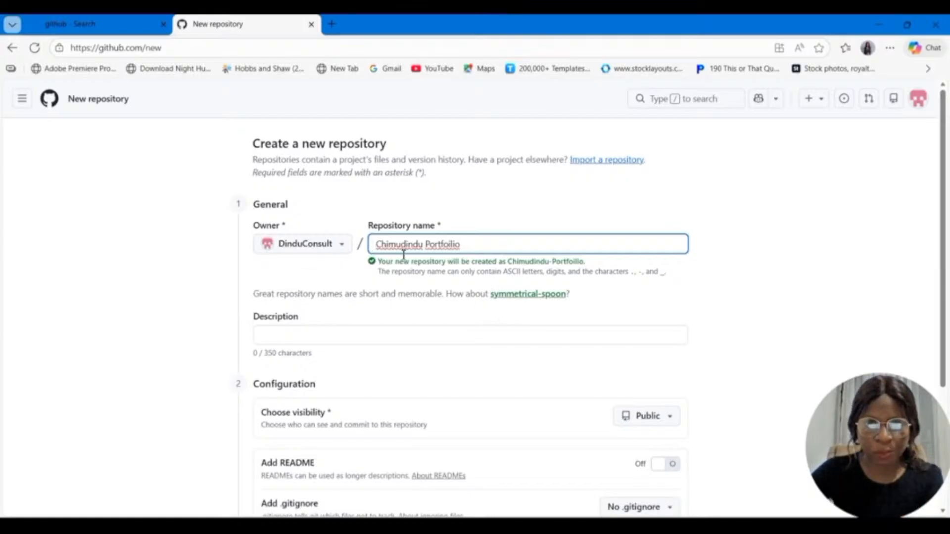
{"action": "right_click", "coordinate": [452, 246]}
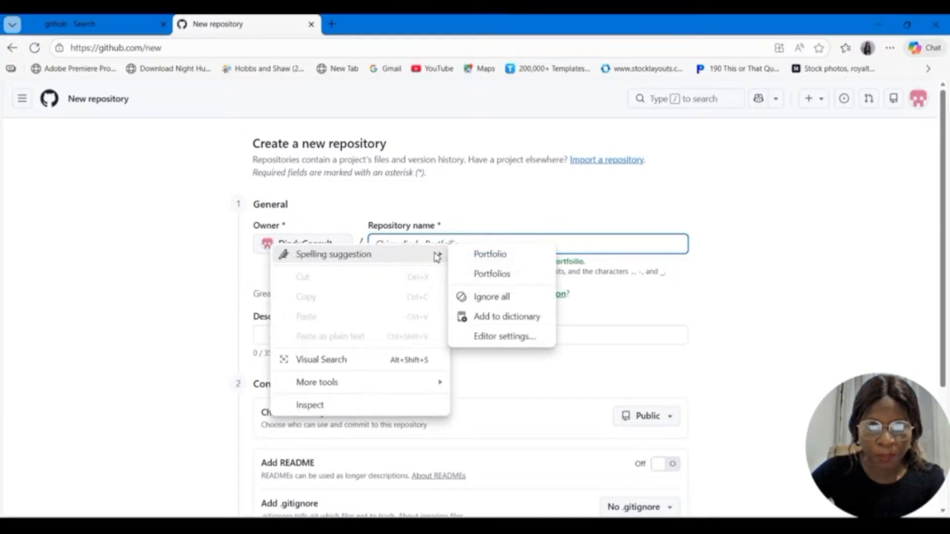
{"action": "left_click", "coordinate": [490, 254]}
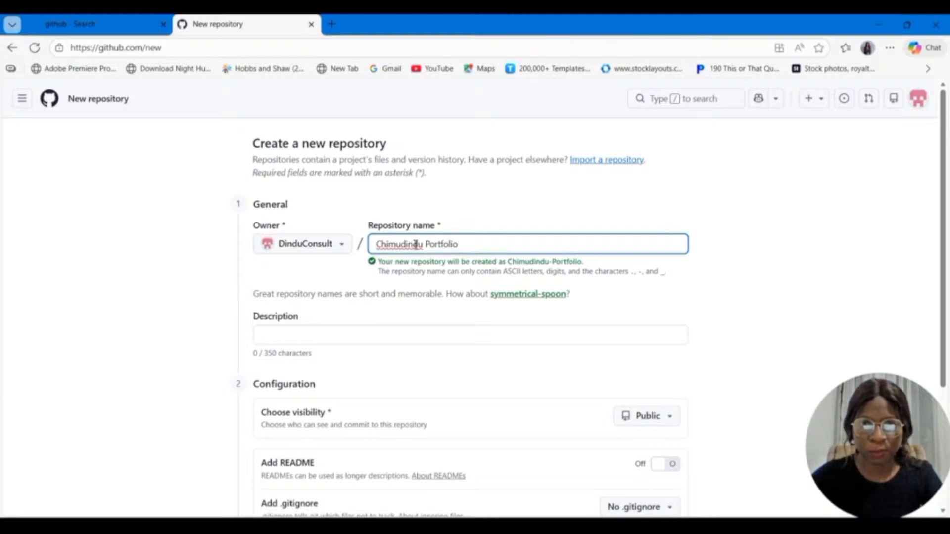
Step: Enter the repository description "Amazon sales data analysis using Excel, Power Query and PowerBI"
{"action": "scroll", "coordinate": [401, 247], "scroll_direction": "down", "scroll_amount": 1}
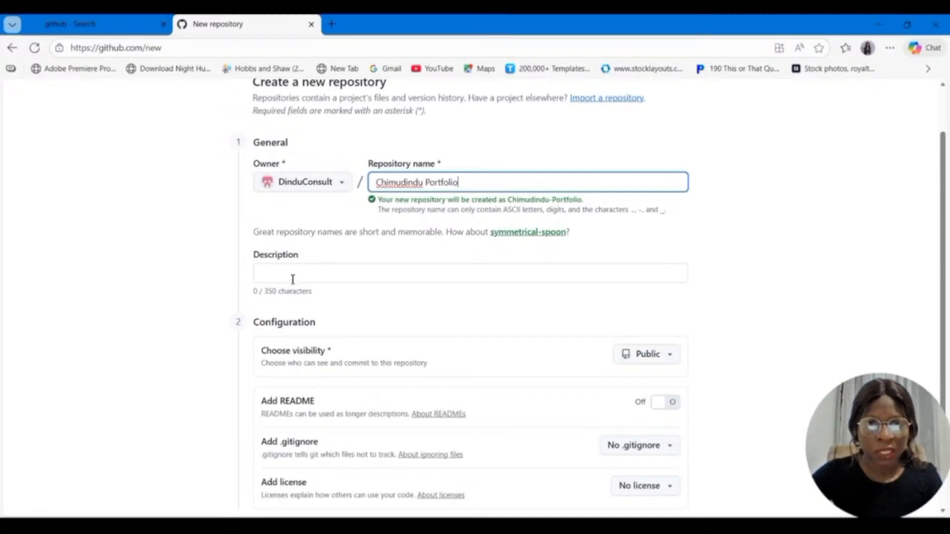
{"action": "left_click", "coordinate": [260, 273]}
{"action": "type", "text": "Am"}
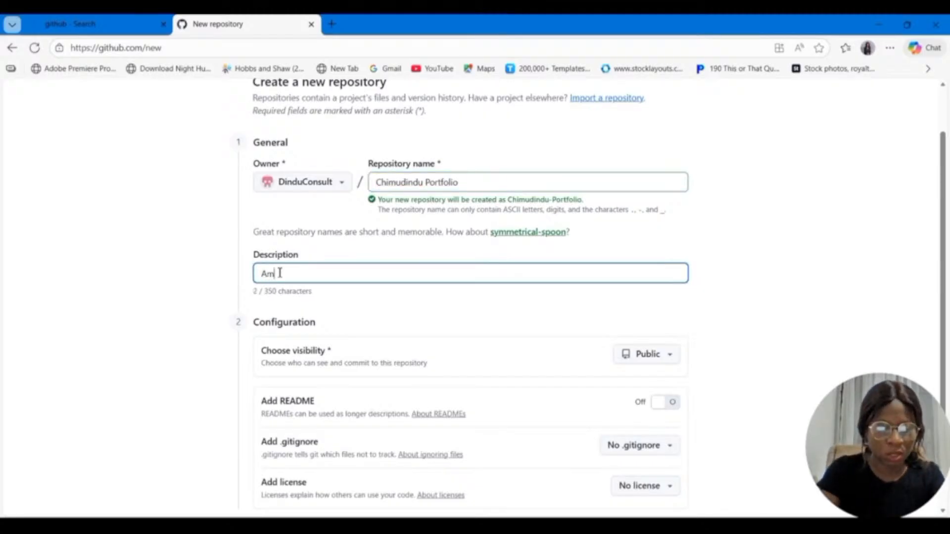
{"action": "type", "text": "azon "}
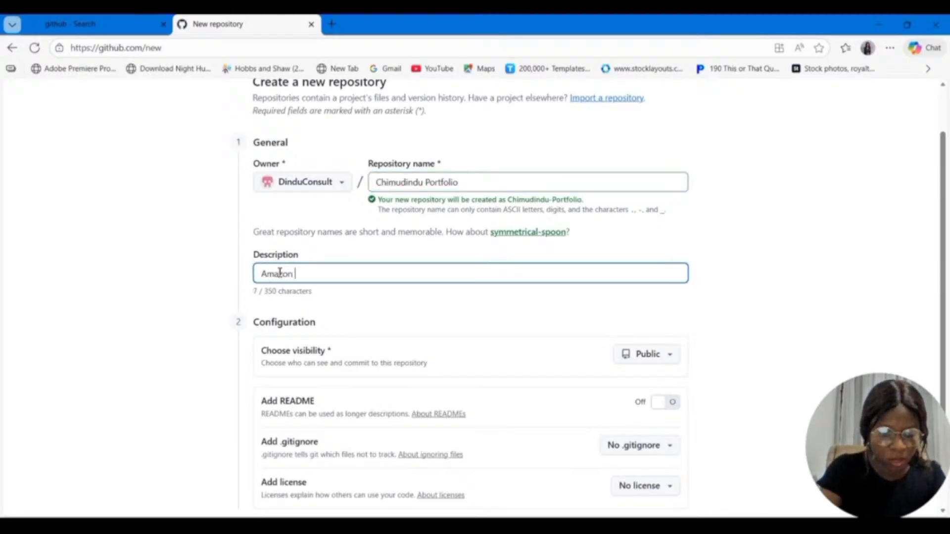
{"action": "type", "text": "sales data"}
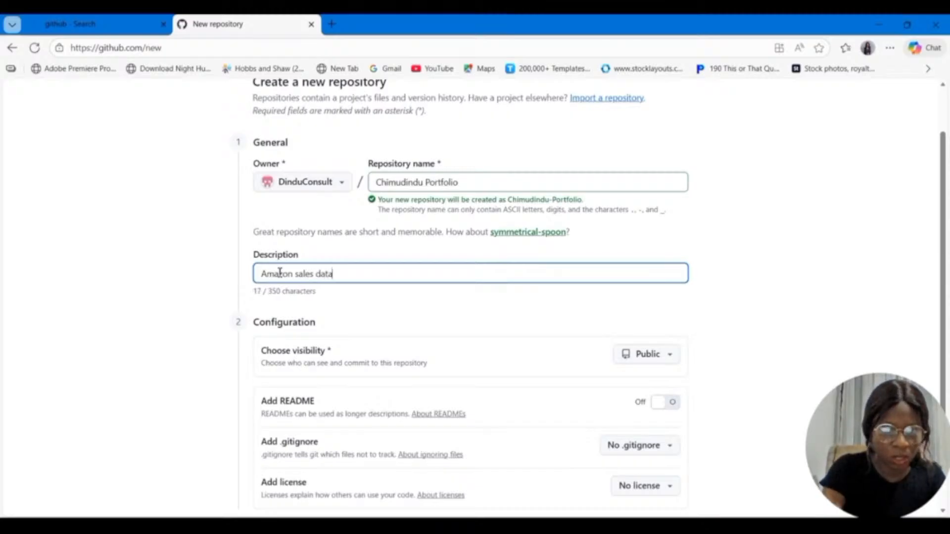
{"action": "type", "text": " ana"}
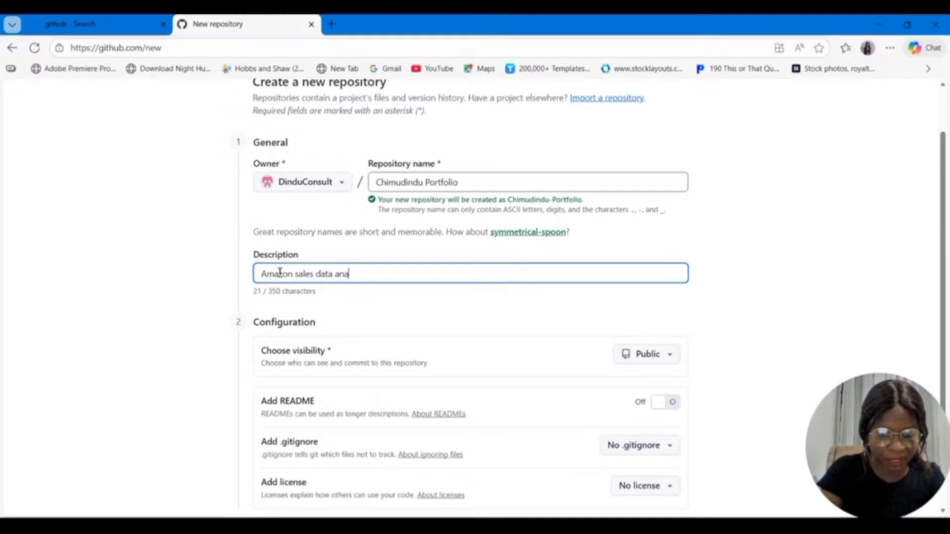
{"action": "type", "text": "lysis "}
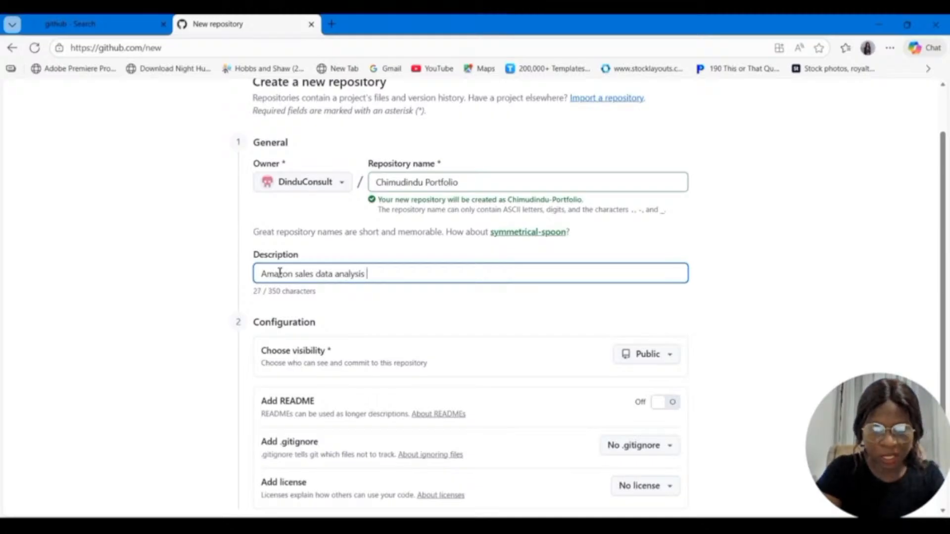
{"action": "type", "text": "using "}
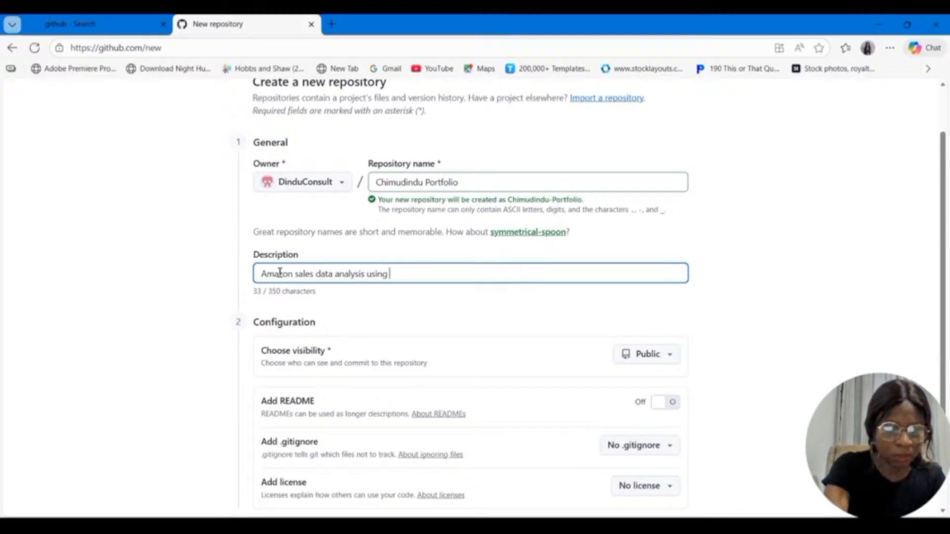
{"action": "type", "text": "E"}
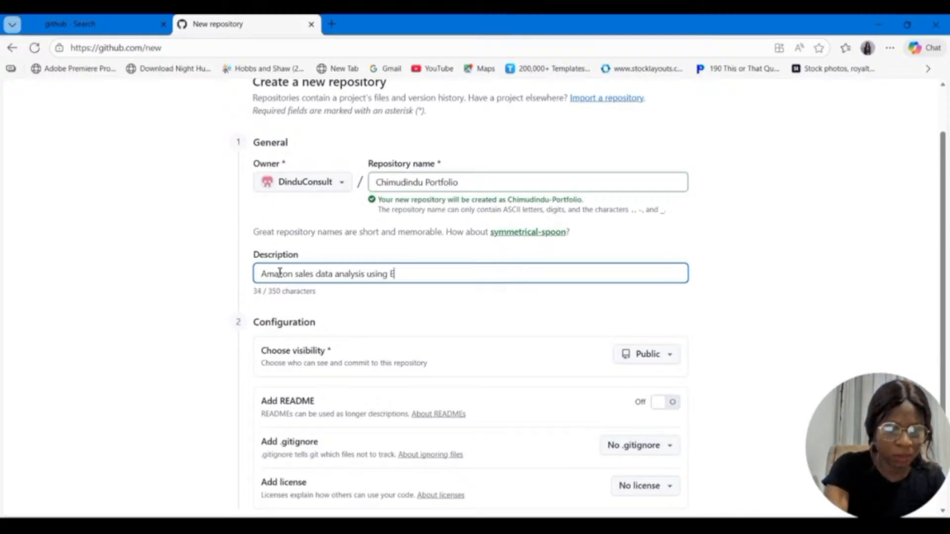
{"action": "type", "text": "xcel, "}
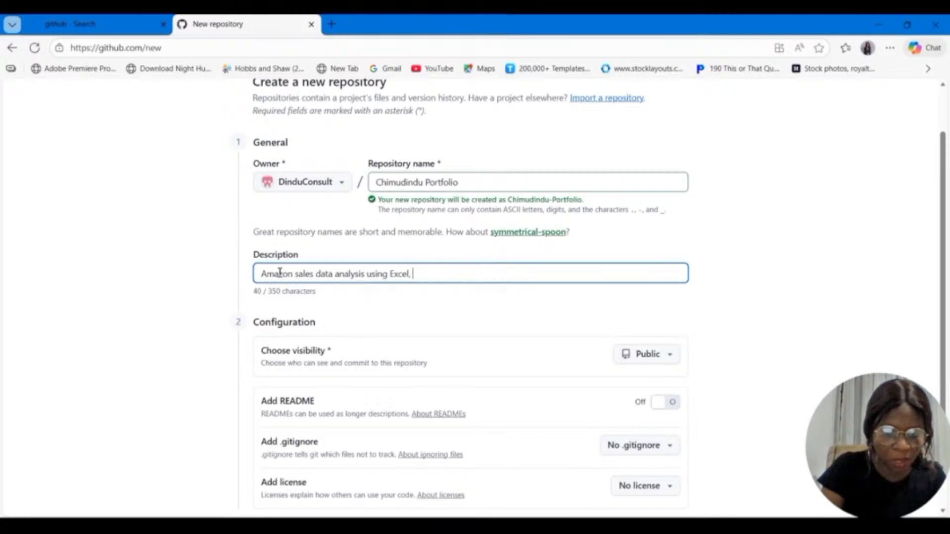
{"action": "type", "text": "po"}
{"action": "key", "text": "BackSpace"}
{"action": "key", "text": "BackSpace"}
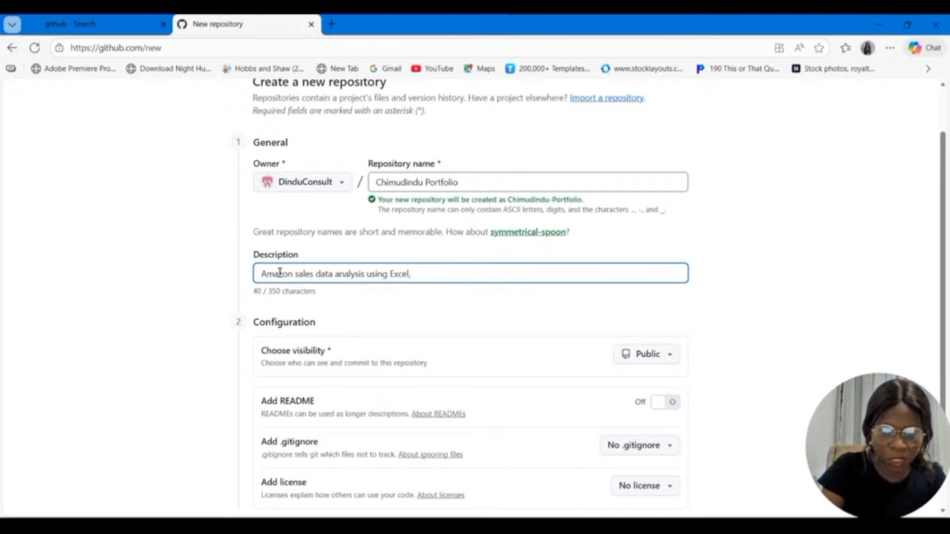
{"action": "type", "text": "Po"}
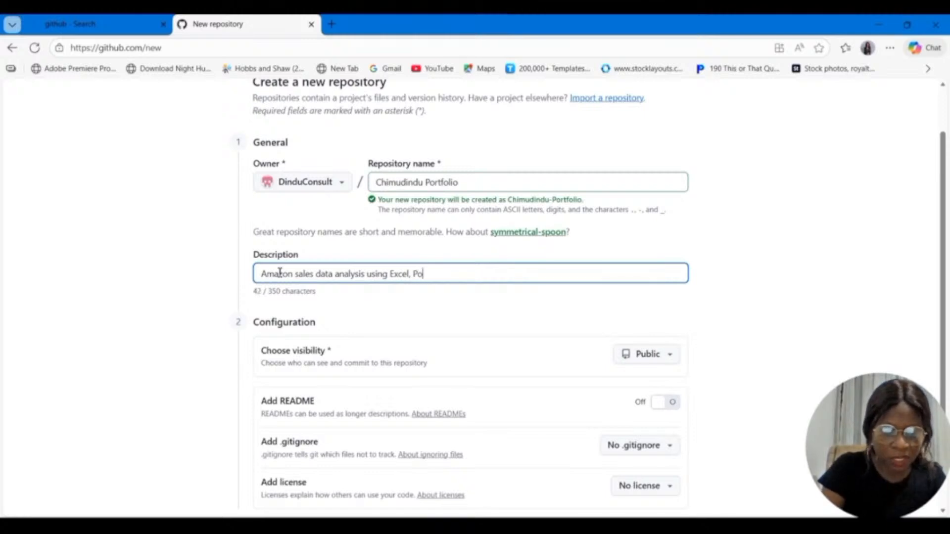
{"action": "type", "text": "wer Query an"}
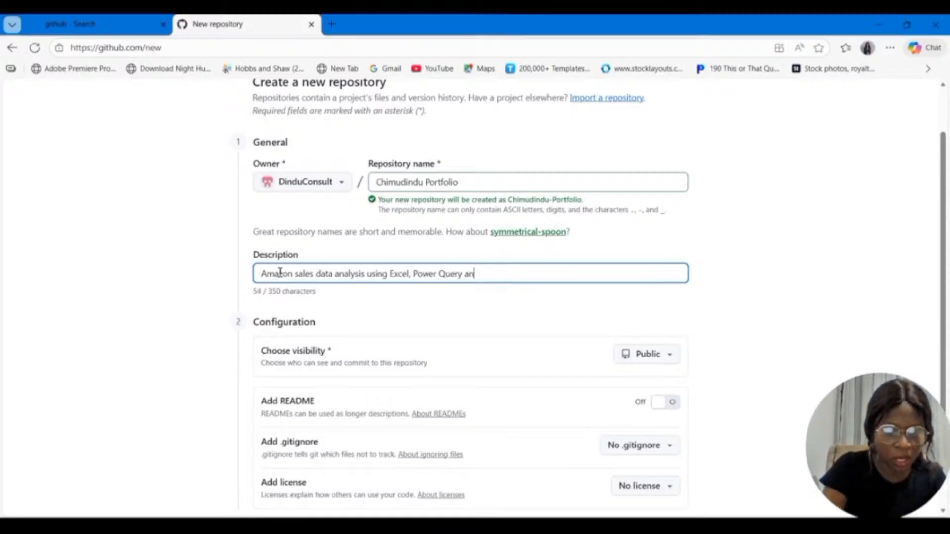
{"action": "type", "text": "d Powe"}
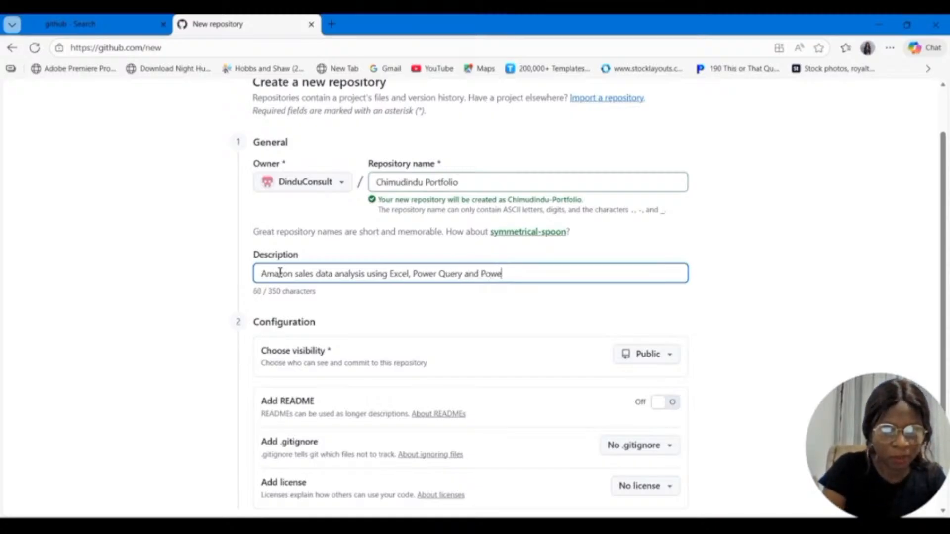
{"action": "type", "text": "rBI"}
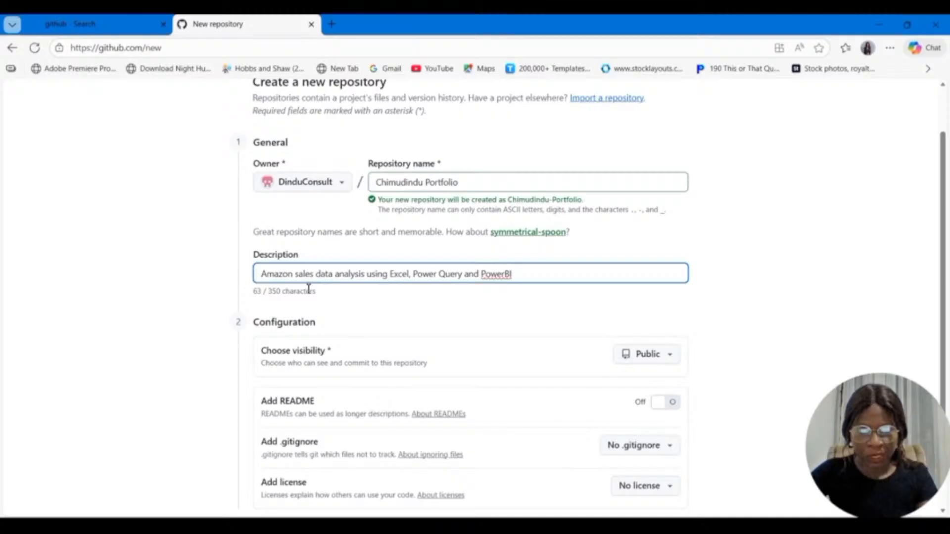
Step: Turn on adding a README and create the public repository
{"action": "scroll", "coordinate": [308, 290], "scroll_direction": "down", "scroll_amount": 2}
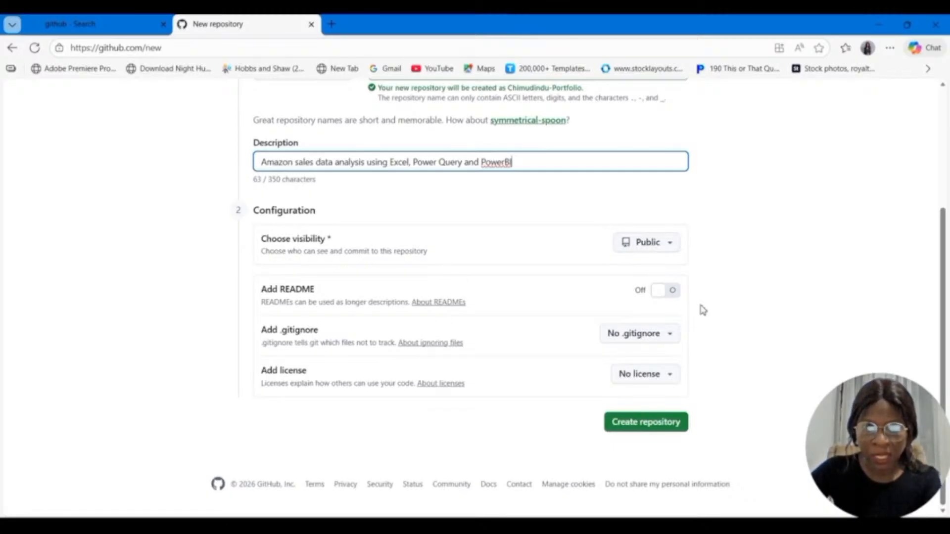
{"action": "left_click", "coordinate": [643, 292]}
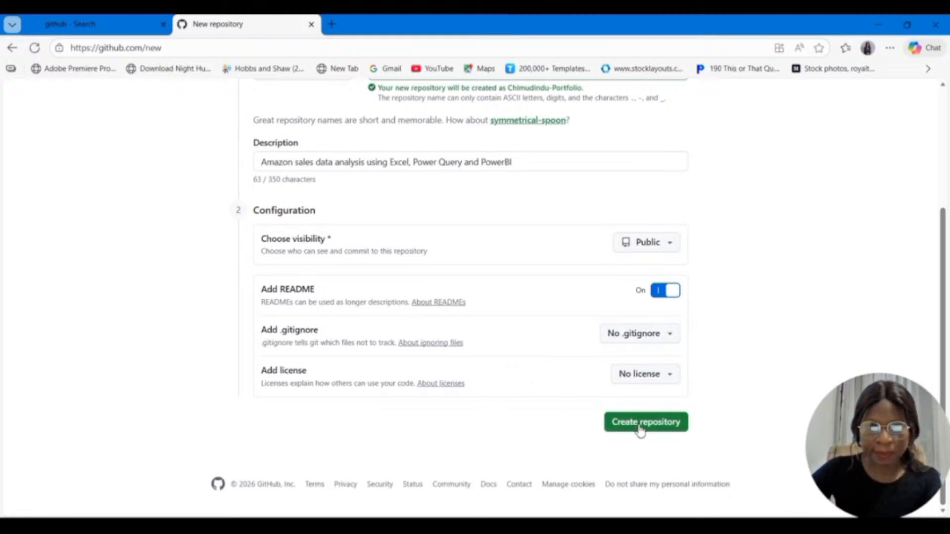
{"action": "left_click", "coordinate": [663, 424]}
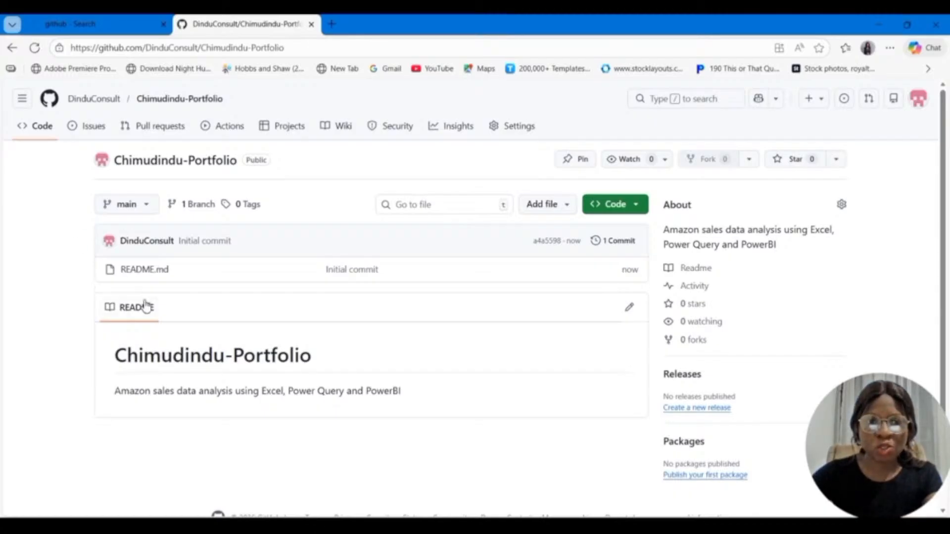
Step: Open README.md for editing and delete its default heading and description text
{"action": "left_click", "coordinate": [137, 274]}
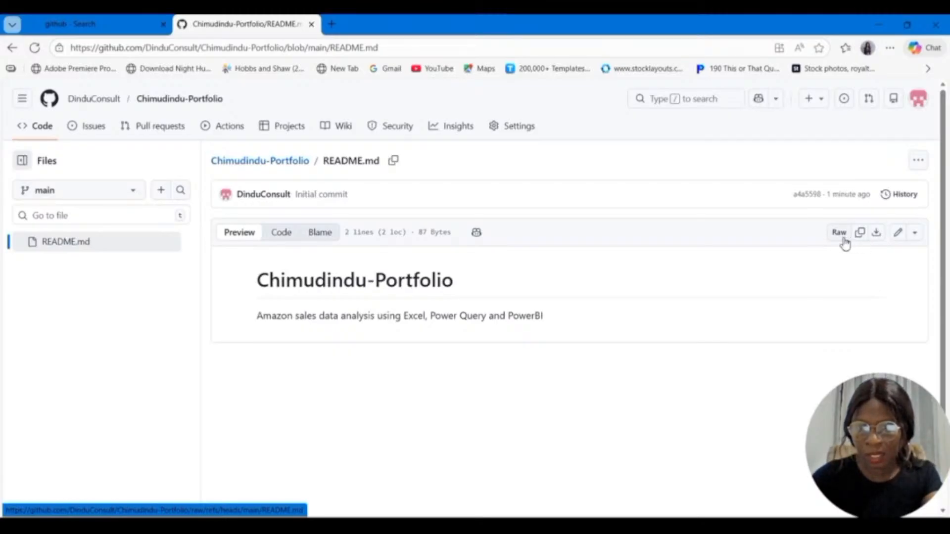
{"action": "left_click", "coordinate": [897, 237]}
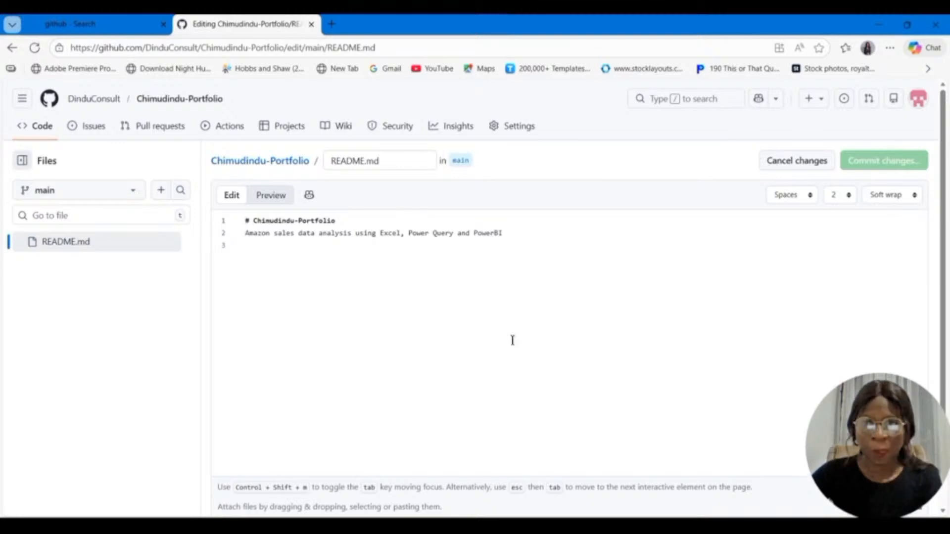
{"action": "triple_click", "coordinate": [319, 233]}
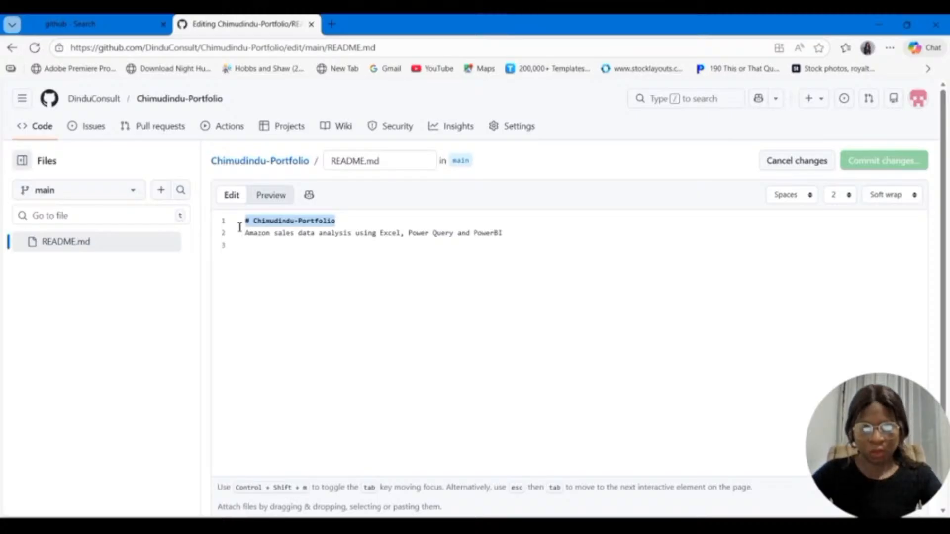
{"action": "key", "text": "BackSpace"}
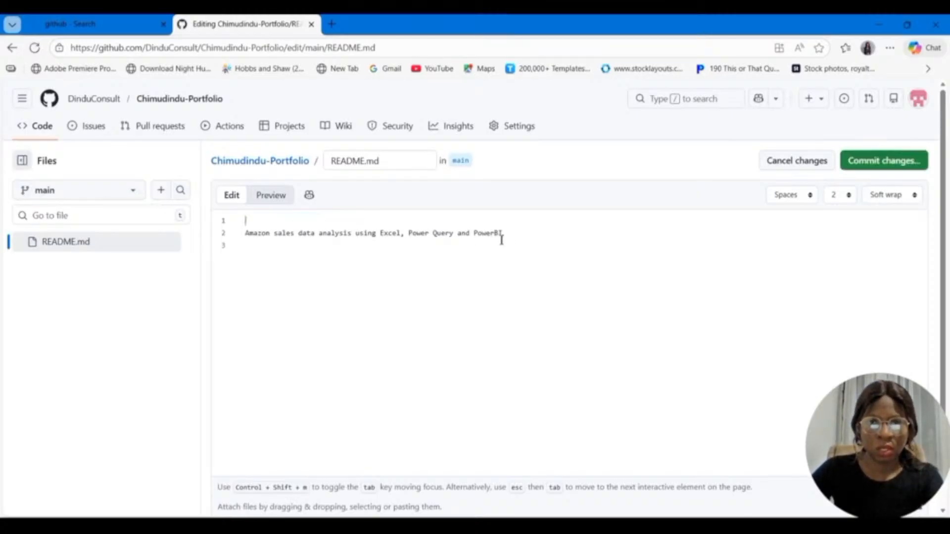
{"action": "left_click_drag", "start_coordinate": [501, 240], "coordinate": [236, 230]}
{"action": "key", "text": "BackSpace"}
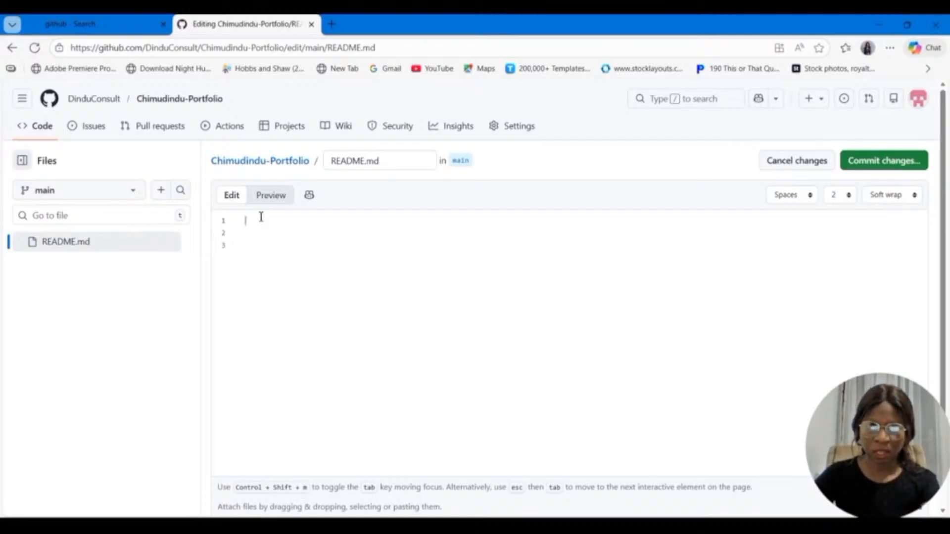
{"action": "type", "text": "#"}
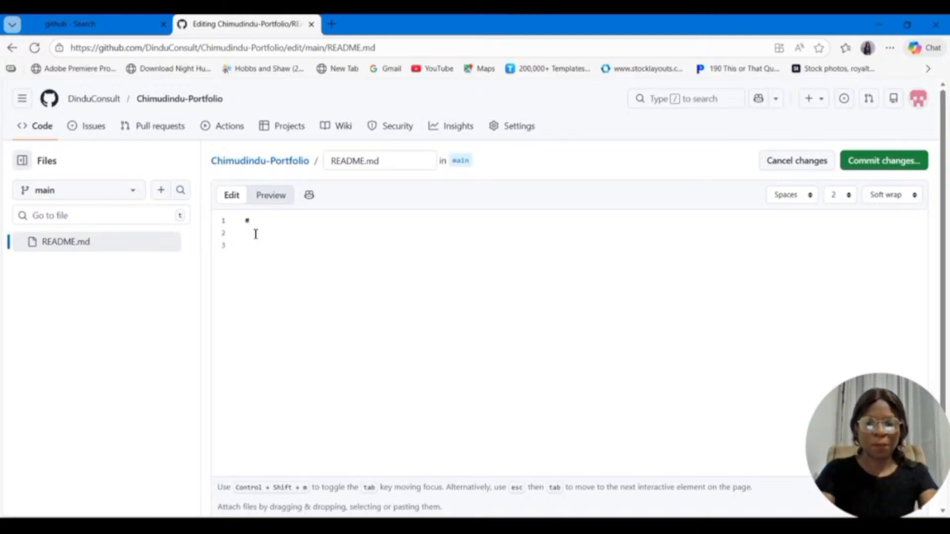
{"action": "key", "text": "Return"}
{"action": "type", "text": "##"}
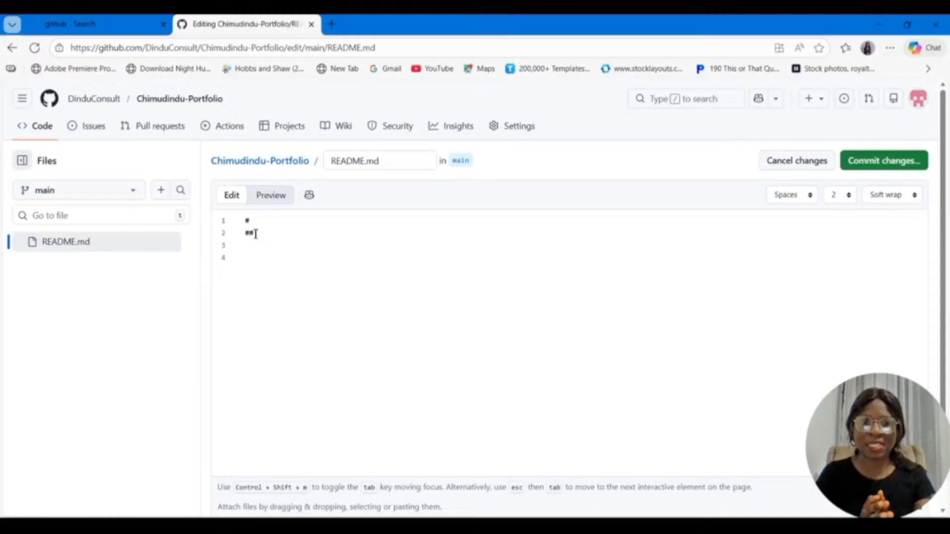
{"action": "key", "text": "Return"}
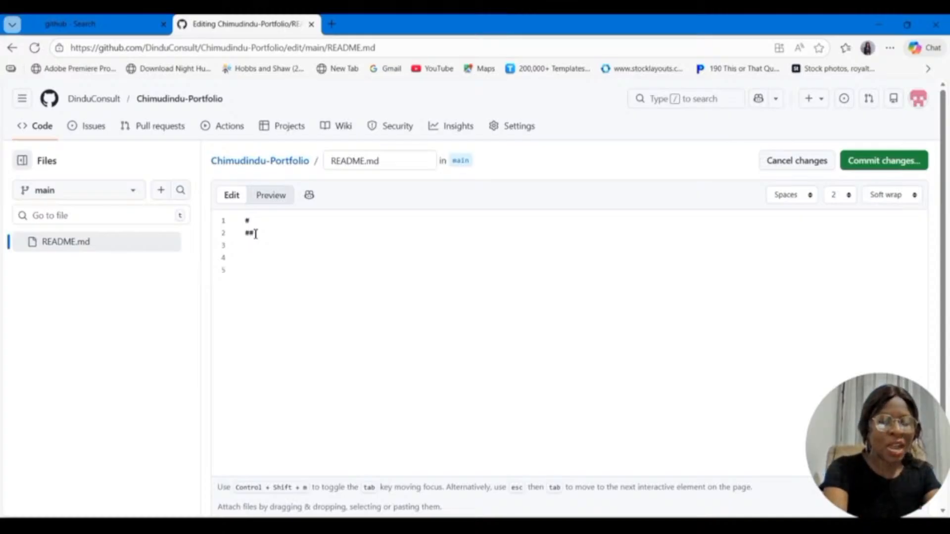
{"action": "type", "text": "###"}
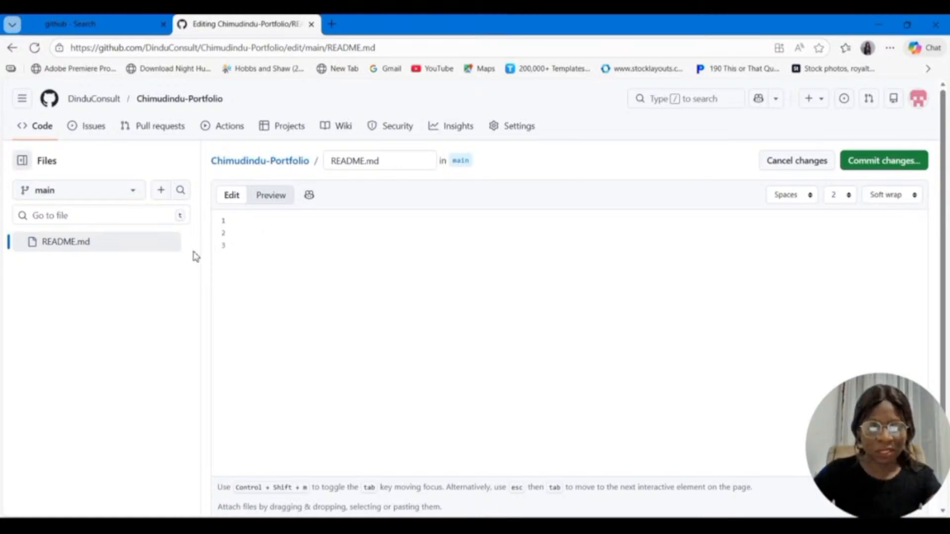
Step: Write the README's first line as the level-one Markdown heading "# Amazon Salaes Analysis (Excel & Power BI)"
{"action": "left_click", "coordinate": [234, 224]}
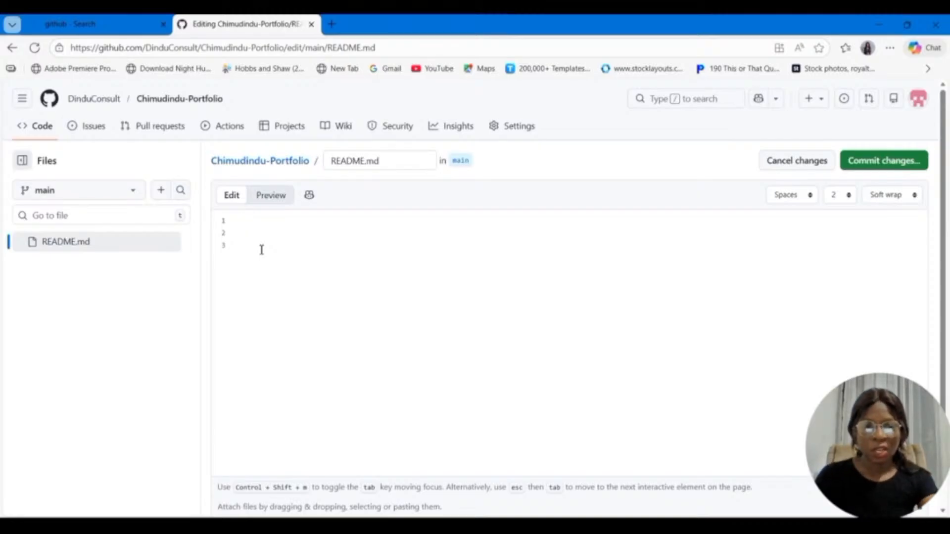
{"action": "type", "text": "#"}
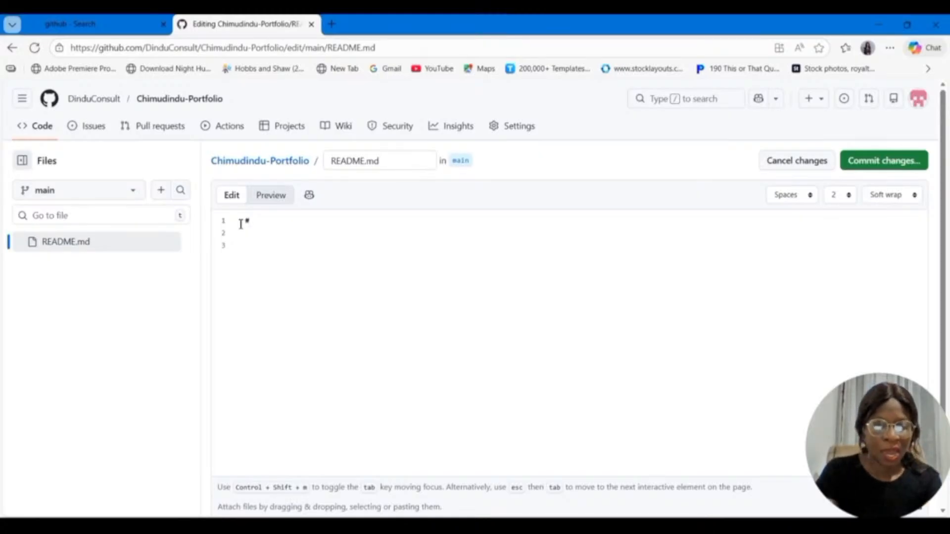
{"action": "type", "text": " Am"}
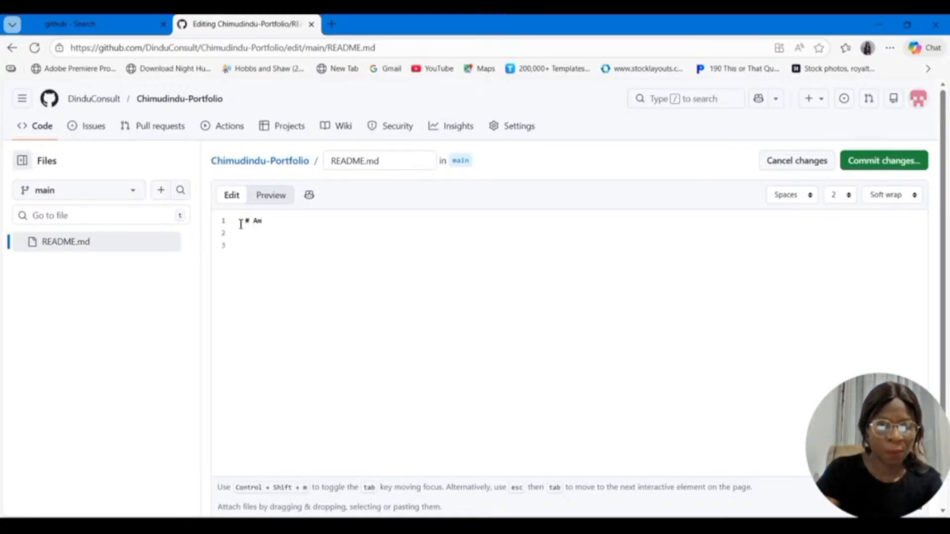
{"action": "type", "text": "azon"}
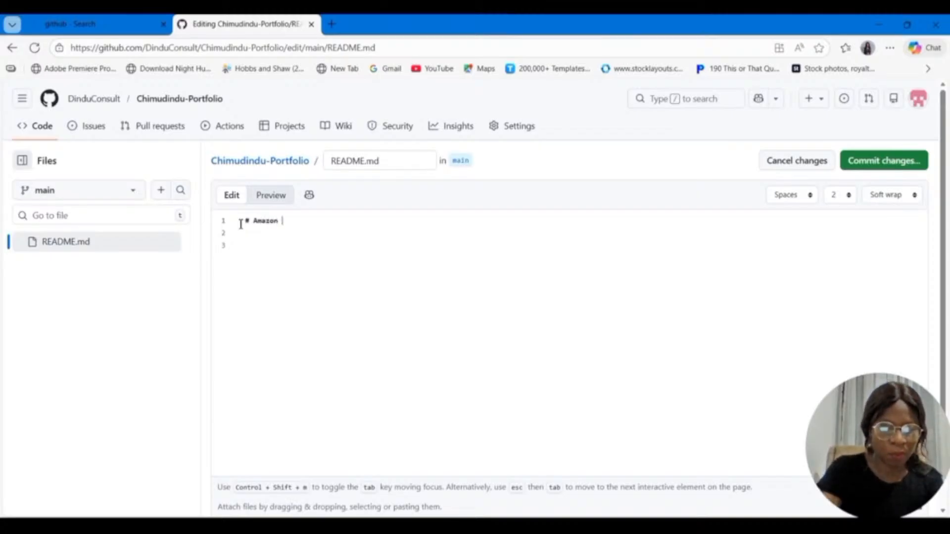
{"action": "type", "text": " Salaes Anal"}
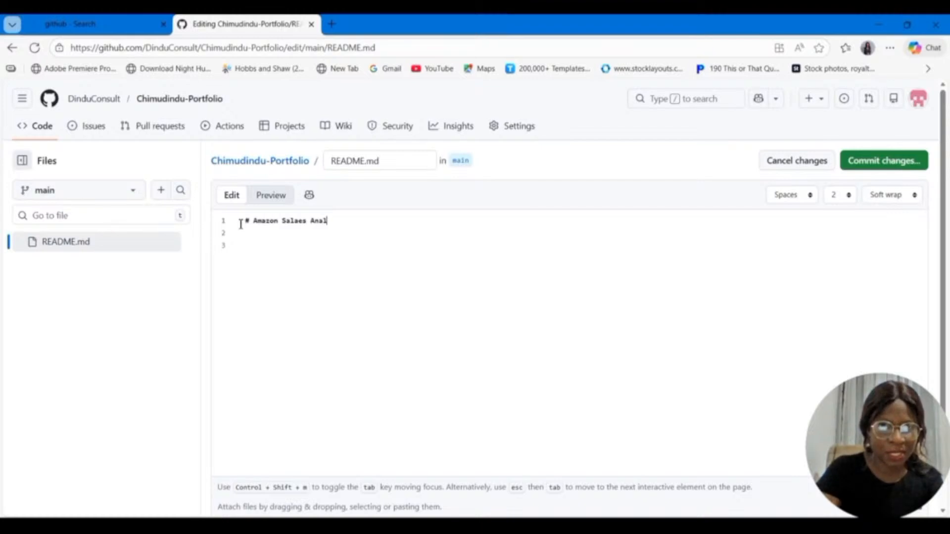
{"action": "type", "text": "ysis (E"}
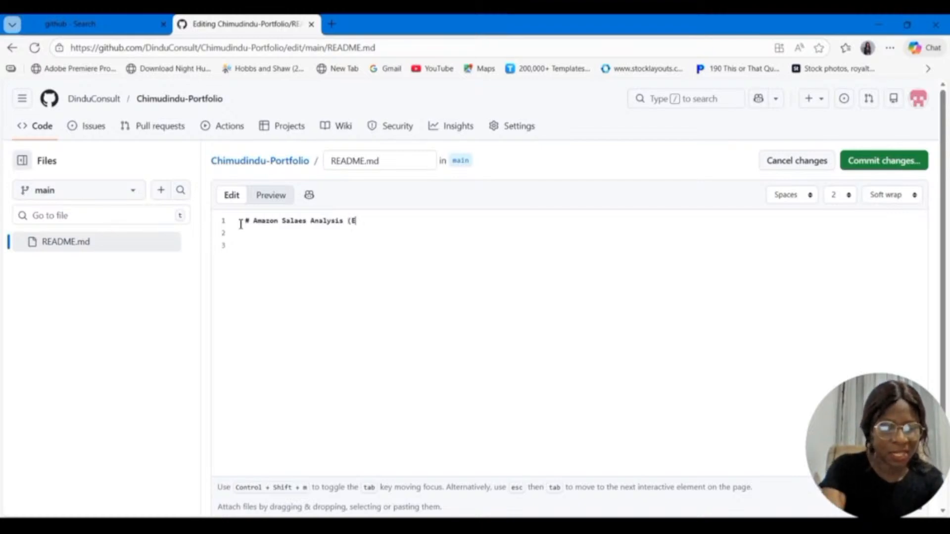
{"action": "type", "text": "x"}
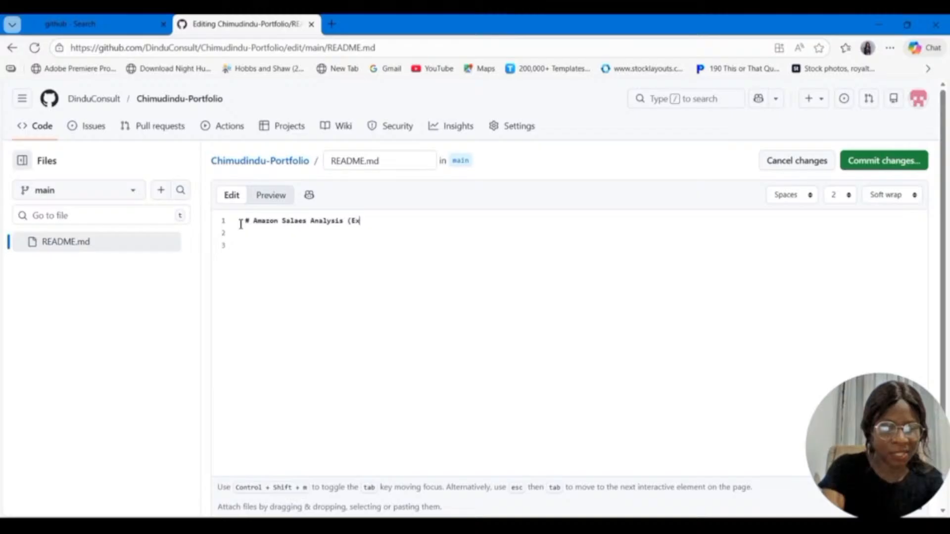
{"action": "type", "text": "cel & "}
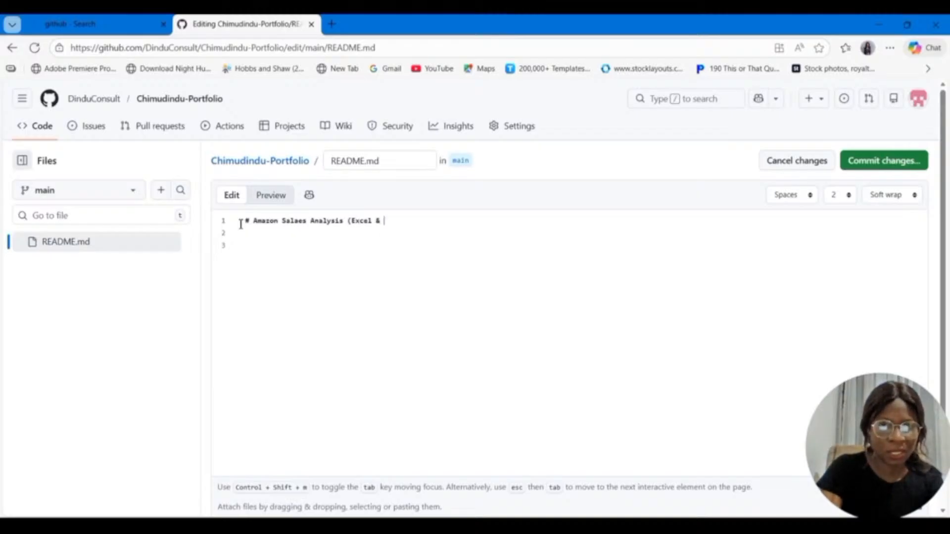
{"action": "type", "text": "P"}
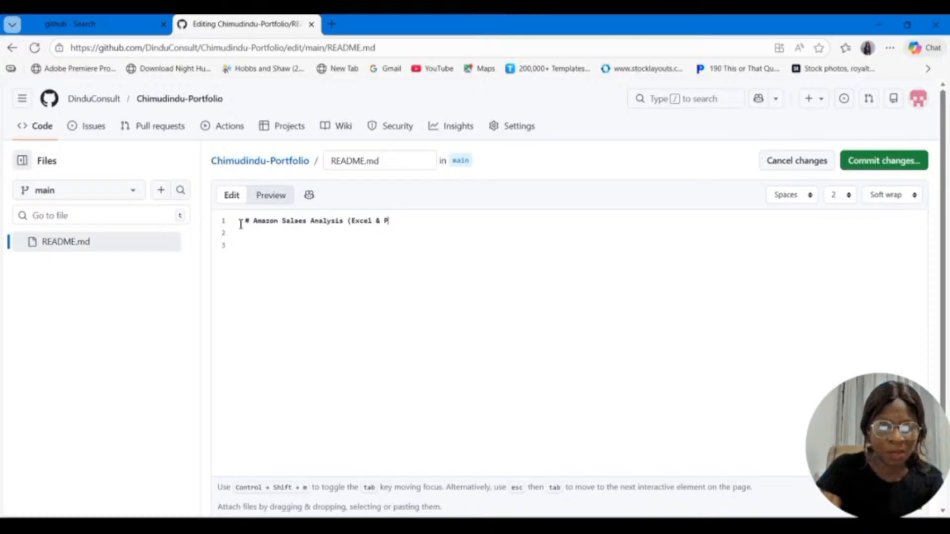
{"action": "type", "text": "ower BI)"}
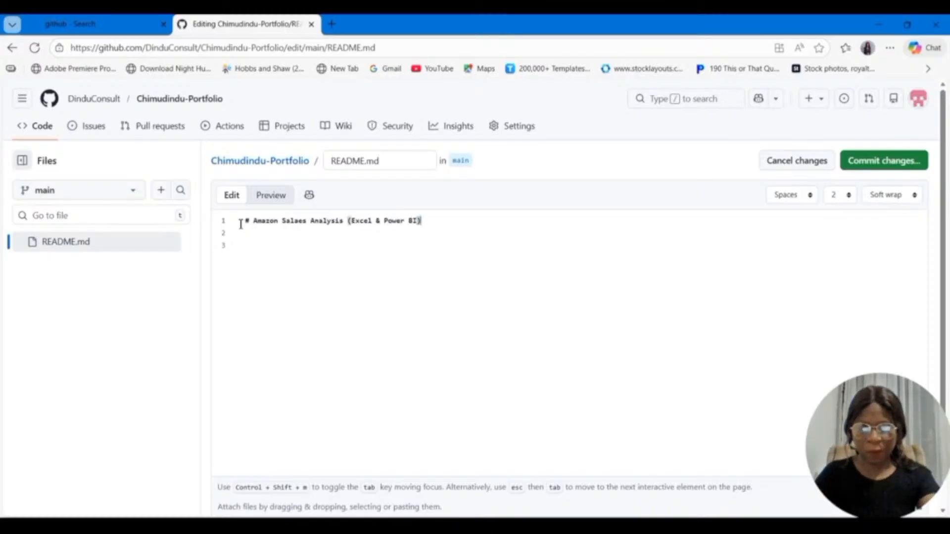
Step: Add the level-two Markdown heading "## Project Overview" on the line below the title
{"action": "key", "text": "Return"}
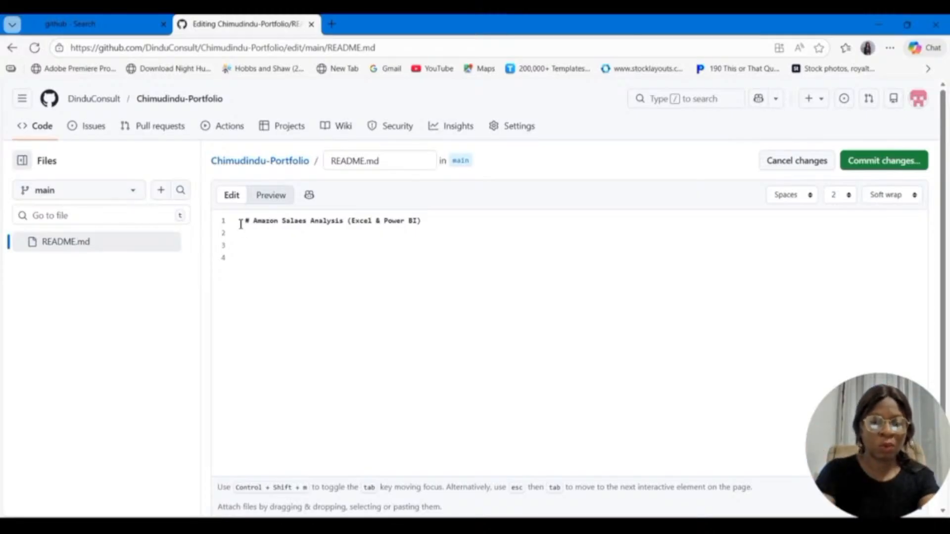
{"action": "type", "text": "##"}
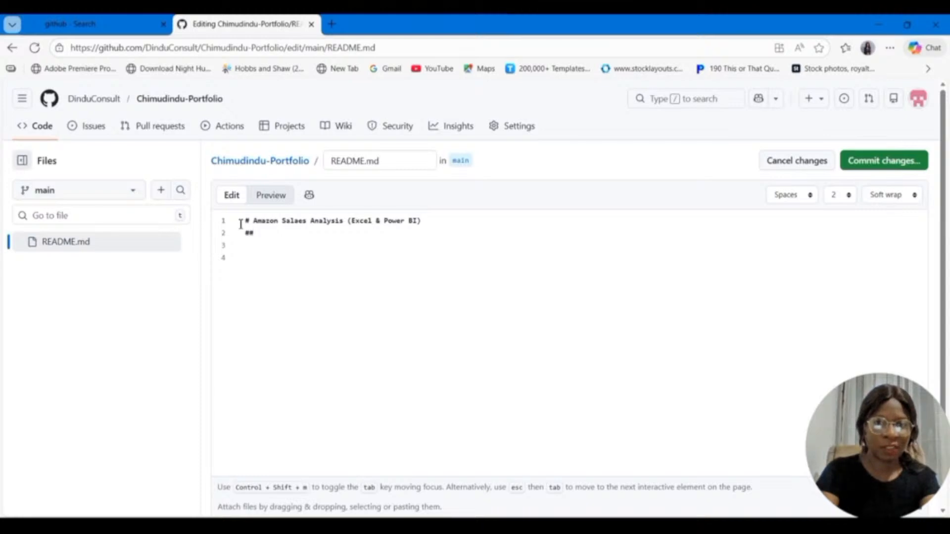
{"action": "type", "text": " P"}
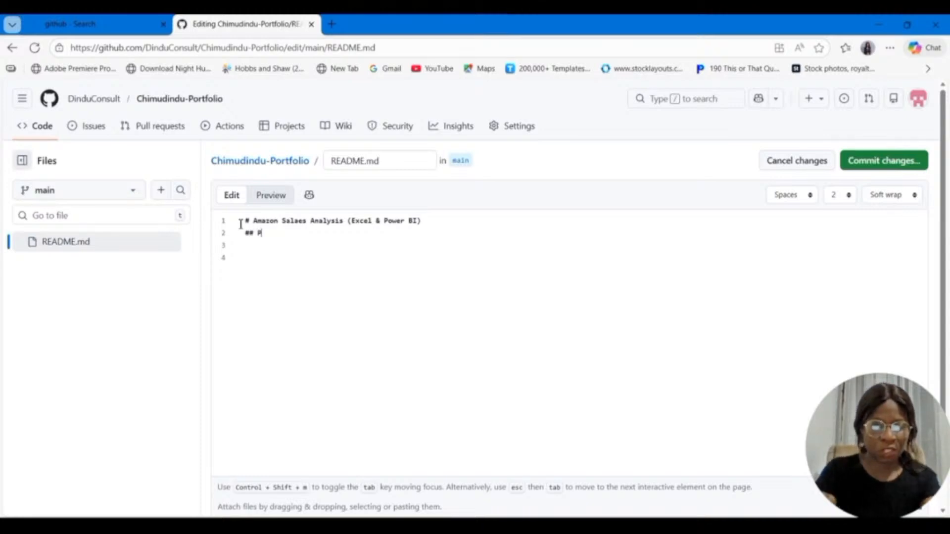
{"action": "type", "text": "roject "}
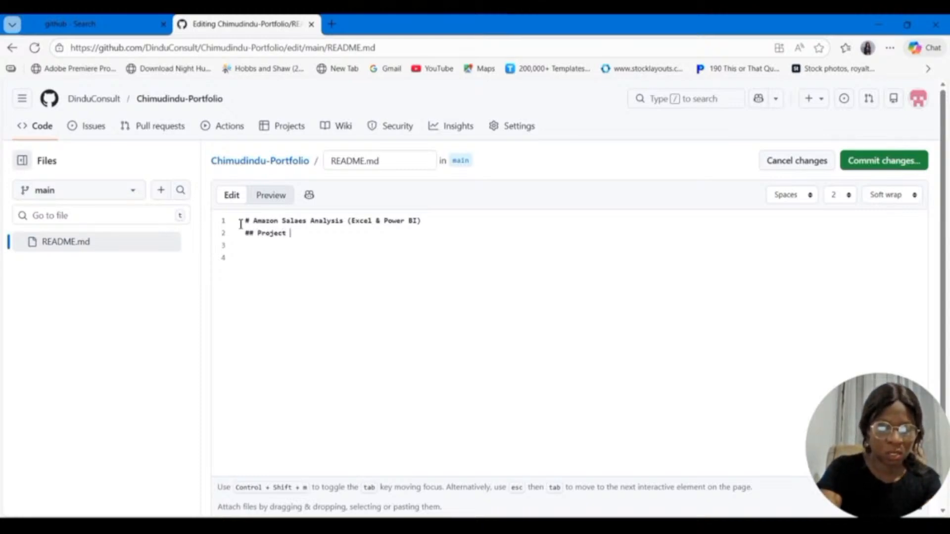
{"action": "type", "text": "Overview"}
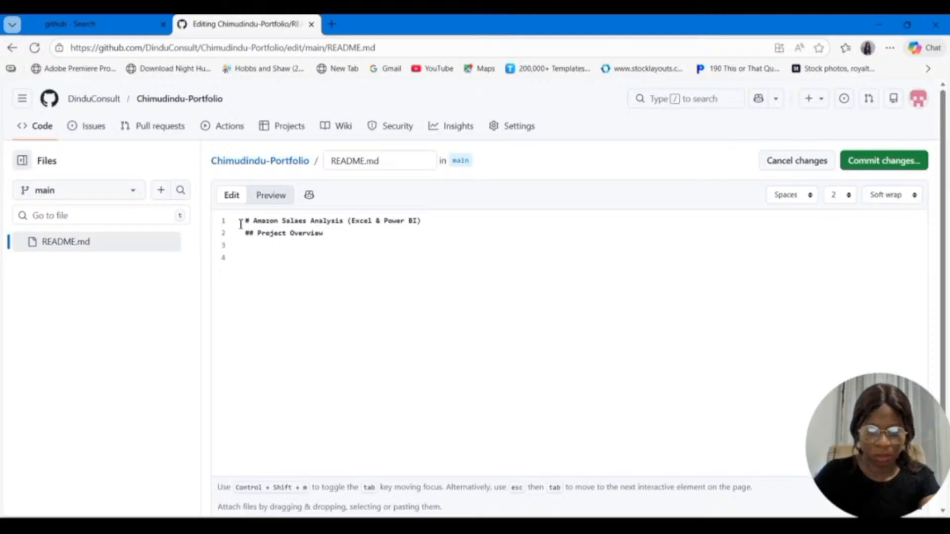
Step: Begin the overview paragraph directly under the "Project Overview" heading with "This project analyzes Amazon sales data to"
{"action": "key", "text": "Return"}
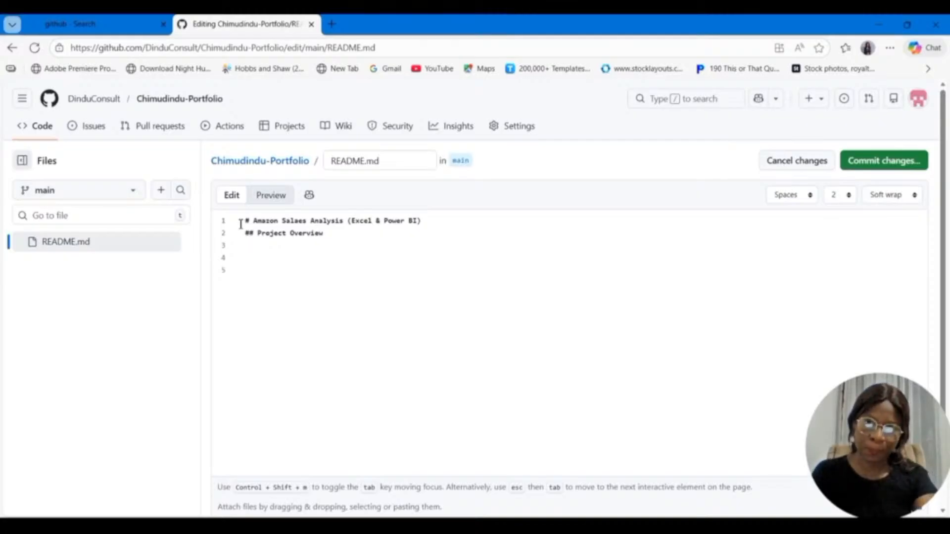
{"action": "type", "text": "Th"}
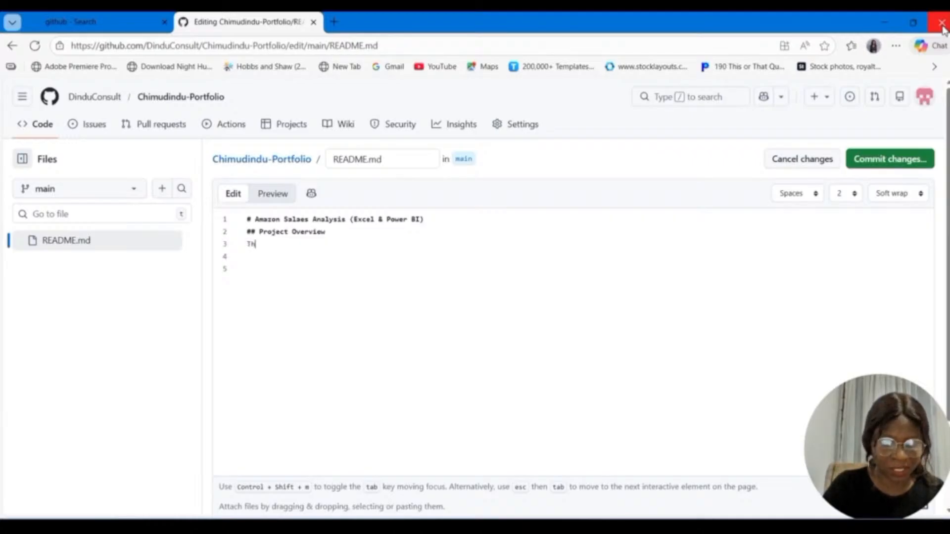
{"action": "type", "text": "is proj"}
{"action": "type", "text": "ect"}
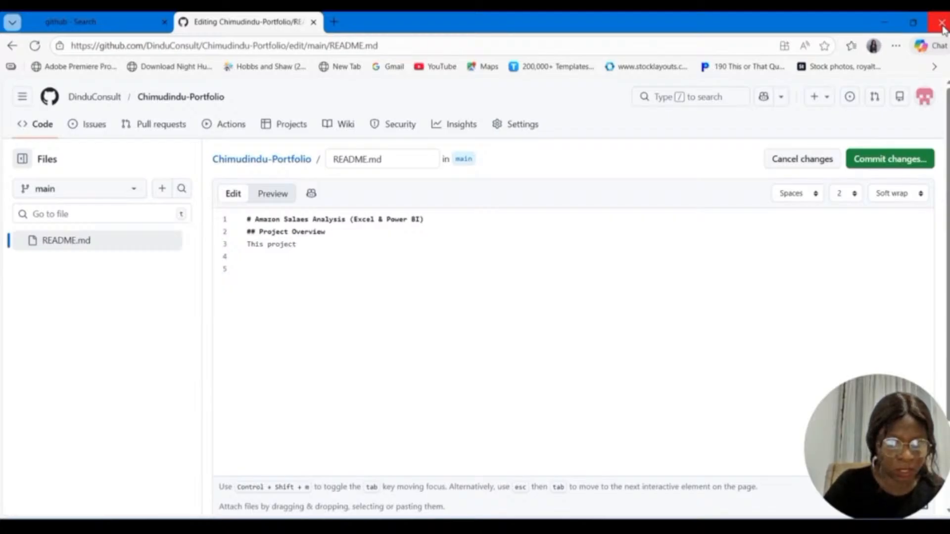
{"action": "type", "text": " anal"}
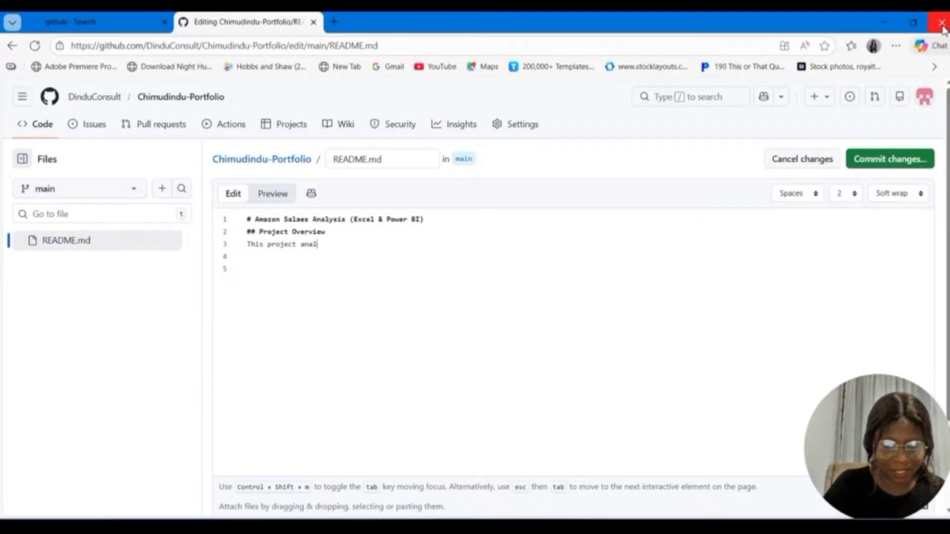
{"action": "type", "text": "yzes"}
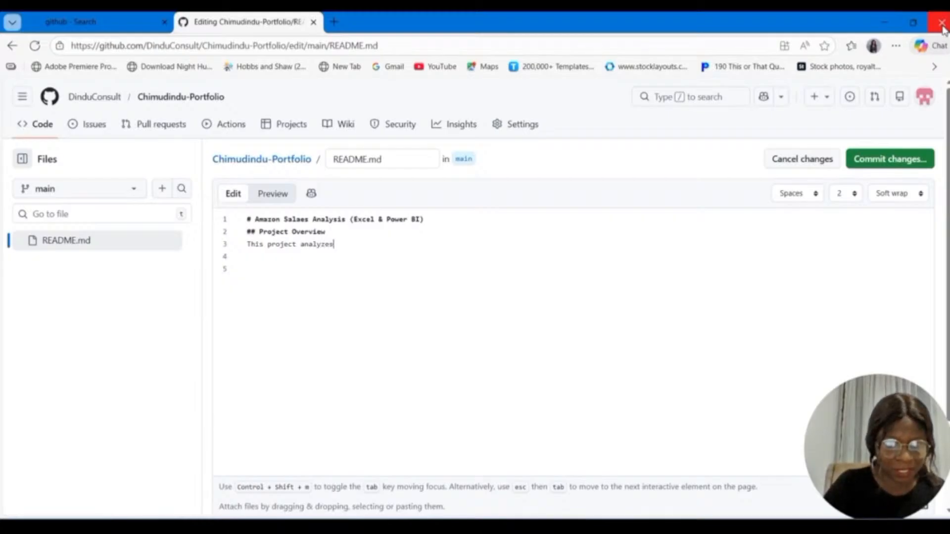
{"action": "type", "text": " Am"}
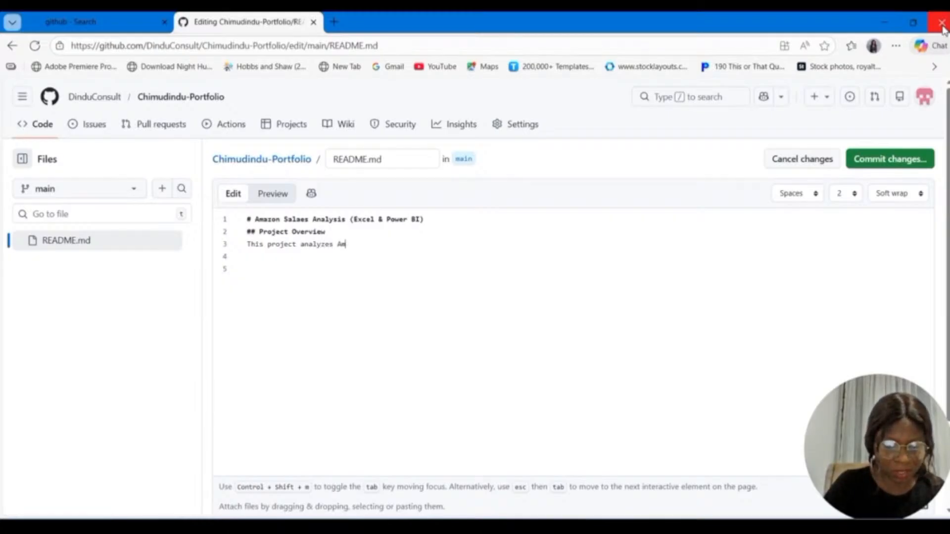
{"action": "type", "text": "azon"}
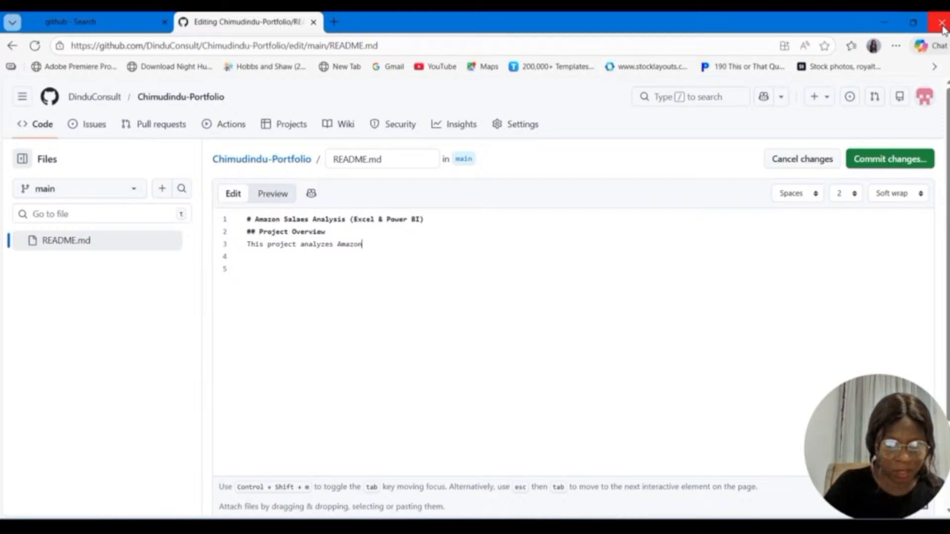
{"action": "type", "text": " s"}
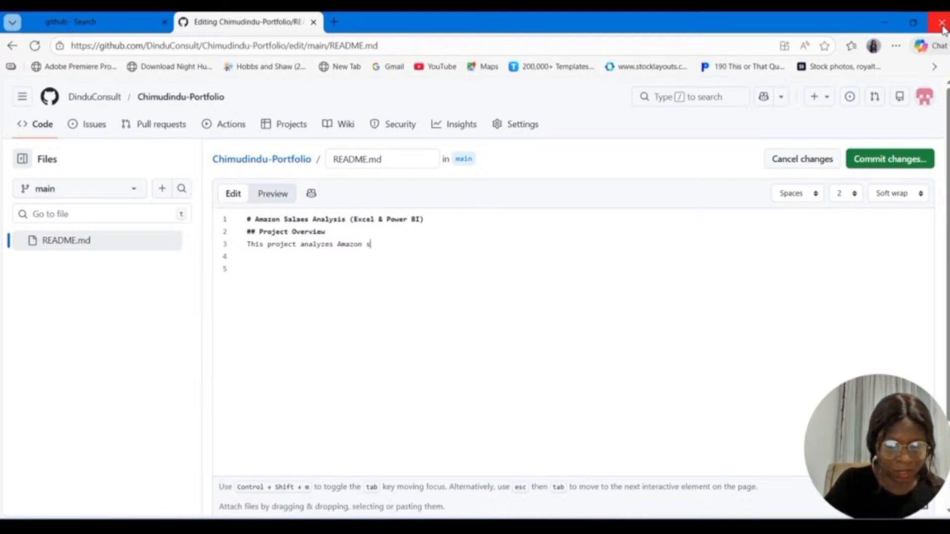
{"action": "type", "text": "al"}
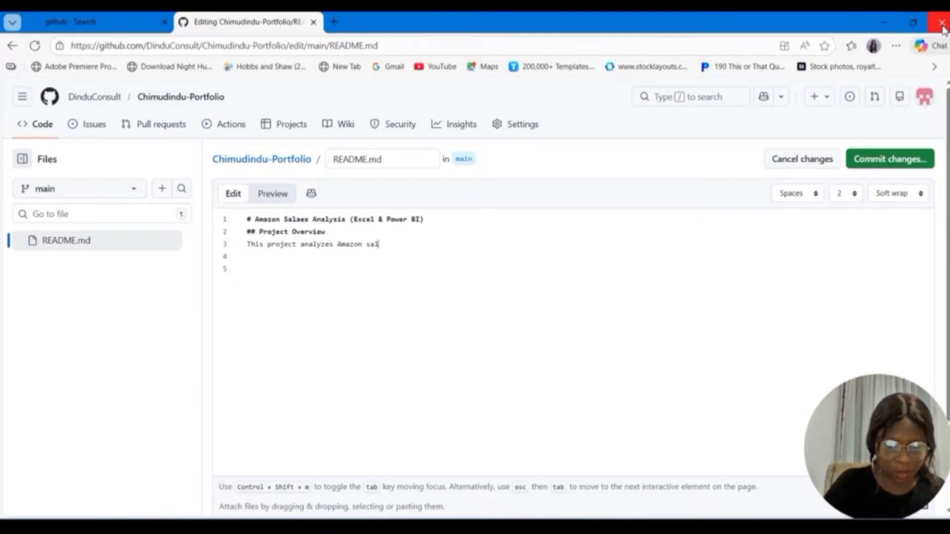
{"action": "type", "text": "es data to "}
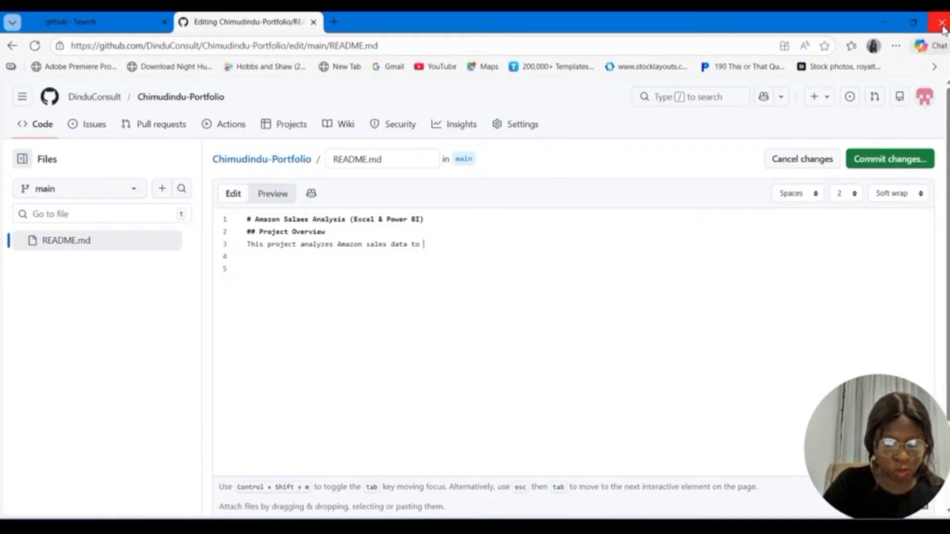
{"action": "type", "text": "understa"}
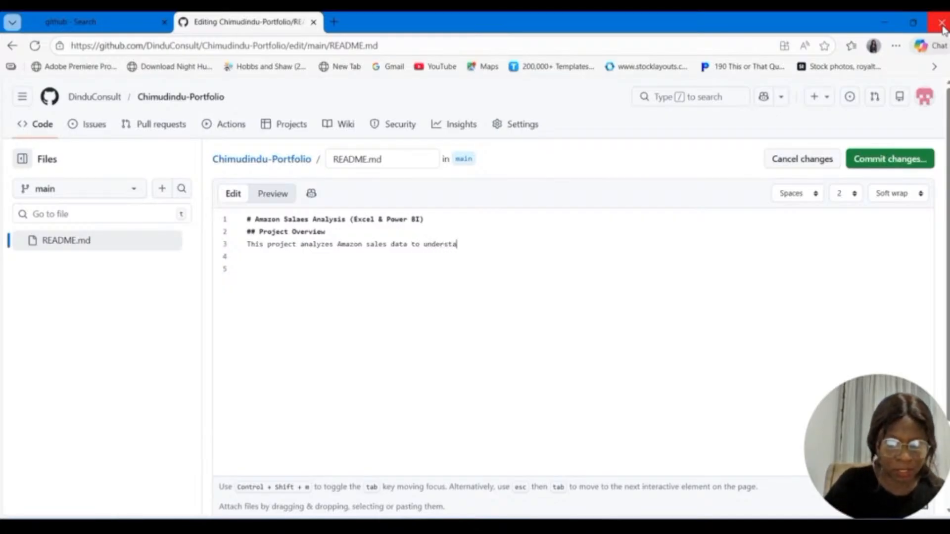
{"action": "type", "text": "nst"}
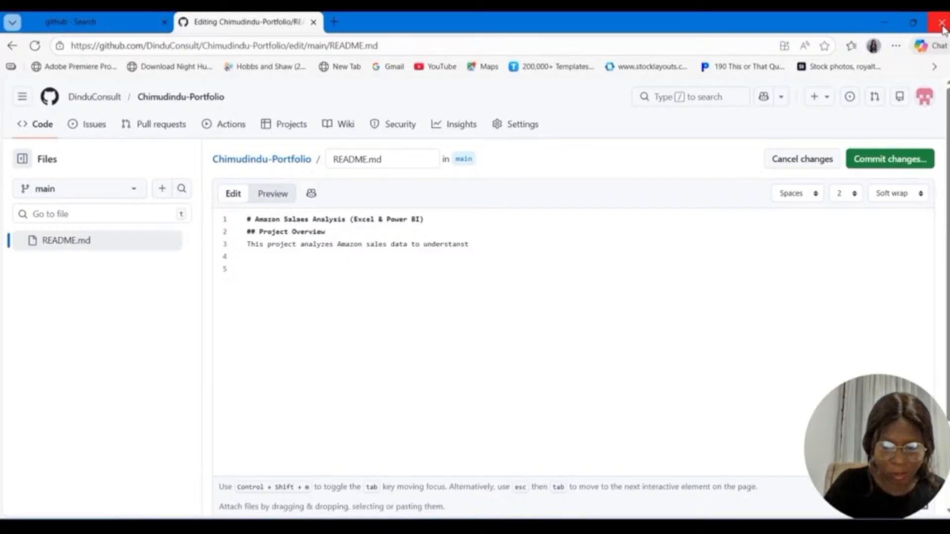
Step: Continue the overview sentence on line 3 with the words "understand product performance"
{"action": "key", "text": "BackSpace"}
{"action": "type", "text": "d"}
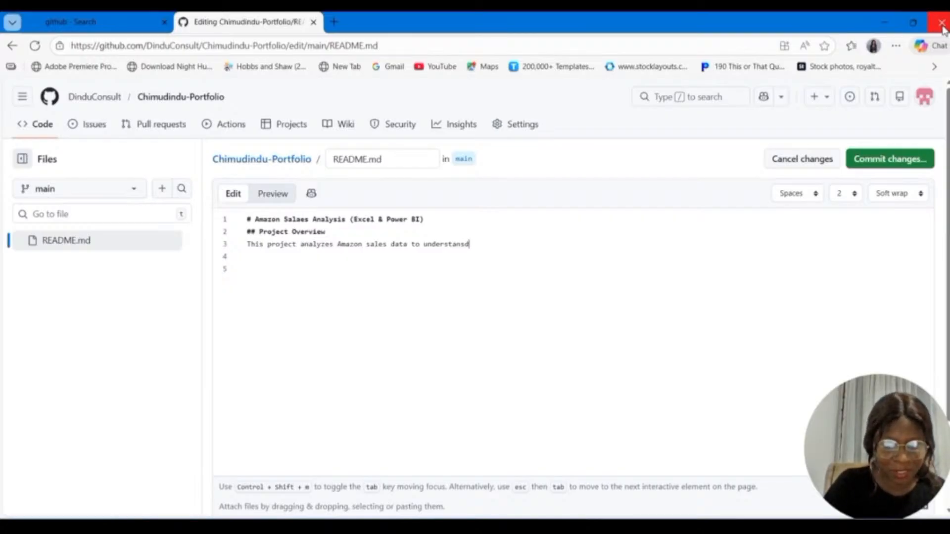
{"action": "key", "text": "BackSpace"}
{"action": "key", "text": "BackSpace"}
{"action": "type", "text": "d p"}
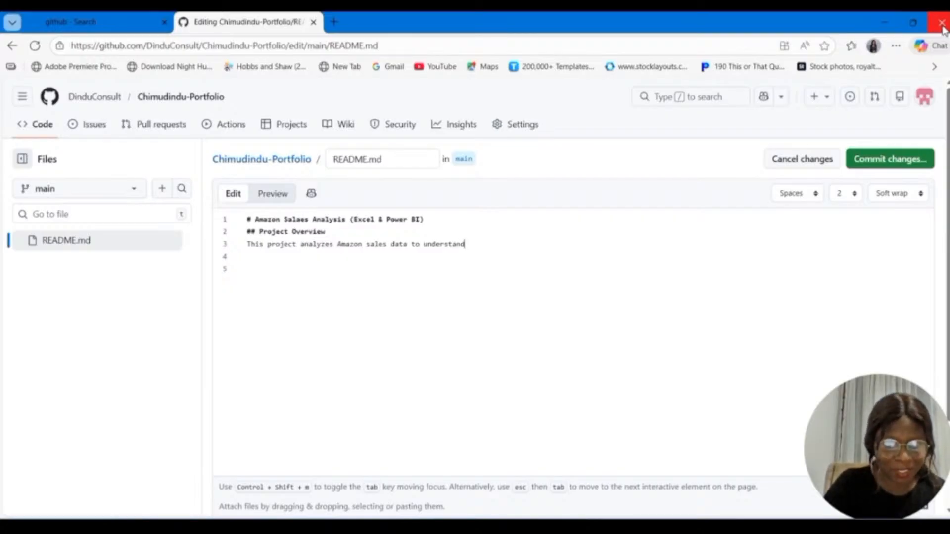
{"action": "type", "text": "roduct"}
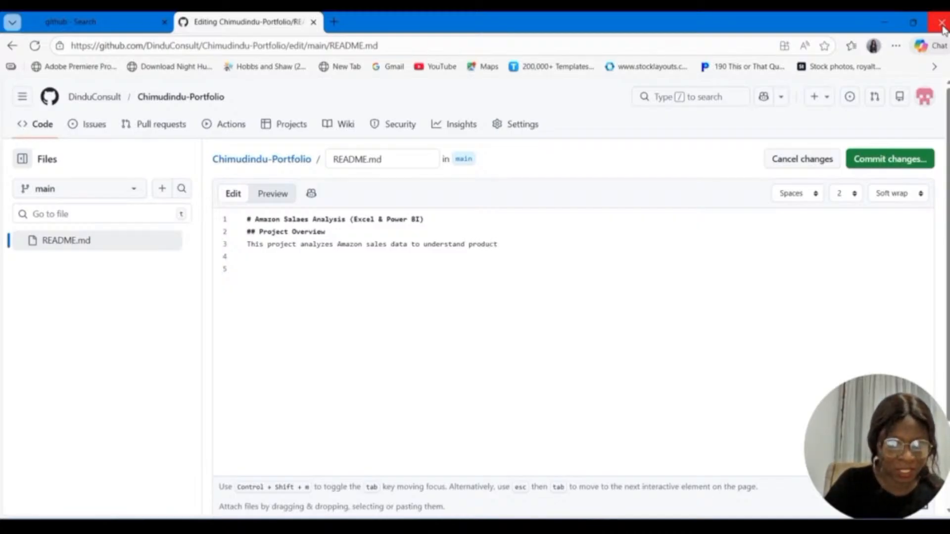
{"action": "type", "text": " perfor"}
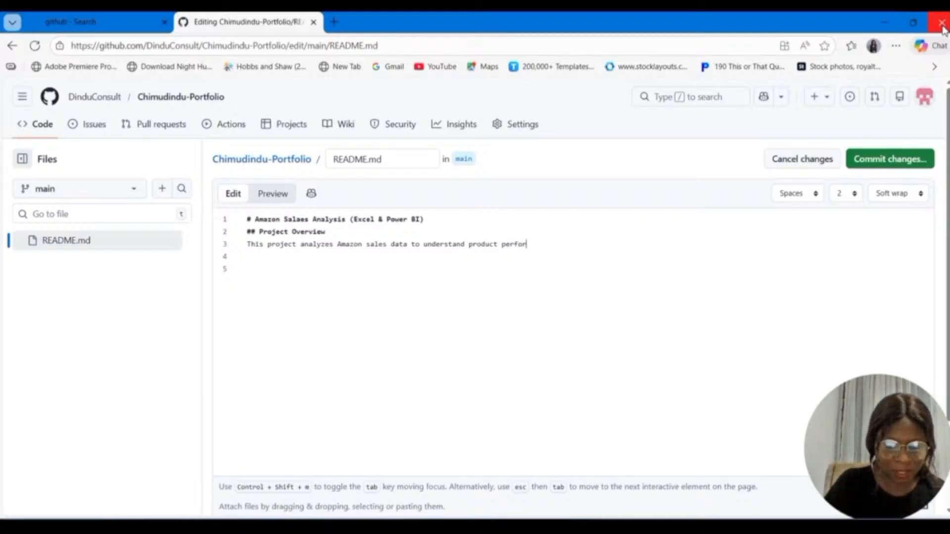
{"action": "type", "text": "mance"}
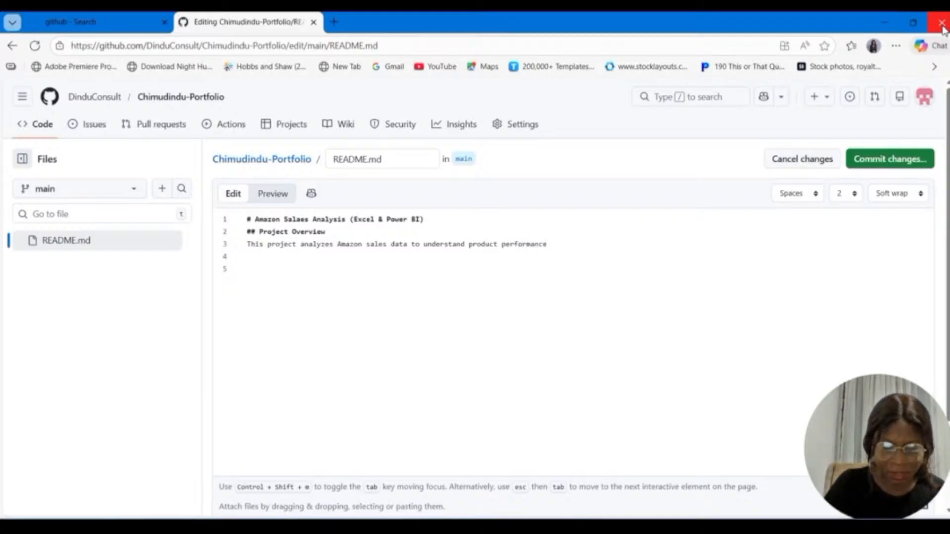
{"action": "type", "text": "."}
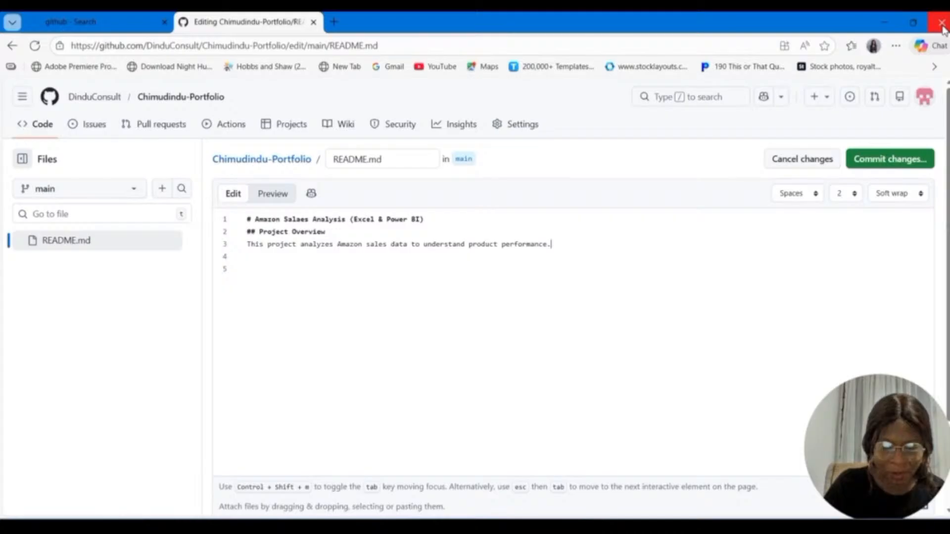
Step: Extend the list of analyzed topics in the overview sentence with ", pricing, discounts, ratings,"
{"action": "key", "text": "BackSpace"}
{"action": "type", "text": ", p[ro"}
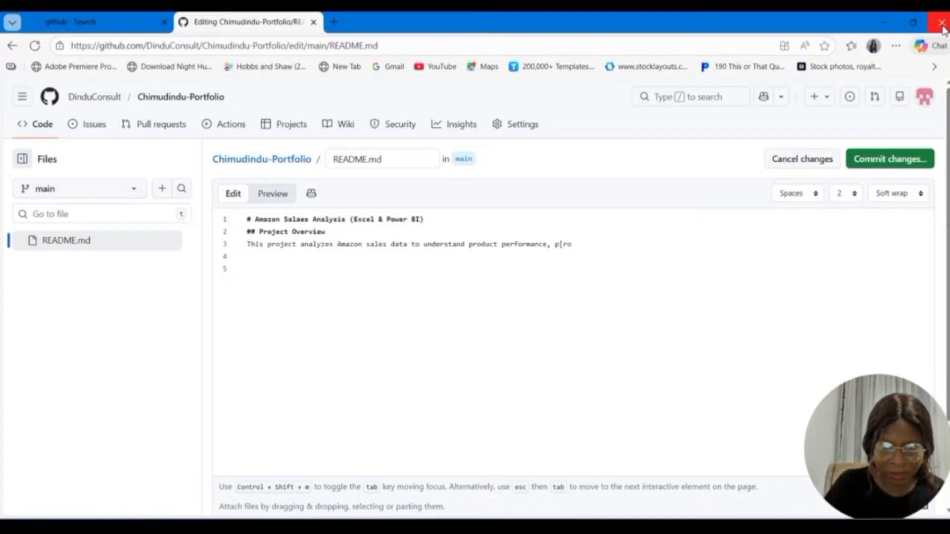
{"action": "key", "text": "BackSpace"}
{"action": "key", "text": "BackSpace"}
{"action": "key", "text": "BackSpace"}
{"action": "type", "text": "ricing"}
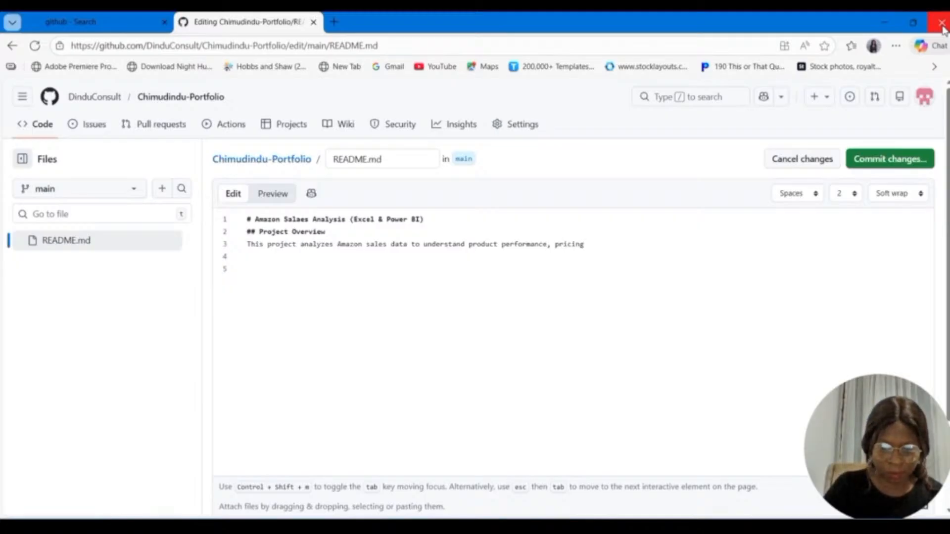
{"action": "type", "text": ", "}
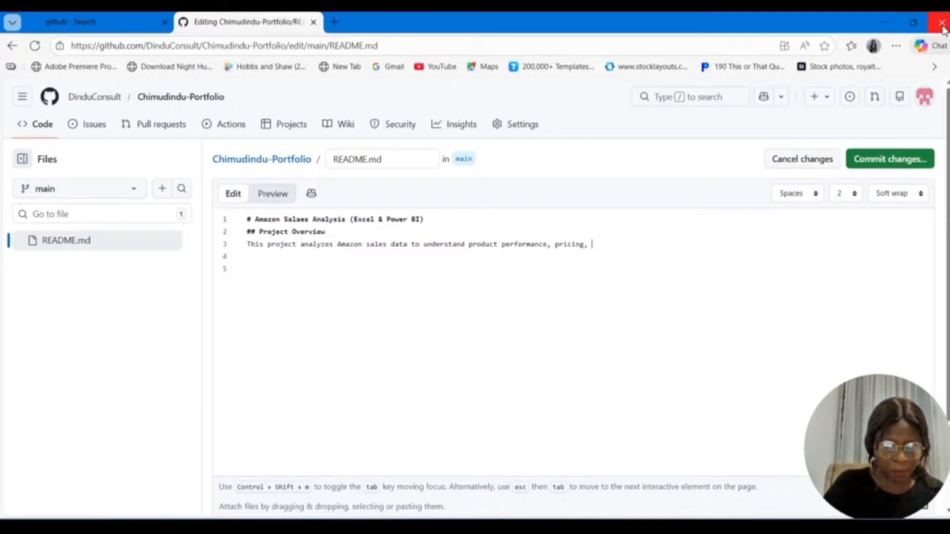
{"action": "type", "text": "d"}
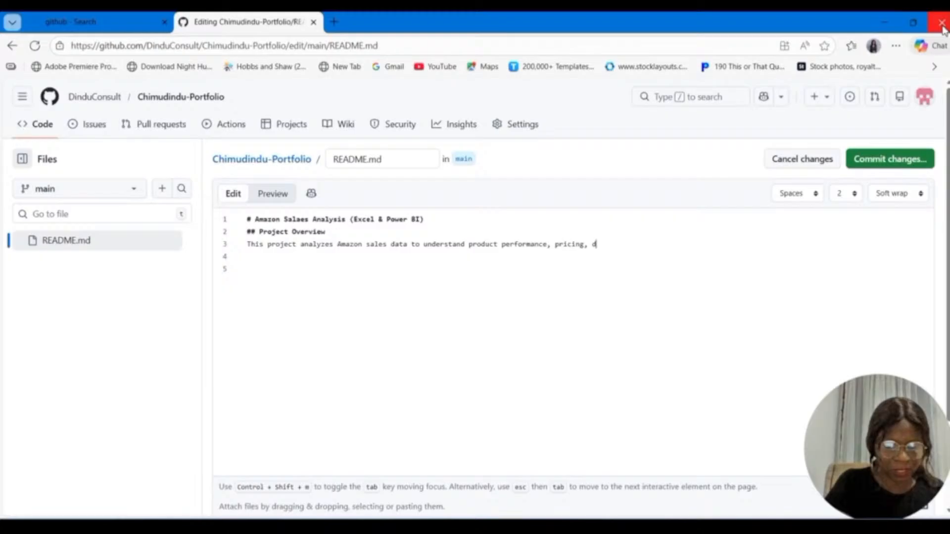
{"action": "type", "text": "iscount"}
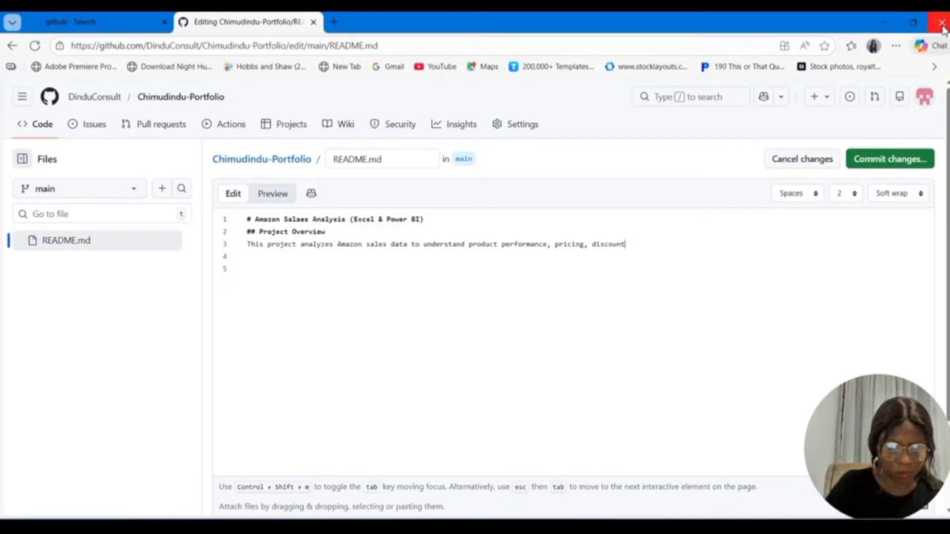
{"action": "type", "text": "s"}
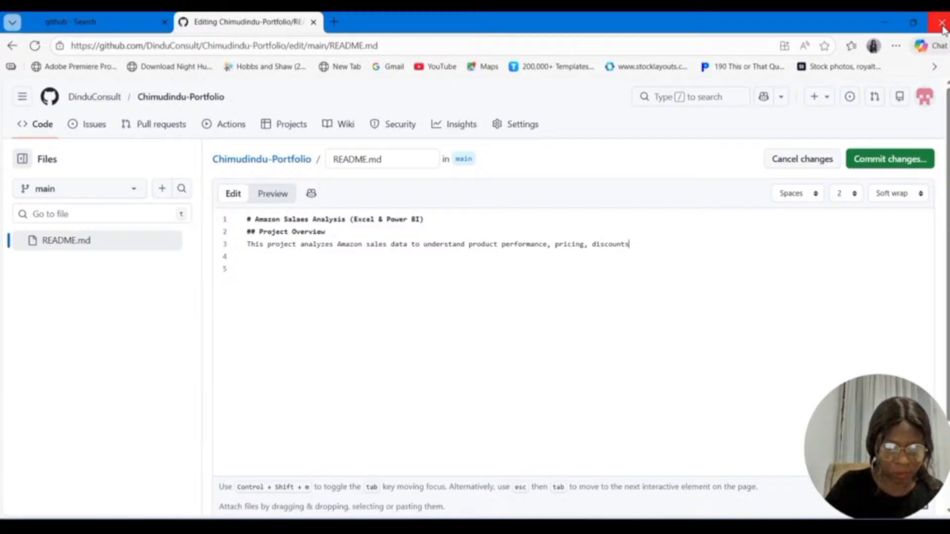
{"action": "type", "text": ", rating"}
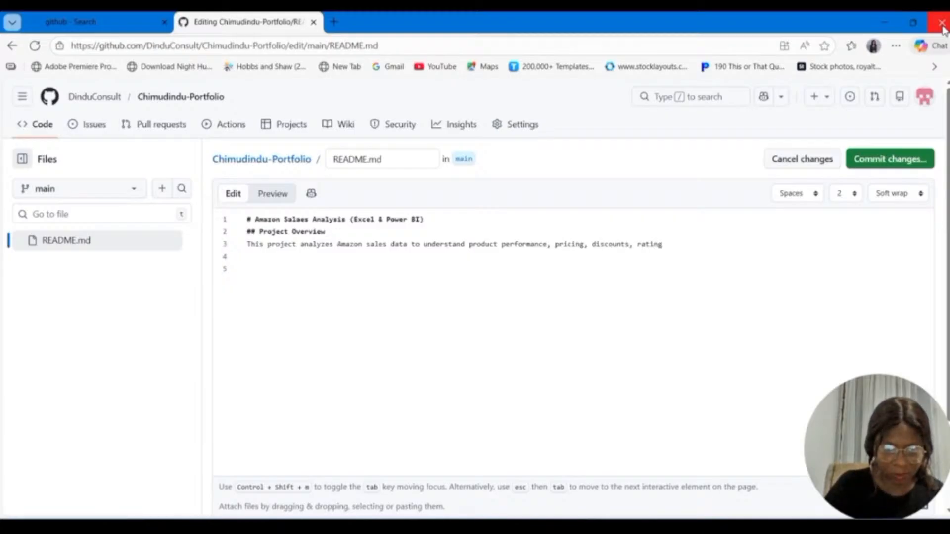
{"action": "type", "text": "s,"}
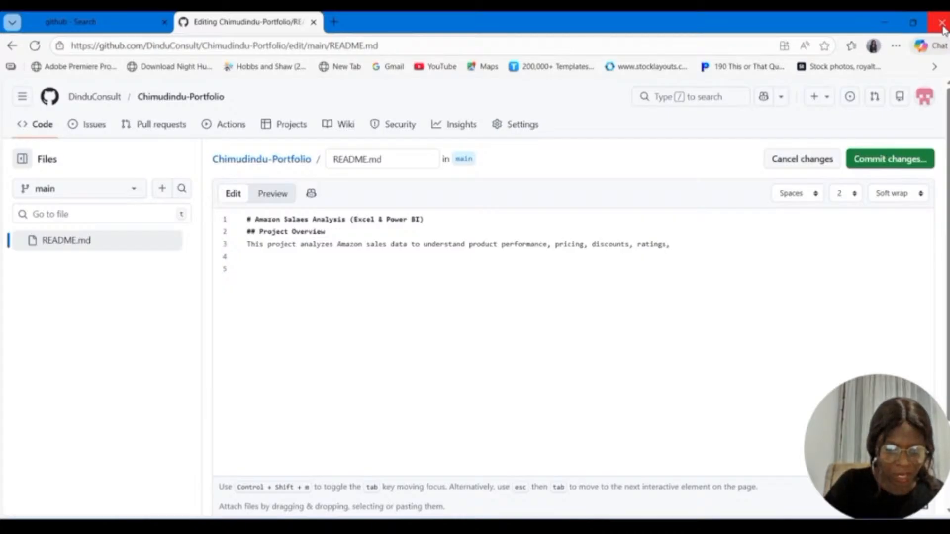
{"action": "type", "text": " and cus"}
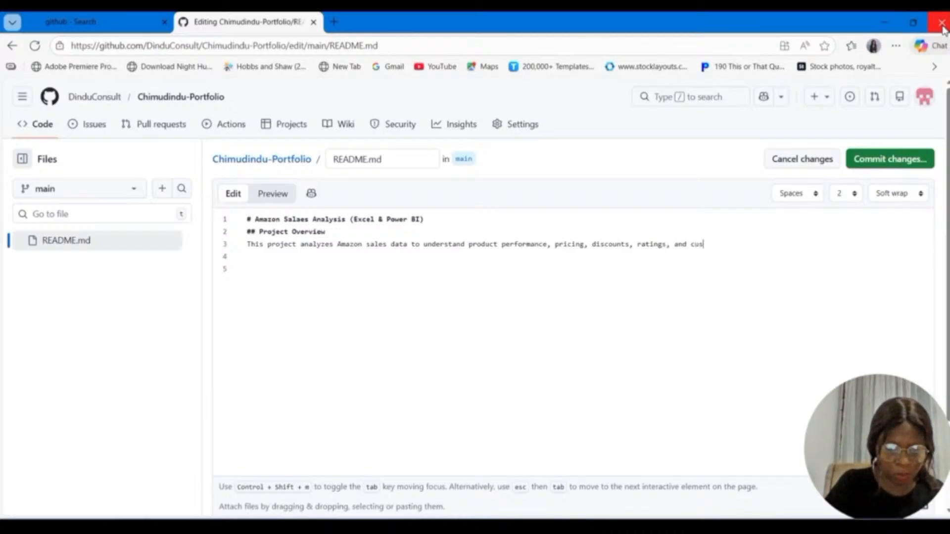
{"action": "type", "text": "t"}
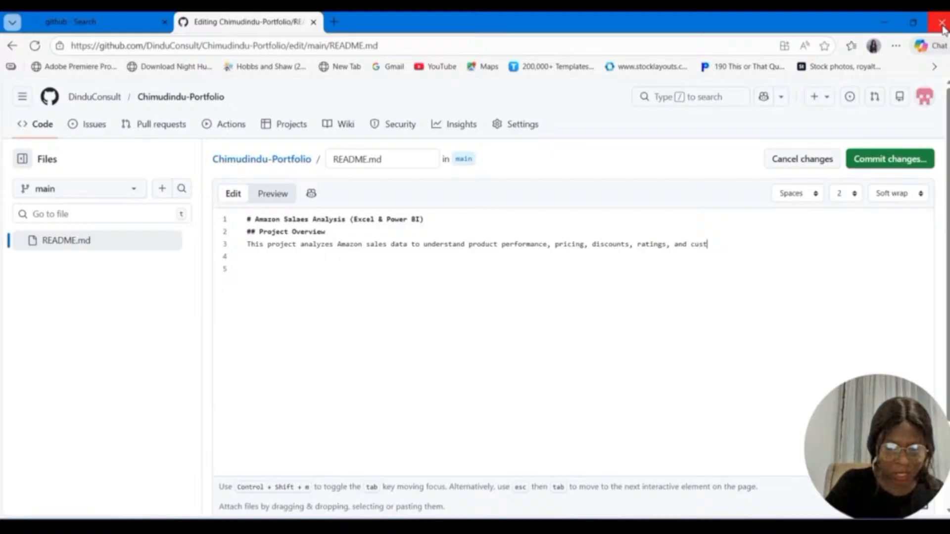
{"action": "type", "text": "omer sen"}
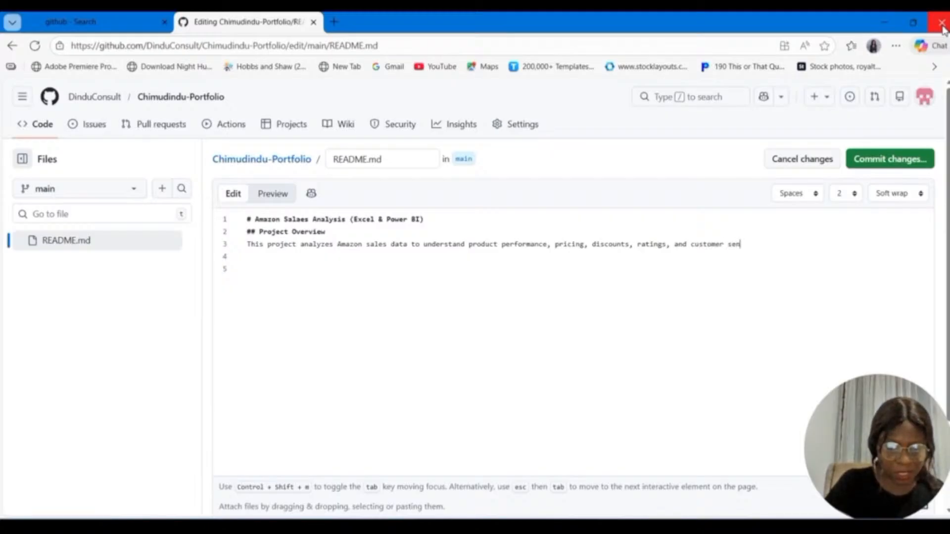
{"action": "type", "text": "t"}
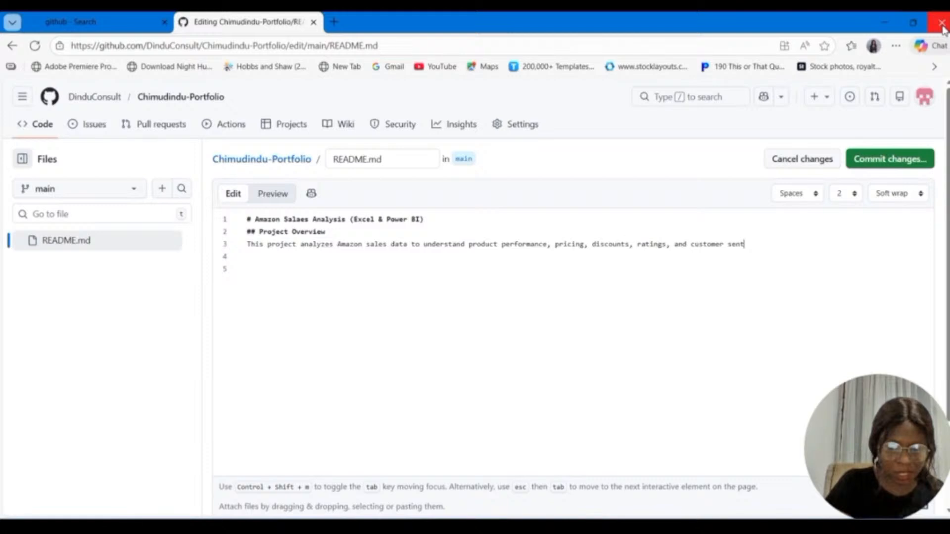
{"action": "type", "text": "i"}
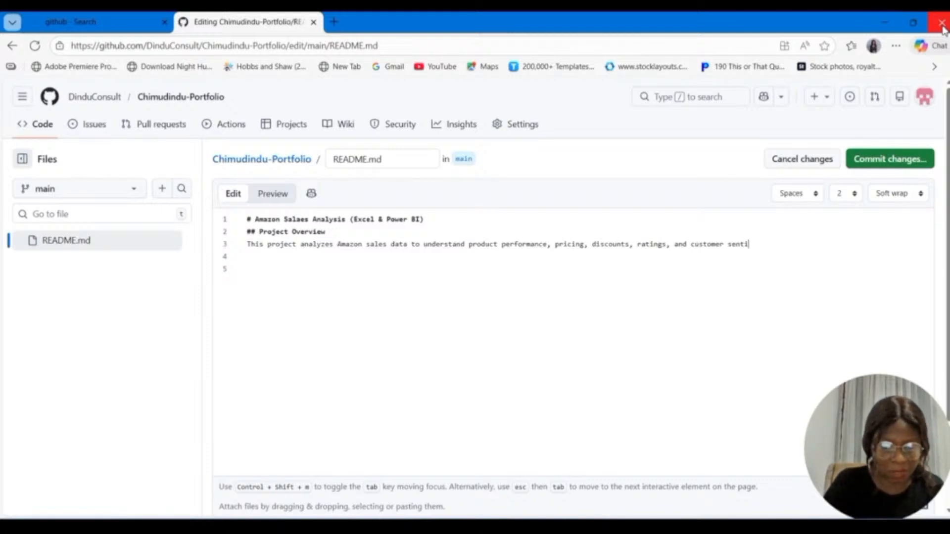
{"action": "type", "text": "ment"}
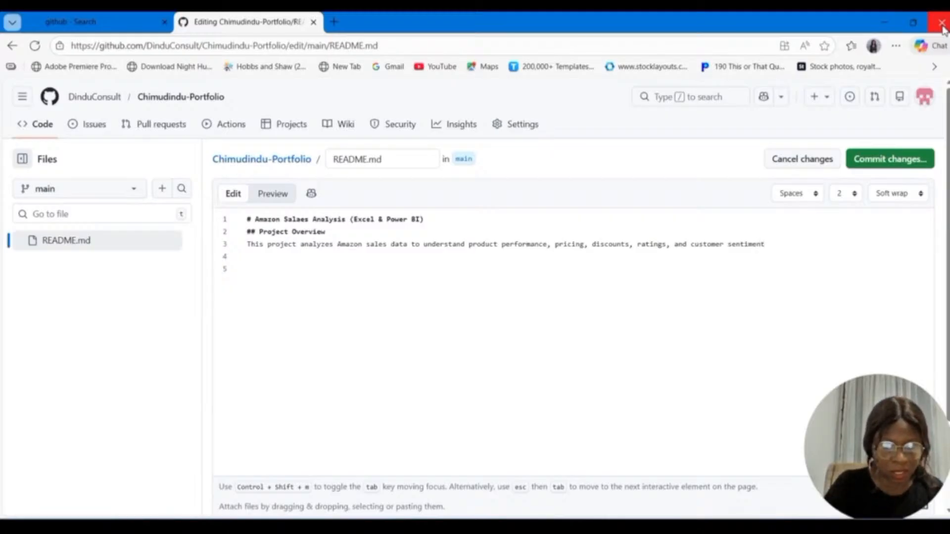
{"action": "type", "text": "."}
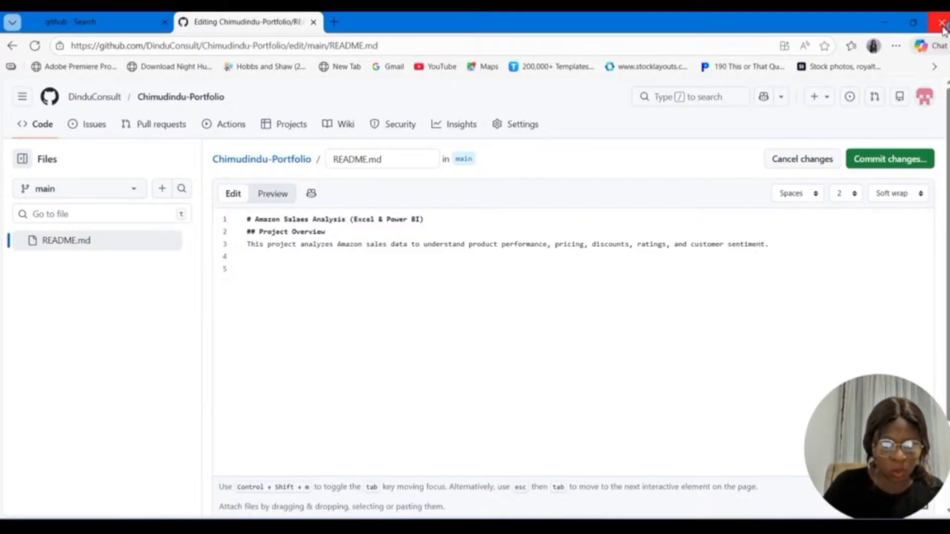
Step: Begin a second overview paragraph, separated by a blank line, with "The analysis was carried out using"
{"action": "key", "text": "Return"}
{"action": "key", "text": "Return"}
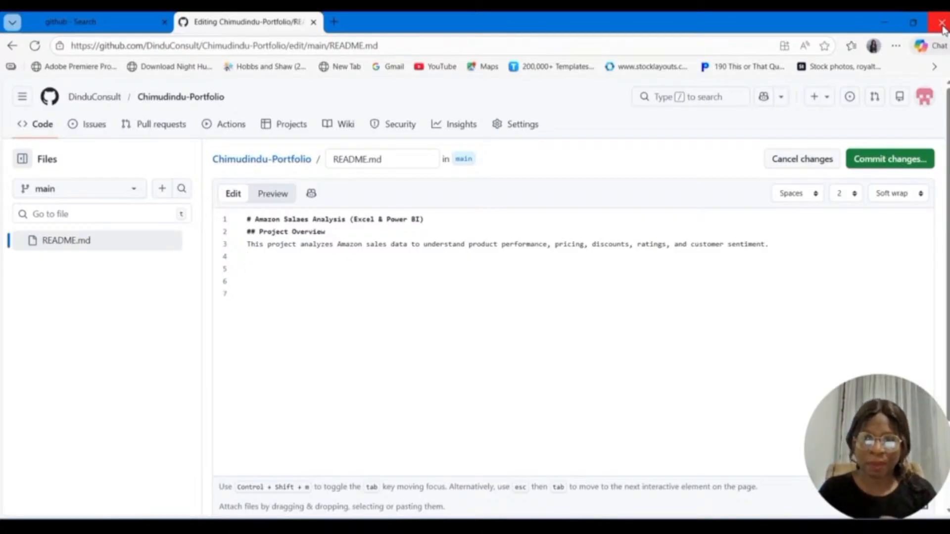
{"action": "type", "text": "The an"}
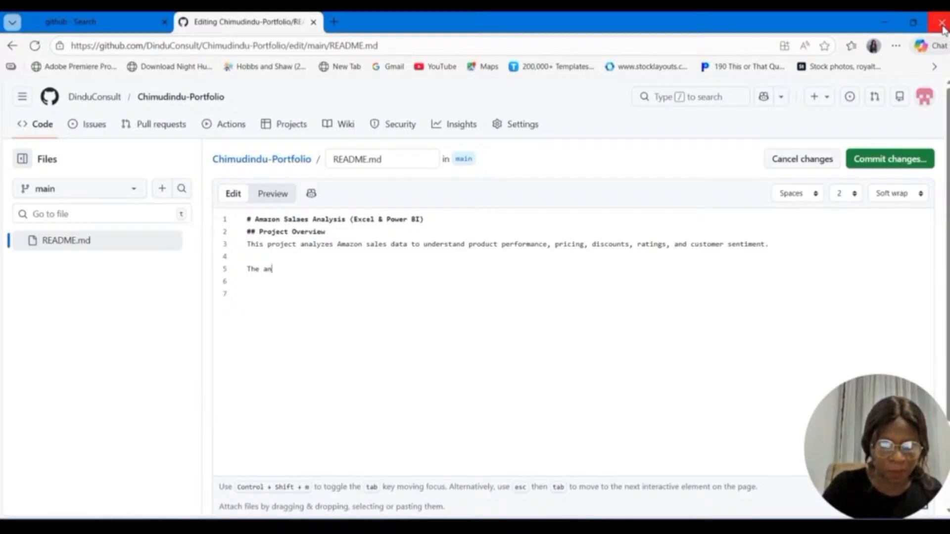
{"action": "type", "text": "alysis was "}
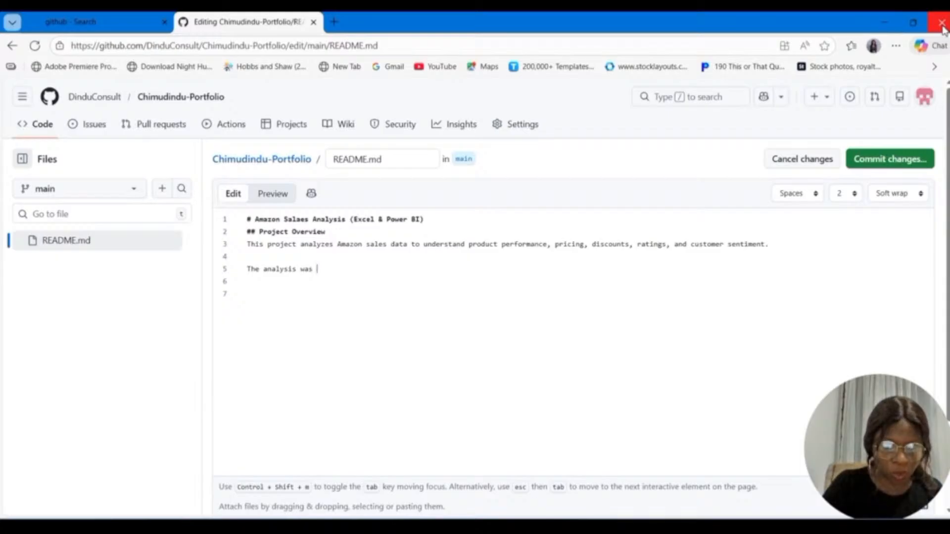
{"action": "type", "text": "carri"}
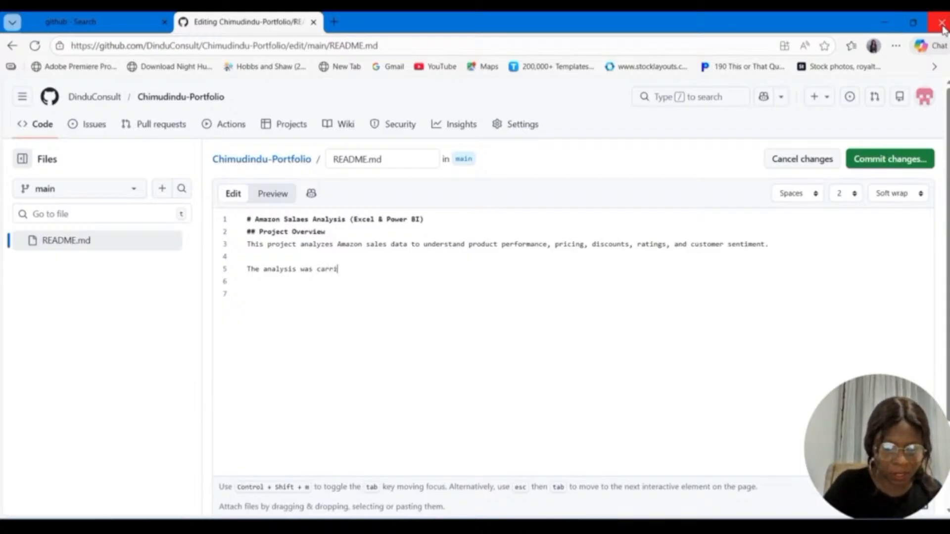
{"action": "type", "text": "ed out"}
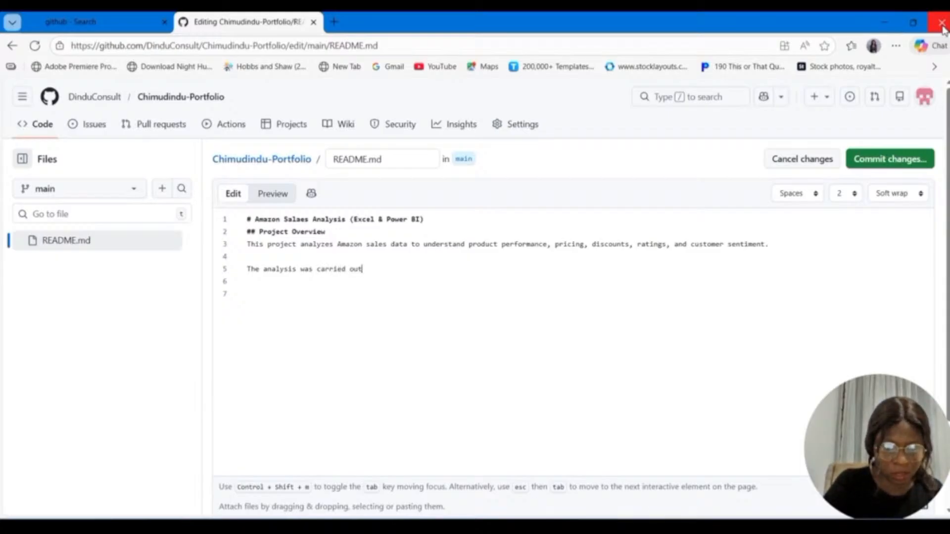
{"action": "type", "text": " using"}
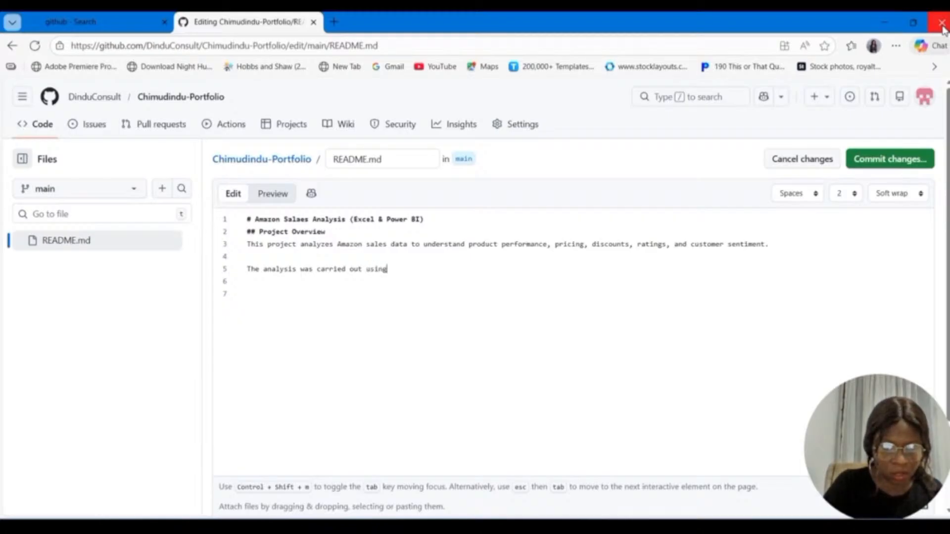
{"action": "type", "text": " Micr"}
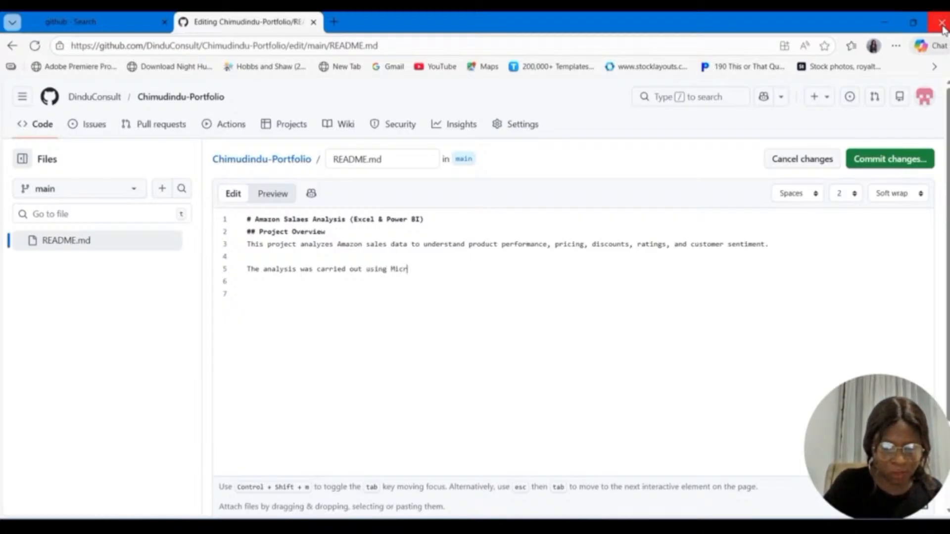
{"action": "type", "text": "osoft "}
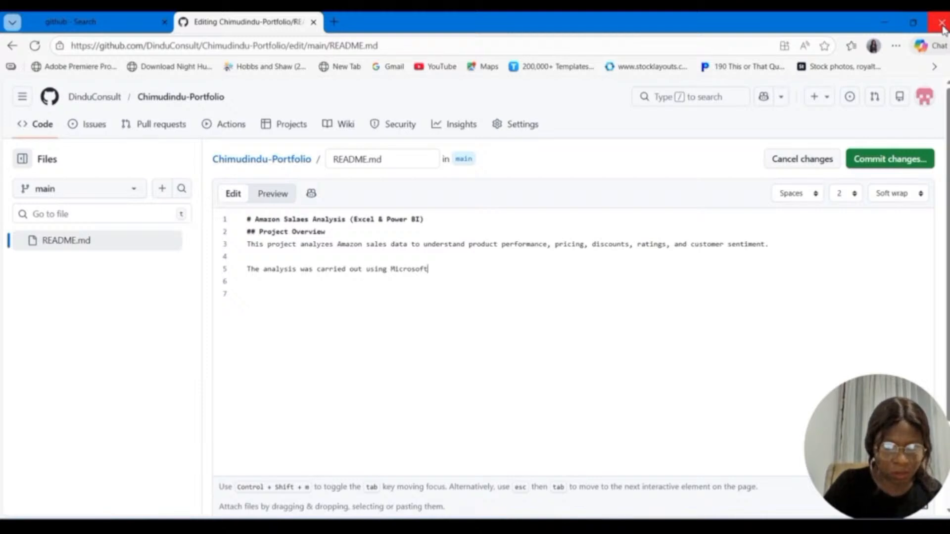
{"action": "type", "text": "Excel"}
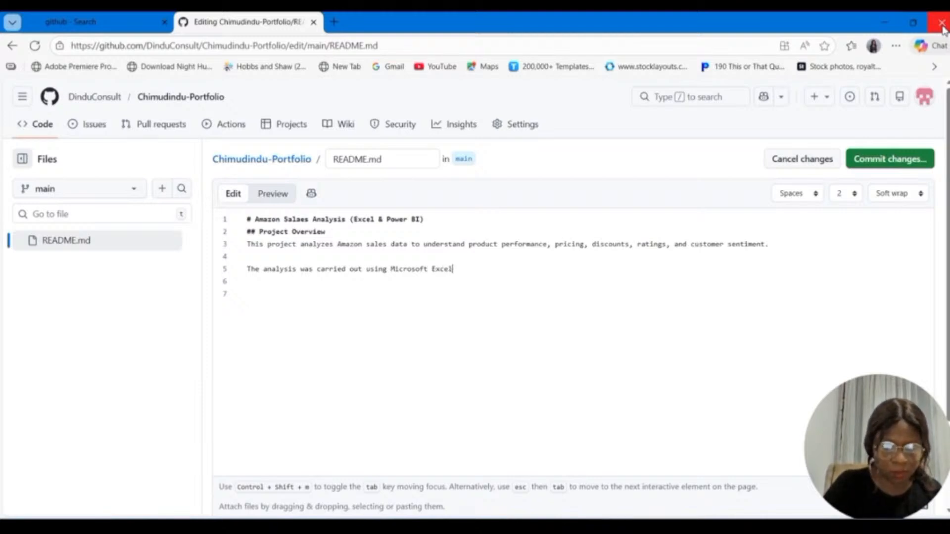
{"action": "type", "text": " and"}
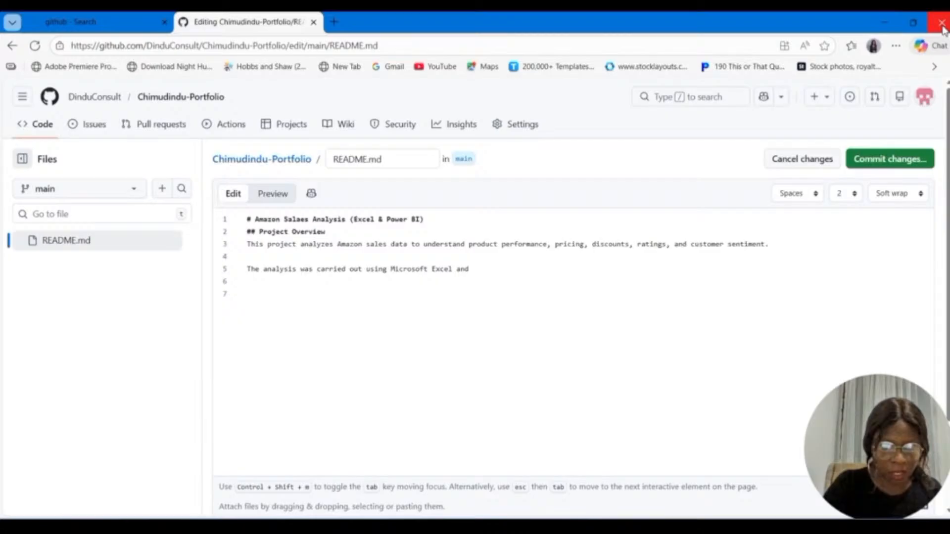
{"action": "type", "text": " Power Q"}
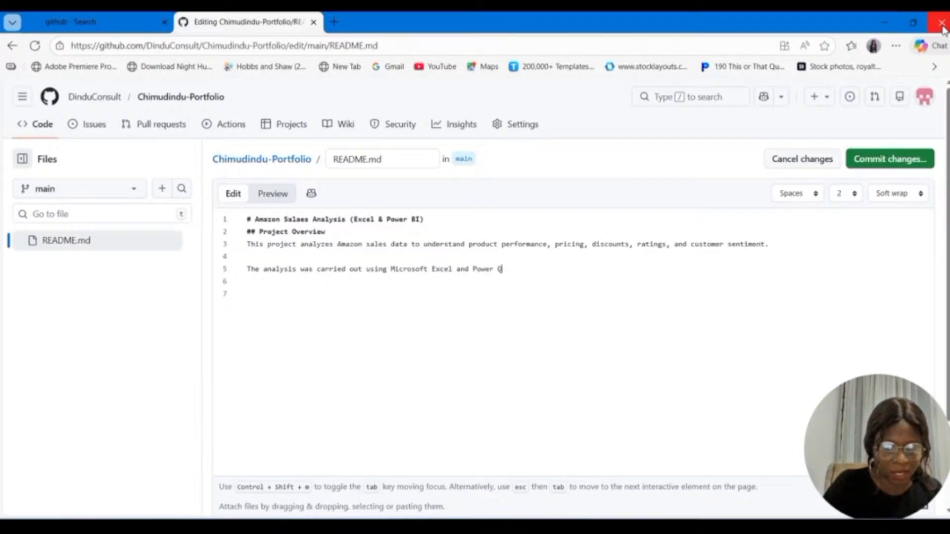
{"action": "type", "text": "uery"}
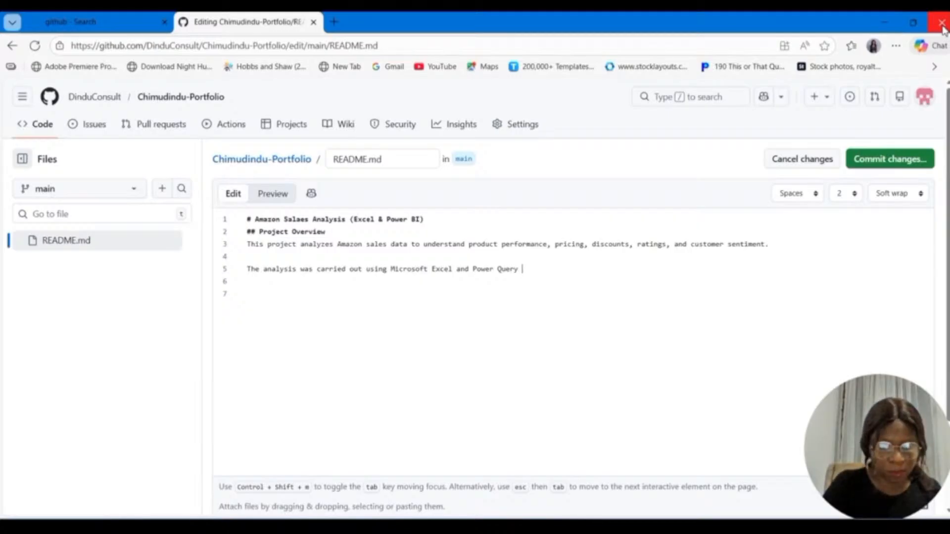
{"action": "type", "text": " f"}
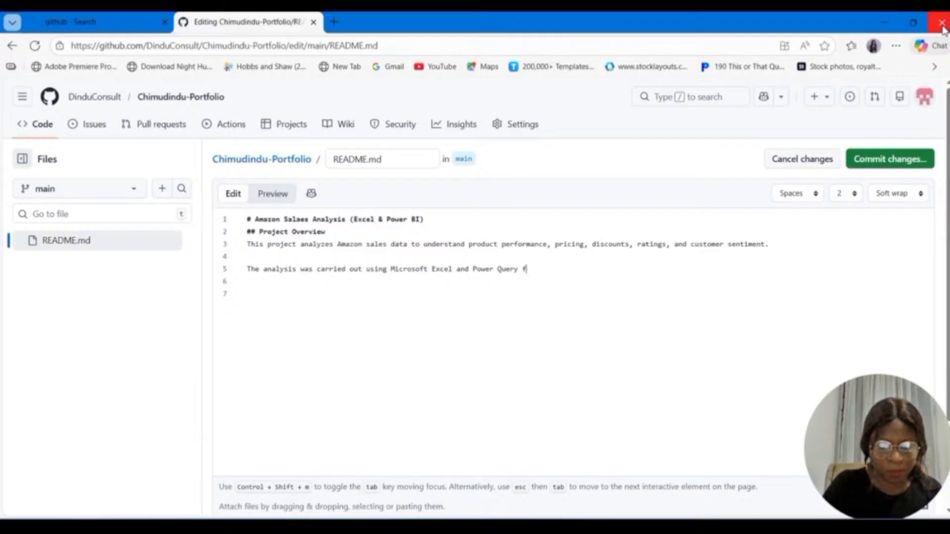
{"action": "type", "text": "or data cl"}
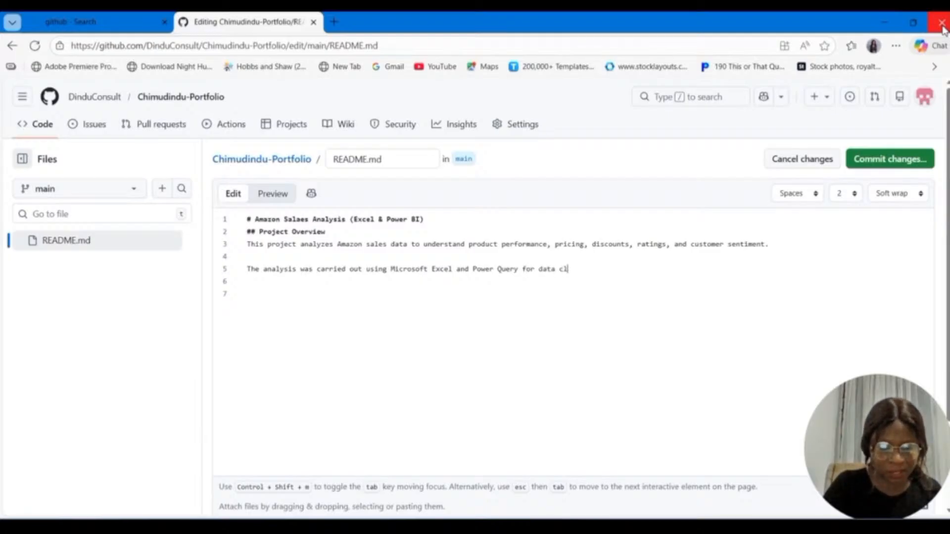
{"action": "type", "text": "eaning"}
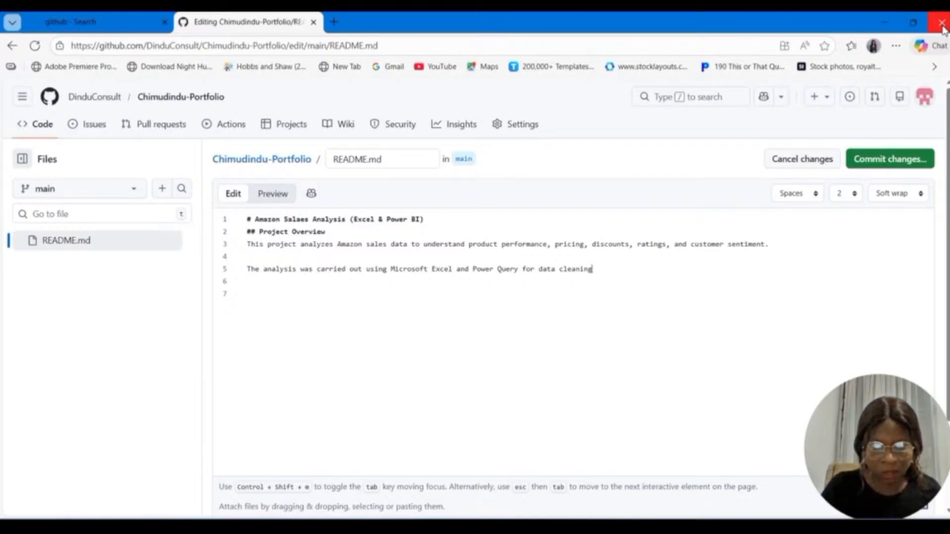
{"action": "type", "text": ", a"}
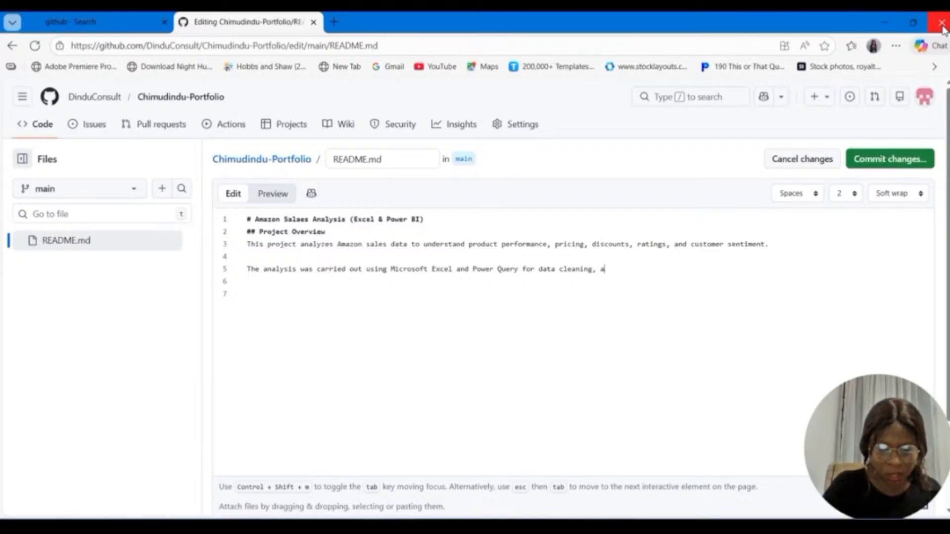
{"action": "type", "text": "n"}
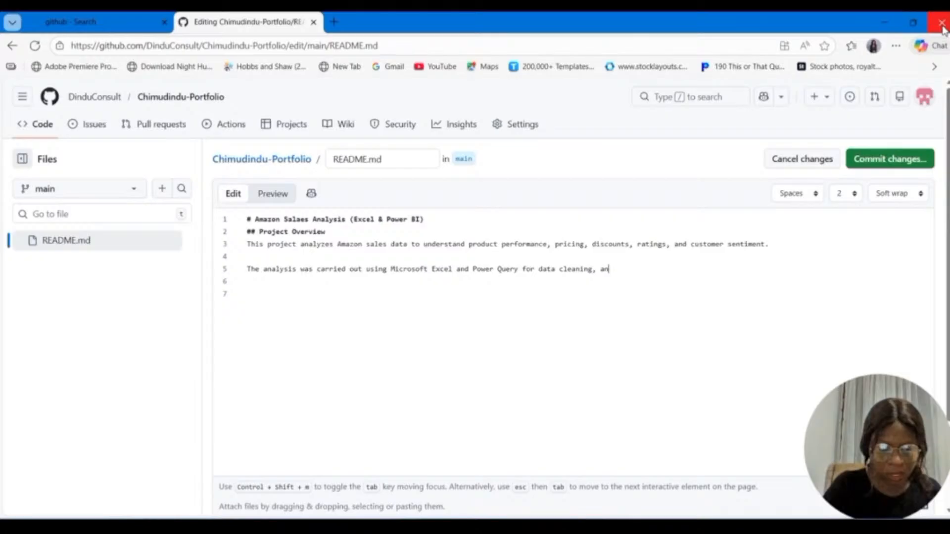
{"action": "type", "text": "d Power"}
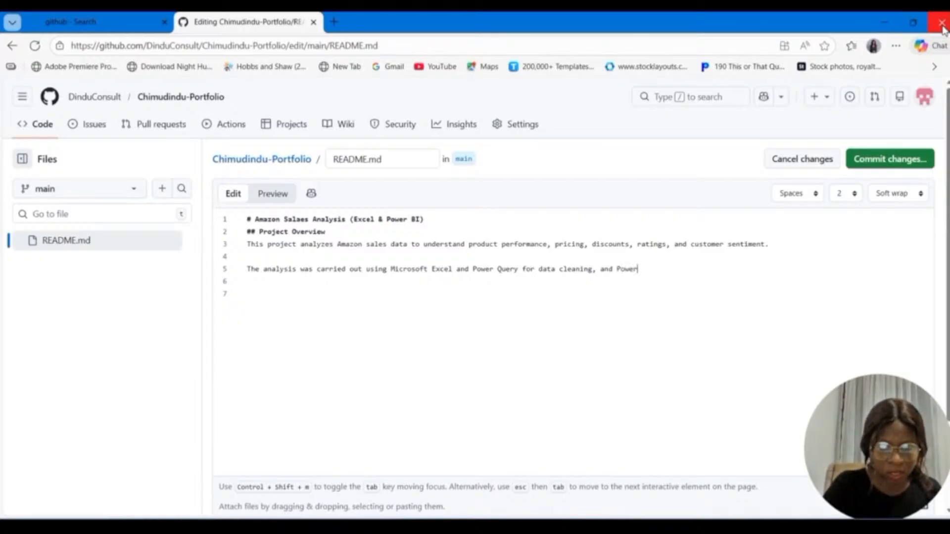
{"action": "type", "text": " BI for"}
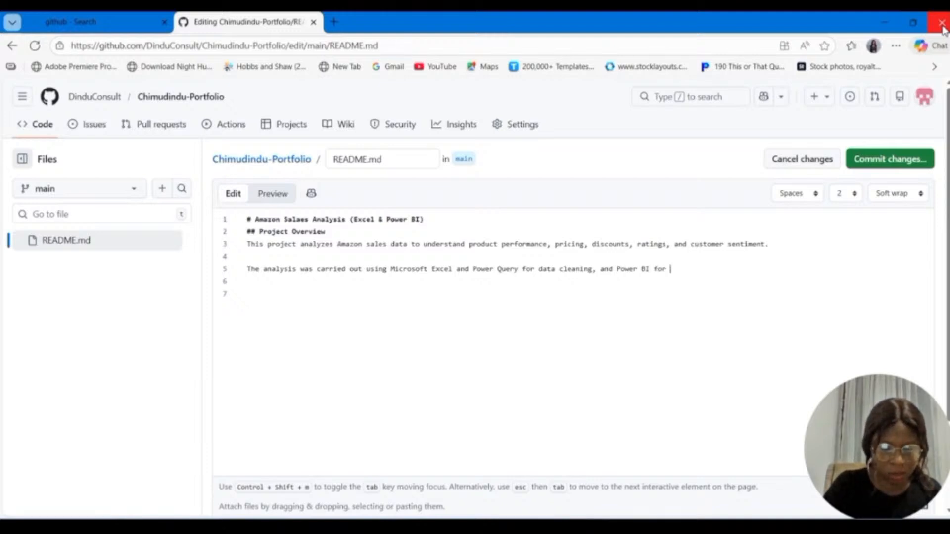
{"action": "type", "text": " visua"}
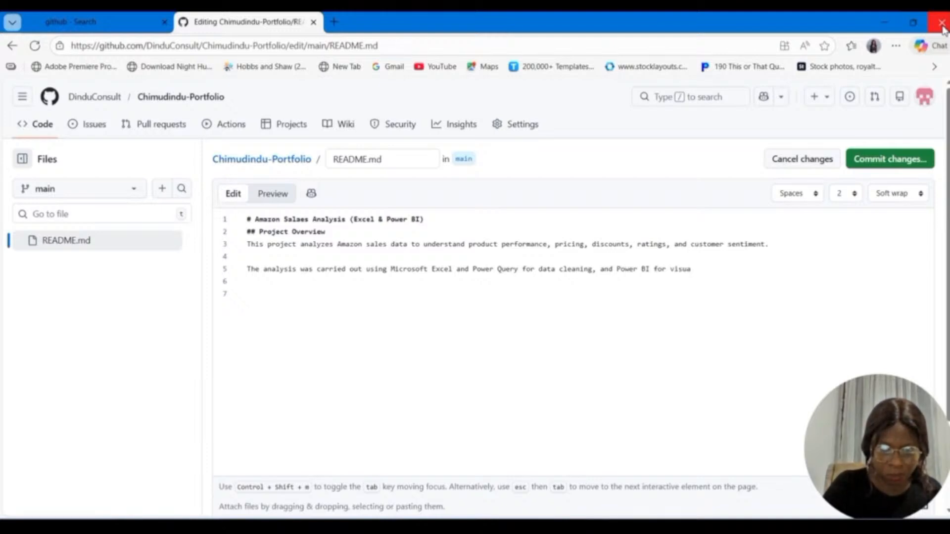
{"action": "type", "text": "lizat"}
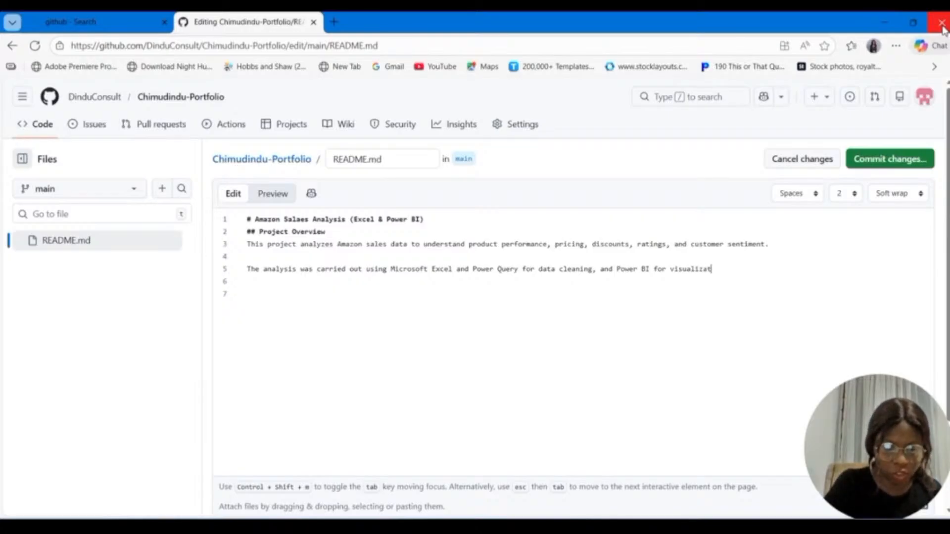
{"action": "type", "text": "ion"}
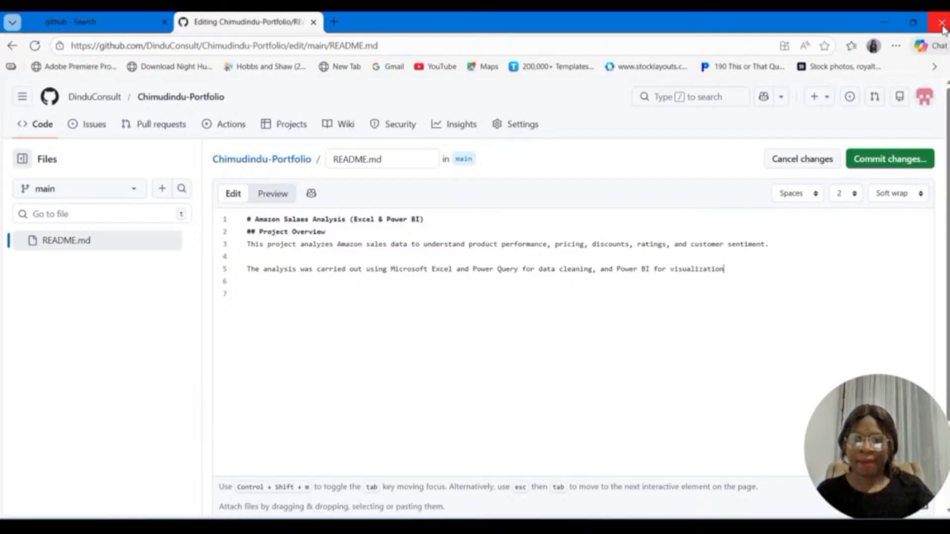
{"action": "type", "text": "."}
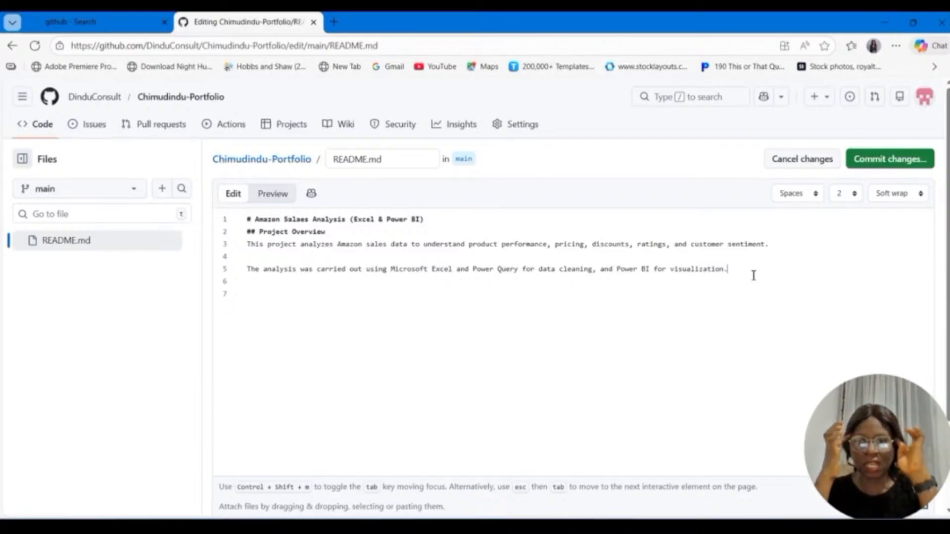
Step: Add the second-level heading "## Tools Used" below the overview paragraphs, separated by a blank line
{"action": "key", "text": "Return"}
{"action": "key", "text": "Return"}
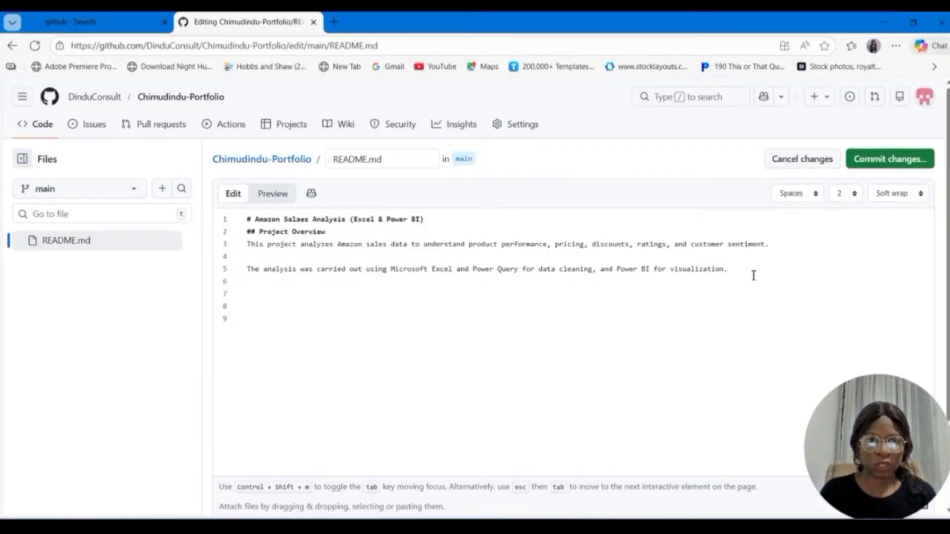
{"action": "type", "text": "## T"}
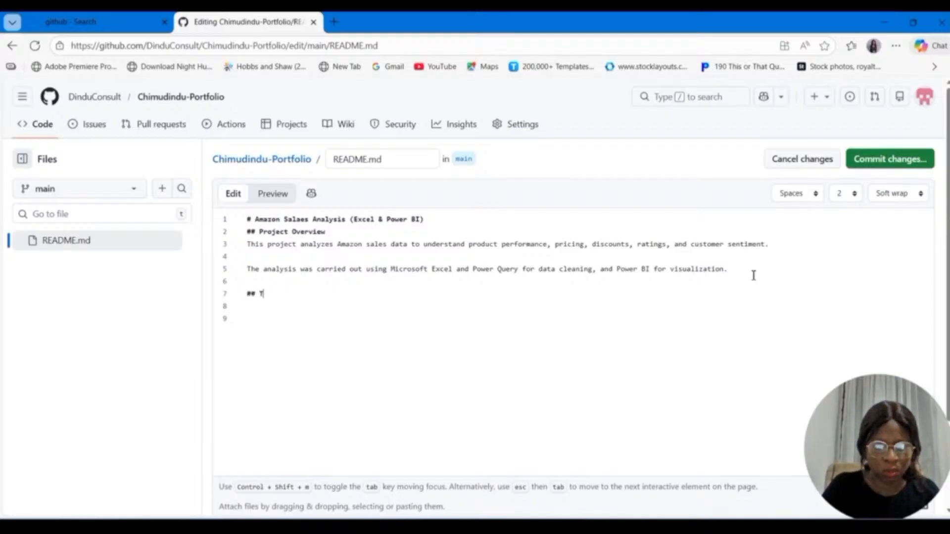
{"action": "type", "text": "ools Used"}
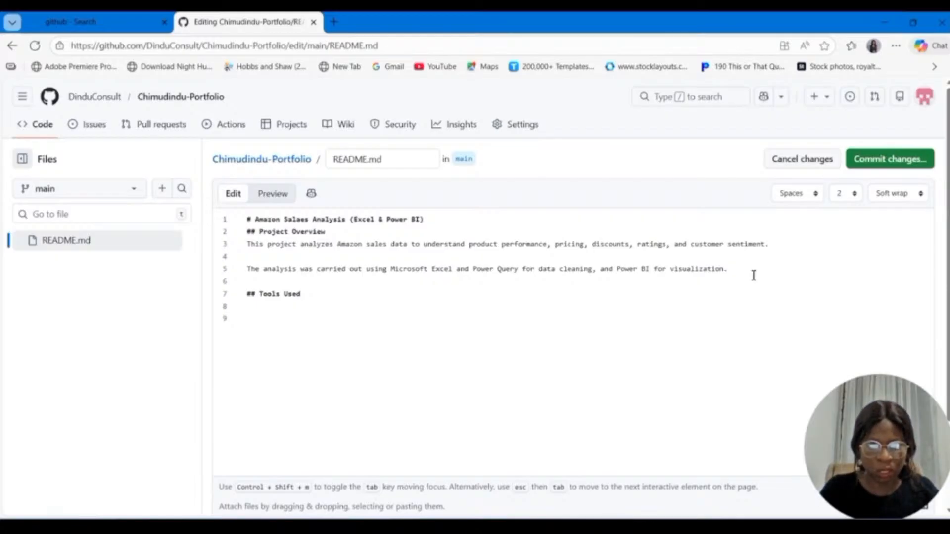
Step: List "Microsoft Excel", "Power Query" and "Power BI" as hyphen bullets under the Tools Used heading
{"action": "key", "text": "Return"}
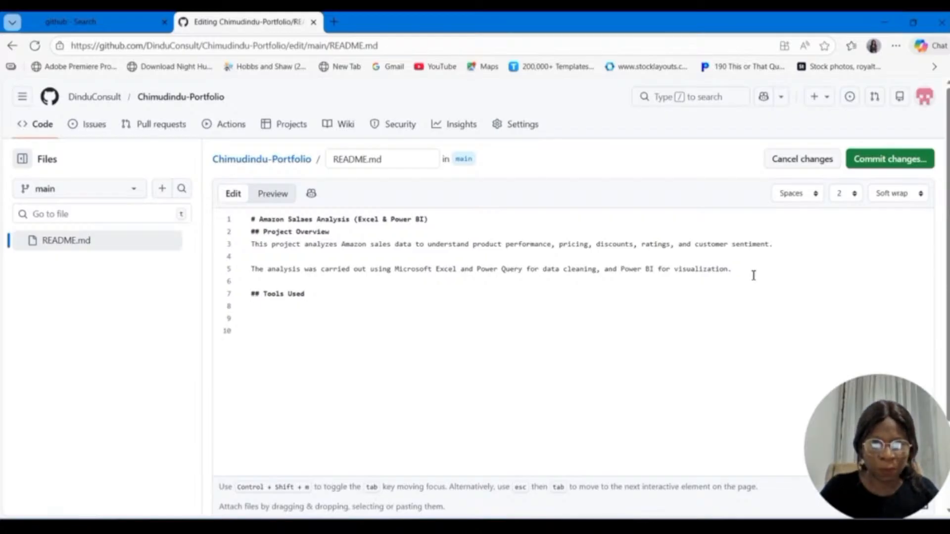
{"action": "type", "text": "- "}
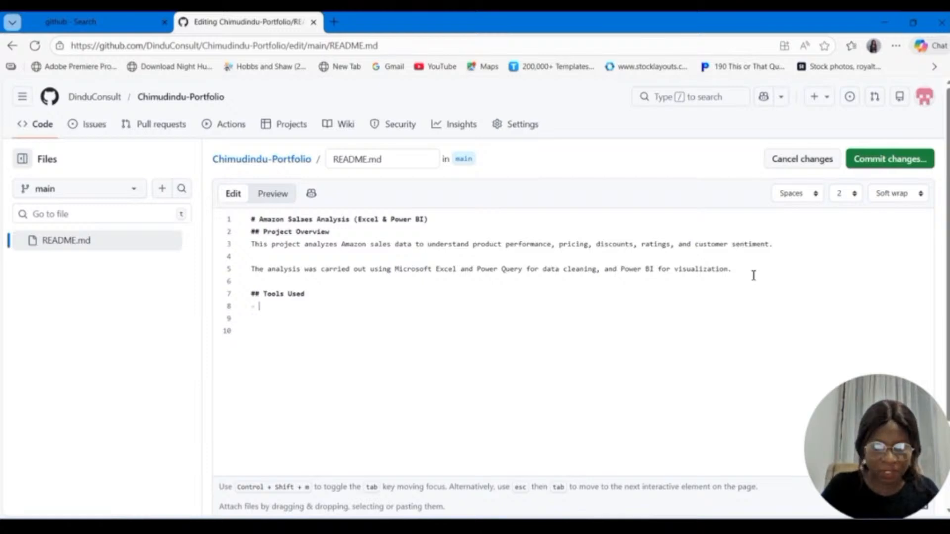
{"action": "type", "text": "Microsoft"}
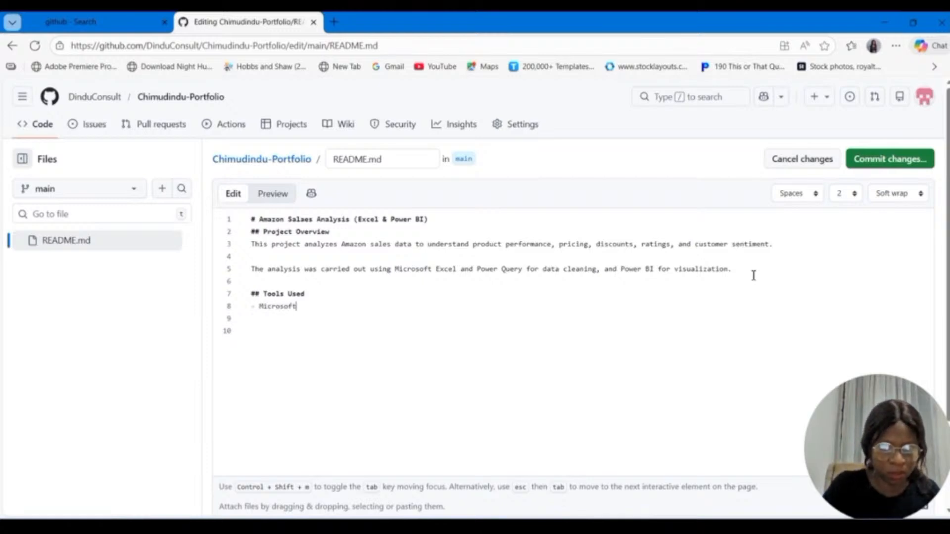
{"action": "type", "text": " Excel"}
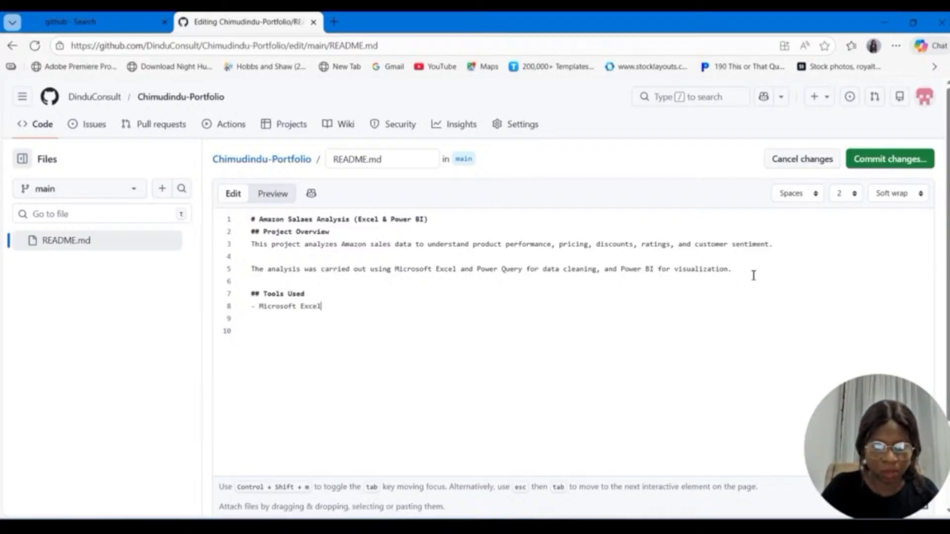
{"action": "key", "text": "Return"}
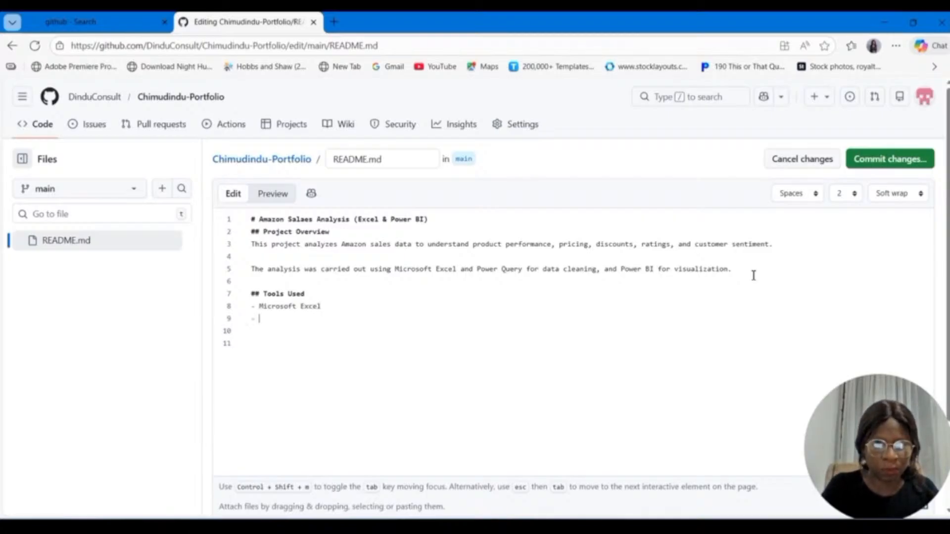
{"action": "type", "text": "Power "}
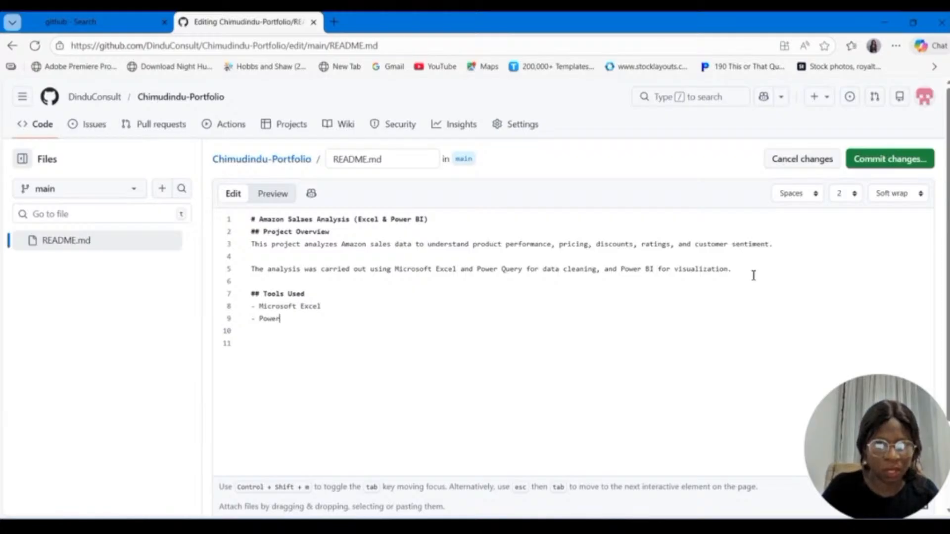
{"action": "type", "text": "Query"}
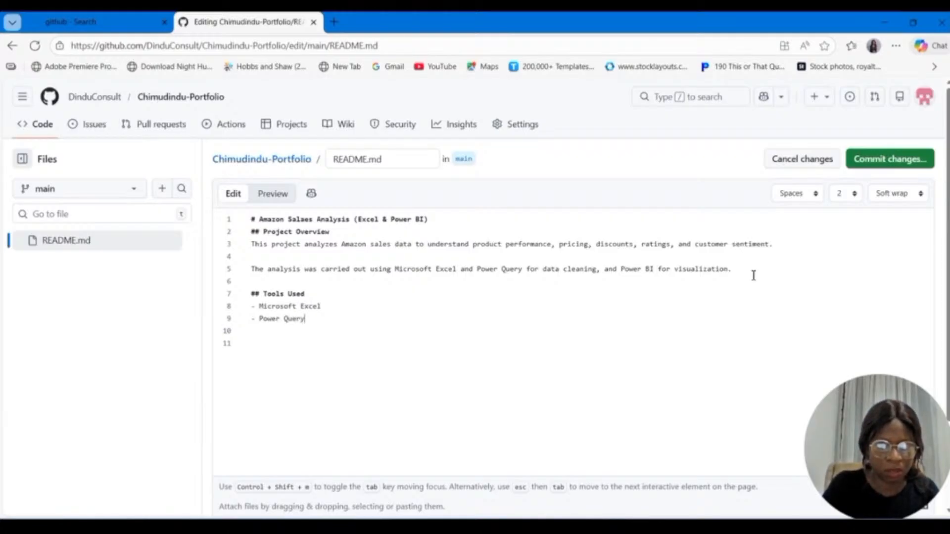
{"action": "key", "text": "Return"}
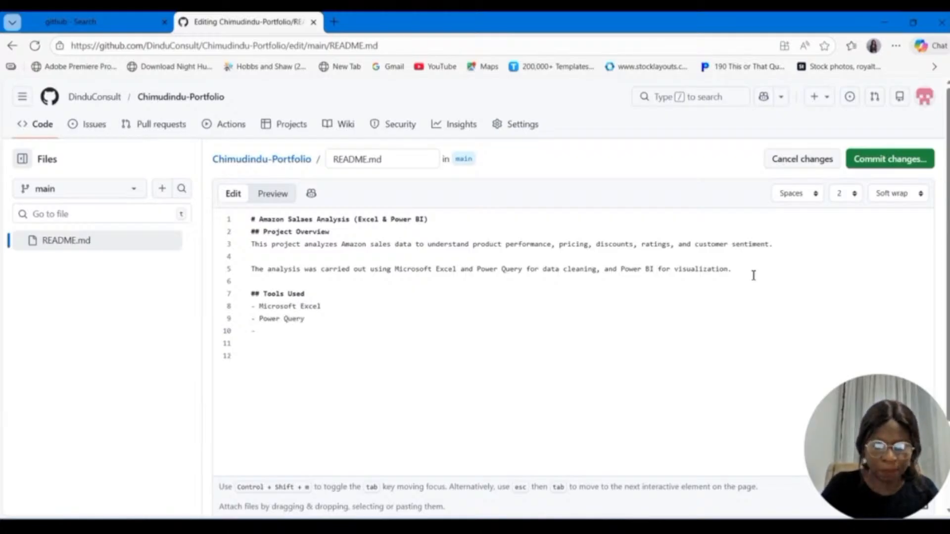
{"action": "type", "text": "Power"}
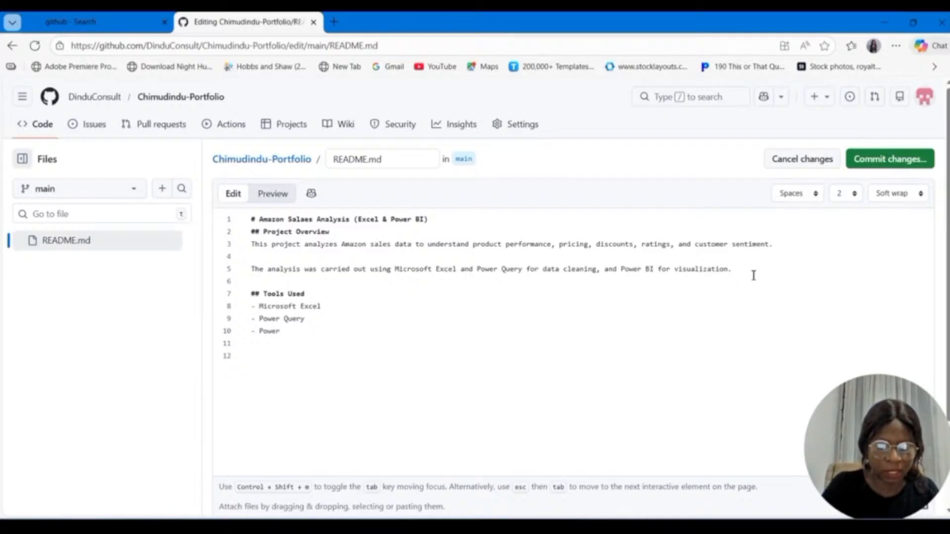
{"action": "type", "text": " b"}
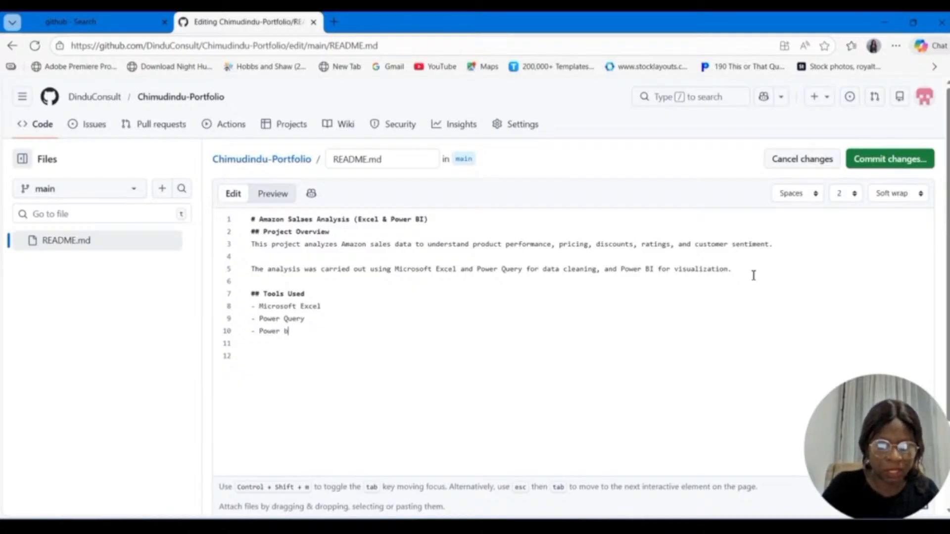
{"action": "key", "text": "BackSpace"}
{"action": "type", "text": "BI"}
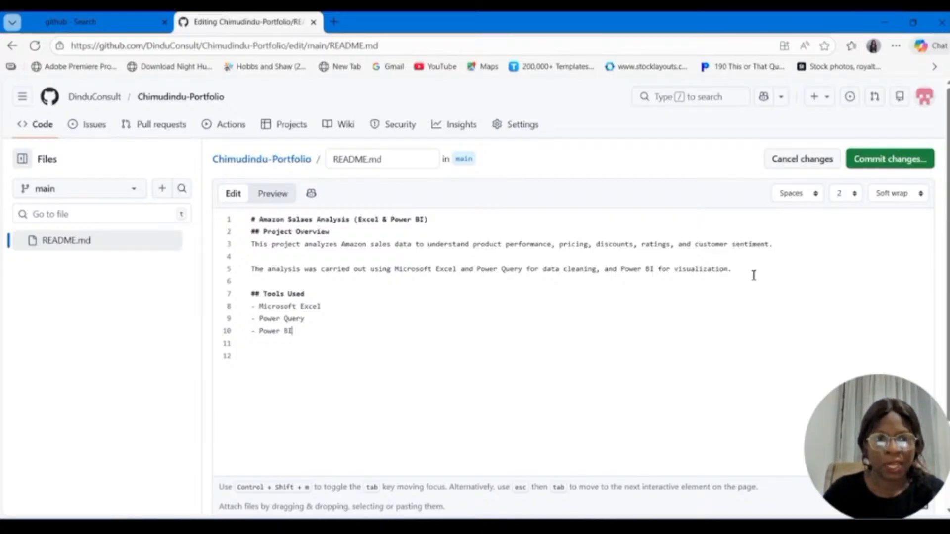
Step: Add the second-level heading "## Data Description" below the tools list, separated by a blank line
{"action": "key", "text": "Return"}
{"action": "key", "text": "Return"}
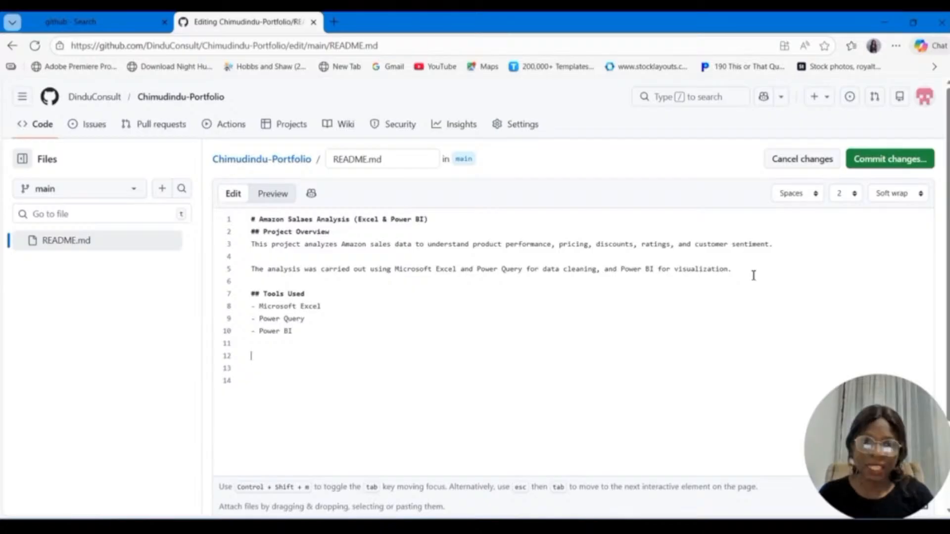
{"action": "type", "text": "##"}
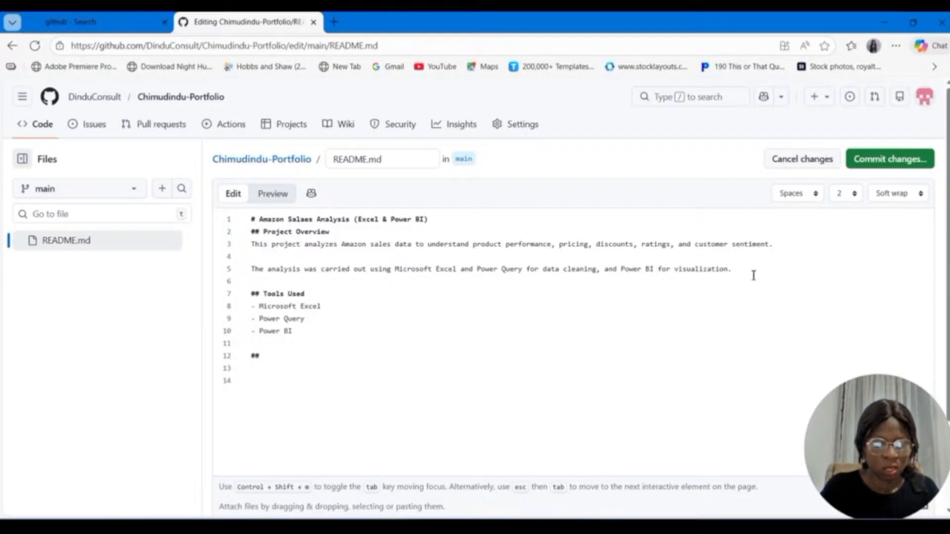
{"action": "type", "text": "Data Descri"}
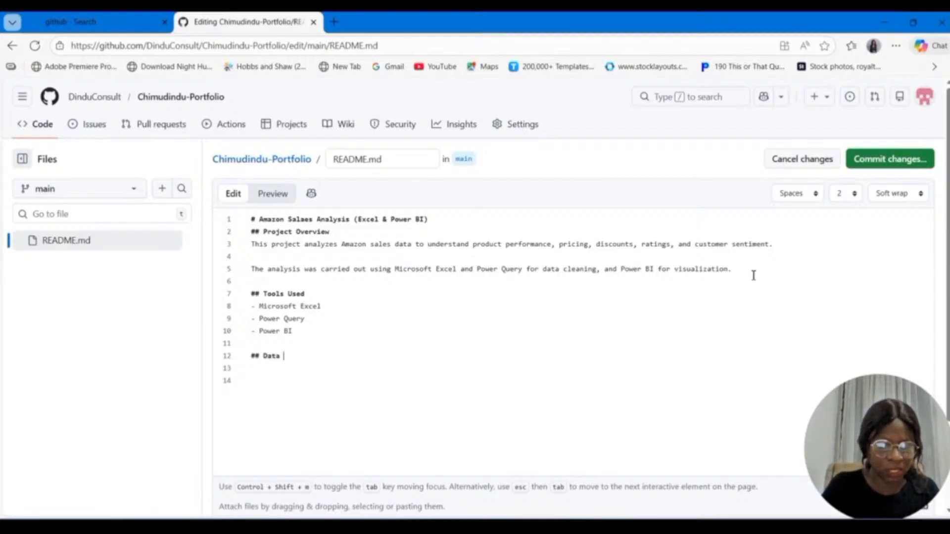
{"action": "type", "text": "ption"}
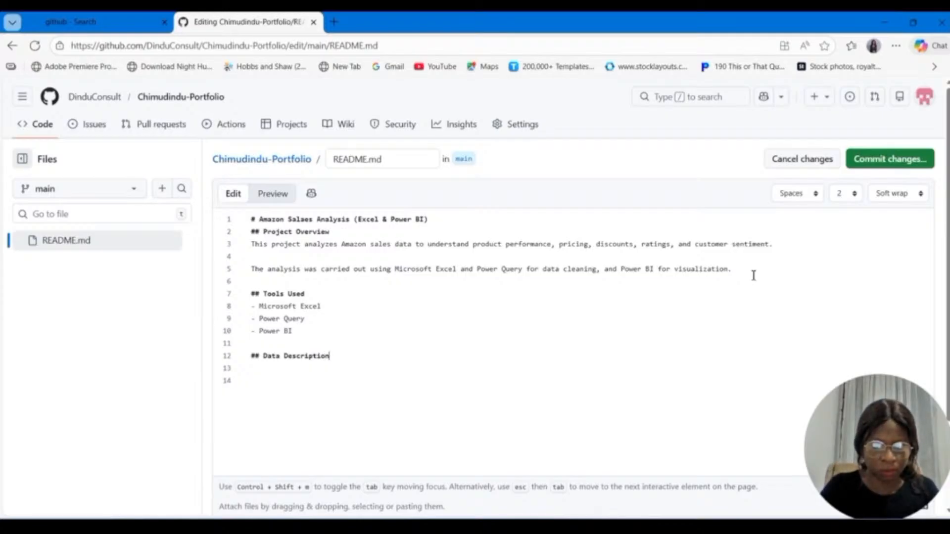
Step: Begin the text under the Data Description heading with "The dataset contains Amazon product sales"
{"action": "key", "text": "Return"}
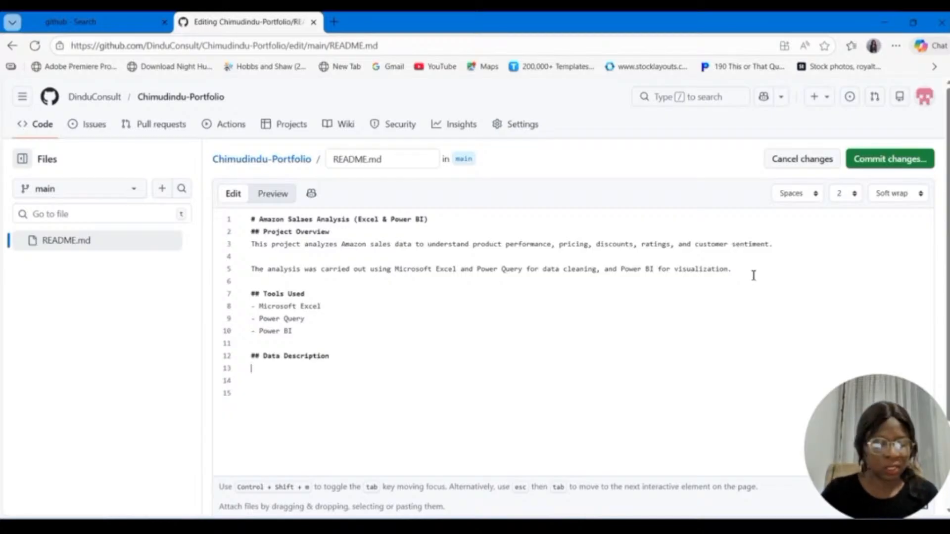
{"action": "type", "text": "The da"}
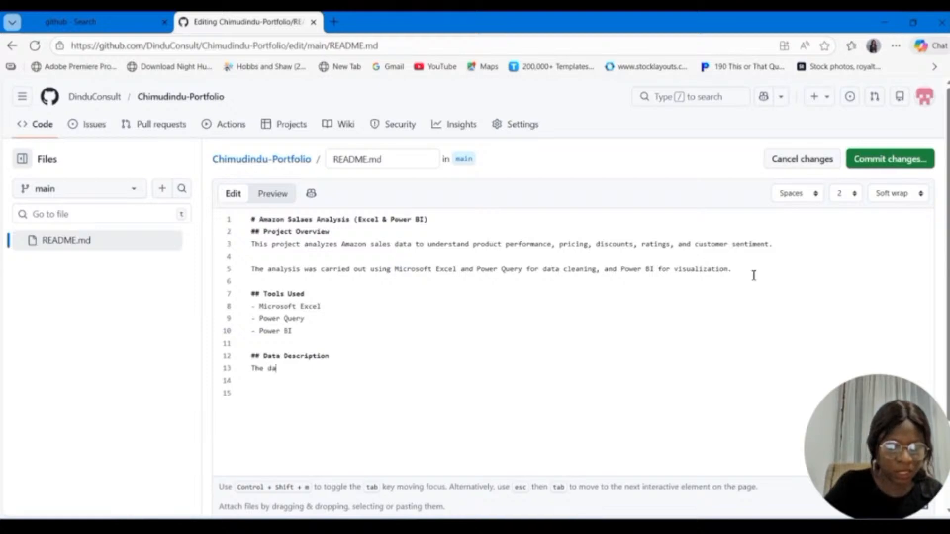
{"action": "type", "text": "ta s"}
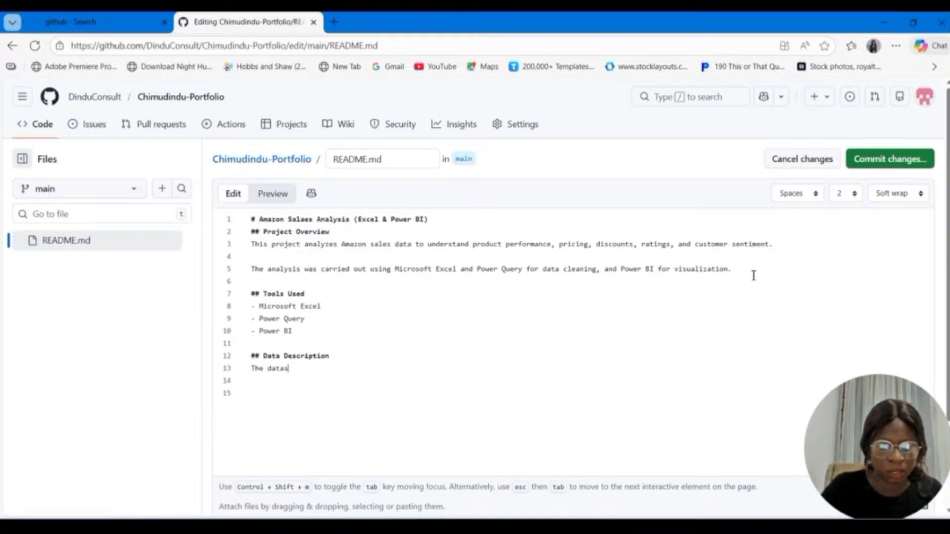
{"action": "type", "text": "et conta"}
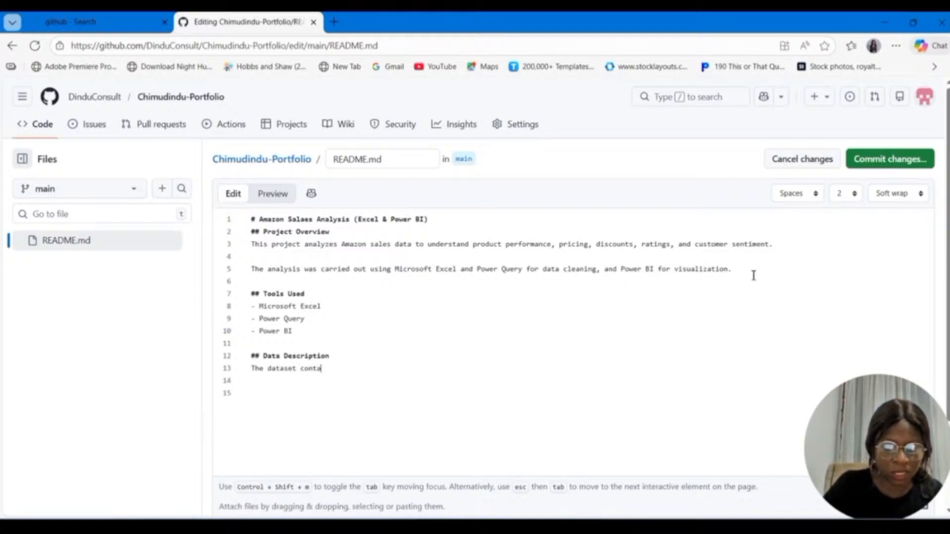
{"action": "type", "text": "ins Ama"}
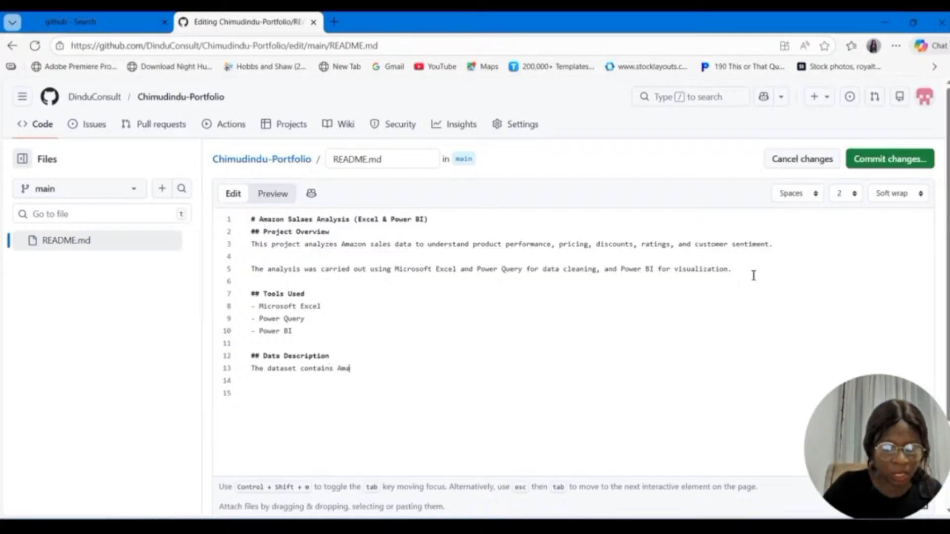
{"action": "type", "text": "zon pro"}
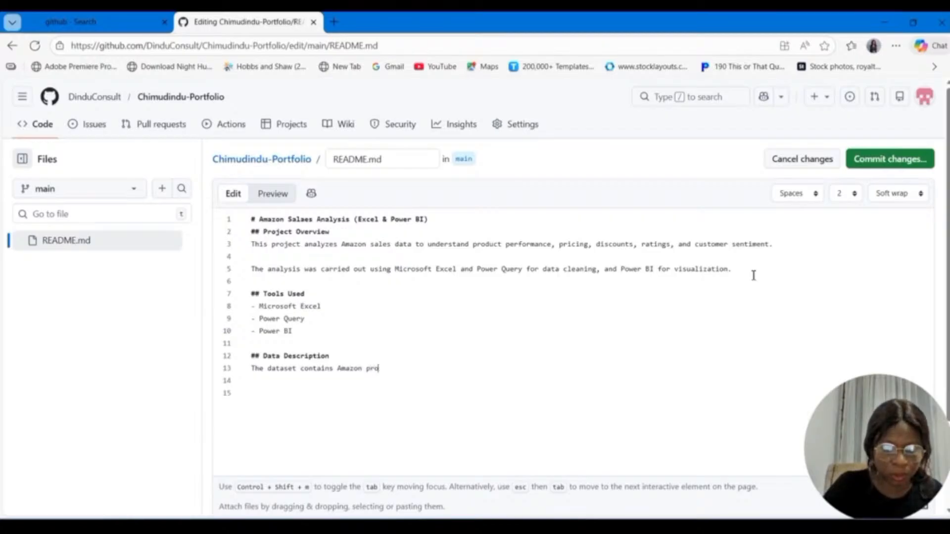
{"action": "type", "text": "duct"}
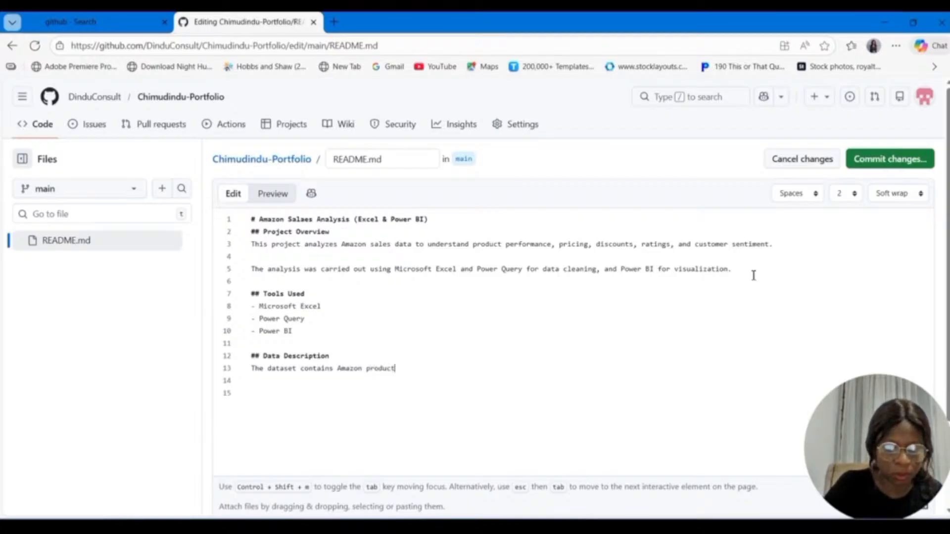
{"action": "type", "text": " sales "}
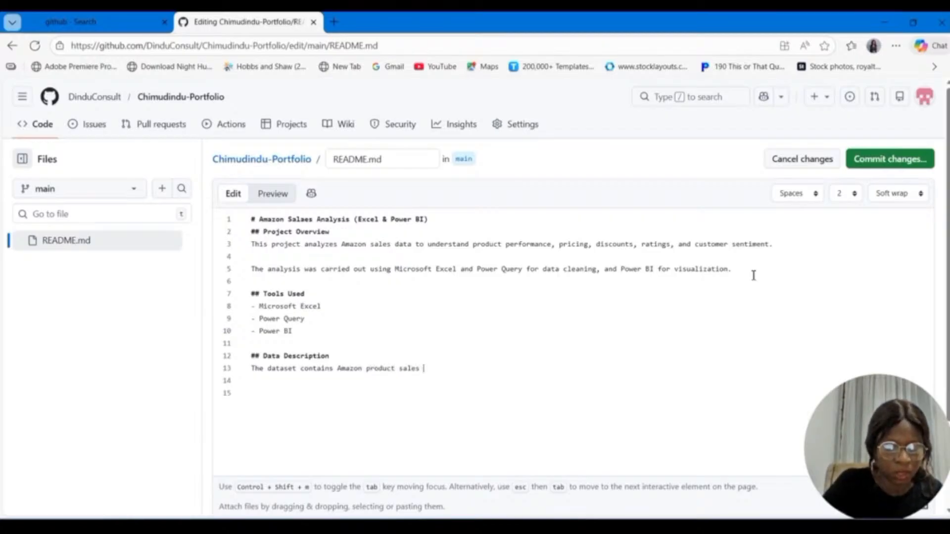
{"action": "type", "text": "in"}
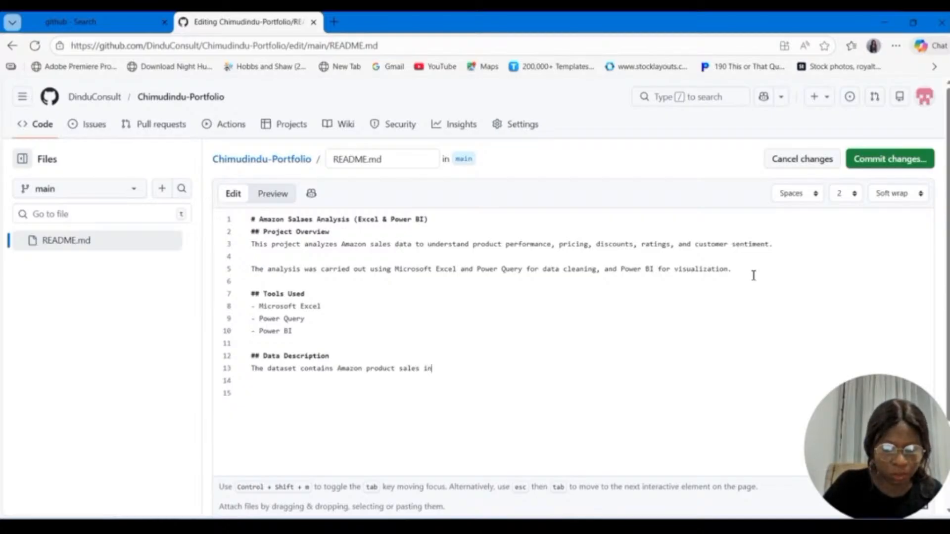
{"action": "type", "text": "formay"}
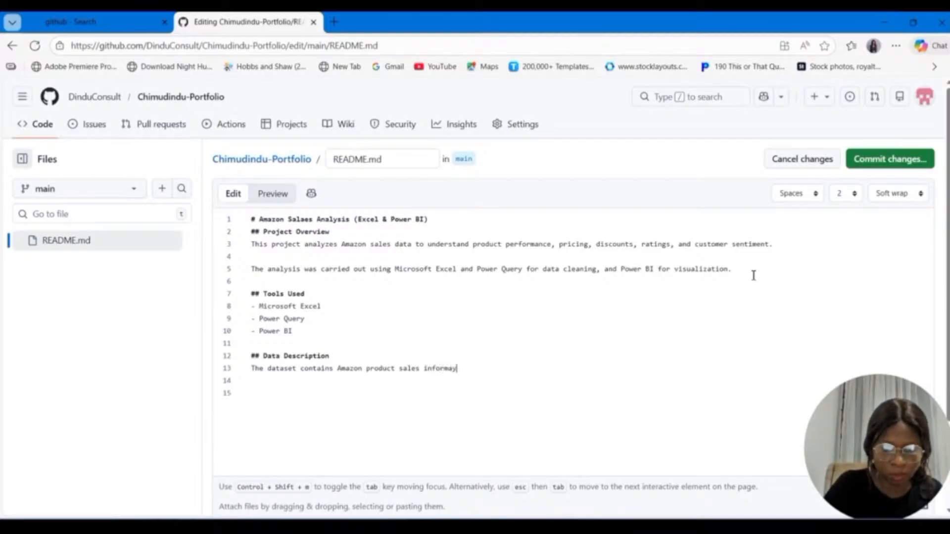
Step: Complete the Data Description introductory line with "information including:"
{"action": "key", "text": "BackSpace"}
{"action": "type", "text": "tion "}
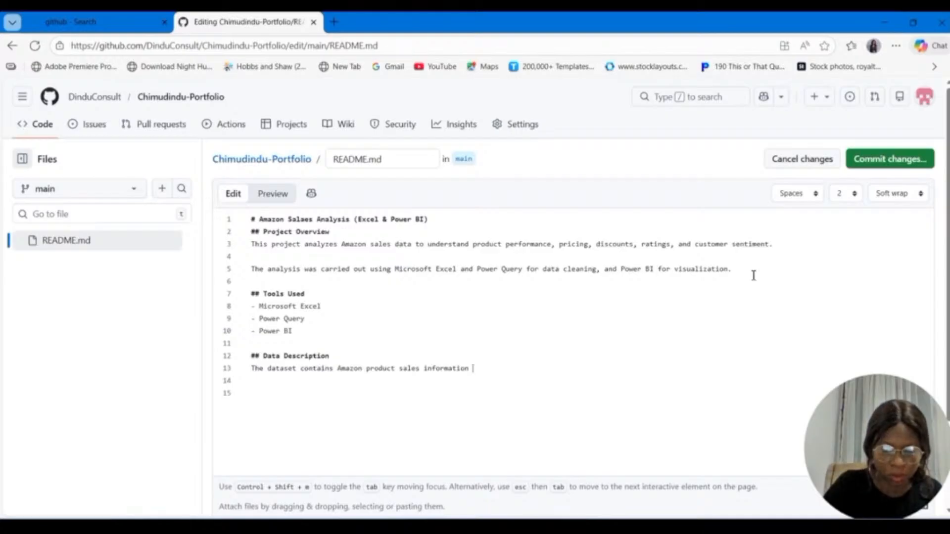
{"action": "type", "text": "in"}
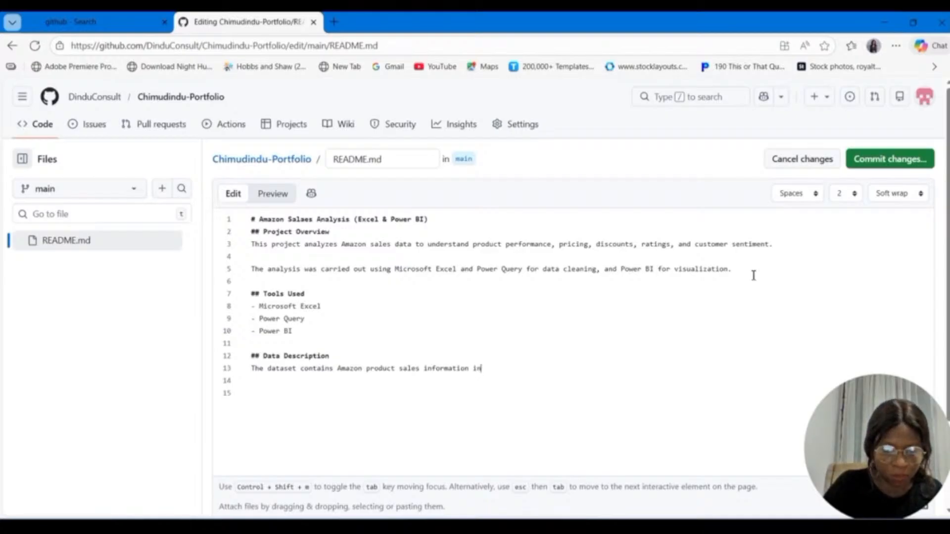
{"action": "type", "text": "cluding"}
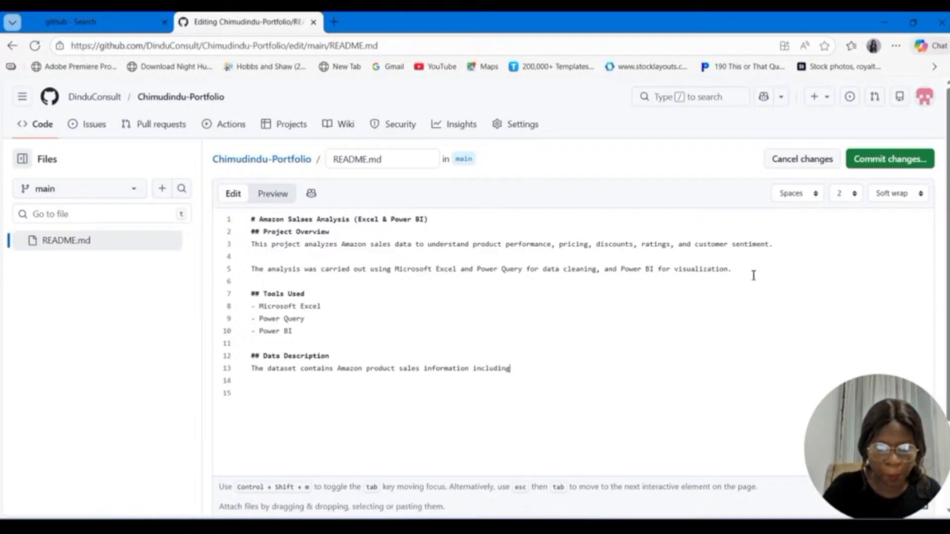
{"action": "type", "text": ":"}
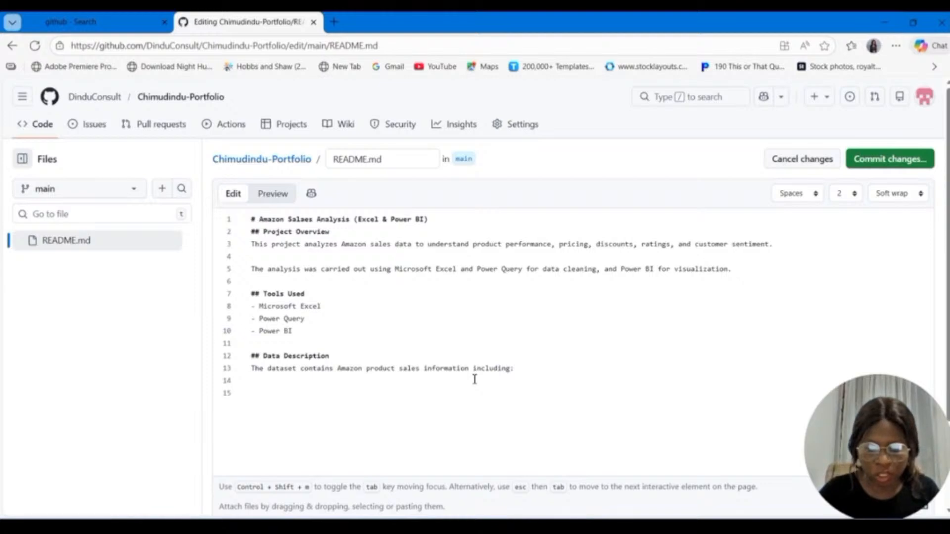
Step: Start a hyphen bullet list below the dataset introduction with the item "Product ID"
{"action": "key", "text": "Return"}
{"action": "type", "text": "- "}
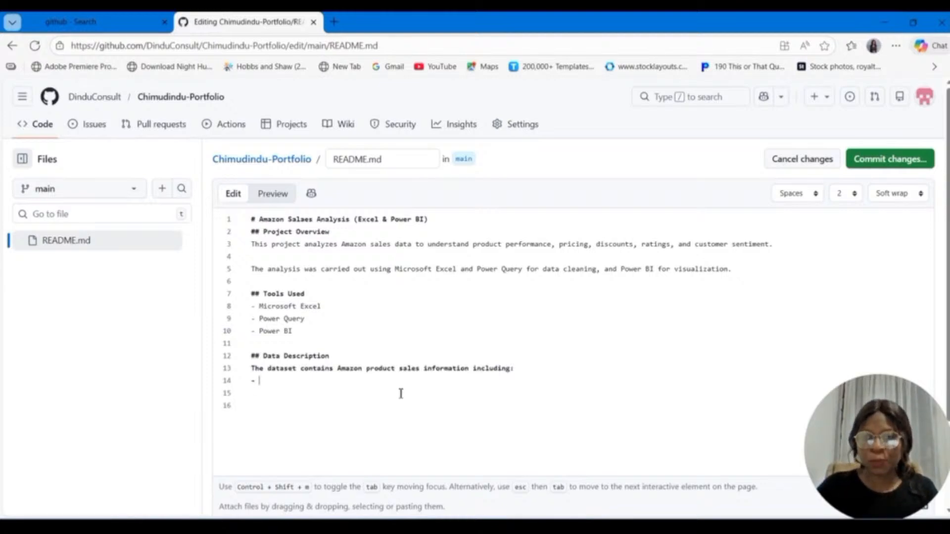
{"action": "type", "text": "P"}
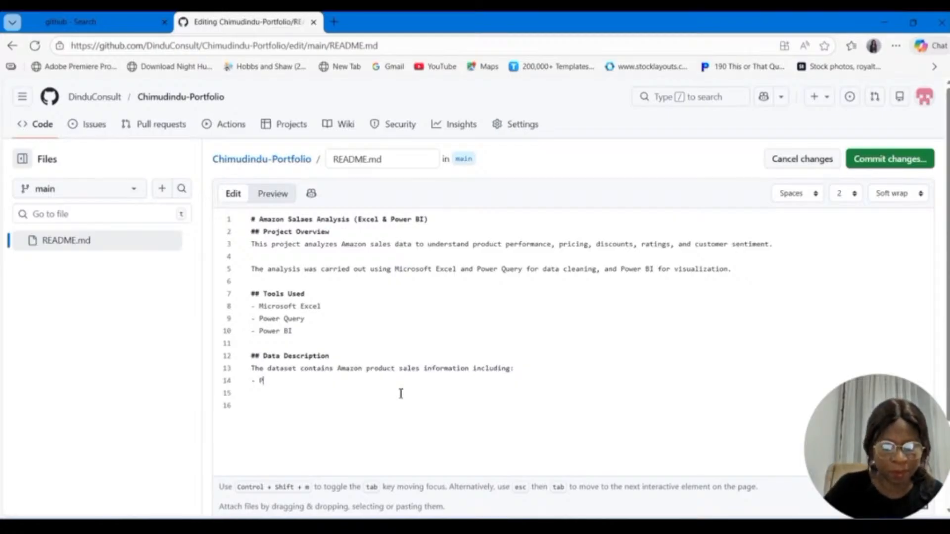
{"action": "type", "text": "roduct"}
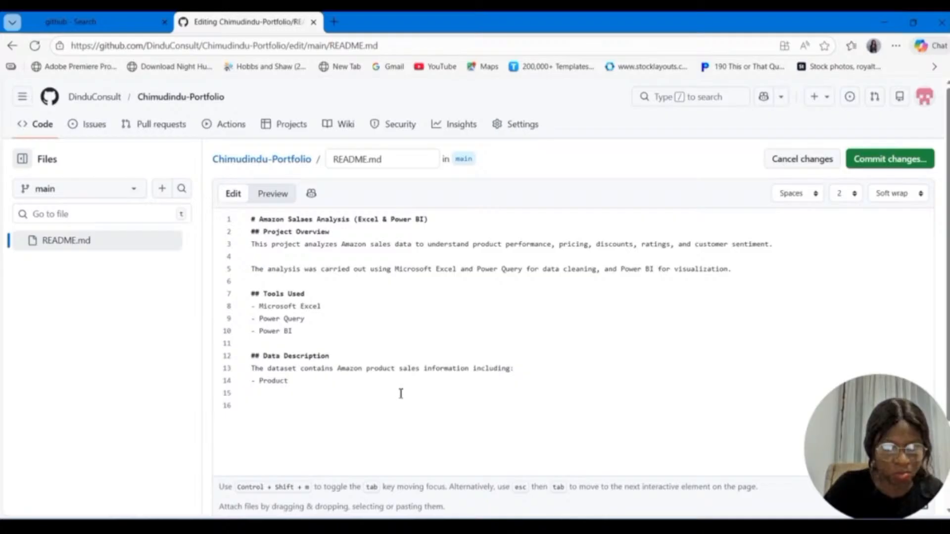
{"action": "type", "text": " ID"}
Step: Add the bullet item "Product Name" below "Product ID" in the Data Description list
{"action": "key", "text": "Return"}
{"action": "type", "text": "Prod"}
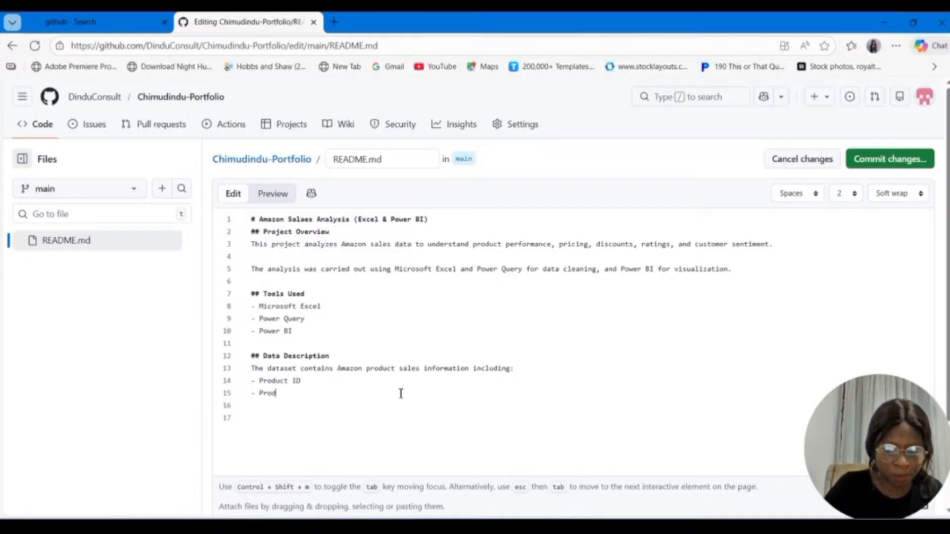
{"action": "type", "text": "uct na"}
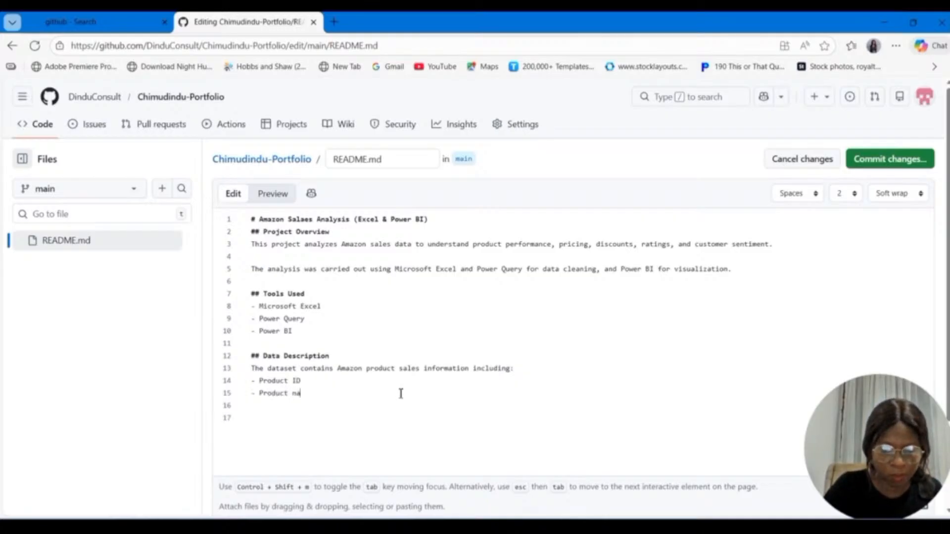
{"action": "type", "text": "me"}
{"action": "key", "text": "BackSpace"}
{"action": "key", "text": "BackSpace"}
{"action": "key", "text": "BackSpace"}
{"action": "key", "text": "BackSpace"}
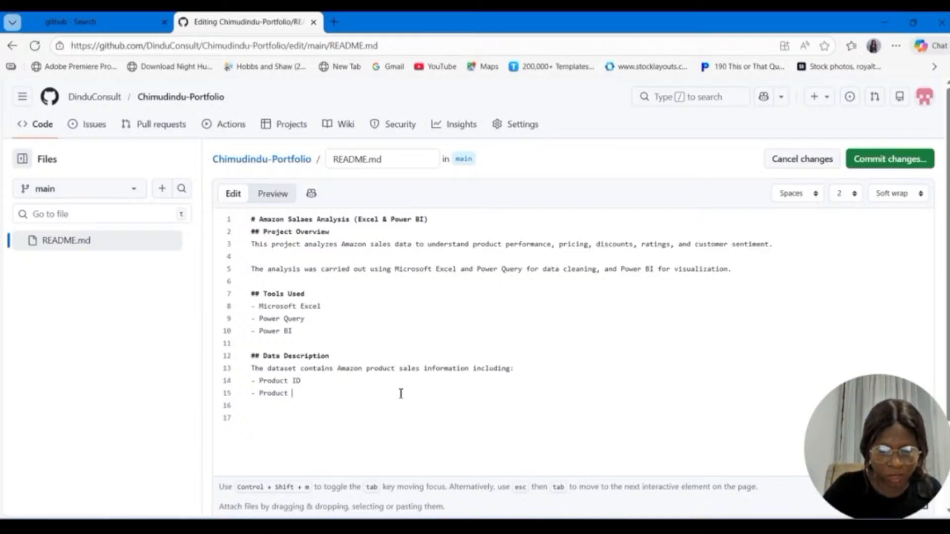
{"action": "type", "text": "Name"}
{"action": "key", "text": "Return"}
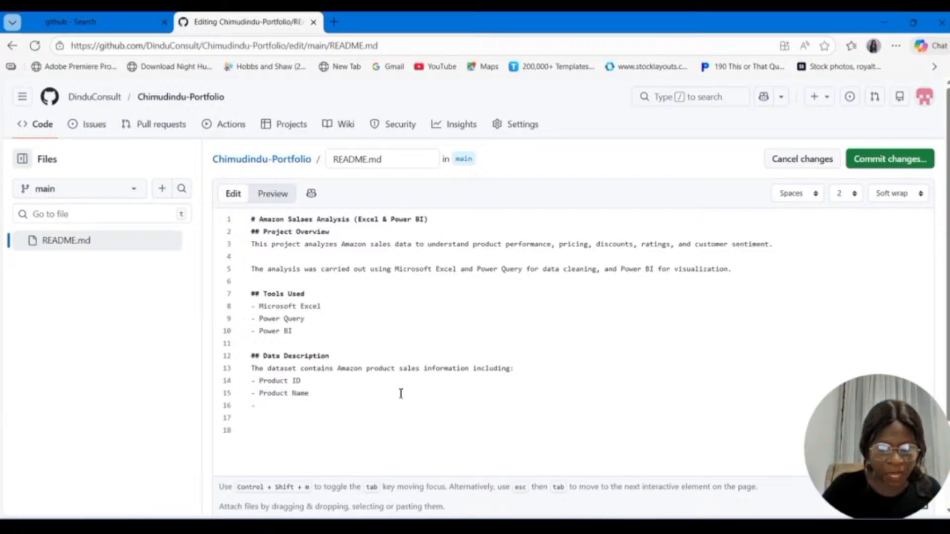
Step: Add the bullet item "Category" below "Product Name" in the Data Description list
{"action": "type", "text": "Cae"}
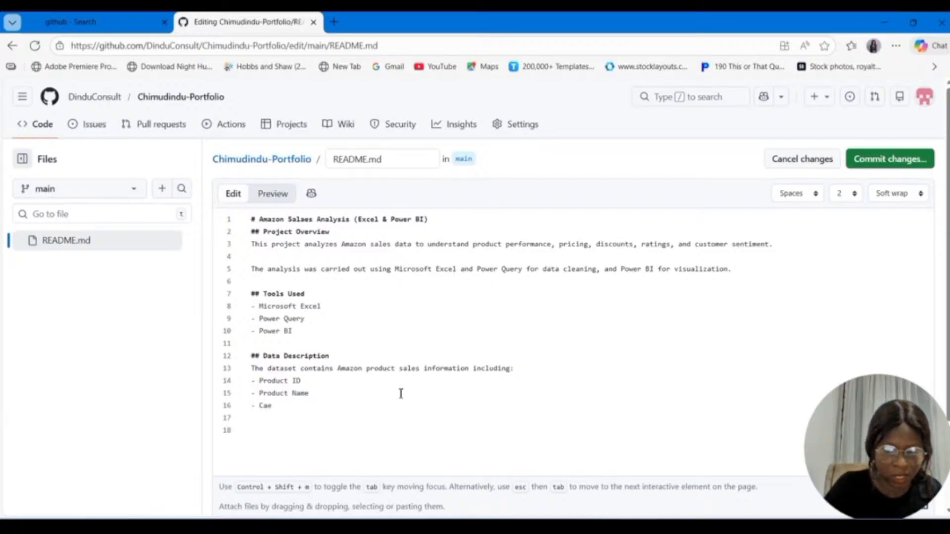
{"action": "key", "text": "BackSpace"}
{"action": "type", "text": "tego"}
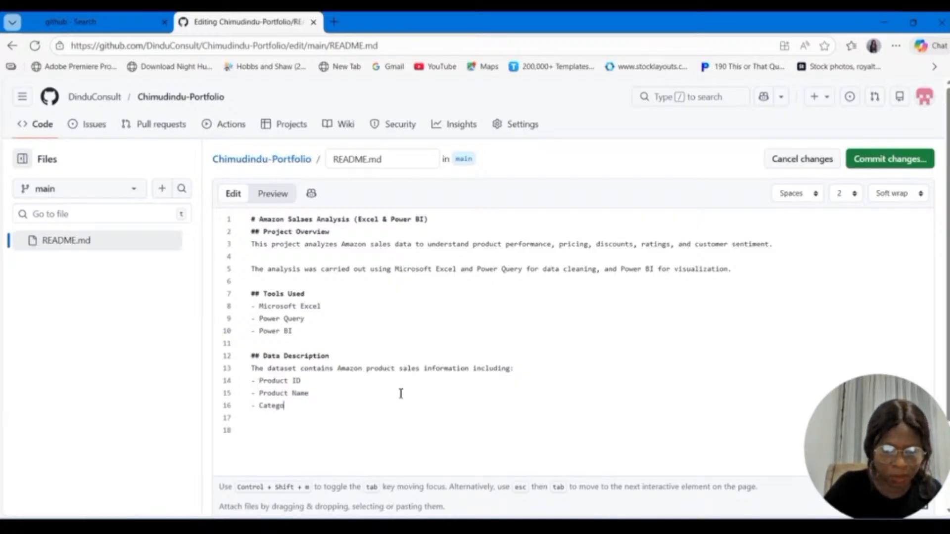
{"action": "type", "text": "r"}
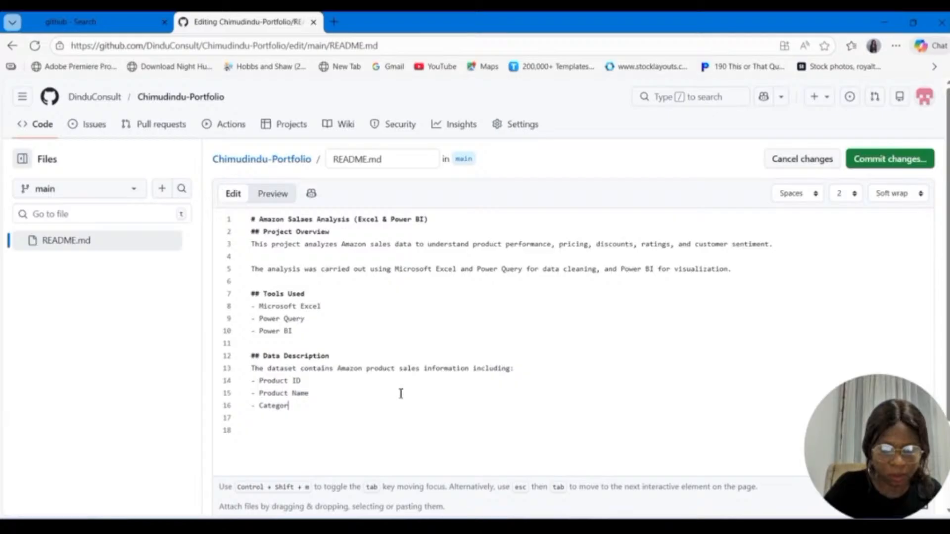
{"action": "type", "text": "y"}
{"action": "key", "text": "Return"}
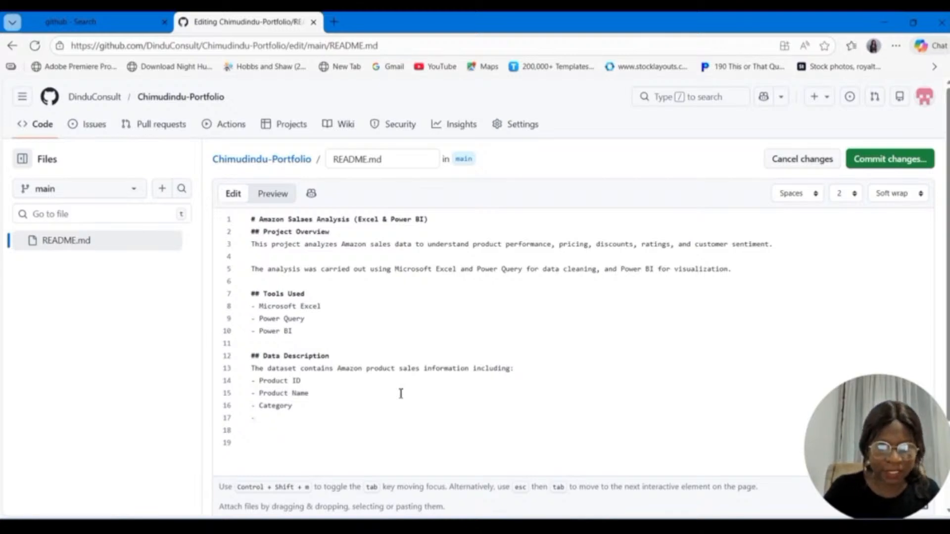
Step: Add the bullet items "Actual Price" and "Discounted Price" below "Category" in the Data Description list
{"action": "type", "text": "Actual Pr"}
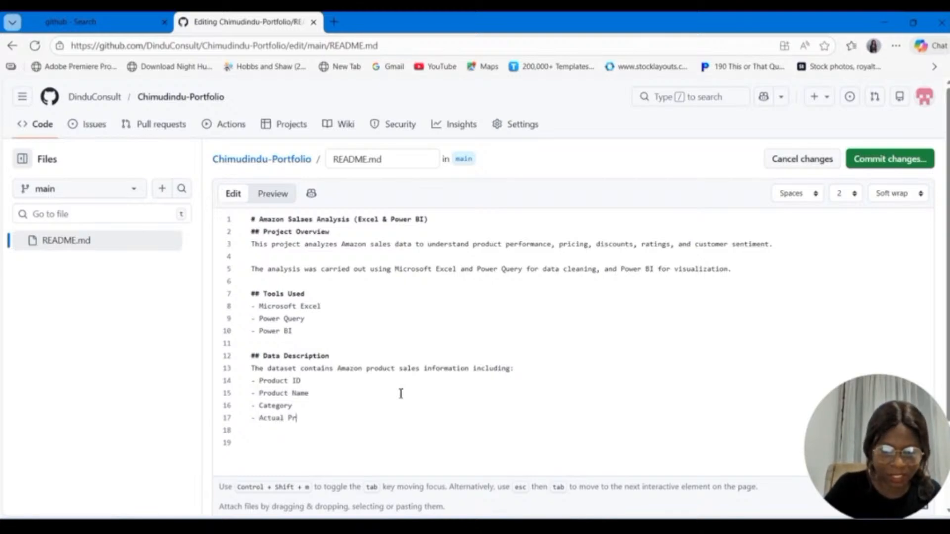
{"action": "type", "text": "ic"}
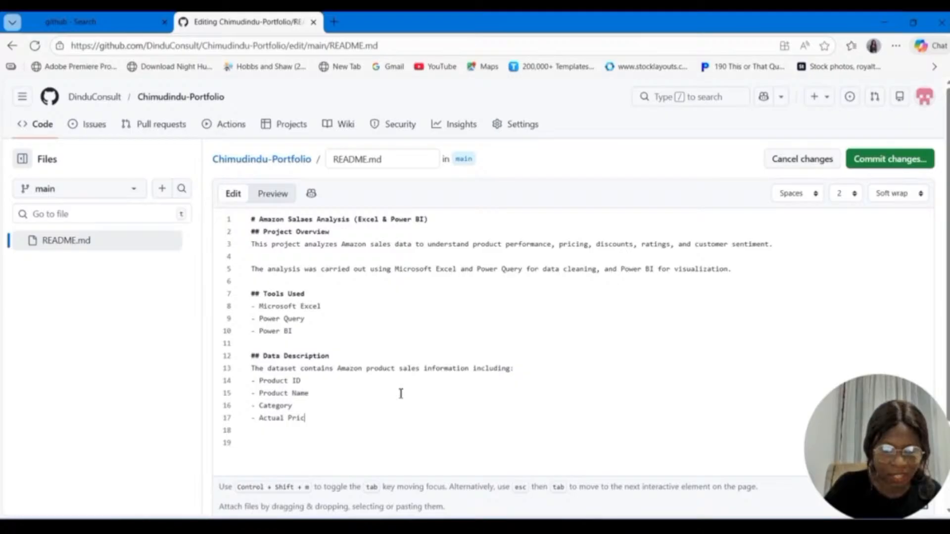
{"action": "type", "text": "e"}
{"action": "key", "text": "Return"}
{"action": "type", "text": "D"}
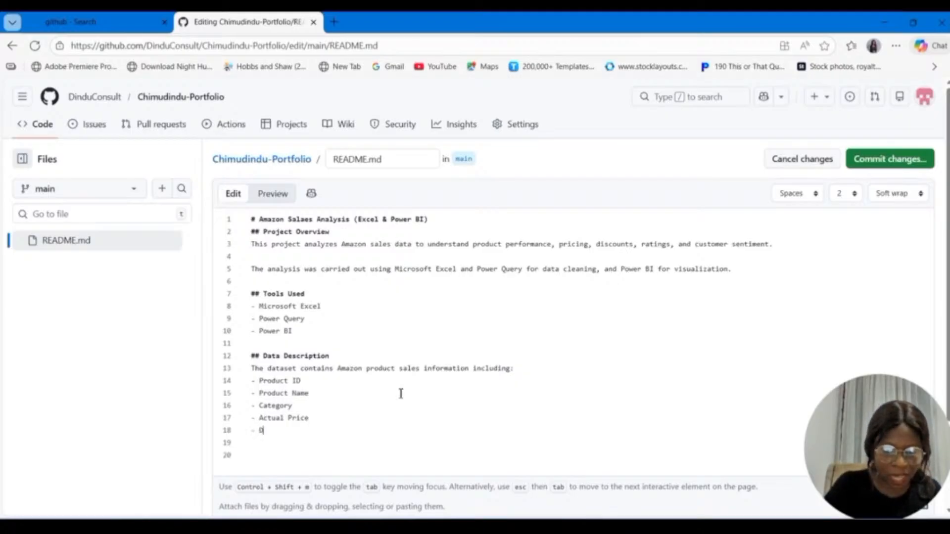
{"action": "type", "text": "is"}
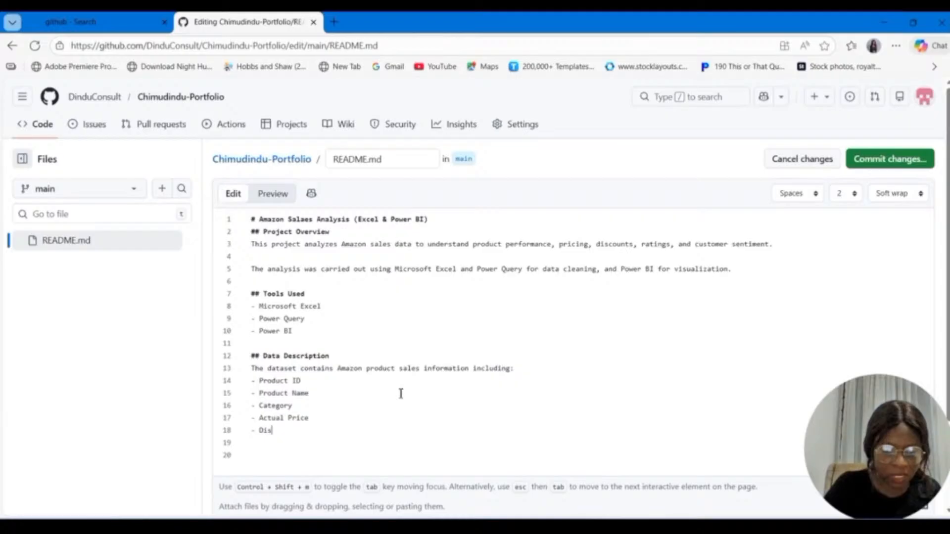
{"action": "type", "text": "counted Pri"}
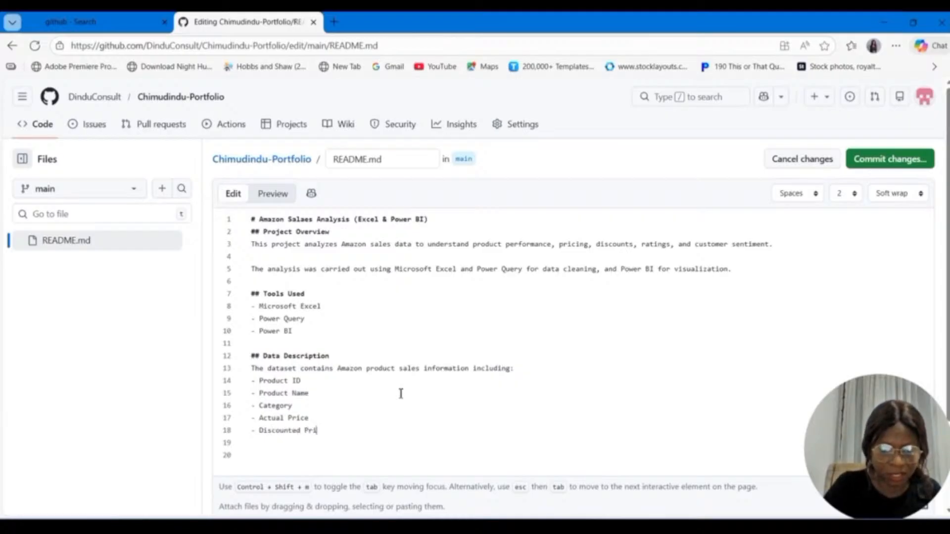
{"action": "type", "text": "ce"}
{"action": "key", "text": "Return"}
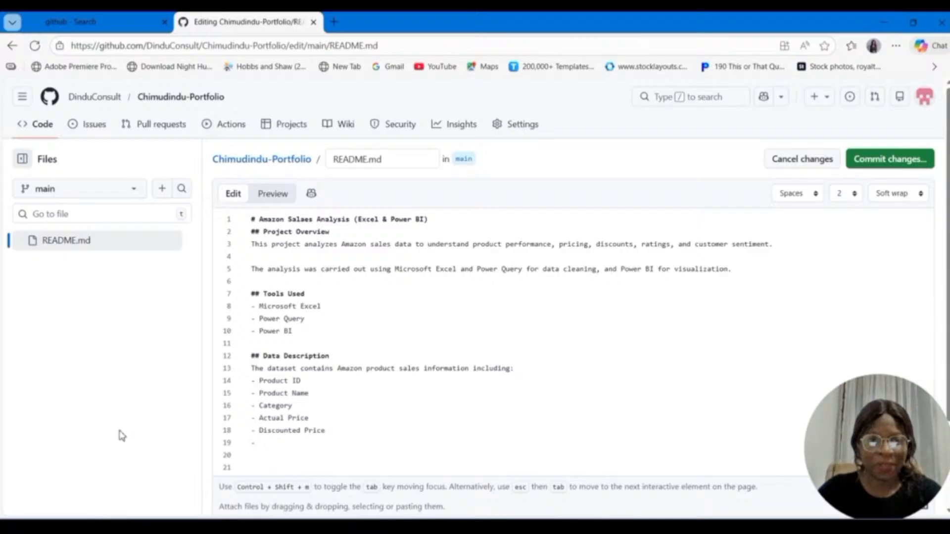
Step: Add the bullet item "Discounted Percentage" below "Discounted Price" in the Data Description list
{"action": "type", "text": "Discoun"}
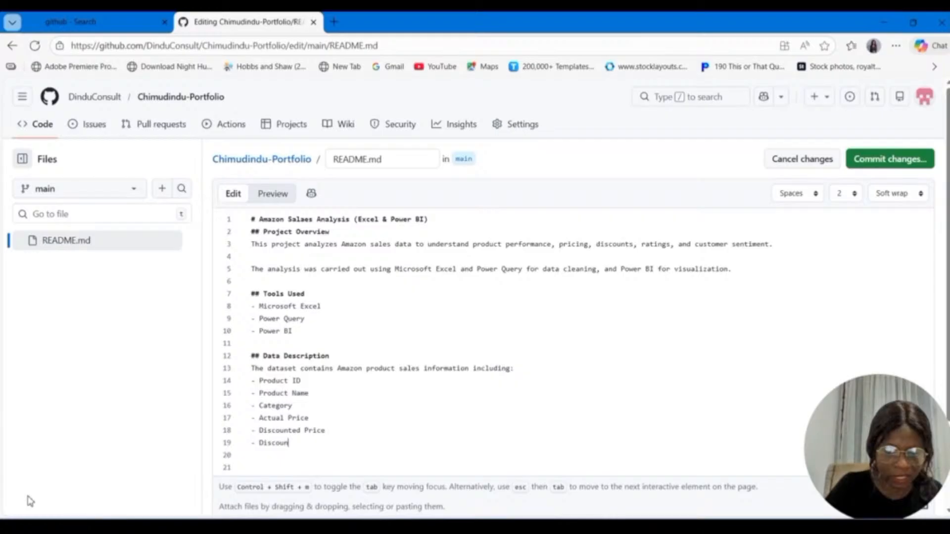
{"action": "type", "text": "ted P"}
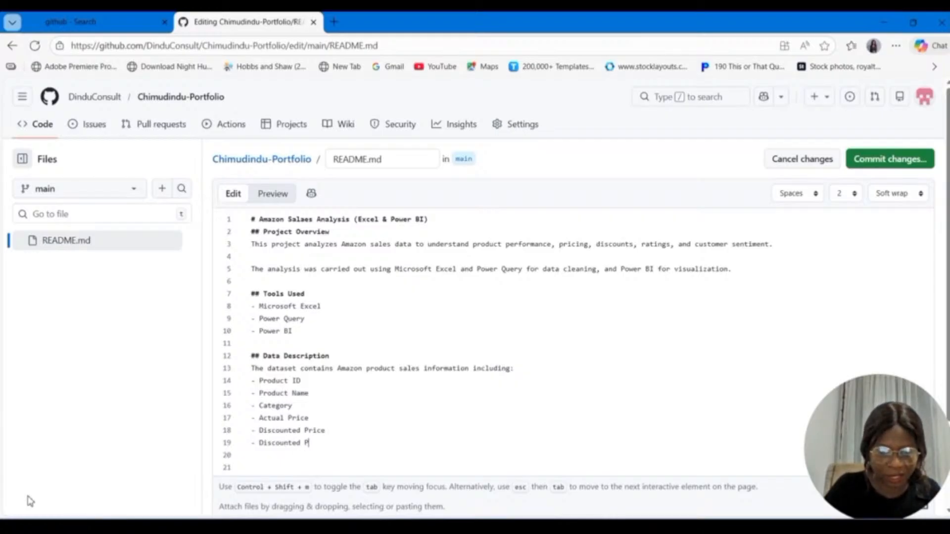
{"action": "type", "text": "ercentag"}
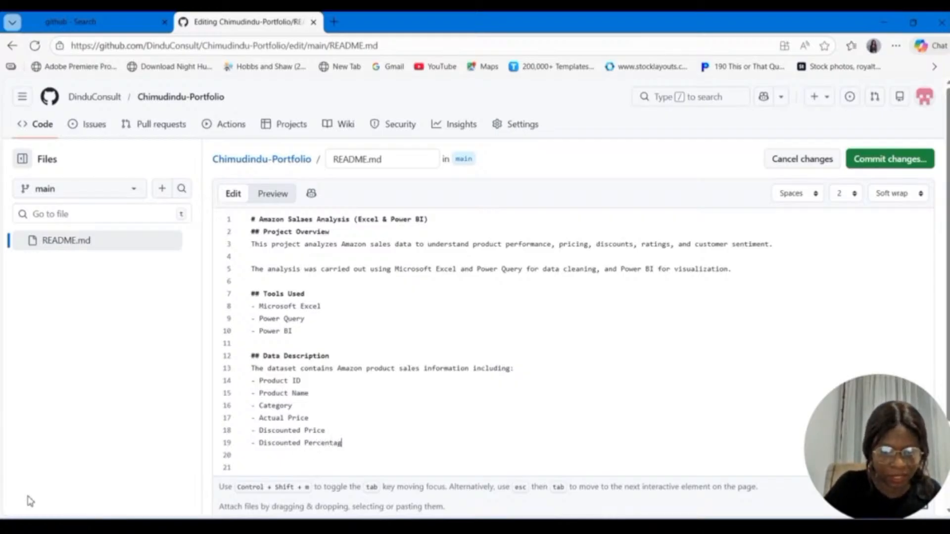
{"action": "type", "text": "e"}
{"action": "key", "text": "Return"}
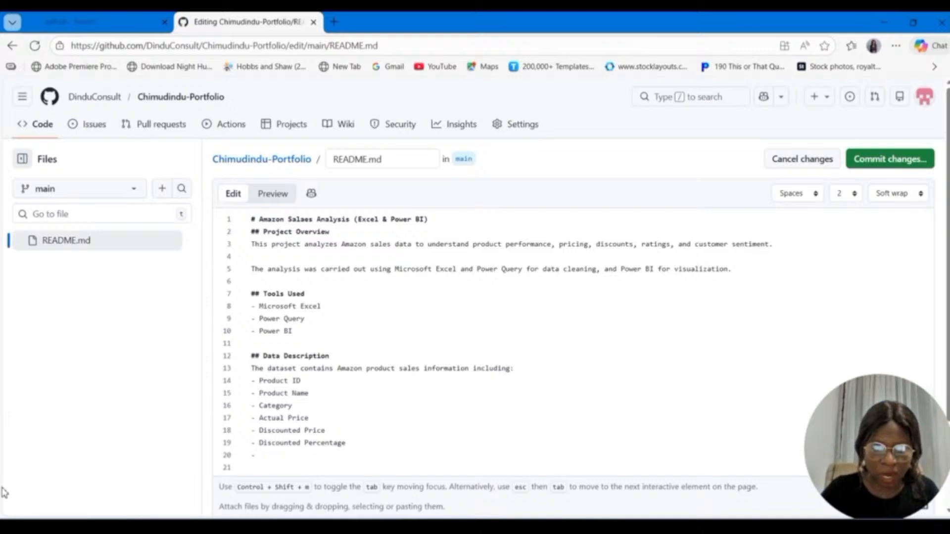
Step: Add the bullet items "Product rating" and "Rating Count" below "Discounted Percentage" in the Data Description list
{"action": "type", "text": "Produ"}
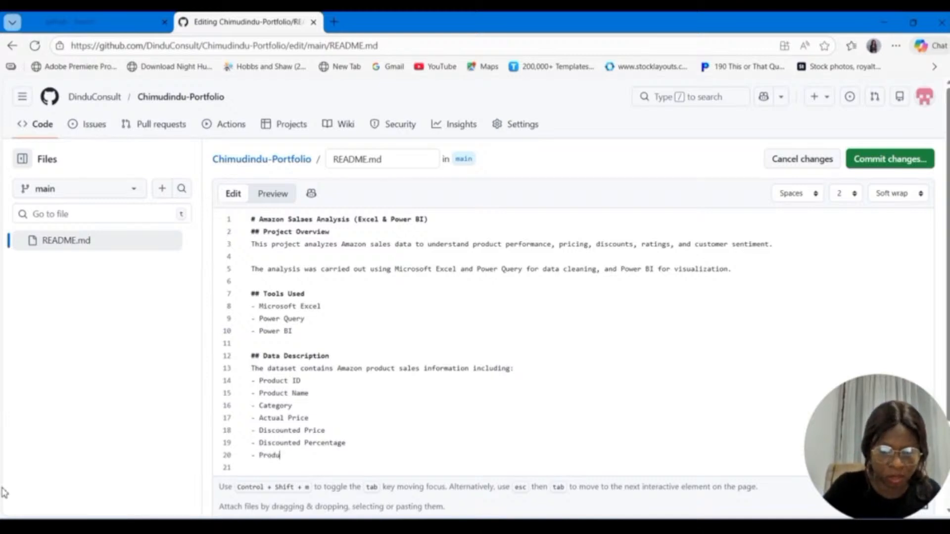
{"action": "type", "text": "ctin"}
{"action": "key", "text": "BackSpace"}
{"action": "key", "text": "BackSpace"}
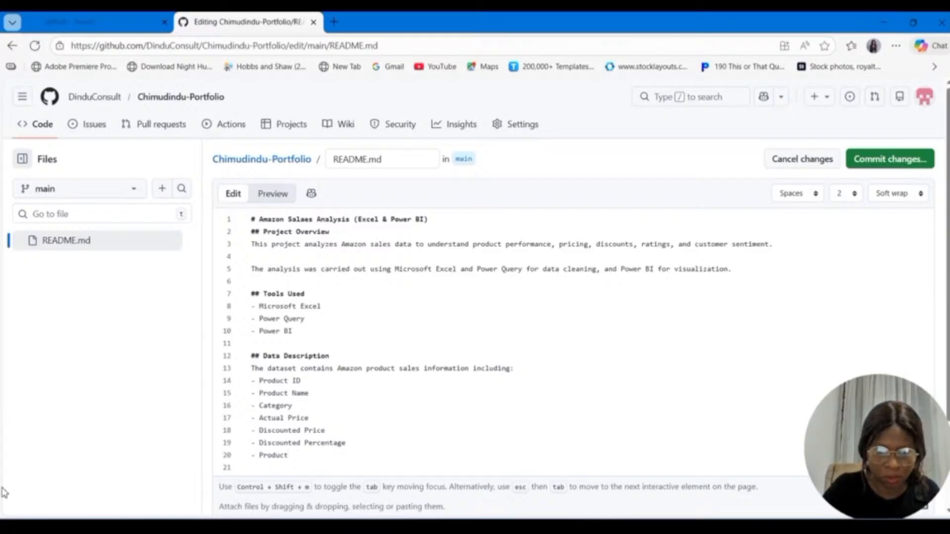
{"action": "type", "text": "rating"}
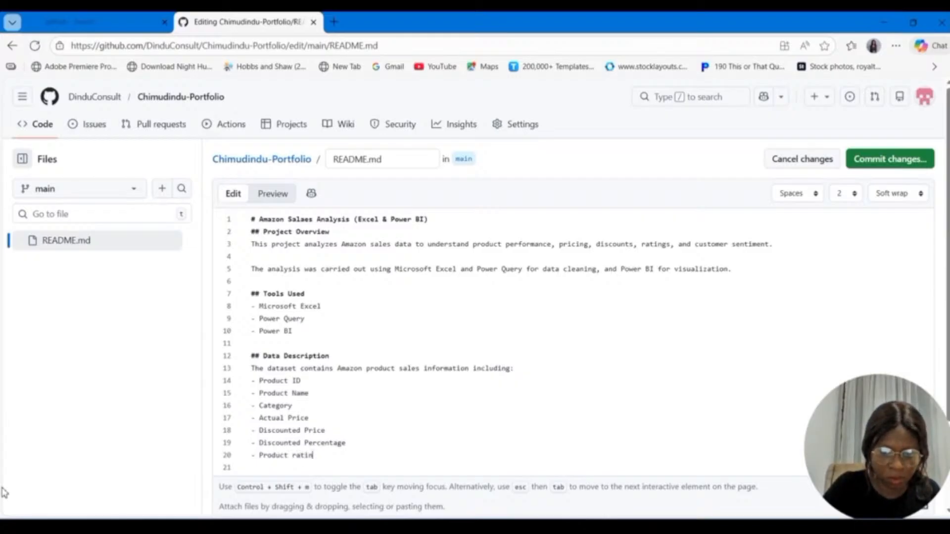
{"action": "key", "text": "Return"}
{"action": "type", "text": "R"}
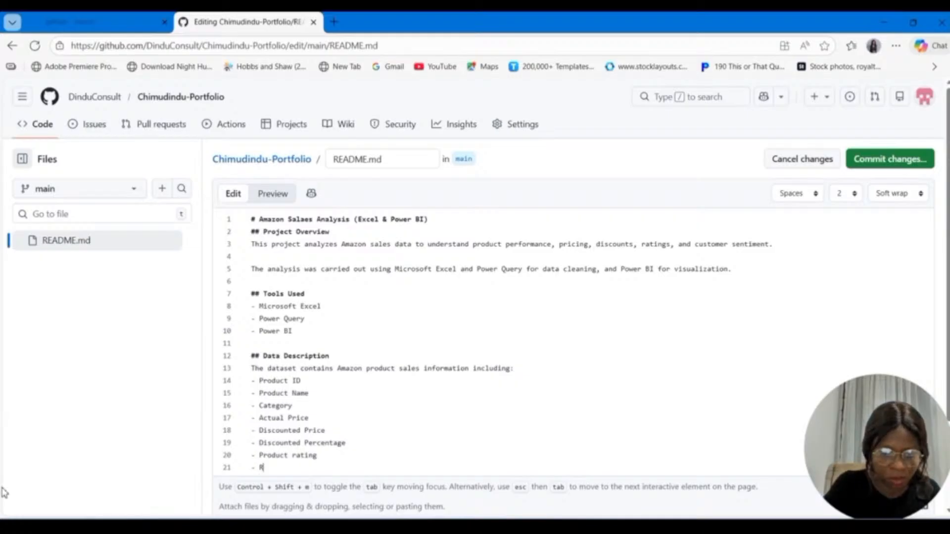
{"action": "type", "text": "ating "}
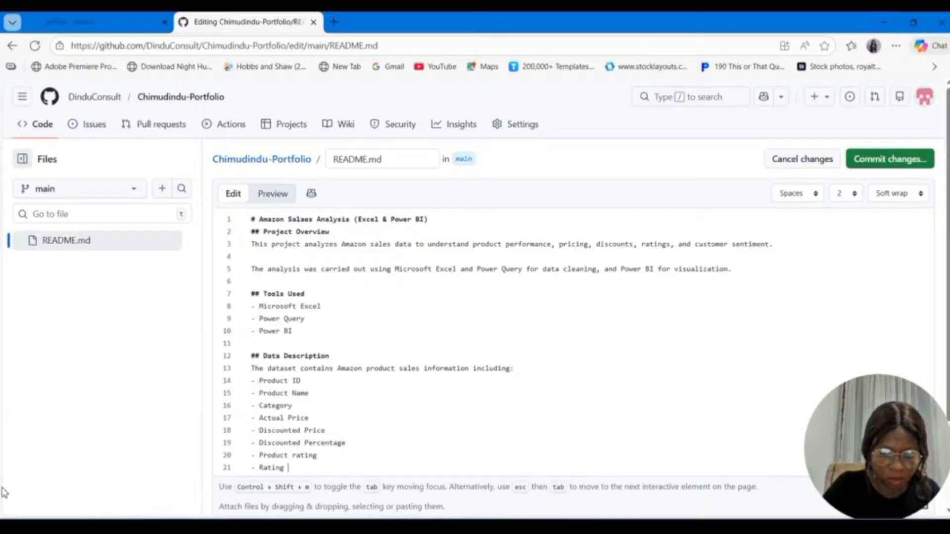
{"action": "type", "text": "Count"}
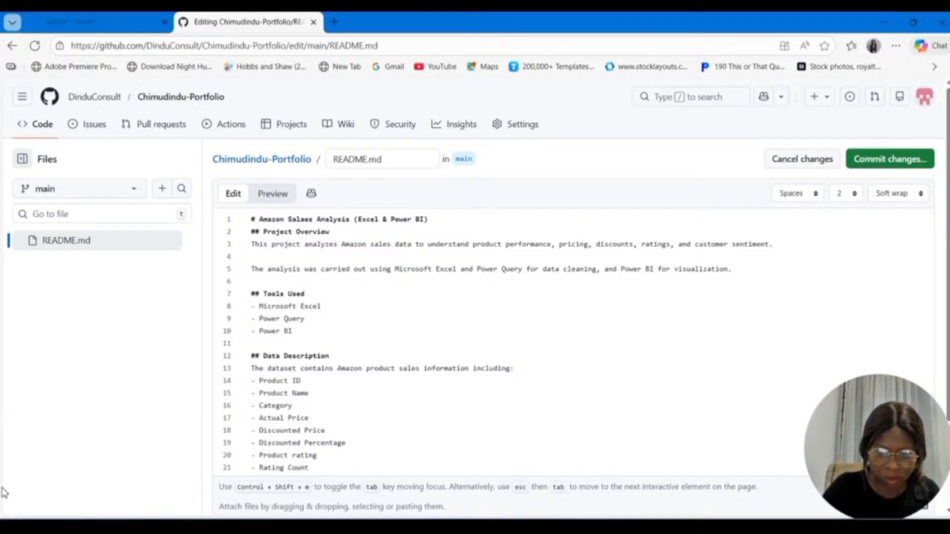
{"action": "key", "text": "Return"}
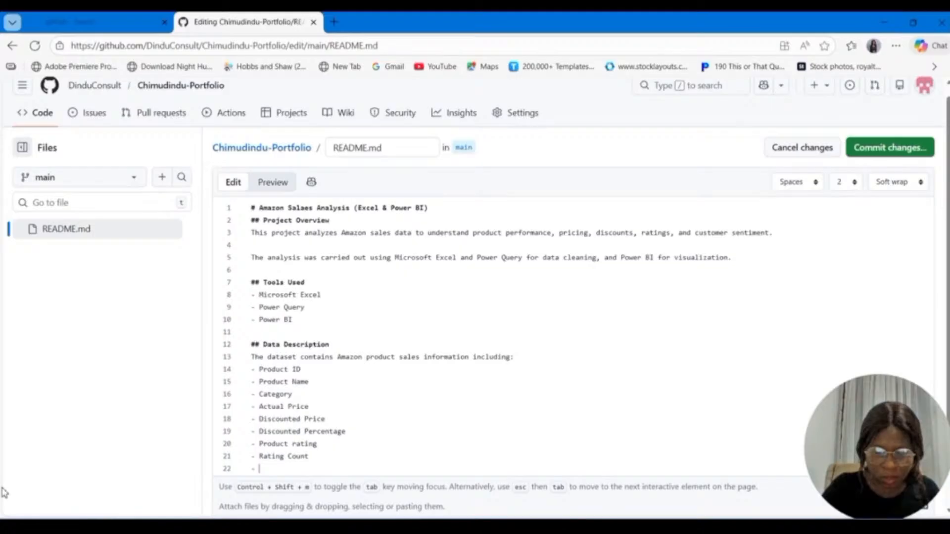
Step: Add the bullet items "User ID" and "Image Link" below "Rating Count" in the Data Description list
{"action": "type", "text": "User I"}
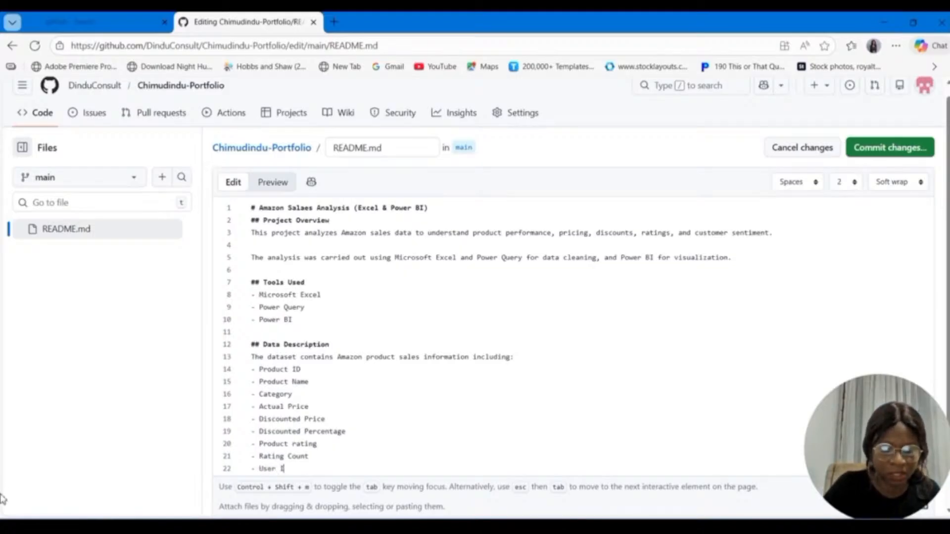
{"action": "type", "text": "D"}
{"action": "key", "text": "Return"}
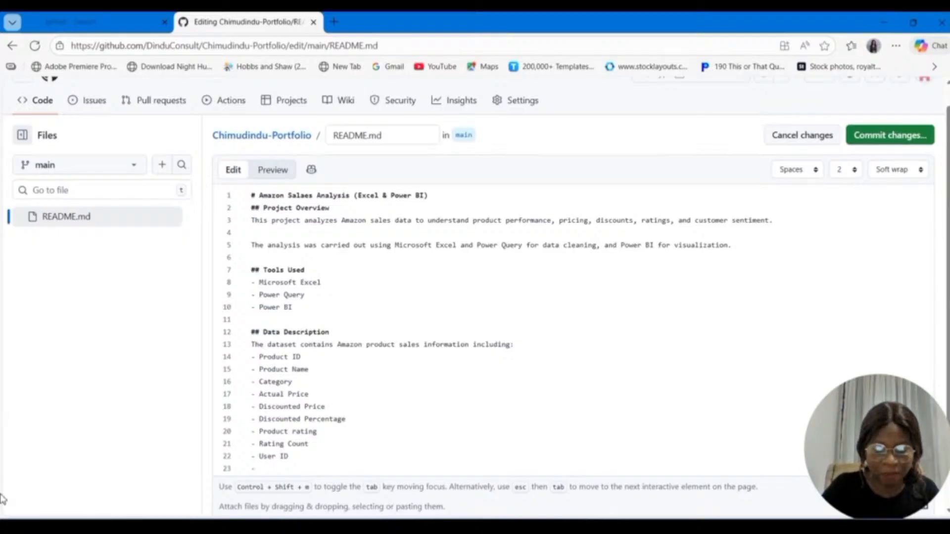
{"action": "type", "text": "Im"}
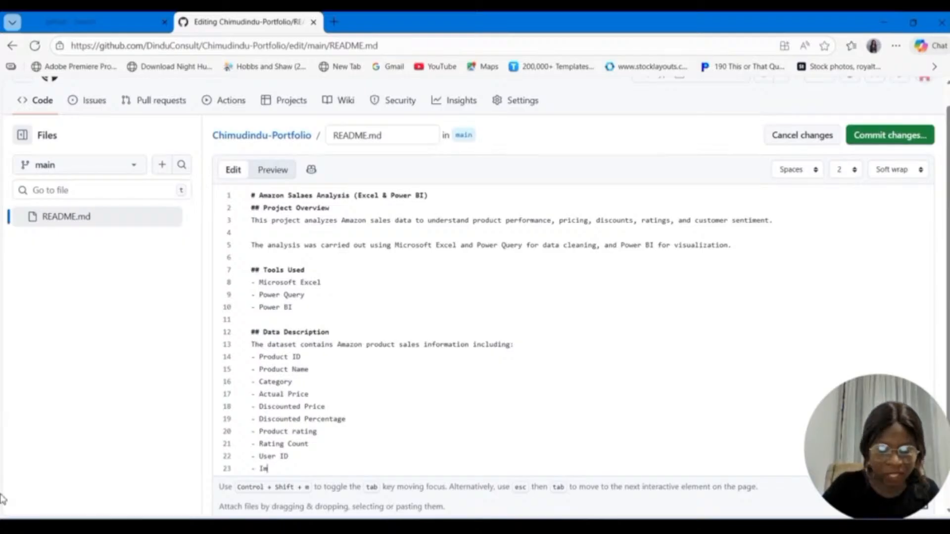
{"action": "type", "text": "age Link"}
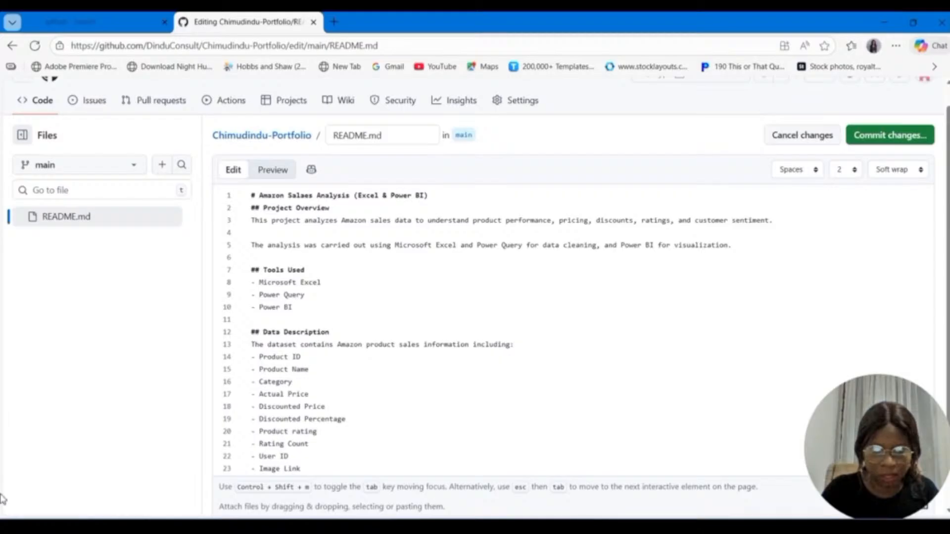
{"action": "key", "text": "Return"}
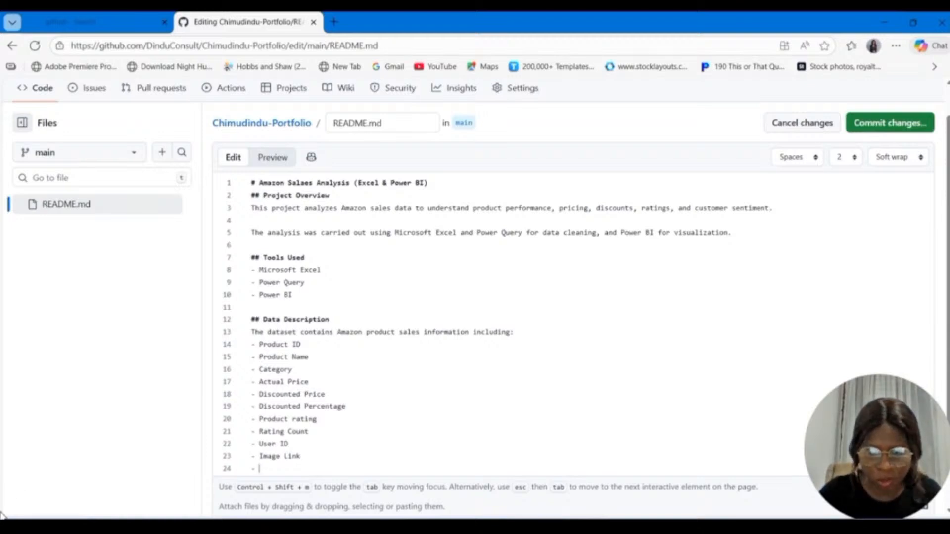
Step: Add the bullet item "Product Description" below "Image Link" and start another empty bullet
{"action": "type", "text": "Prod"}
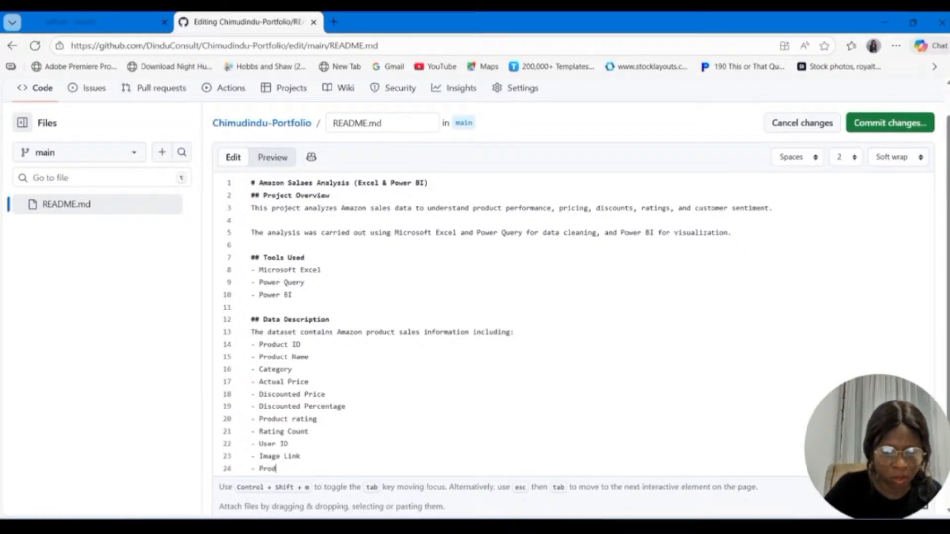
{"action": "type", "text": "c"}
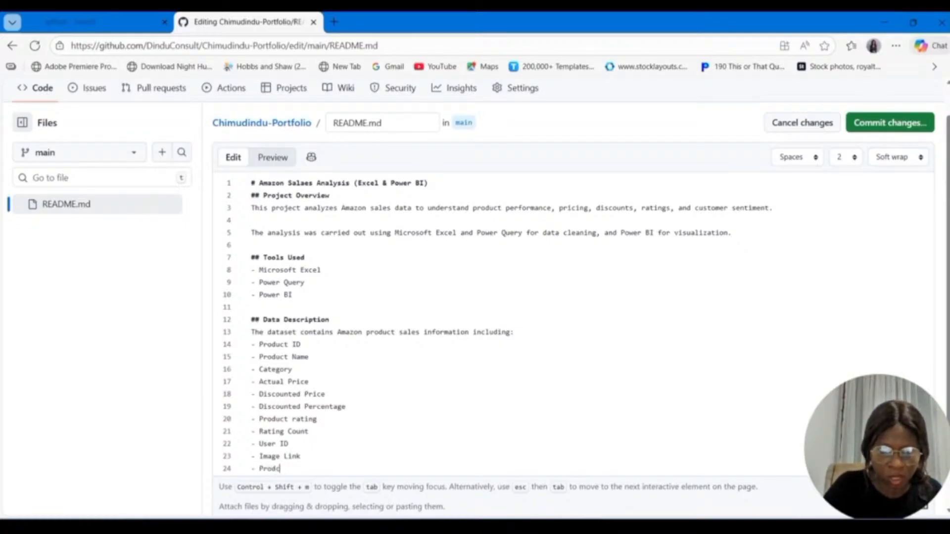
{"action": "key", "text": "BackSpace"}
{"action": "type", "text": "uct"}
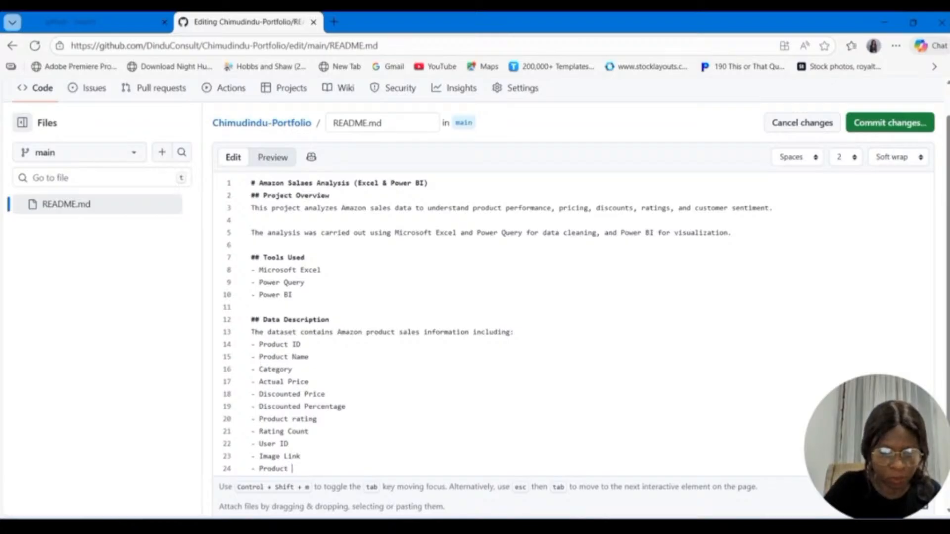
{"action": "type", "text": " Description"}
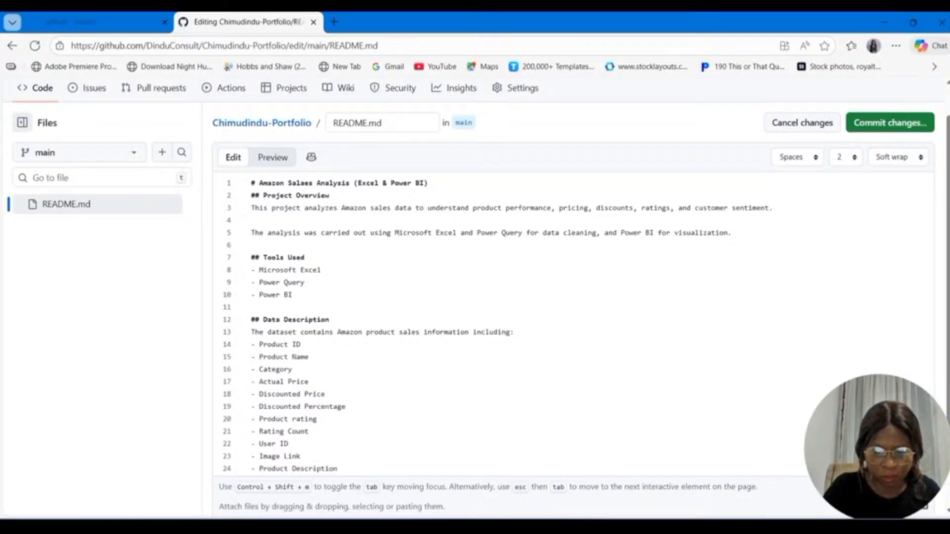
{"action": "key", "text": "Return"}
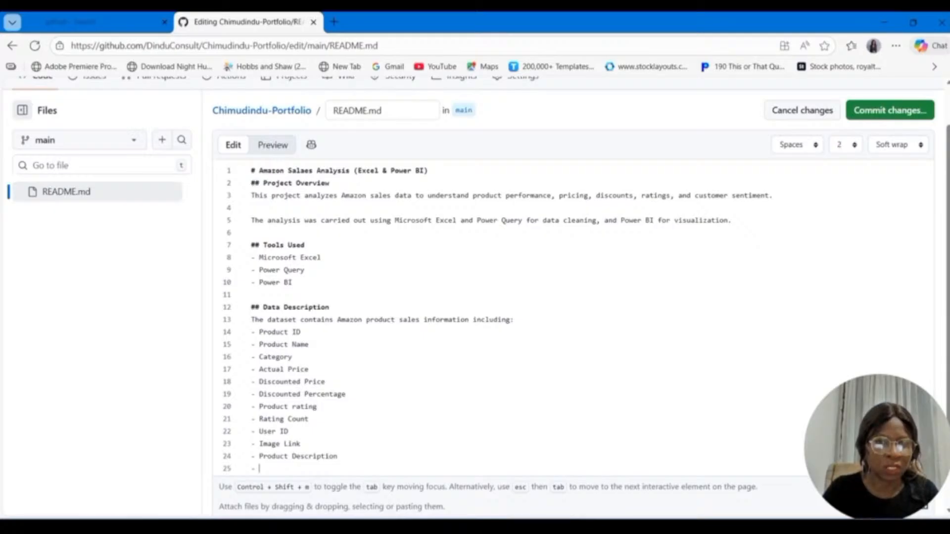
Step: Add the bullet items "Username" and "Review Content" below "Product Description" in the Data Description list
{"action": "type", "text": "User"}
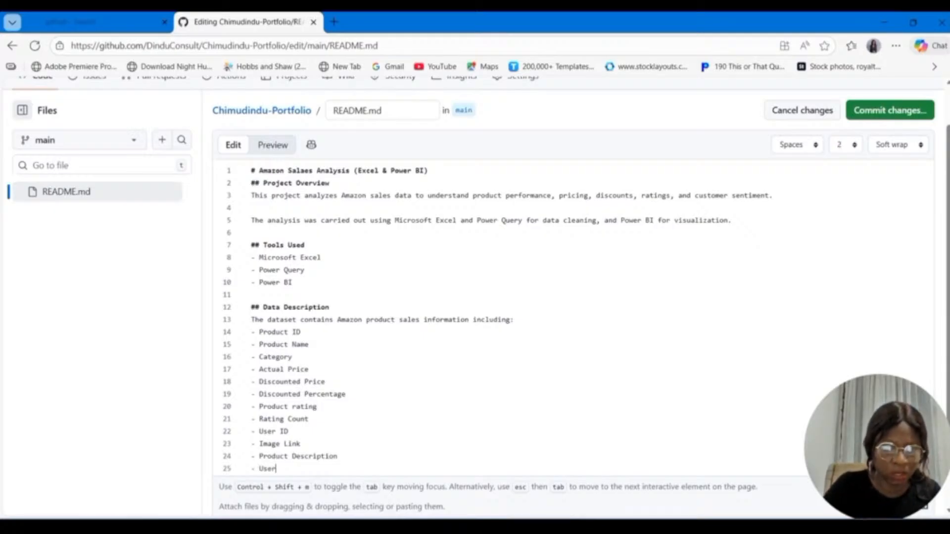
{"action": "type", "text": "name"}
{"action": "key", "text": "Return"}
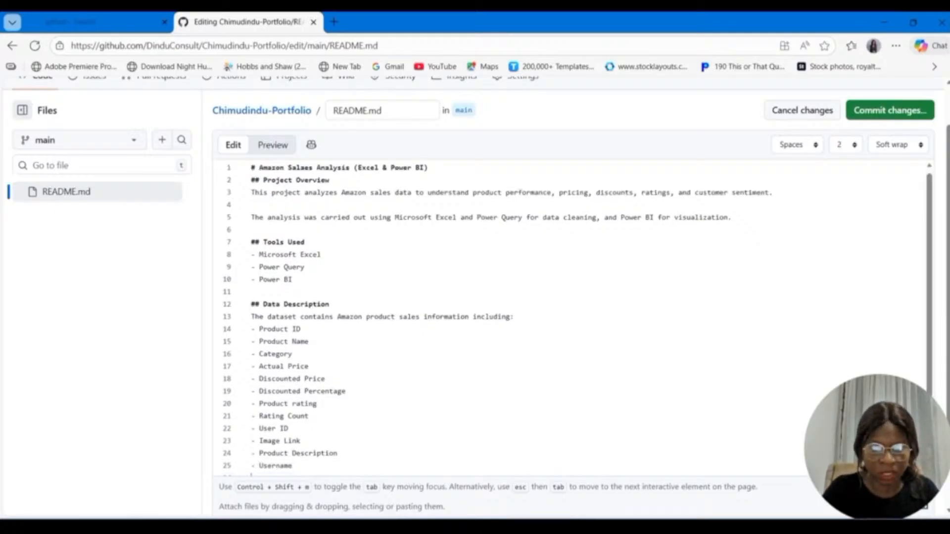
{"action": "type", "text": "Revi"}
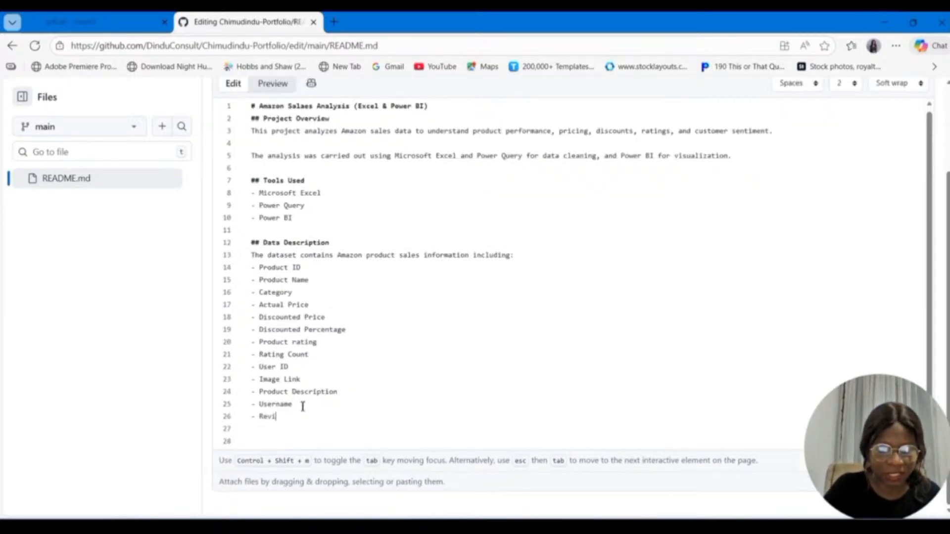
{"action": "type", "text": "ew"}
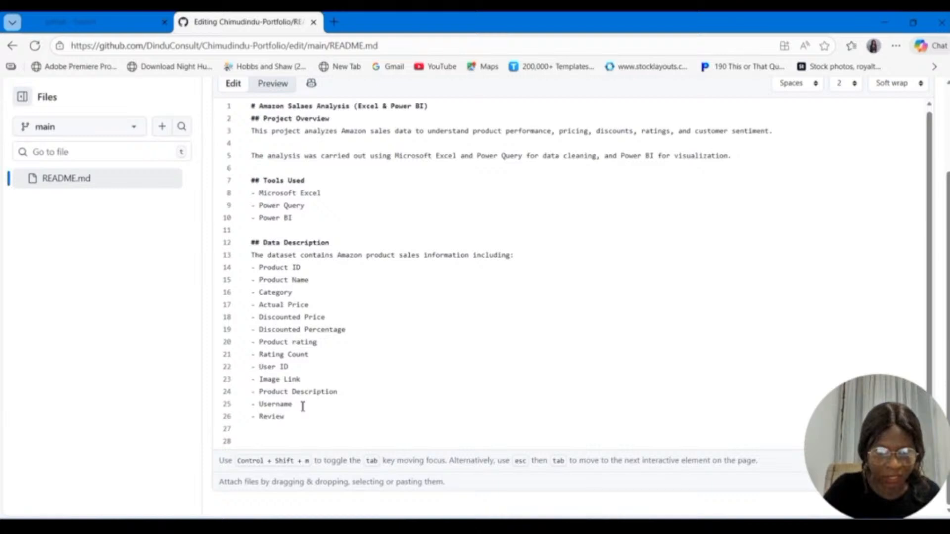
{"action": "type", "text": " Content"}
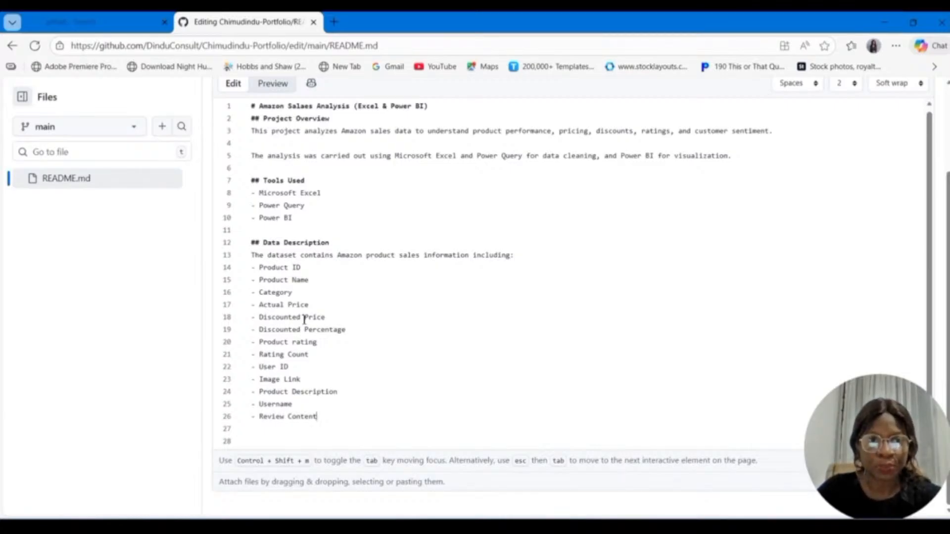
Step: Add the second-level Markdown heading "Data Cleaning Process" below the Data Description list, separated by a blank line
{"action": "key", "text": "Down"}
{"action": "key", "text": "Down"}
{"action": "type", "text": "#"}
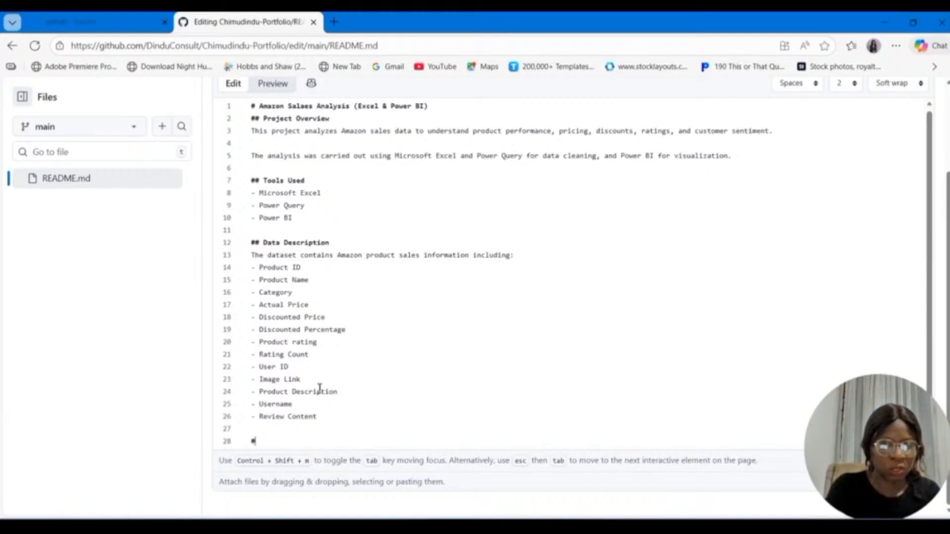
{"action": "type", "text": "# "}
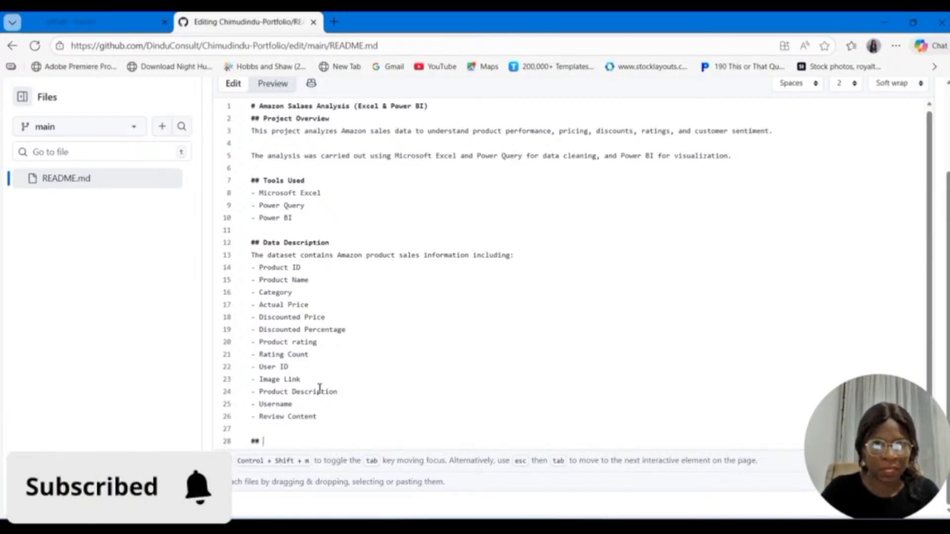
{"action": "type", "text": "Dat"}
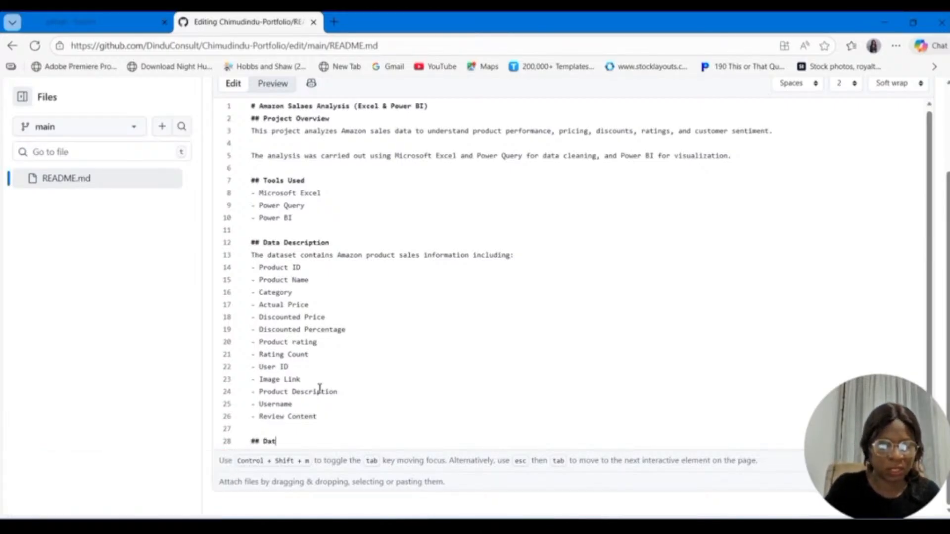
{"action": "type", "text": "a C"}
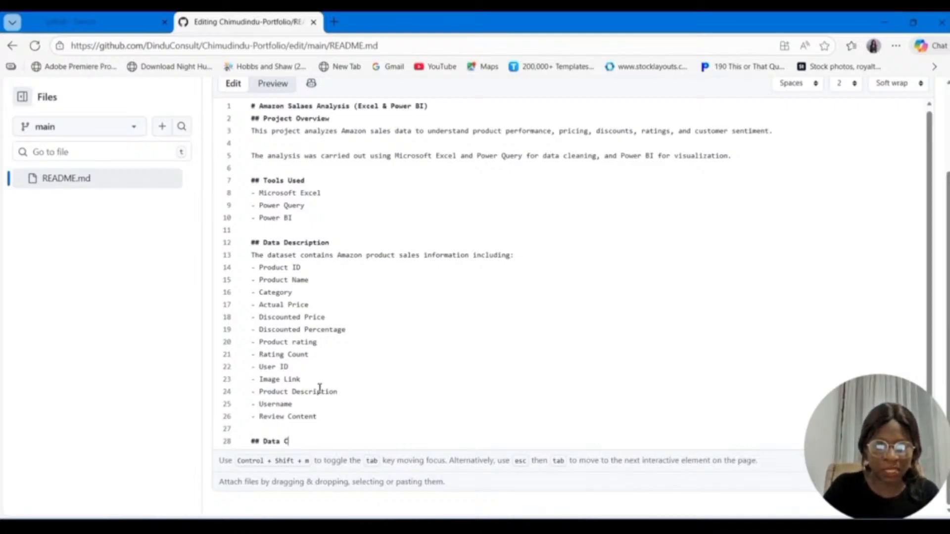
{"action": "type", "text": "leaning Proc"}
{"action": "type", "text": "ess"}
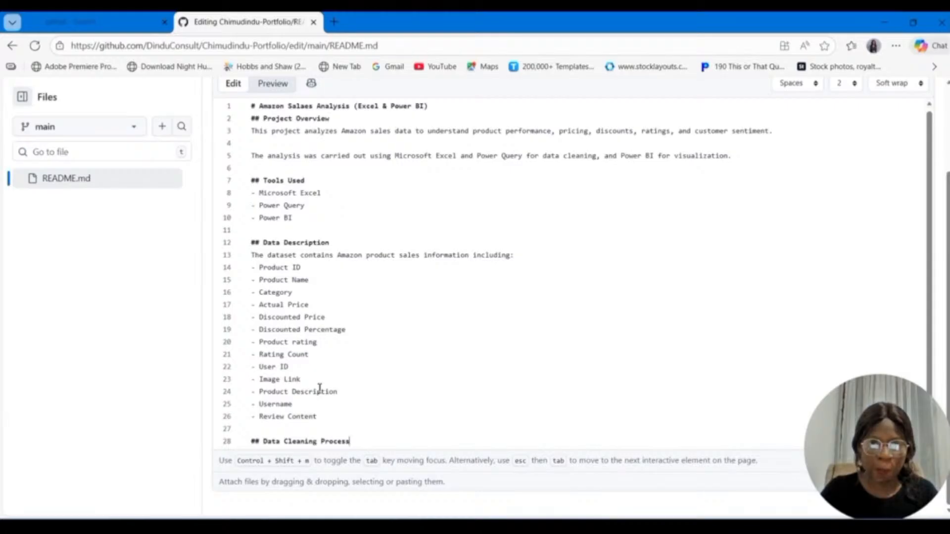
{"action": "key", "text": "Return"}
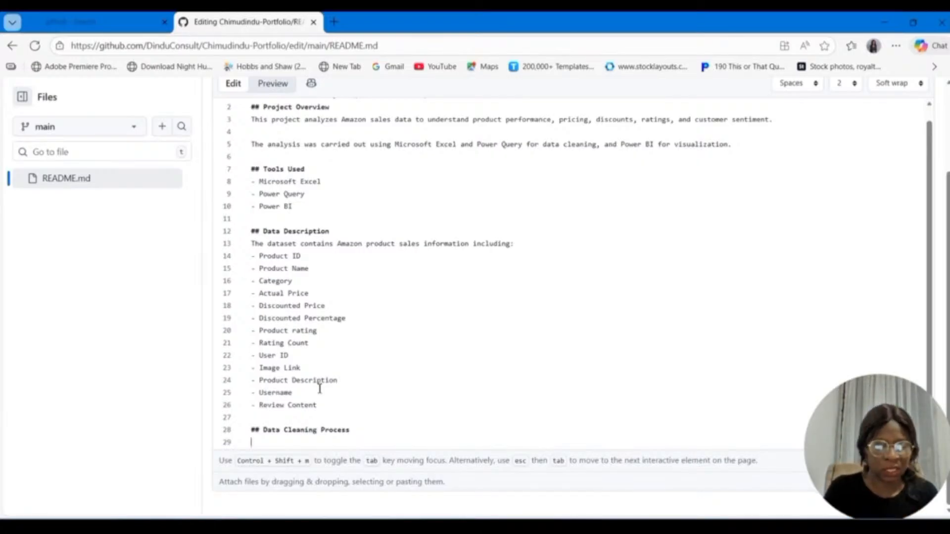
Step: Write the intro line "The data cleaning was performed using both Excel and Power Query and included:" under the Data Cleaning Process heading
{"action": "type", "text": "T"}
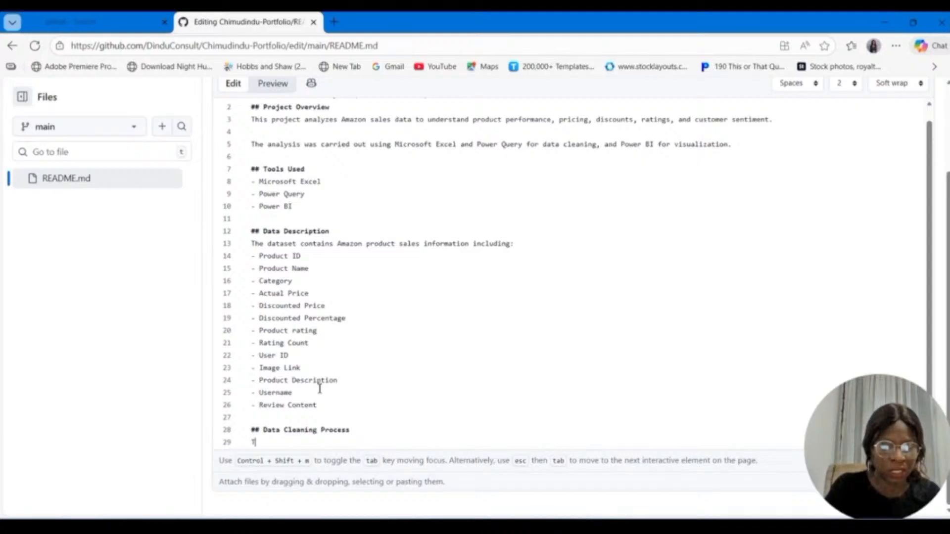
{"action": "type", "text": "he data cleani"}
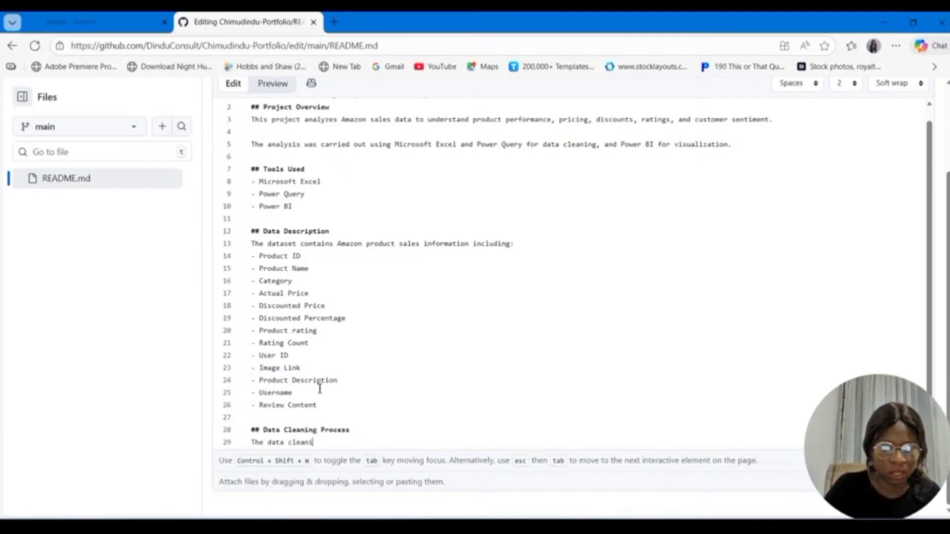
{"action": "type", "text": "ng was pe"}
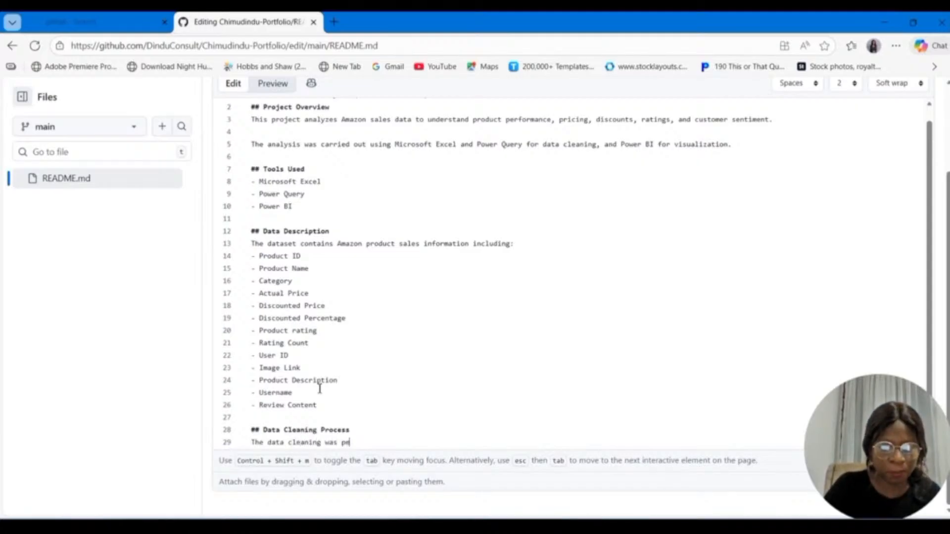
{"action": "type", "text": "rformed"}
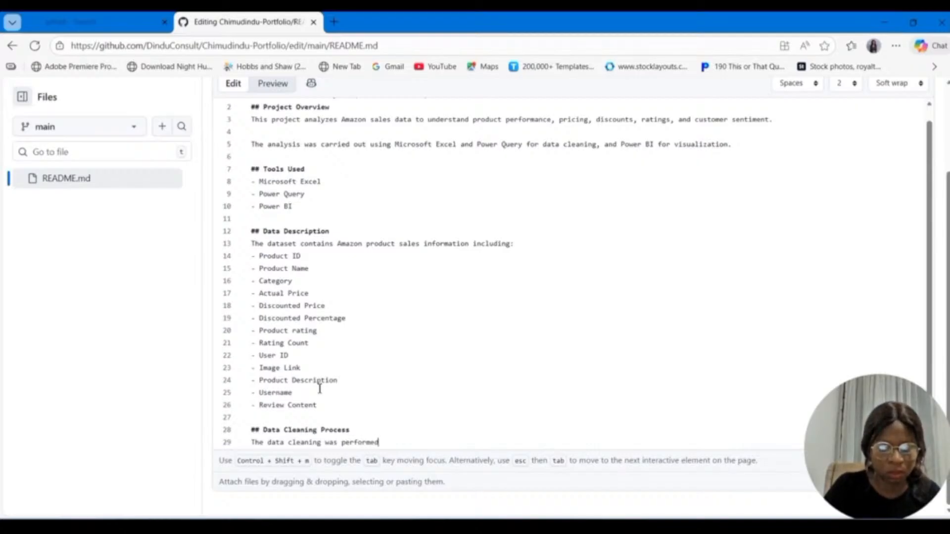
{"action": "type", "text": " using t"}
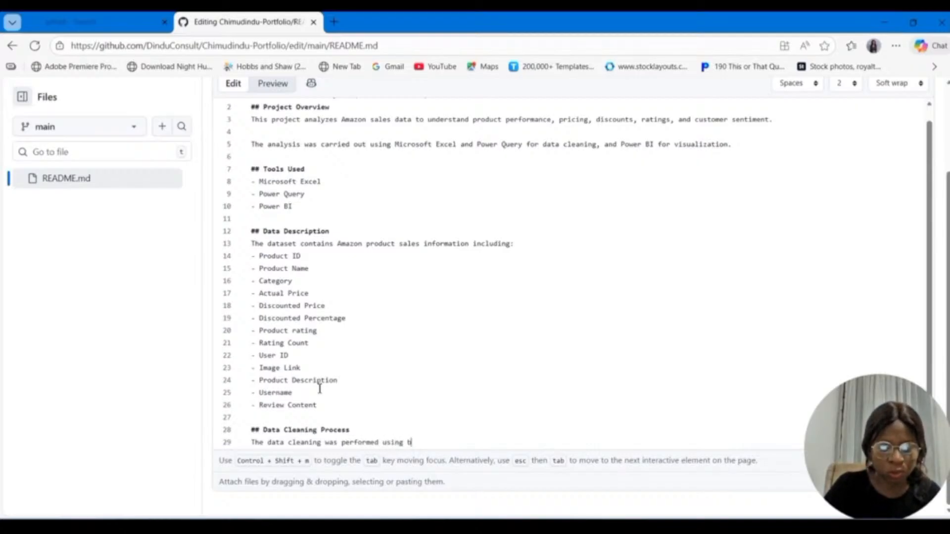
{"action": "key", "text": "BackSpace"}
{"action": "type", "text": "bot"}
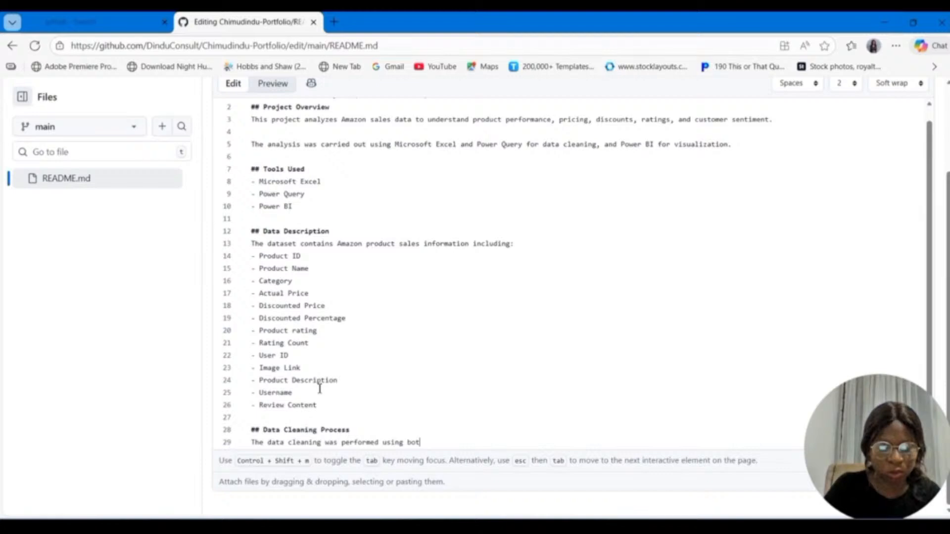
{"action": "type", "text": "h Excel and "}
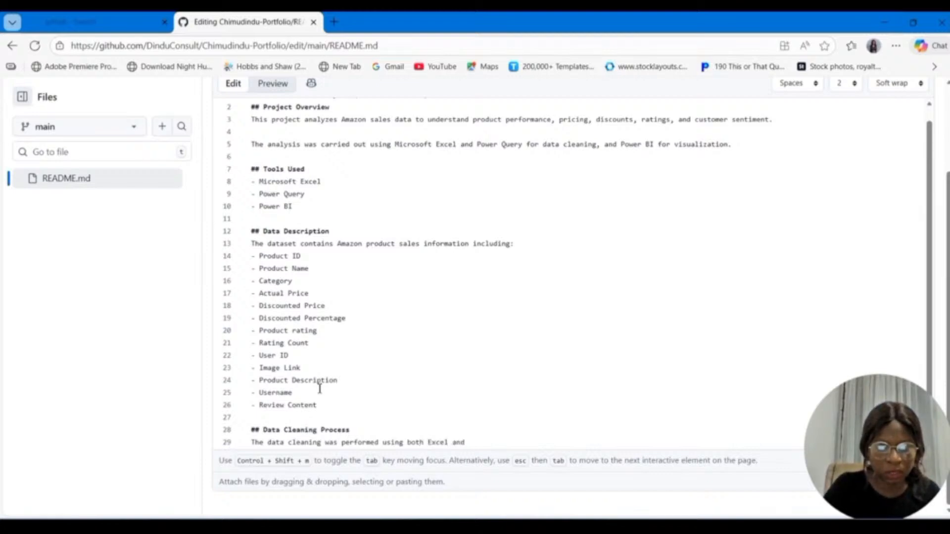
{"action": "type", "text": "Po"}
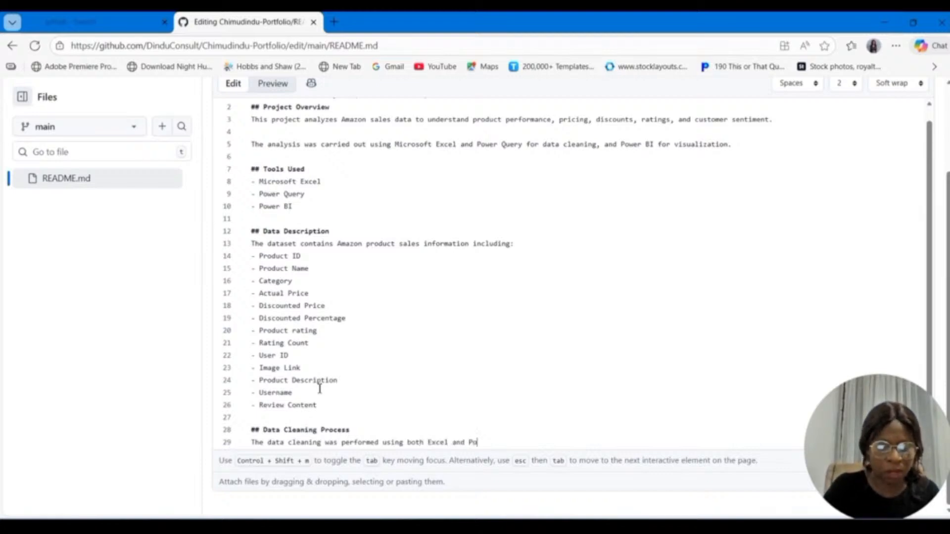
{"action": "type", "text": "wer Que"}
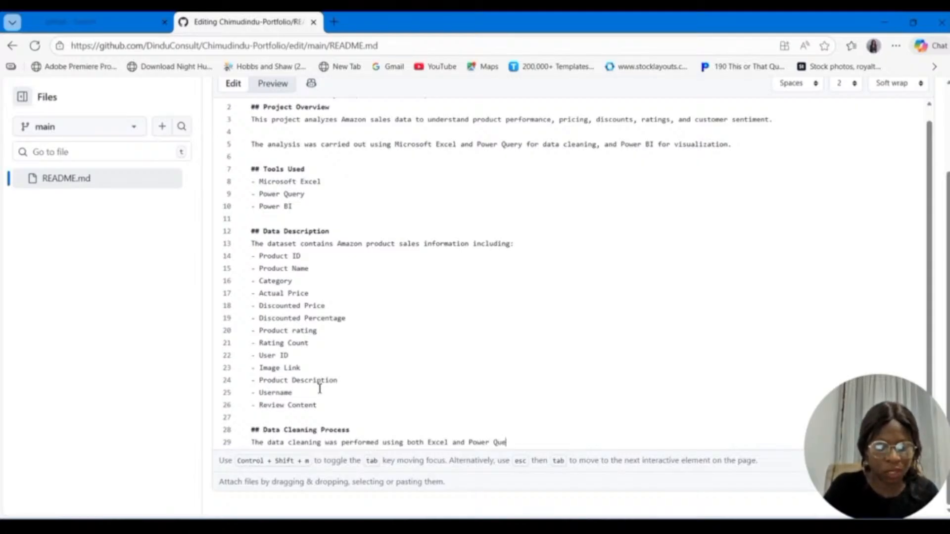
{"action": "type", "text": "ry and incl"}
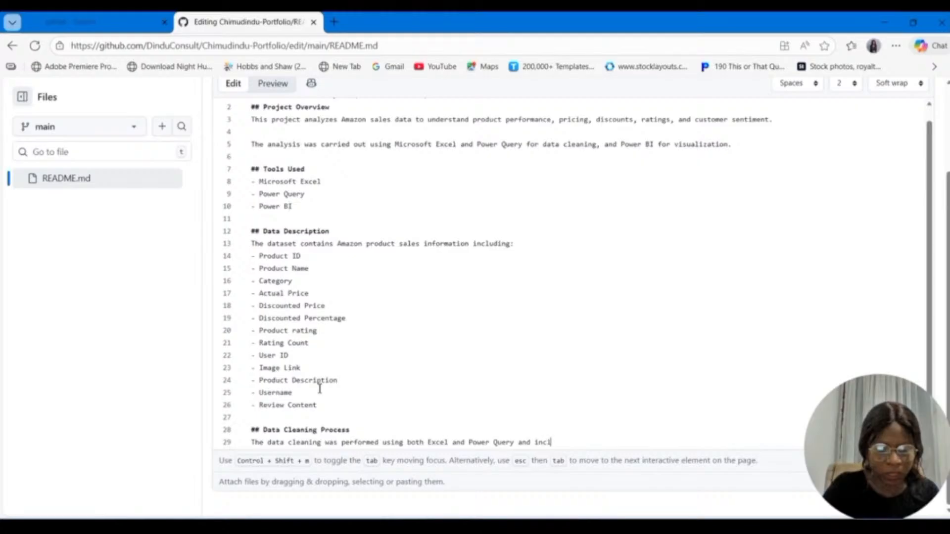
{"action": "type", "text": "u"}
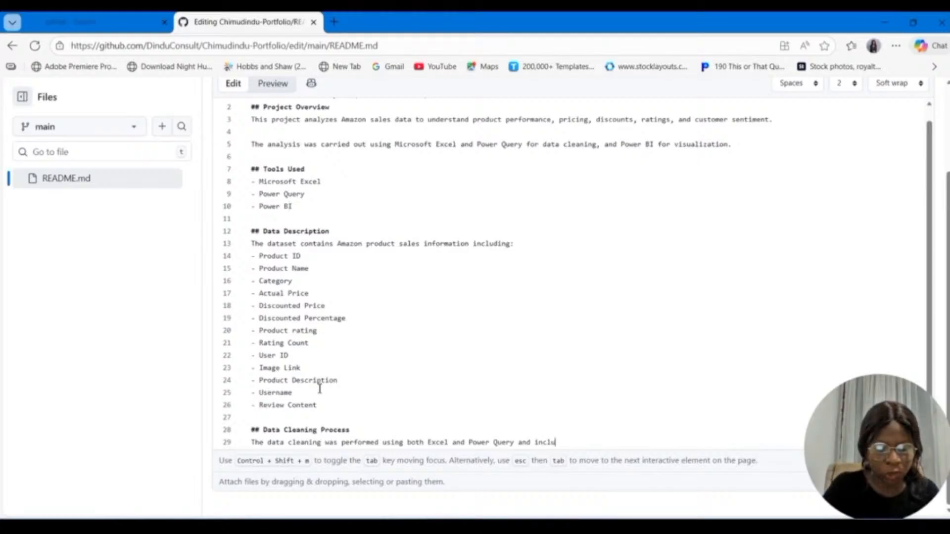
{"action": "type", "text": "ded:"}
{"action": "key", "text": "Return"}
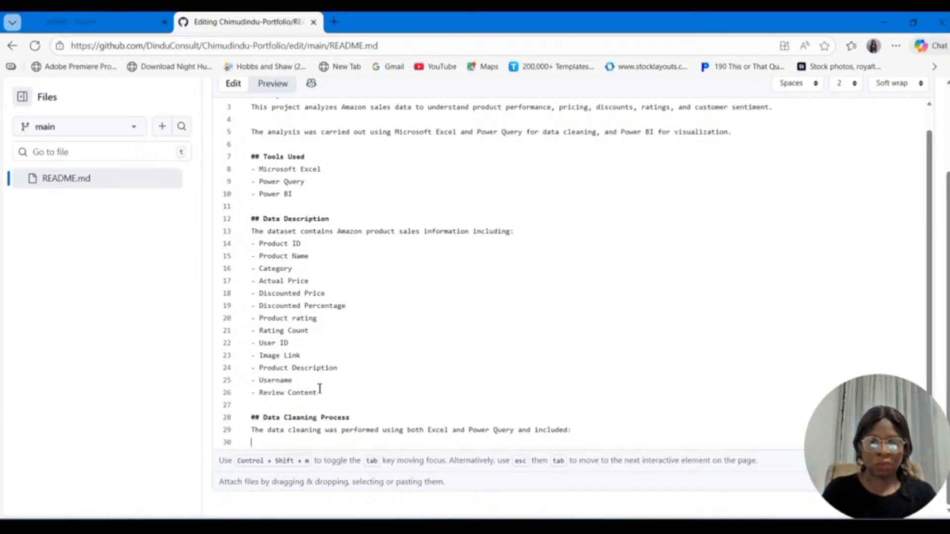
Step: Start a bullet list under the Data Cleaning Process intro line with the item "Removing duplicate records"
{"action": "type", "text": "- "}
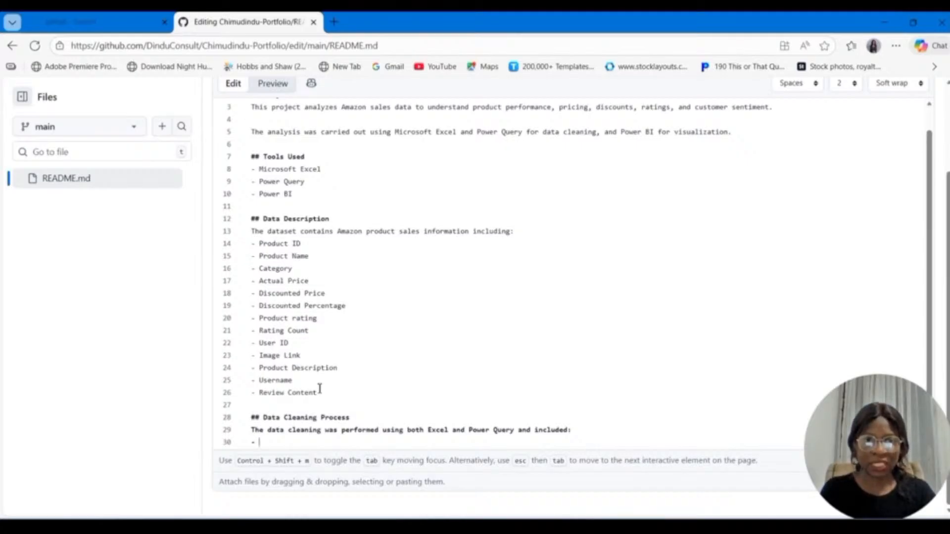
{"action": "type", "text": "Re"}
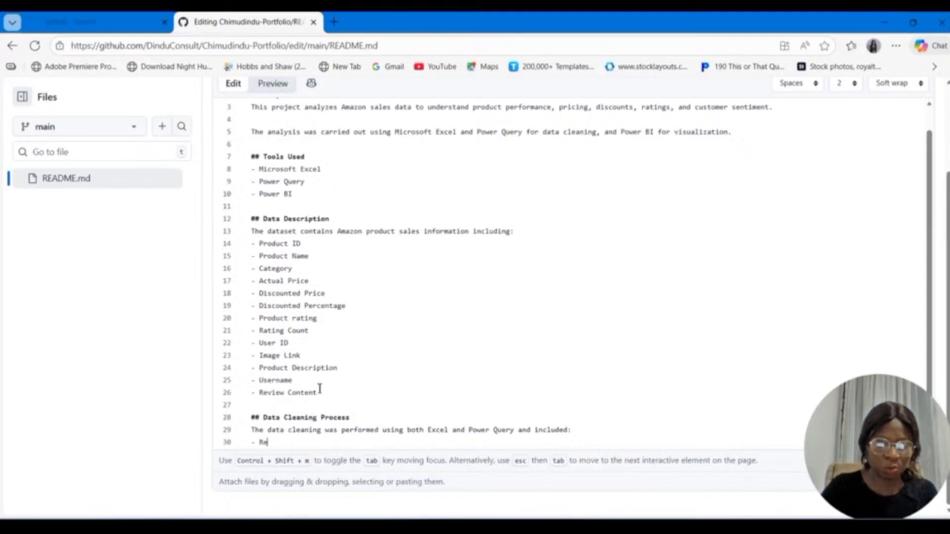
{"action": "type", "text": "movi"}
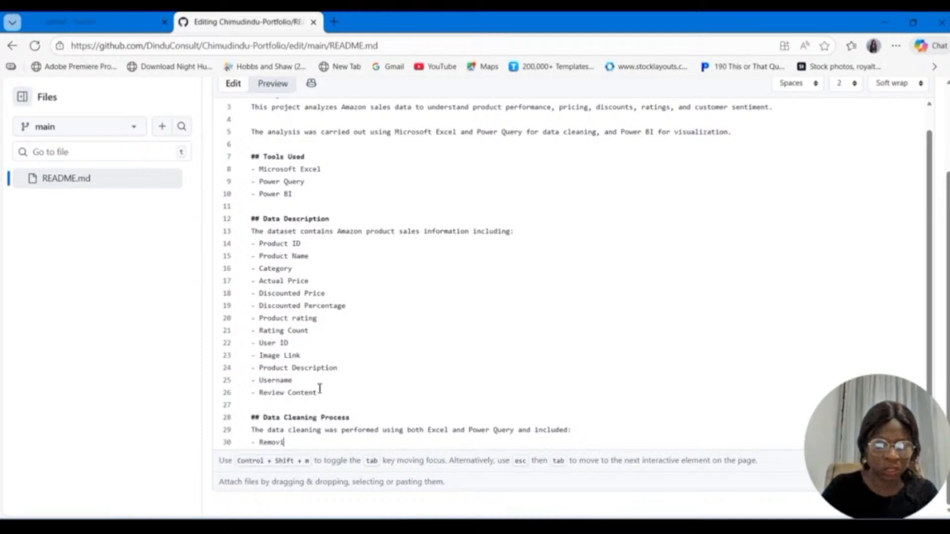
{"action": "type", "text": "ng dupli"}
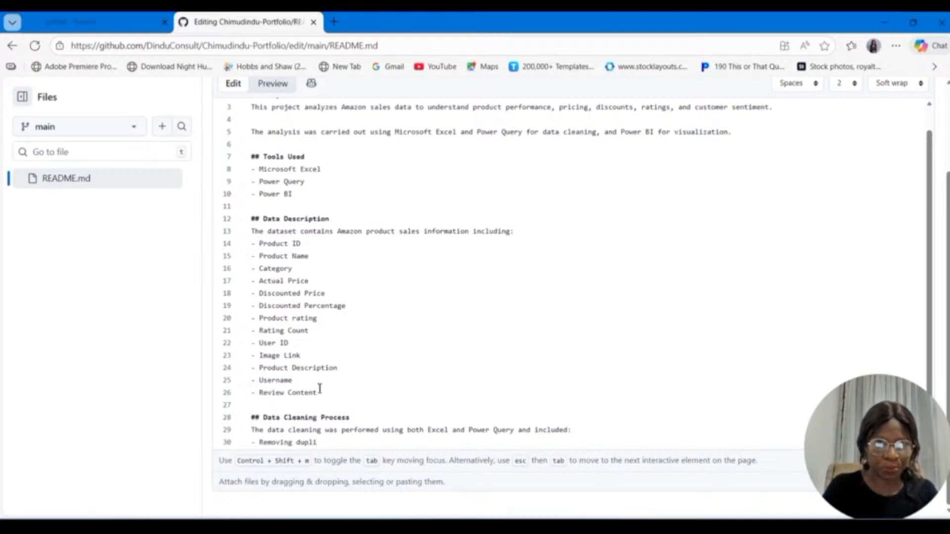
{"action": "type", "text": "cate"}
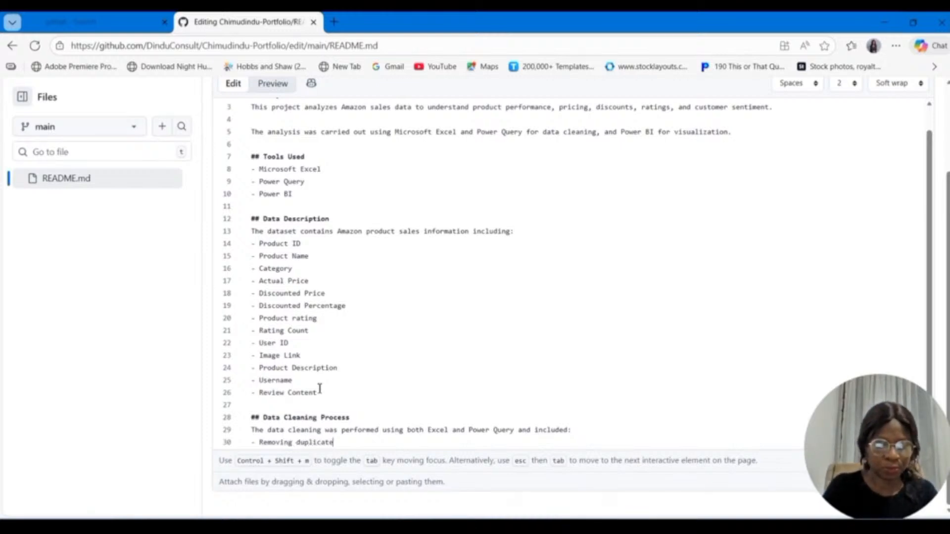
{"action": "type", "text": " re"}
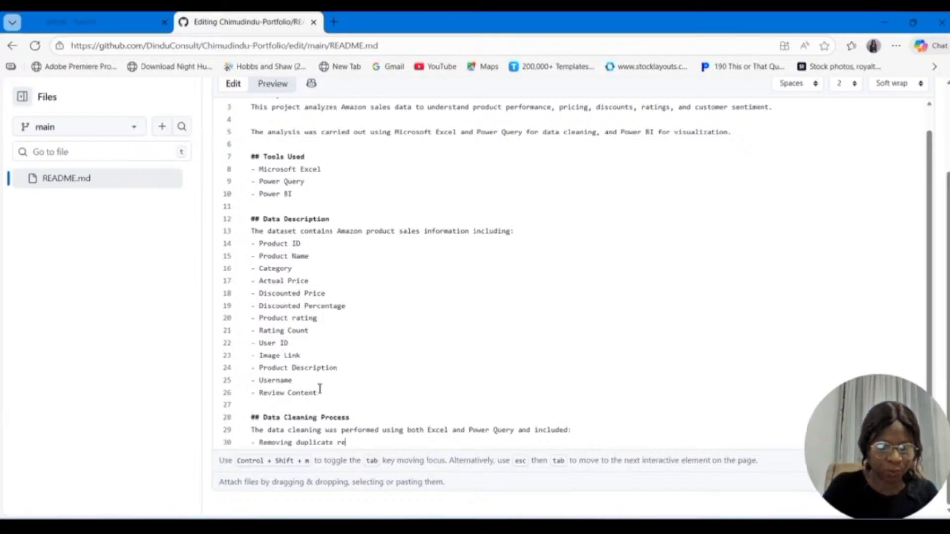
{"action": "type", "text": "cords"}
{"action": "key", "text": "Return"}
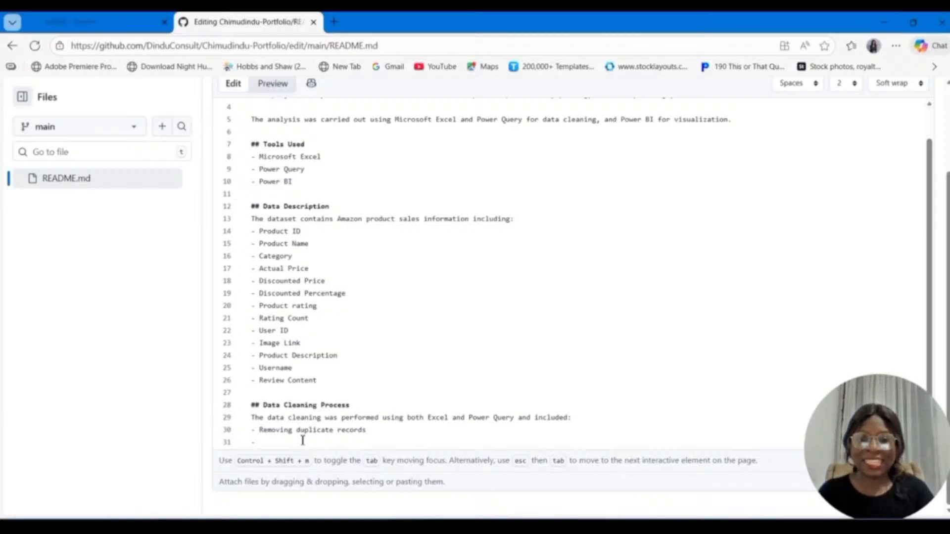
Step: Add the bullet item "Cleaning the Product name" below "Removing duplicate records" in the Data Cleaning Process list
{"action": "type", "text": "Cleani"}
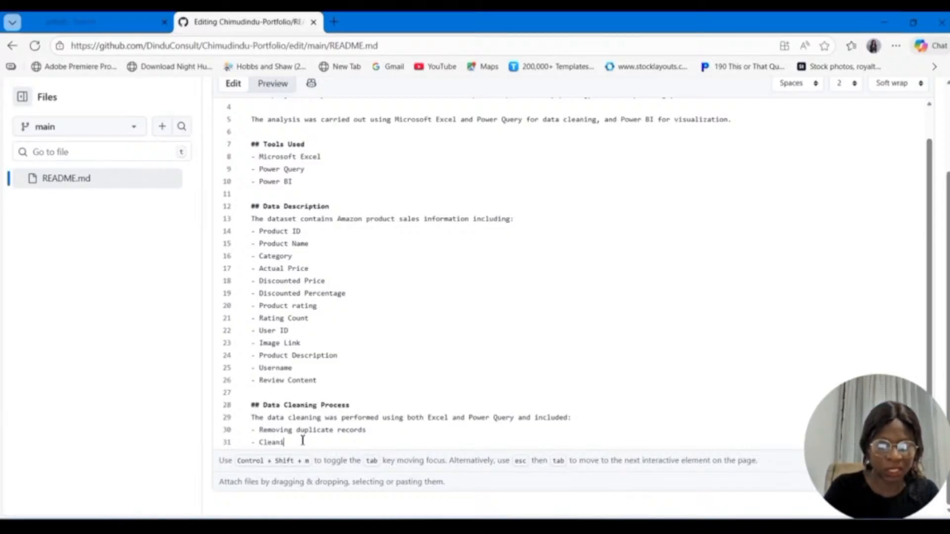
{"action": "type", "text": "ng the Product"}
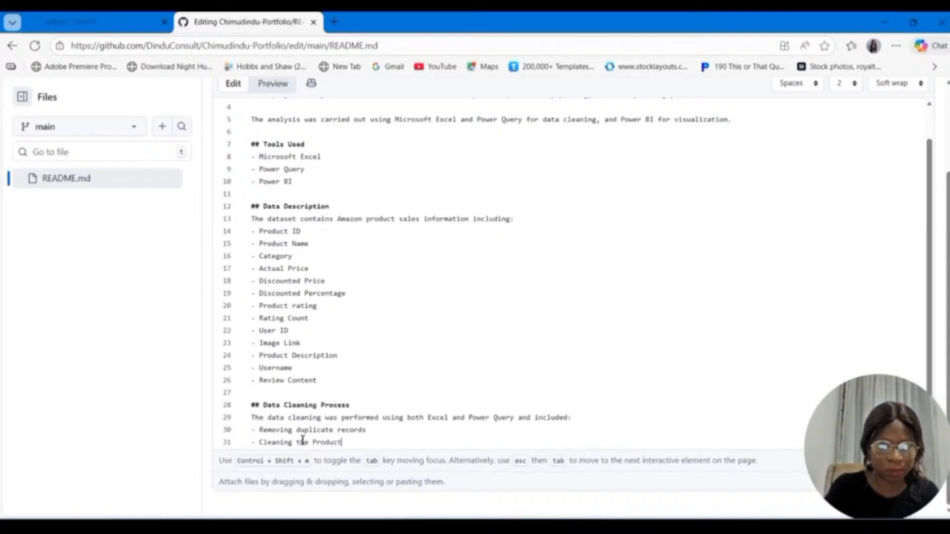
{"action": "type", "text": " name"}
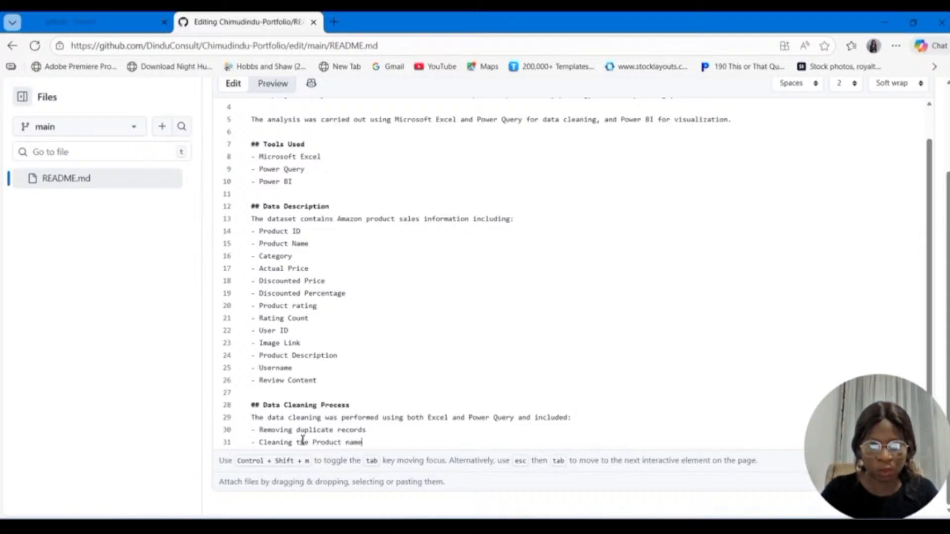
{"action": "key", "text": "Return"}
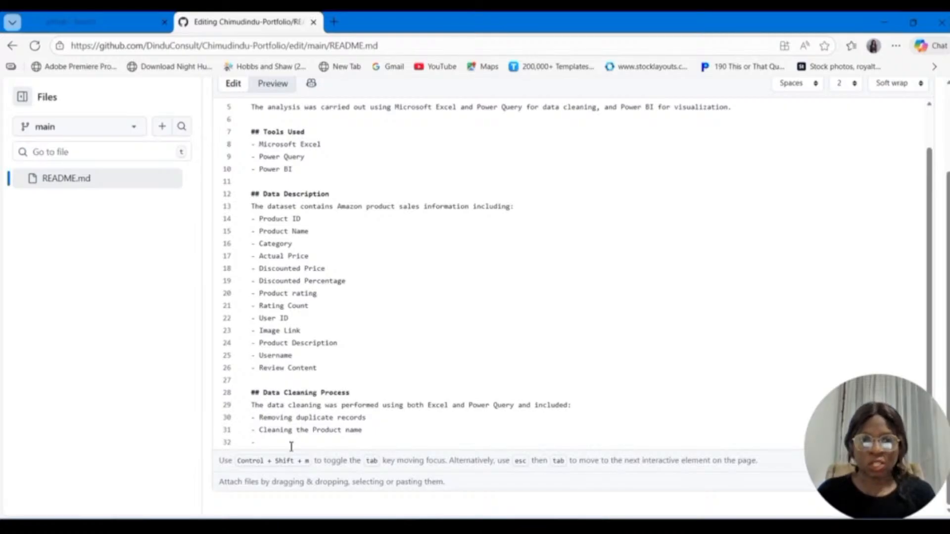
Step: Add the bullet item "Ensuring the correct data type for price, rating, and rating count." below "Cleaning the Product name"
{"action": "type", "text": "En"}
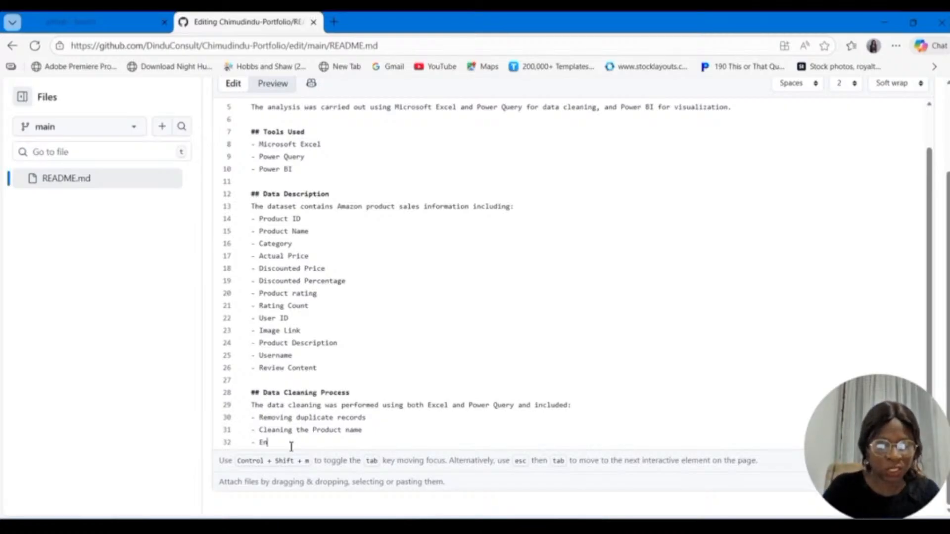
{"action": "type", "text": "suring "}
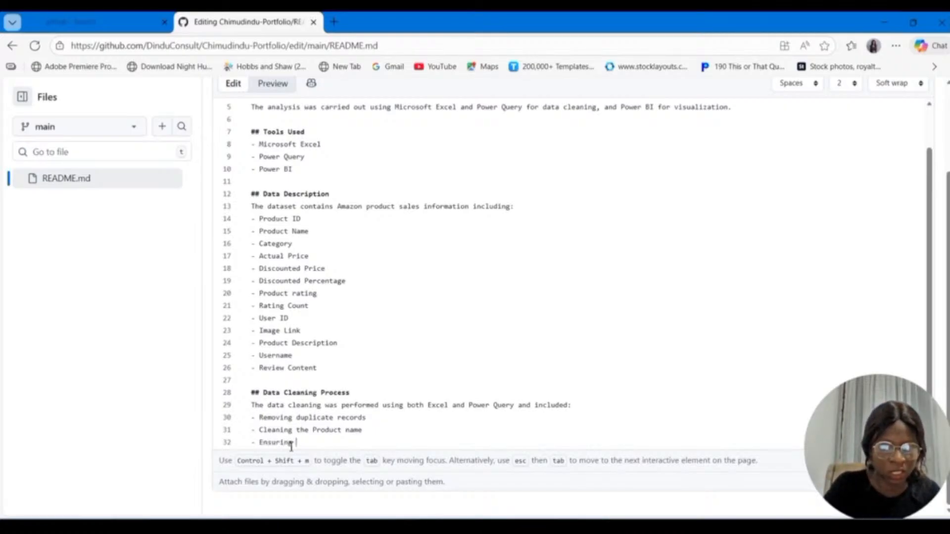
{"action": "type", "text": "the "}
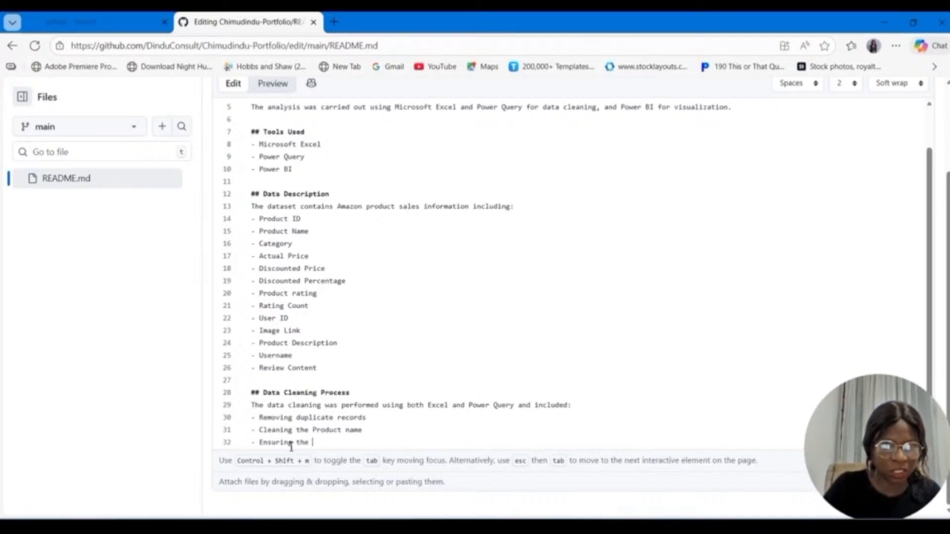
{"action": "type", "text": "correc"}
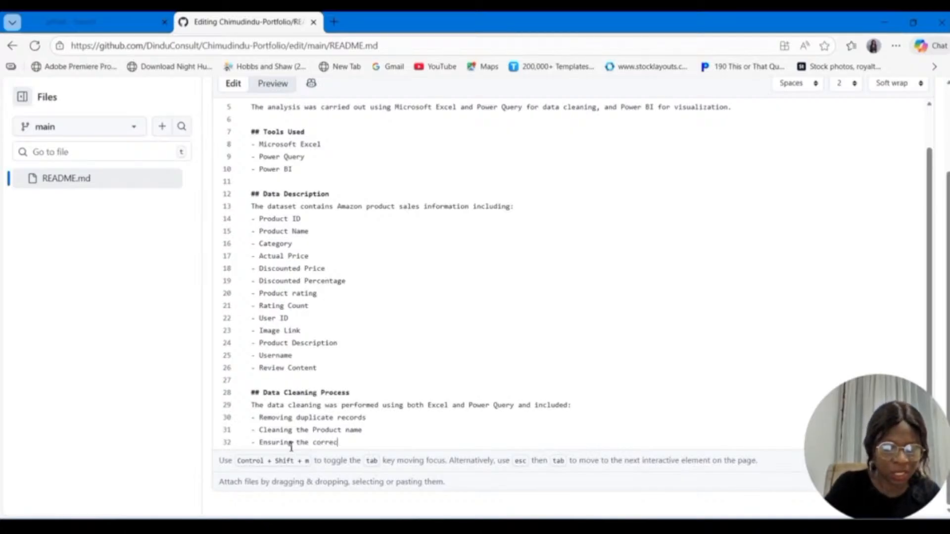
{"action": "type", "text": "t data ty"}
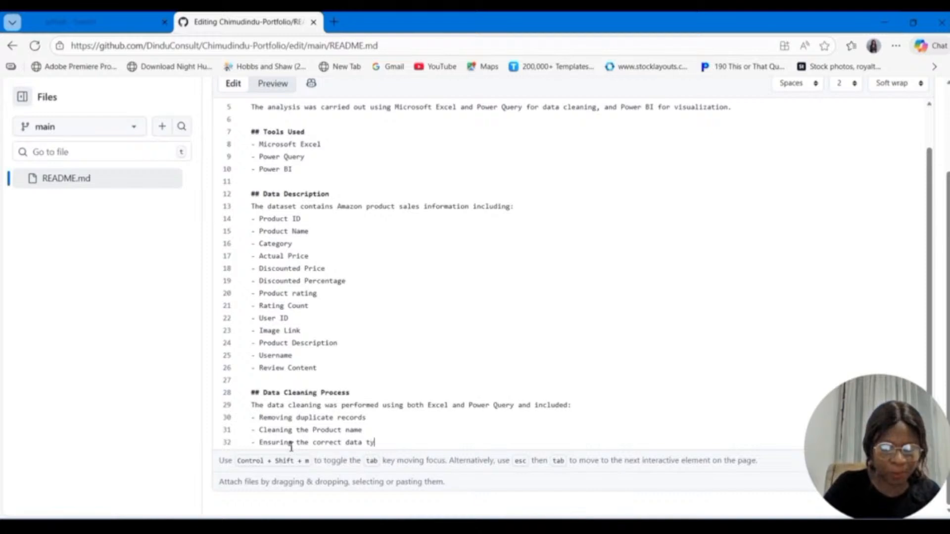
{"action": "type", "text": "pe for"}
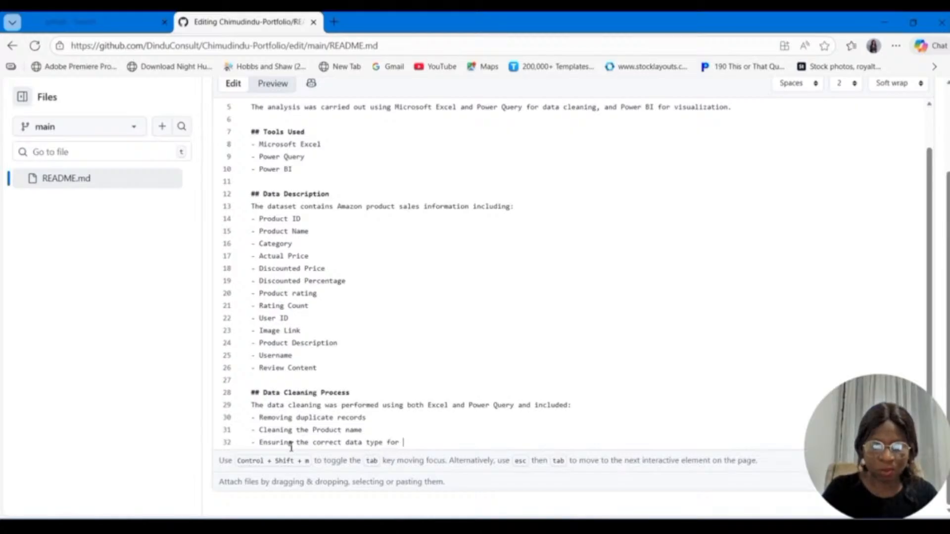
{"action": "type", "text": "price"}
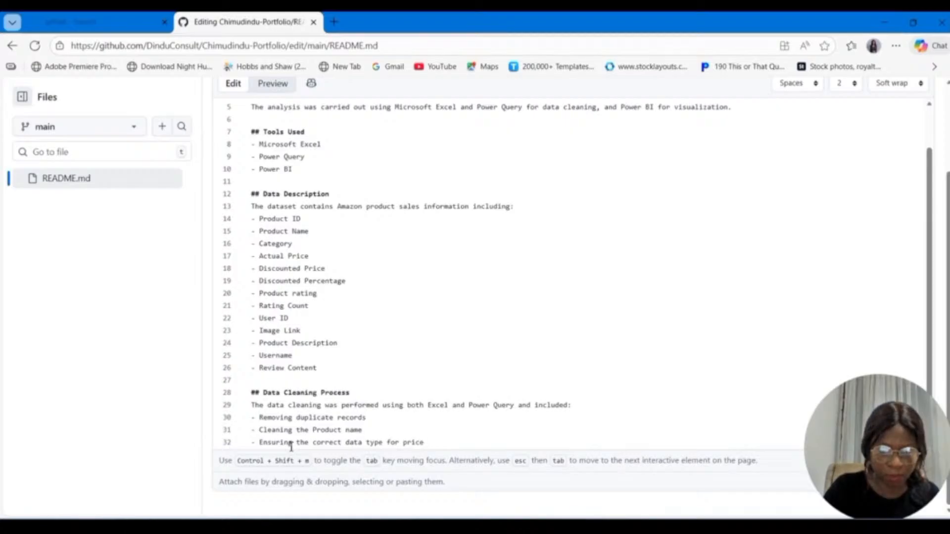
{"action": "type", "text": " , rat"}
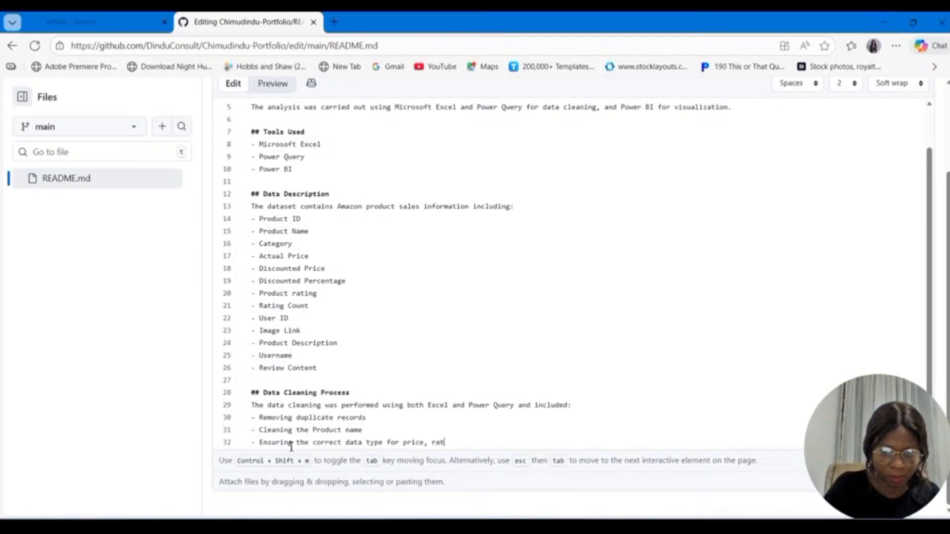
{"action": "type", "text": "ing,"}
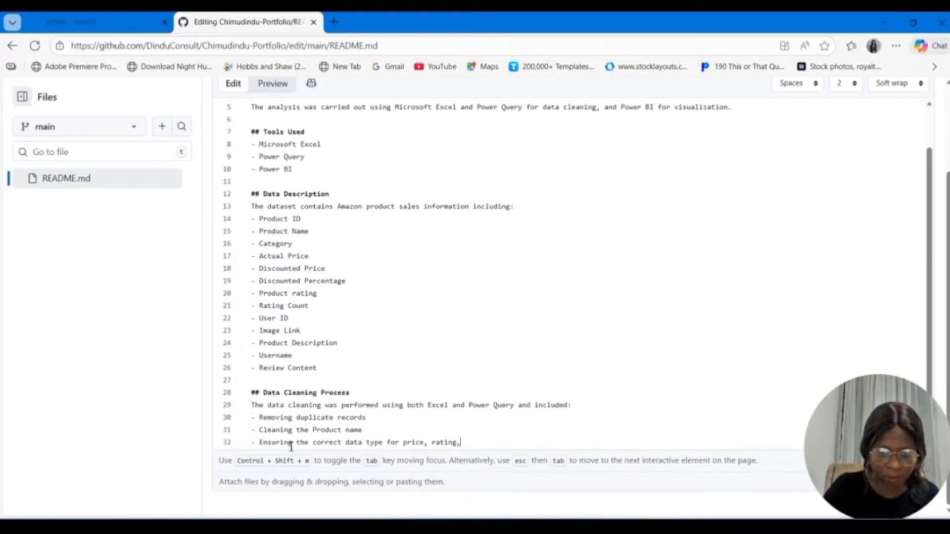
{"action": "type", "text": " and cou"}
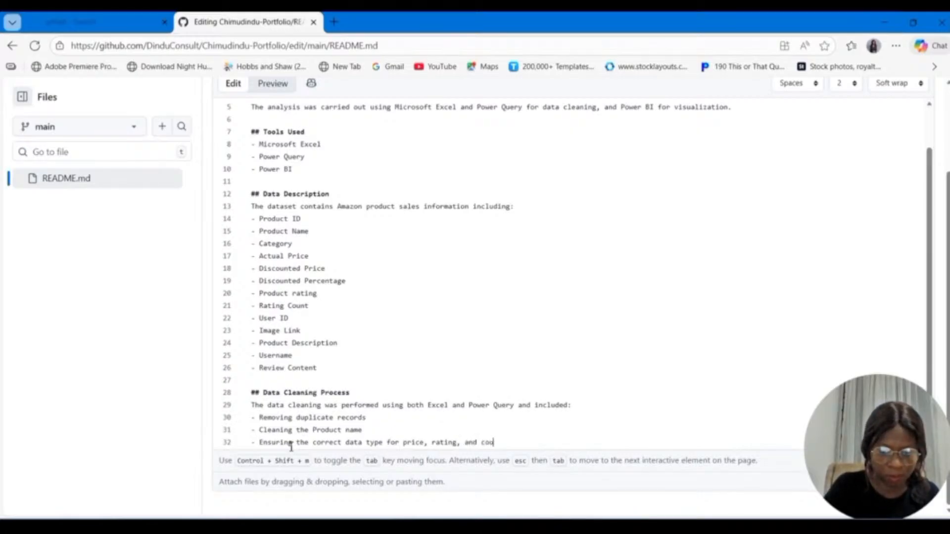
{"action": "type", "text": "nt"}
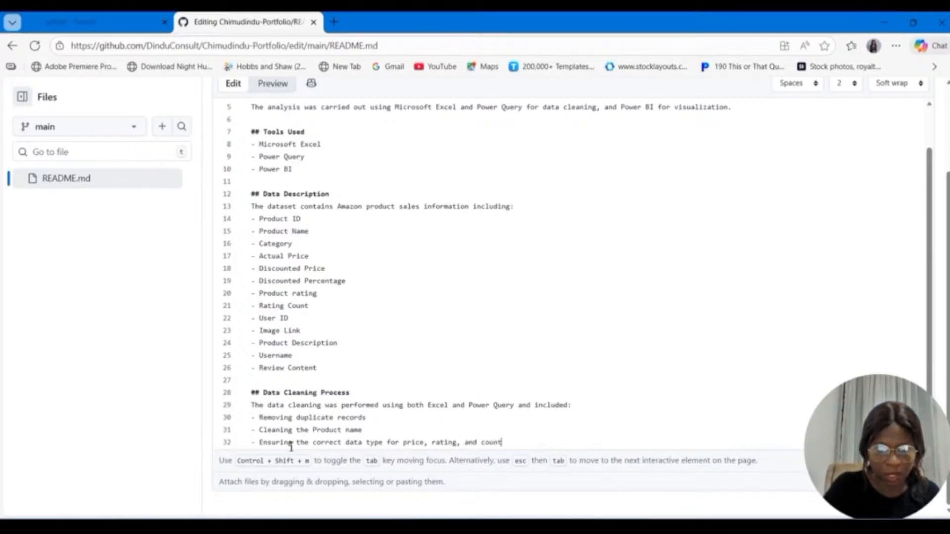
{"action": "key", "text": "ctrl+BackSpace"}
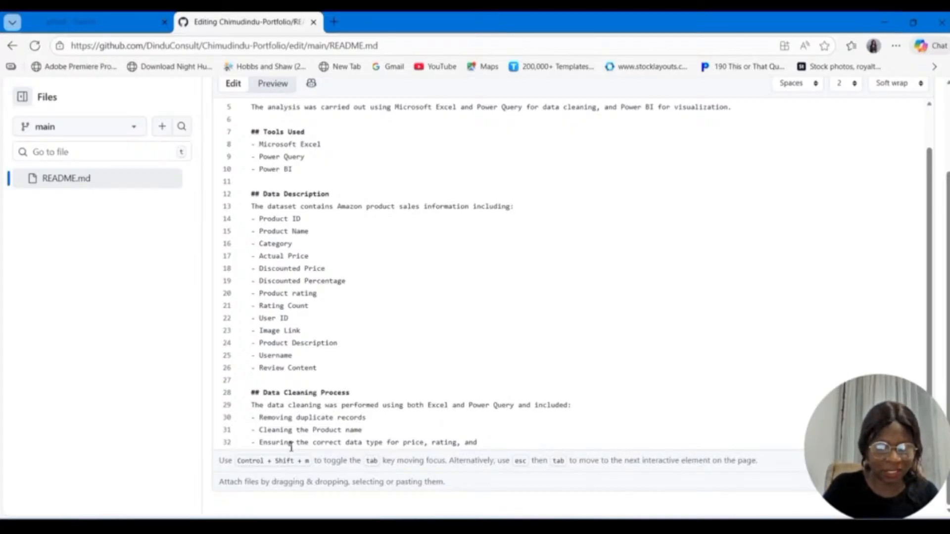
{"action": "type", "text": "rating "}
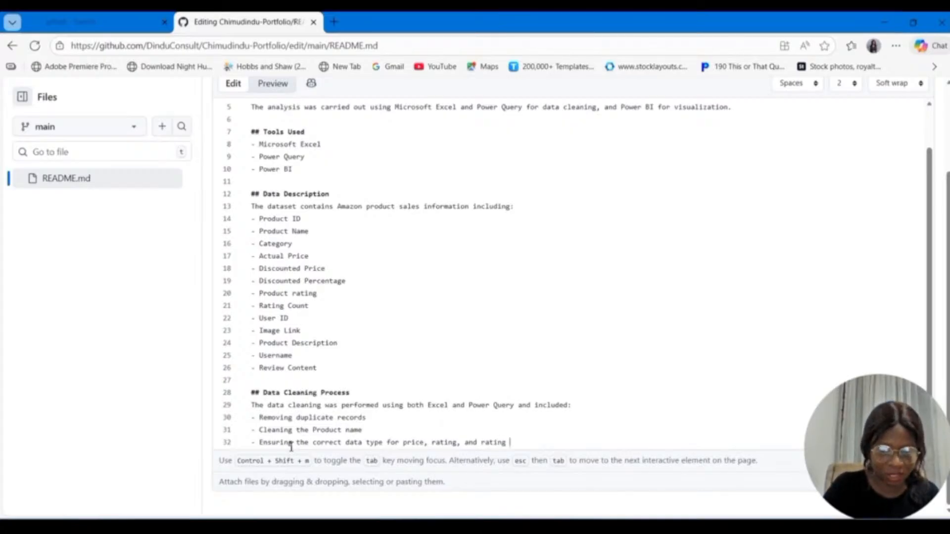
{"action": "type", "text": "count"}
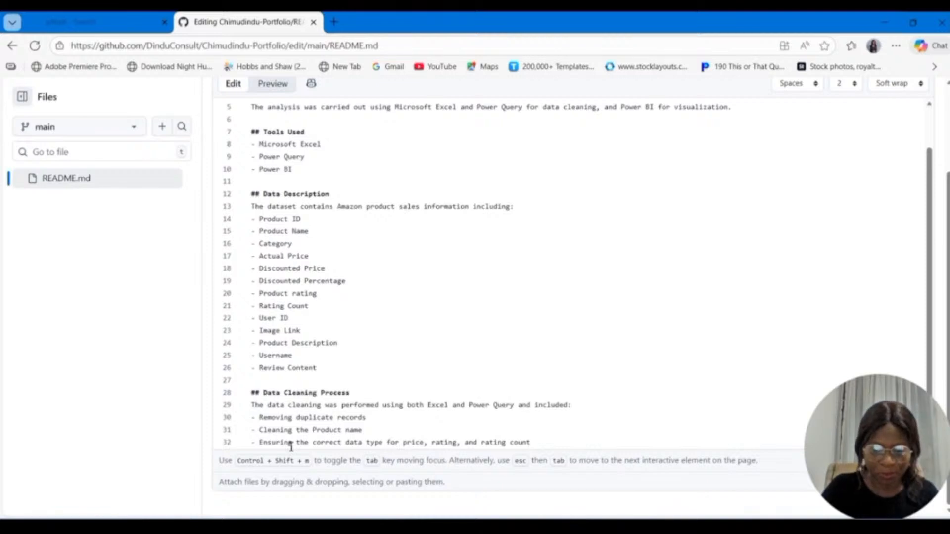
{"action": "type", "text": "."}
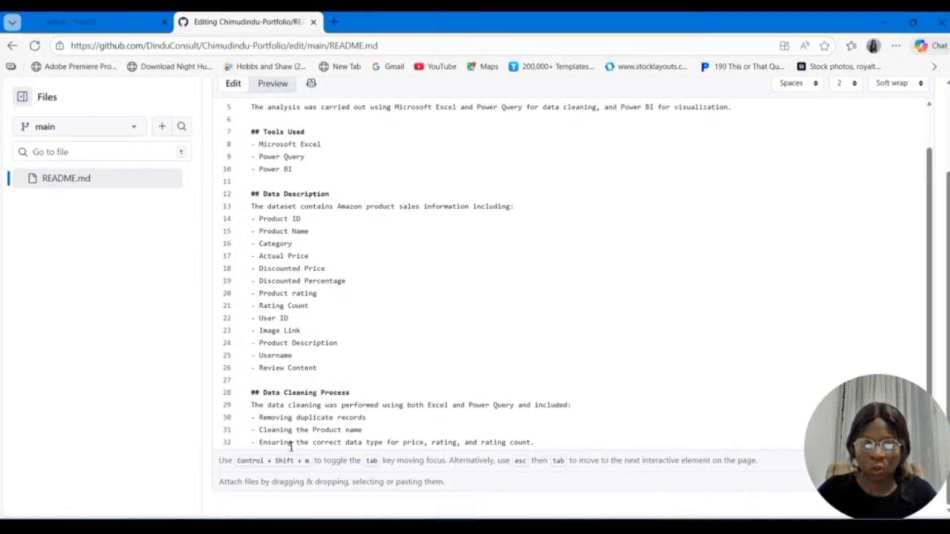
Step: Add the bullet item "Handling missing and inconsistent values." as the next entry in the Data Cleaning Process list
{"action": "key", "text": "Return"}
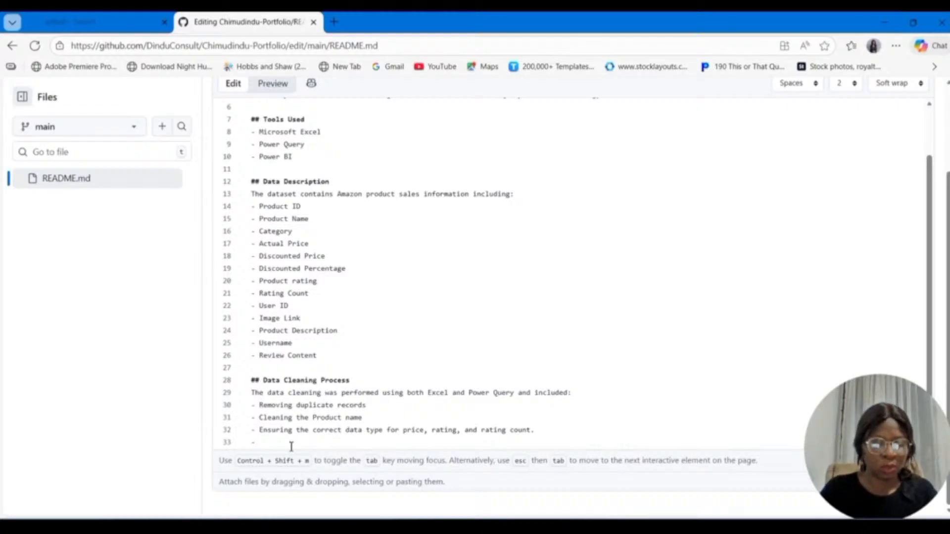
{"action": "type", "text": "Handlin"}
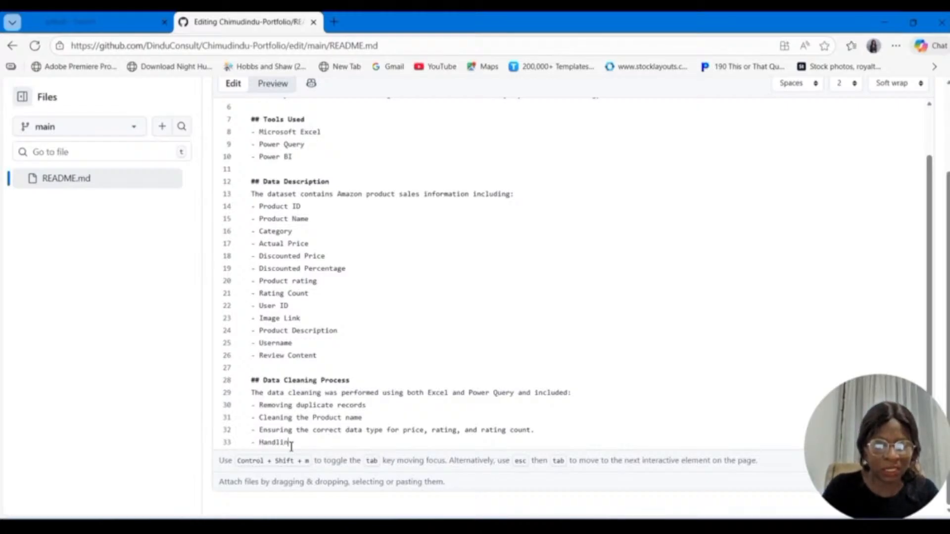
{"action": "type", "text": "g missing "}
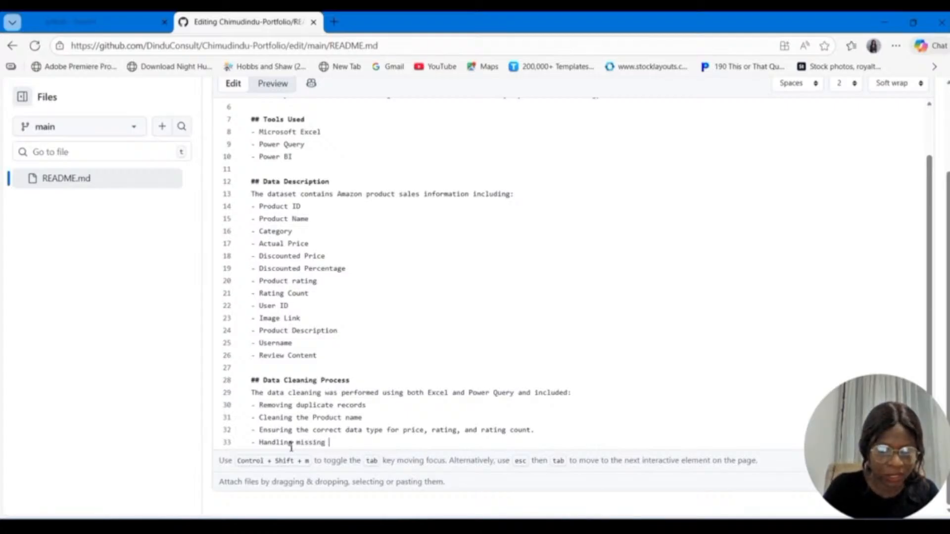
{"action": "type", "text": "and inco"}
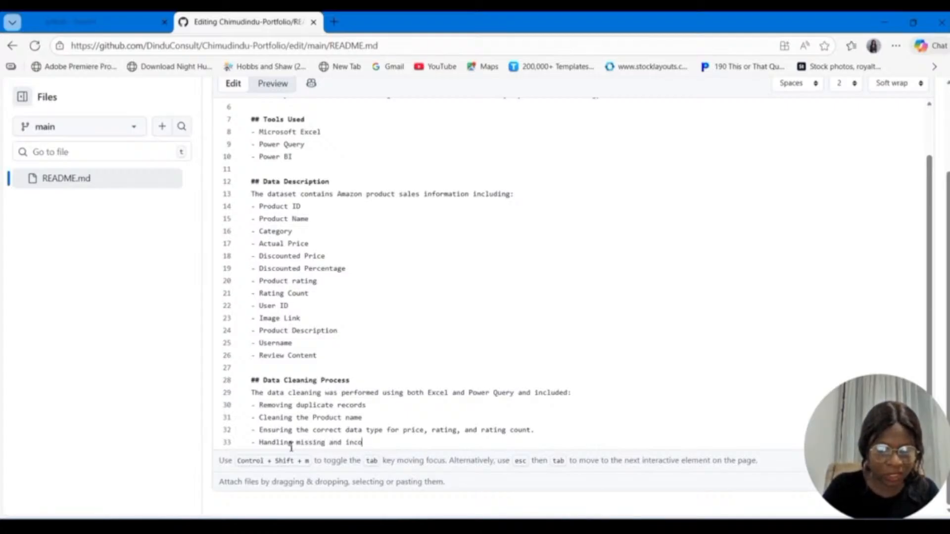
{"action": "type", "text": "nsistent valu"}
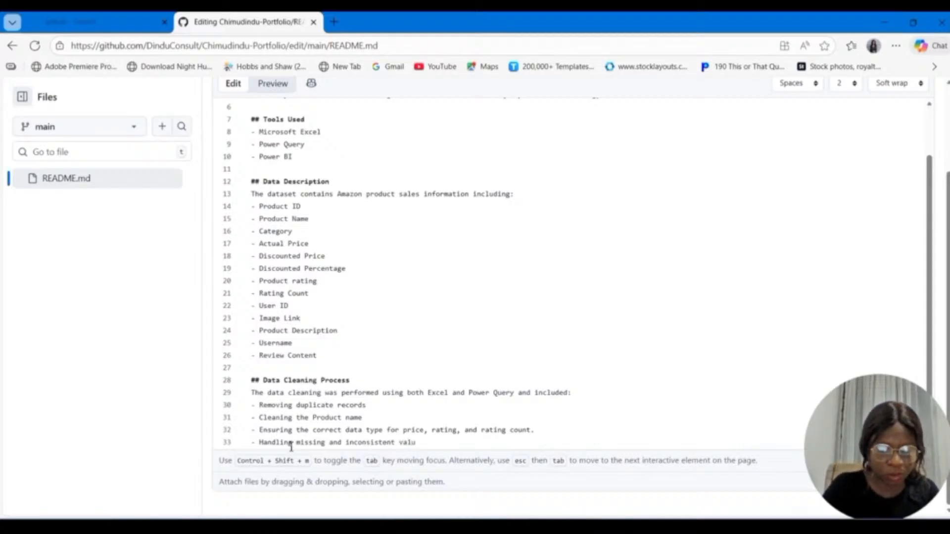
{"action": "type", "text": "es"}
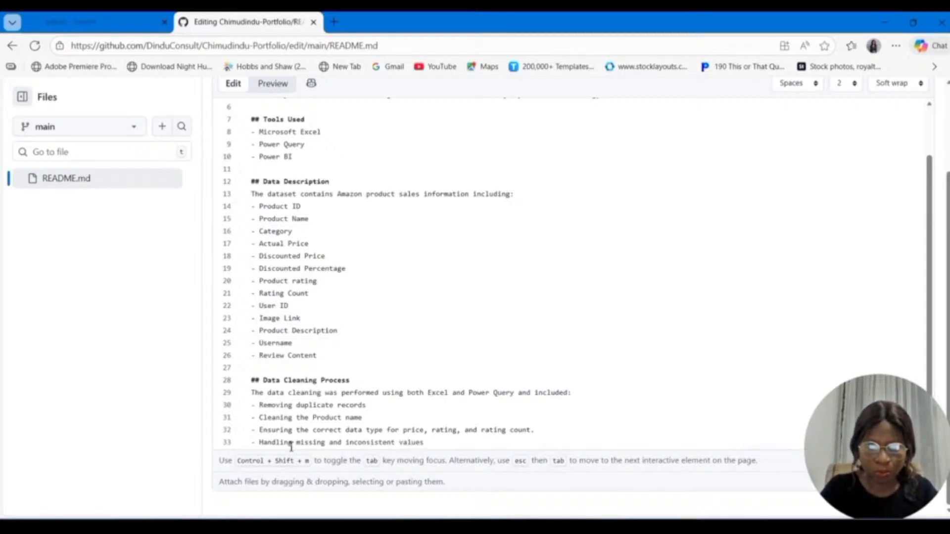
{"action": "type", "text": "."}
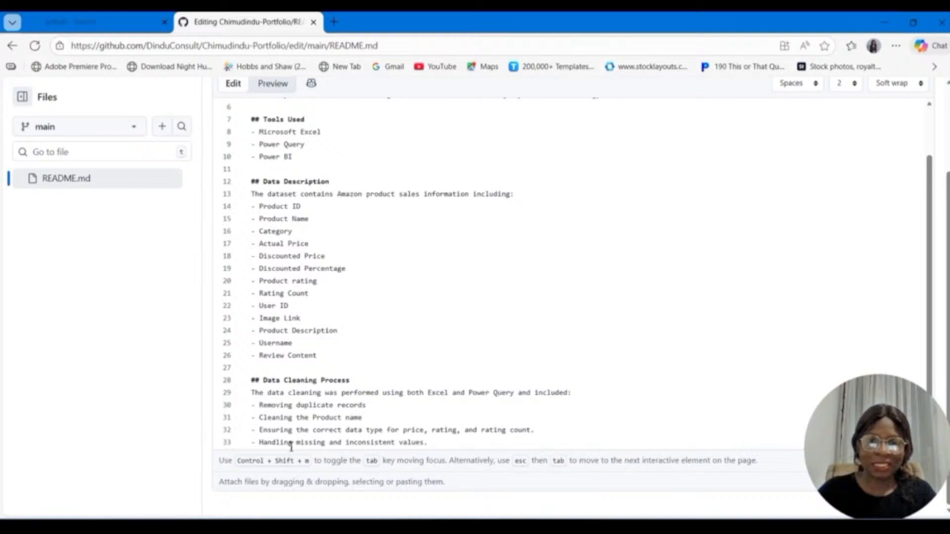
Step: Add the bullet item "Structuring the data into a clean tabular format for analysis." at the end of the Data Cleaning Process list
{"action": "key", "text": "Return"}
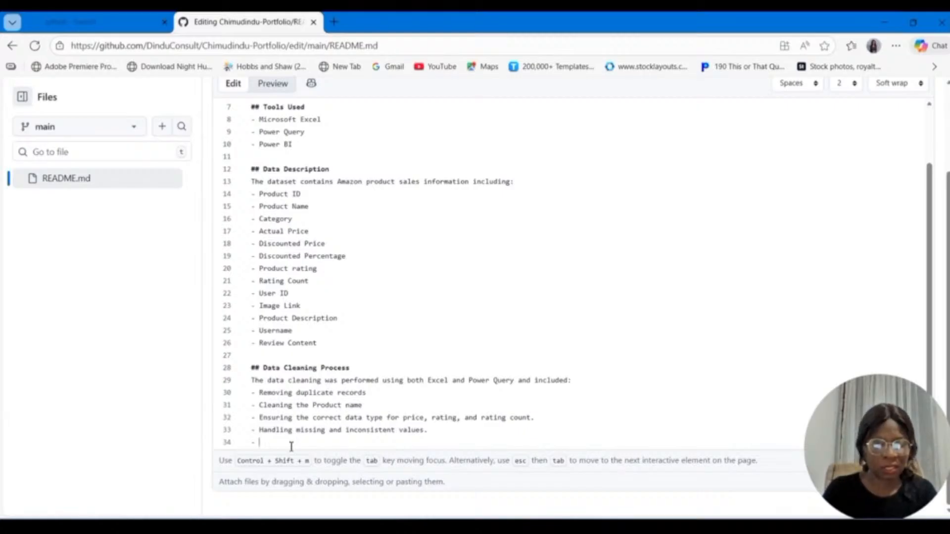
{"action": "type", "text": "Str"}
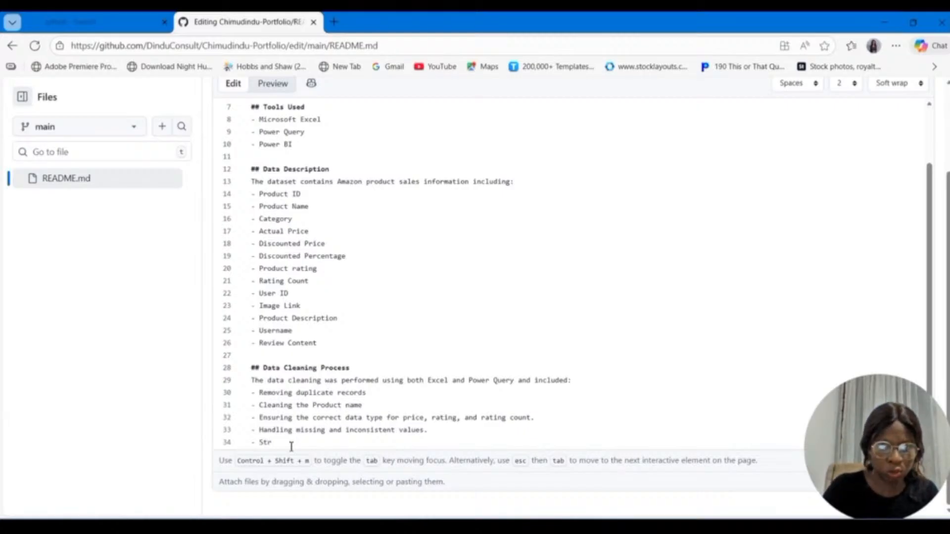
{"action": "type", "text": "uctur"}
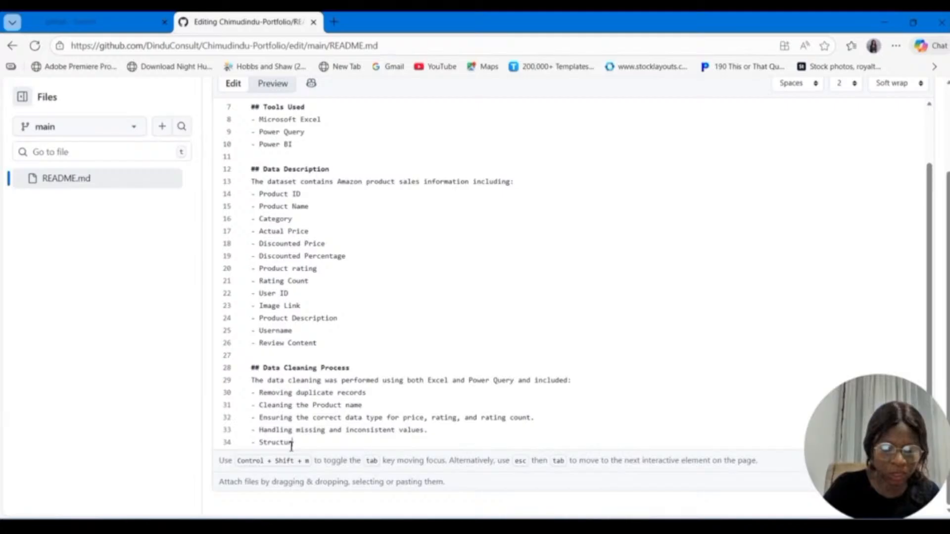
{"action": "type", "text": "ing the"}
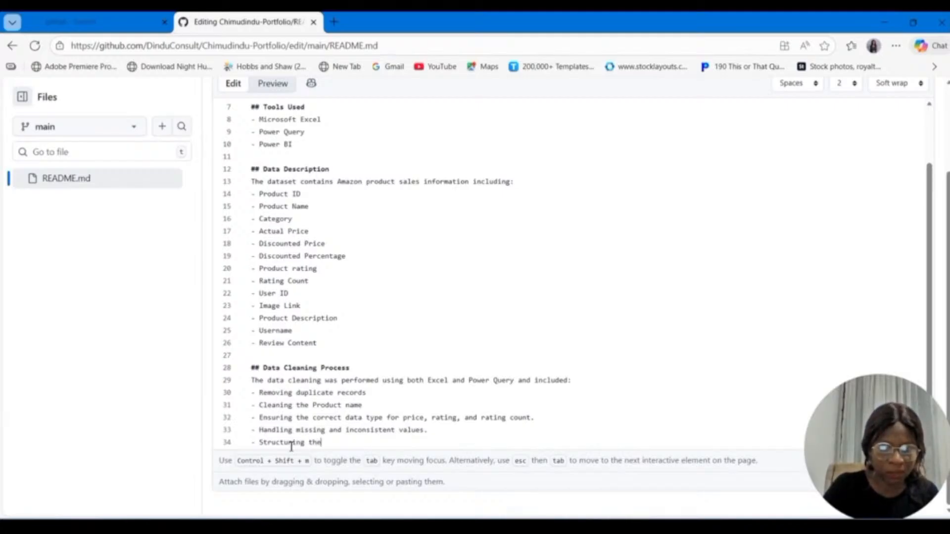
{"action": "type", "text": " data i"}
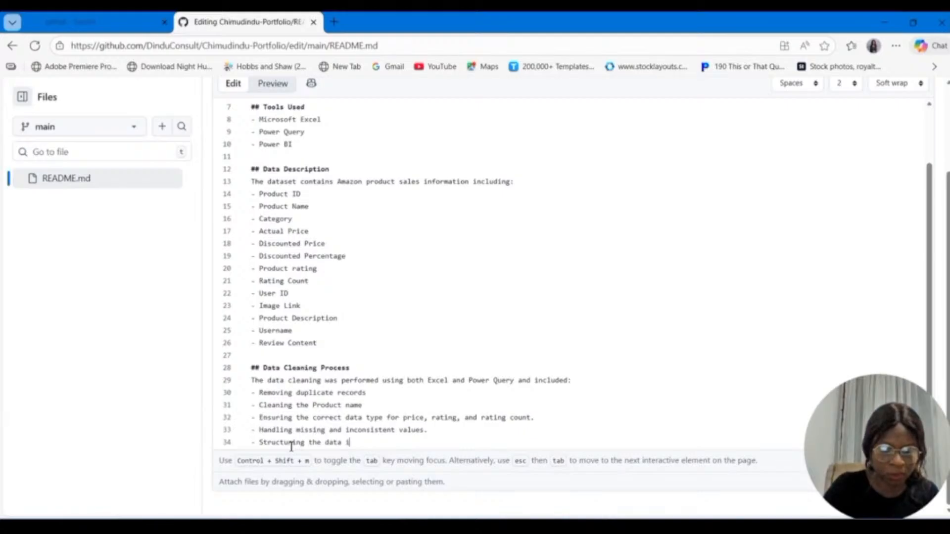
{"action": "type", "text": "nto"}
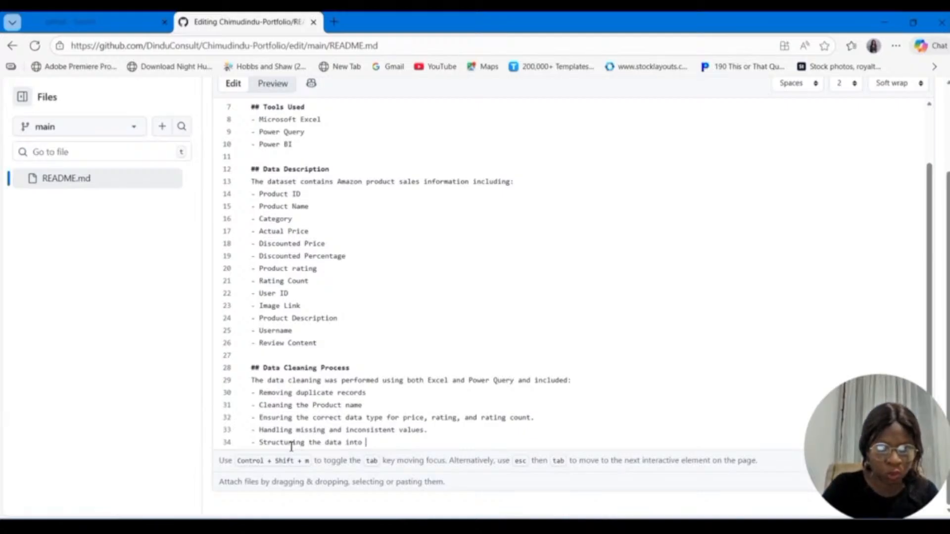
{"action": "type", "text": " a clean"}
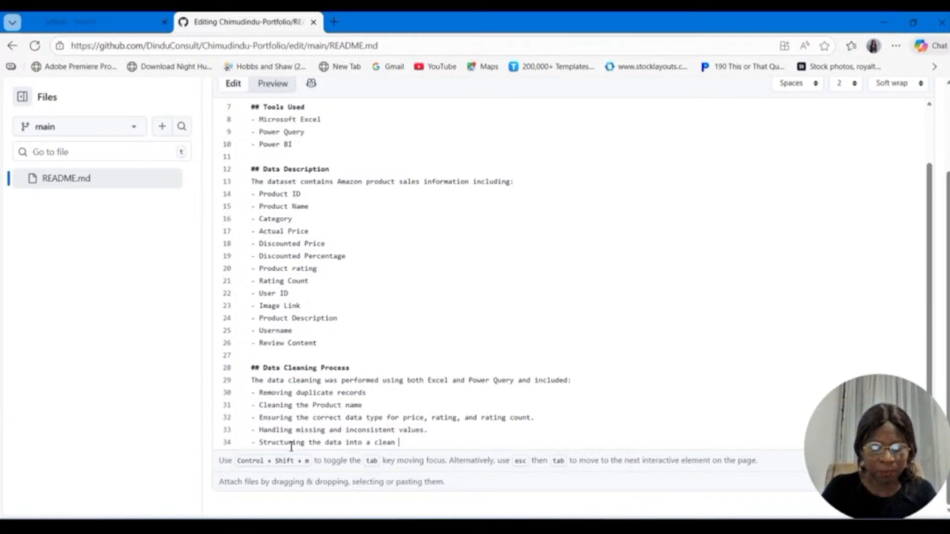
{"action": "type", "text": " tabular "}
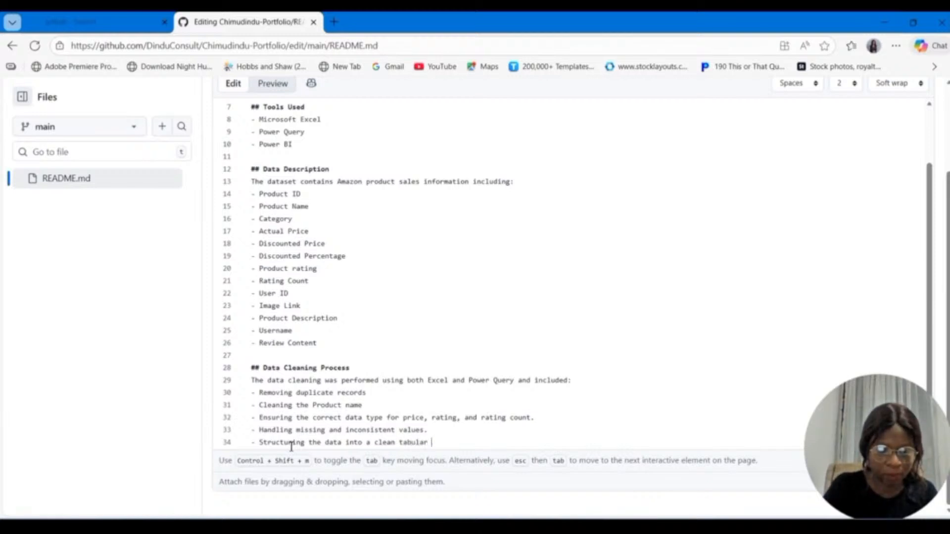
{"action": "type", "text": "format fo"}
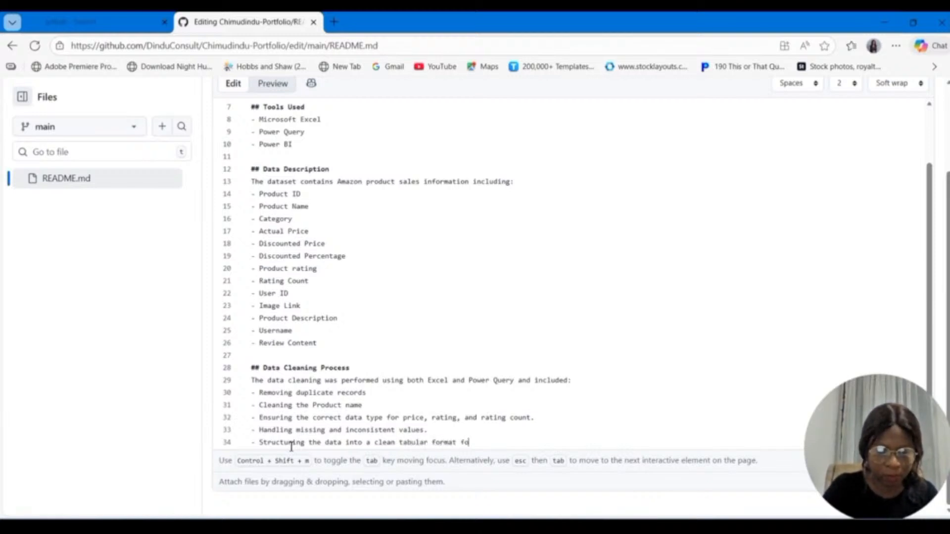
{"action": "type", "text": "r"}
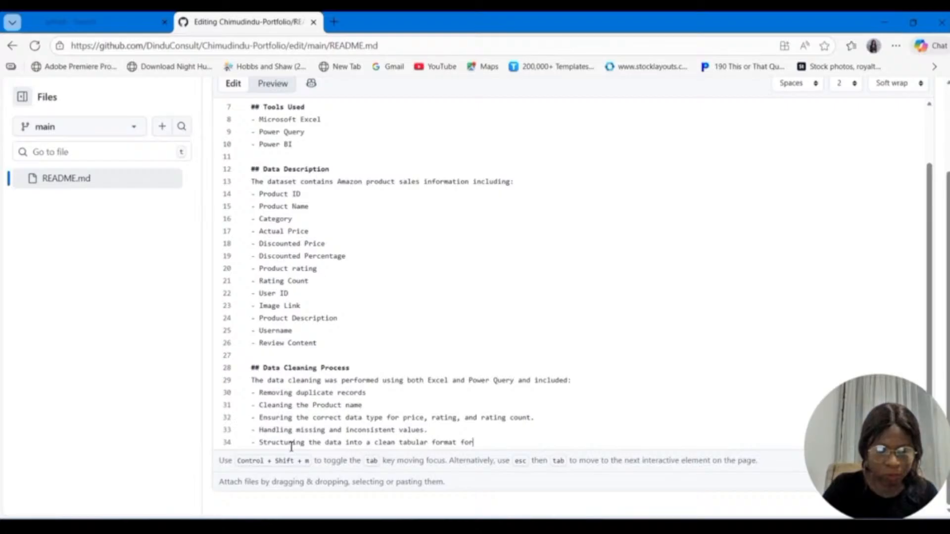
{"action": "type", "text": " analysis."}
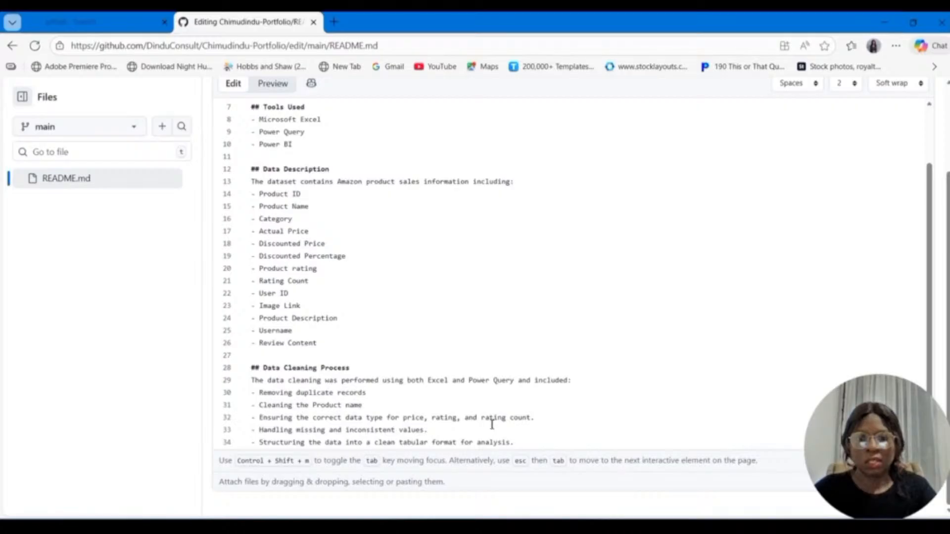
{"action": "scroll", "coordinate": [541, 438], "scroll_direction": "down", "scroll_amount": 1}
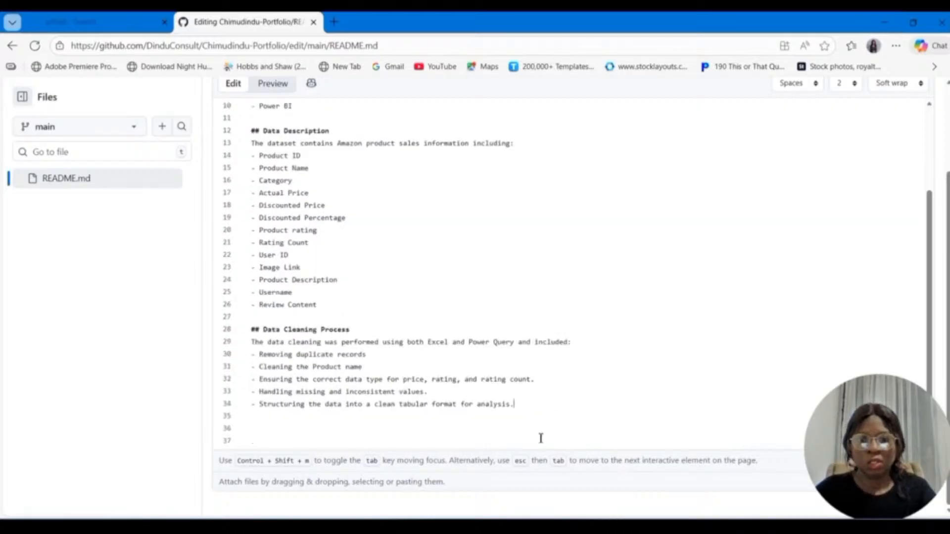
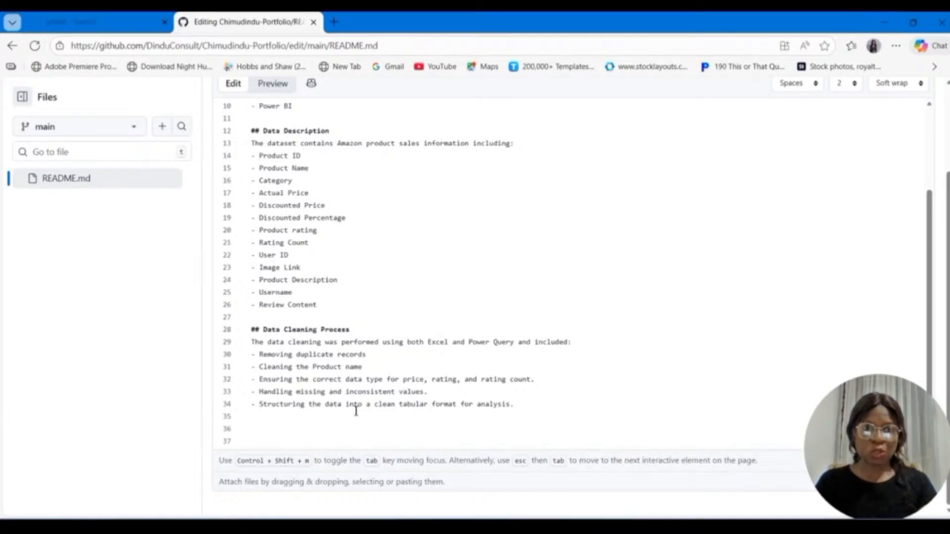
Step: Add the level-two heading "Data Analysis and Visualization" after a blank line below the Data Cleaning Process list
{"action": "key", "text": "Return"}
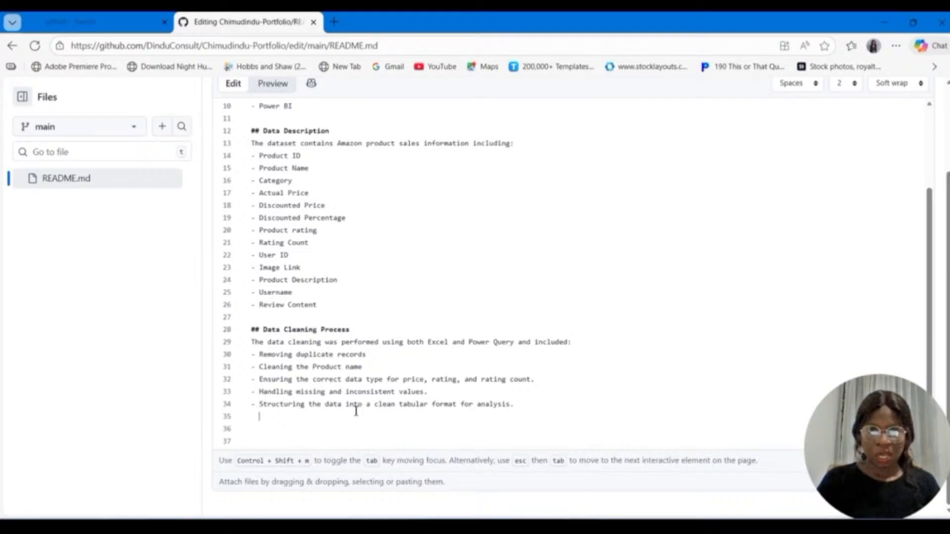
{"action": "key", "text": "Return"}
{"action": "type", "text": "##"}
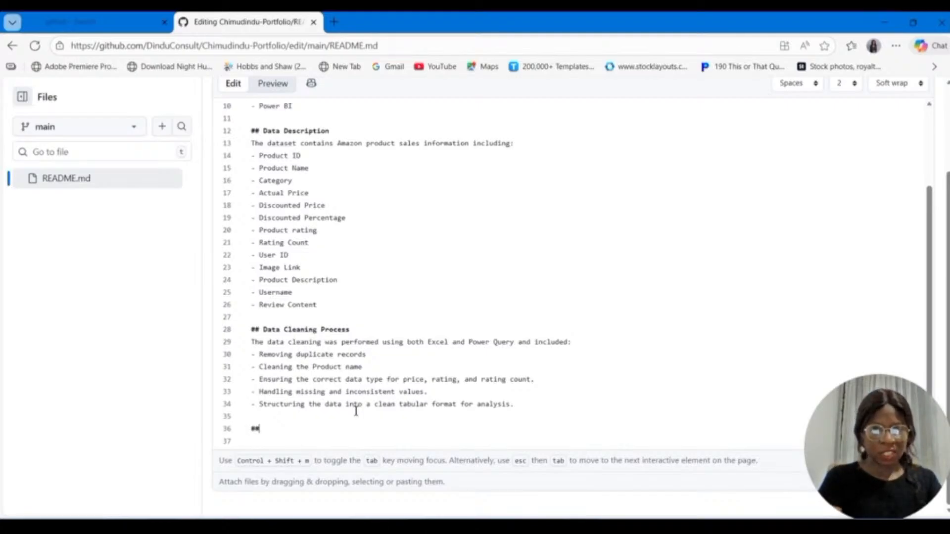
{"action": "type", "text": " Data"}
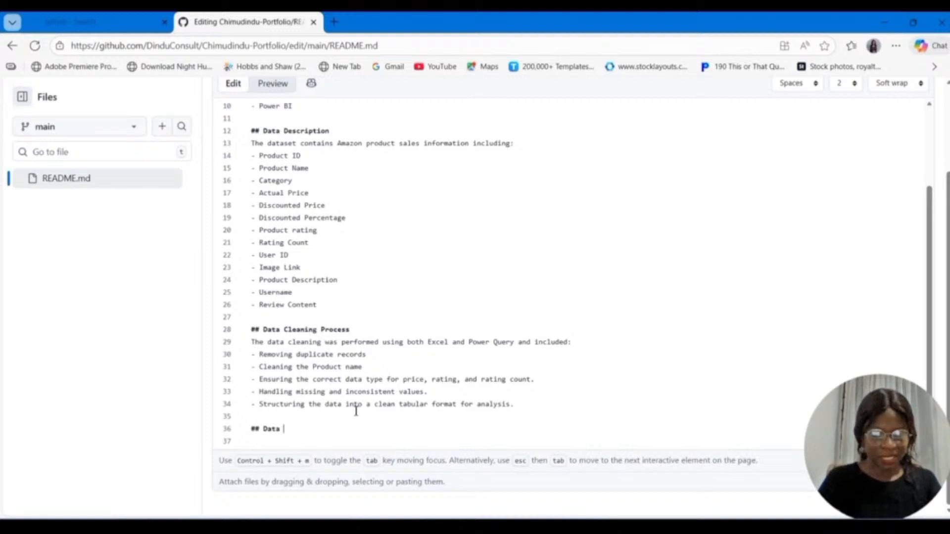
{"action": "type", "text": " Analysis "}
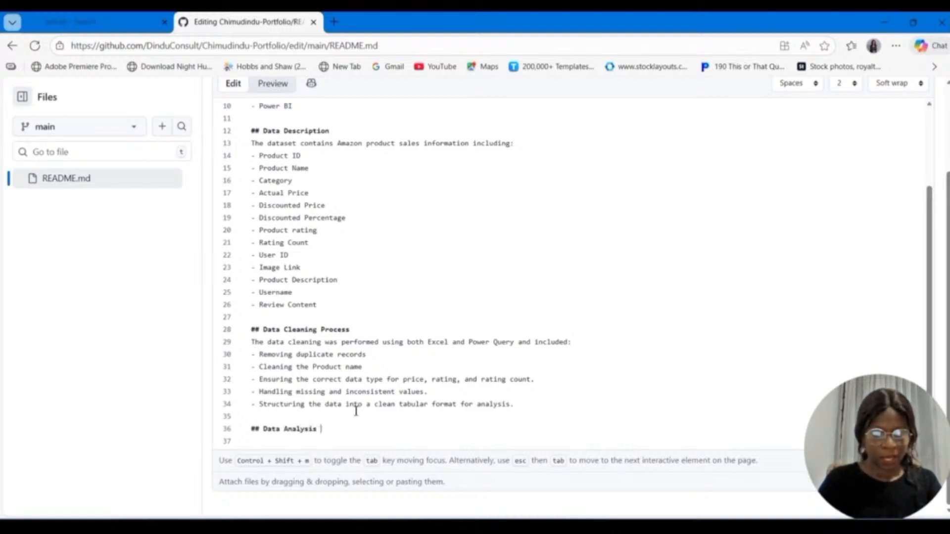
{"action": "type", "text": "and Vi"}
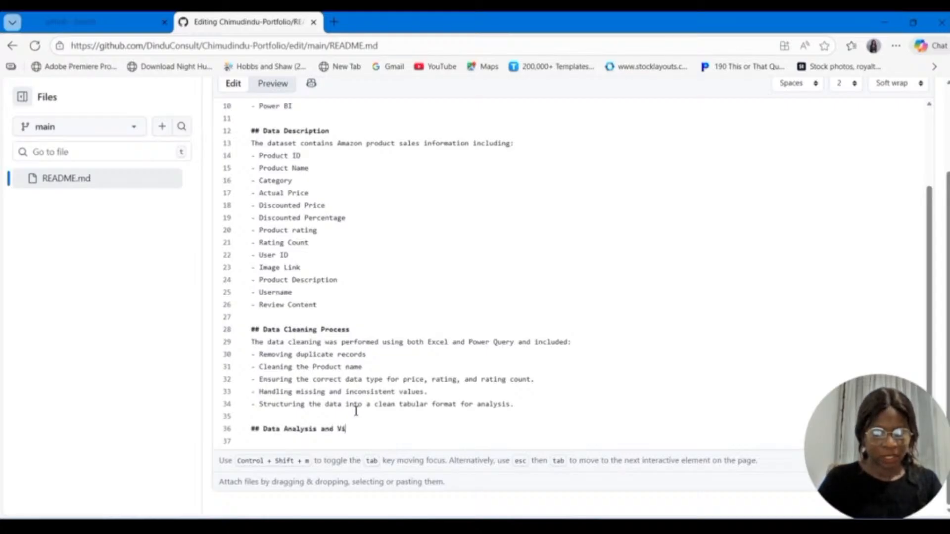
{"action": "type", "text": "sual"}
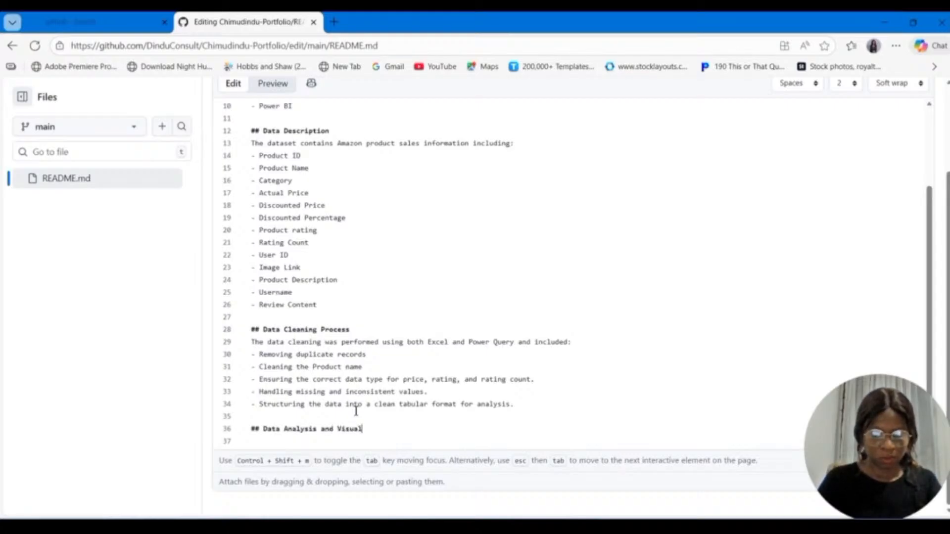
{"action": "type", "text": "ization"}
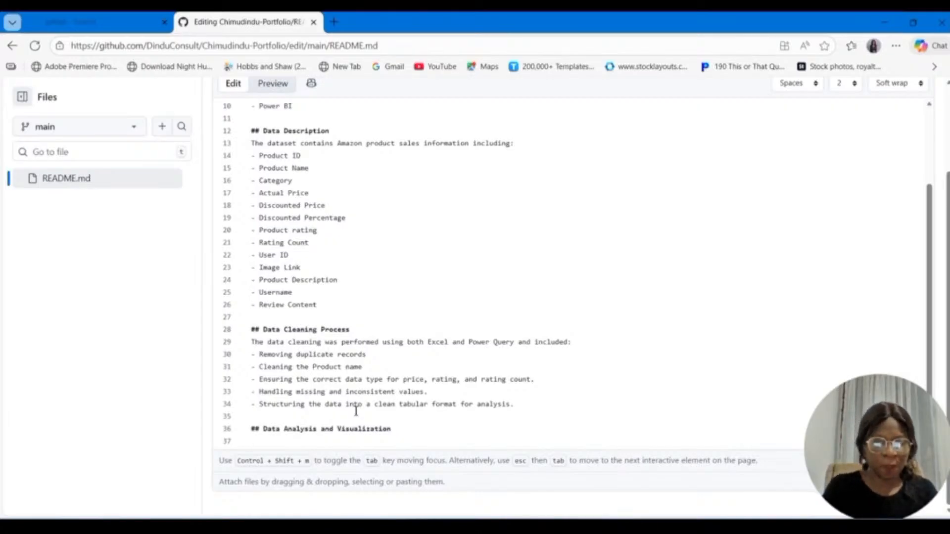
Step: Add the intro line "The cleaned dataset was analyzed in Power BI using an interactive dashboard to visualize:" under the Data Analysis and Visualization heading
{"action": "type", "text": "Th"}
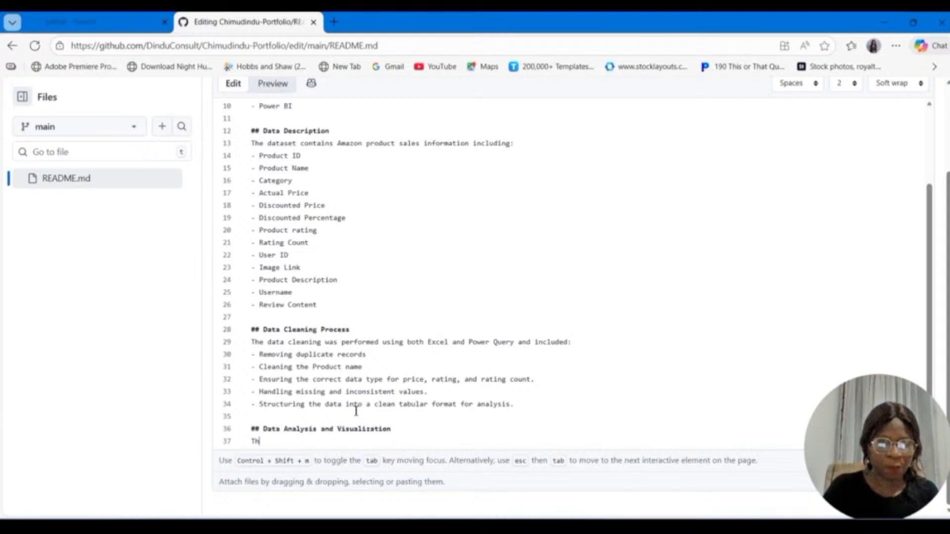
{"action": "type", "text": "e cleaned "}
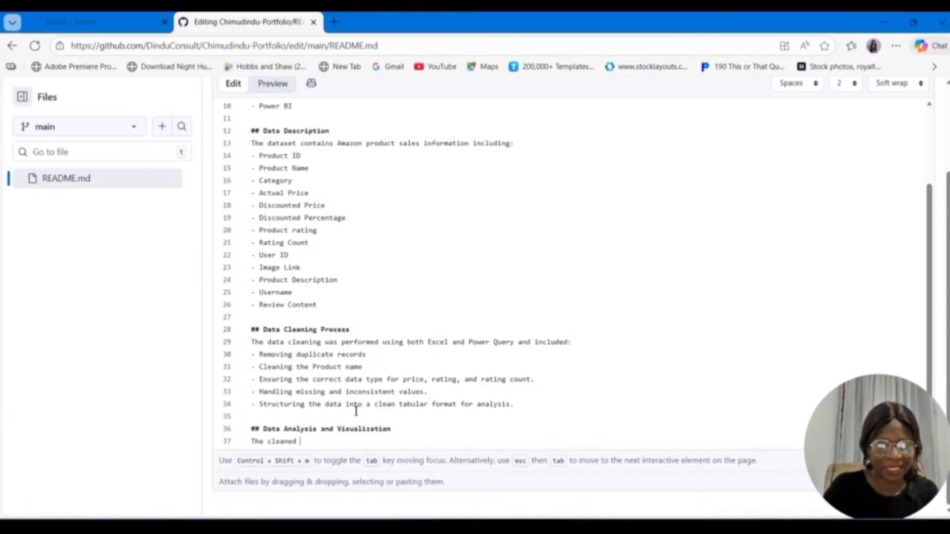
{"action": "type", "text": "data"}
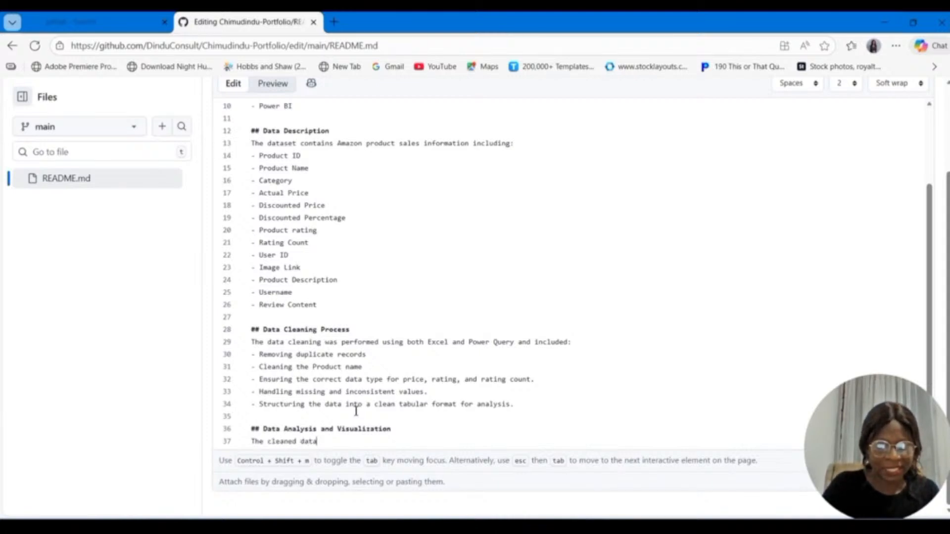
{"action": "type", "text": "set was a"}
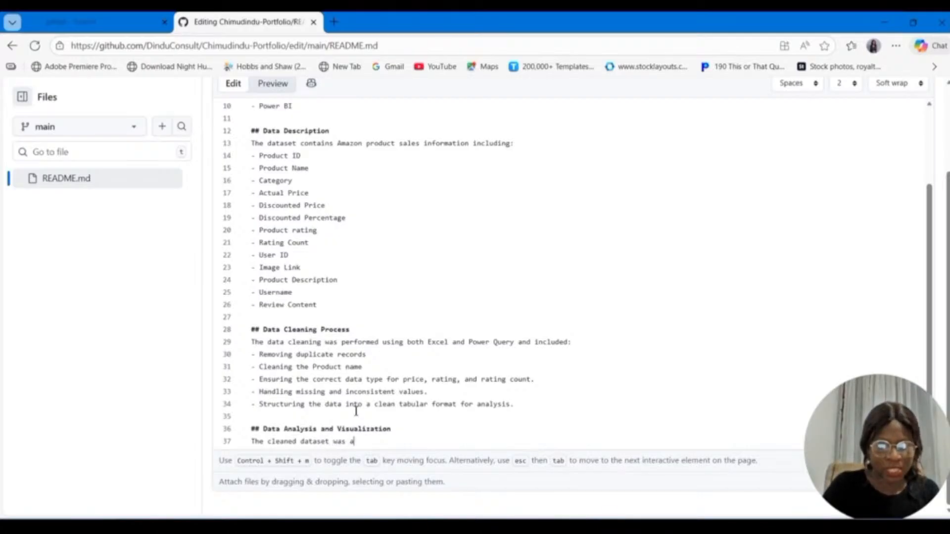
{"action": "type", "text": "na"}
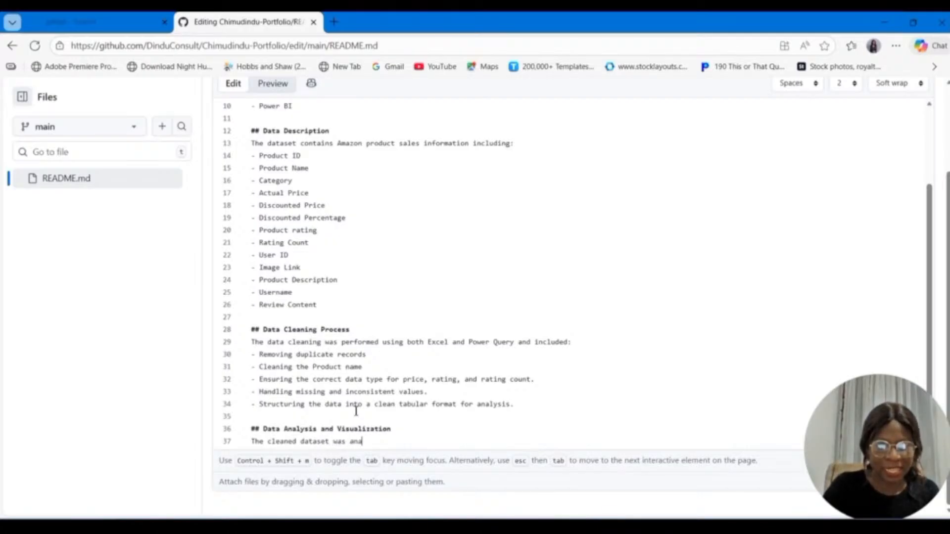
{"action": "type", "text": "lyzed in Pow"}
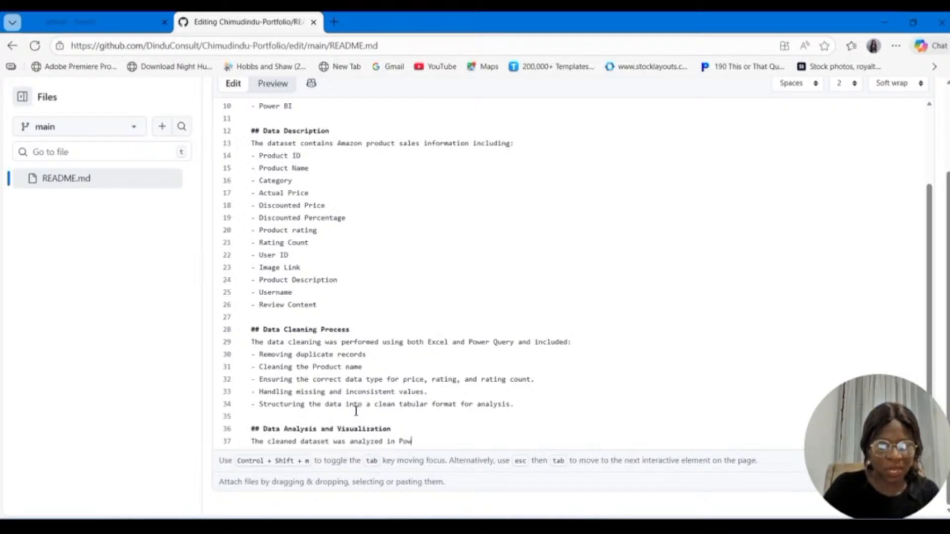
{"action": "type", "text": "er BI "}
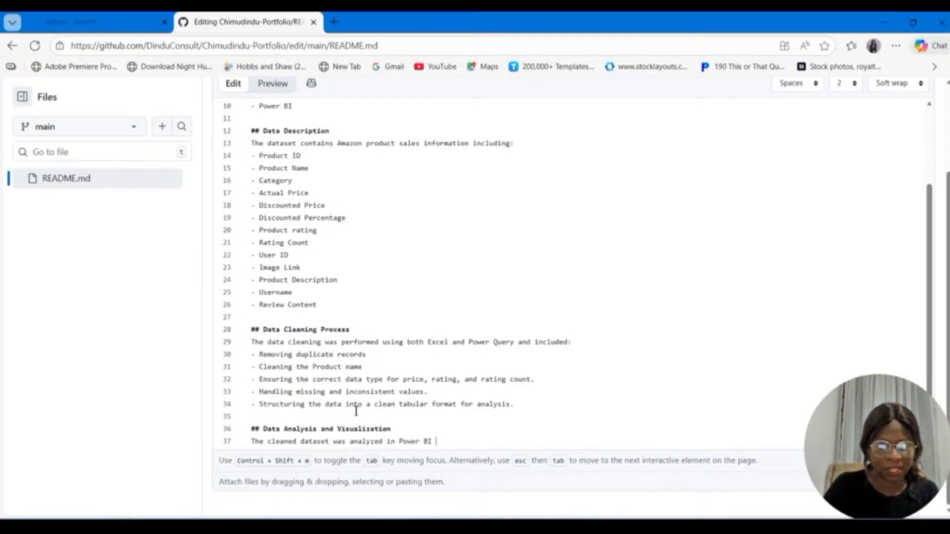
{"action": "type", "text": "using an inc"}
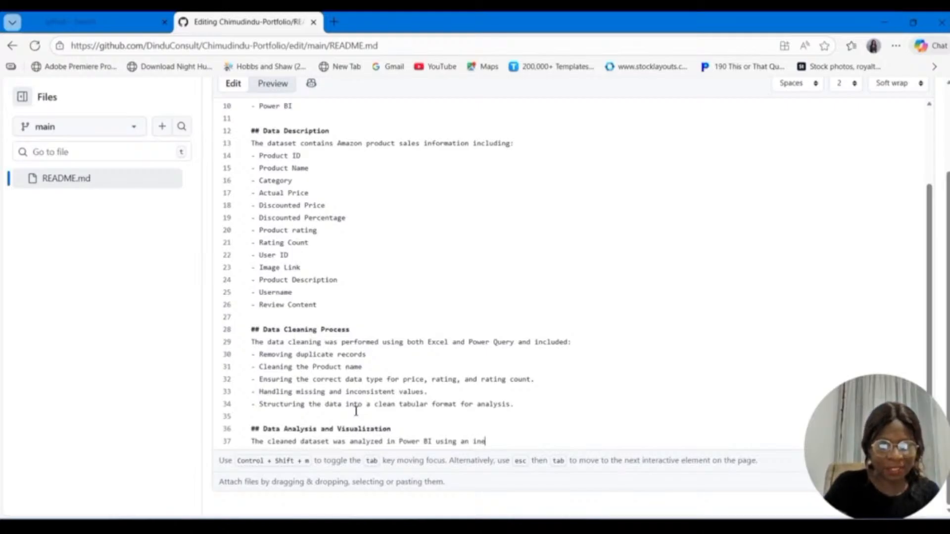
{"action": "key", "text": "BackSpace"}
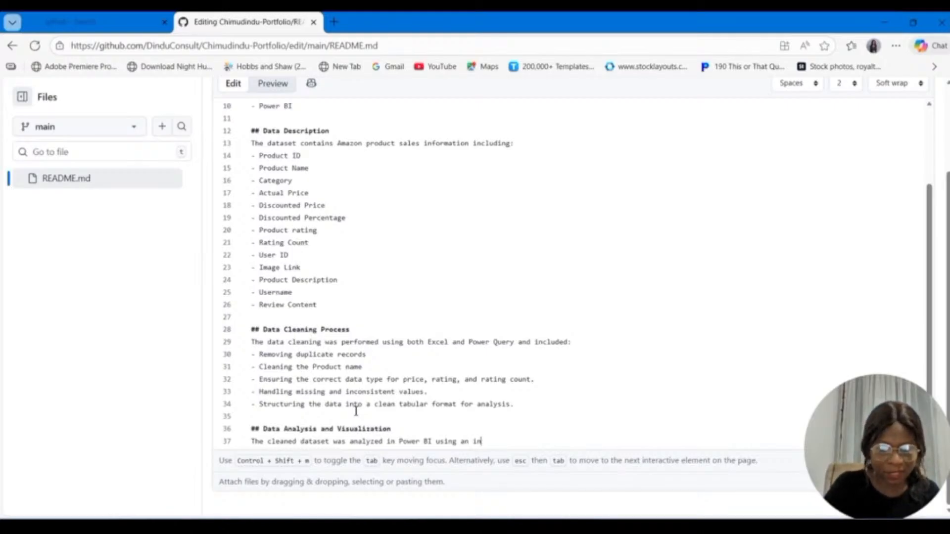
{"action": "type", "text": "teracti"}
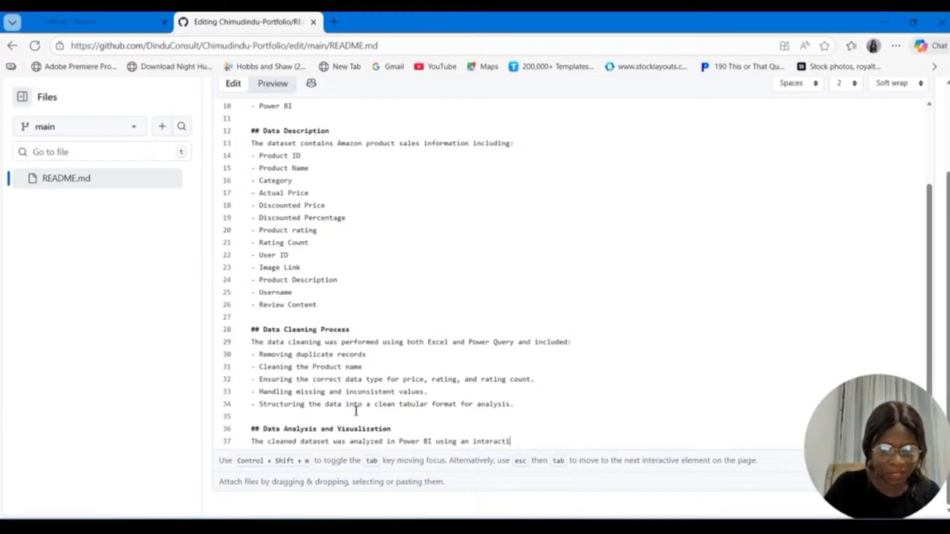
{"action": "type", "text": "ve"}
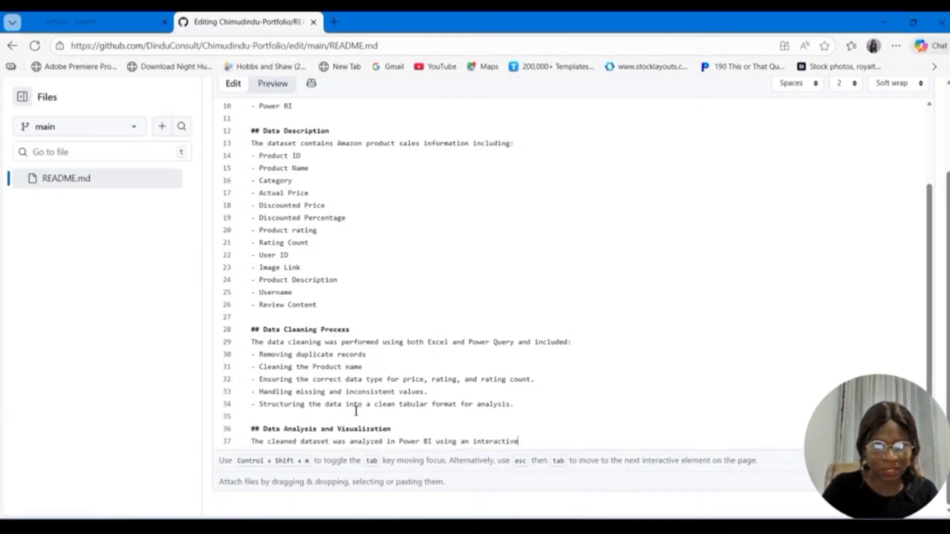
{"action": "type", "text": " da"}
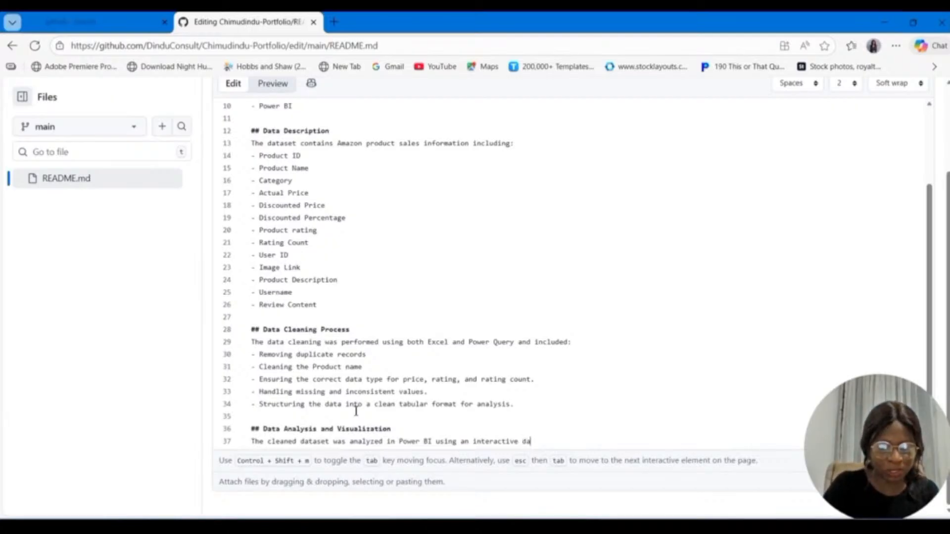
{"action": "type", "text": "shboard"}
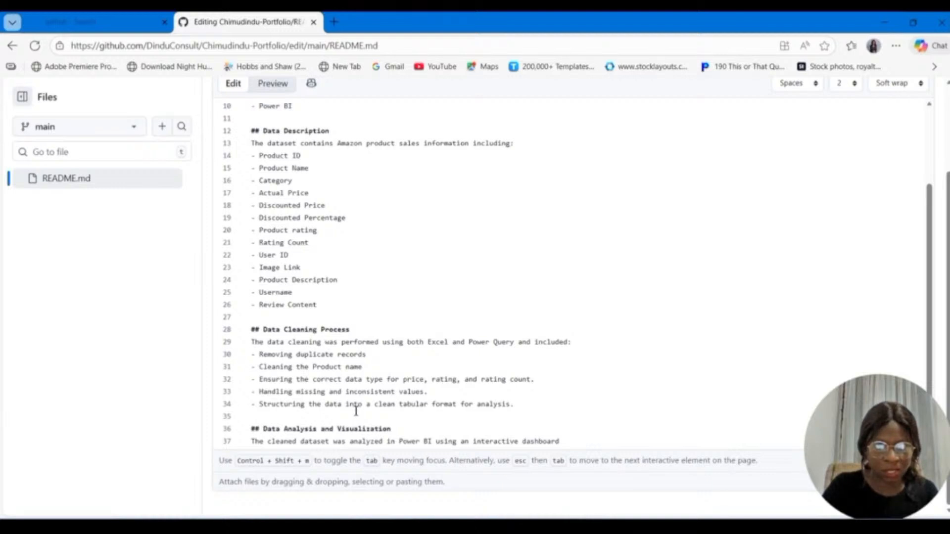
{"action": "type", "text": " to"}
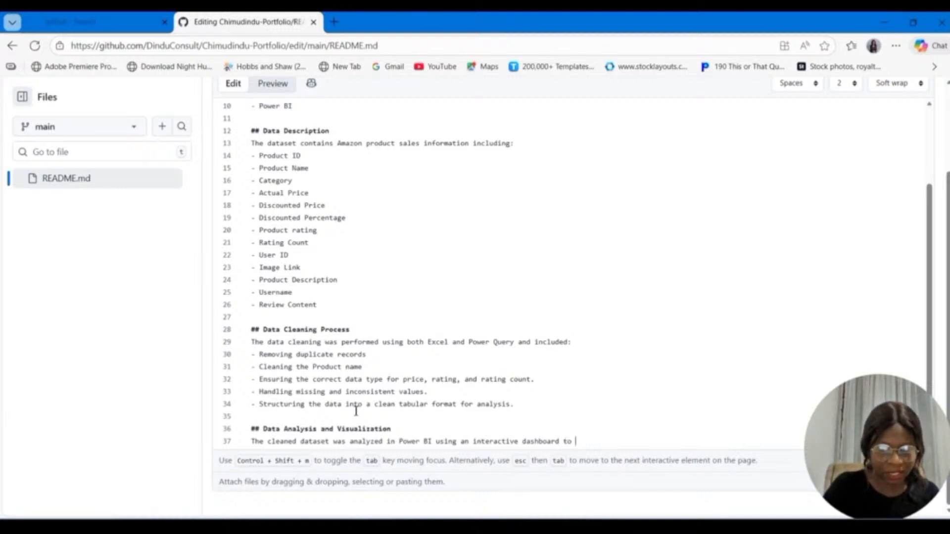
{"action": "type", "text": " visua"}
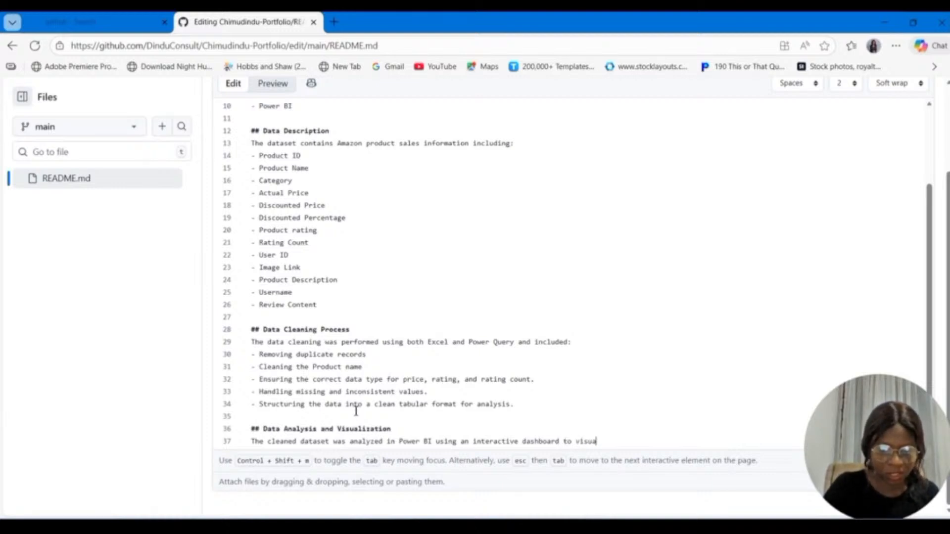
{"action": "type", "text": "lize"}
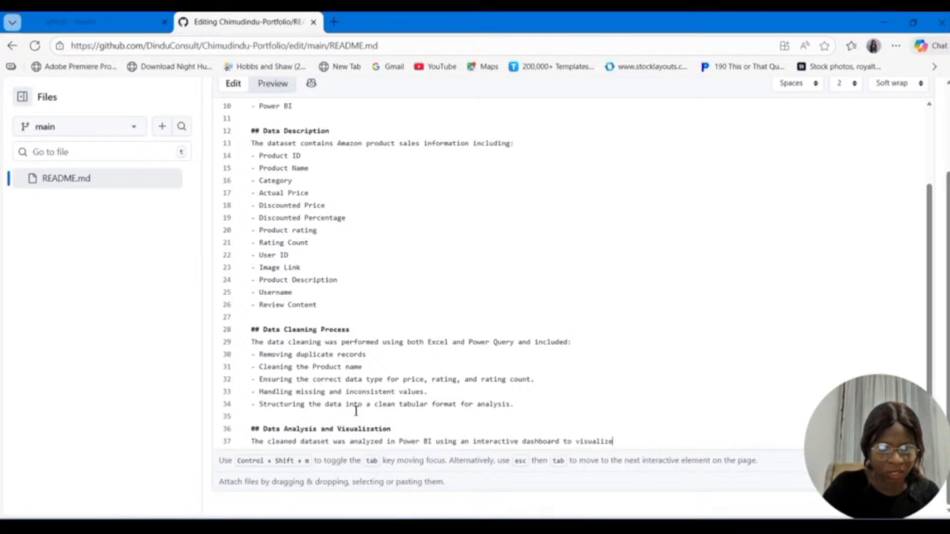
{"action": "type", "text": ":"}
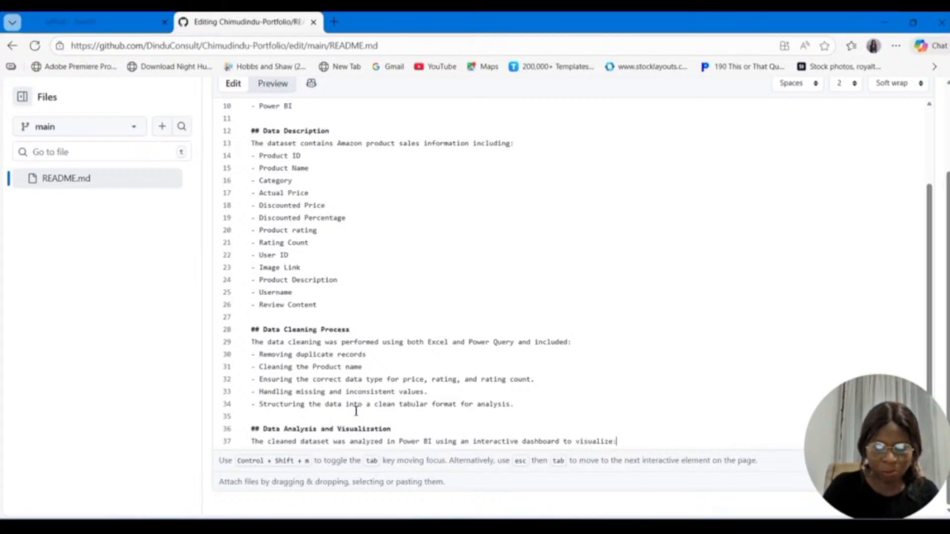
Step: Start a bullet list below the Data Analysis and Visualization intro line with the item "Total Items"
{"action": "key", "text": "Return"}
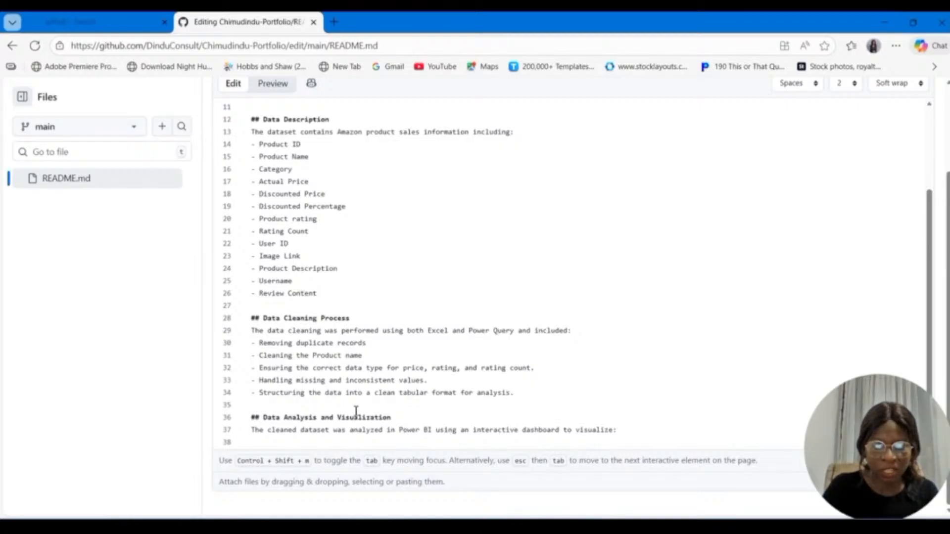
{"action": "type", "text": "-"}
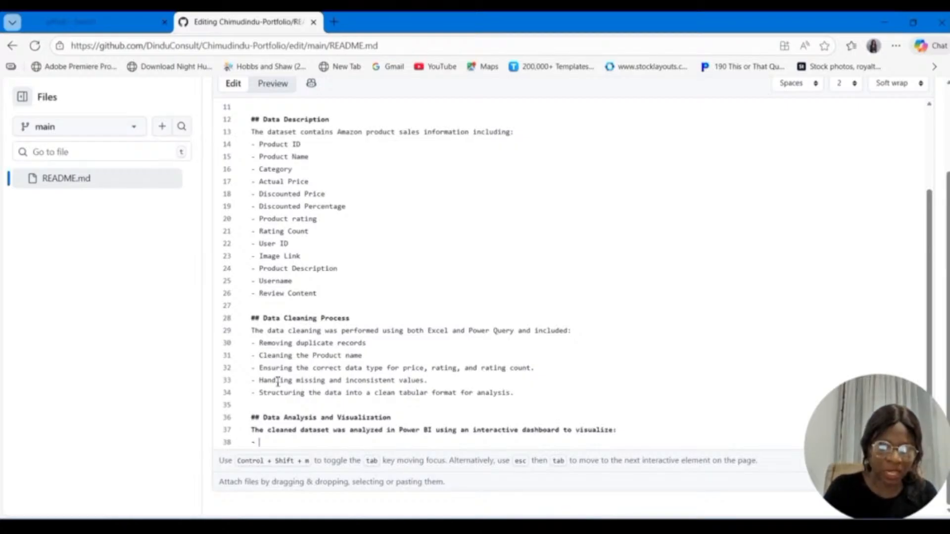
{"action": "type", "text": " Total "}
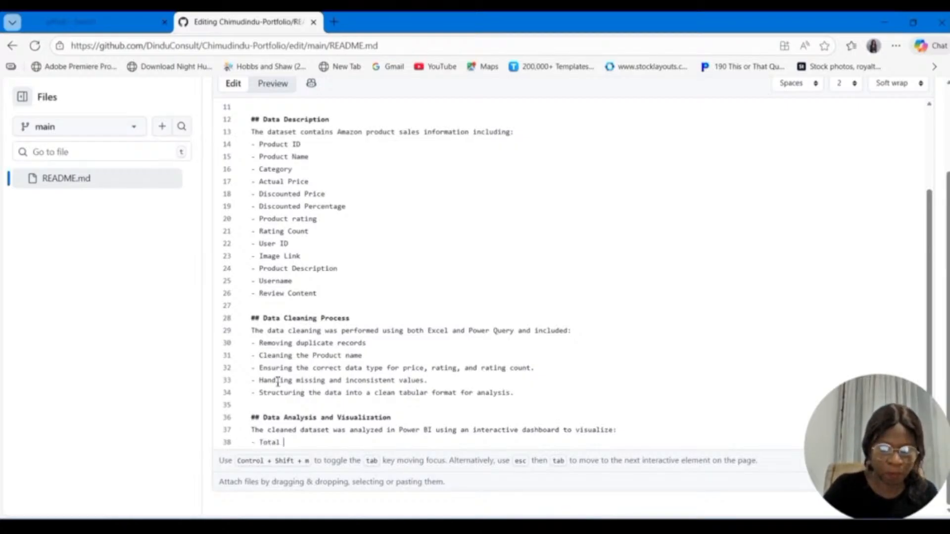
{"action": "type", "text": "Items"}
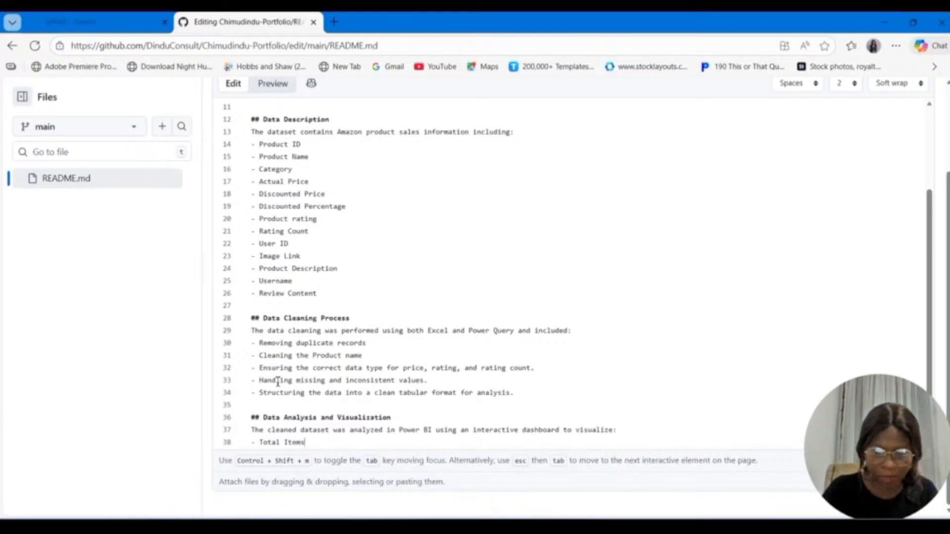
Step: Add the bullet item "Total rating count" below "Total Items"
{"action": "key", "text": "Return"}
{"action": "type", "text": "Total"}
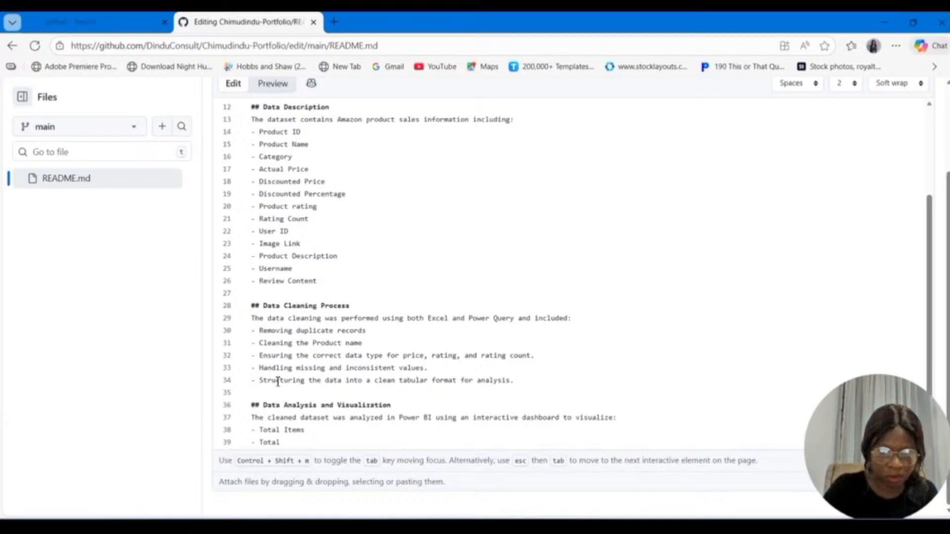
{"action": "type", "text": " ratin"}
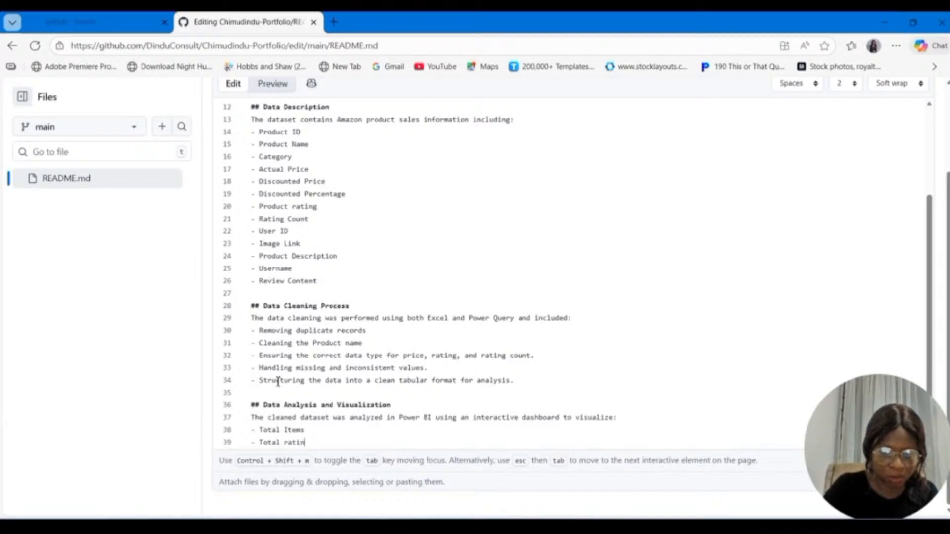
{"action": "type", "text": "g count"}
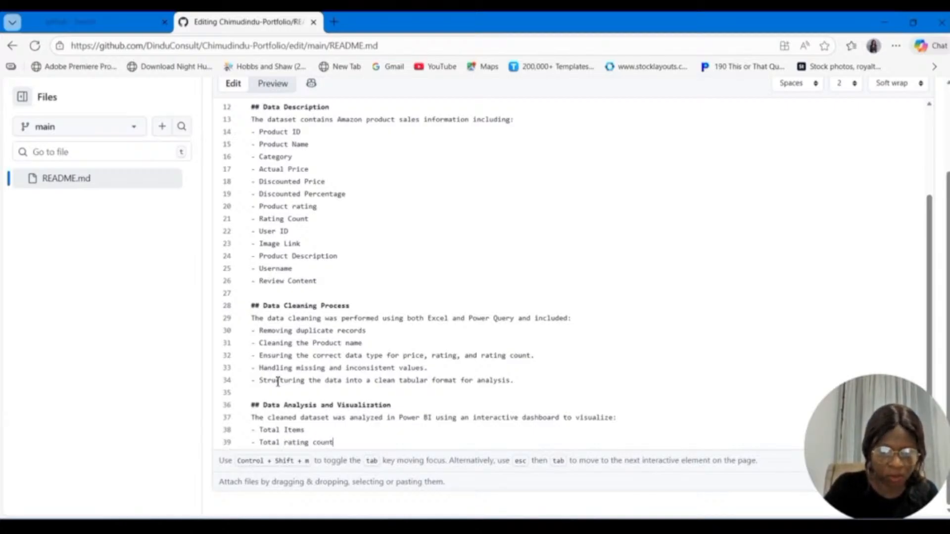
Step: Add the bullet item "Discounted Value" below "Total rating count" in the Data Analysis and Visualization list
{"action": "key", "text": "Return"}
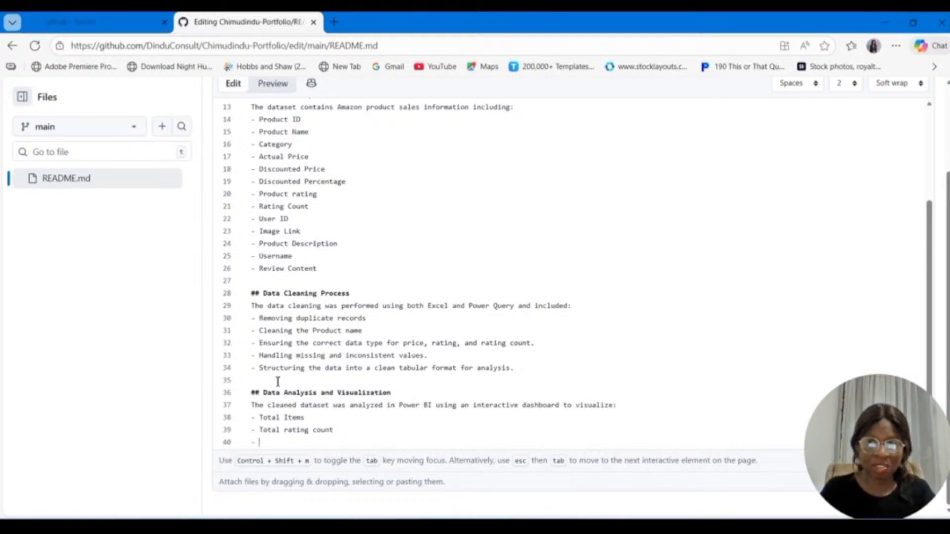
{"action": "type", "text": "Dis"}
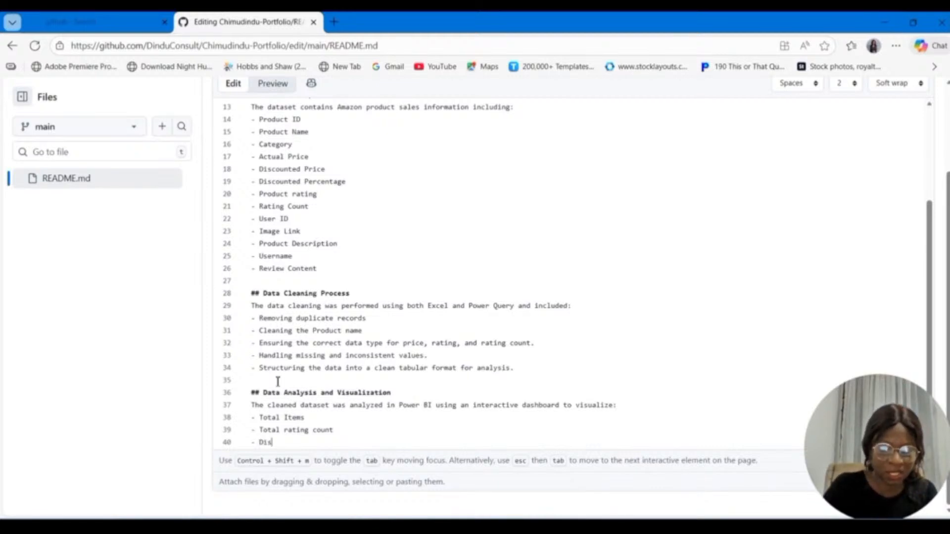
{"action": "type", "text": "counted"}
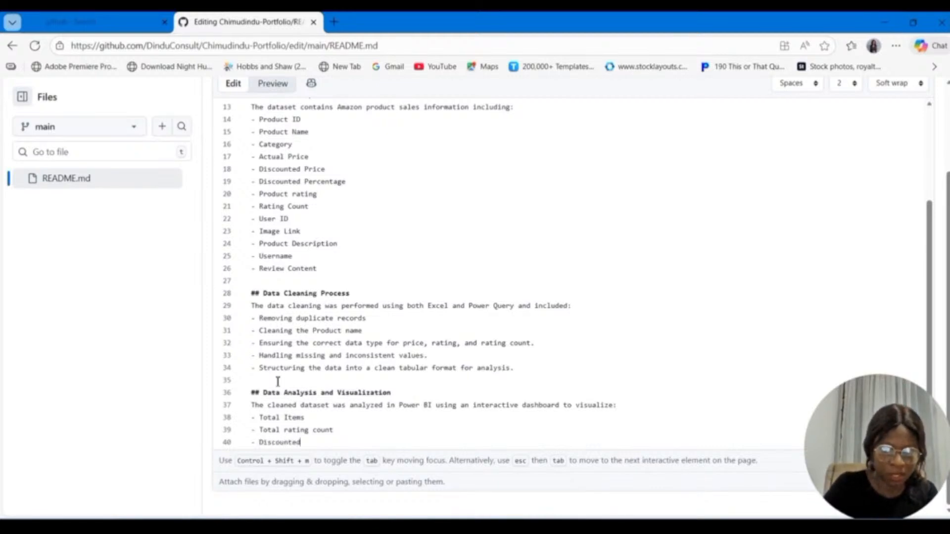
{"action": "type", "text": " Value "}
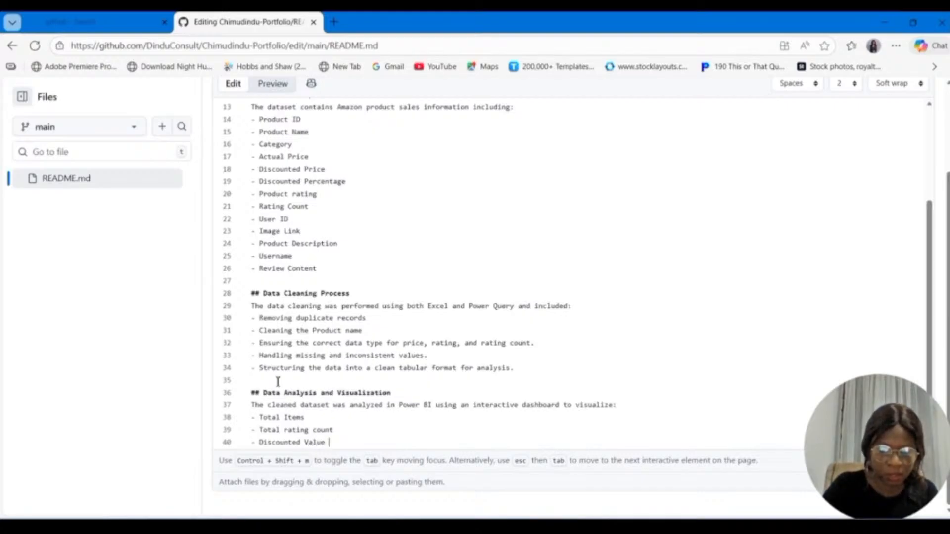
{"action": "type", "text": "and Ave"}
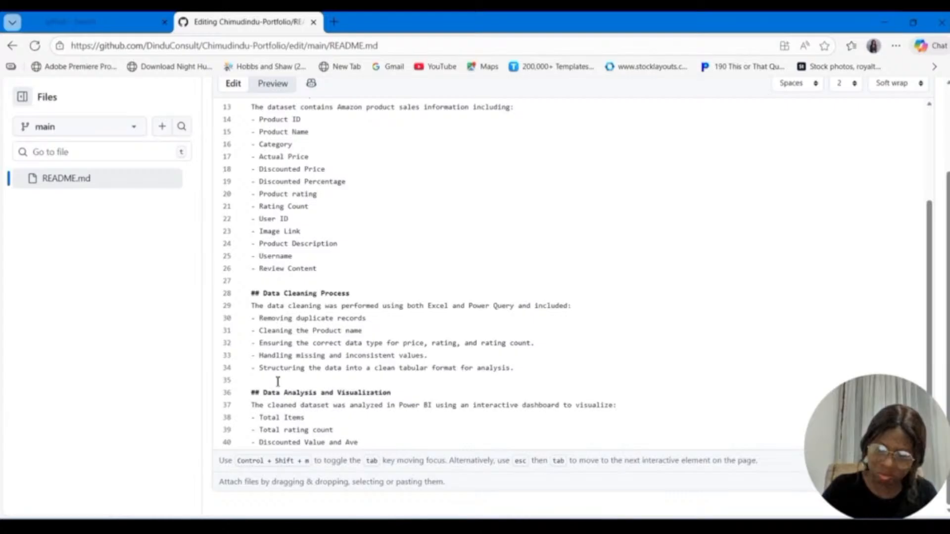
{"action": "key", "text": "BackSpace"}
{"action": "key", "text": "BackSpace"}
{"action": "key", "text": "BackSpace"}
{"action": "key", "text": "BackSpace"}
{"action": "key", "text": "BackSpace"}
{"action": "key", "text": "BackSpace"}
{"action": "key", "text": "BackSpace"}
{"action": "key", "text": "BackSpace"}
Step: Add the bullet item "Average Discount Percentage" below "Discounted Value"
{"action": "key", "text": "Return"}
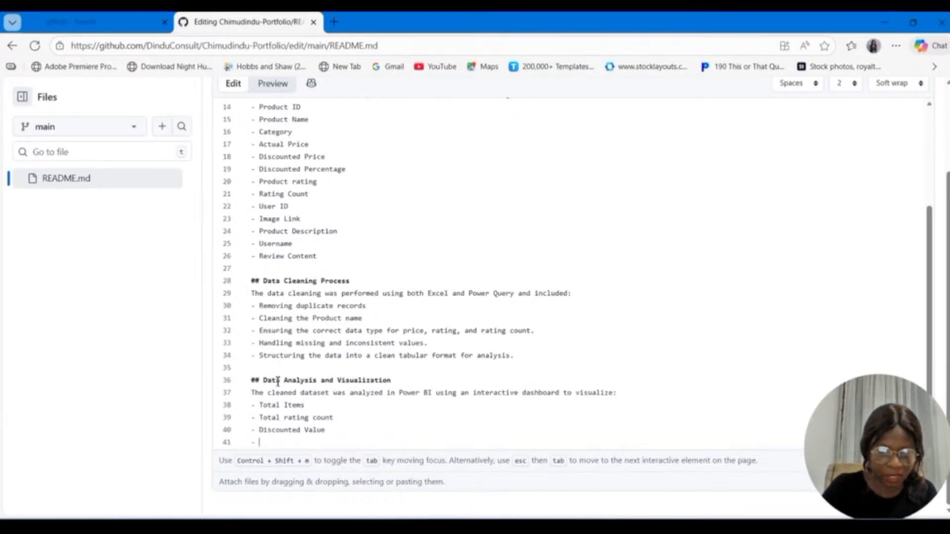
{"action": "type", "text": "Averag"}
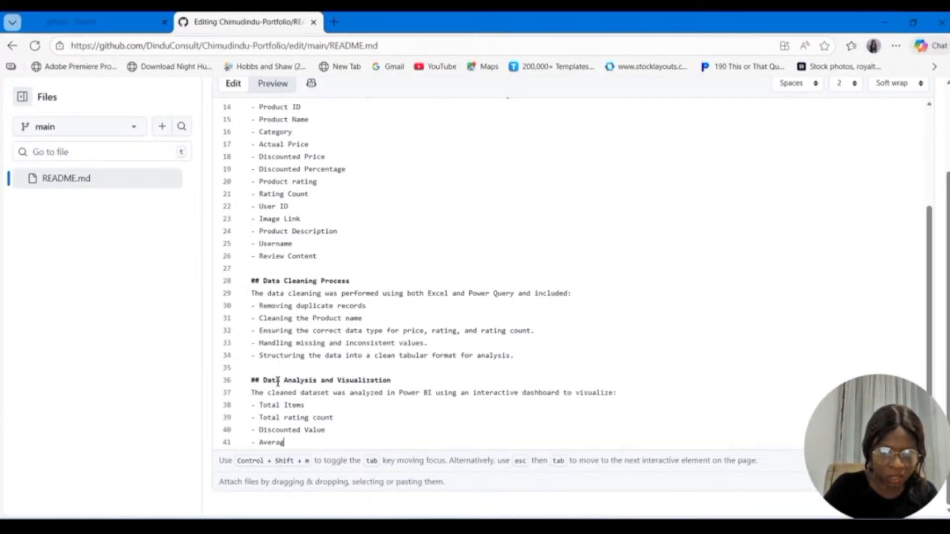
{"action": "type", "text": "e Discount"}
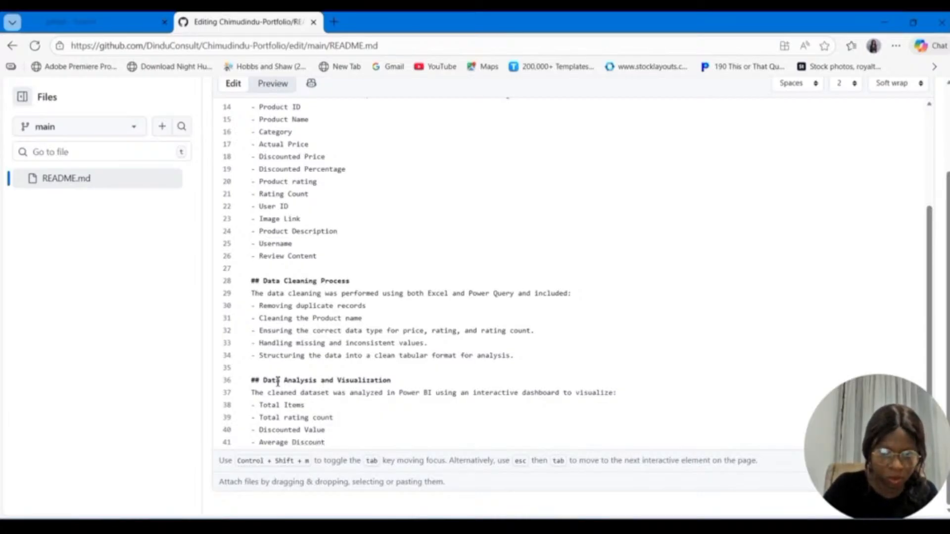
{"action": "type", "text": " Perce"}
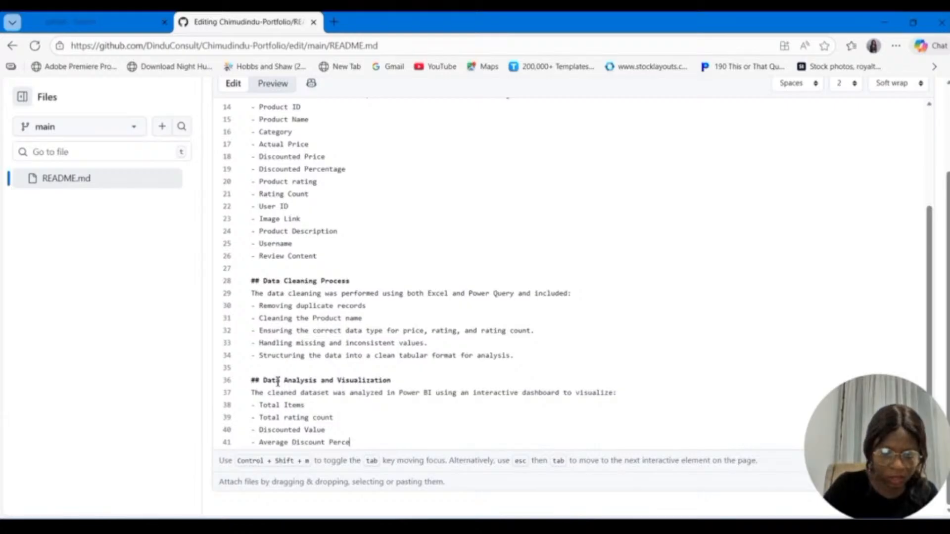
{"action": "type", "text": "ntage"}
Step: Add the bullet item "Rating Distribution accross all products" below "Average Discount Percentage"
{"action": "key", "text": "Return"}
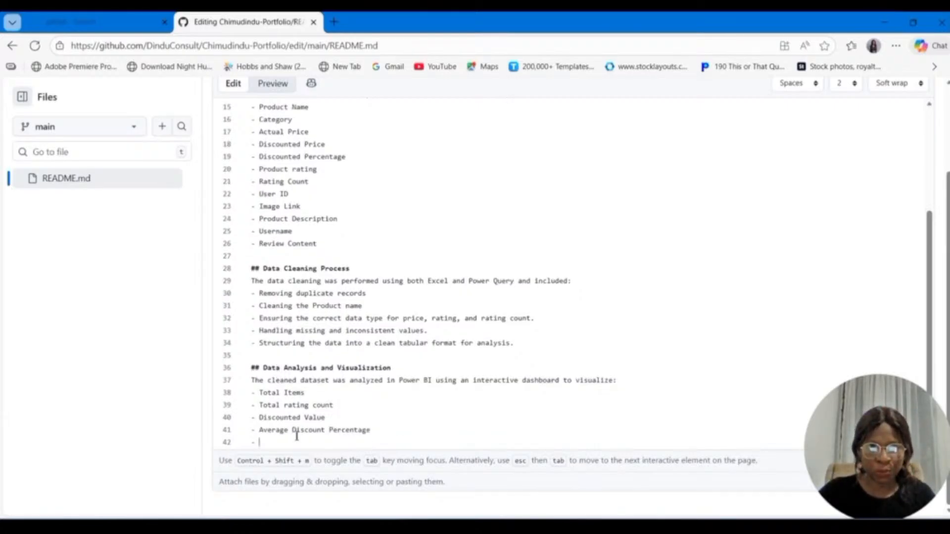
{"action": "type", "text": "Rat"}
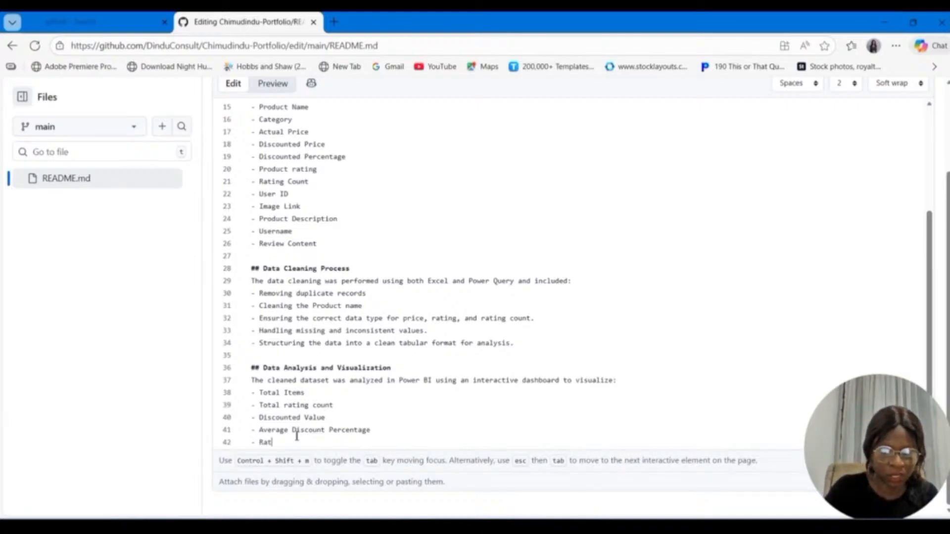
{"action": "type", "text": "ing D"}
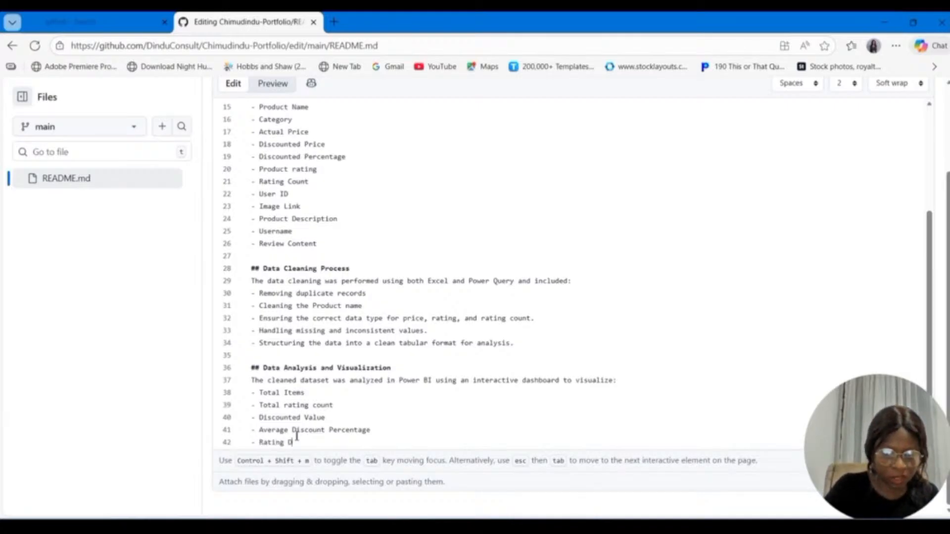
{"action": "type", "text": "istr"}
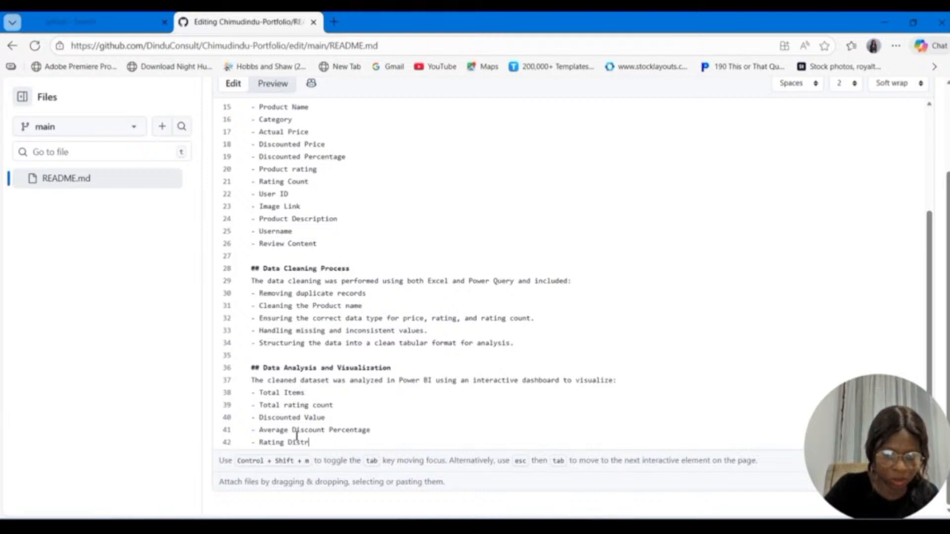
{"action": "type", "text": "ibution"}
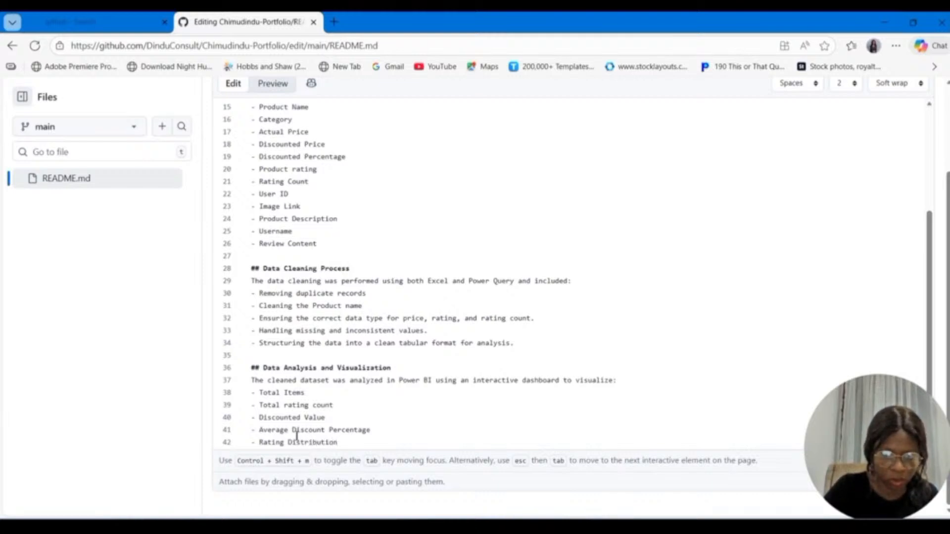
{"action": "type", "text": " acros"}
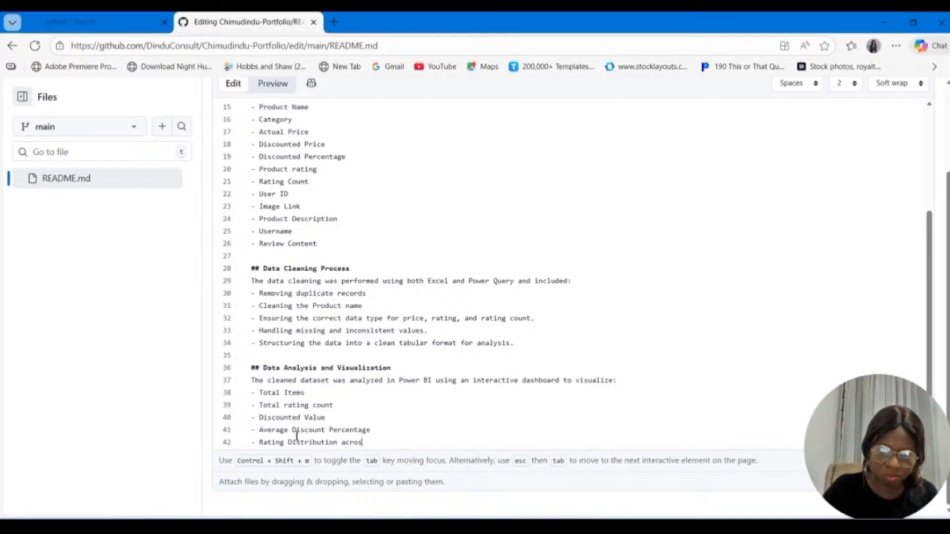
{"action": "key", "text": "BackSpace"}
{"action": "key", "text": "BackSpace"}
{"action": "key", "text": "BackSpace"}
{"action": "type", "text": "cr"}
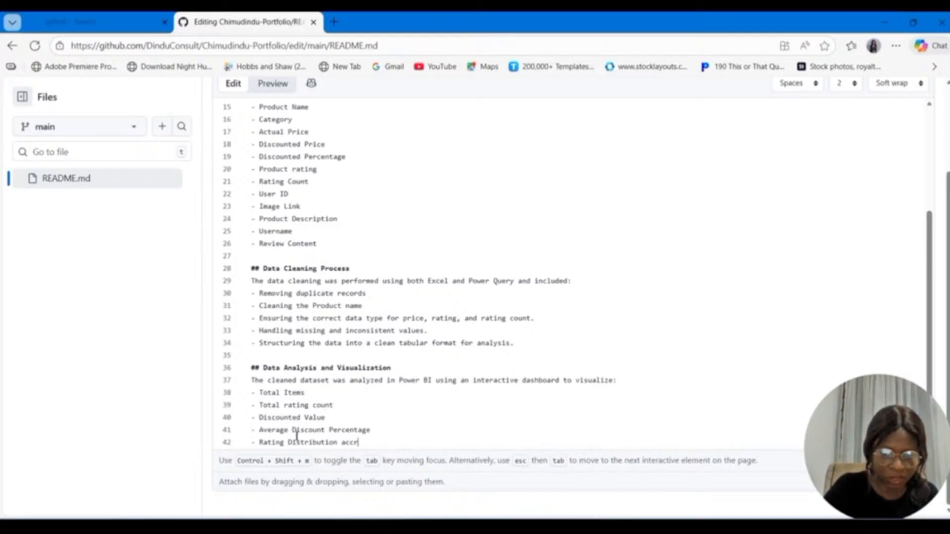
{"action": "type", "text": "oss all p"}
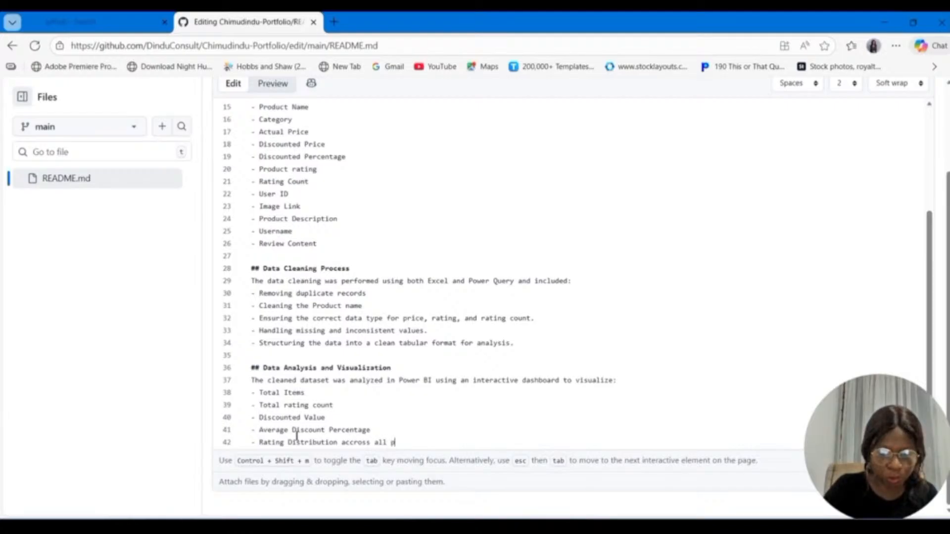
{"action": "type", "text": "roduct"}
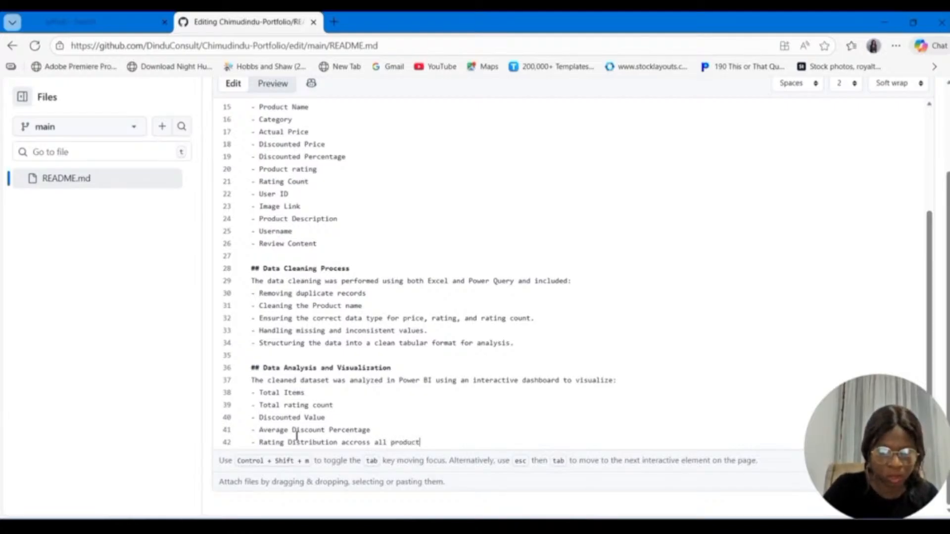
{"action": "type", "text": "s"}
Step: Add the bullet item "Top-Rated Products" below the rating distribution item
{"action": "key", "text": "Return"}
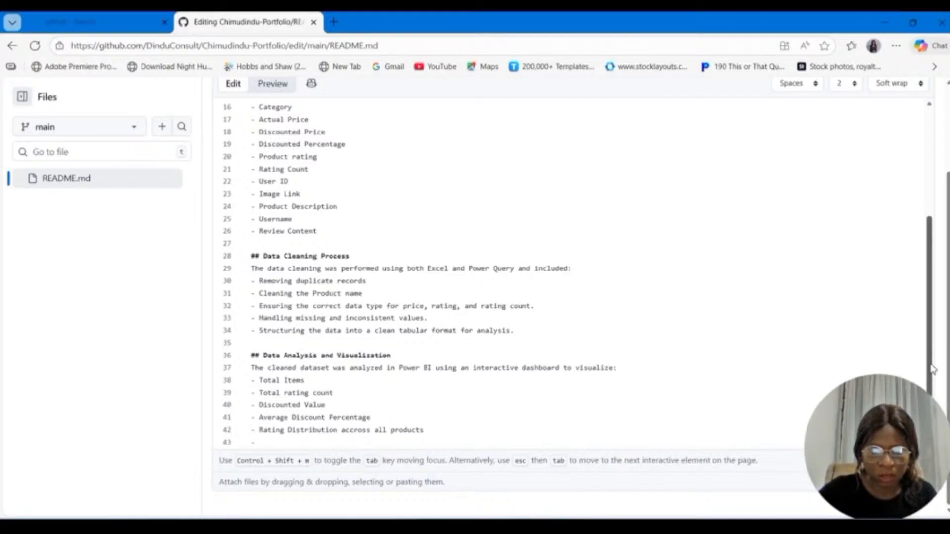
{"action": "scroll", "coordinate": [932, 370], "scroll_direction": "down", "scroll_amount": 1}
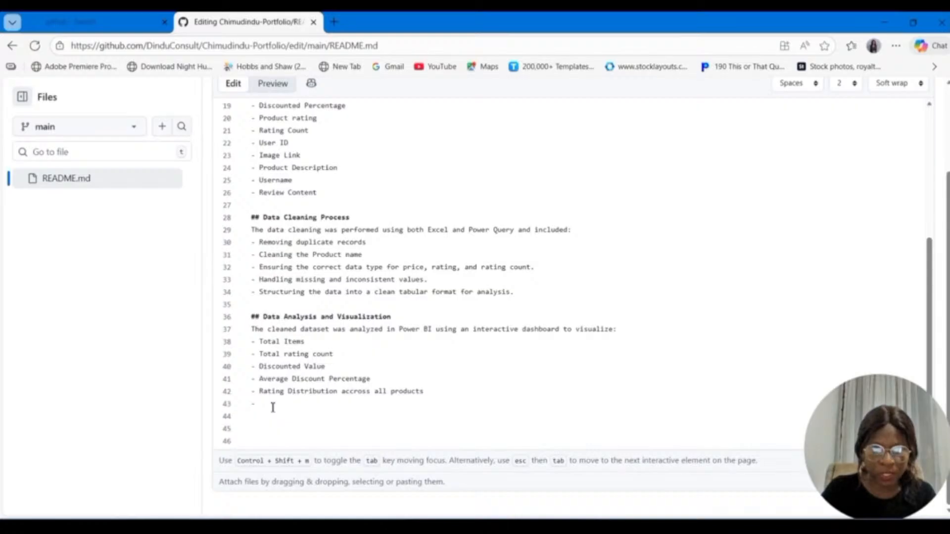
{"action": "type", "text": "Top"}
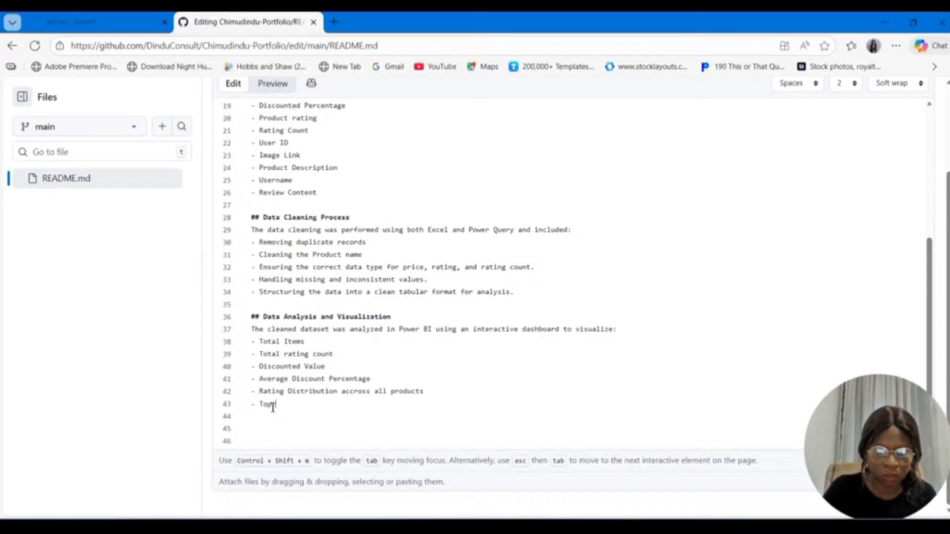
{"action": "type", "text": " Rated"}
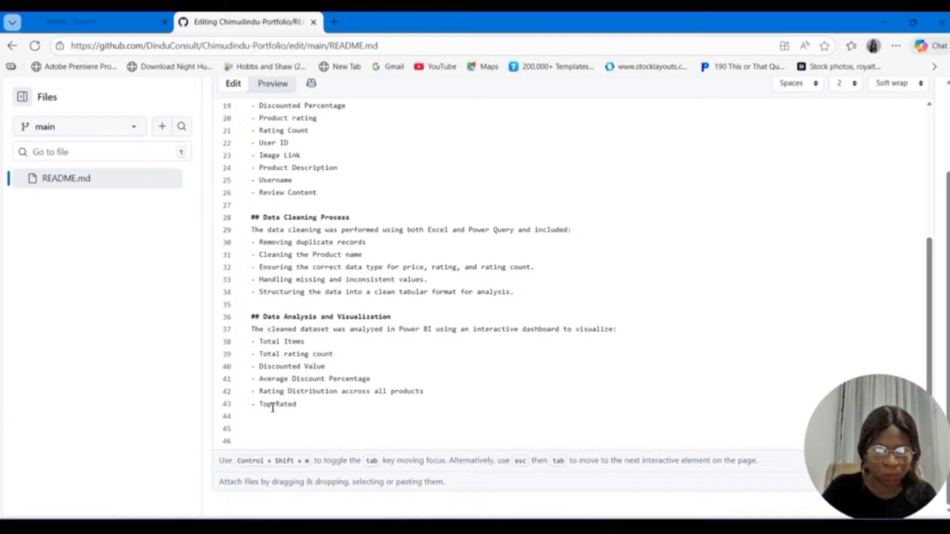
{"action": "type", "text": " Product"}
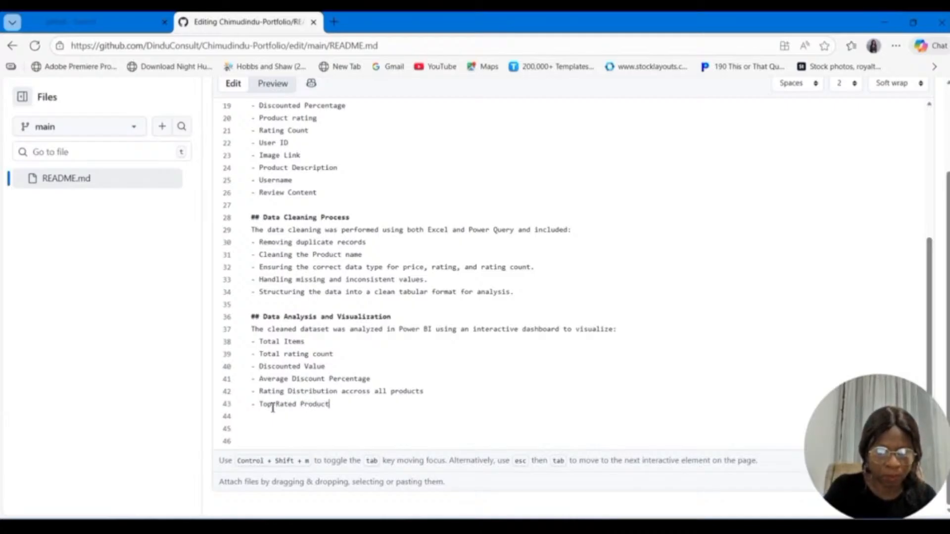
{"action": "type", "text": "s"}
Step: Add the bullet item "Products with the highest rating count" below "Top-Rated Products"
{"action": "key", "text": "Return"}
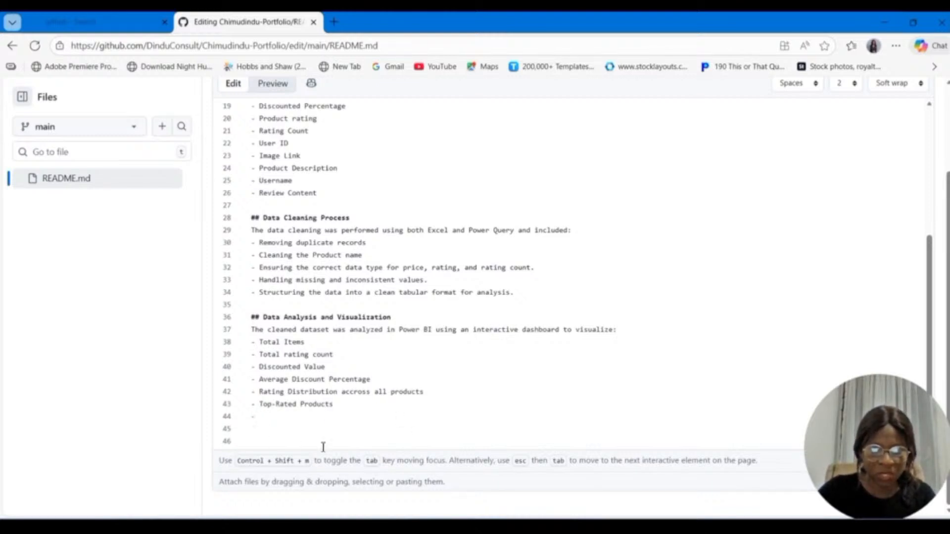
{"action": "type", "text": "P"}
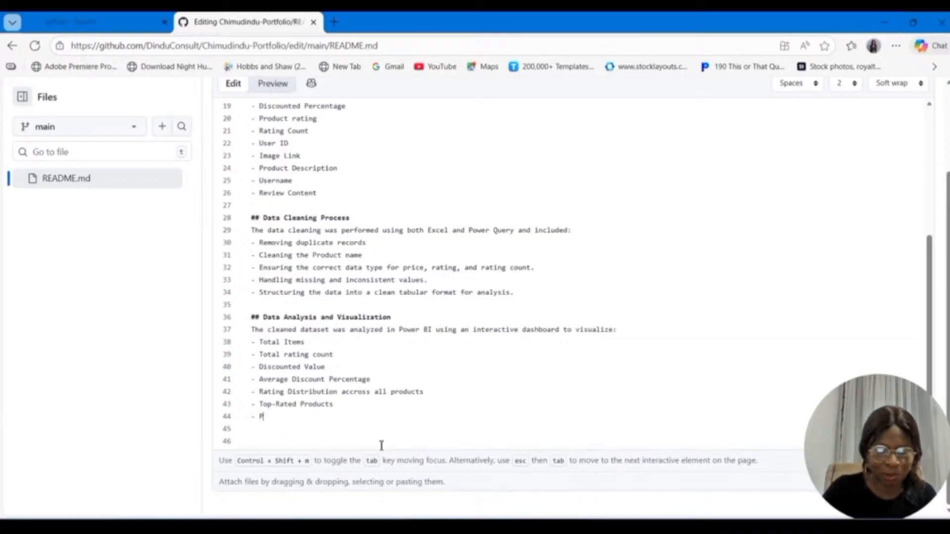
{"action": "type", "text": "roducts with"}
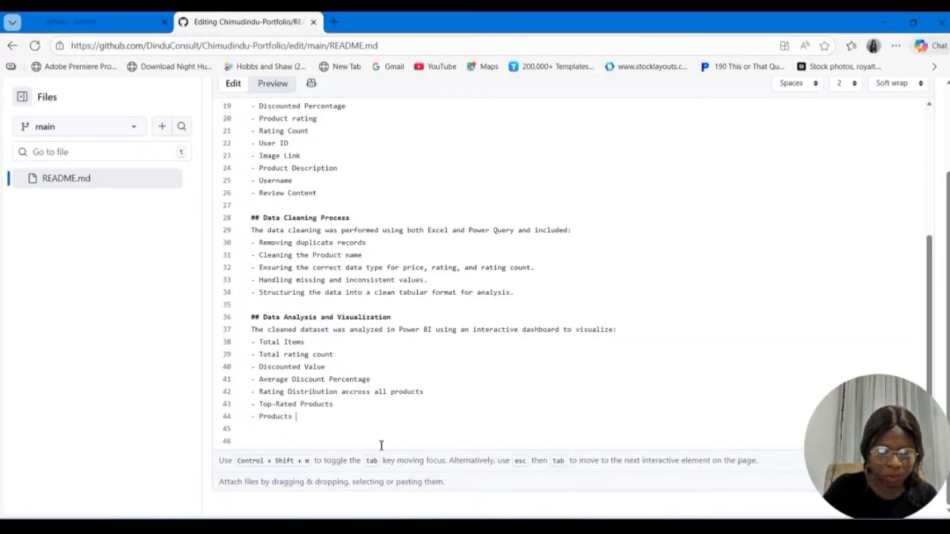
{"action": "type", "text": "e hi"}
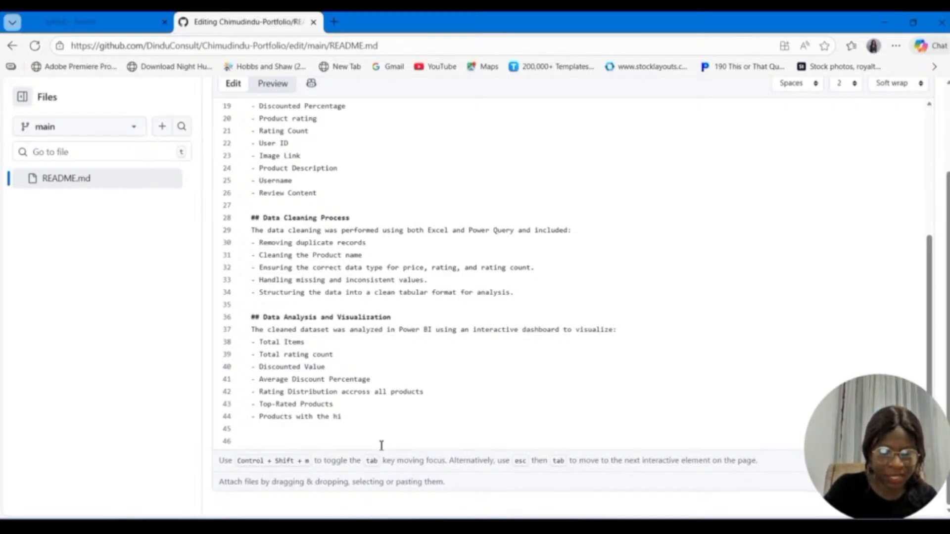
{"action": "type", "text": "ghest rating"}
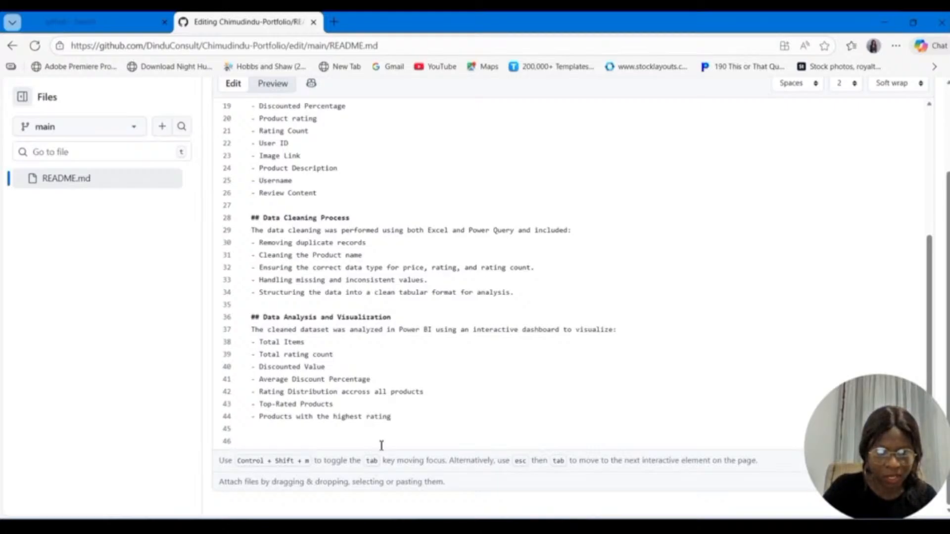
{"action": "type", "text": " count"}
Step: Add the bullet item "Sentiment Score distribution from customer reviews" below the highest rating count item
{"action": "key", "text": "Return"}
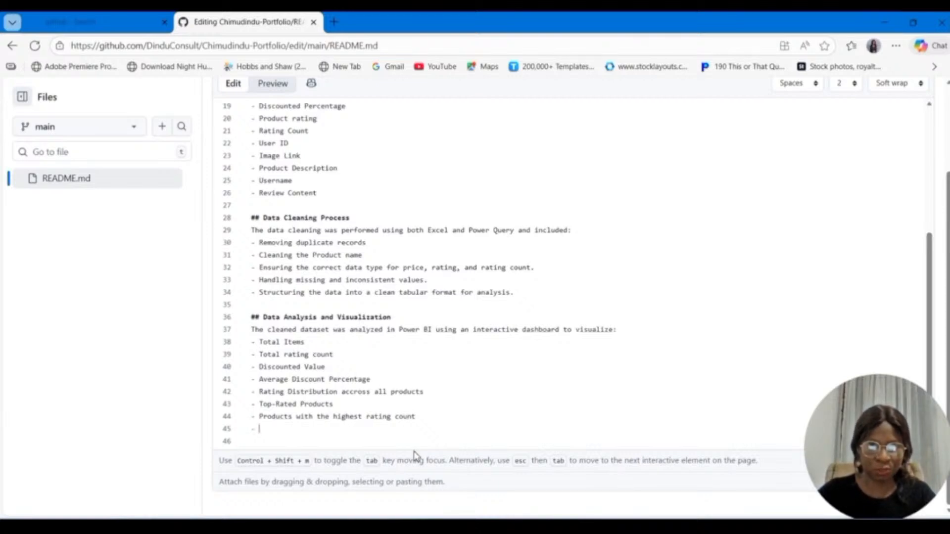
{"action": "type", "text": "Se"}
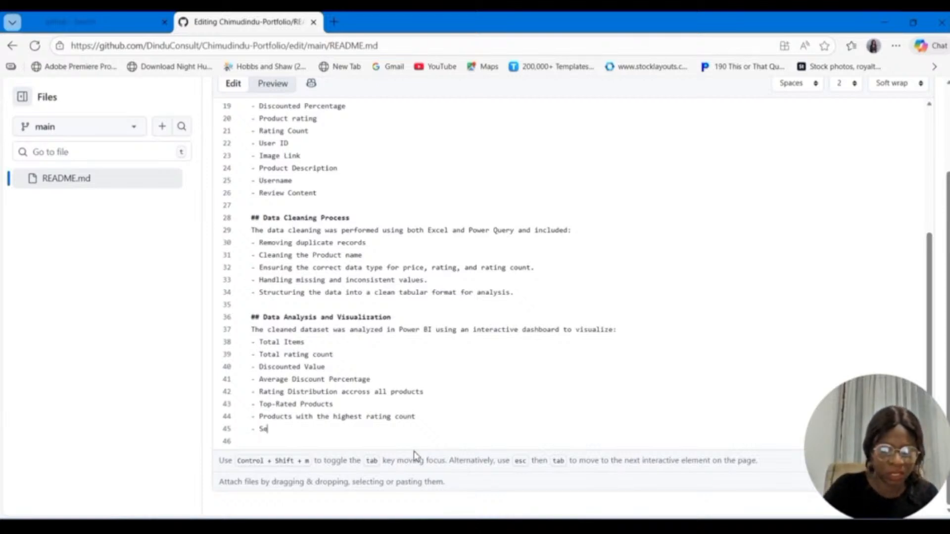
{"action": "type", "text": "ntiment"}
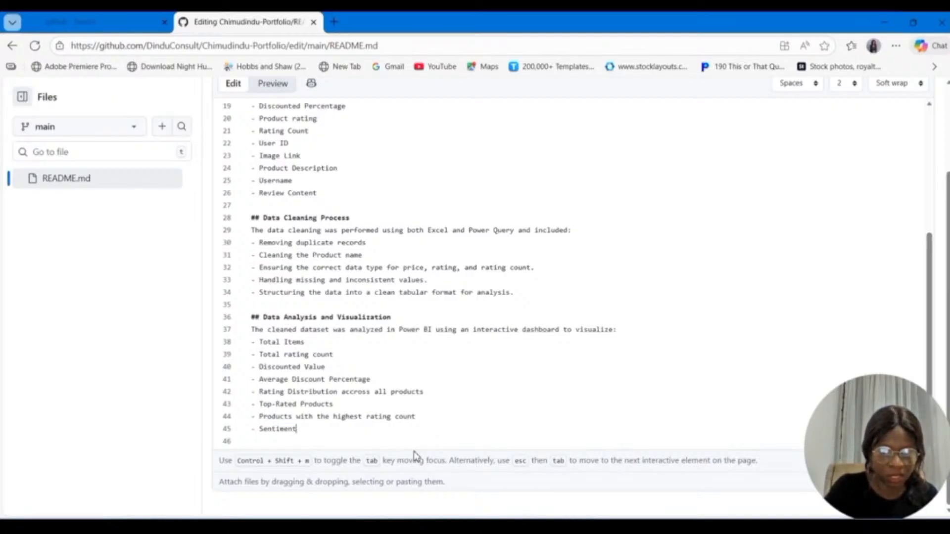
{"action": "type", "text": " Score distr"}
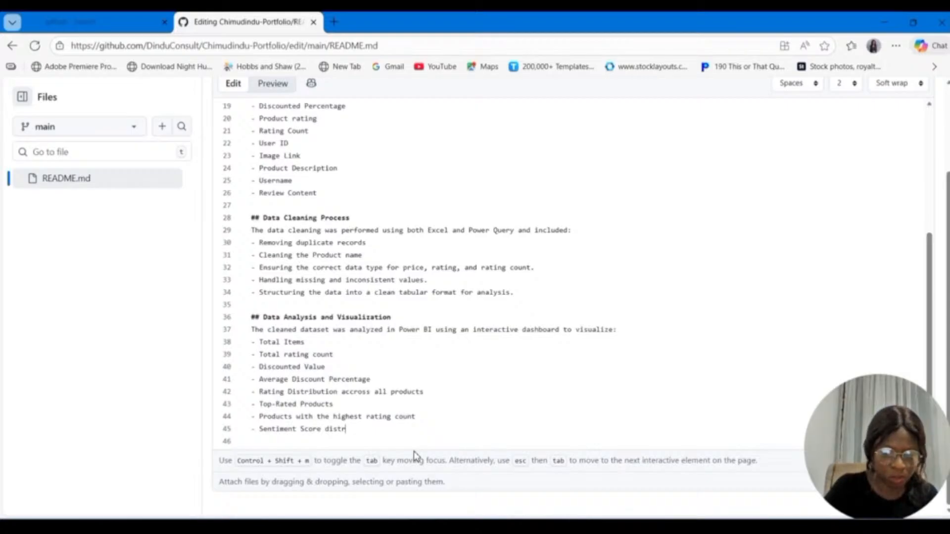
{"action": "type", "text": "ibution"}
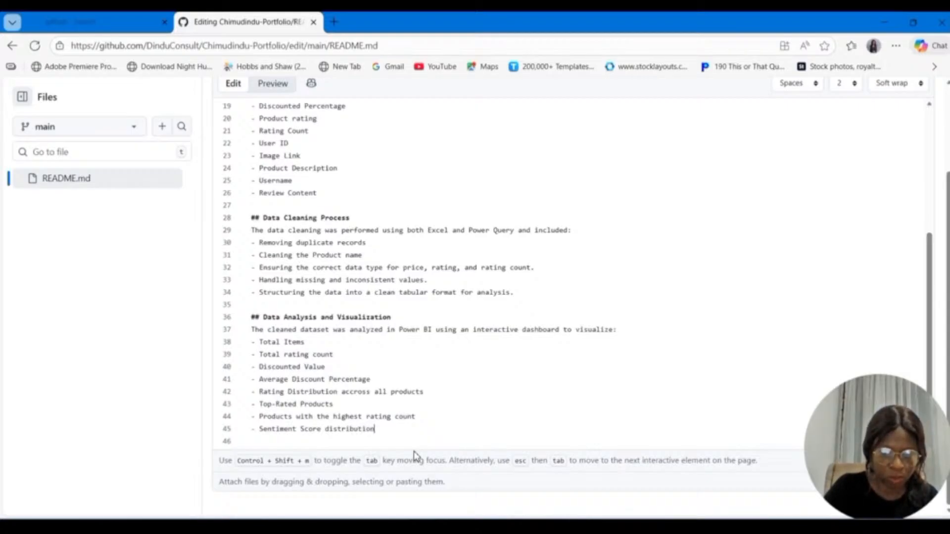
{"action": "type", "text": " from "}
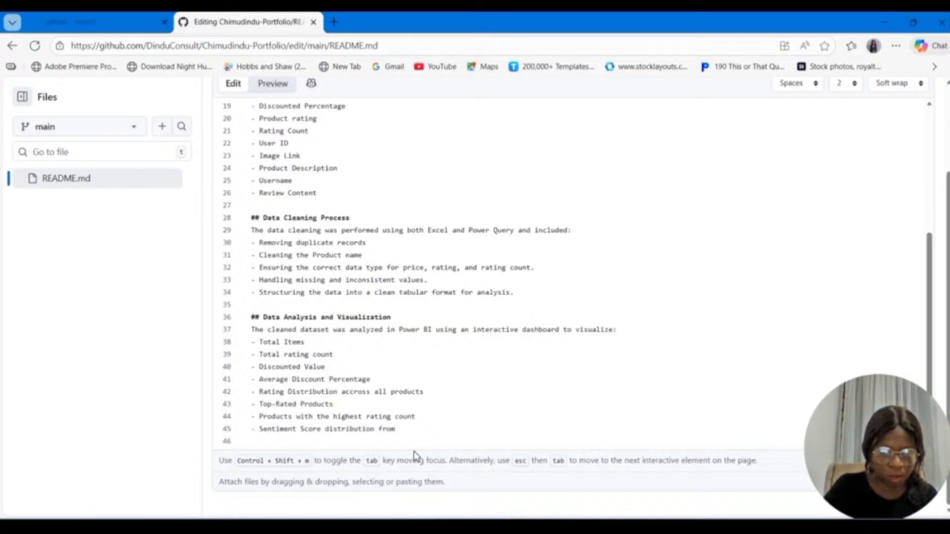
{"action": "type", "text": "custom"}
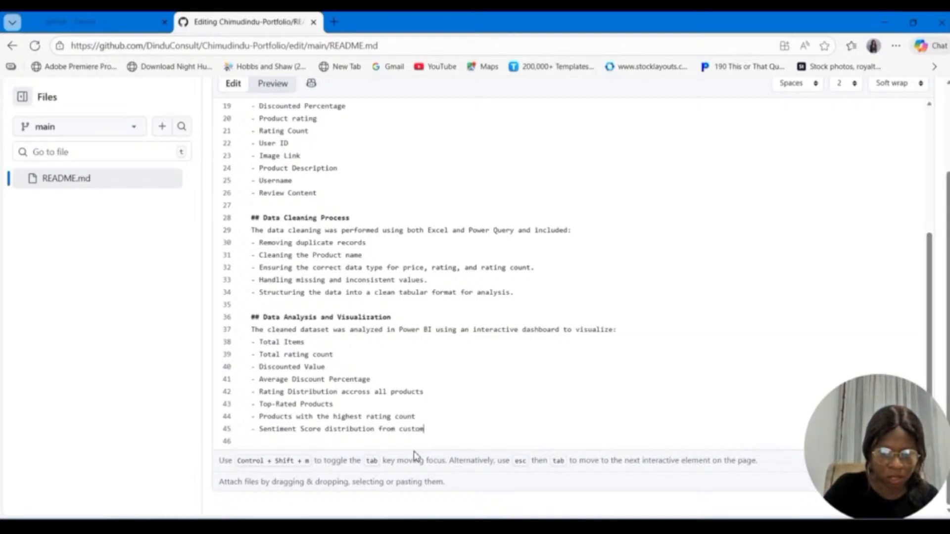
{"action": "type", "text": "er"}
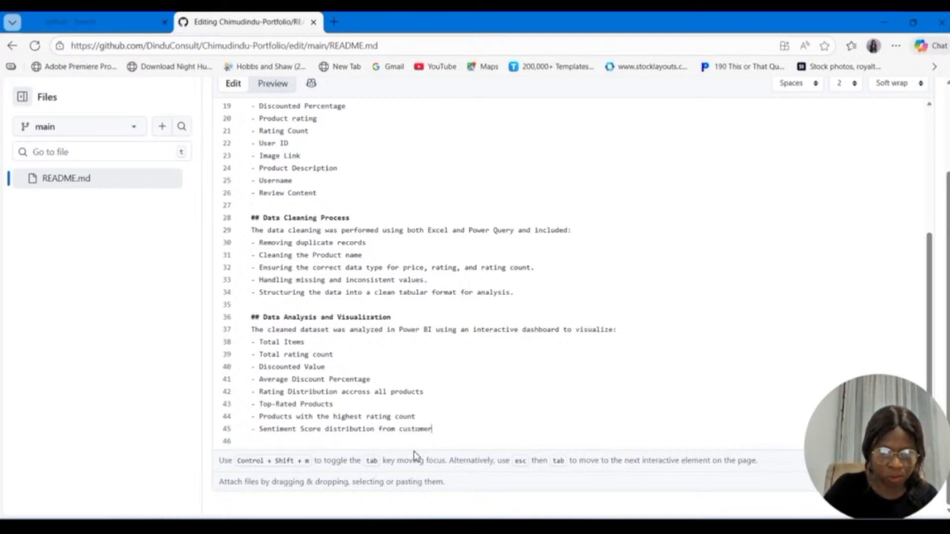
{"action": "type", "text": " revie"}
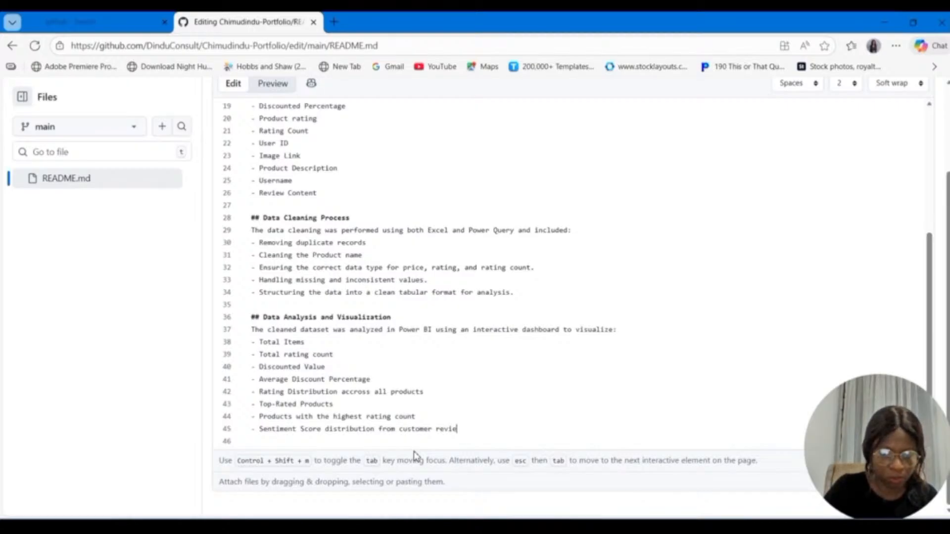
{"action": "type", "text": "ws"}
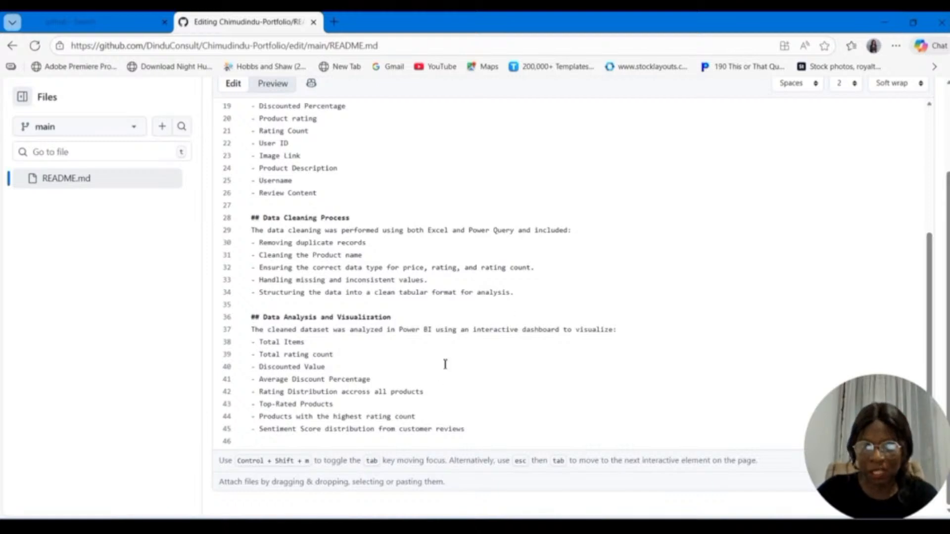
Step: Add the second-level Markdown heading "Key Insights" after a blank line below the Data Analysis and Visualization list
{"action": "key", "text": "Return"}
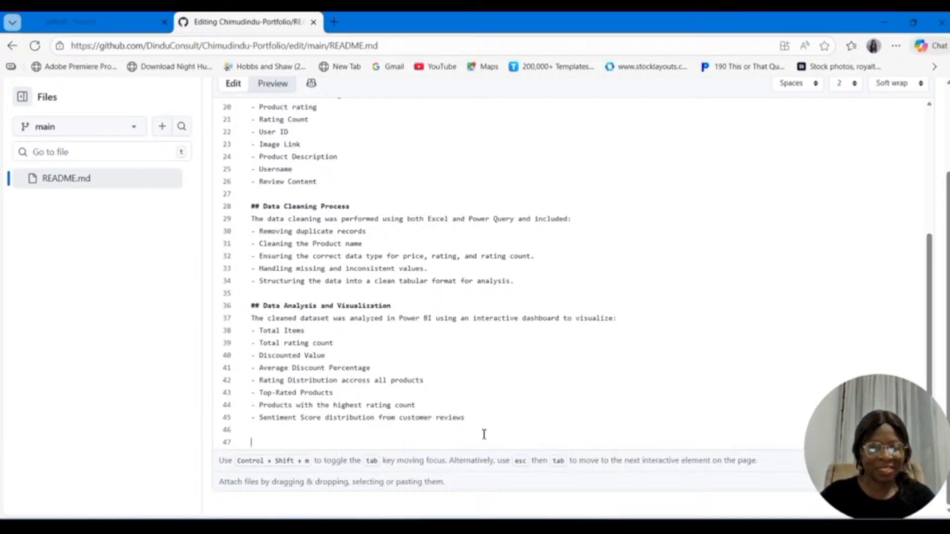
{"action": "type", "text": "##"}
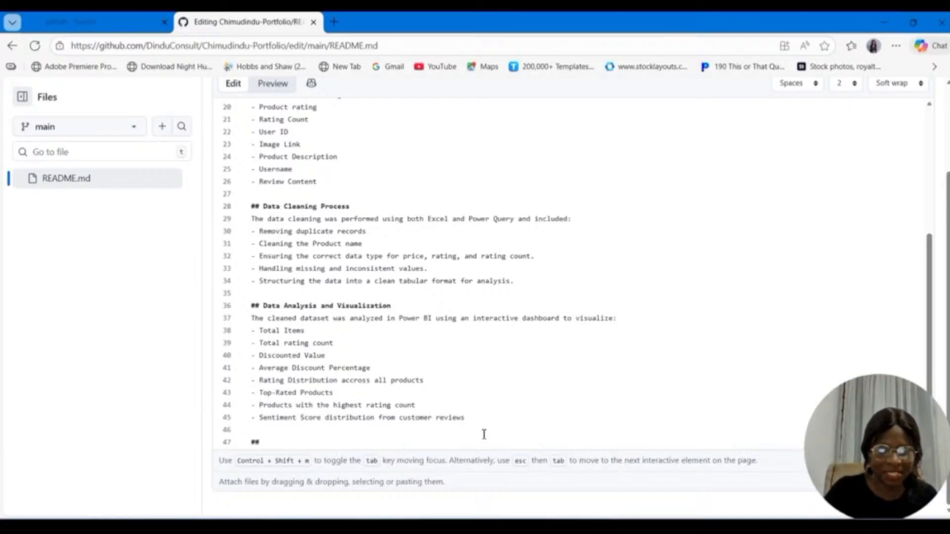
{"action": "type", "text": " Ke"}
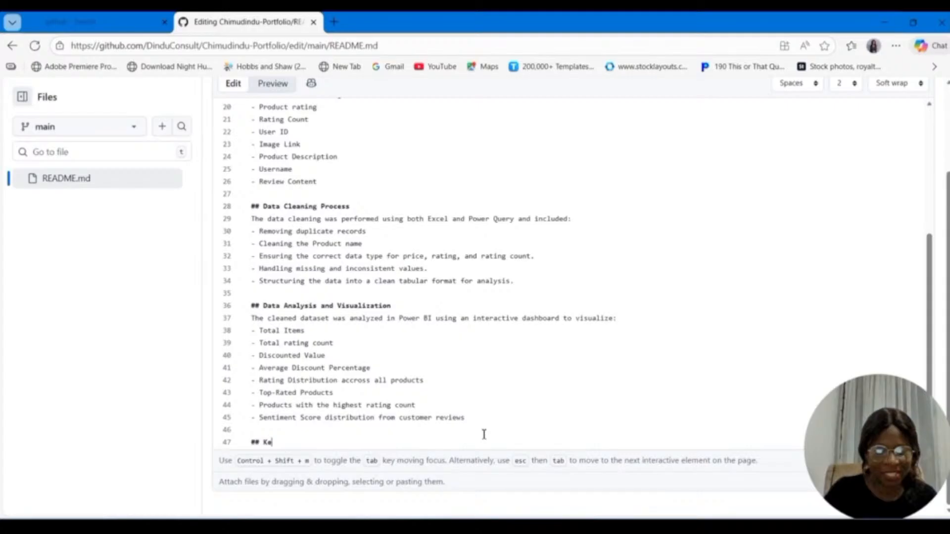
{"action": "type", "text": "y Insights"}
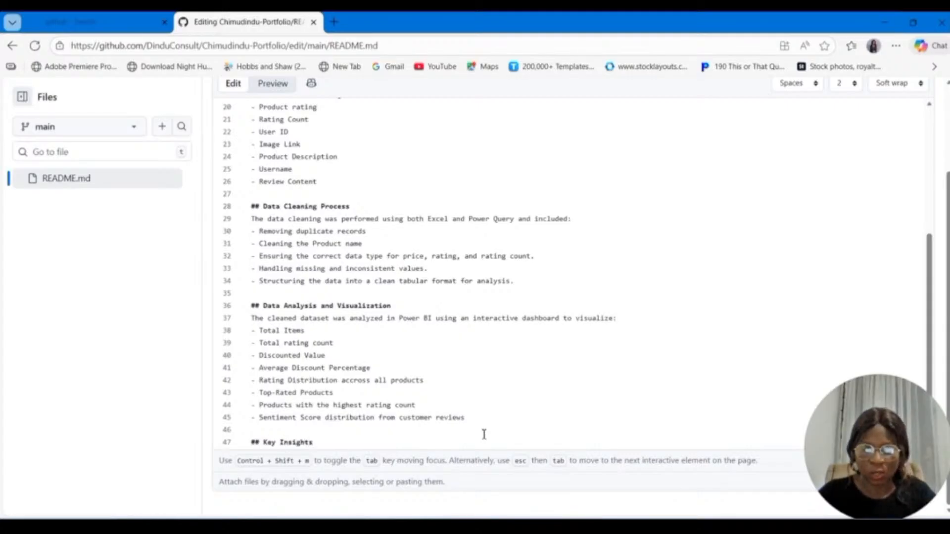
Step: Add the bullet item "Most products have ratings clustered between 4.0 and 4.5" under the Key Insights heading
{"action": "key", "text": "Return"}
{"action": "type", "text": "-"}
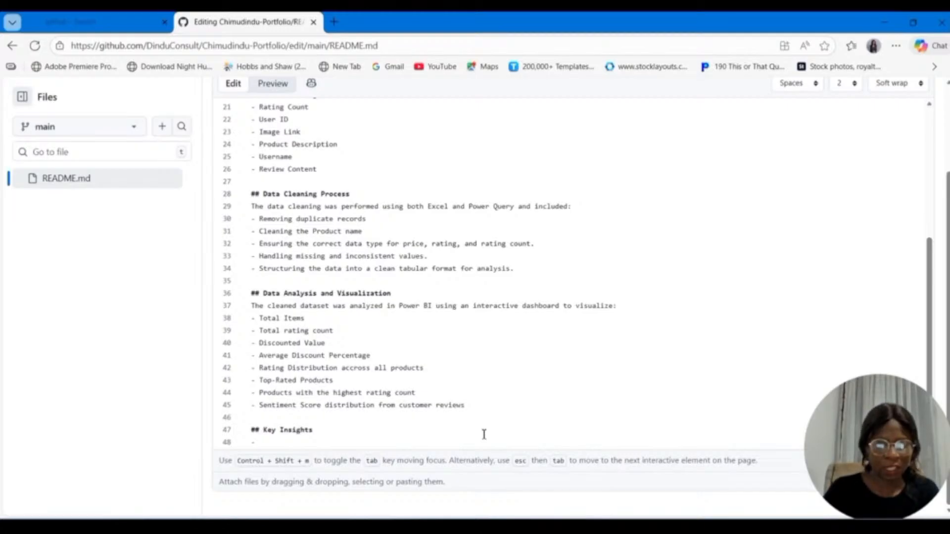
{"action": "type", "text": "Most"}
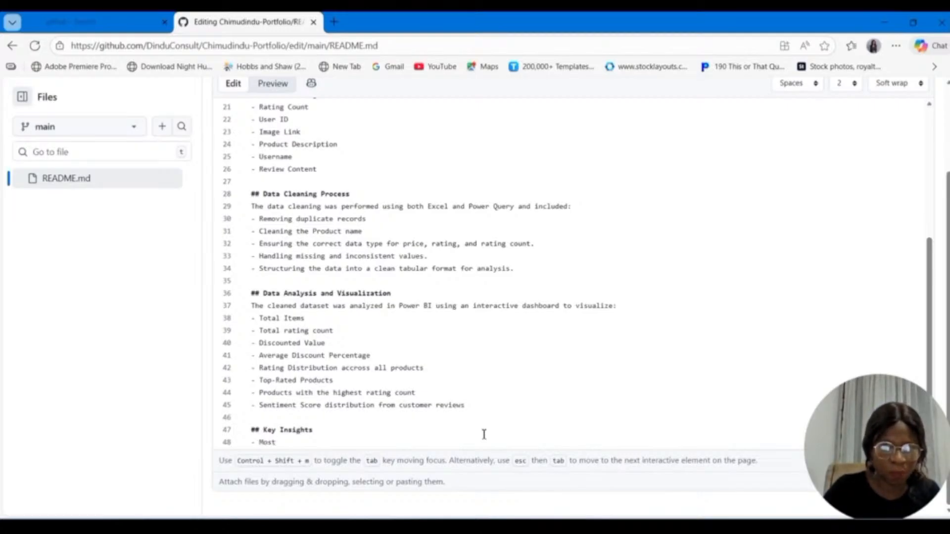
{"action": "type", "text": " prod"}
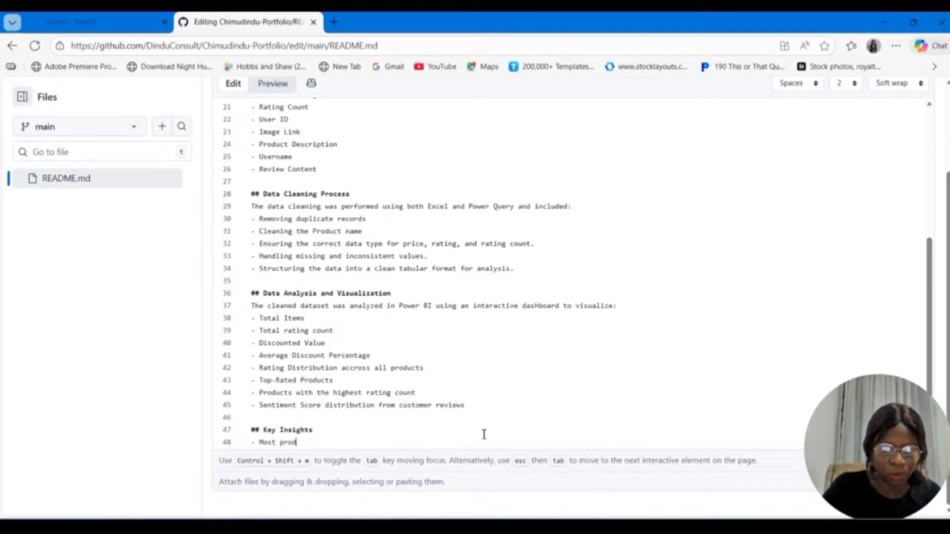
{"action": "type", "text": "ucts"}
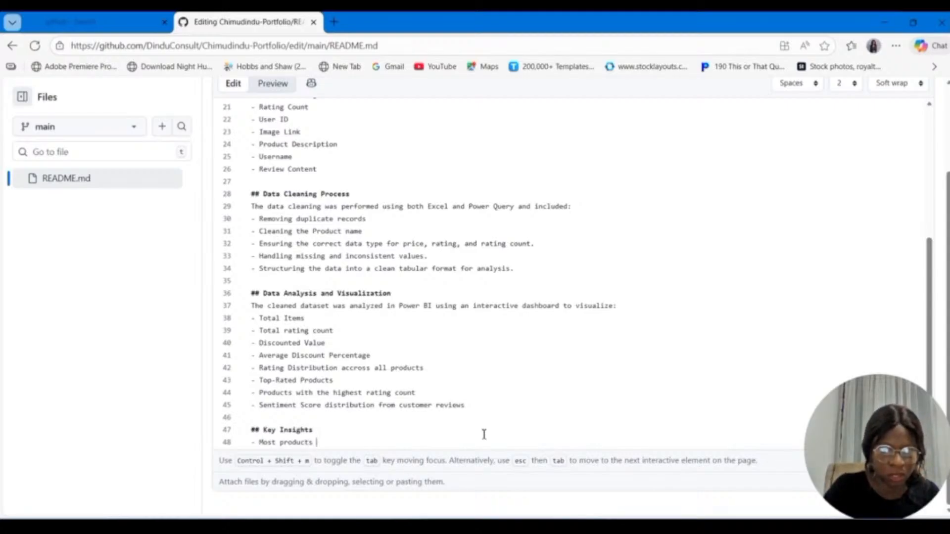
{"action": "type", "text": " have ratings"}
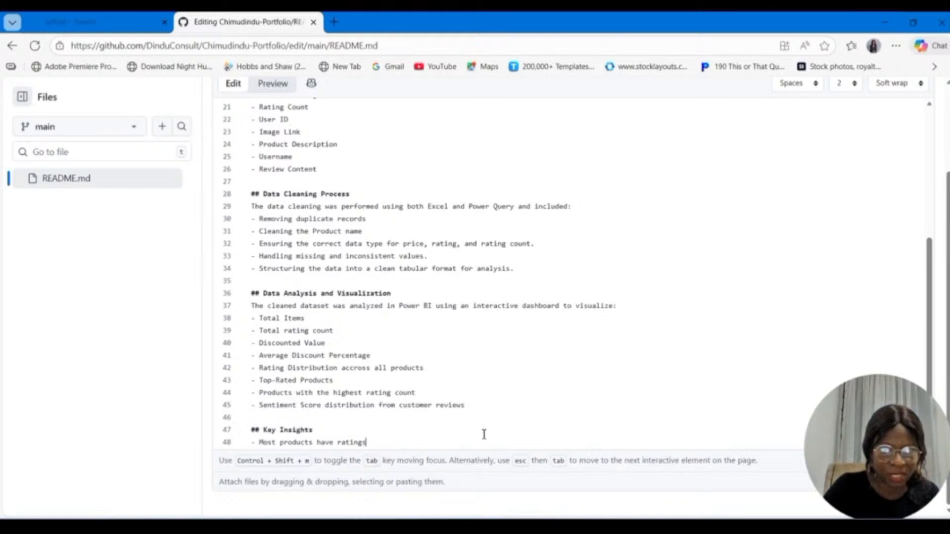
{"action": "type", "text": " cluster"}
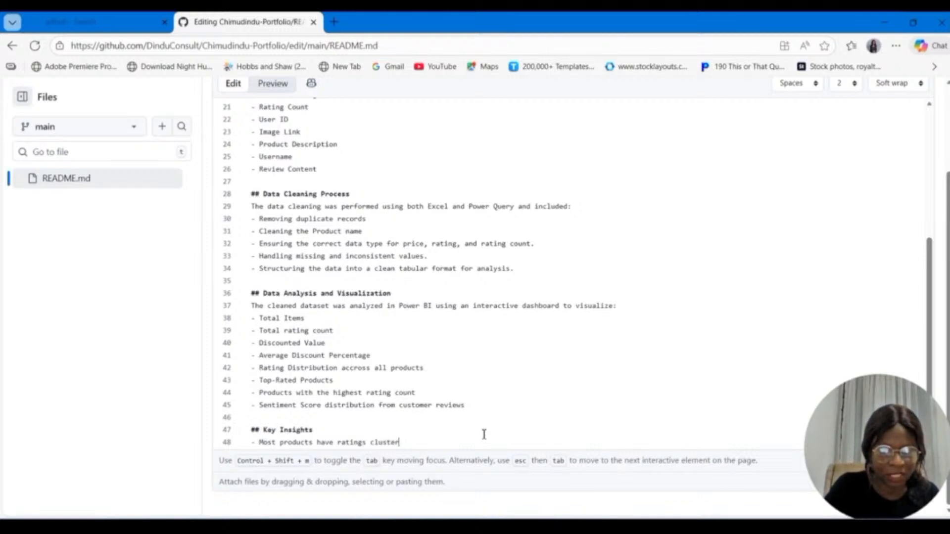
{"action": "type", "text": "ed "}
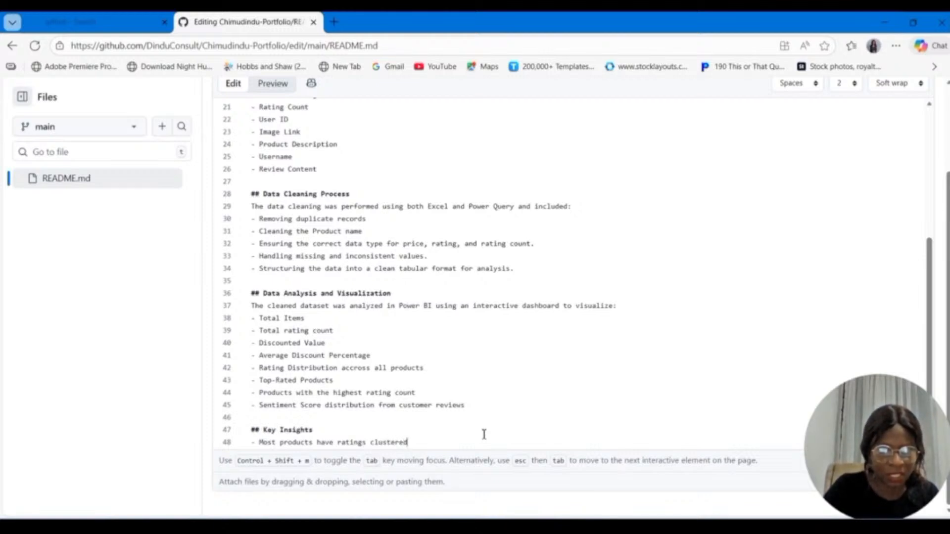
{"action": "type", "text": "between "}
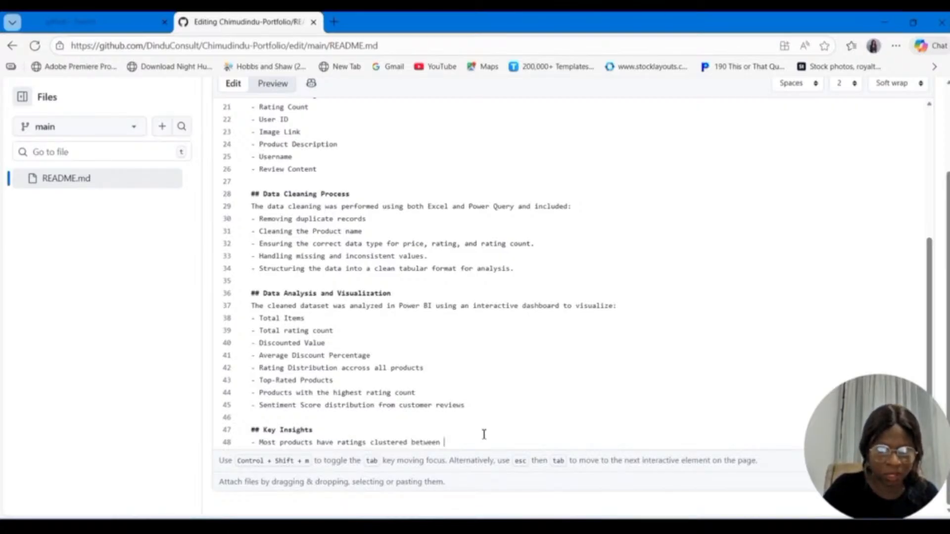
{"action": "type", "text": "4"}
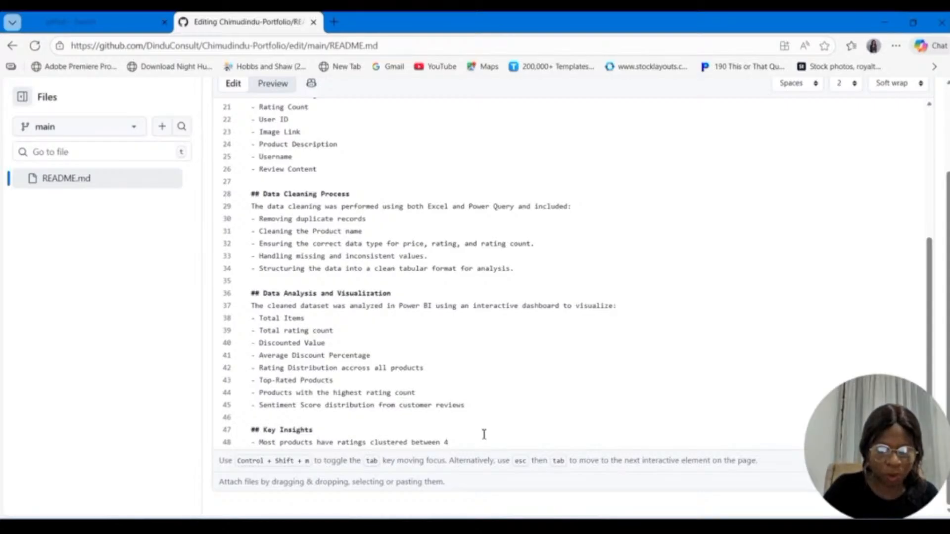
{"action": "type", "text": "."}
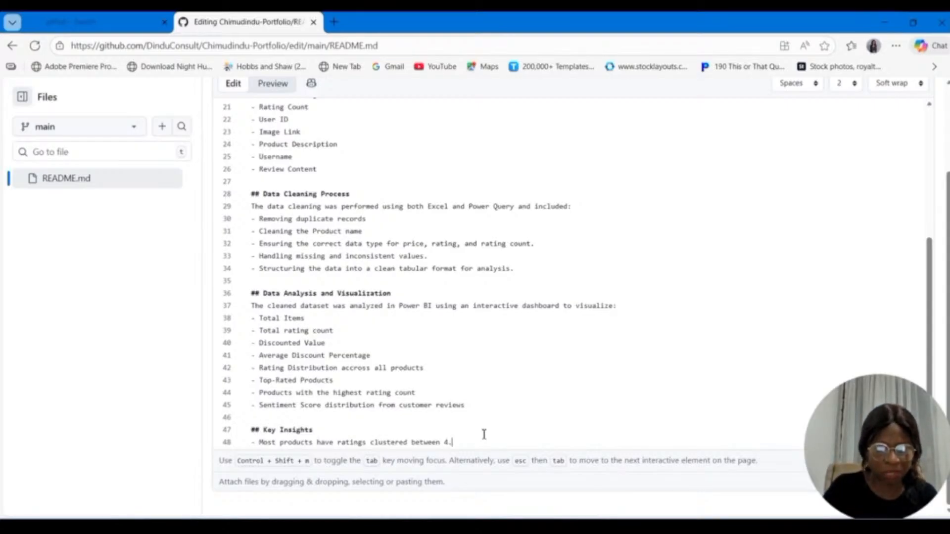
{"action": "type", "text": "0 and 4.5"}
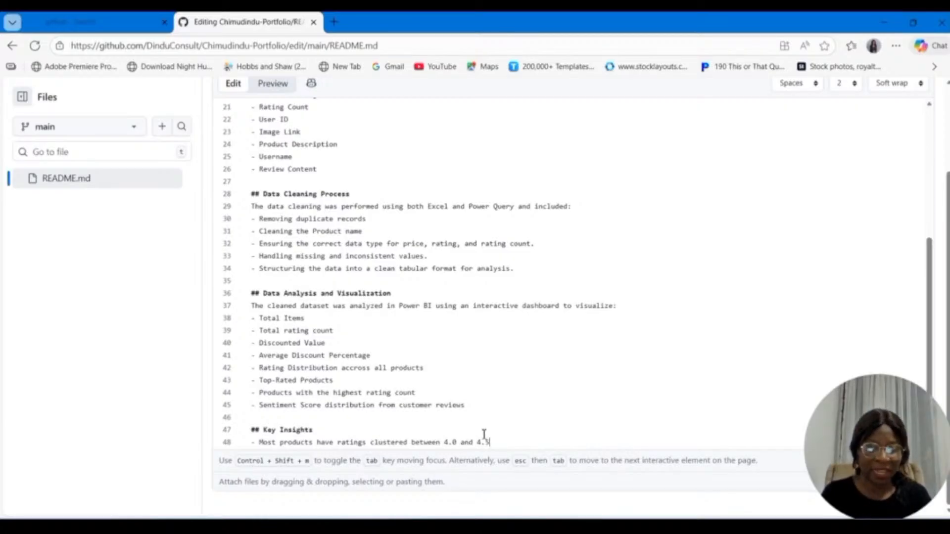
Step: Add a second Key Insights bullet reading "A small number of products accounts for a large share of total rating"
{"action": "key", "text": "Return"}
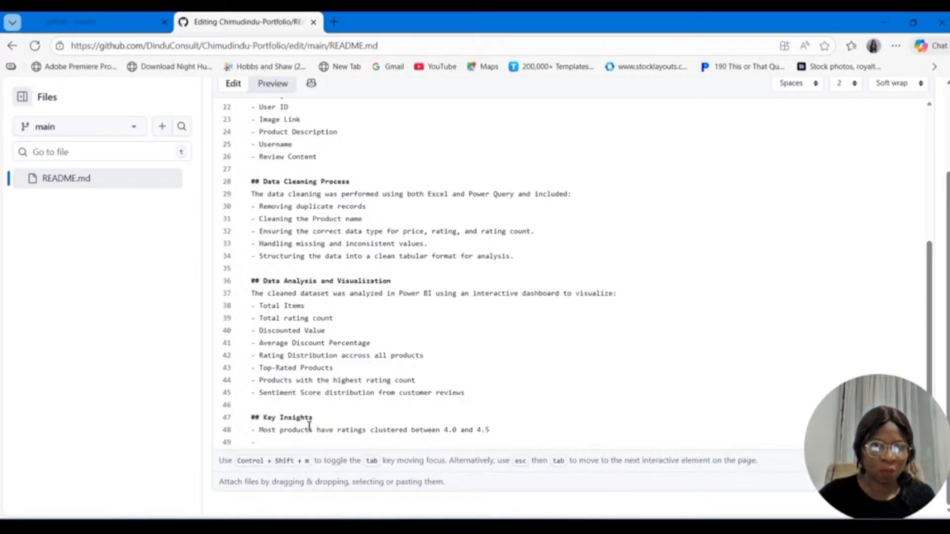
{"action": "type", "text": "A small"}
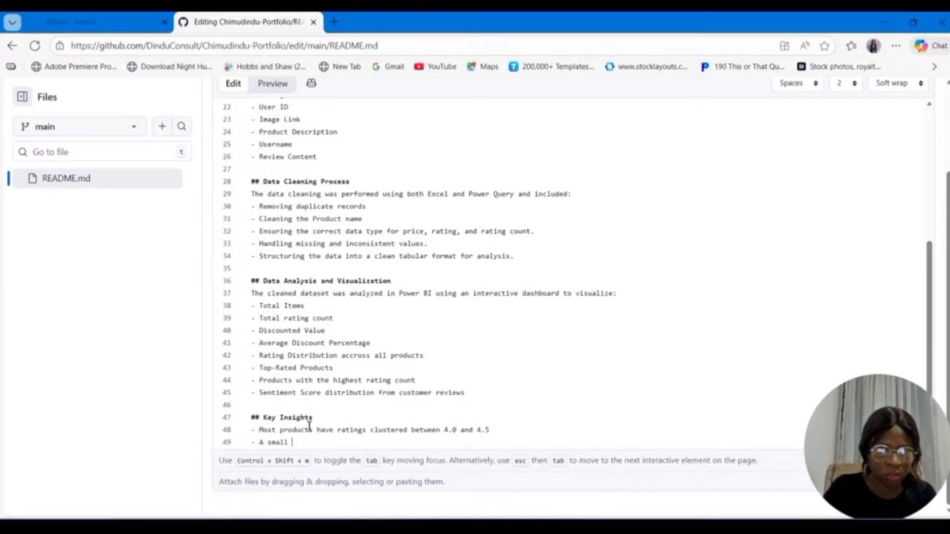
{"action": "type", "text": " number of"}
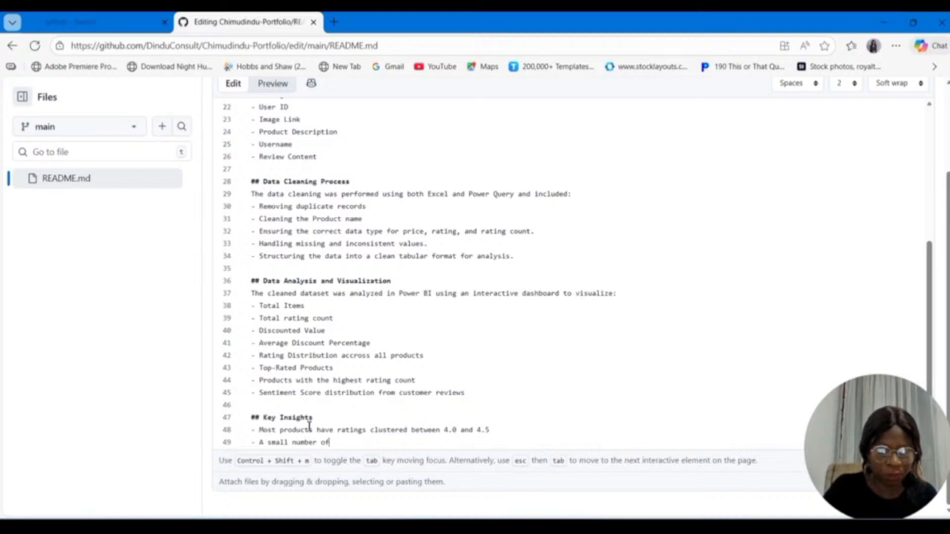
{"action": "type", "text": " product"}
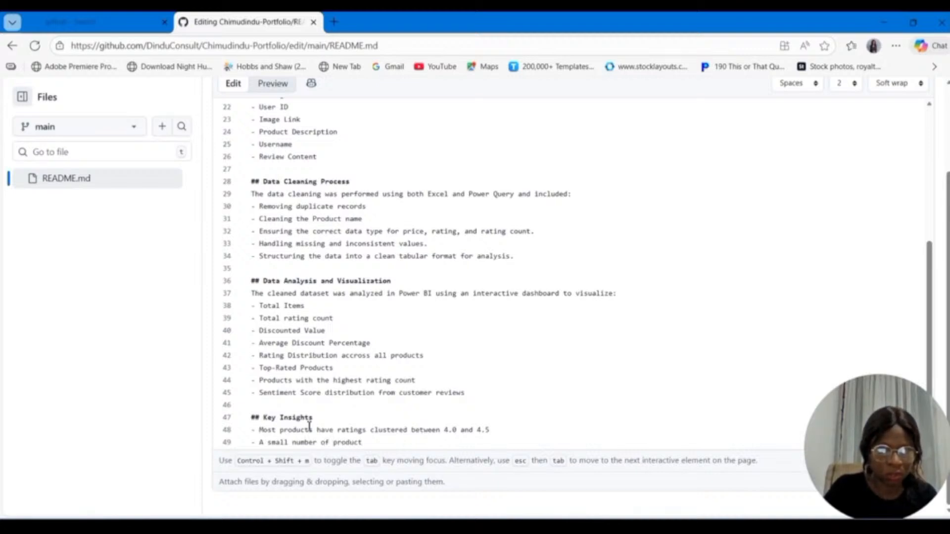
{"action": "type", "text": "s accounts for a "}
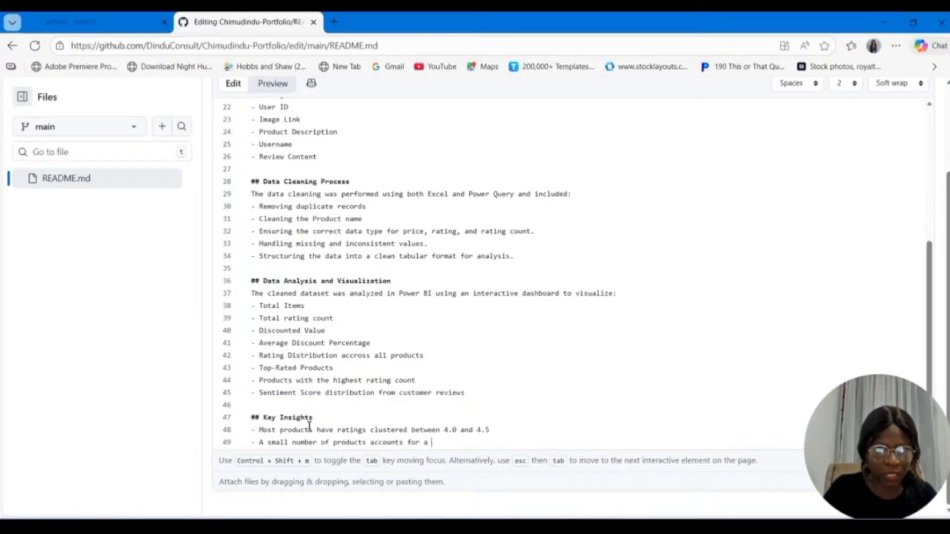
{"action": "type", "text": "larg"}
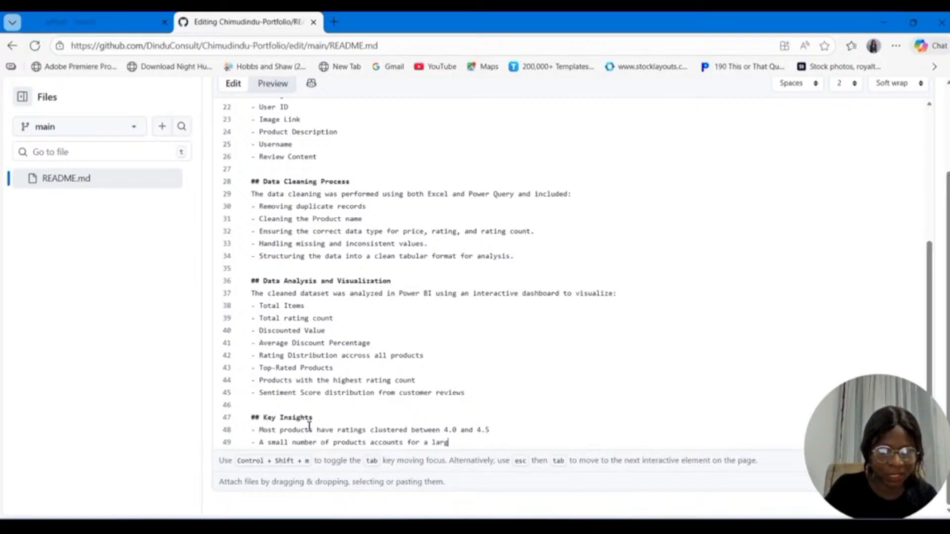
{"action": "type", "text": "e"}
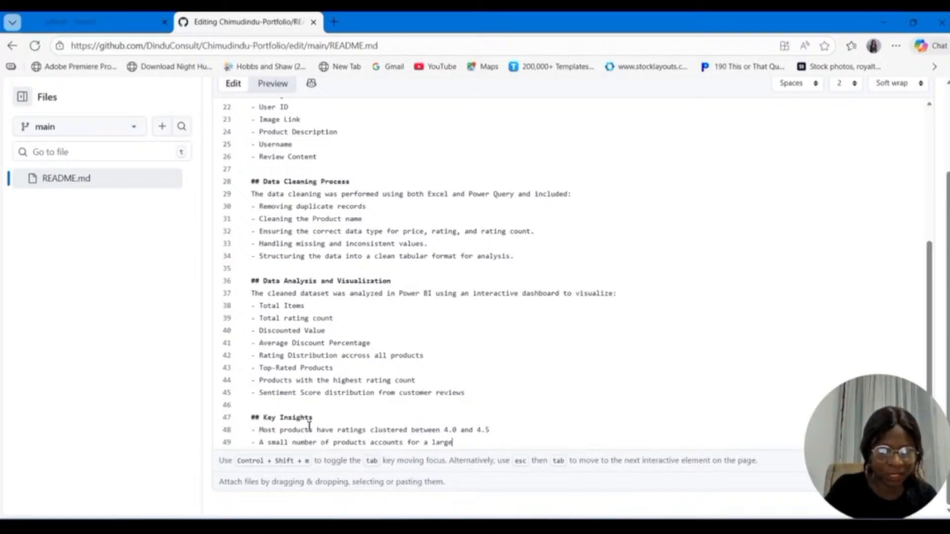
{"action": "type", "text": " share"}
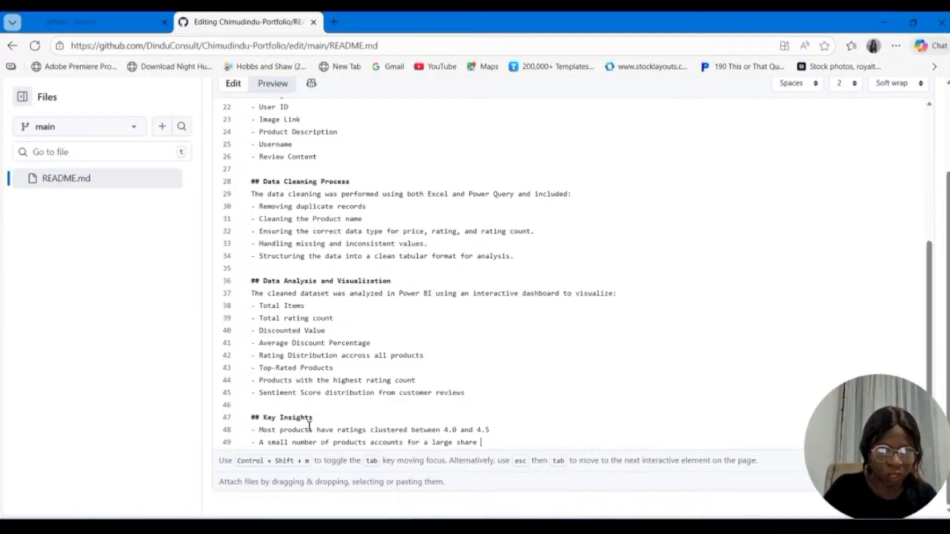
{"action": "type", "text": " of total "}
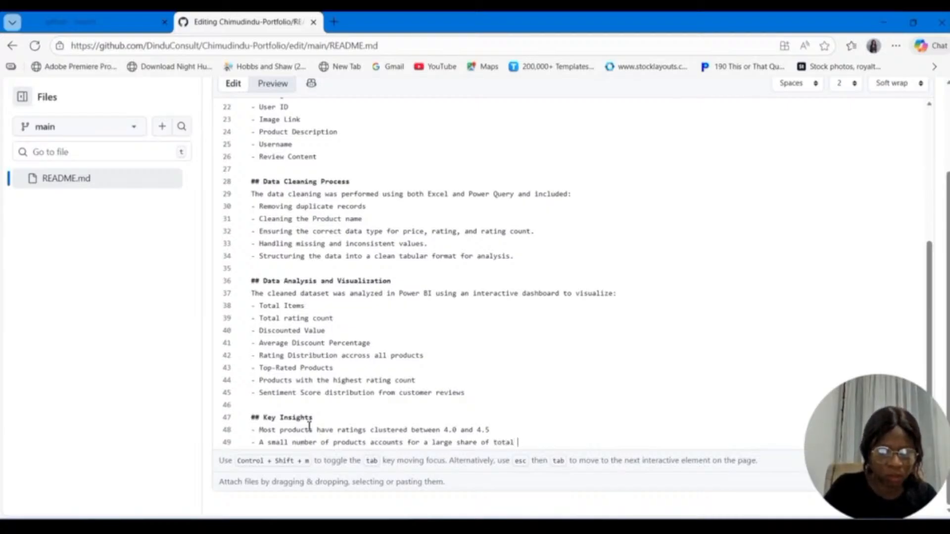
{"action": "type", "text": "rating"}
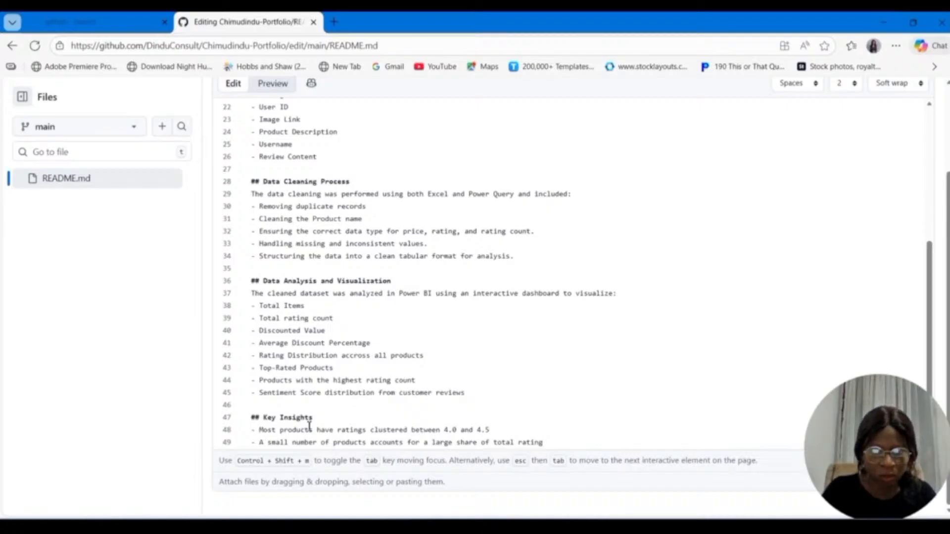
Step: Add a third Key Insights bullet reading "Discounted pricing plays a significant role in produt performance"
{"action": "key", "text": "Return"}
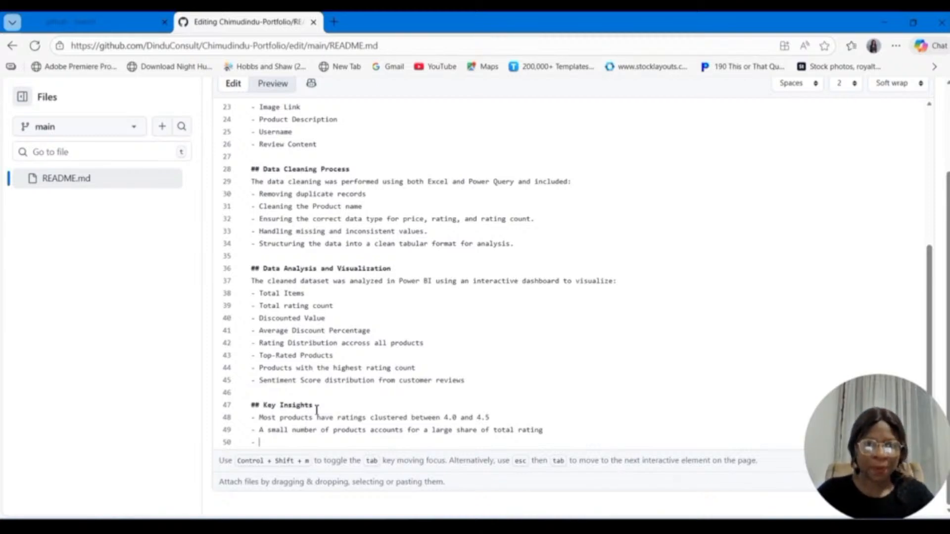
{"action": "type", "text": "Dis"}
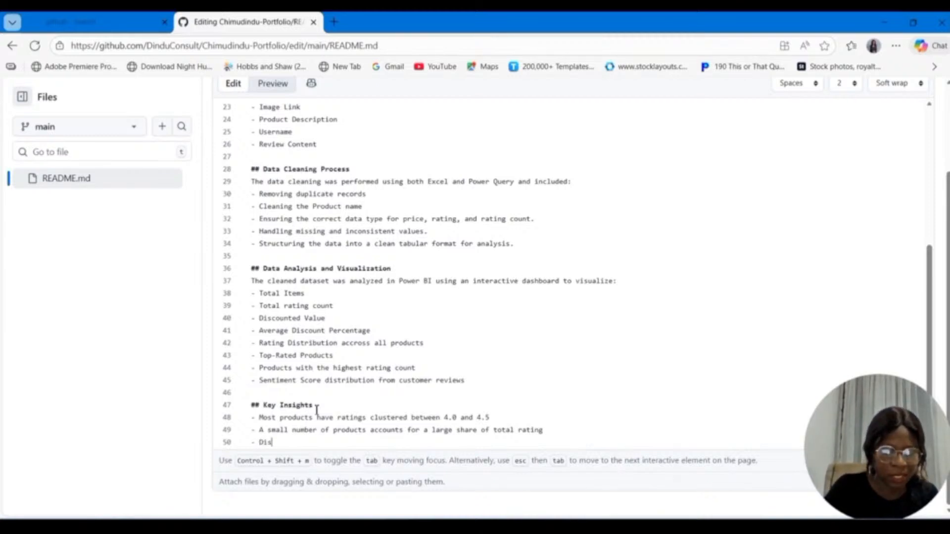
{"action": "type", "text": "counted "}
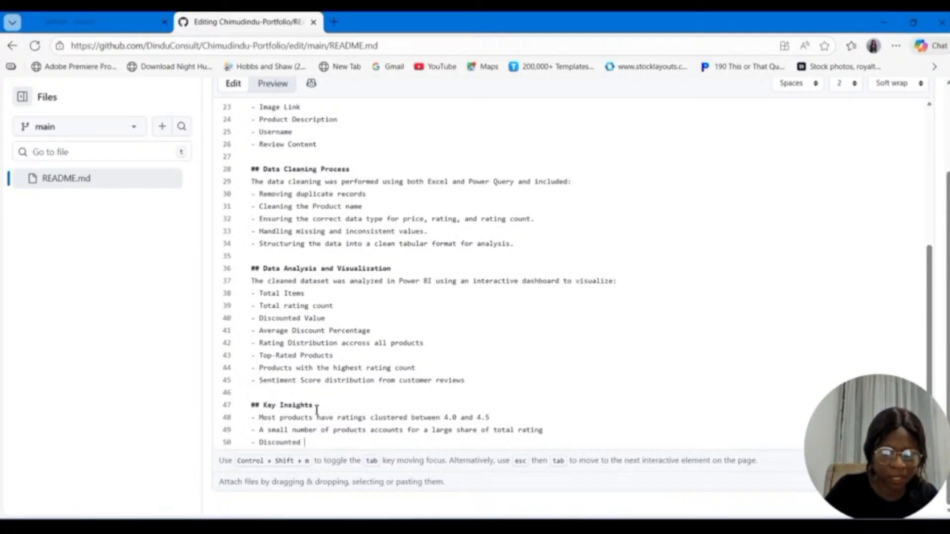
{"action": "type", "text": "price"}
{"action": "key", "text": "BackSpace"}
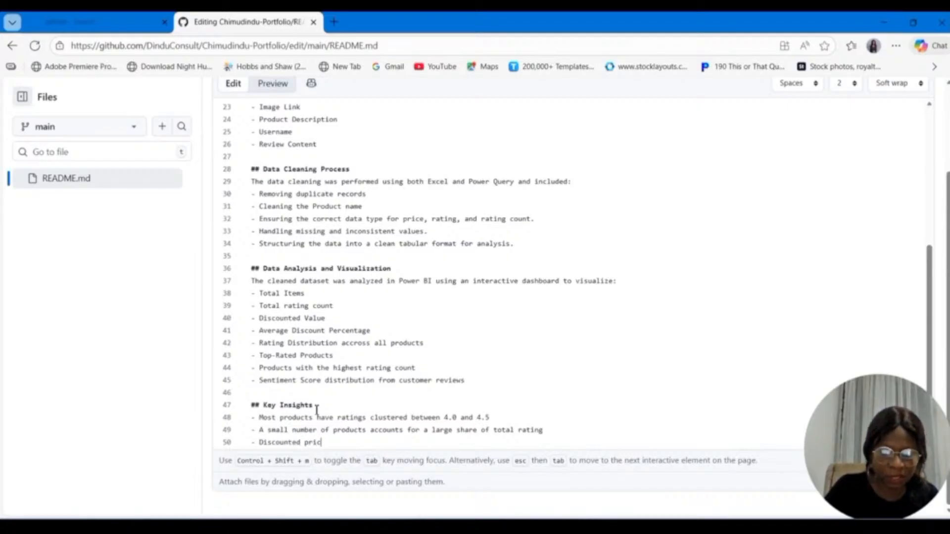
{"action": "type", "text": "ing"}
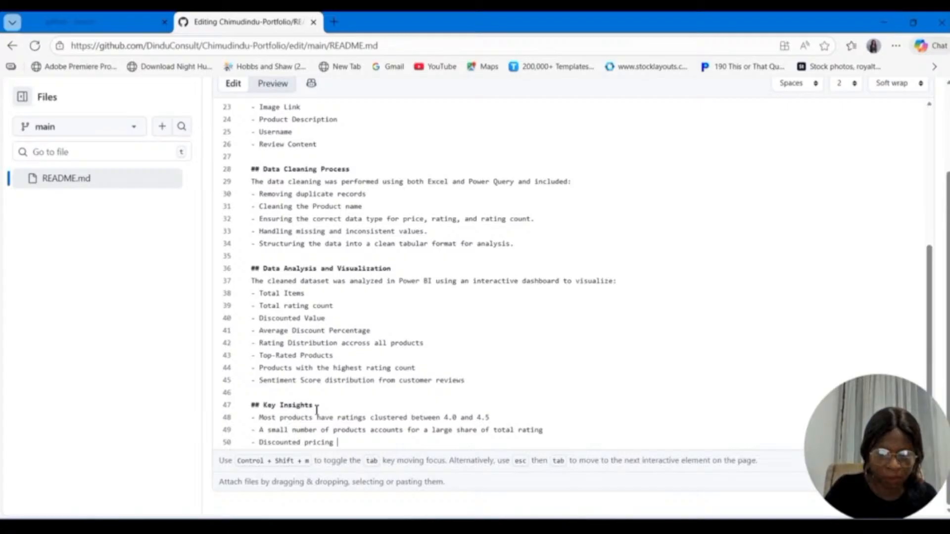
{"action": "type", "text": "plays a signi"}
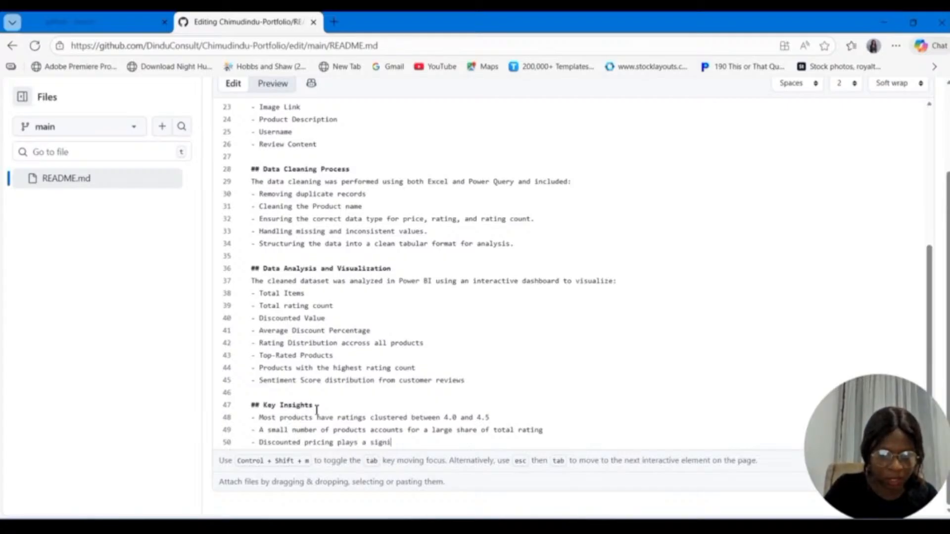
{"action": "type", "text": "ficant "}
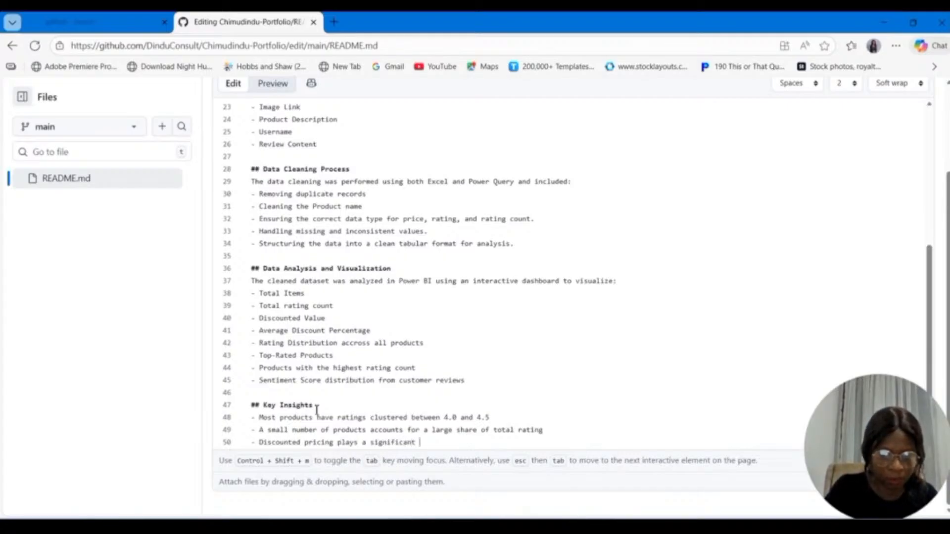
{"action": "type", "text": "role i"}
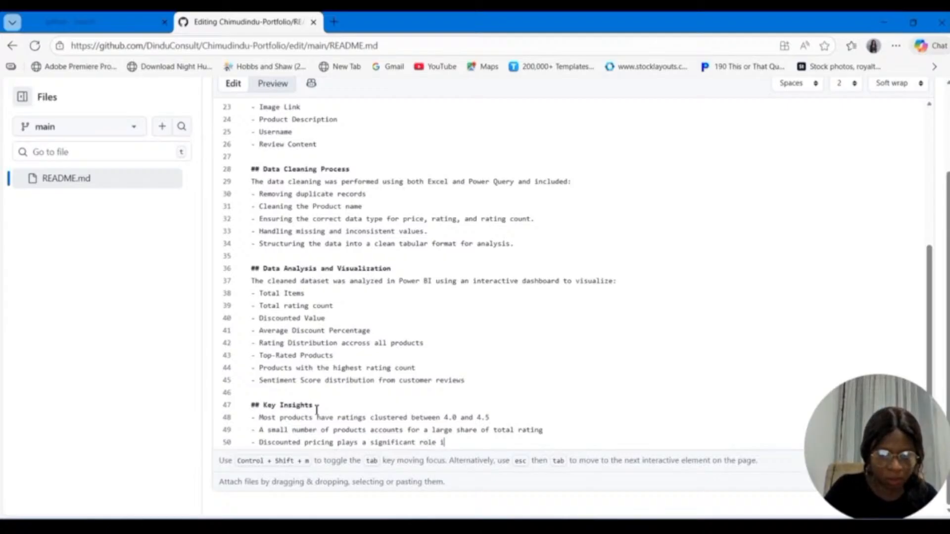
{"action": "type", "text": "n produ"}
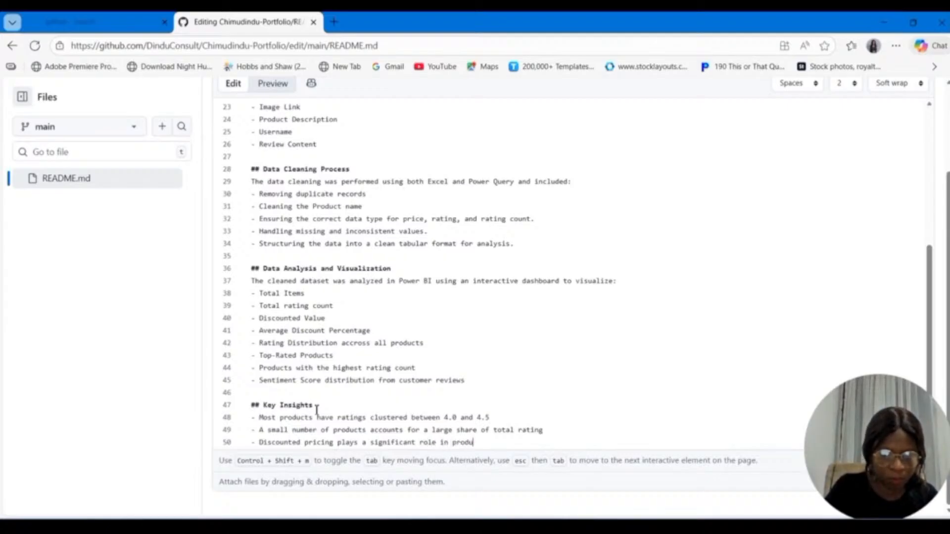
{"action": "type", "text": "t performance"}
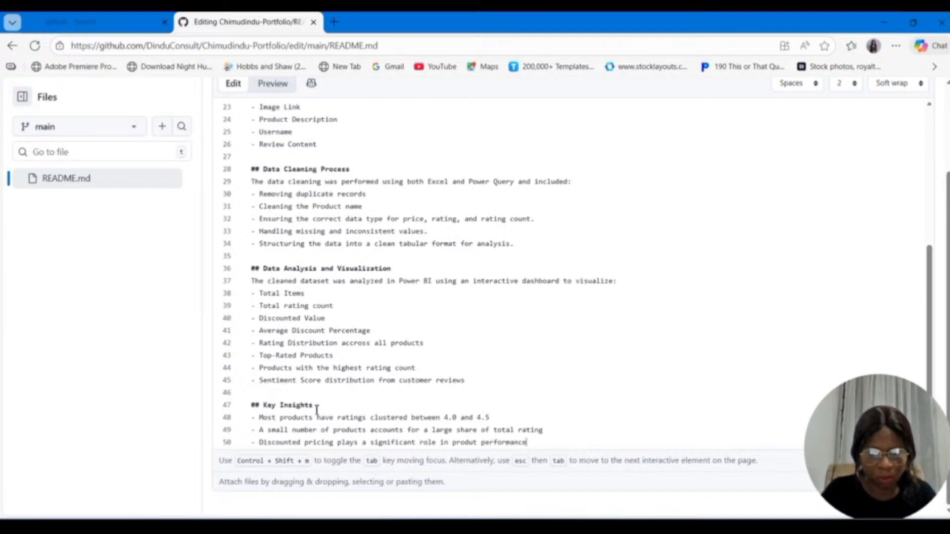
Step: Add a fourth Key Insights bullet reading "Positive sentiment dominate customer reviews across top products."
{"action": "key", "text": "Return"}
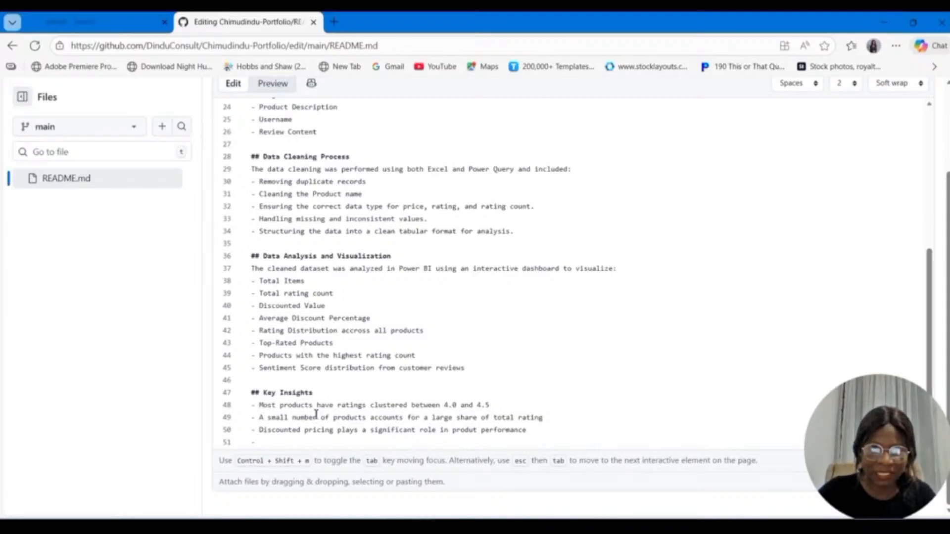
{"action": "type", "text": "Pos"}
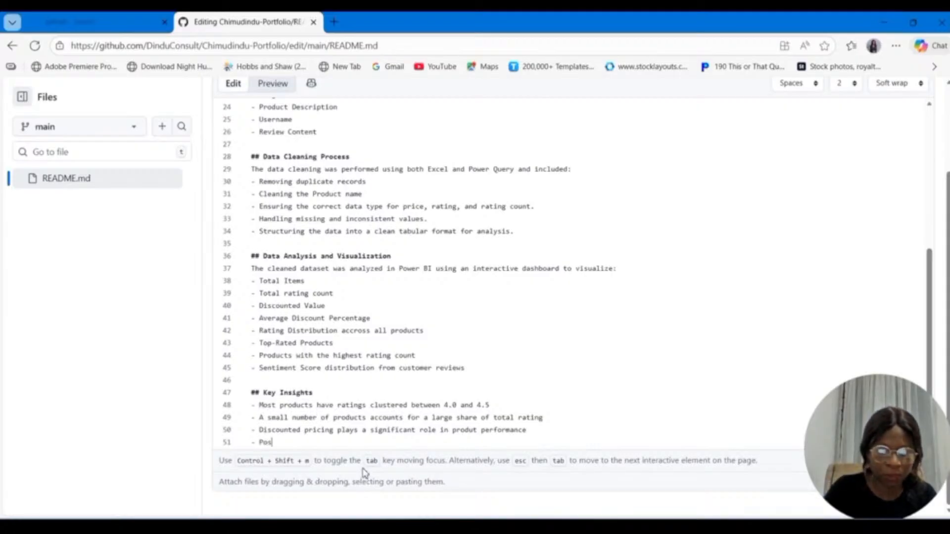
{"action": "type", "text": "itive"}
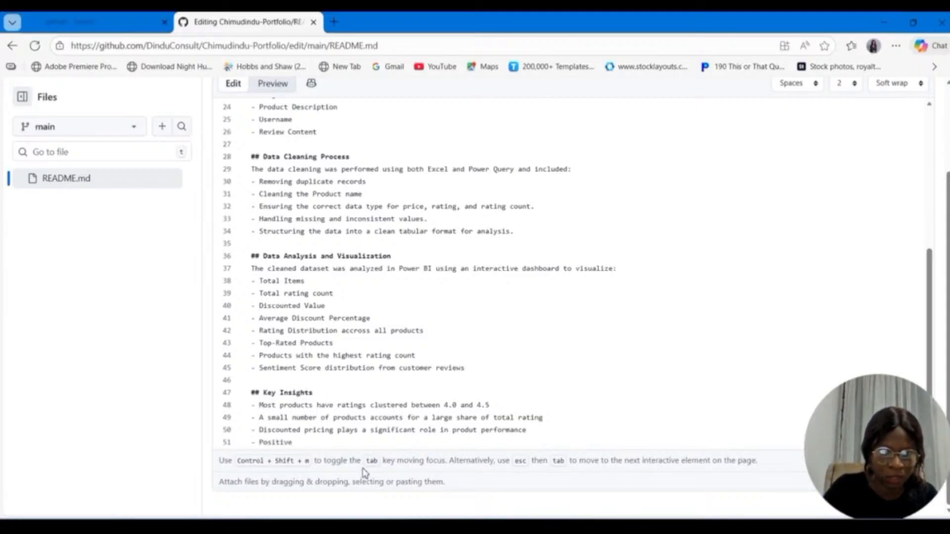
{"action": "type", "text": " sentiment"}
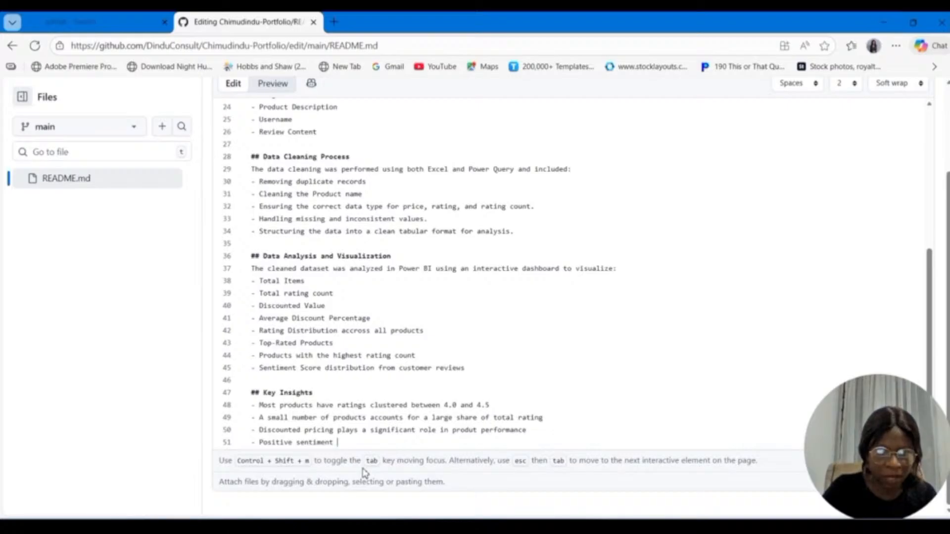
{"action": "type", "text": "do"}
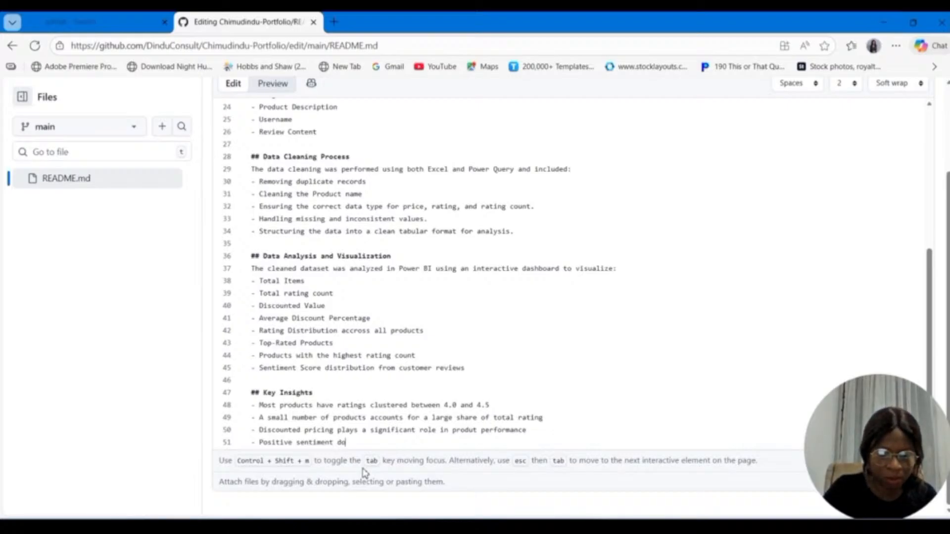
{"action": "type", "text": "minate"}
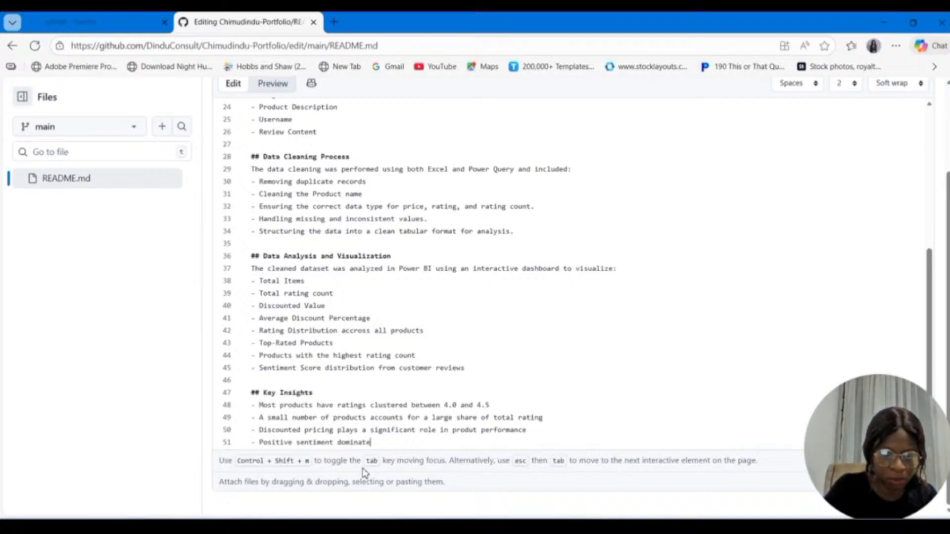
{"action": "type", "text": " cust"}
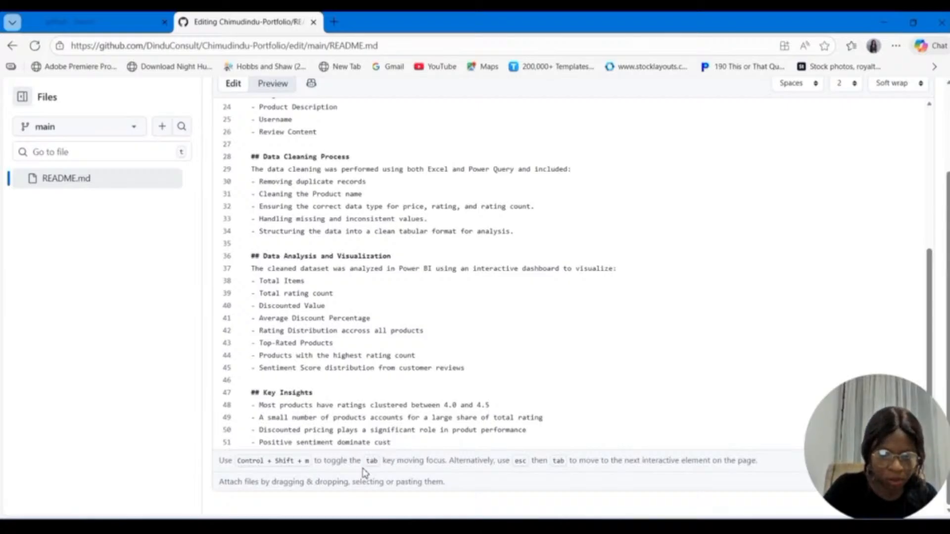
{"action": "type", "text": "o"}
{"action": "key", "text": "BackSpace"}
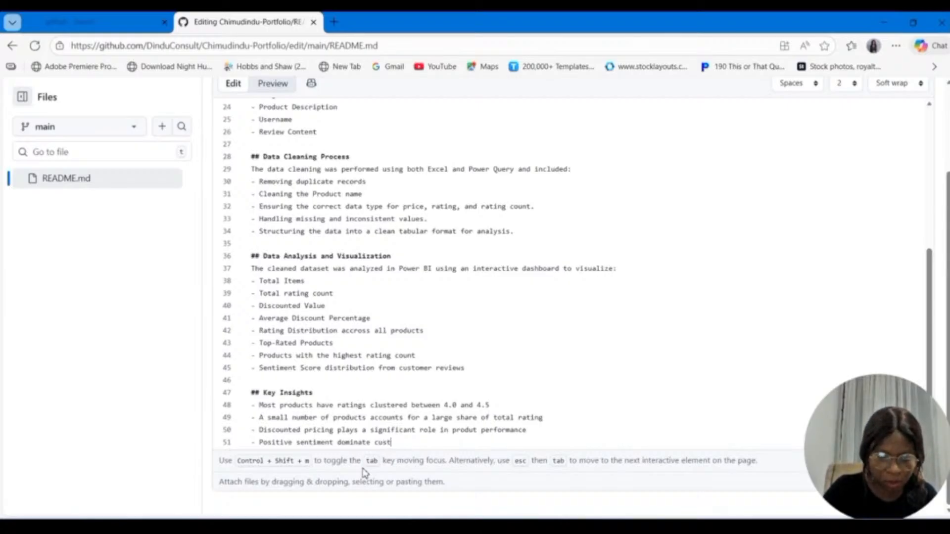
{"action": "type", "text": "om"}
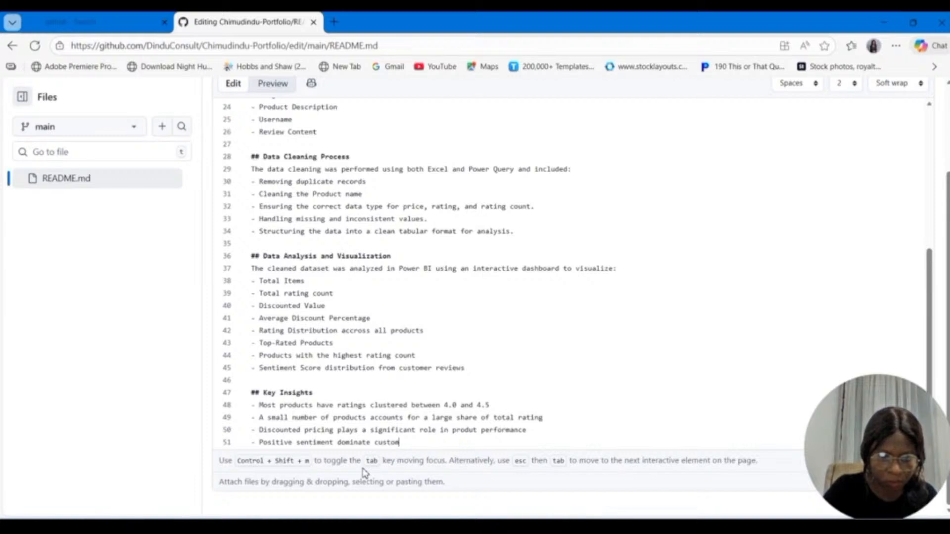
{"action": "type", "text": "er review"}
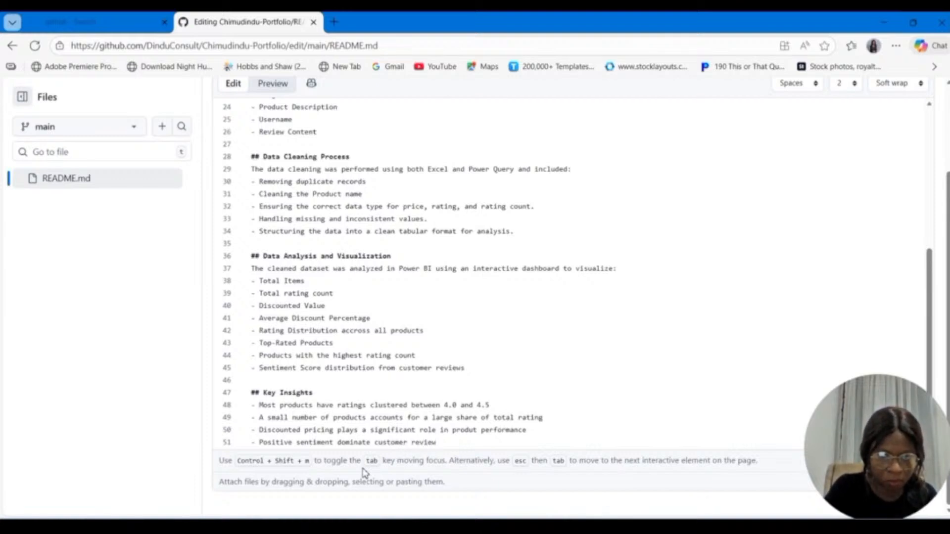
{"action": "type", "text": "s accross"}
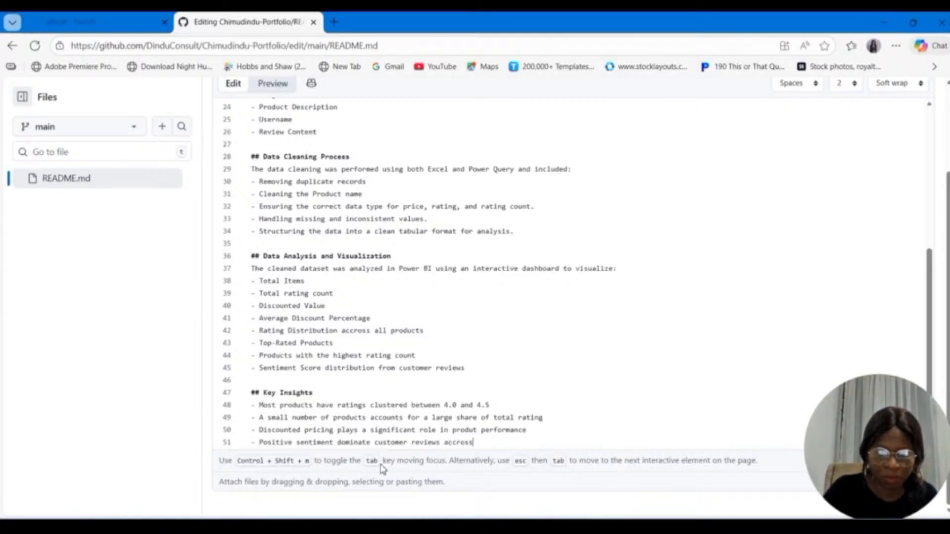
{"action": "key", "text": "BackSpace"}
{"action": "key", "text": "BackSpace"}
{"action": "key", "text": "BackSpace"}
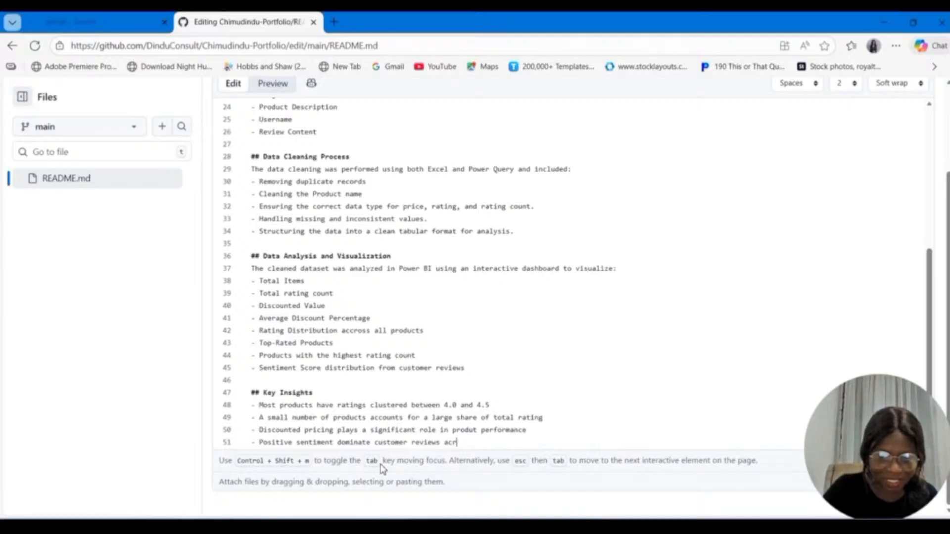
{"action": "type", "text": "oss top"}
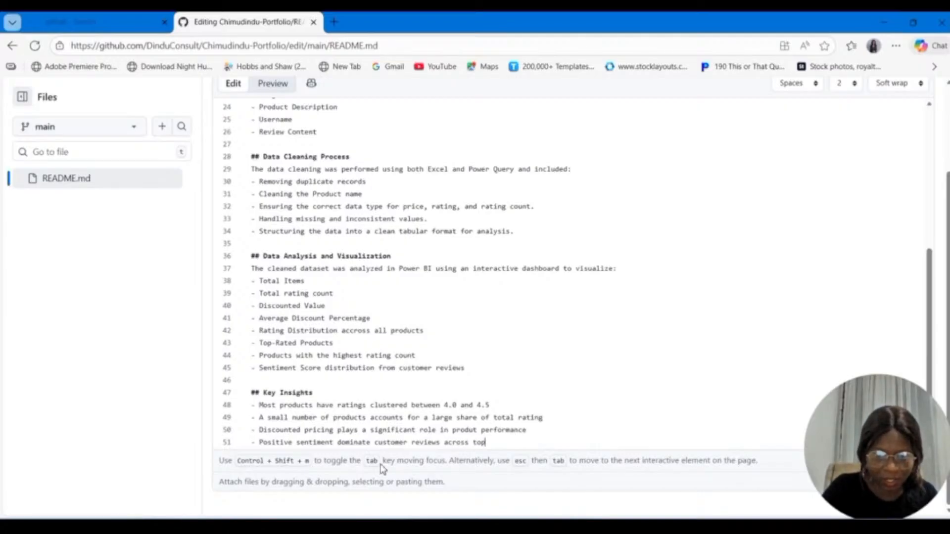
{"action": "type", "text": " products"}
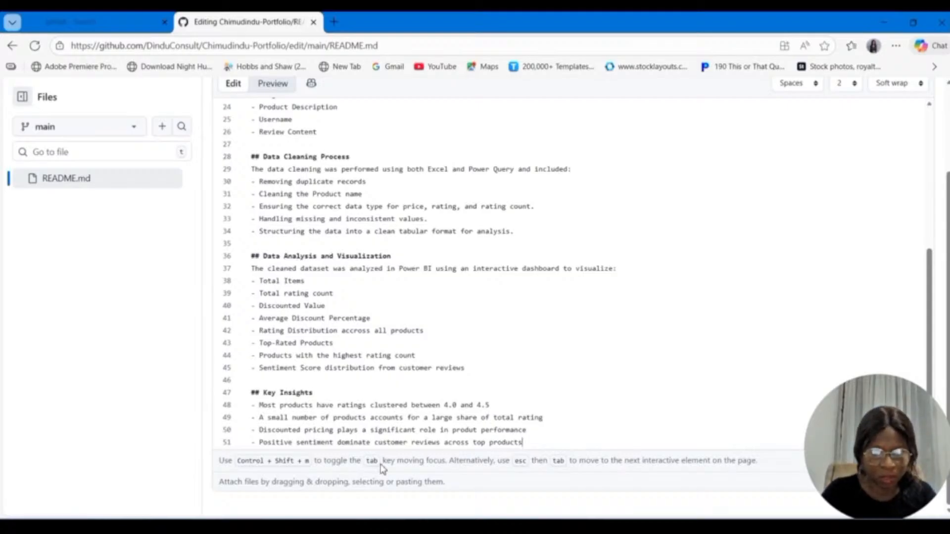
{"action": "type", "text": "."}
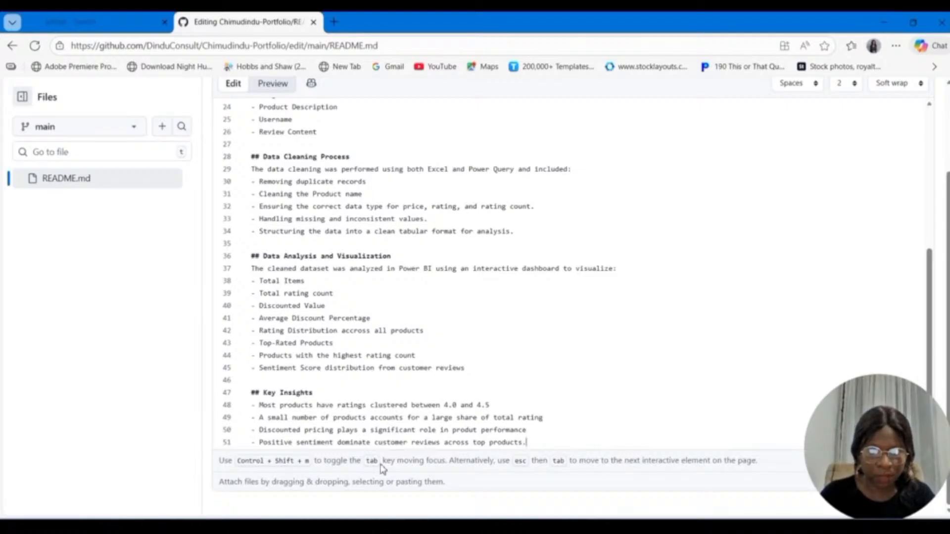
Step: End the Key Insights list and add the second-level Markdown heading "Files in This Repository" after a blank line
{"action": "key", "text": "Return"}
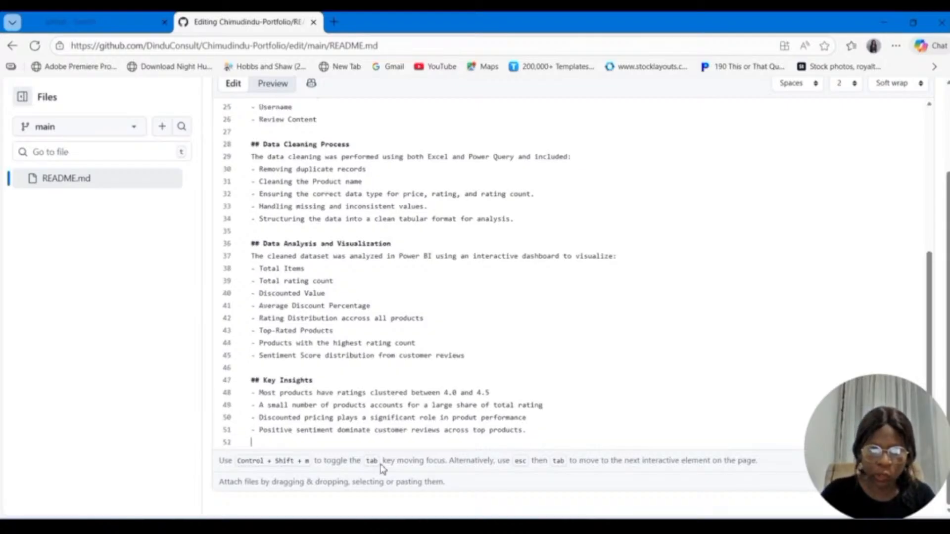
{"action": "key", "text": "Return"}
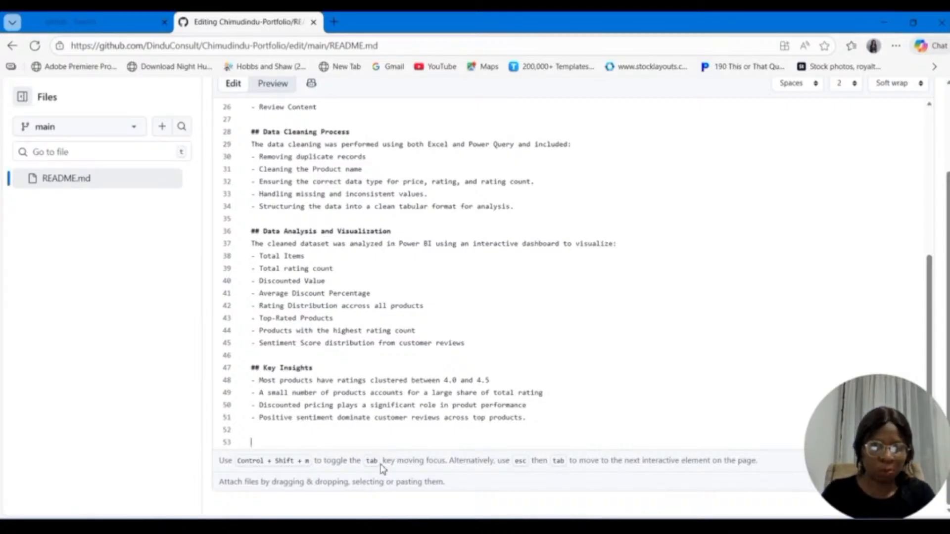
{"action": "type", "text": "##"}
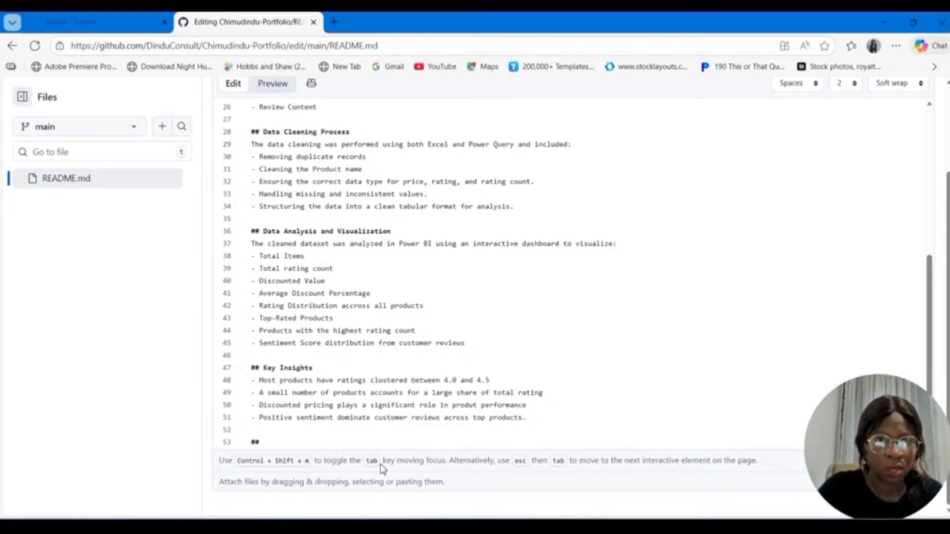
{"action": "type", "text": "Fu"}
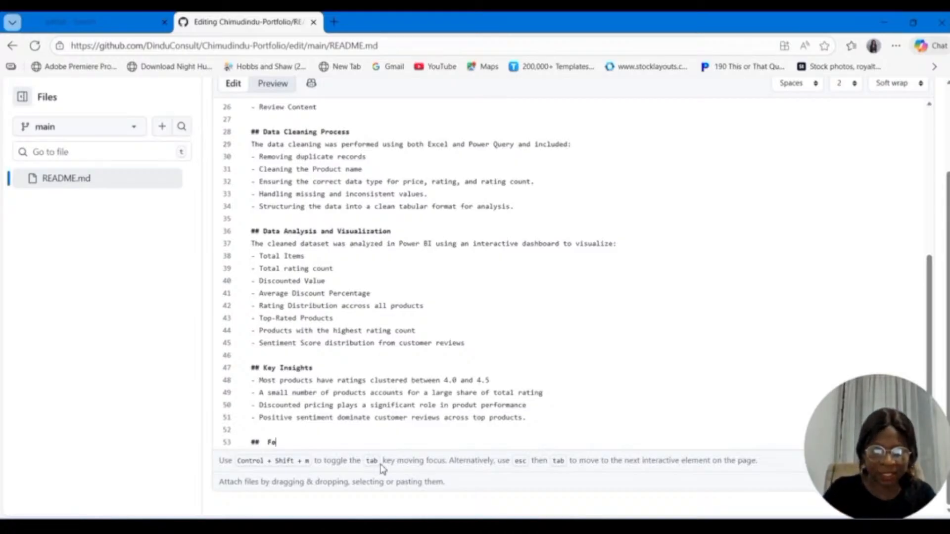
{"action": "key", "text": "BackSpace"}
{"action": "type", "text": "ile"}
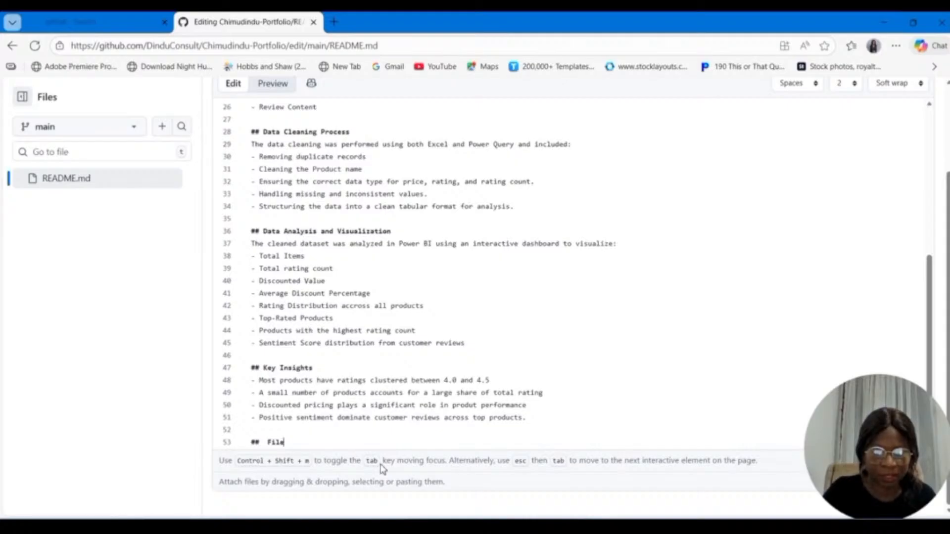
{"action": "type", "text": "s in thi"}
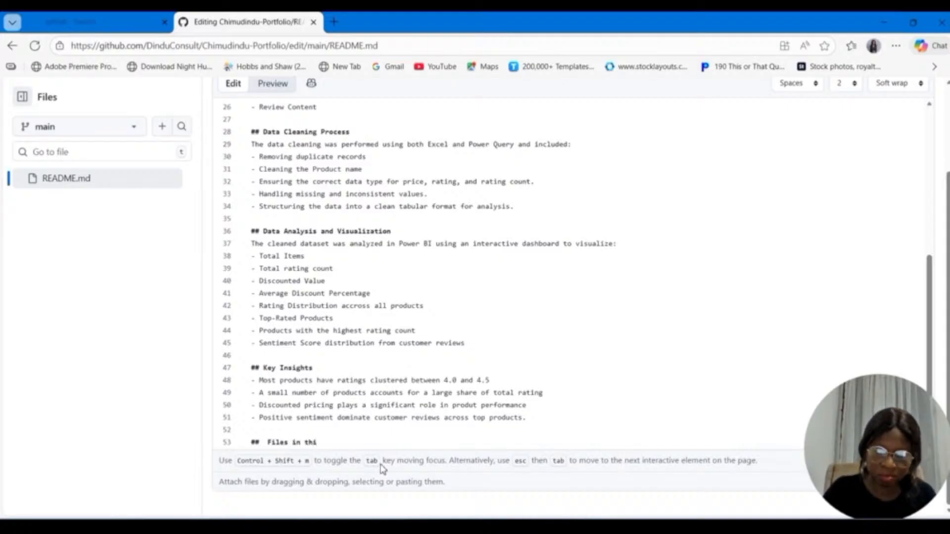
{"action": "key", "text": "BackSpace"}
{"action": "key", "text": "BackSpace"}
{"action": "key", "text": "BackSpace"}
{"action": "type", "text": "Thi"}
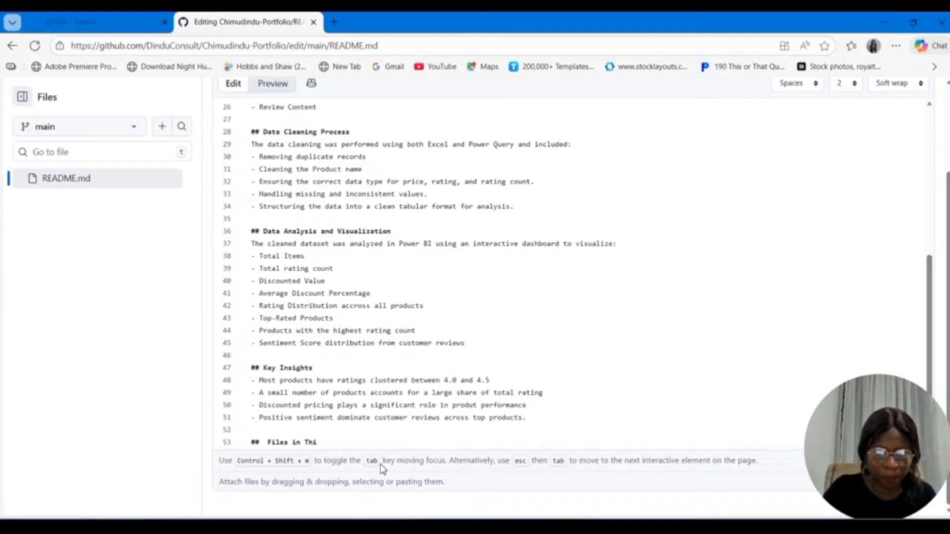
{"action": "type", "text": "s Re"}
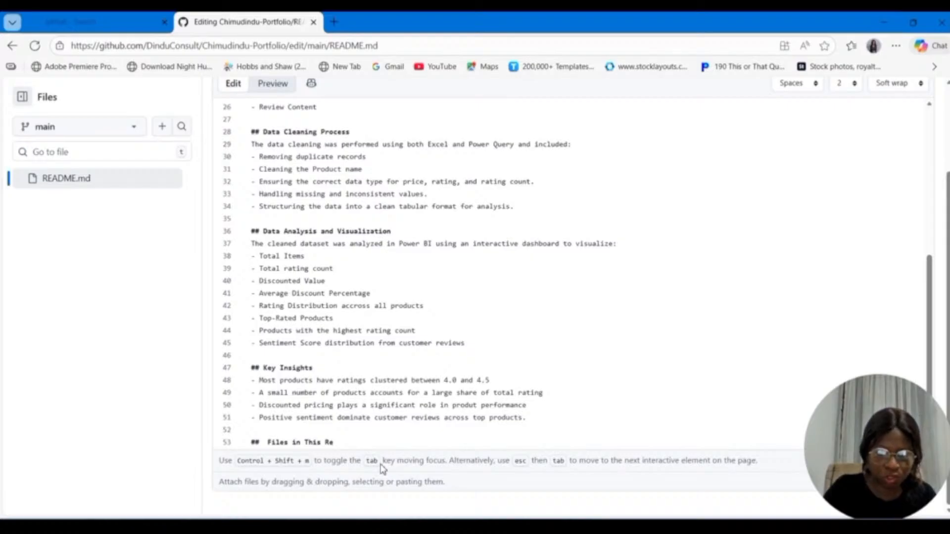
{"action": "type", "text": "posi"}
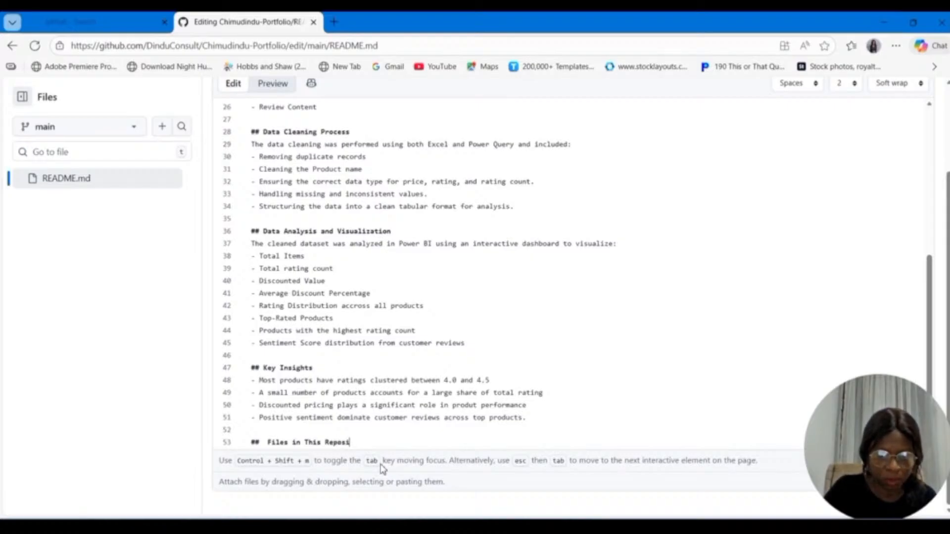
{"action": "type", "text": "tory"}
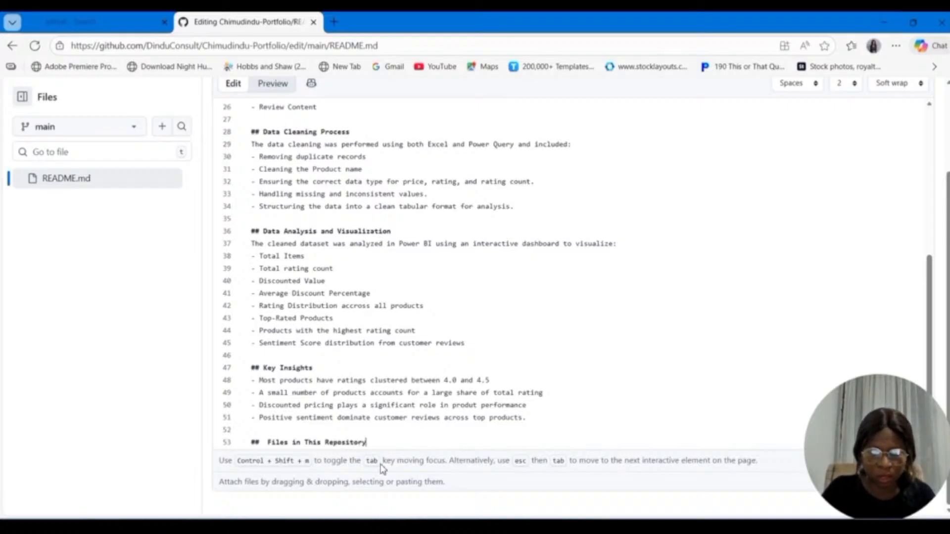
Step: Add the bullet "Excel files containing raw and cleaned data" under the "Files in This Repository" heading
{"action": "key", "text": "Return"}
{"action": "type", "text": "- "}
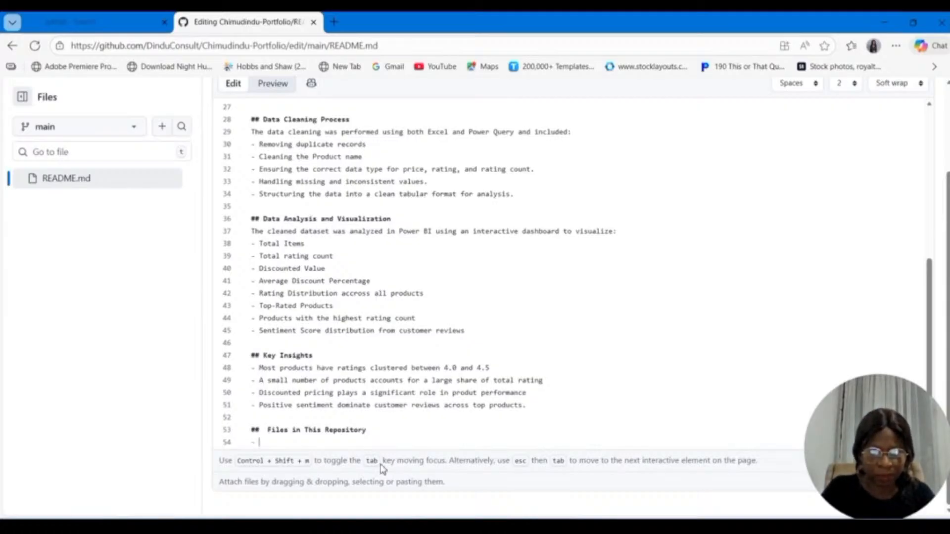
{"action": "type", "text": "Exce"}
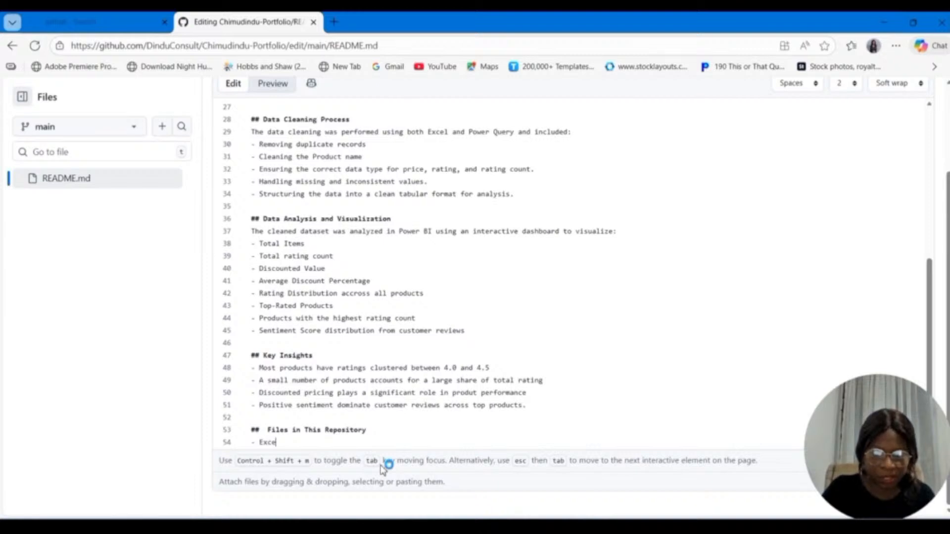
{"action": "type", "text": "l"}
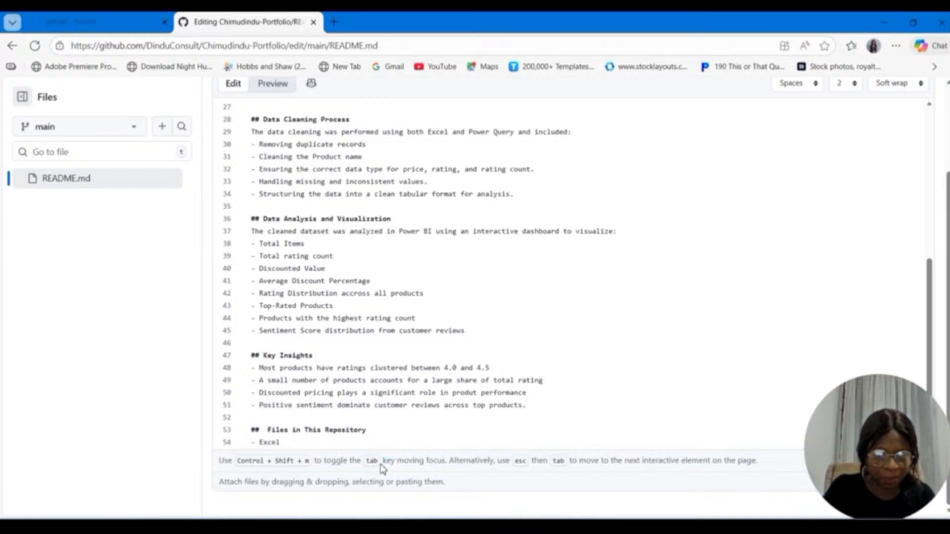
{"action": "type", "text": " file"}
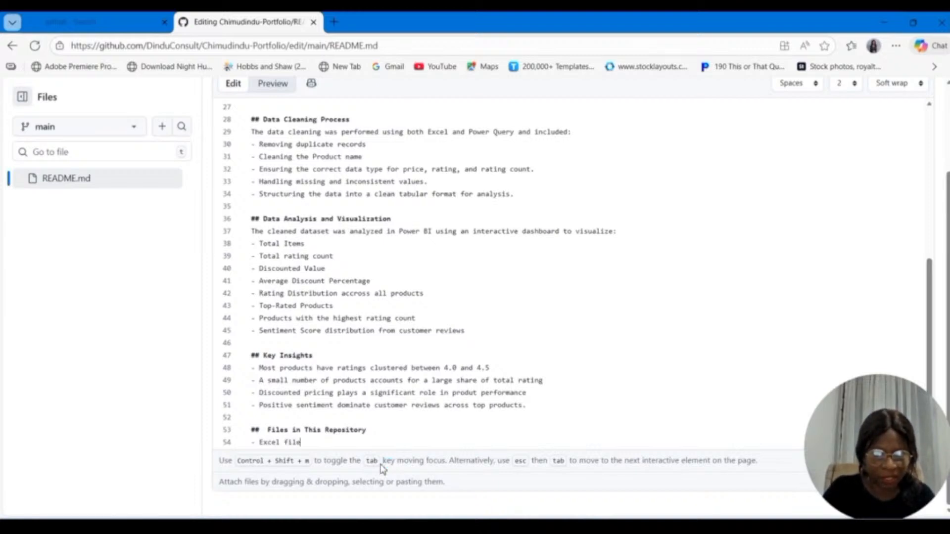
{"action": "type", "text": "s conta"}
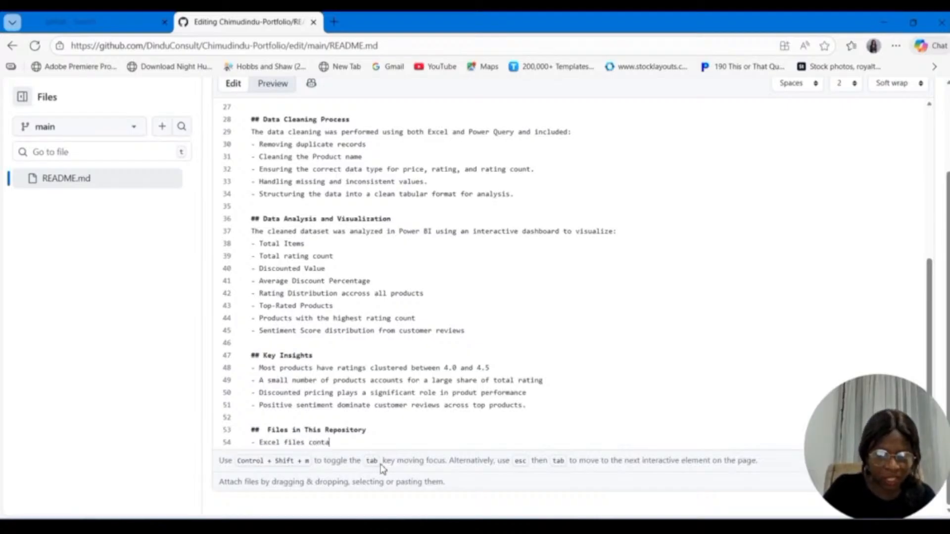
{"action": "type", "text": "ini"}
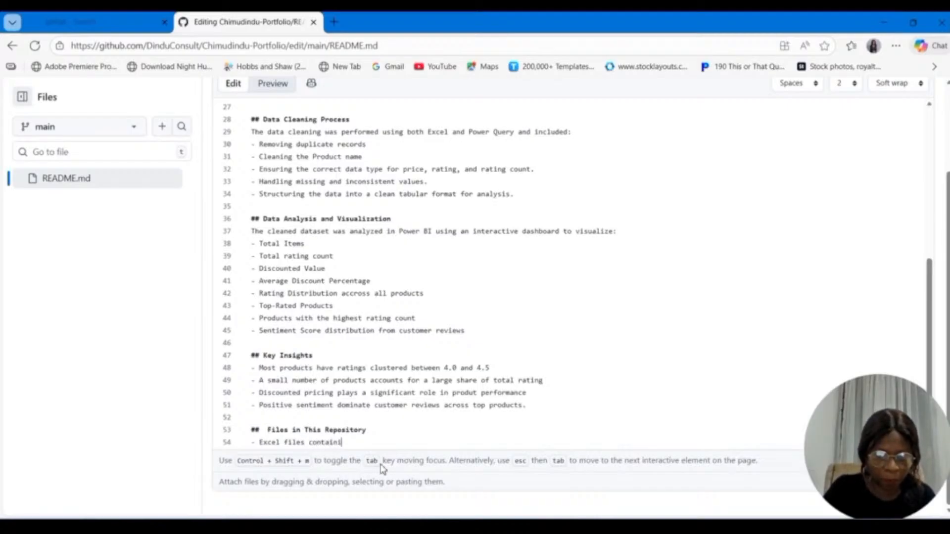
{"action": "type", "text": "ng ra"}
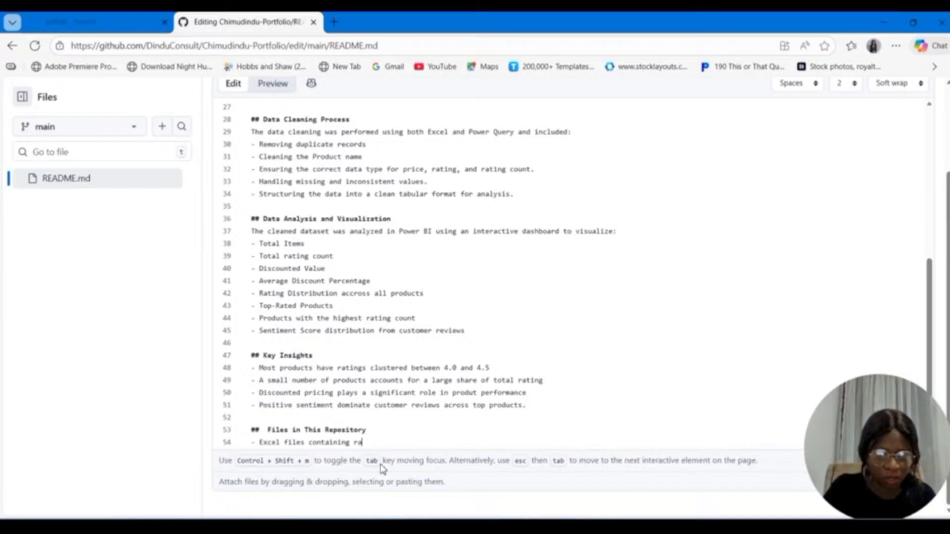
{"action": "type", "text": "w and cl"}
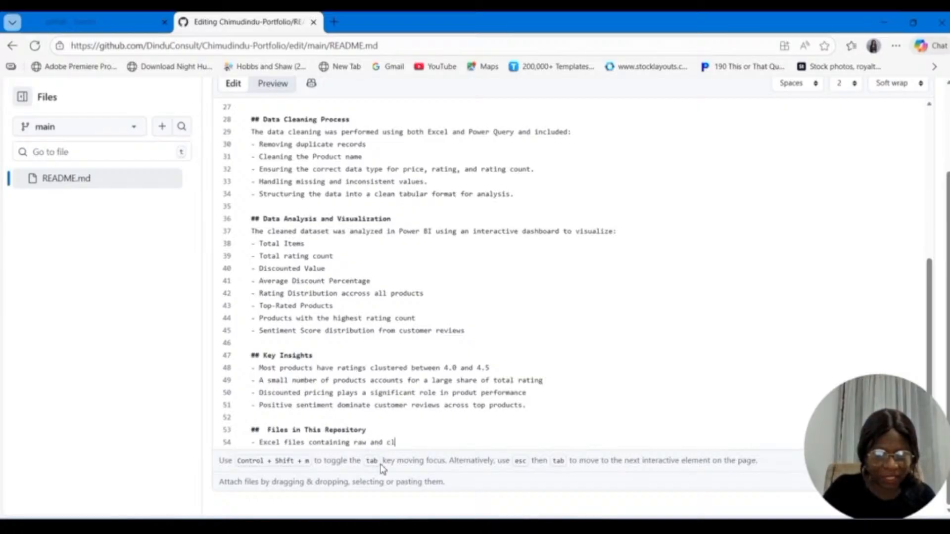
{"action": "type", "text": "eaned dt"}
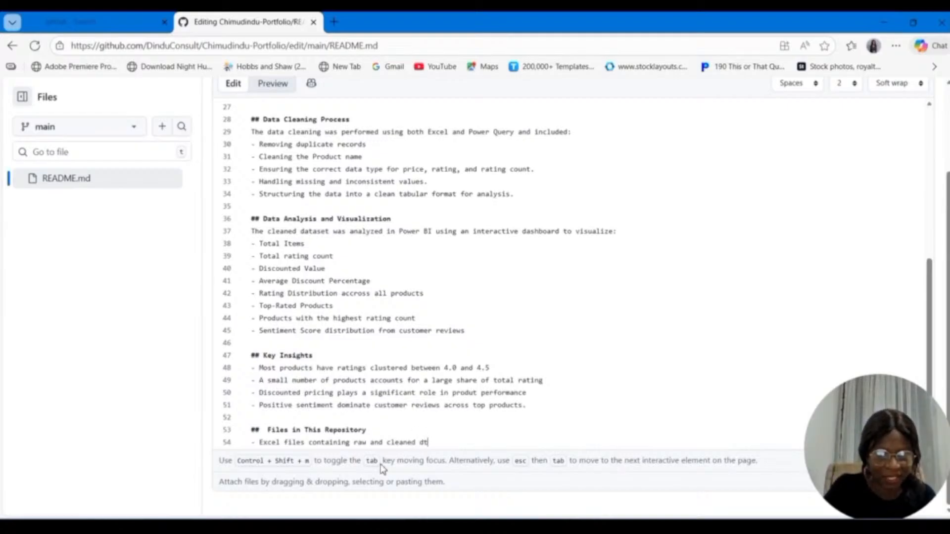
{"action": "type", "text": "a"}
{"action": "key", "text": "BackSpace"}
{"action": "key", "text": "BackSpace"}
{"action": "type", "text": "ata"}
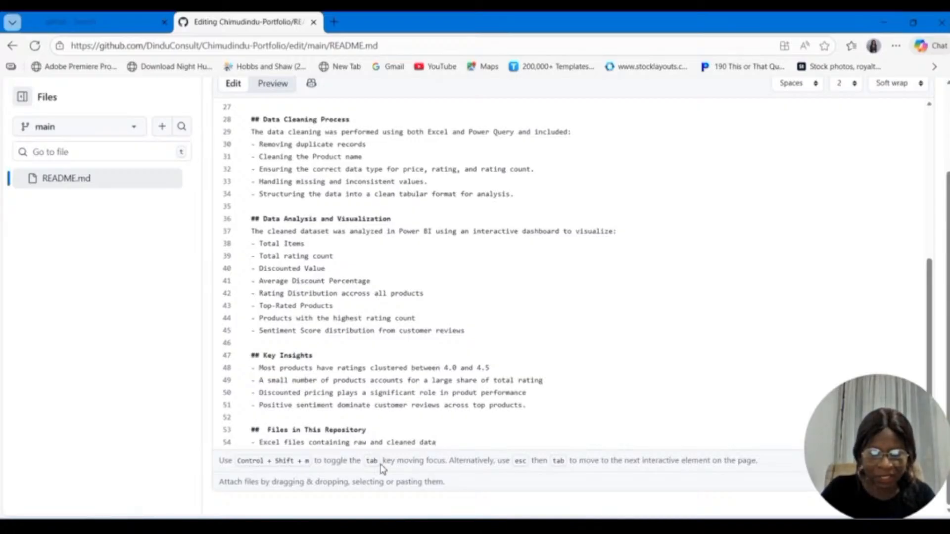
Step: Add a second bullet reading "Power BI dashboard file" to the repository files list
{"action": "key", "text": "Return"}
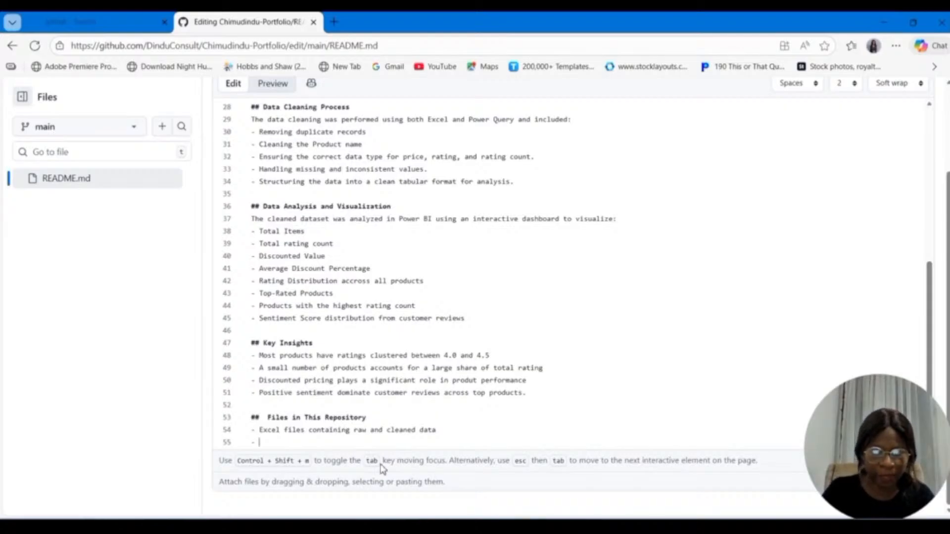
{"action": "type", "text": "Power "}
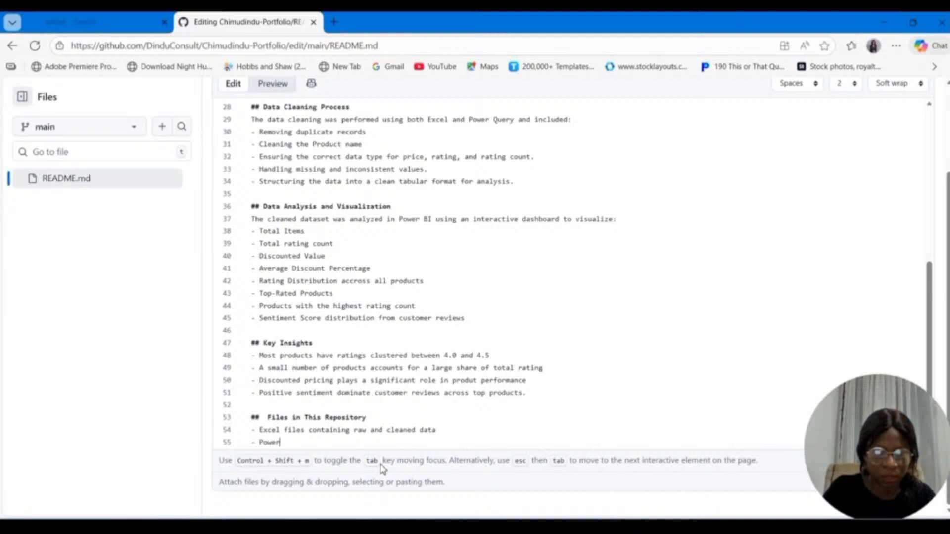
{"action": "type", "text": "BI da"}
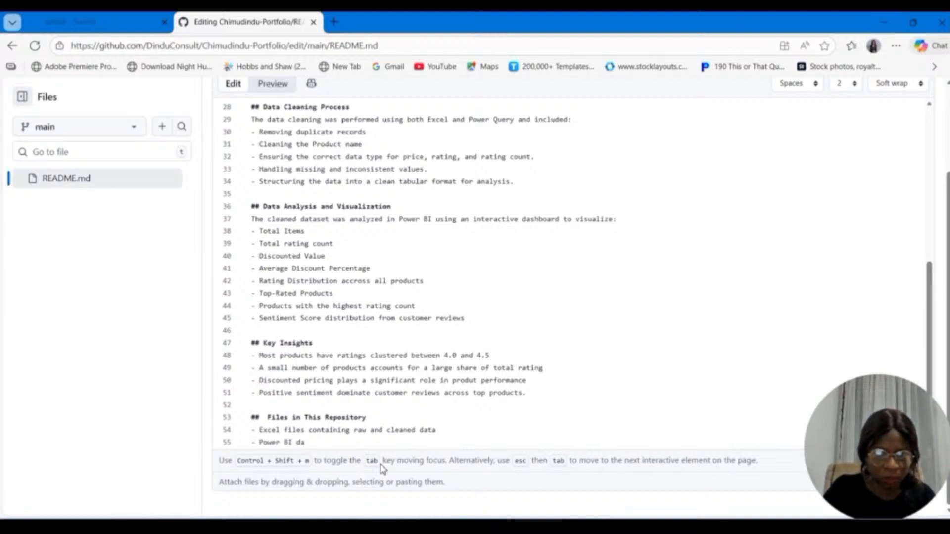
{"action": "type", "text": "shboar"}
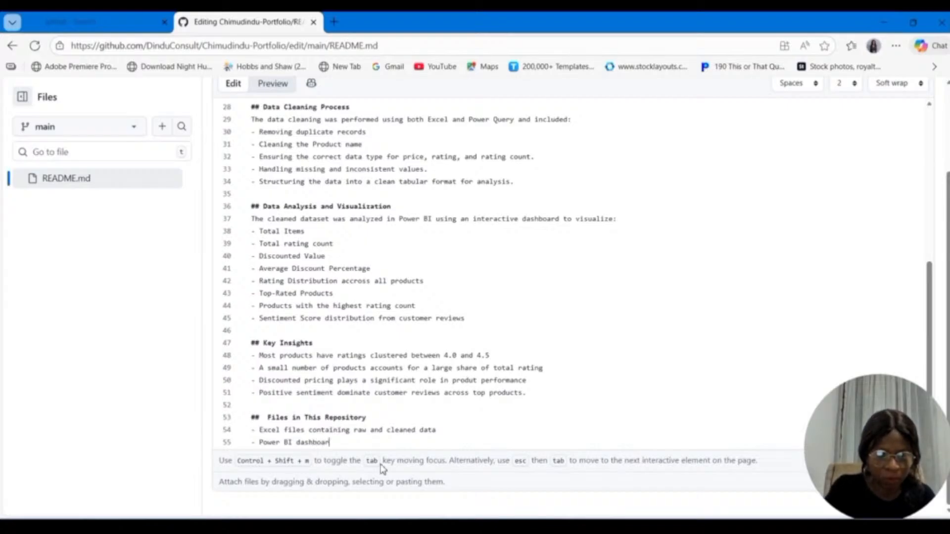
{"action": "type", "text": "d file"}
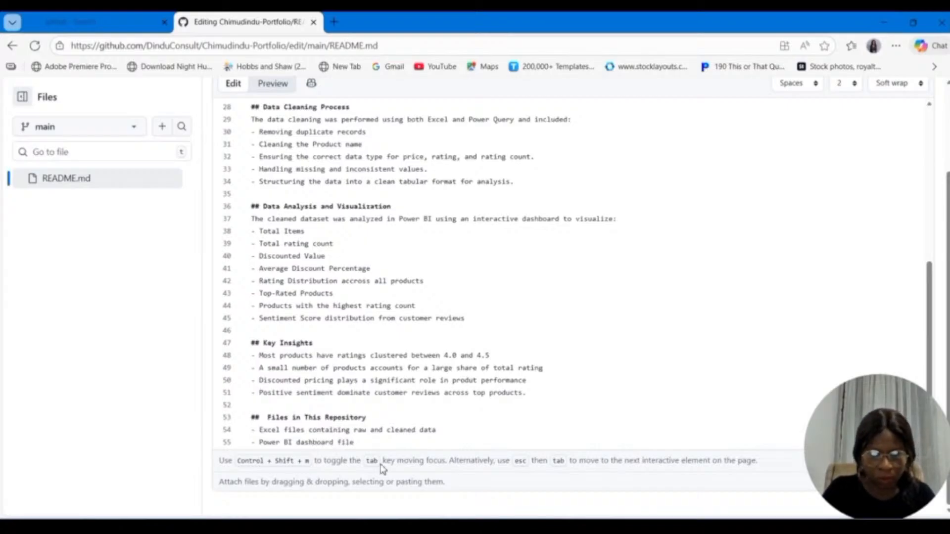
Step: Add a third bullet reading "Dashboard Screenshots" to the repository files list
{"action": "key", "text": "Return"}
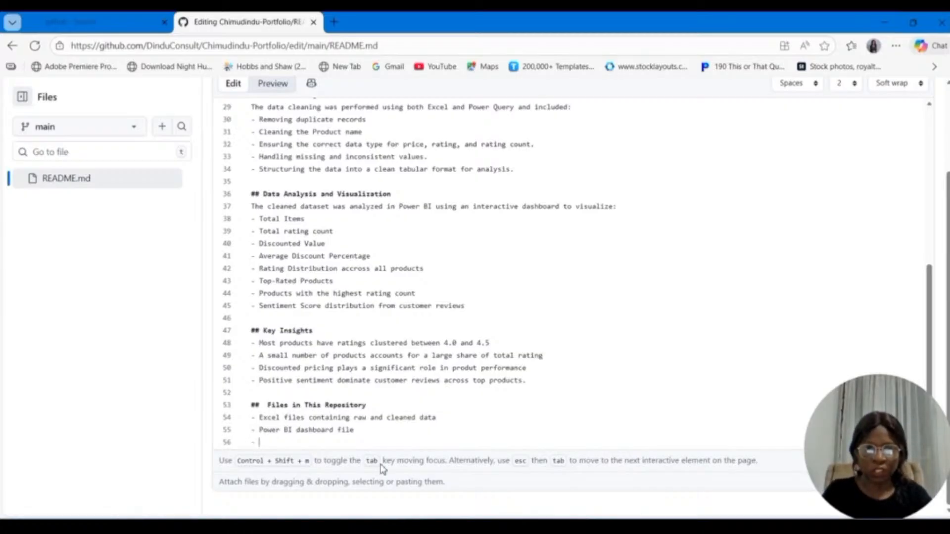
{"action": "type", "text": "Das"}
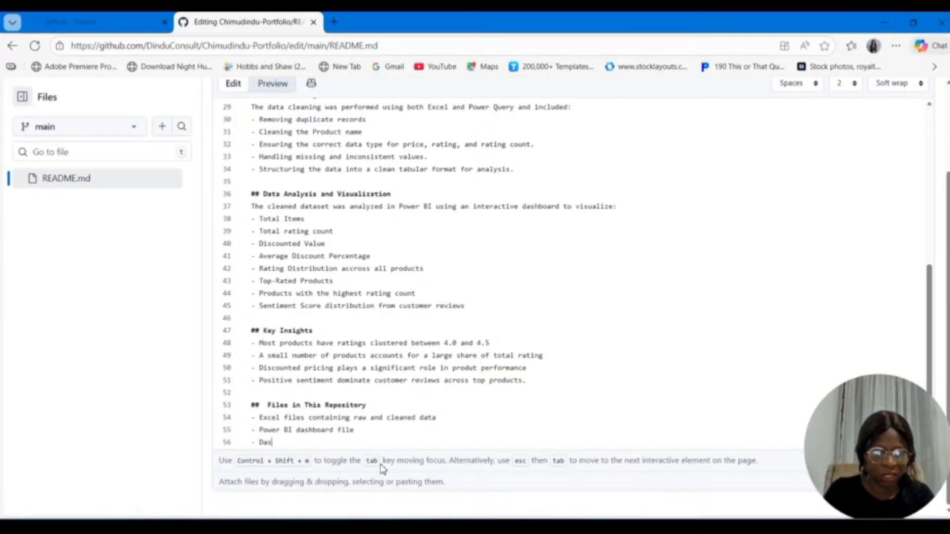
{"action": "type", "text": "hboard"}
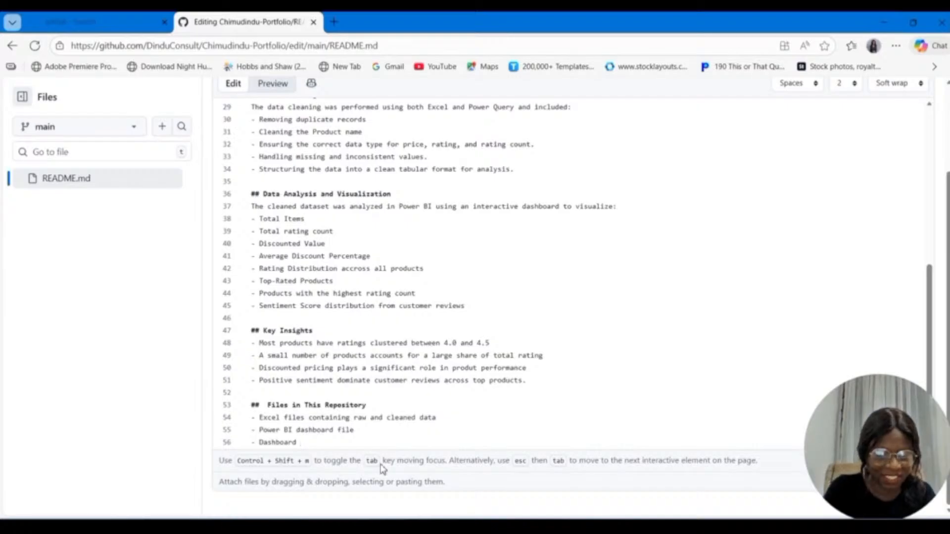
{"action": "type", "text": " Scre"}
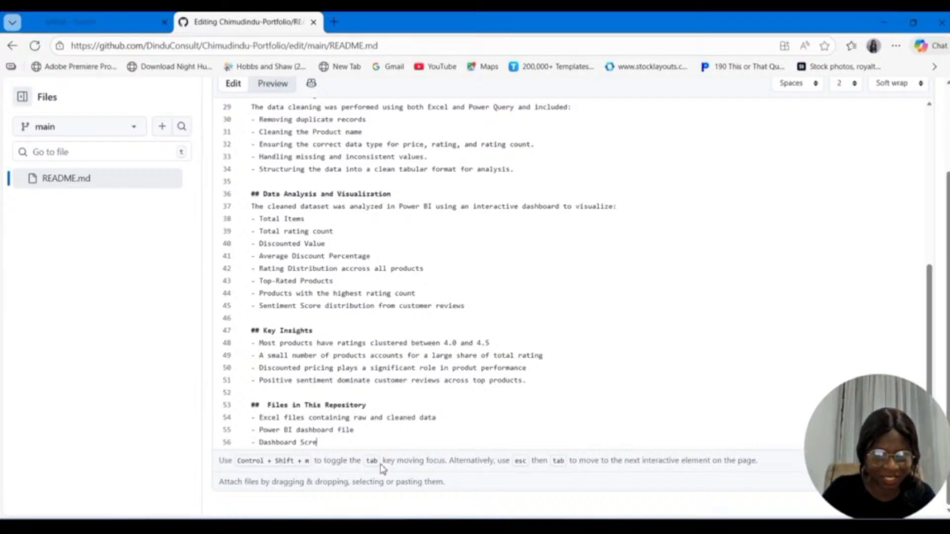
{"action": "type", "text": "ensho"}
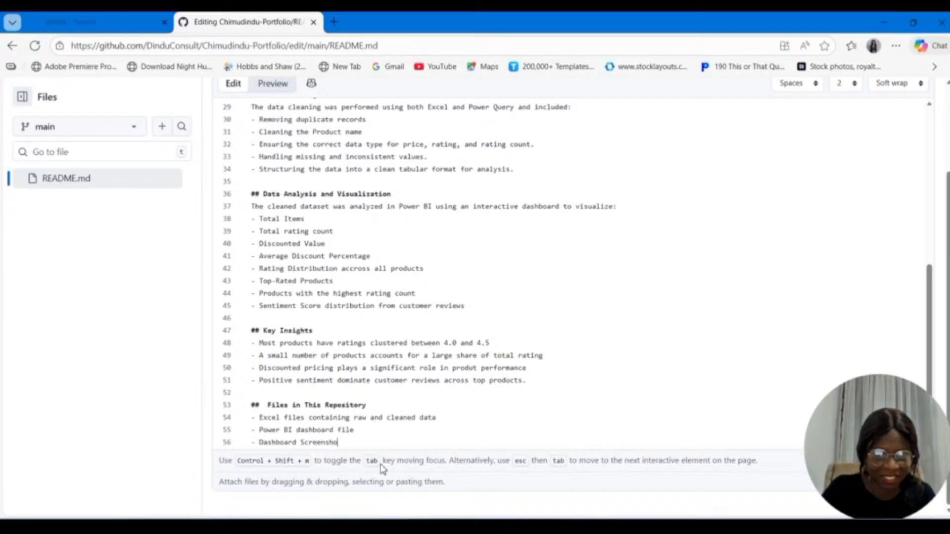
{"action": "type", "text": "t"}
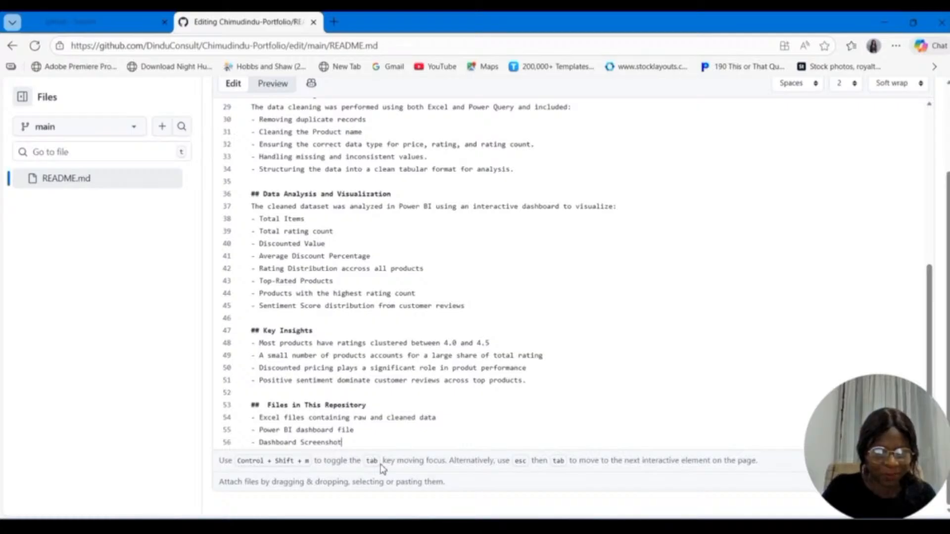
{"action": "type", "text": "s"}
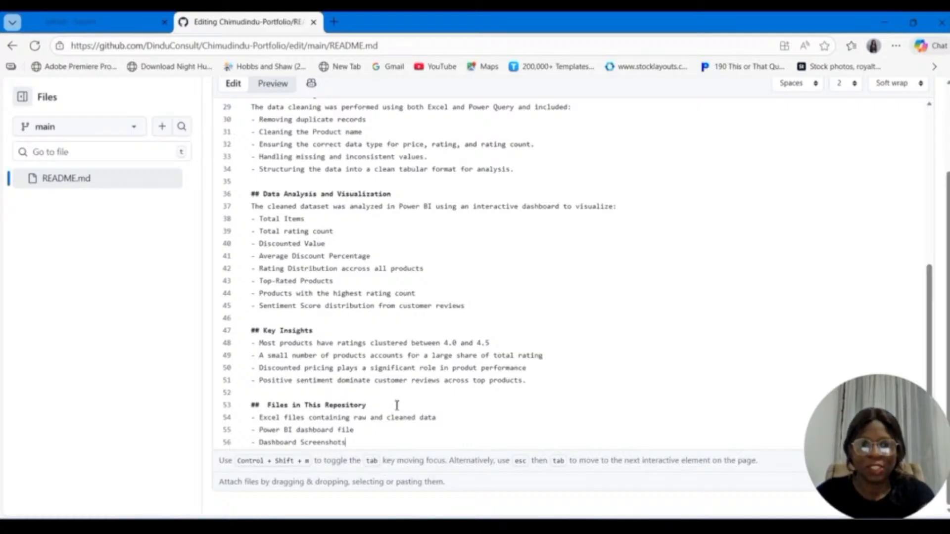
Step: Review the README's Markdown source from the title through the repository files list
{"action": "scroll", "coordinate": [420, 416], "scroll_direction": "down", "scroll_amount": 1}
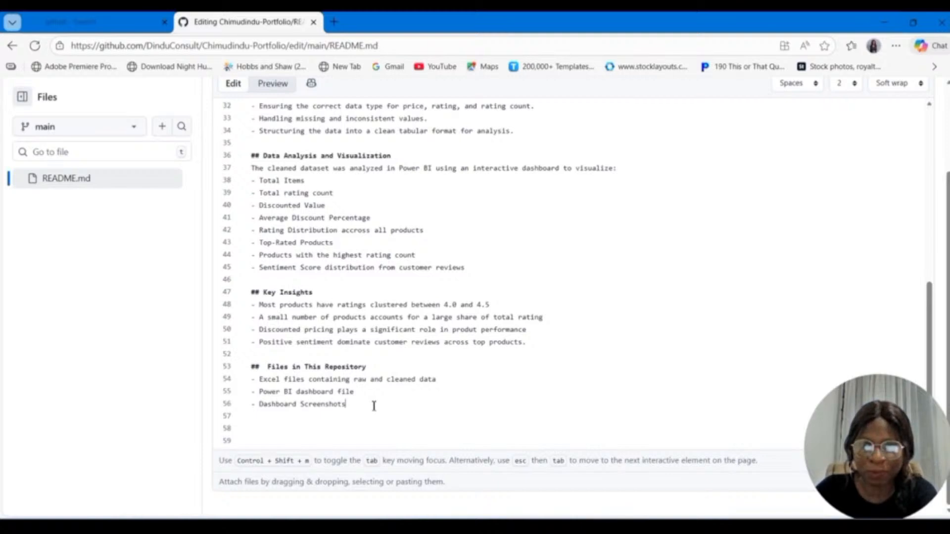
{"action": "scroll", "coordinate": [428, 408], "scroll_direction": "up", "scroll_amount": 5}
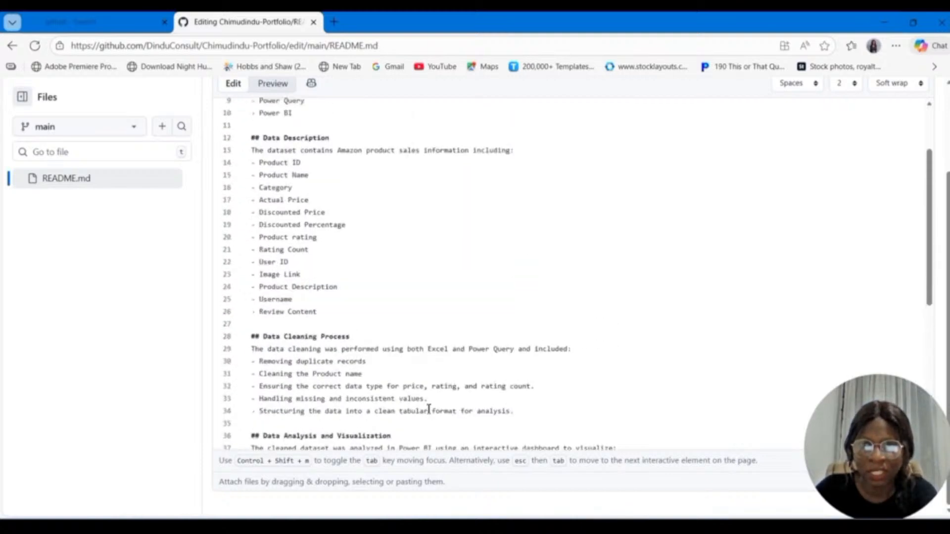
{"action": "scroll", "coordinate": [428, 409], "scroll_direction": "up", "scroll_amount": 2}
{"action": "scroll", "coordinate": [429, 409], "scroll_direction": "down", "scroll_amount": 7}
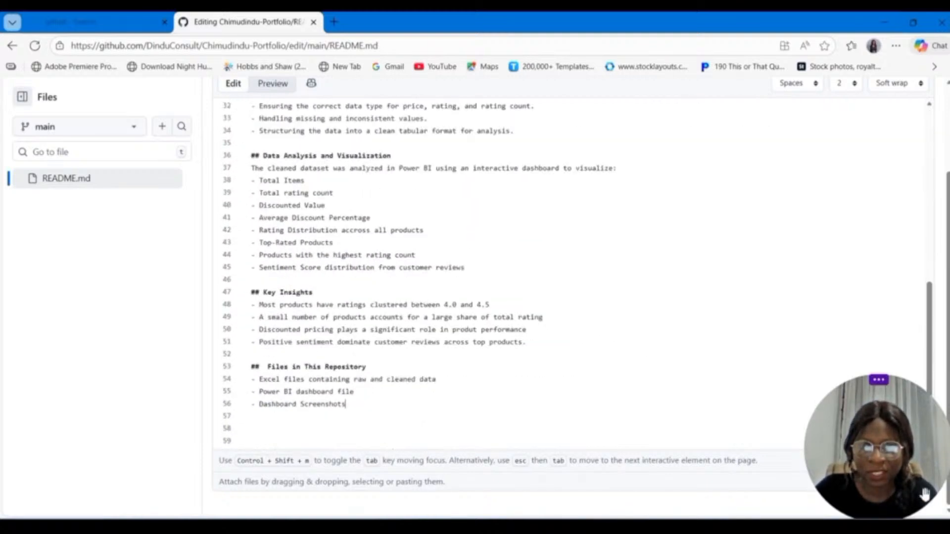
{"action": "mouse_move", "coordinate": [883, 390]}
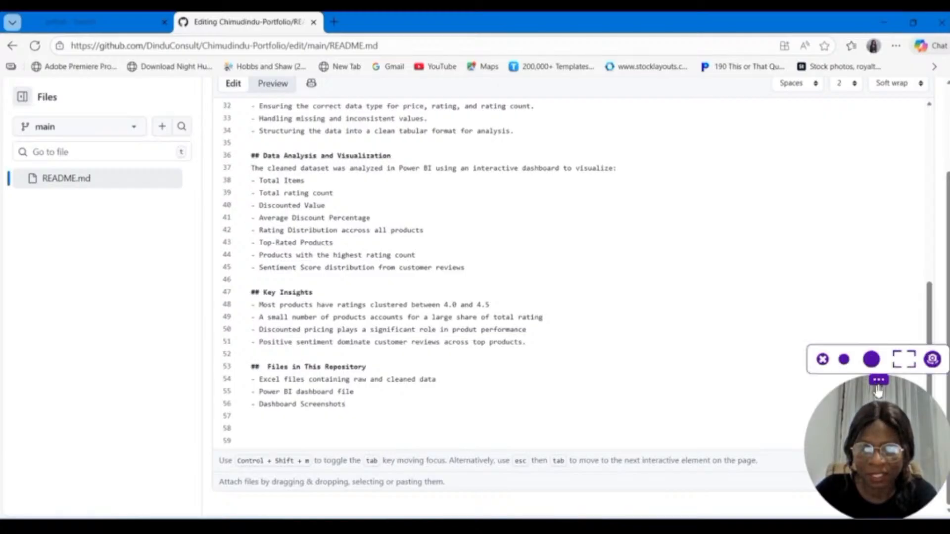
{"action": "left_click_drag", "start_coordinate": [878, 391], "coordinate": [851, 358]}
{"action": "scroll", "coordinate": [460, 203], "scroll_direction": "up", "scroll_amount": 8}
{"action": "scroll", "coordinate": [460, 204], "scroll_direction": "down", "scroll_amount": 8}
{"action": "scroll", "coordinate": [460, 203], "scroll_direction": "up", "scroll_amount": 8}
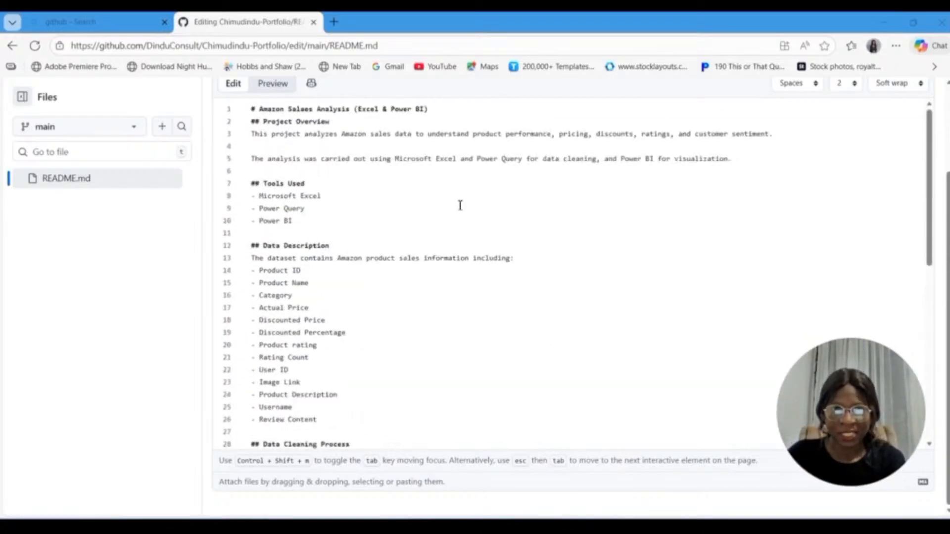
{"action": "scroll", "coordinate": [460, 205], "scroll_direction": "down", "scroll_amount": 8}
{"action": "scroll", "coordinate": [460, 205], "scroll_direction": "up", "scroll_amount": 8}
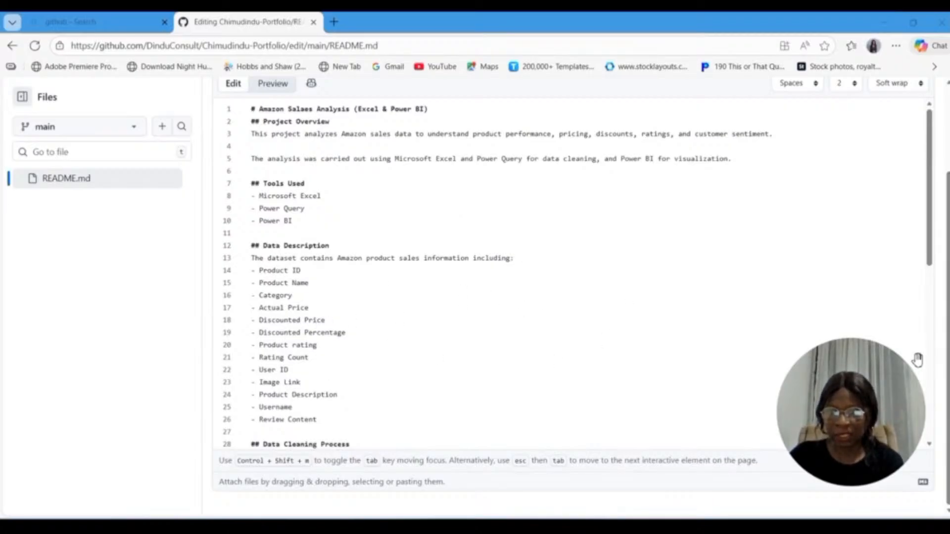
Step: Commit the README edits directly to the main branch with the message "Update README.md"
{"action": "scroll", "coordinate": [574, 297], "scroll_direction": "up", "scroll_amount": 2}
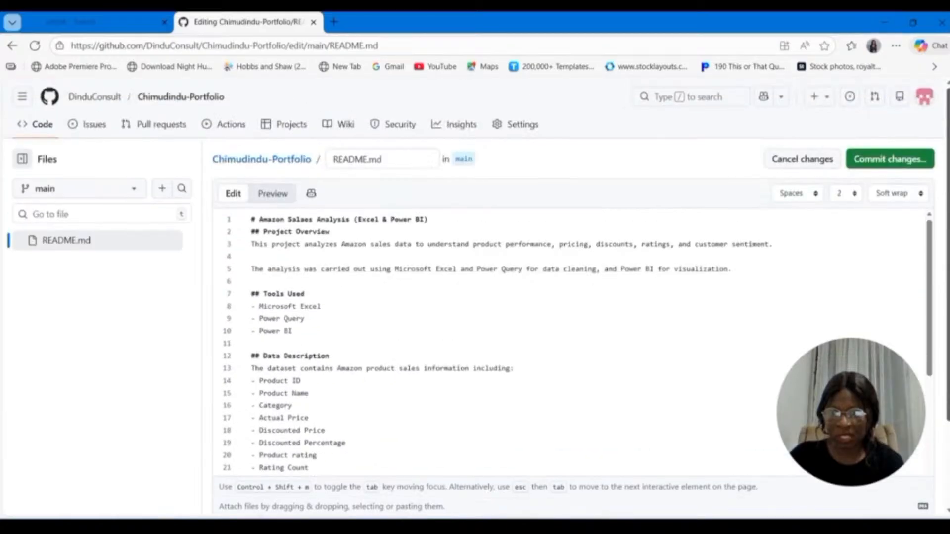
{"action": "left_click", "coordinate": [897, 164]}
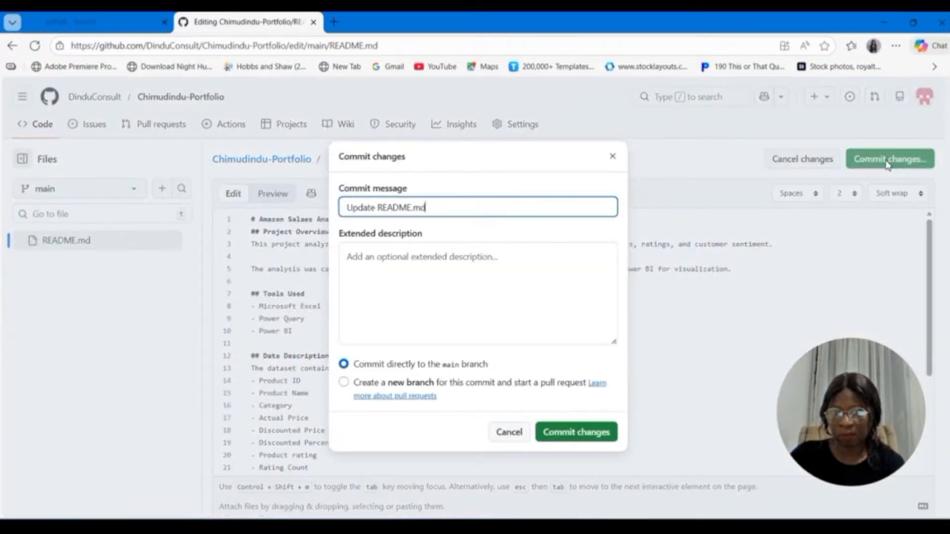
{"action": "left_click", "coordinate": [571, 437]}
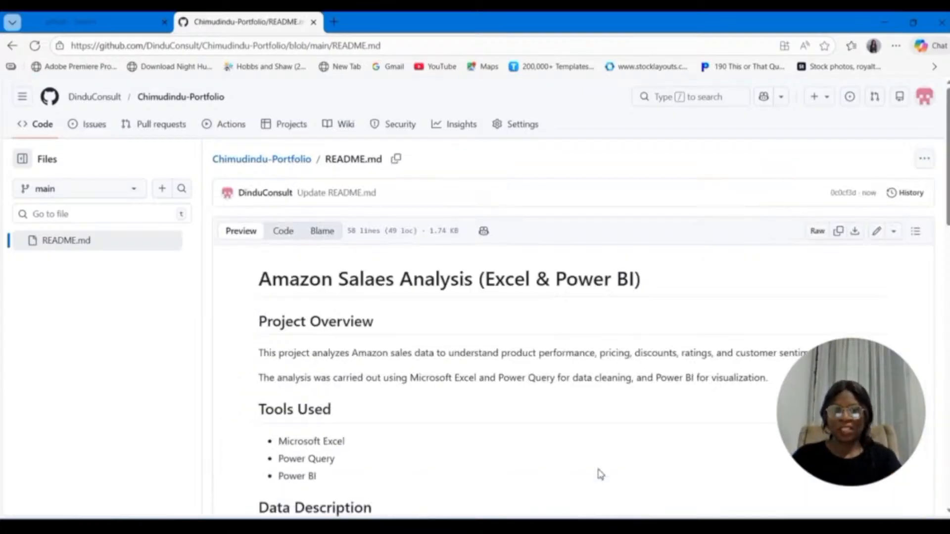
Step: Look through the rendered README to check its headings and bullet lists from the project overview to the files section
{"action": "scroll", "coordinate": [525, 348], "scroll_direction": "down", "scroll_amount": 2}
{"action": "scroll", "coordinate": [524, 343], "scroll_direction": "down", "scroll_amount": 6}
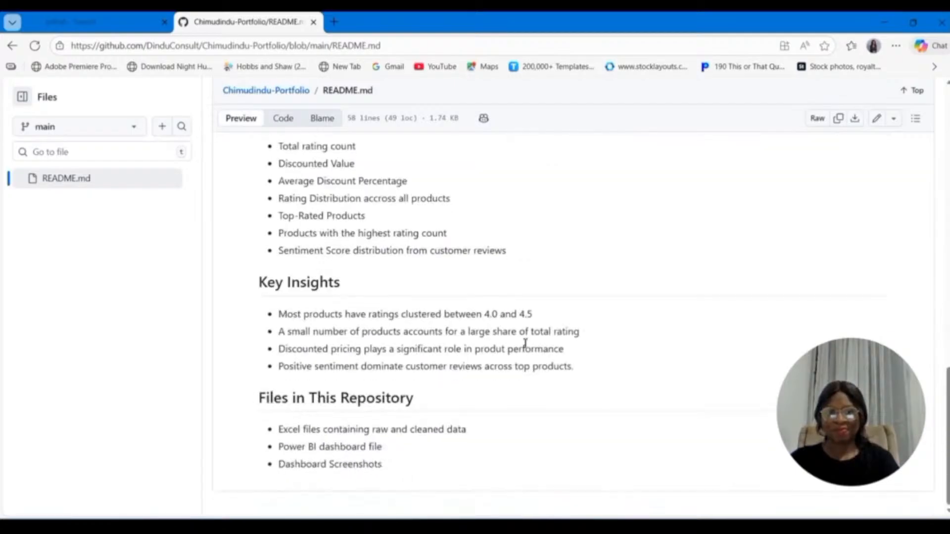
{"action": "scroll", "coordinate": [524, 343], "scroll_direction": "up", "scroll_amount": 15}
{"action": "scroll", "coordinate": [525, 346], "scroll_direction": "down", "scroll_amount": 10}
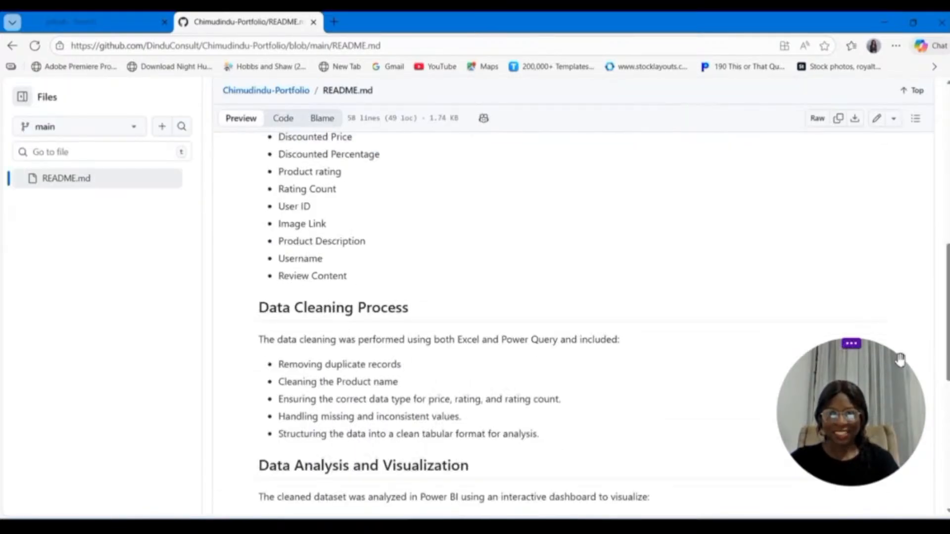
{"action": "scroll", "coordinate": [609, 307], "scroll_direction": "up", "scroll_amount": 10}
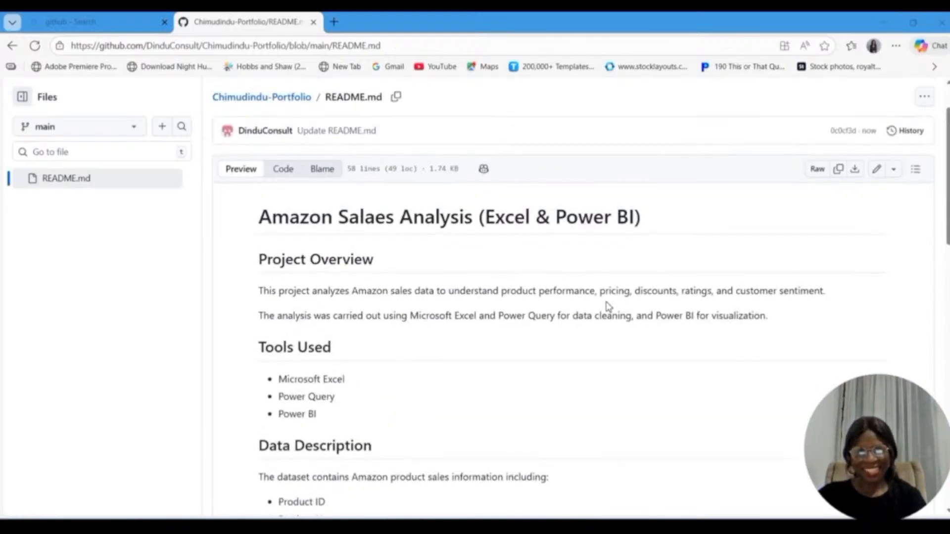
{"action": "scroll", "coordinate": [608, 306], "scroll_direction": "up", "scroll_amount": 1}
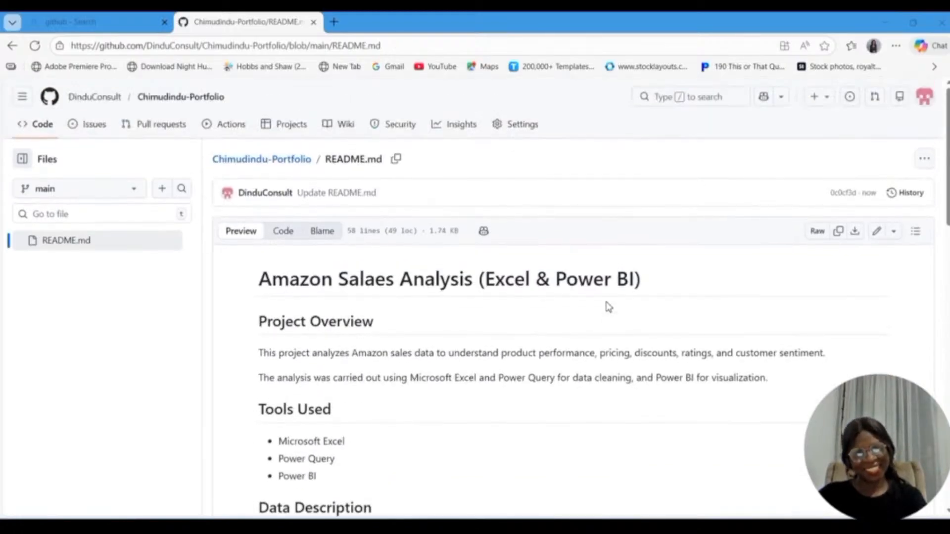
Step: Look over the rendered README and open README.md for editing
{"action": "scroll", "coordinate": [609, 307], "scroll_direction": "down", "scroll_amount": 15}
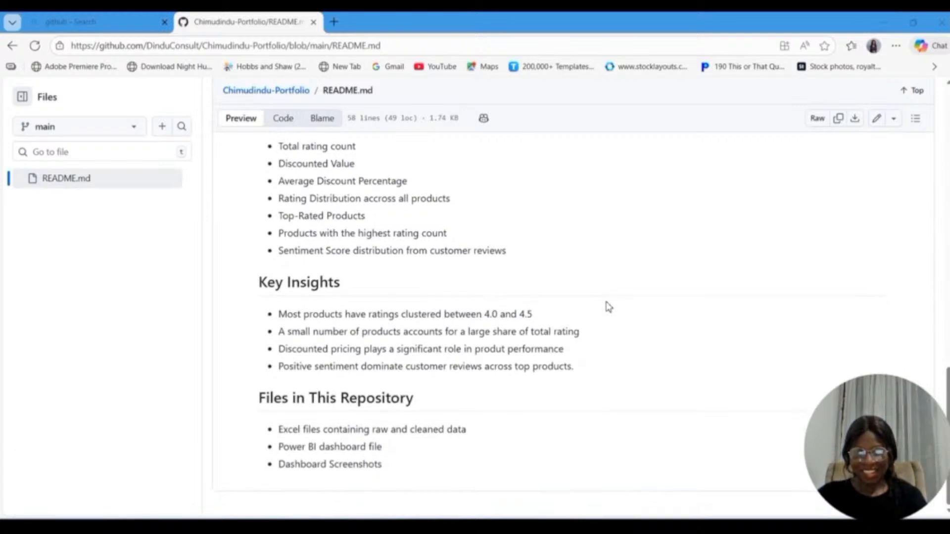
{"action": "scroll", "coordinate": [609, 307], "scroll_direction": "up", "scroll_amount": 15}
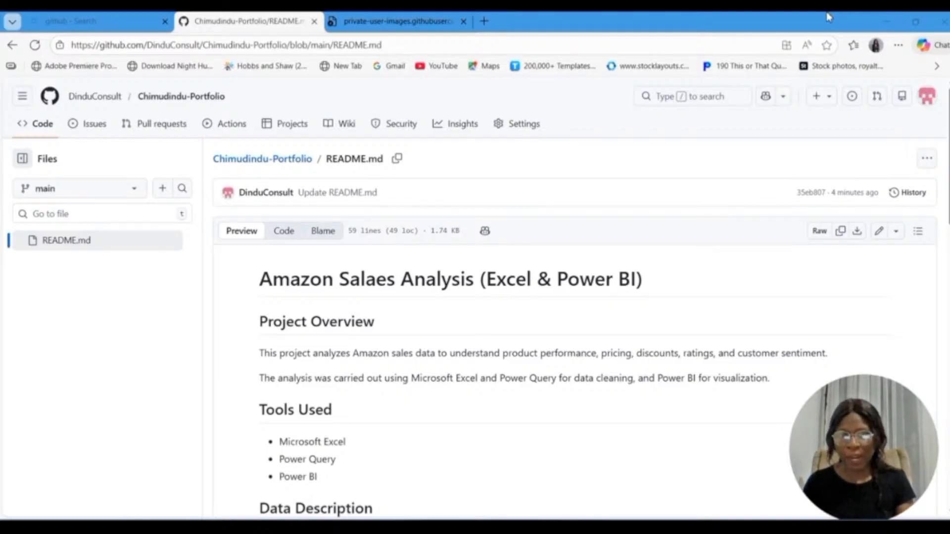
{"action": "scroll", "coordinate": [459, 329], "scroll_direction": "down", "scroll_amount": 6}
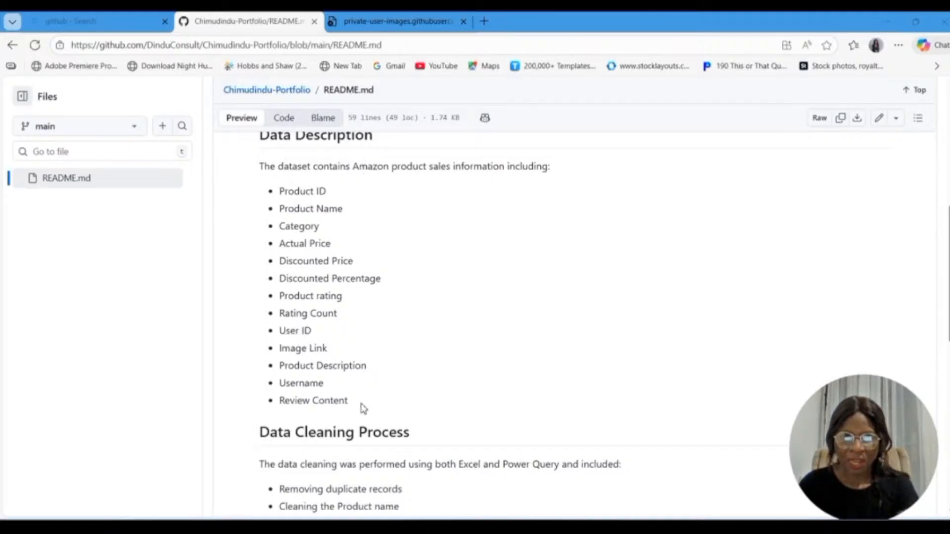
{"action": "scroll", "coordinate": [383, 411], "scroll_direction": "up", "scroll_amount": 6}
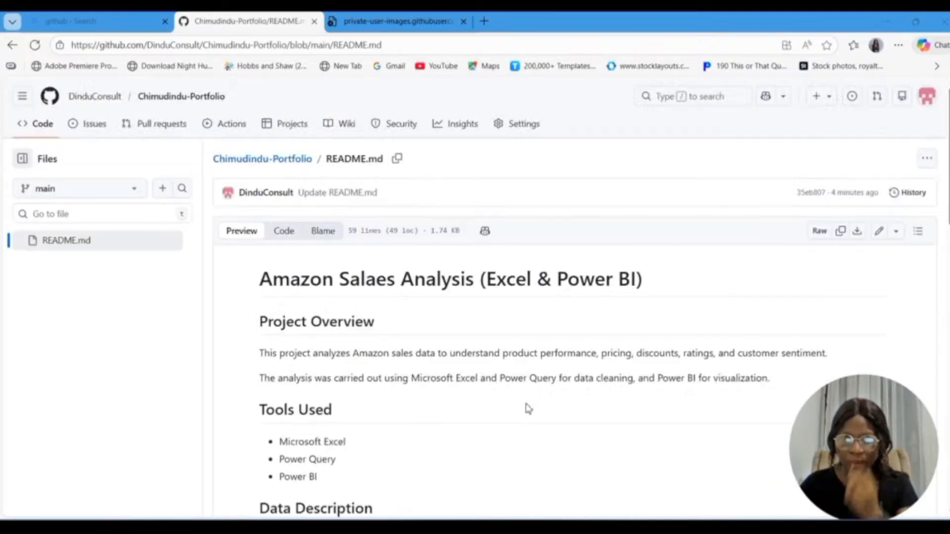
{"action": "left_click", "coordinate": [879, 239]}
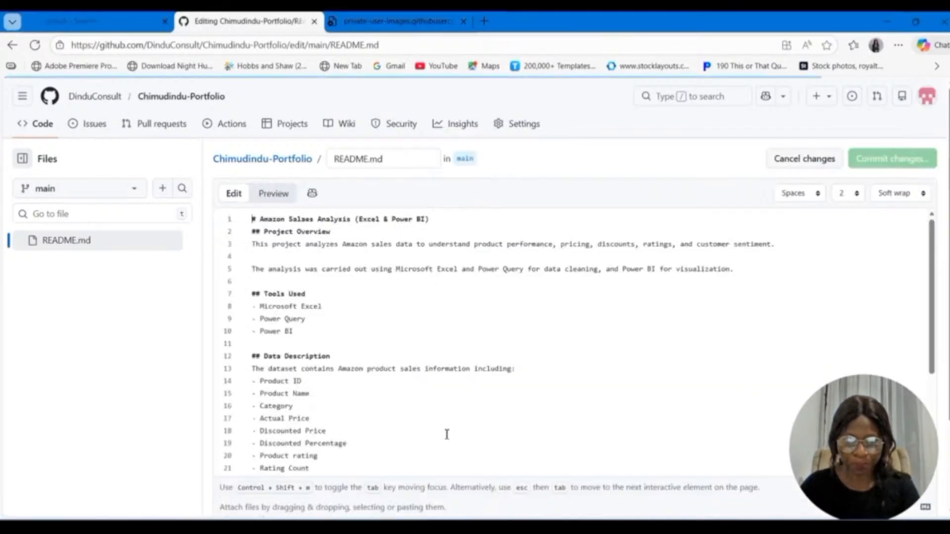
Step: Add blank lines after "Review Content" in the Data Description section and upload Screenshot (56).png from the raw data folder there
{"action": "scroll", "coordinate": [423, 433], "scroll_direction": "down", "scroll_amount": 1}
{"action": "scroll", "coordinate": [420, 432], "scroll_direction": "down", "scroll_amount": 2}
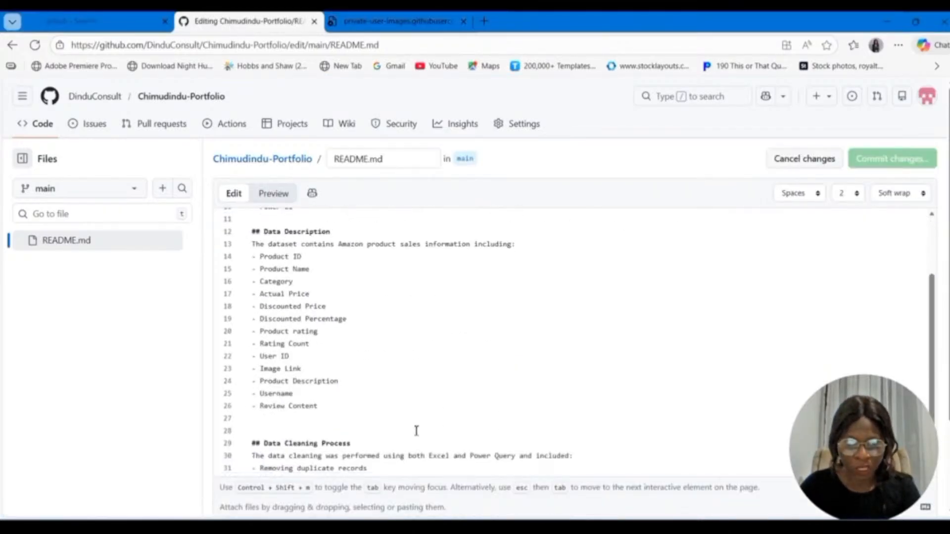
{"action": "left_click", "coordinate": [335, 407]}
{"action": "key", "text": "Return"}
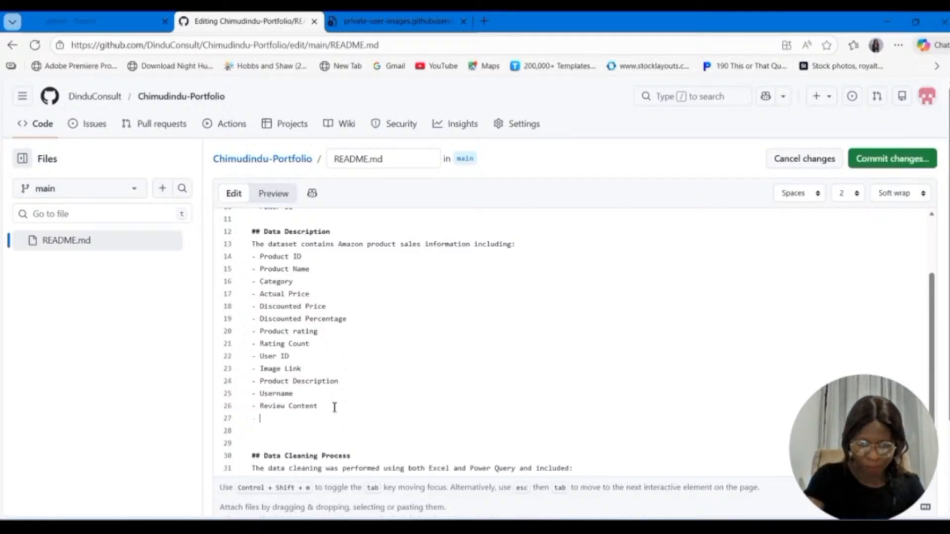
{"action": "key", "text": "Return"}
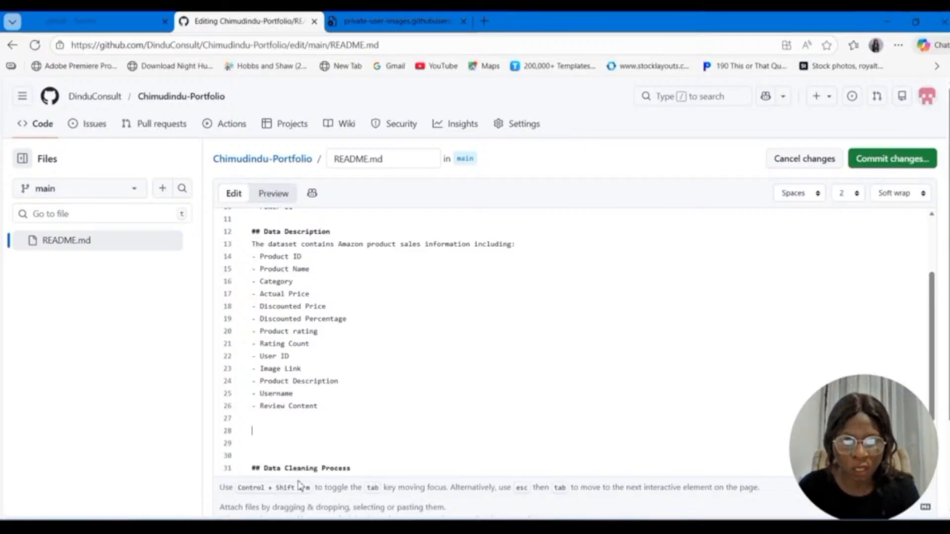
{"action": "key", "text": "Return"}
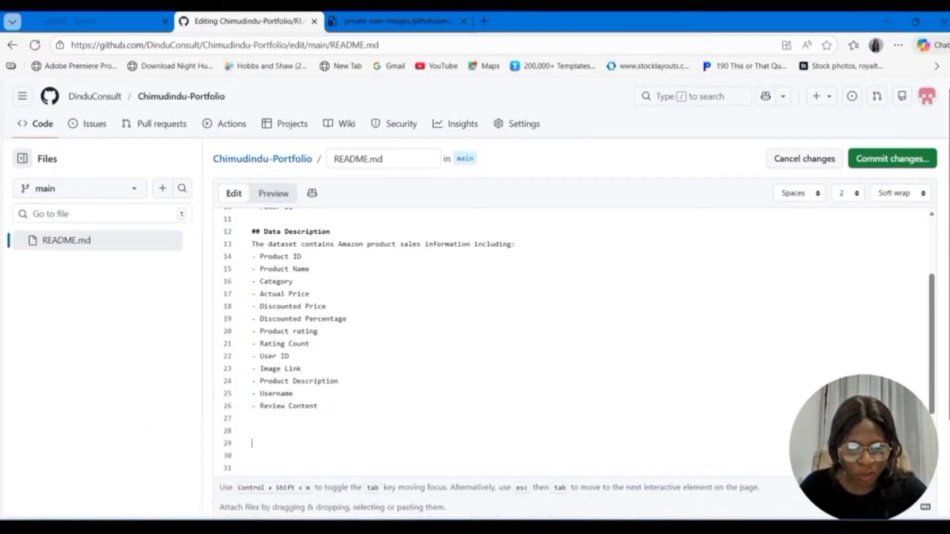
{"action": "left_click", "coordinate": [259, 528]}
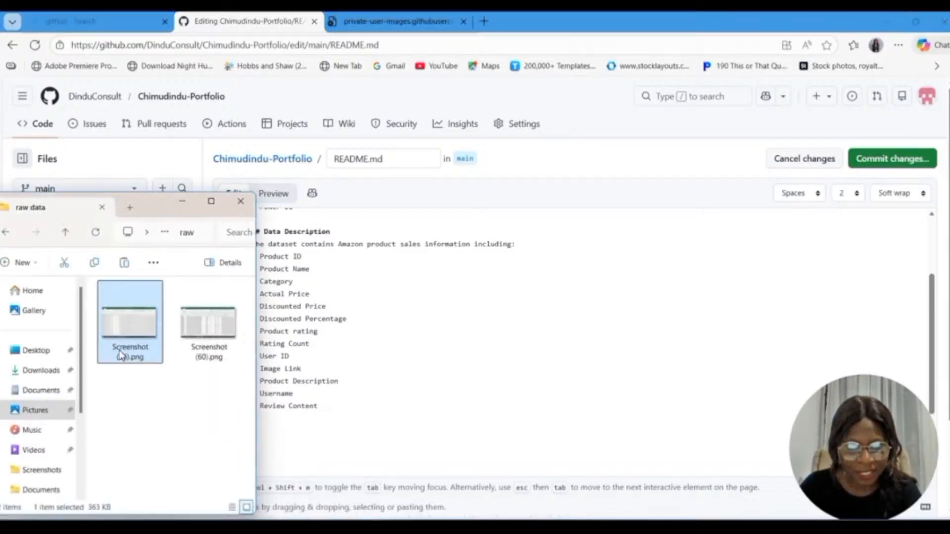
{"action": "left_click_drag", "start_coordinate": [122, 350], "coordinate": [251, 467]}
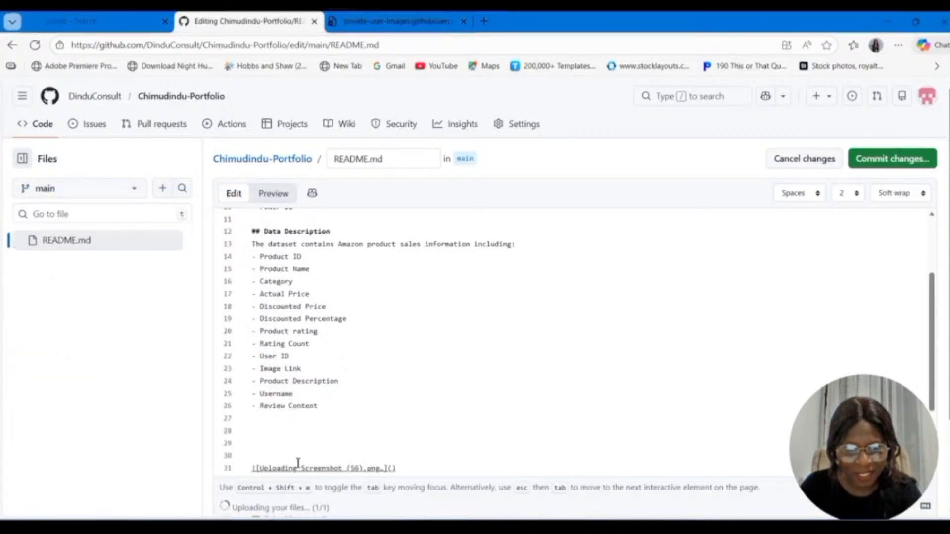
Step: Insert Screenshot (60).png from the raw data folder on a new line below the Screenshot (56) image
{"action": "scroll", "coordinate": [314, 447], "scroll_direction": "down", "scroll_amount": 3}
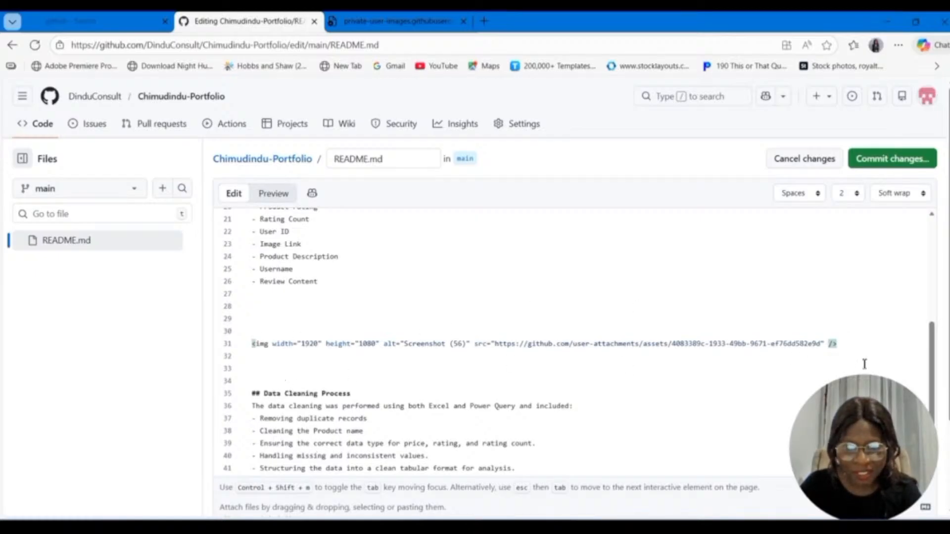
{"action": "left_click", "coordinate": [851, 346]}
{"action": "key", "text": "Return"}
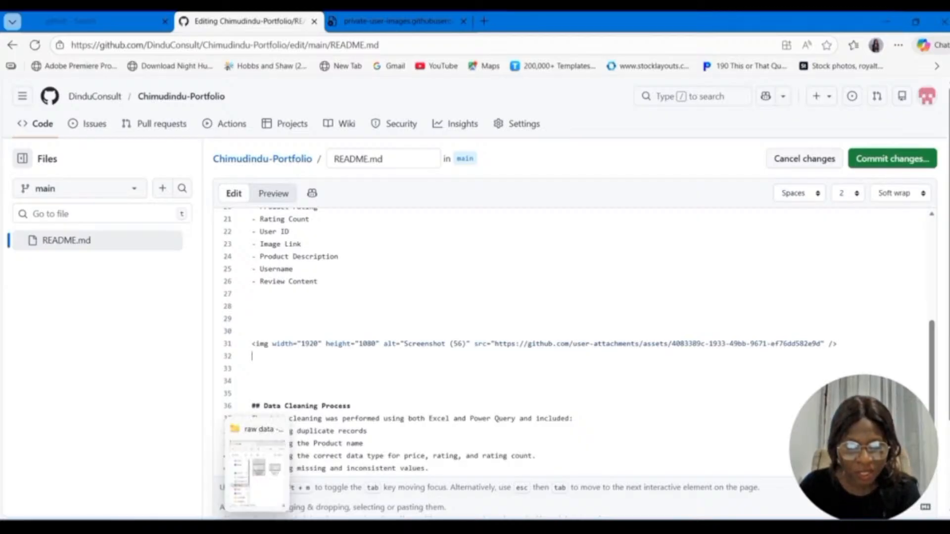
{"action": "left_click", "coordinate": [257, 526]}
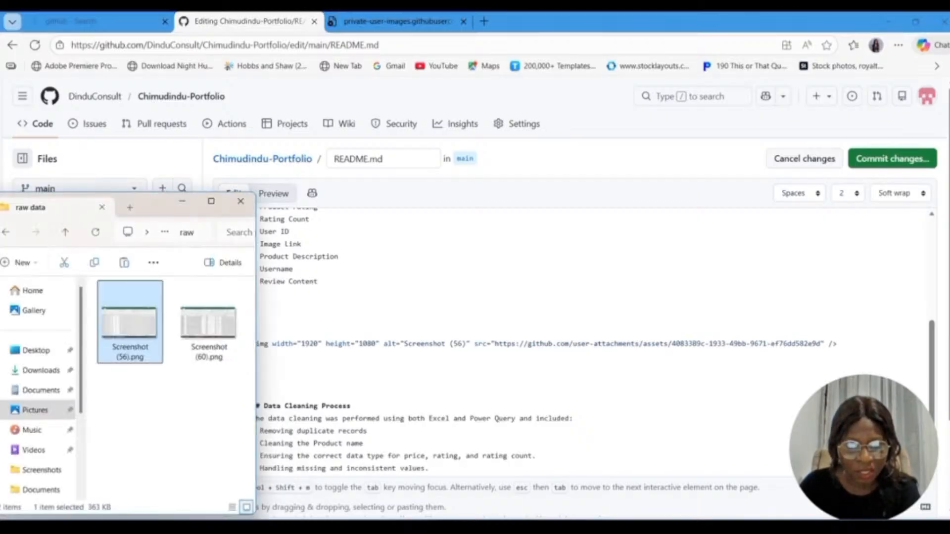
{"action": "left_click", "coordinate": [194, 338]}
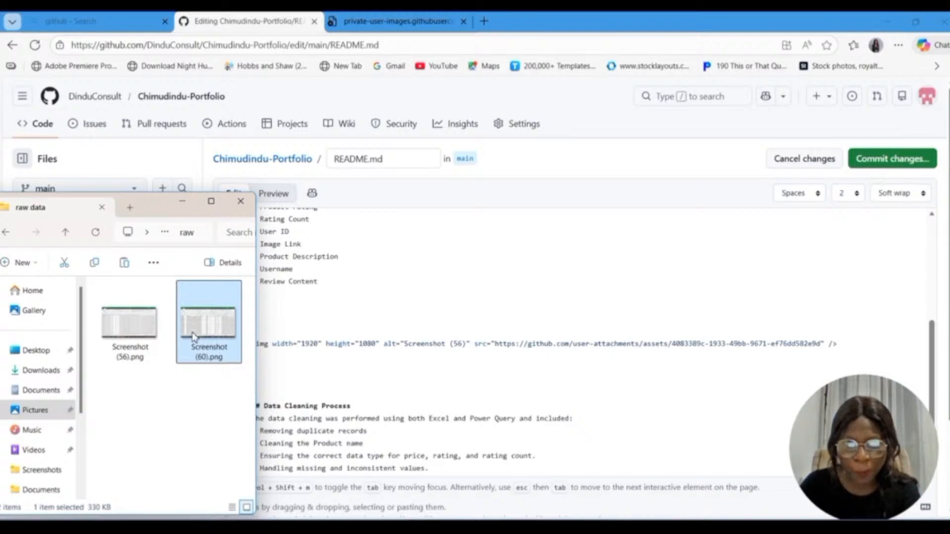
{"action": "left_click_drag", "start_coordinate": [194, 337], "coordinate": [305, 382]}
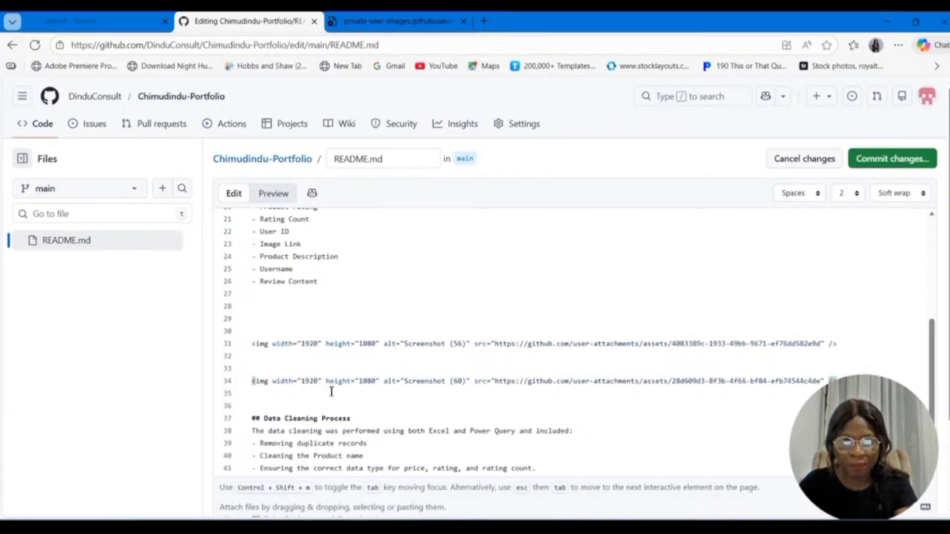
Step: Add blank lines after the last Data Cleaning Process bullet and upload Screenshot (57).png from the cleaning process folder there
{"action": "scroll", "coordinate": [382, 396], "scroll_direction": "down", "scroll_amount": 5}
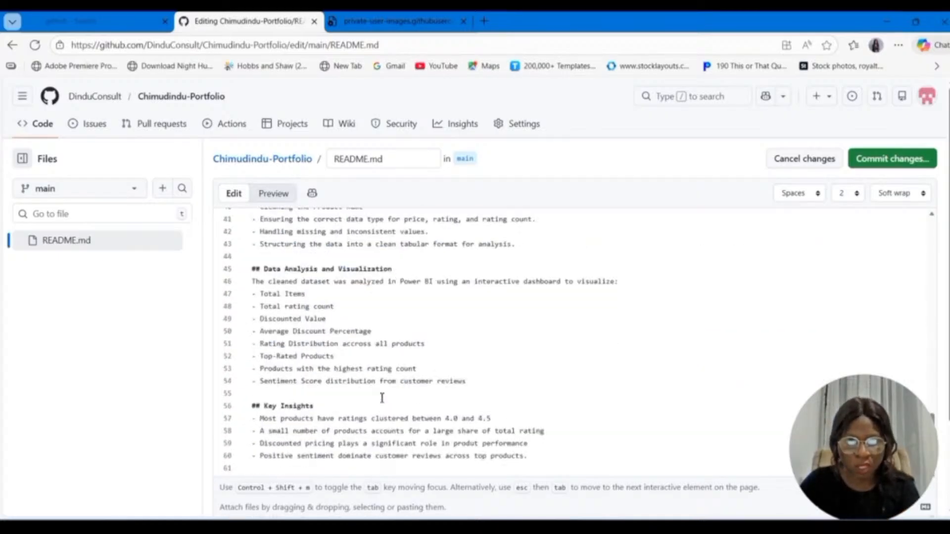
{"action": "scroll", "coordinate": [381, 396], "scroll_direction": "up", "scroll_amount": 4}
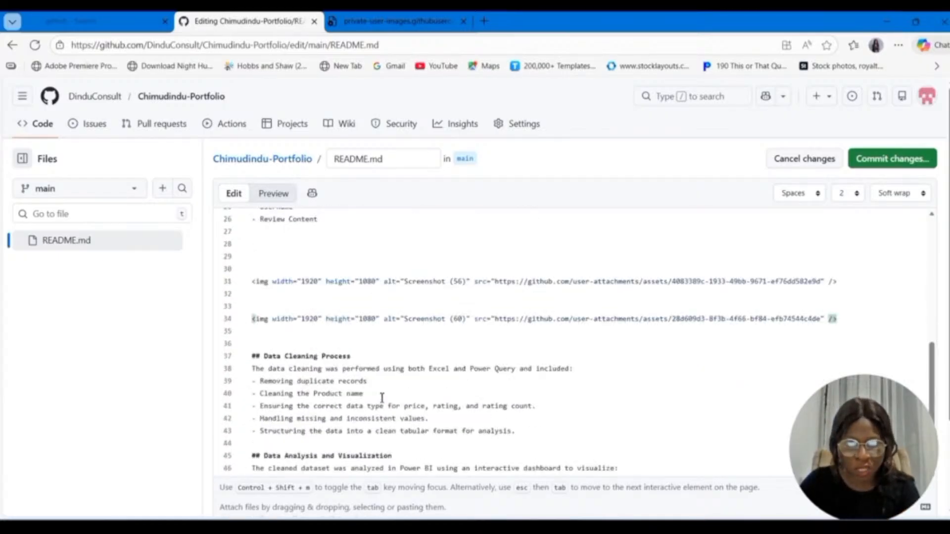
{"action": "left_click", "coordinate": [528, 432]}
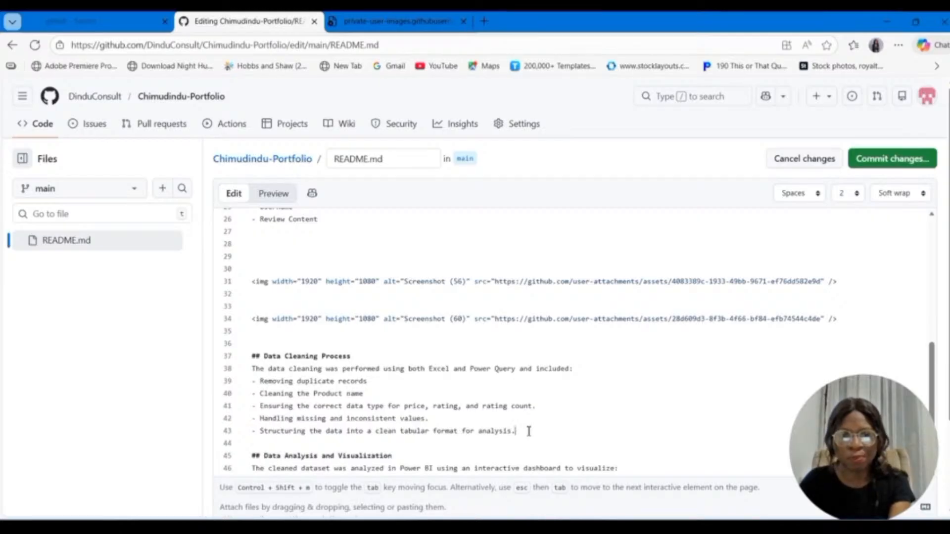
{"action": "key", "text": "Return"}
{"action": "key", "text": "Return"}
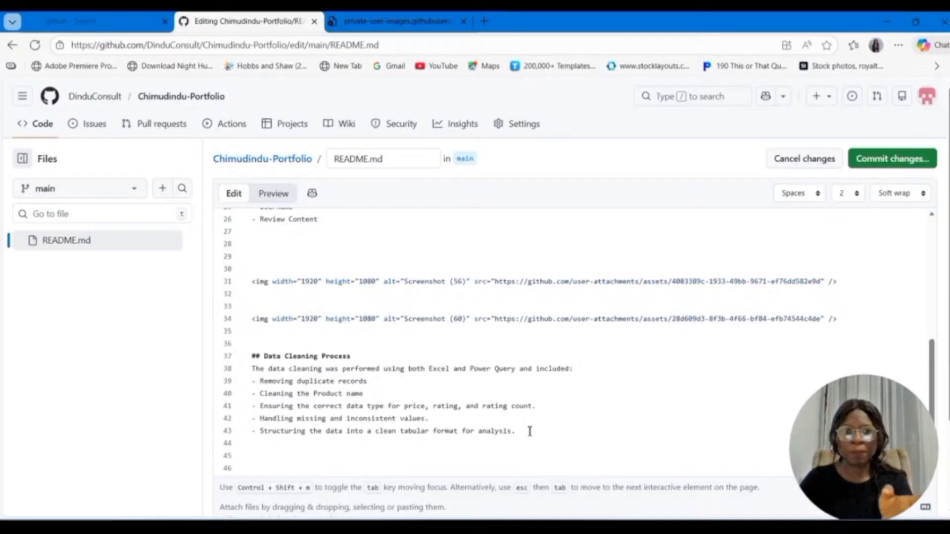
{"action": "key", "text": "Return"}
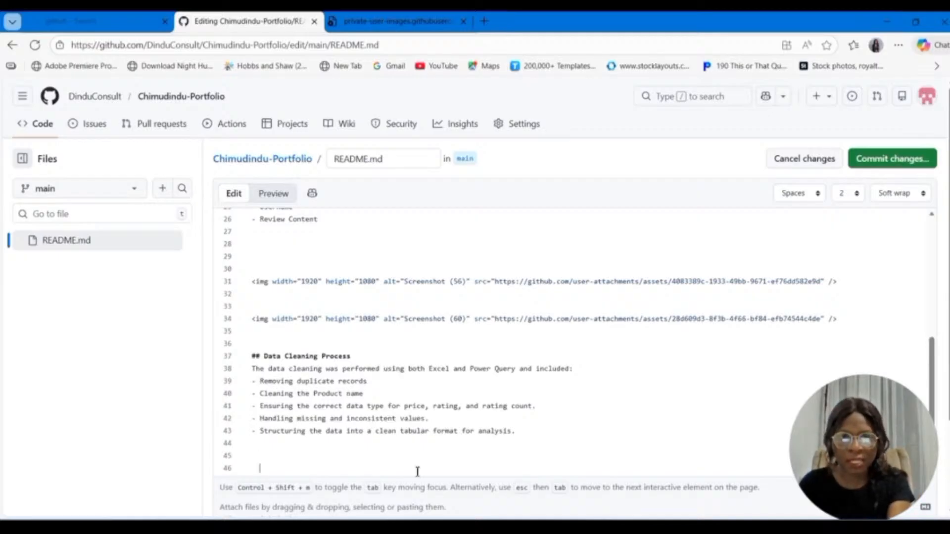
{"action": "left_click", "coordinate": [376, 529]}
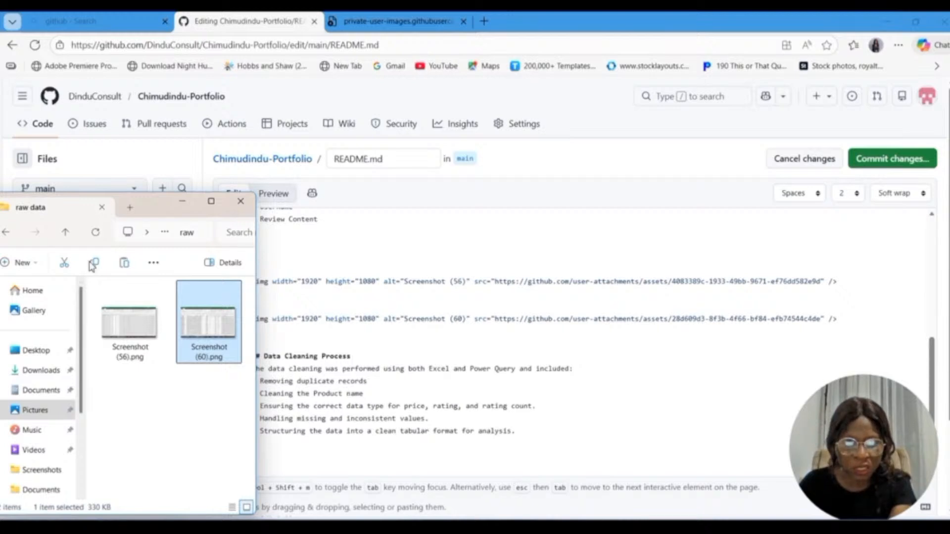
{"action": "left_click", "coordinate": [5, 232]}
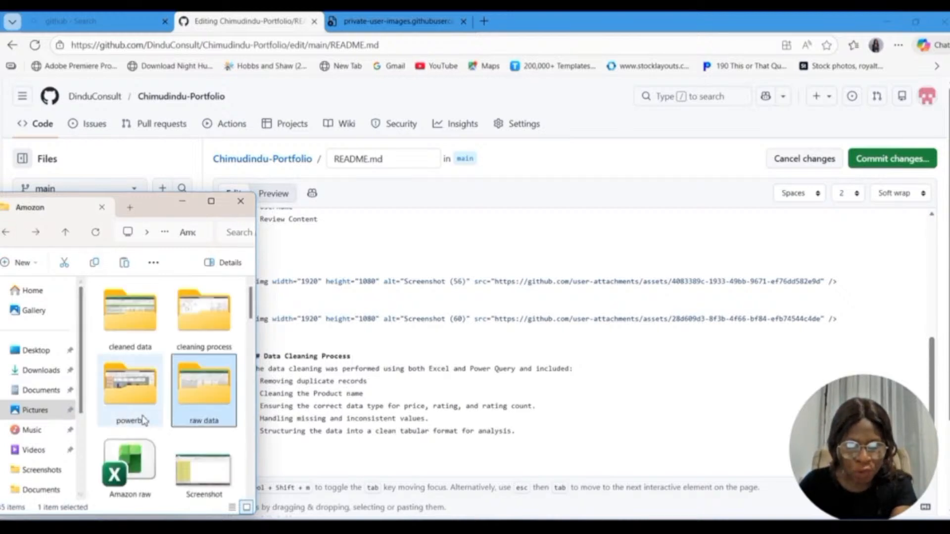
{"action": "left_click", "coordinate": [200, 334]}
{"action": "double_click", "coordinate": [199, 334]}
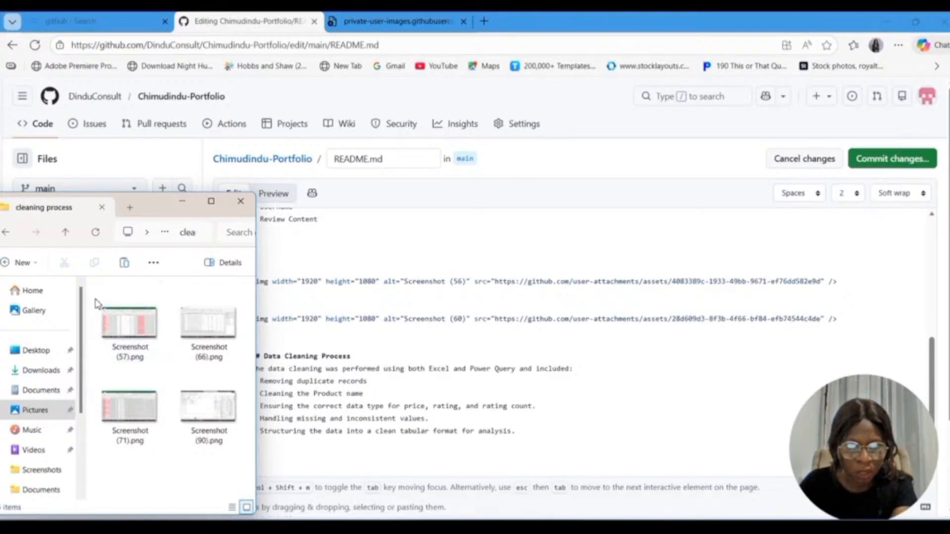
{"action": "left_click_drag", "start_coordinate": [129, 322], "coordinate": [285, 458]}
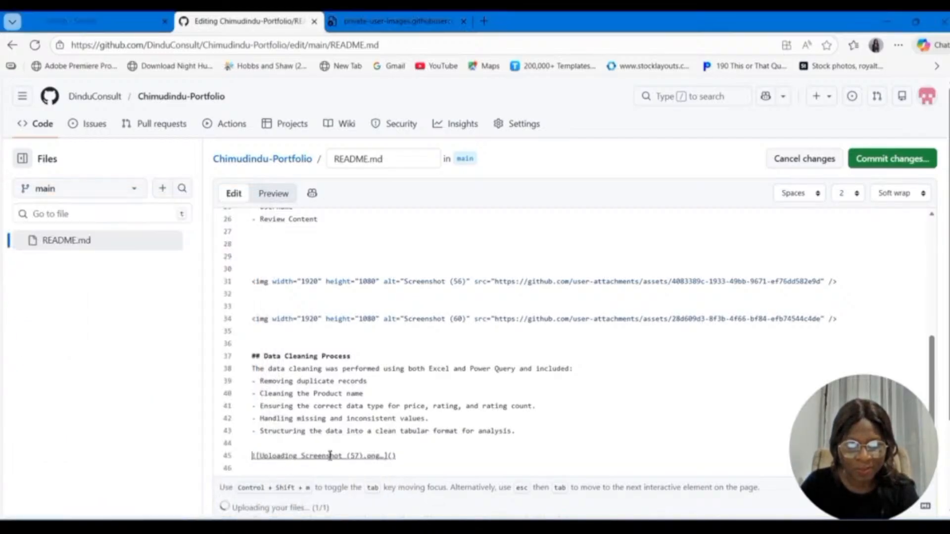
Step: Insert Screenshot (71).png from the cleaning process folder a few lines below the Screenshot (57) image
{"action": "left_click_drag", "start_coordinate": [930, 379], "coordinate": [930, 419]}
{"action": "left_click", "coordinate": [856, 297]}
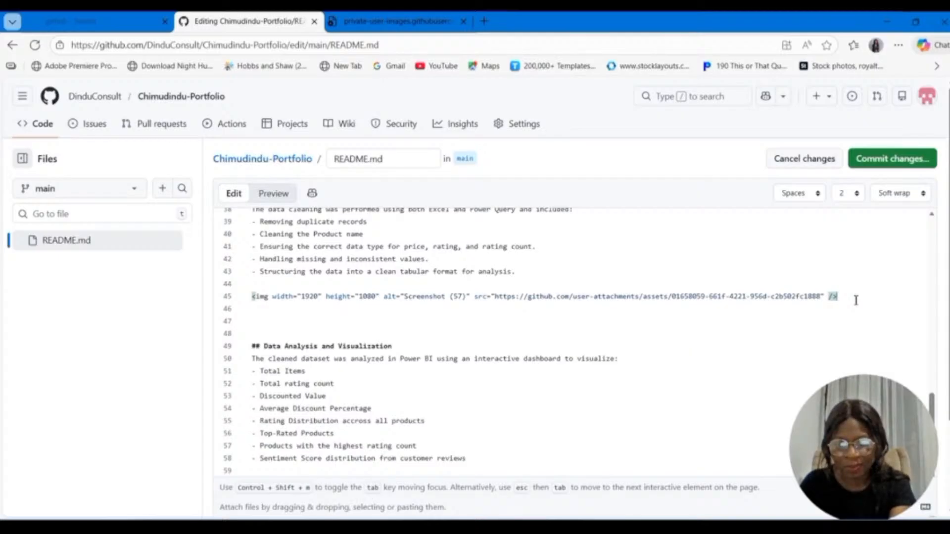
{"action": "key", "text": "Return"}
{"action": "key", "text": "Return"}
{"action": "left_click", "coordinate": [287, 526]}
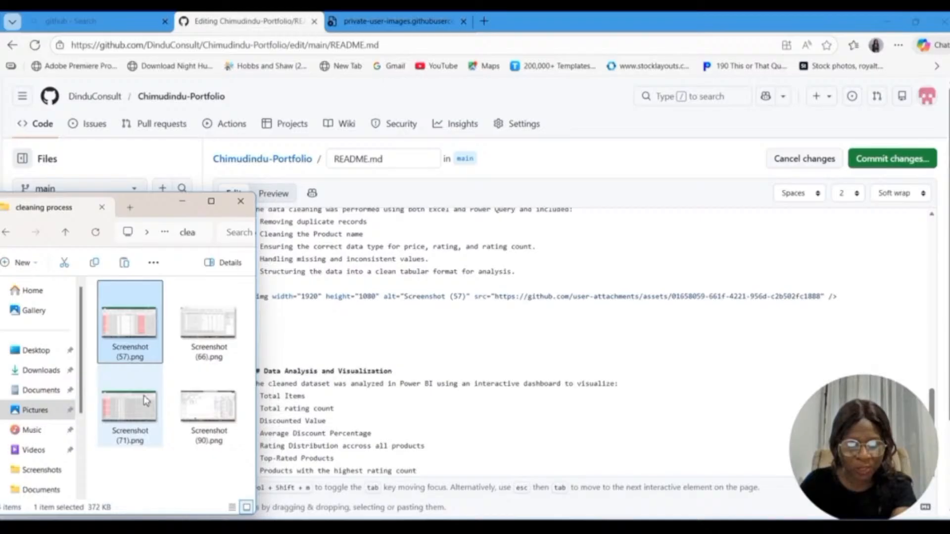
{"action": "left_click_drag", "start_coordinate": [143, 396], "coordinate": [294, 358]}
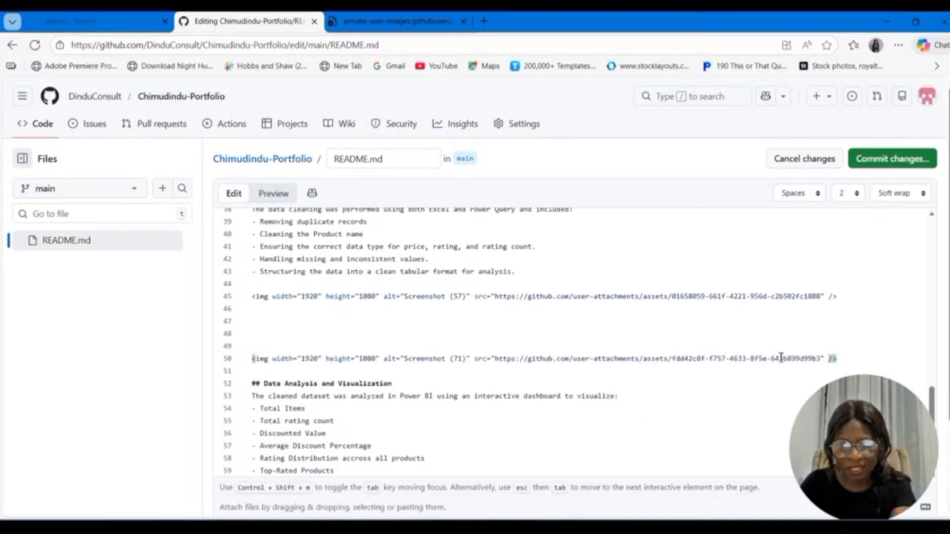
Step: Add blank lines under the Screenshot (71) image and upload Screenshot (66).png from the cleaning process folder
{"action": "key", "text": "Return"}
{"action": "key", "text": "Return"}
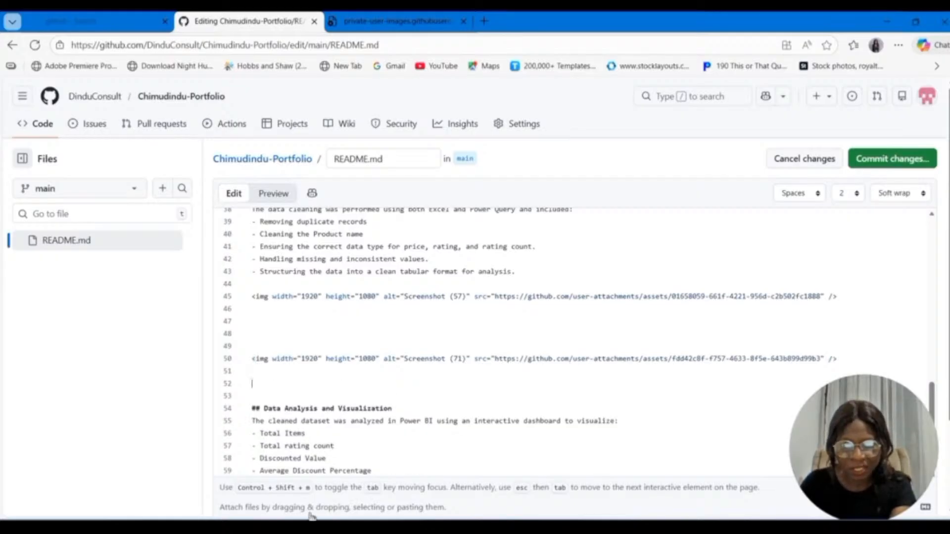
{"action": "key", "text": "alt+Tab"}
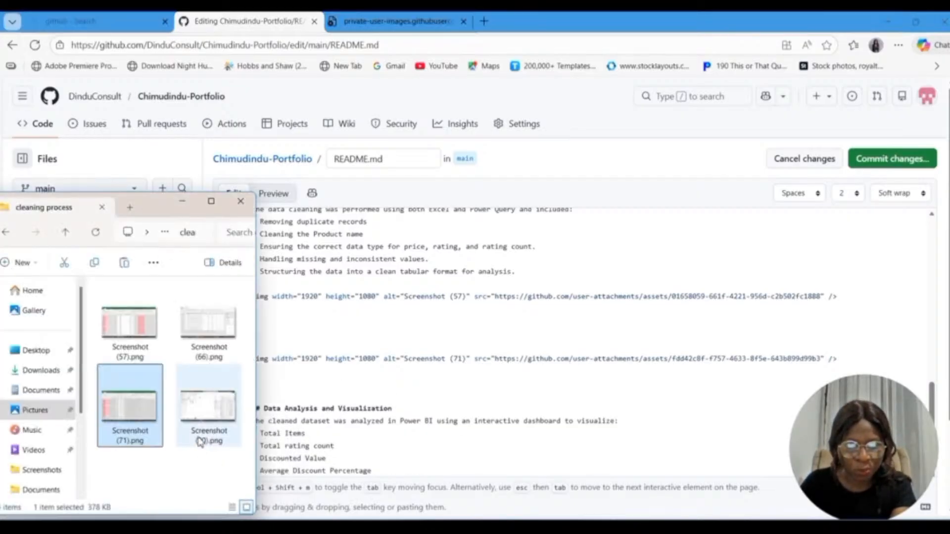
{"action": "left_click_drag", "start_coordinate": [206, 348], "coordinate": [277, 394]}
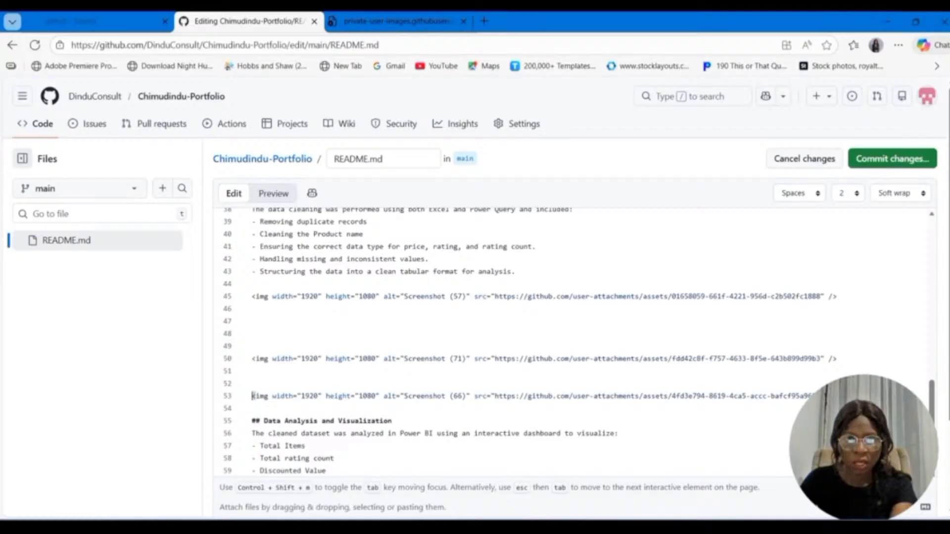
Step: Insert Screenshot (90).png from the cleaning process folder below the Screenshot (66) image, above the Data Analysis and Visualization heading
{"action": "left_click", "coordinate": [258, 527]}
{"action": "left_click", "coordinate": [218, 418]}
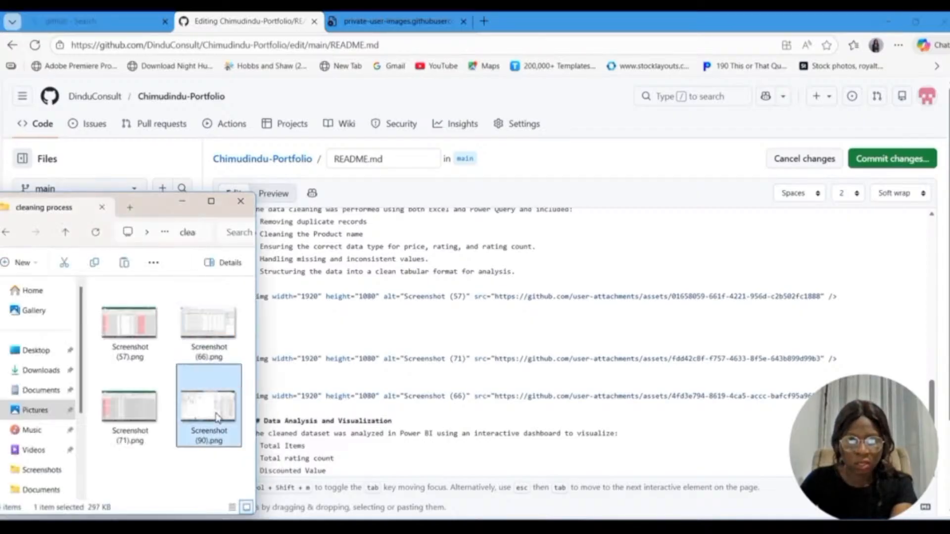
{"action": "left_click", "coordinate": [853, 354]}
{"action": "scroll", "coordinate": [854, 354], "scroll_direction": "down", "scroll_amount": 3}
{"action": "left_click", "coordinate": [855, 294]}
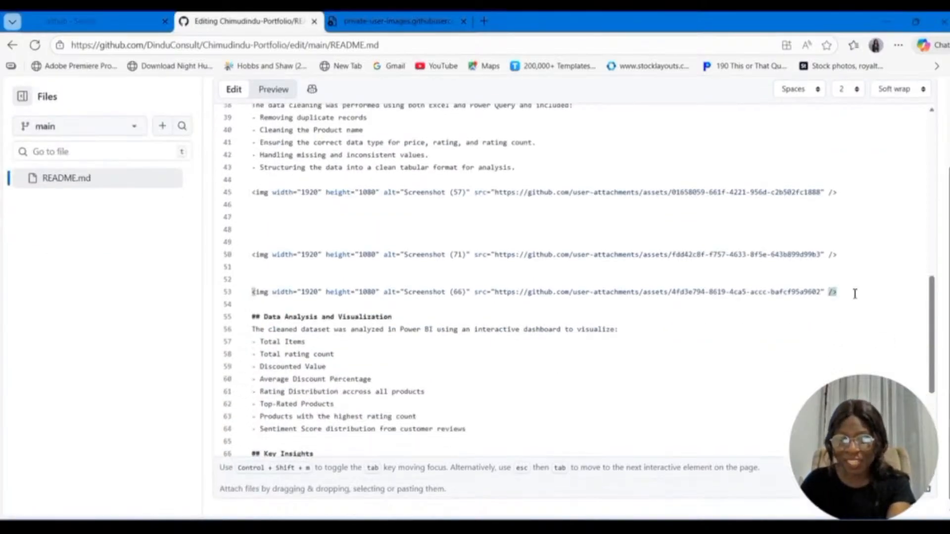
{"action": "key", "text": "Return"}
{"action": "key", "text": "Return"}
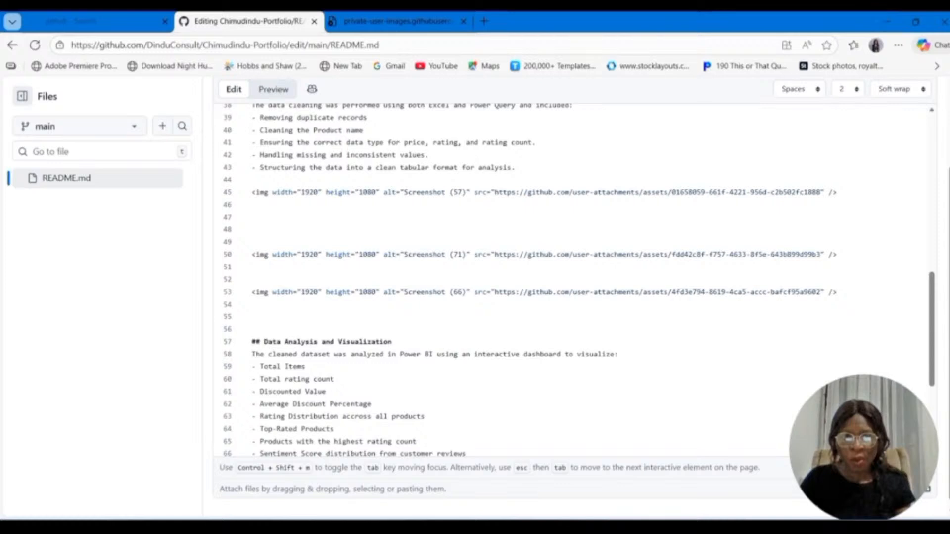
{"action": "left_click", "coordinate": [223, 527]}
{"action": "left_click_drag", "start_coordinate": [209, 409], "coordinate": [335, 325]}
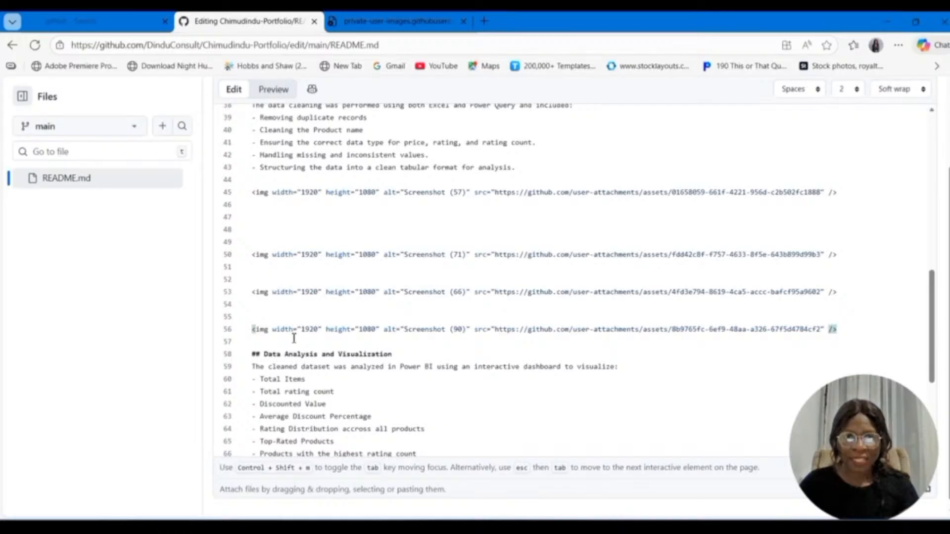
Step: Add blank lines after the last Data Analysis and Visualization bullet and open the cleaned data folder of project screenshots
{"action": "scroll", "coordinate": [294, 338], "scroll_direction": "down", "scroll_amount": 3}
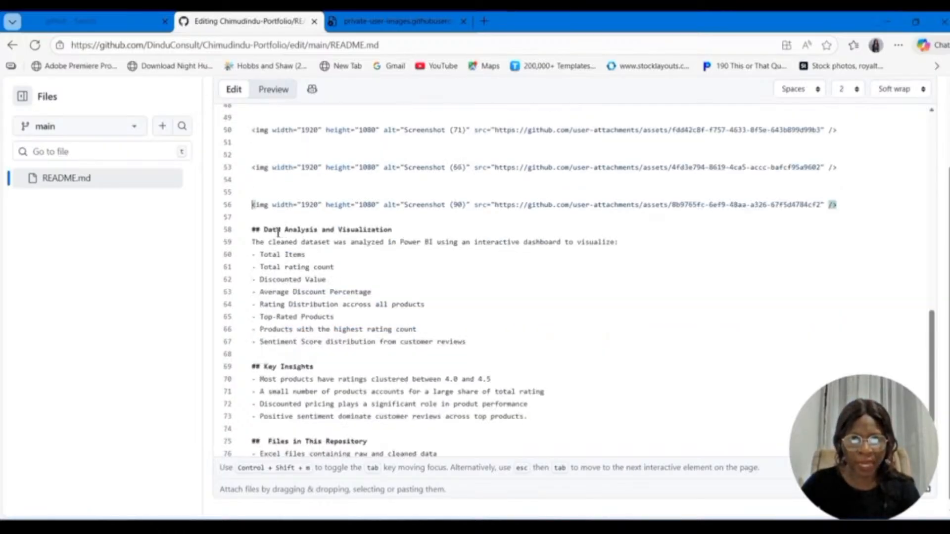
{"action": "left_click", "coordinate": [478, 345]}
{"action": "key", "text": "Return"}
{"action": "key", "text": "Return"}
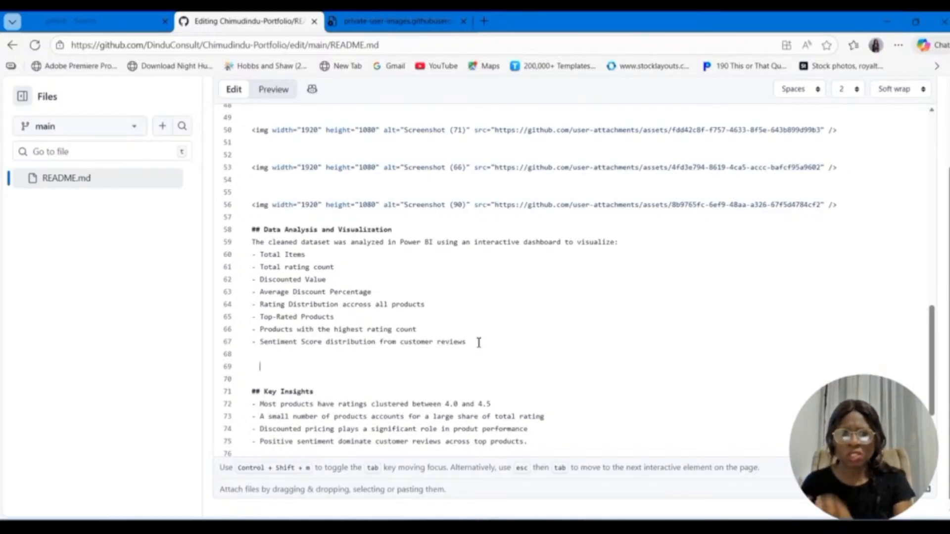
{"action": "scroll", "coordinate": [372, 286], "scroll_direction": "down", "scroll_amount": 1}
{"action": "scroll", "coordinate": [372, 286], "scroll_direction": "up", "scroll_amount": 5}
{"action": "scroll", "coordinate": [371, 286], "scroll_direction": "down", "scroll_amount": 5}
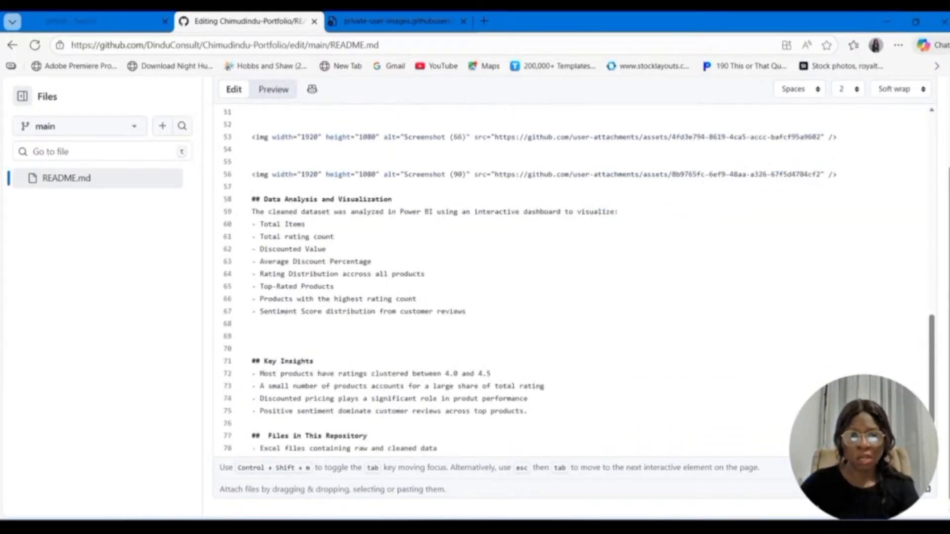
{"action": "mouse_move", "coordinate": [257, 527]}
{"action": "left_click", "coordinate": [257, 468]}
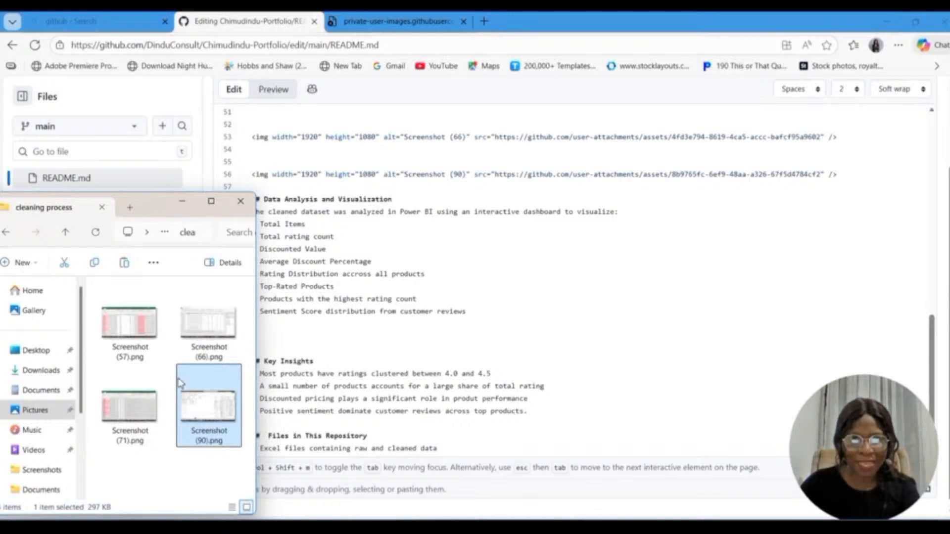
{"action": "left_click", "coordinate": [8, 234]}
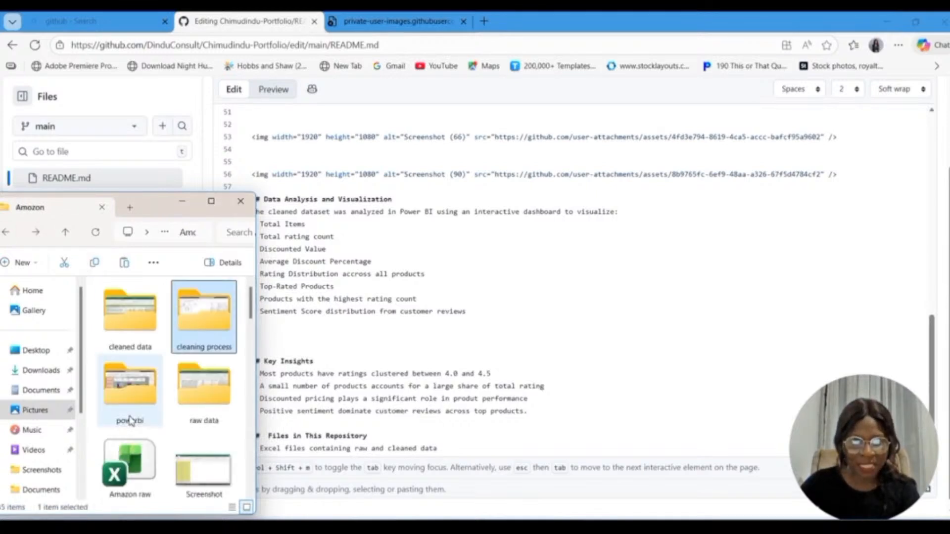
{"action": "double_click", "coordinate": [129, 312]}
Step: Add more blank lines below the Sentiment Score bullet and upload Screenshot (75).png there, undoing any misplaced upload inside the bullet
{"action": "left_click_drag", "start_coordinate": [130, 346], "coordinate": [298, 319]}
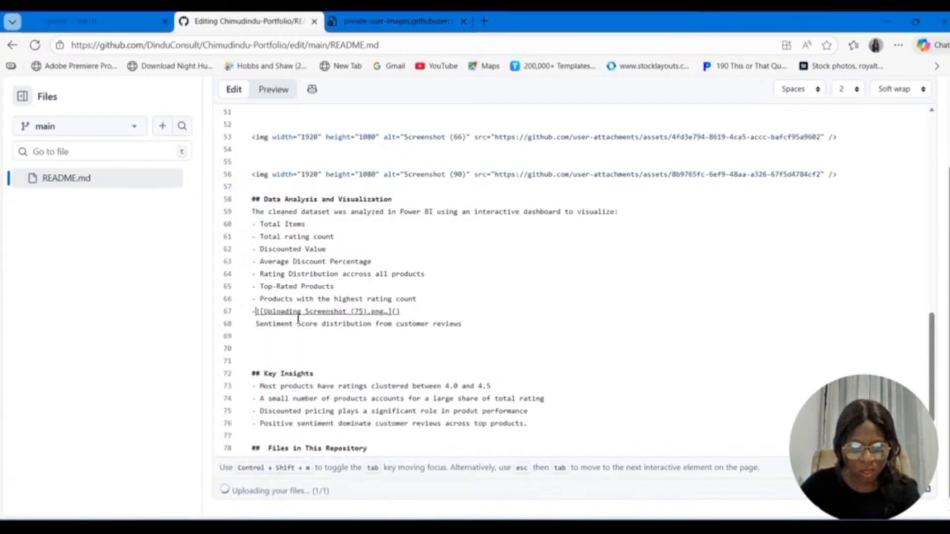
{"action": "key", "text": "ctrl+z"}
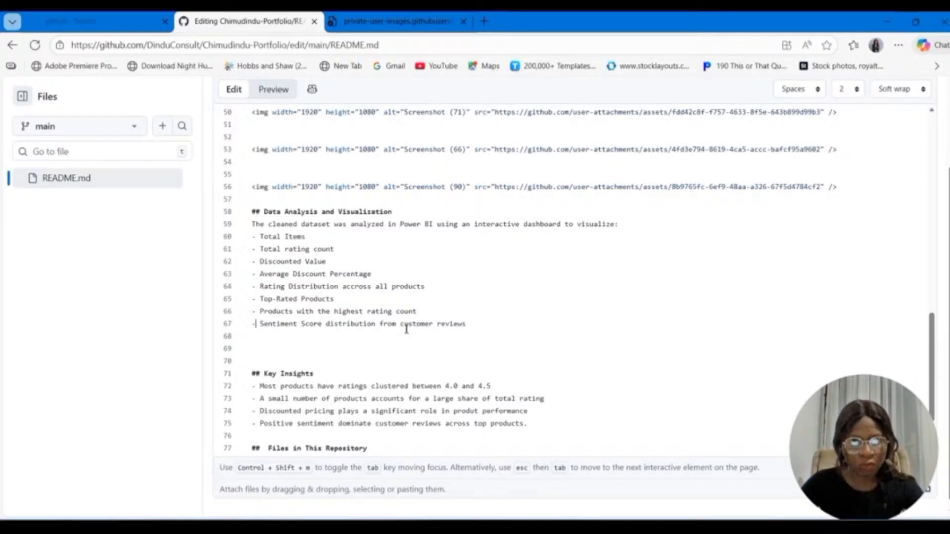
{"action": "left_click", "coordinate": [489, 330]}
{"action": "key", "text": "Return"}
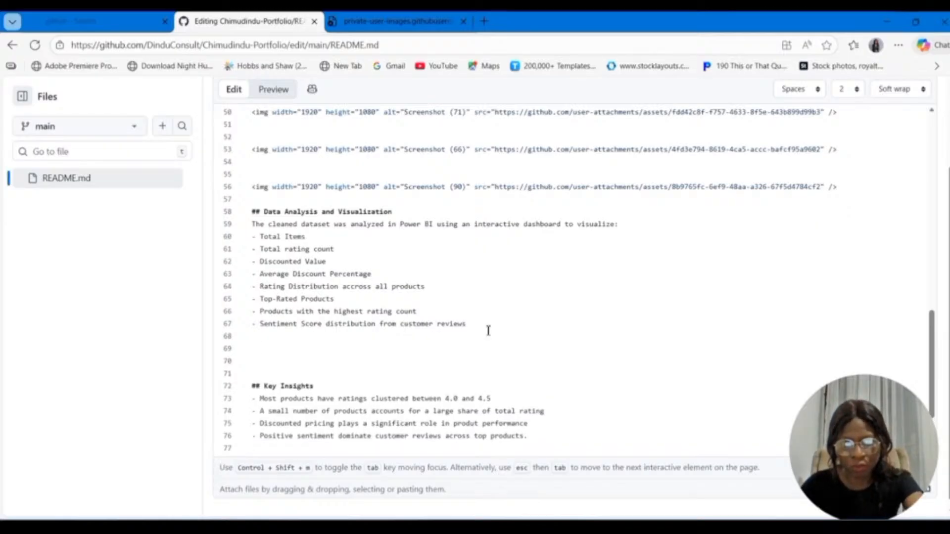
{"action": "key", "text": "Return"}
{"action": "key", "text": "Return"}
{"action": "key", "text": "alt+Tab"}
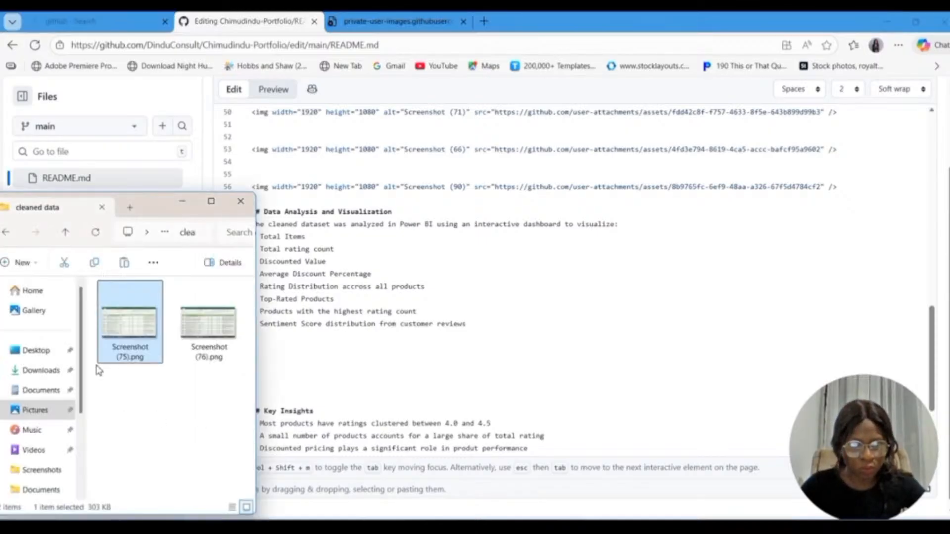
{"action": "left_click_drag", "start_coordinate": [126, 341], "coordinate": [305, 391]}
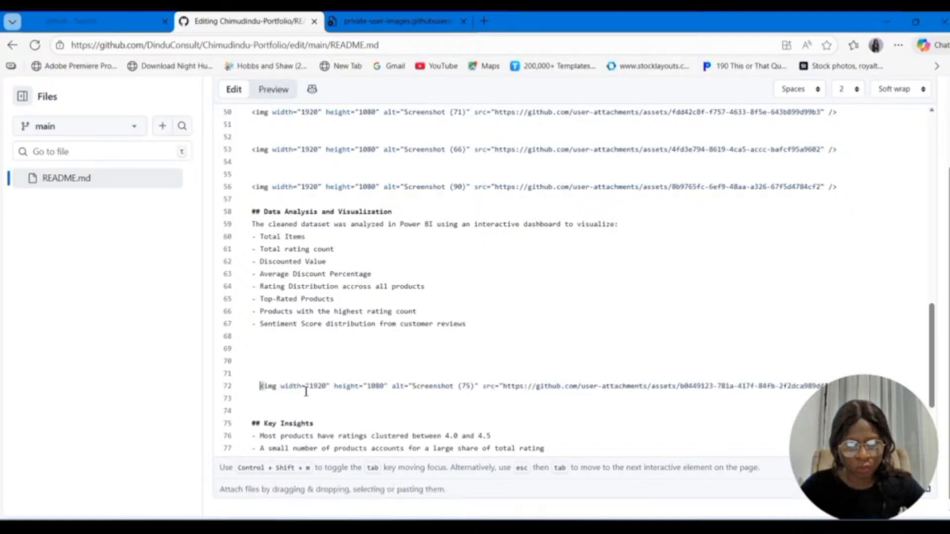
Step: Add blank lines under the Screenshot (75) image and upload Screenshot (93).png from the powerbi folder there
{"action": "left_click_drag", "start_coordinate": [927, 381], "coordinate": [927, 419]}
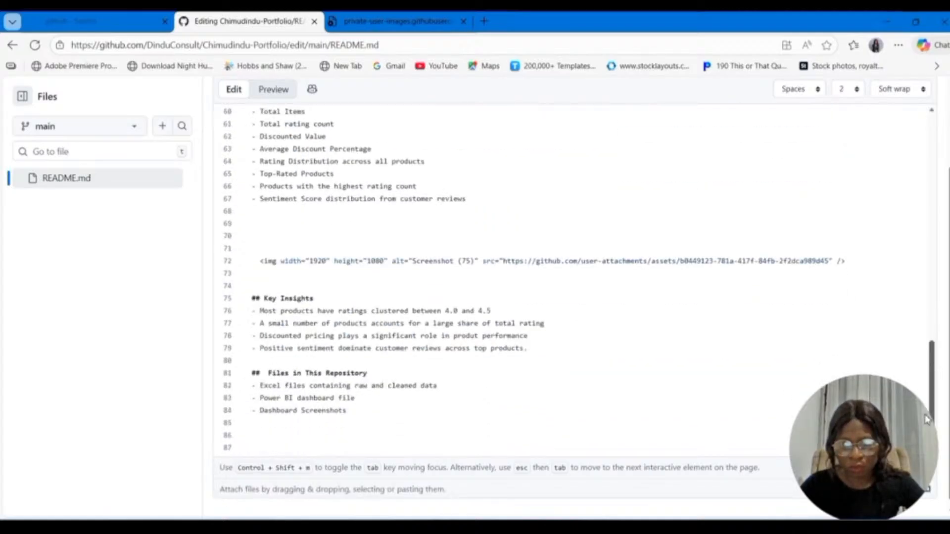
{"action": "left_click", "coordinate": [860, 263]}
{"action": "key", "text": "Return"}
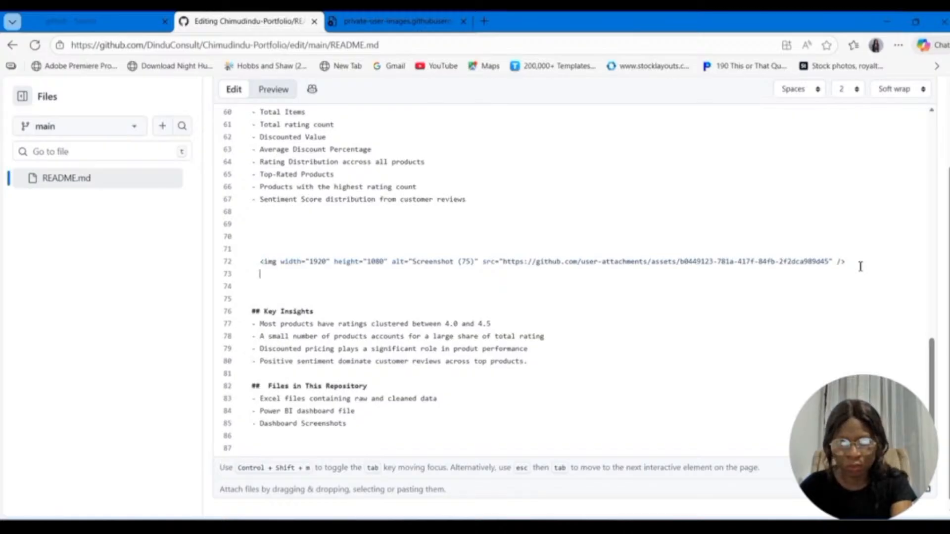
{"action": "key", "text": "Return"}
{"action": "key", "text": "alt+Tab"}
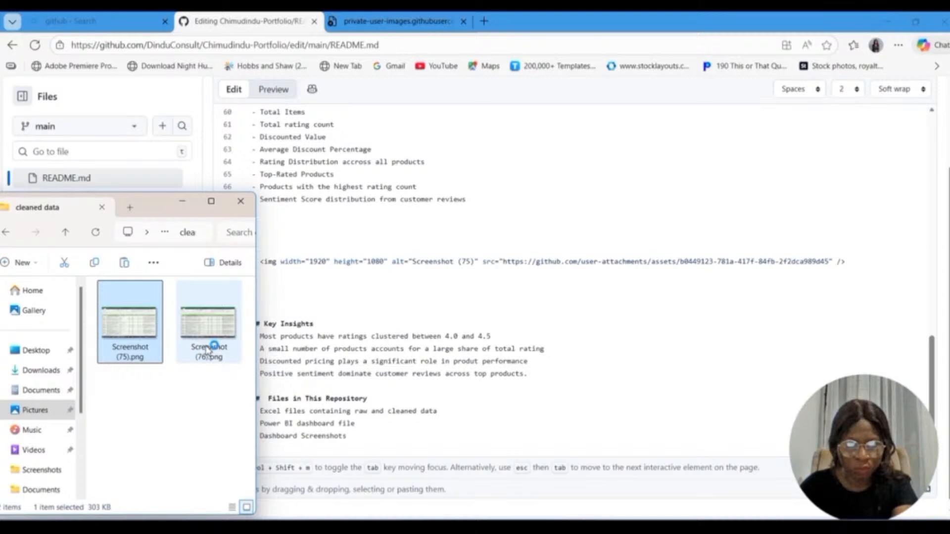
{"action": "key", "text": "alt+Left"}
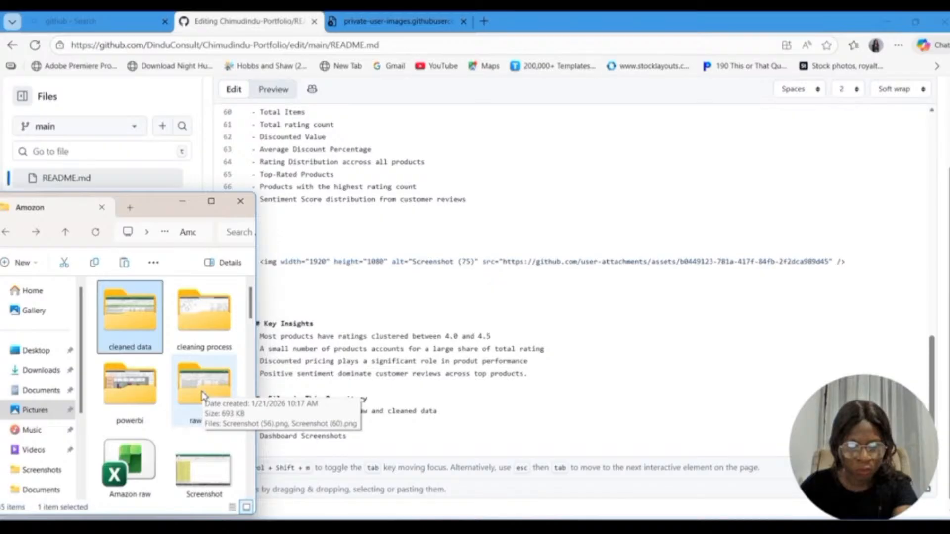
{"action": "double_click", "coordinate": [130, 388]}
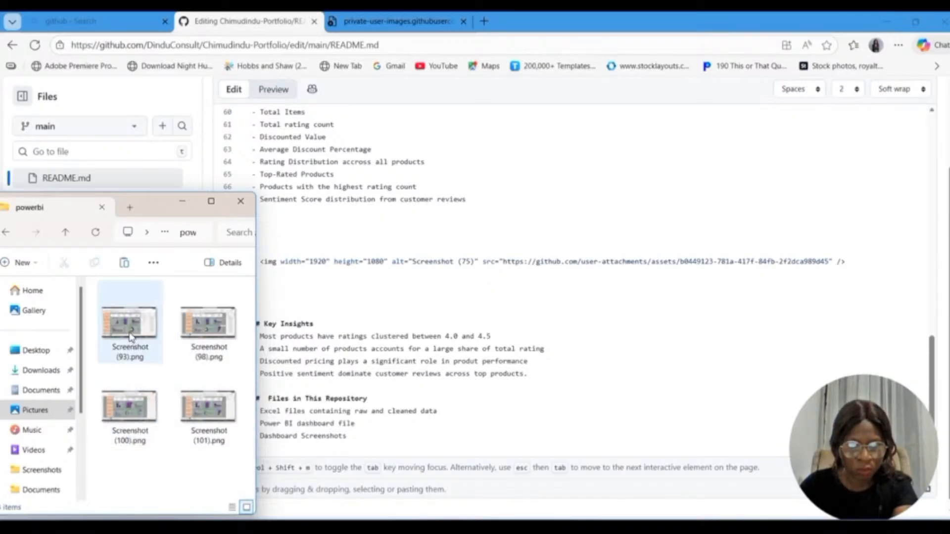
{"action": "left_click_drag", "start_coordinate": [130, 336], "coordinate": [268, 292]}
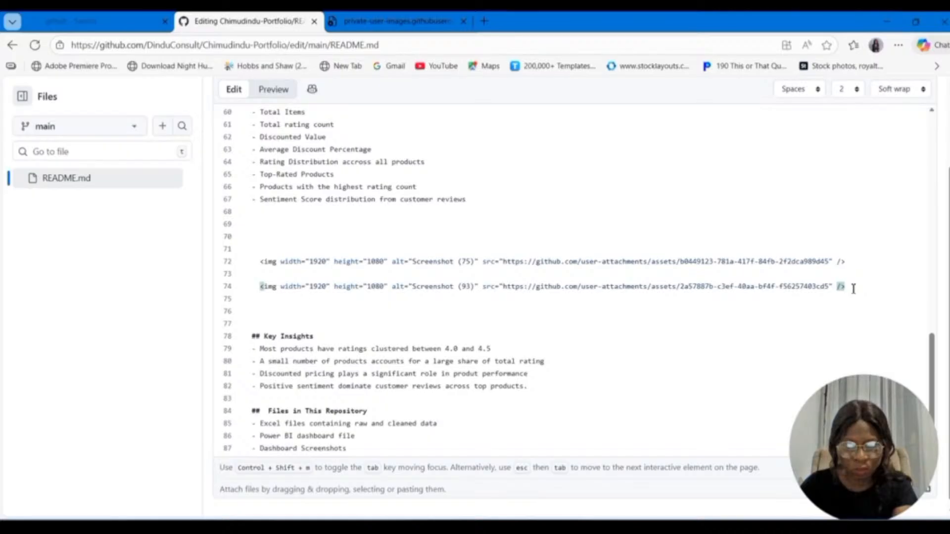
Step: Add blank lines under the Screenshot (93) image and upload Screenshot (101).png from the powerbi folder above the Key Insights heading
{"action": "key", "text": "Return"}
{"action": "key", "text": "Return"}
{"action": "left_click", "coordinate": [259, 470]}
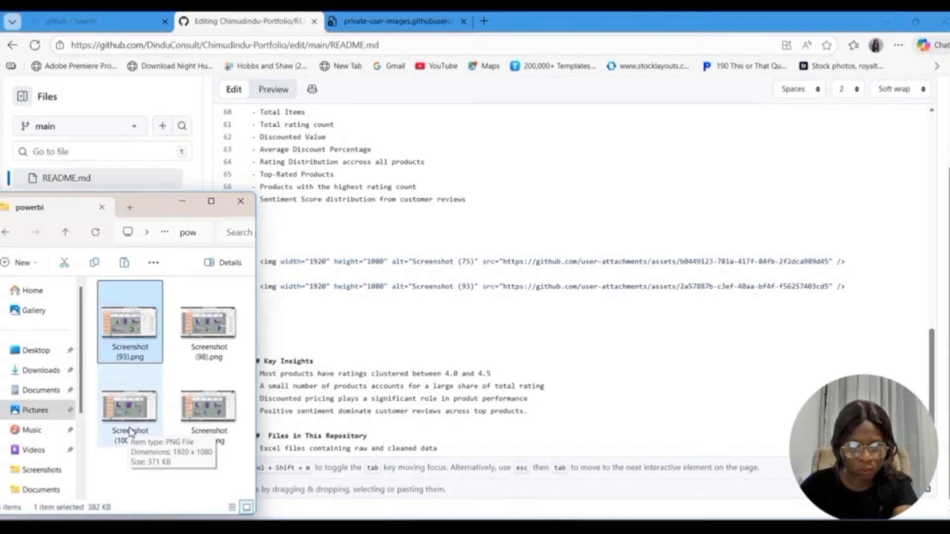
{"action": "left_click_drag", "start_coordinate": [130, 431], "coordinate": [291, 355]}
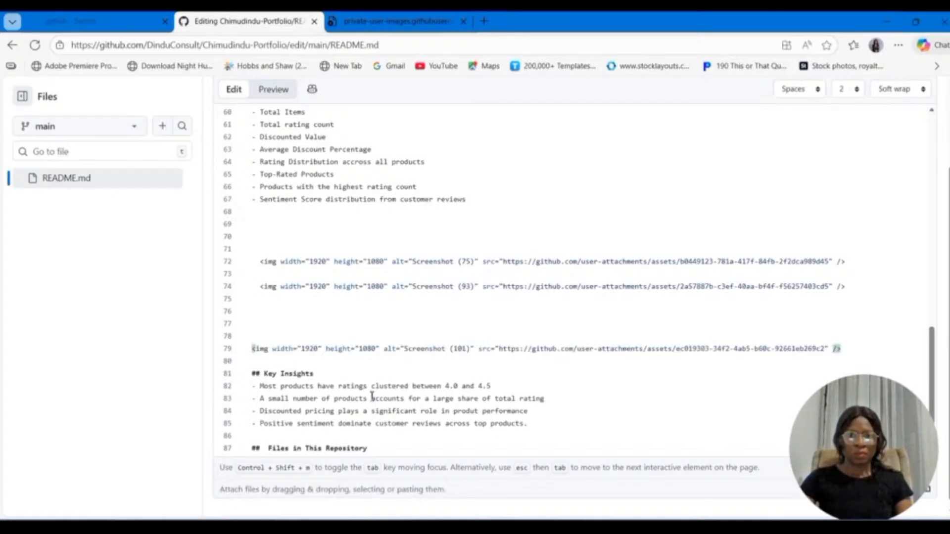
Step: Remove the surplus blank lines between the Screenshot (93) and Screenshot (101) images
{"action": "left_click", "coordinate": [287, 339]}
{"action": "key", "text": "BackSpace"}
{"action": "left_click", "coordinate": [266, 310]}
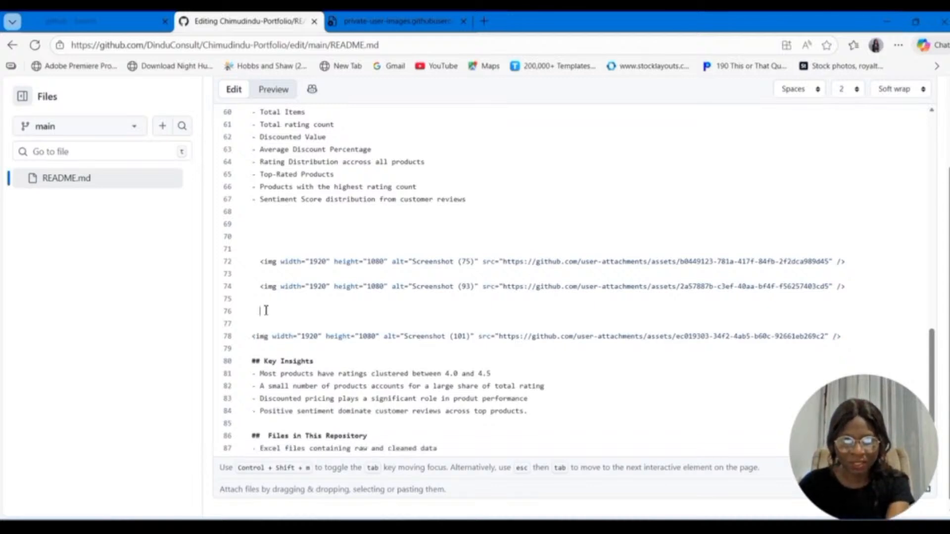
{"action": "key", "text": "BackSpace"}
{"action": "key", "text": "BackSpace"}
Step: Write the caption "Find below screenshots of my cleaned Data and Power BI" between the Sentiment Score bullet and the Screenshot (75) image
{"action": "scroll", "coordinate": [282, 253], "scroll_direction": "up", "scroll_amount": 5}
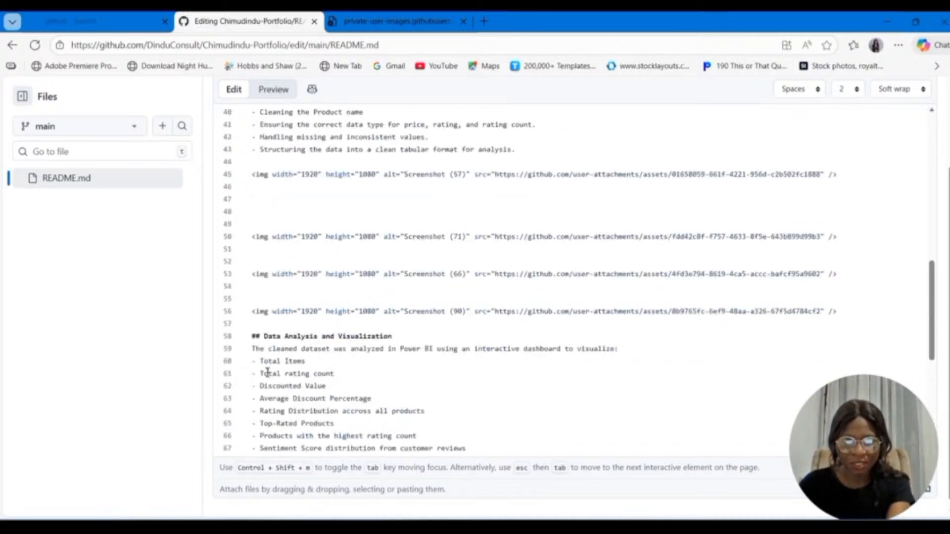
{"action": "scroll", "coordinate": [267, 372], "scroll_direction": "down", "scroll_amount": 5}
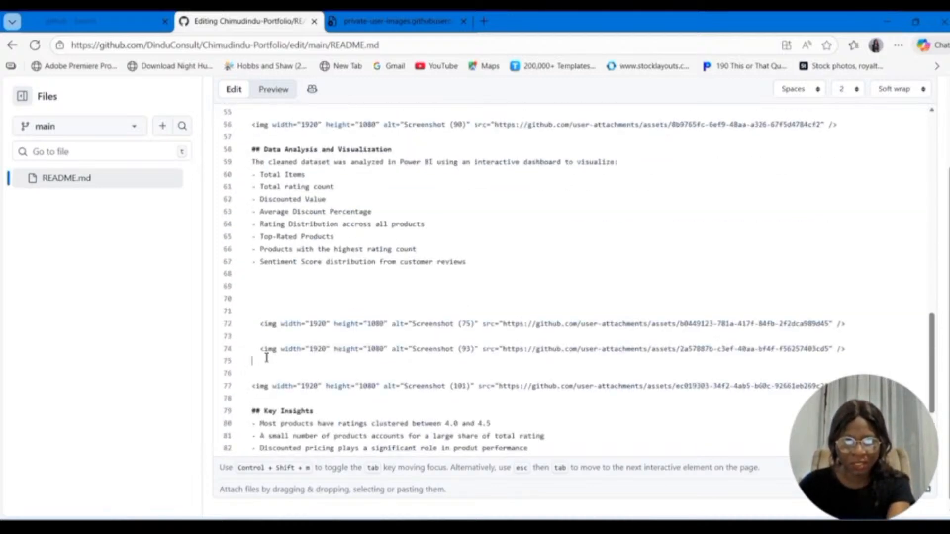
{"action": "left_click", "coordinate": [259, 292]}
{"action": "type", "text": "Find"}
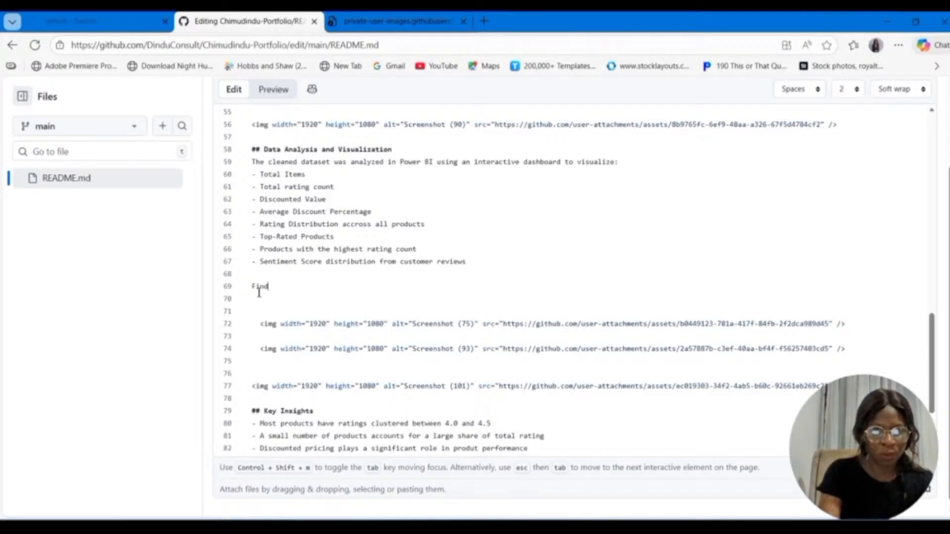
{"action": "type", "text": " below"}
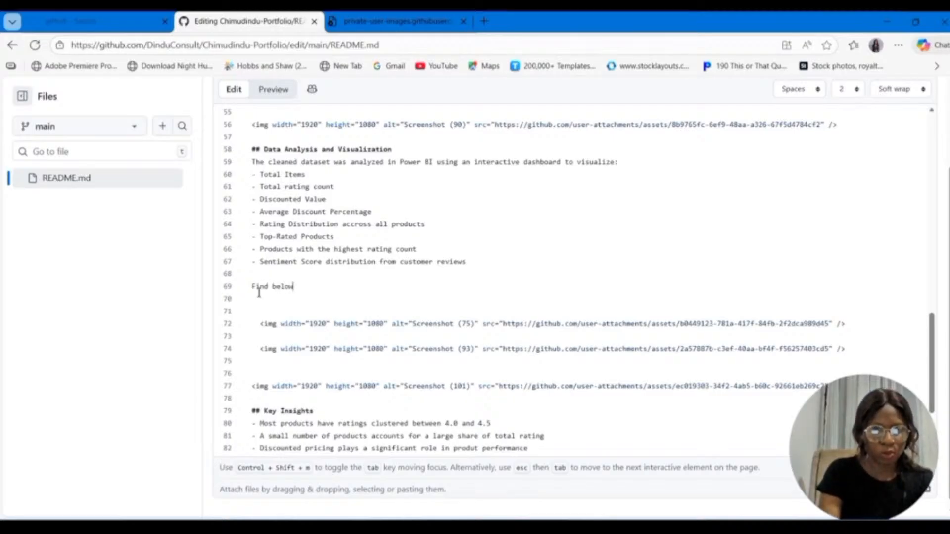
{"action": "type", "text": " screensh"}
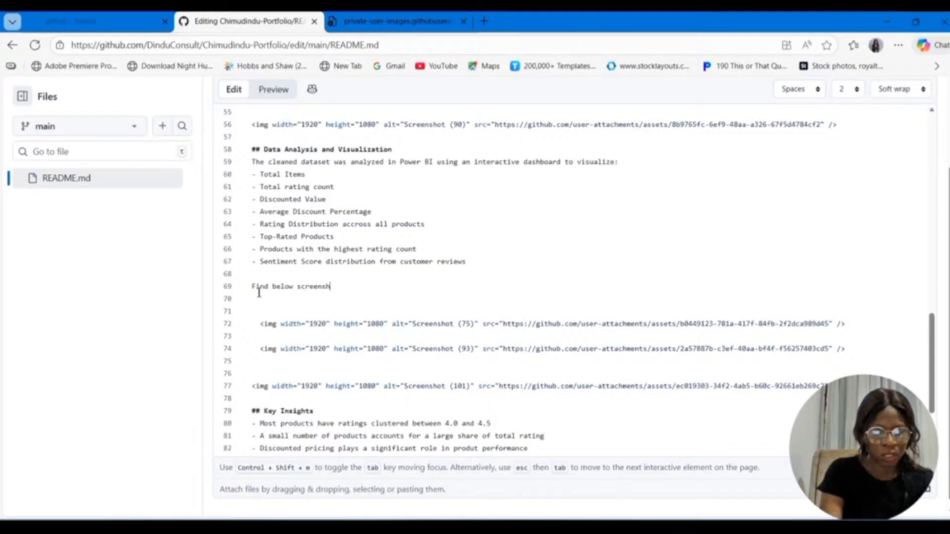
{"action": "type", "text": "ots of my"}
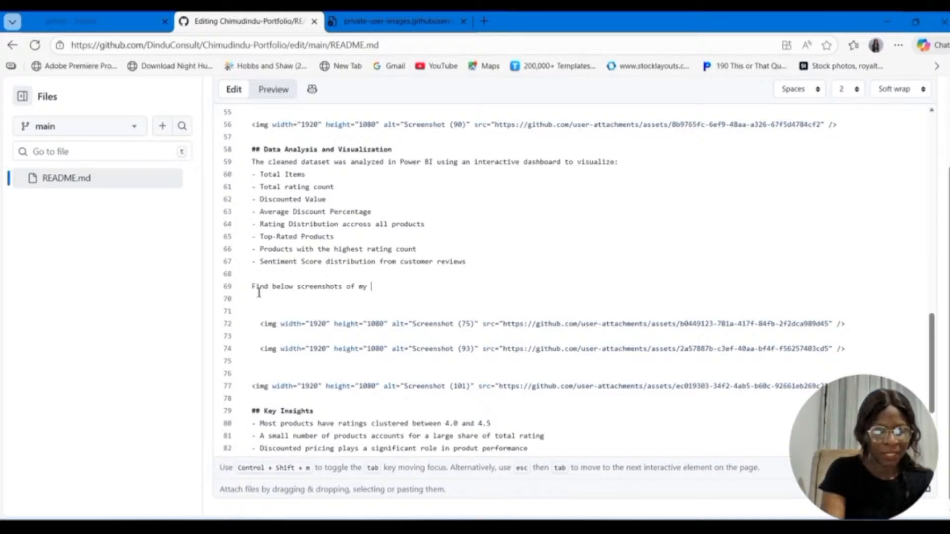
{"action": "type", "text": " cleane"}
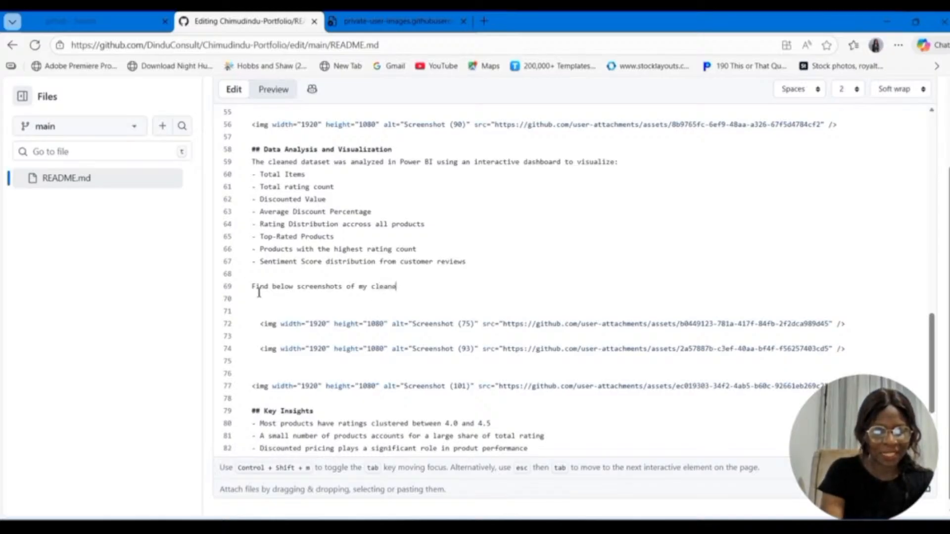
{"action": "type", "text": "d Data and"}
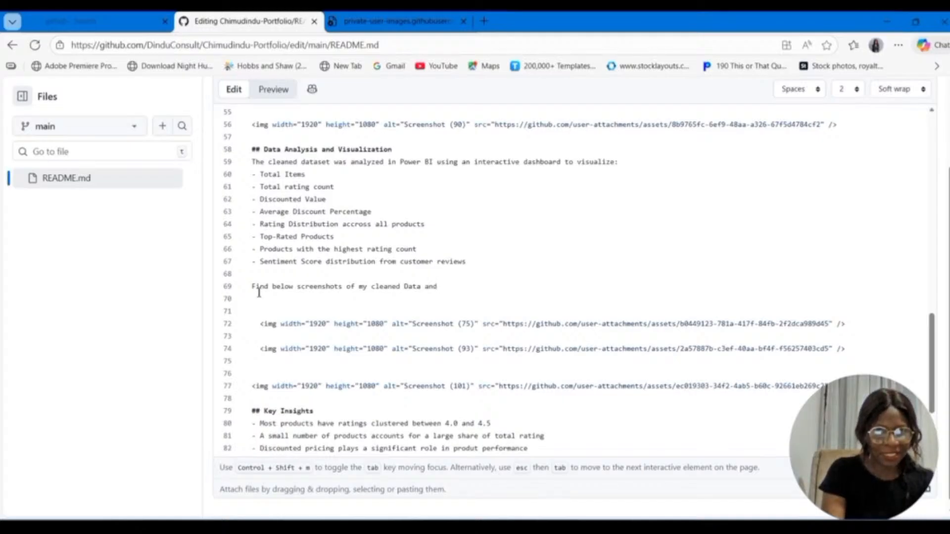
{"action": "type", "text": " Power"}
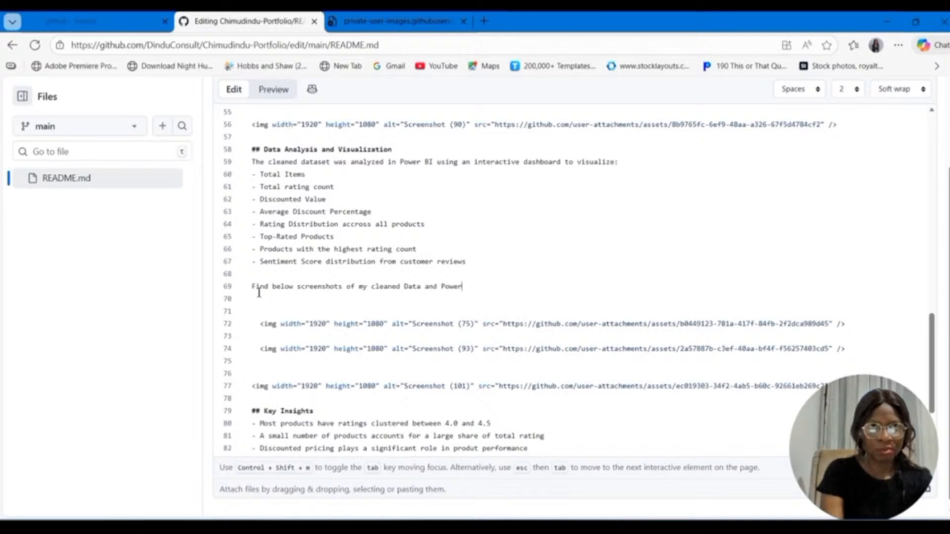
{"action": "type", "text": " B"}
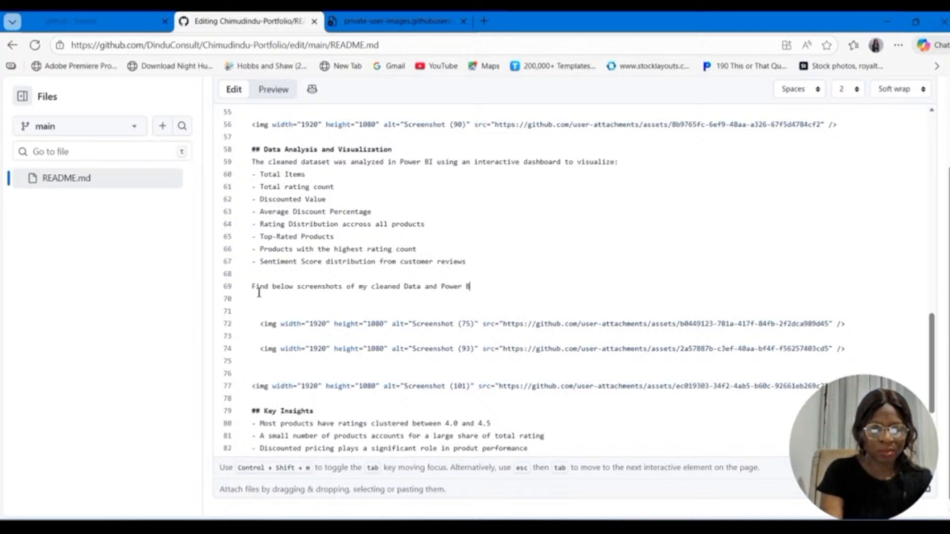
{"action": "type", "text": "I"}
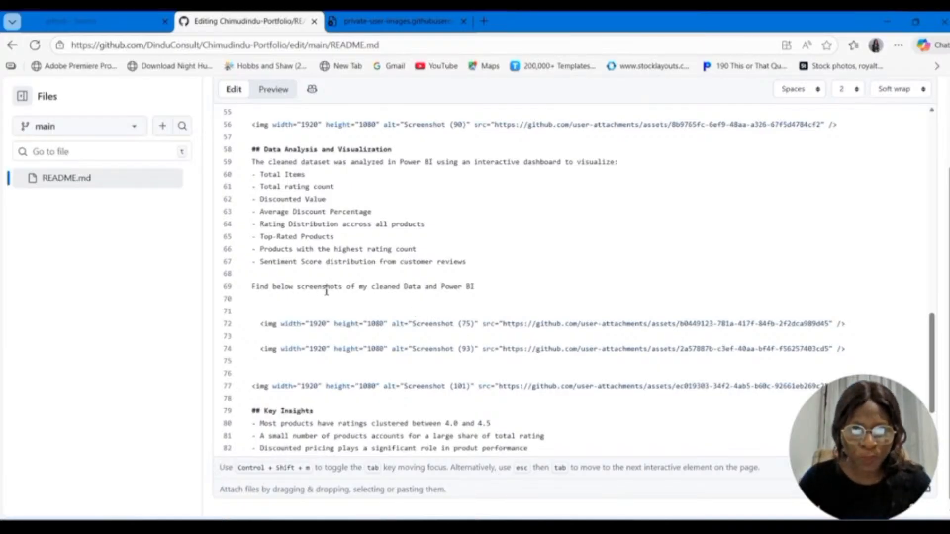
Step: Reword the caption's ending to "cleaned Data and Data Visualization dashboard created created using Power BI" and make the line a level-two heading
{"action": "left_click", "coordinate": [443, 288]}
{"action": "type", "text": "Daa"}
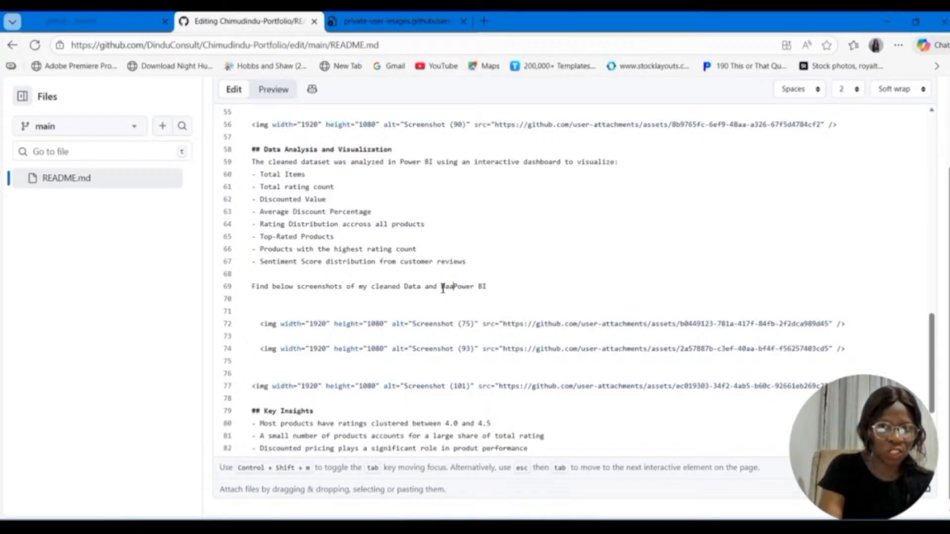
{"action": "key", "text": "BackSpace"}
{"action": "key", "text": "BackSpace"}
{"action": "type", "text": "ata "}
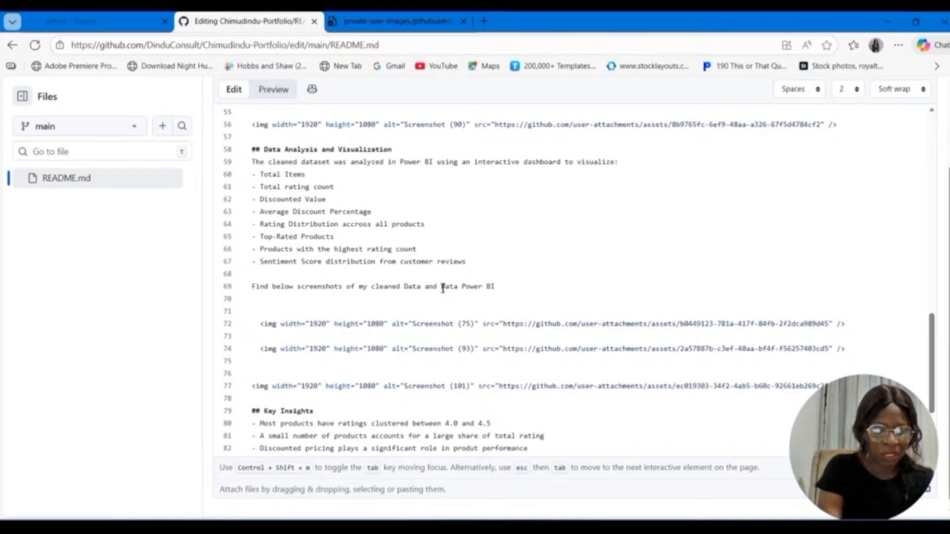
{"action": "type", "text": "Visu"}
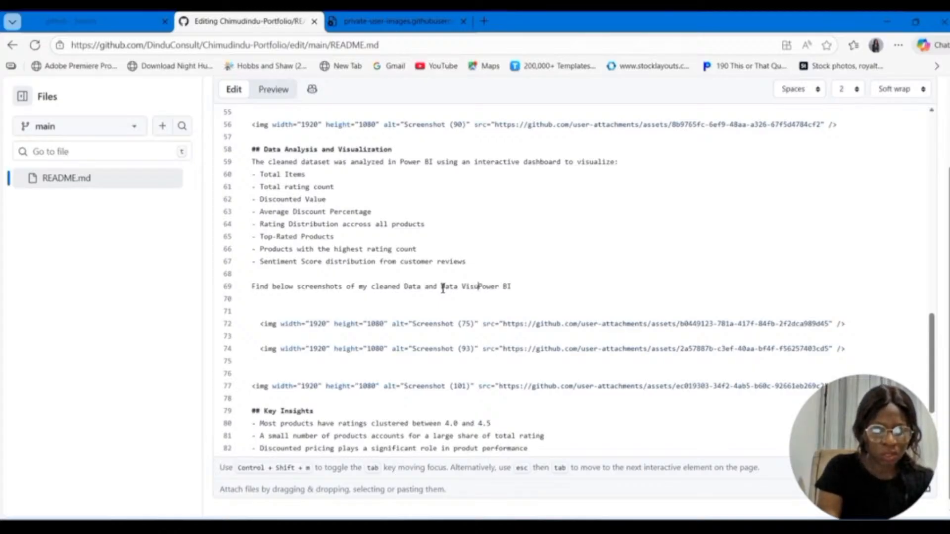
{"action": "type", "text": "ali"}
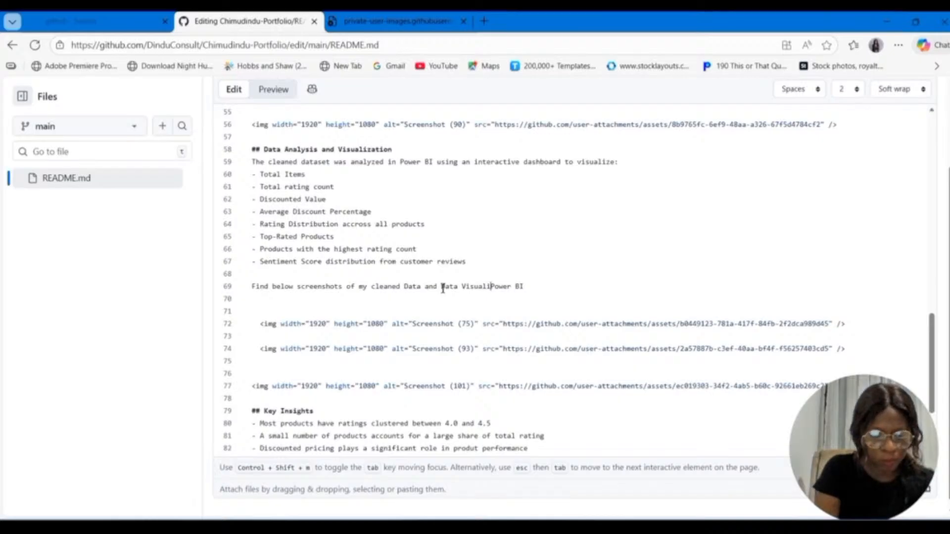
{"action": "type", "text": "zation da"}
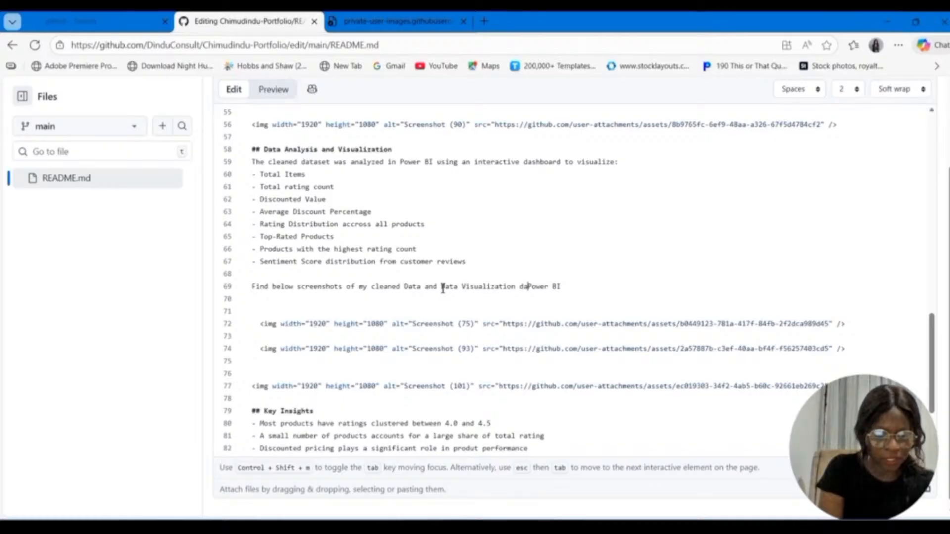
{"action": "type", "text": "shboard"}
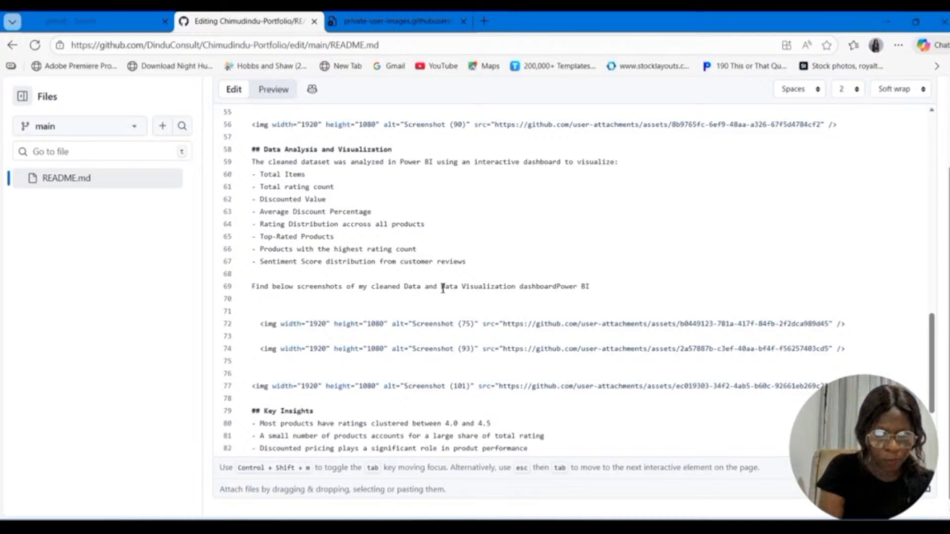
{"action": "type", "text": " created "}
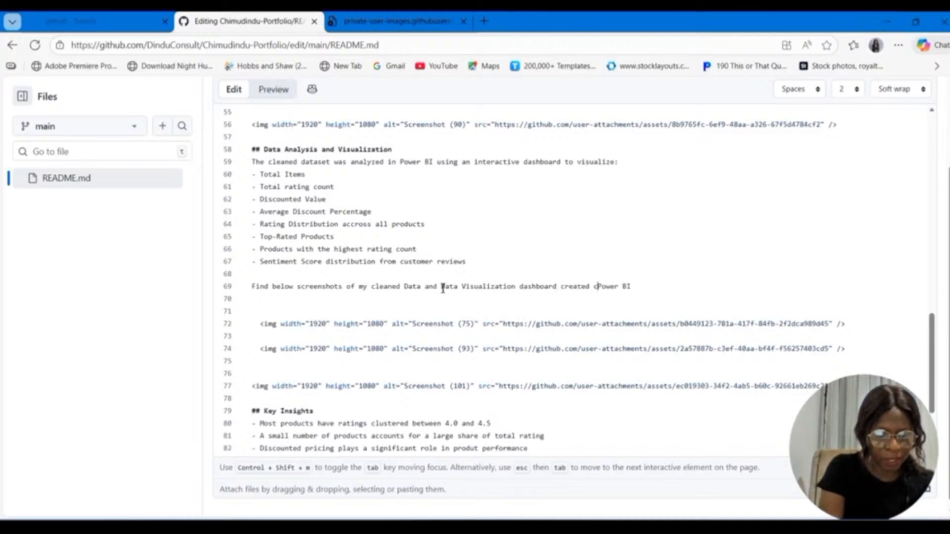
{"action": "type", "text": "created"}
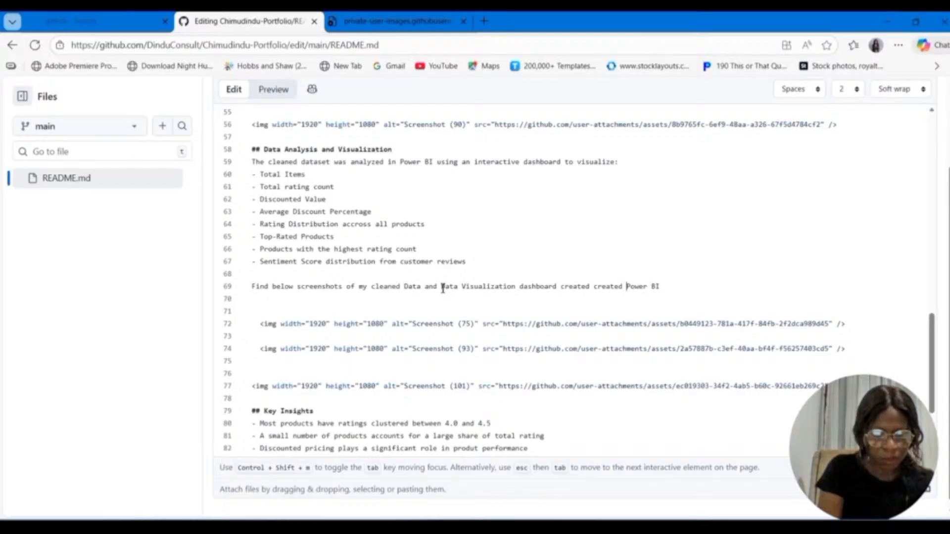
{"action": "type", "text": " using"}
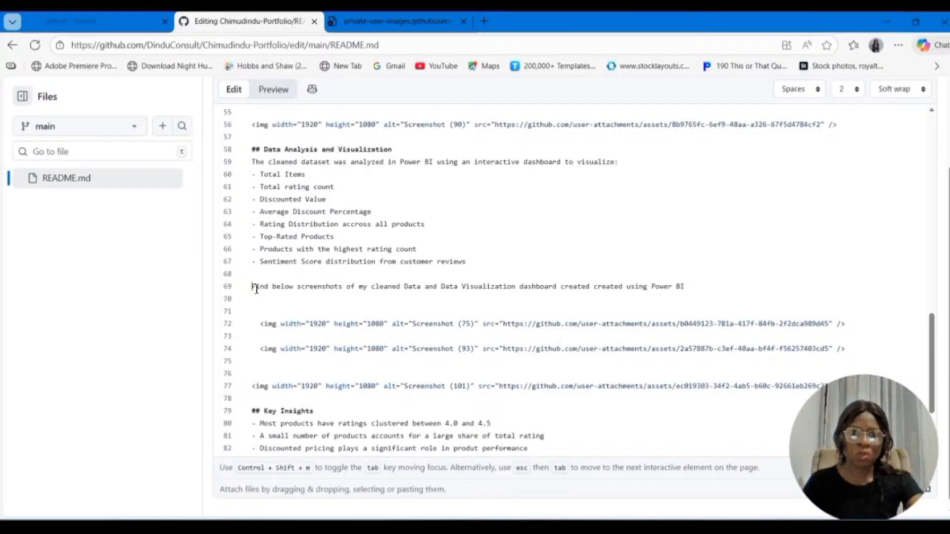
{"action": "type", "text": "##"}
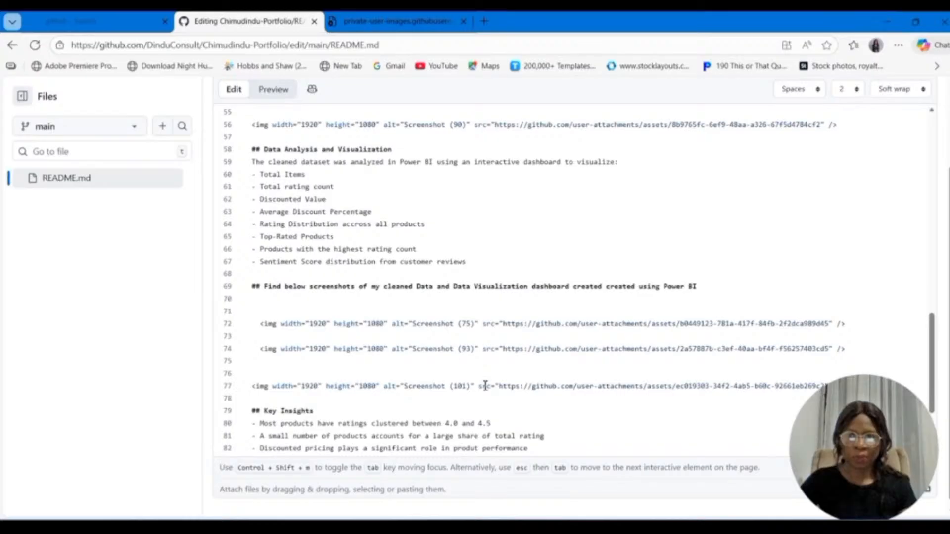
Step: Insert an extra blank line above the Screenshot (57) image in the Data Cleaning Process section
{"action": "scroll", "coordinate": [302, 308], "scroll_direction": "up", "scroll_amount": 6}
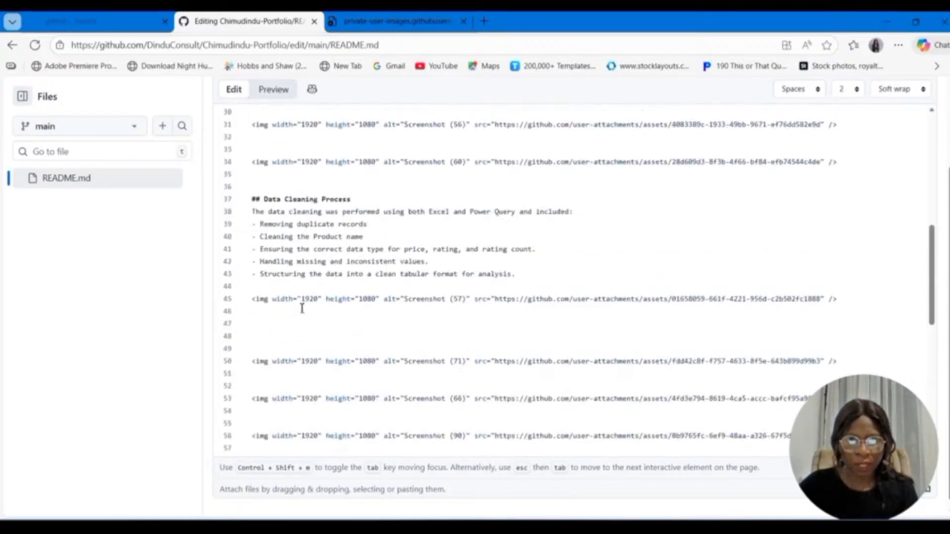
{"action": "left_click", "coordinate": [534, 274]}
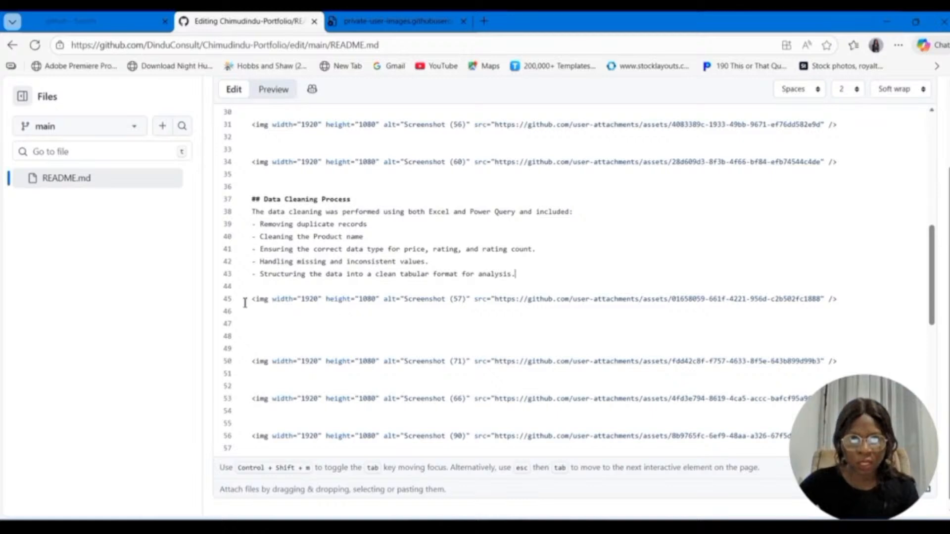
{"action": "left_click", "coordinate": [245, 302]}
{"action": "key", "text": "Return"}
{"action": "left_click", "coordinate": [265, 300]}
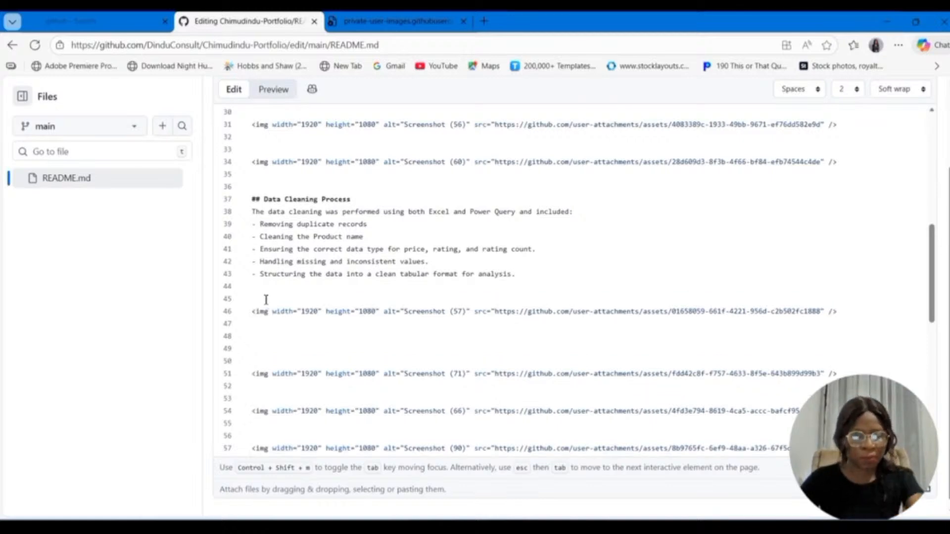
{"action": "type", "text": "Fin"}
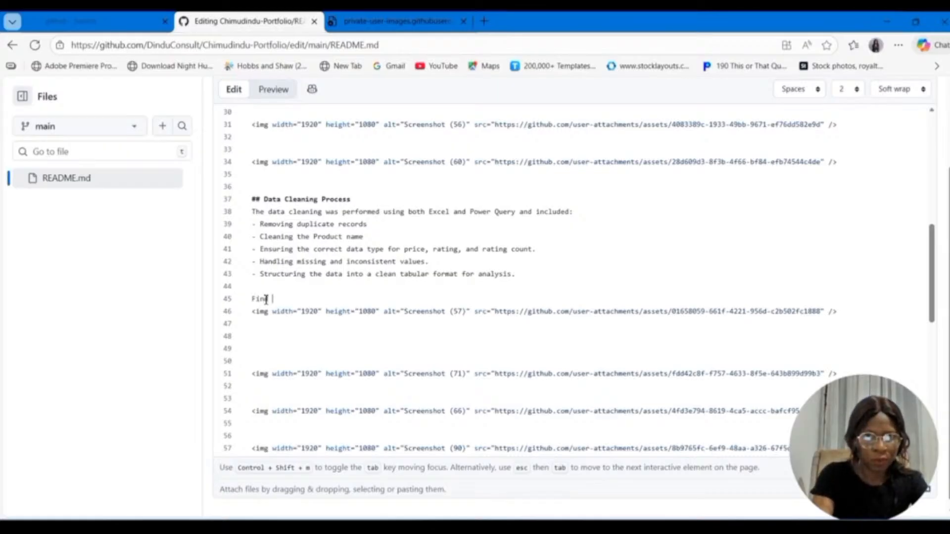
{"action": "type", "text": "d da"}
{"action": "key", "text": "BackSpace"}
{"action": "key", "text": "BackSpace"}
{"action": "key", "text": "BackSpace"}
{"action": "key", "text": "BackSpace"}
{"action": "key", "text": "BackSpace"}
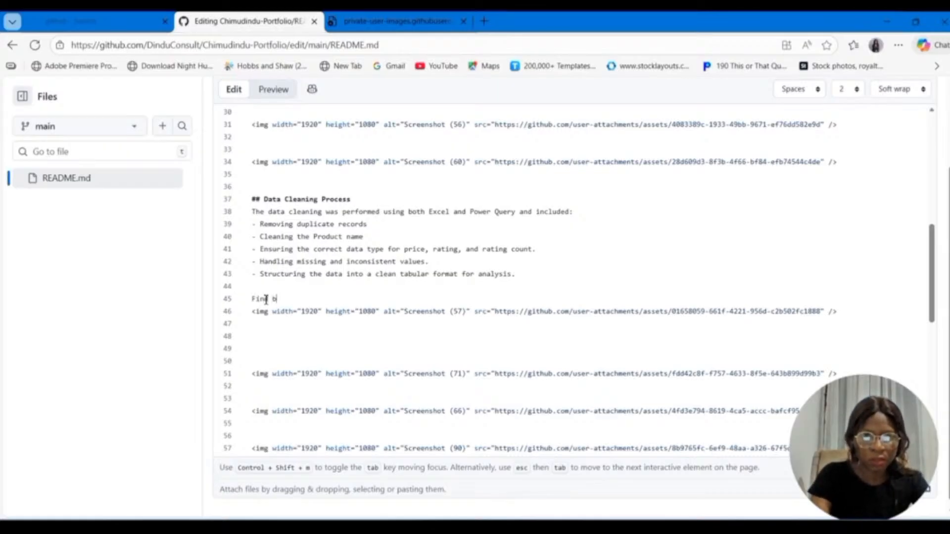
{"action": "key", "text": "BackSpace"}
{"action": "key", "text": "BackSpace"}
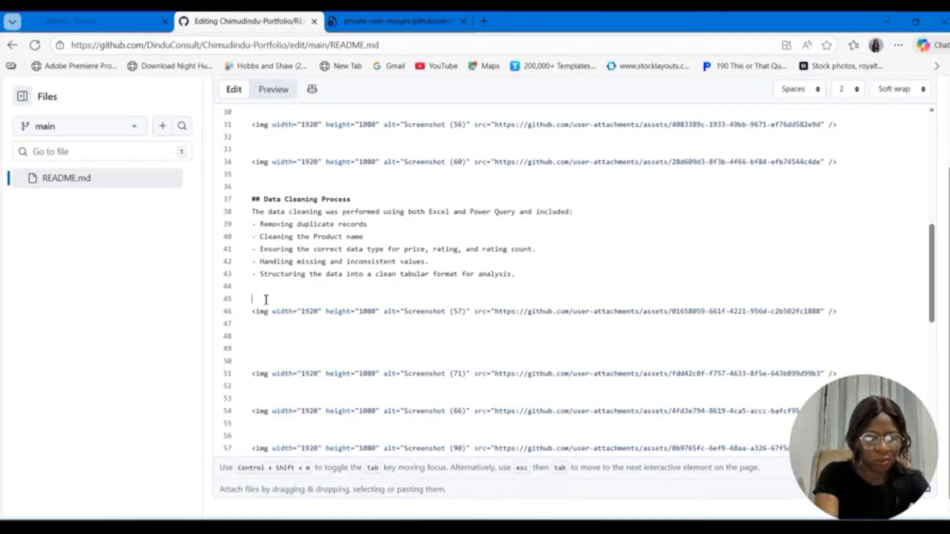
Step: Write the heading "### Find below screenshots of my Data Cleaning Process" above the Screenshot (57) image, followed by a blank line
{"action": "type", "text": "### F"}
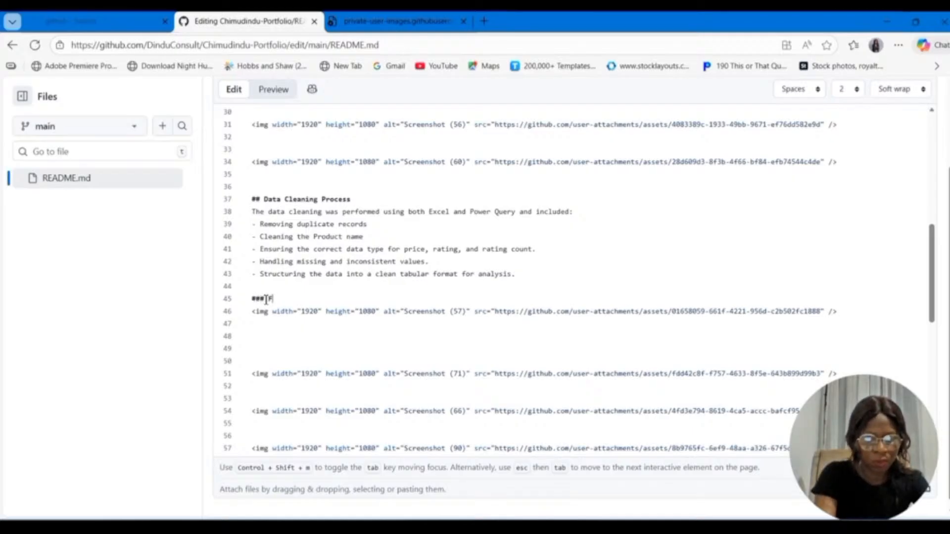
{"action": "type", "text": "ind bel"}
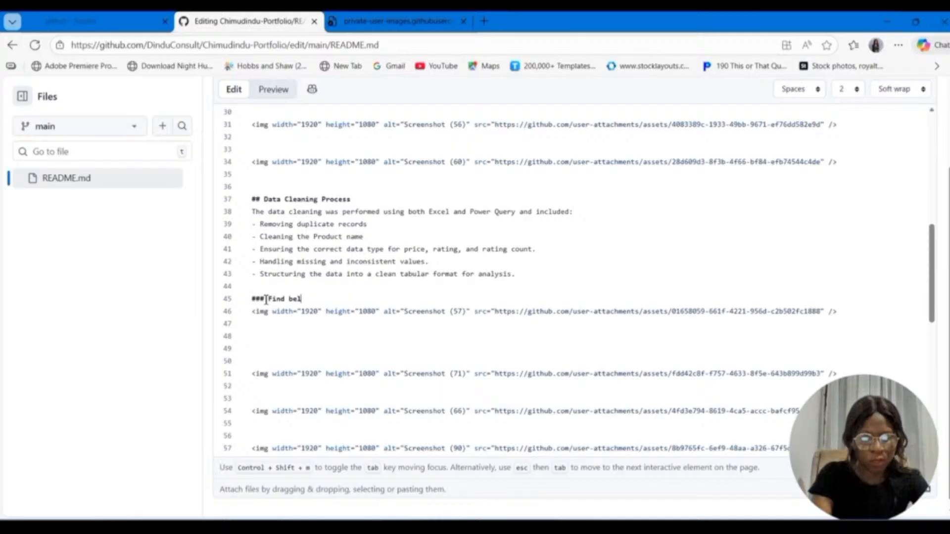
{"action": "type", "text": "ow sc"}
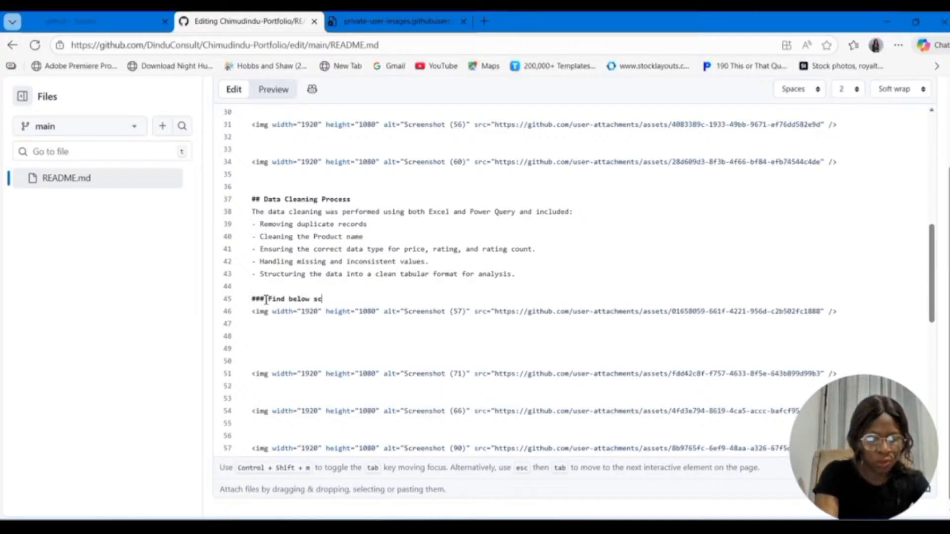
{"action": "type", "text": "reensho"}
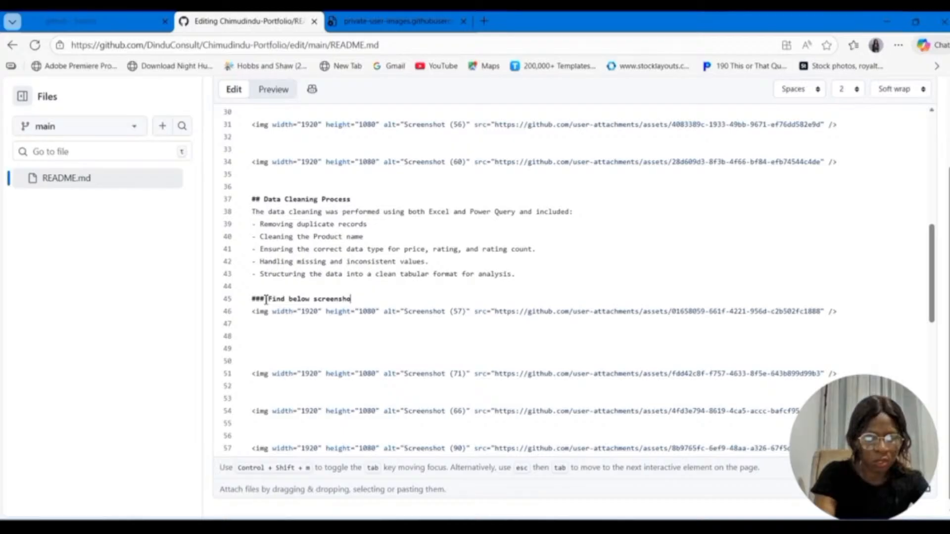
{"action": "type", "text": "ts of"}
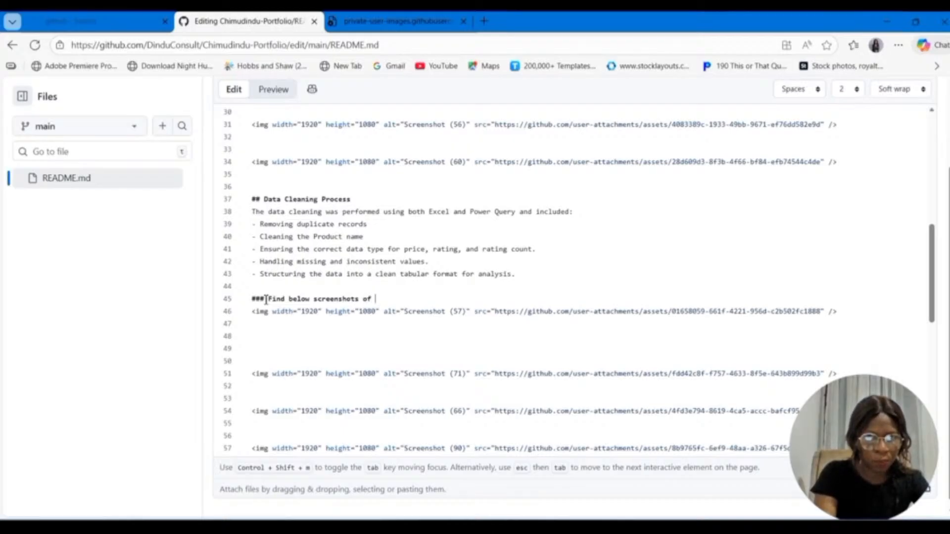
{"action": "type", "text": " my Datt"}
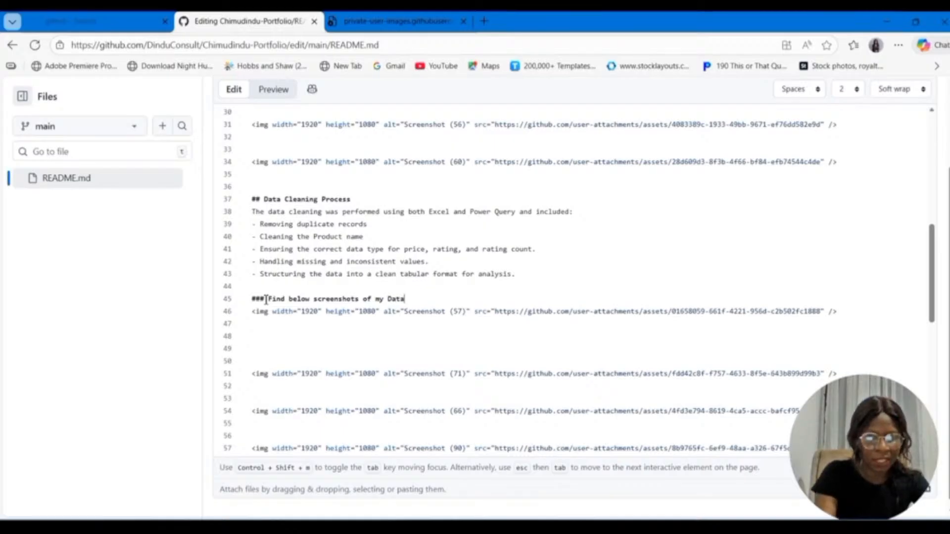
{"action": "type", "text": " Cleaning"}
{"action": "type", "text": "Process"}
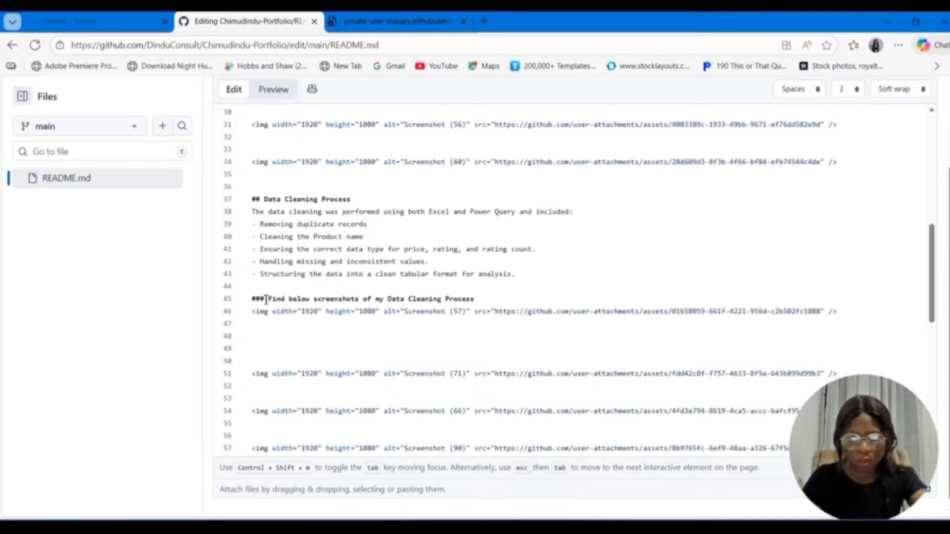
{"action": "key", "text": "Return"}
Step: Write the heading "### Find below Screenshot of my Raw data" between the Review Content bullet and the Screenshot (56) image
{"action": "scroll", "coordinate": [266, 299], "scroll_direction": "down", "scroll_amount": 4}
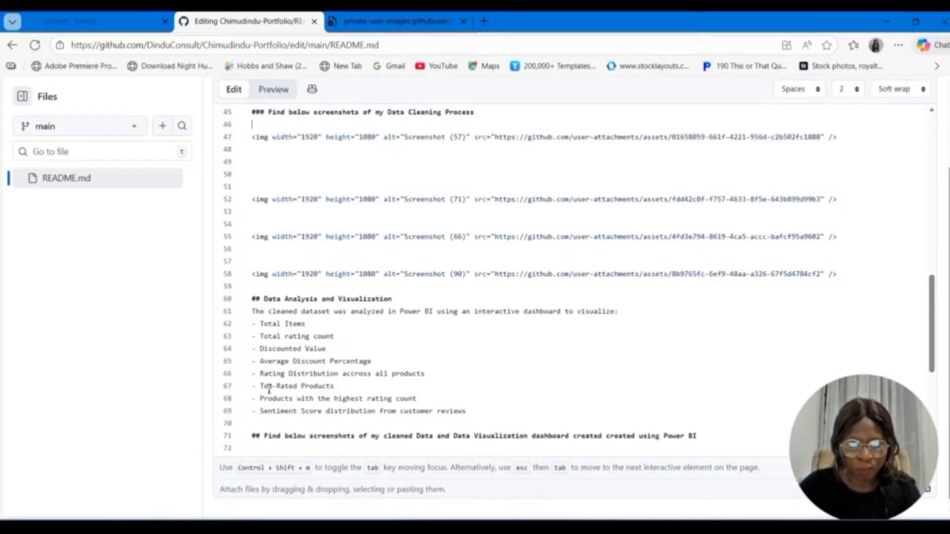
{"action": "left_click", "coordinate": [264, 438]}
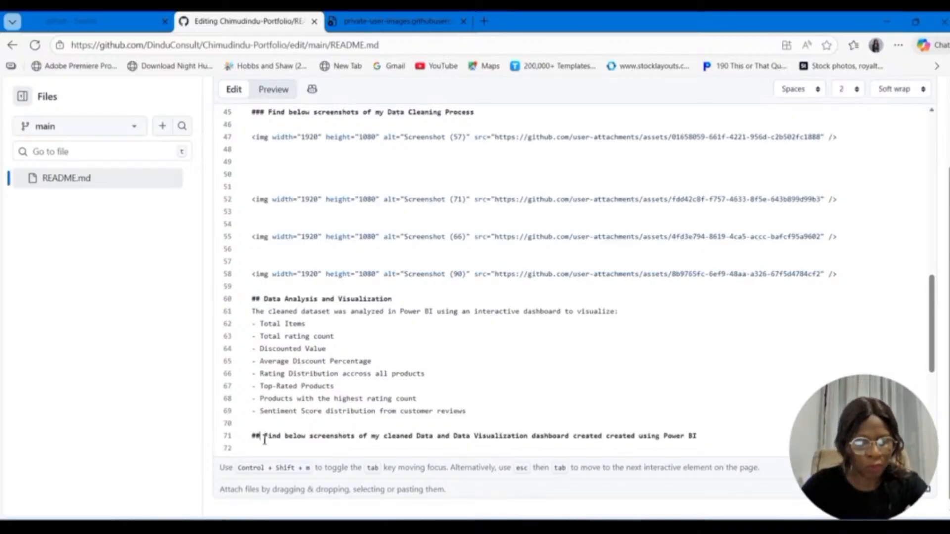
{"action": "scroll", "coordinate": [340, 361], "scroll_direction": "up", "scroll_amount": 5}
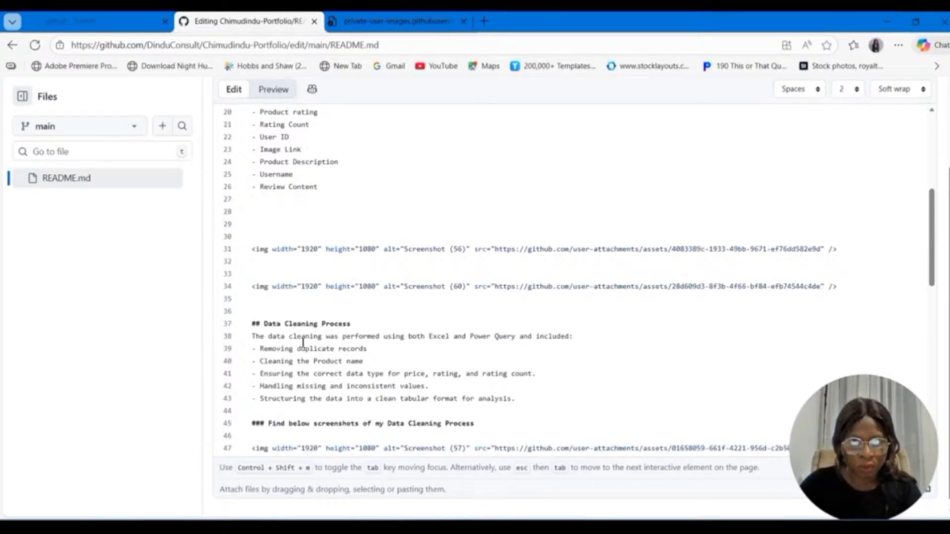
{"action": "scroll", "coordinate": [300, 319], "scroll_direction": "up", "scroll_amount": 1}
{"action": "left_click", "coordinate": [265, 288]}
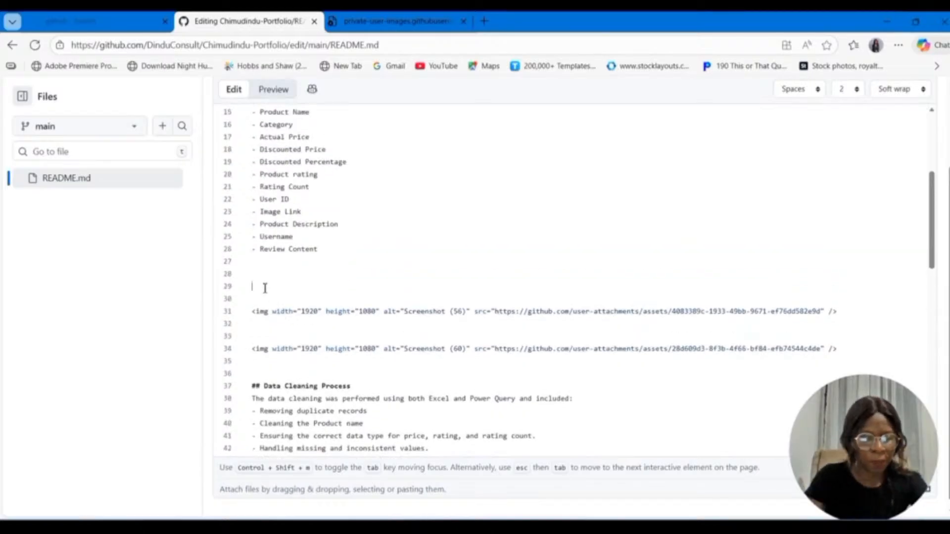
{"action": "type", "text": "### Find bo"}
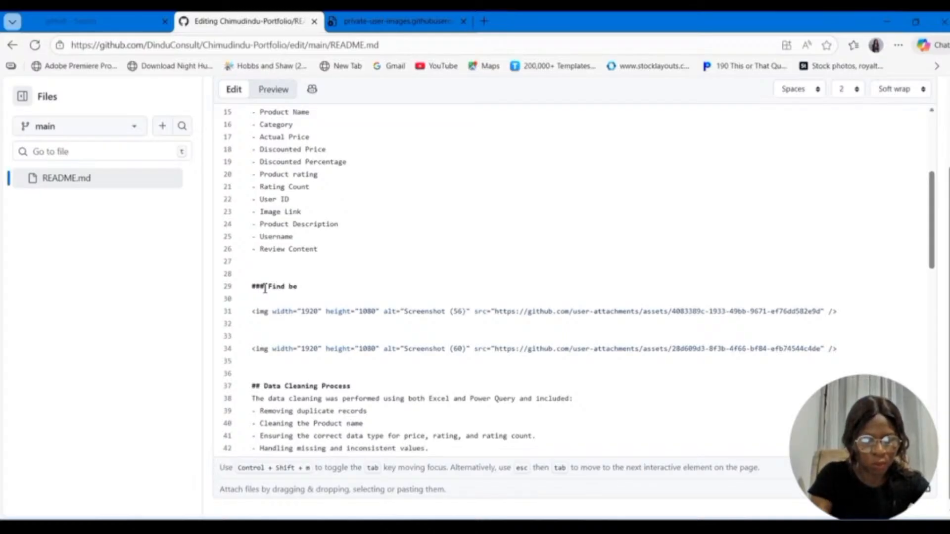
{"action": "type", "text": "low Scre"}
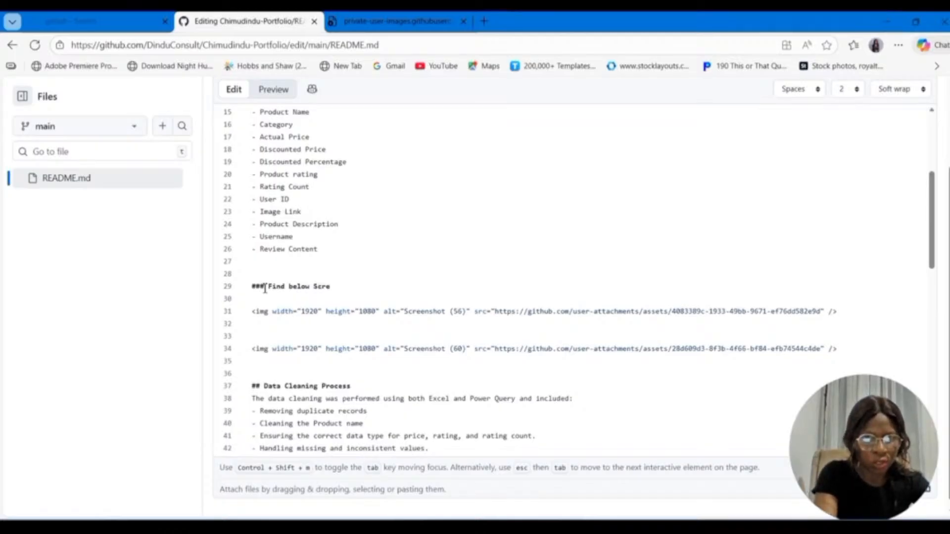
{"action": "type", "text": "ensho"}
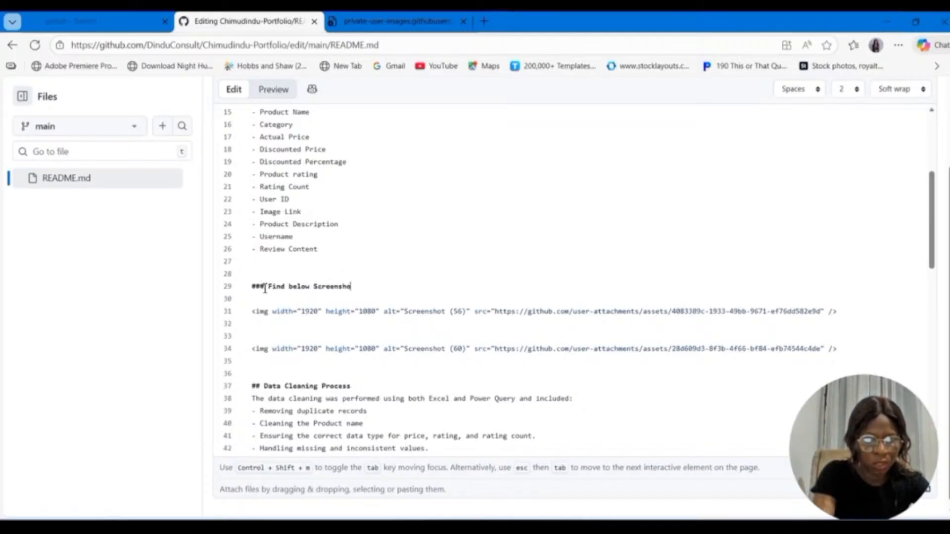
{"action": "type", "text": "t of m"}
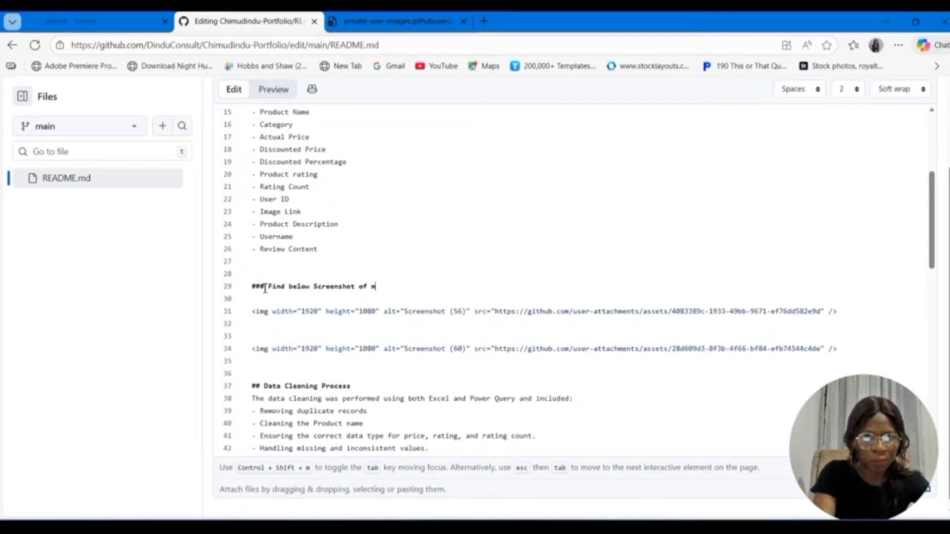
{"action": "type", "text": "y Raw dat"}
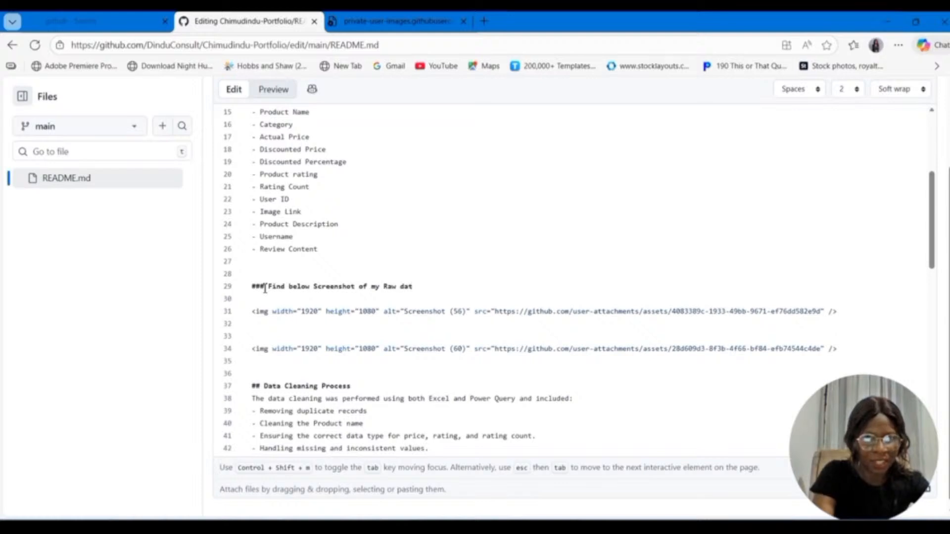
{"action": "type", "text": "a"}
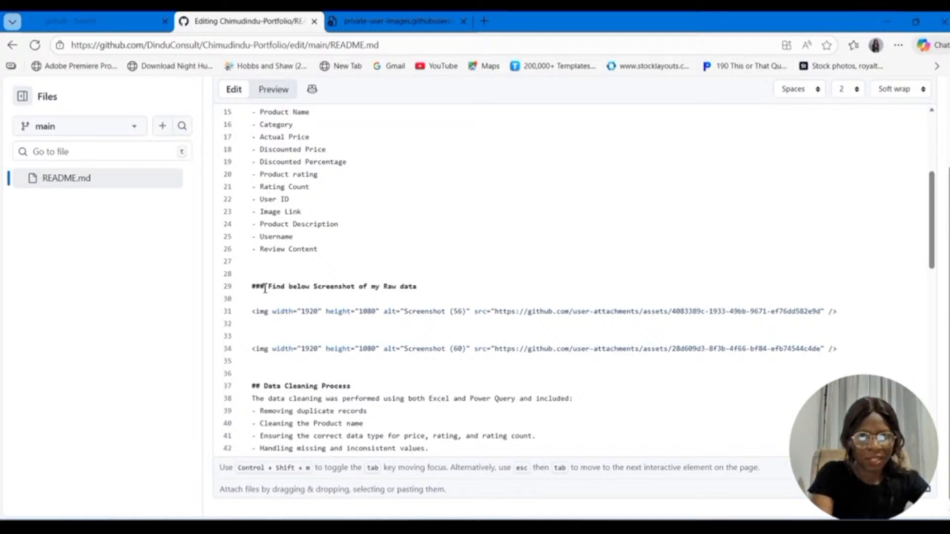
{"action": "scroll", "coordinate": [333, 313], "scroll_direction": "up", "scroll_amount": 4}
{"action": "scroll", "coordinate": [354, 313], "scroll_direction": "down", "scroll_amount": 5}
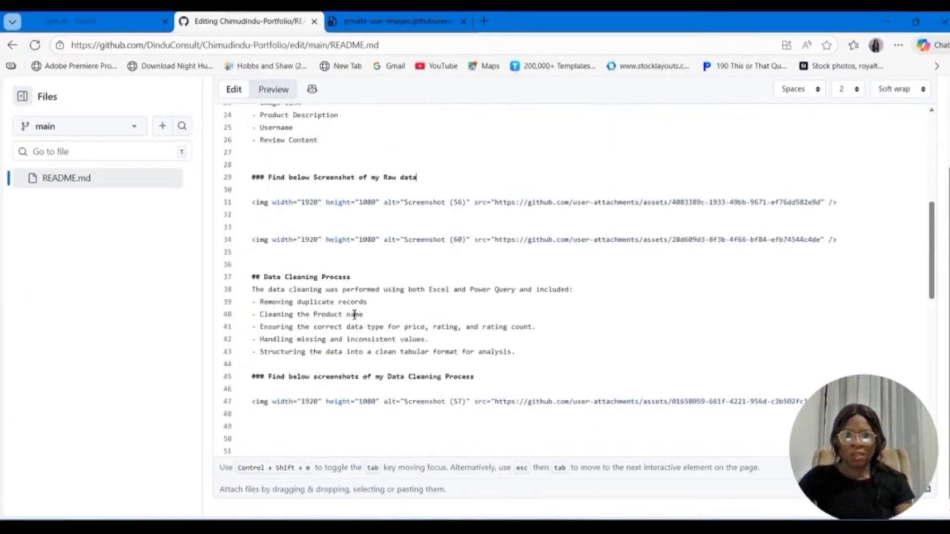
{"action": "scroll", "coordinate": [354, 313], "scroll_direction": "up", "scroll_amount": 5}
{"action": "scroll", "coordinate": [675, 342], "scroll_direction": "up", "scroll_amount": 2}
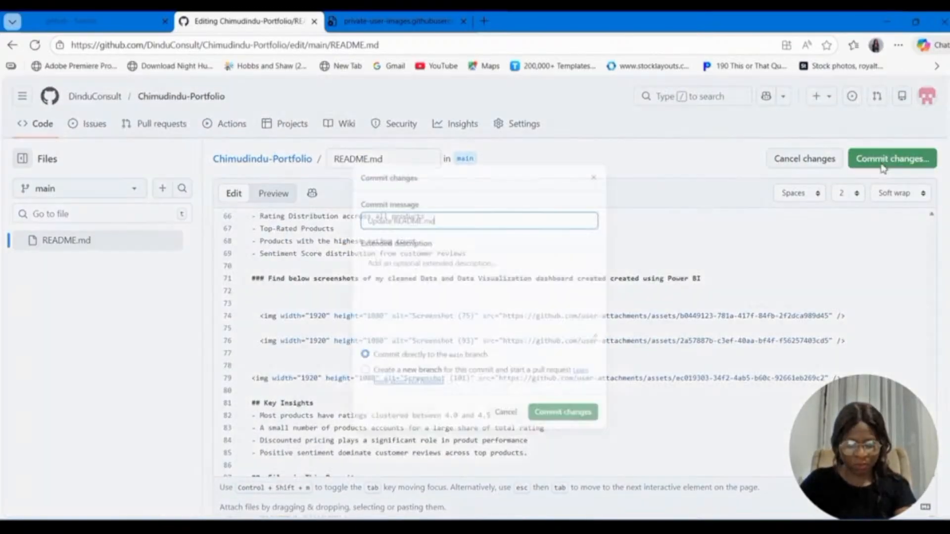
Step: Commit the README edits directly to the main branch with the message "Update README.md"
{"action": "left_click", "coordinate": [863, 160]}
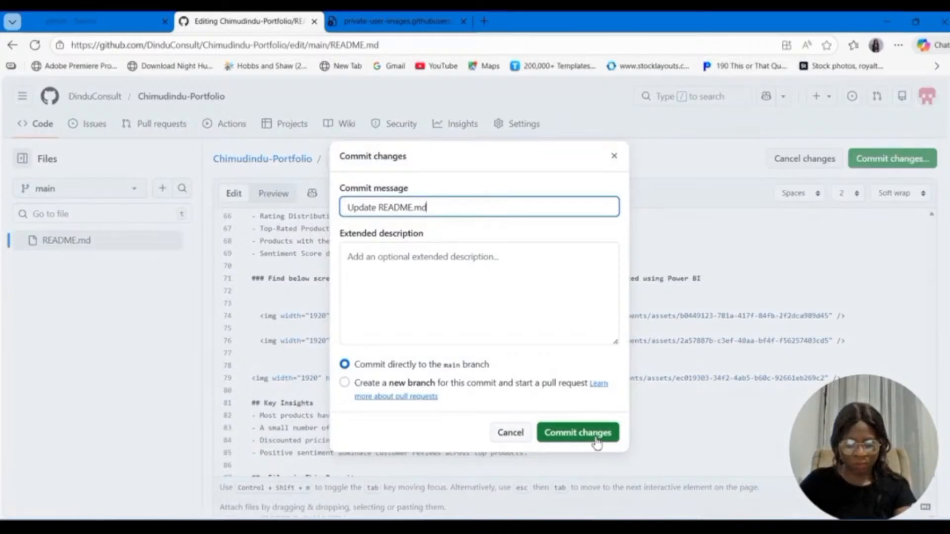
{"action": "left_click", "coordinate": [578, 433]}
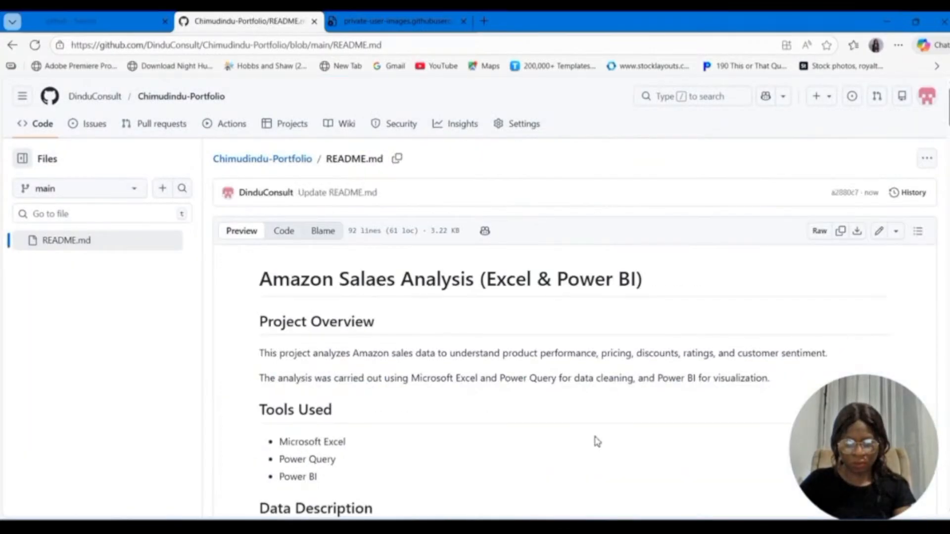
Step: Examine the rendered README from the project overview to Files in This Repository and back, checking the headings and captions around the screenshots
{"action": "scroll", "coordinate": [597, 441], "scroll_direction": "down", "scroll_amount": 10}
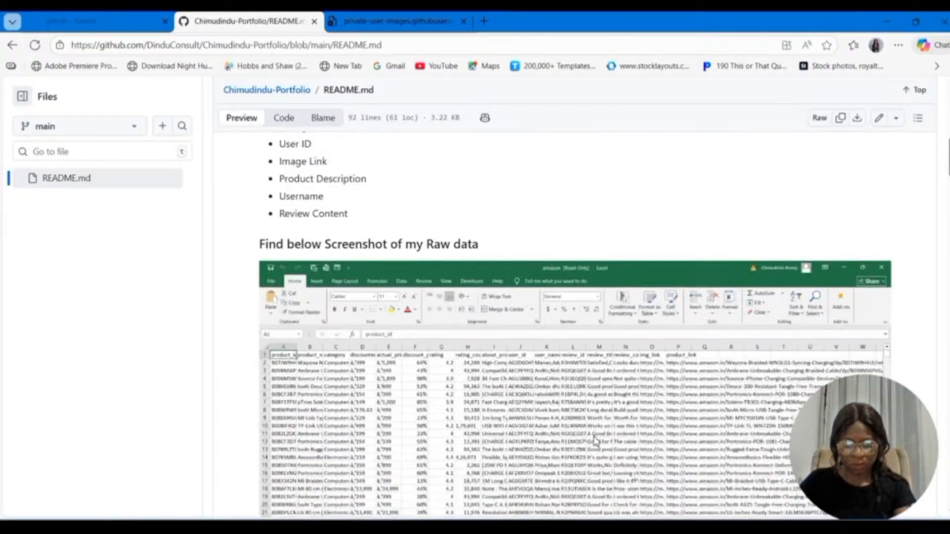
{"action": "scroll", "coordinate": [597, 442], "scroll_direction": "down", "scroll_amount": 8}
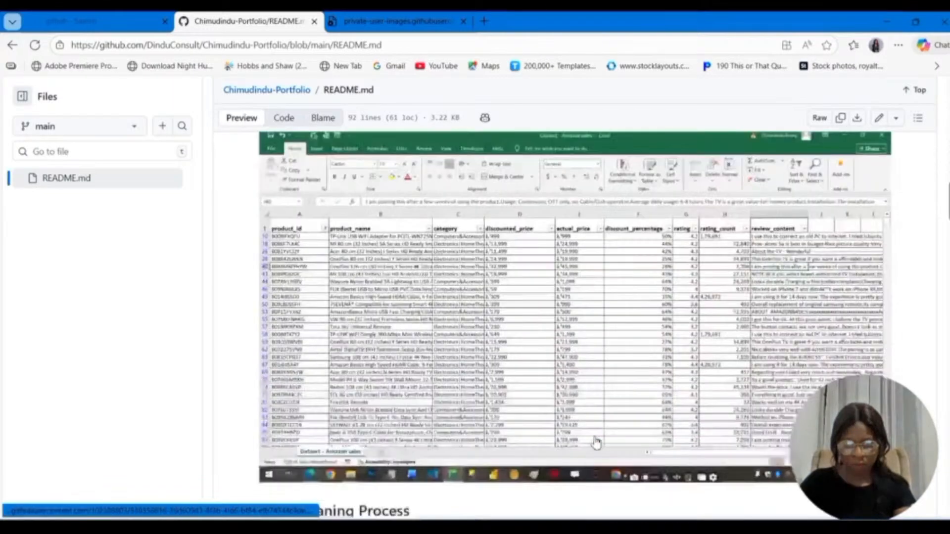
{"action": "scroll", "coordinate": [597, 441], "scroll_direction": "down", "scroll_amount": 6}
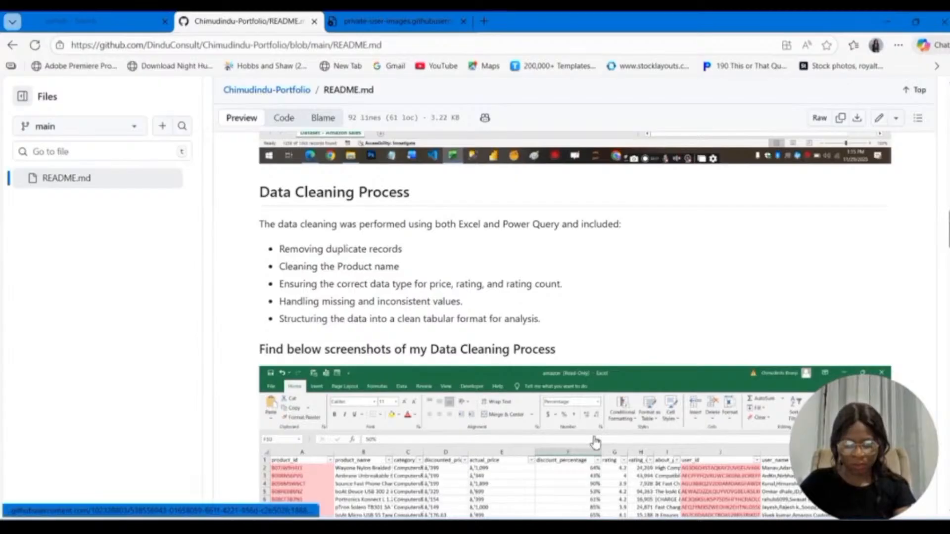
{"action": "scroll", "coordinate": [596, 442], "scroll_direction": "down", "scroll_amount": 4}
{"action": "scroll", "coordinate": [595, 441], "scroll_direction": "down", "scroll_amount": 4}
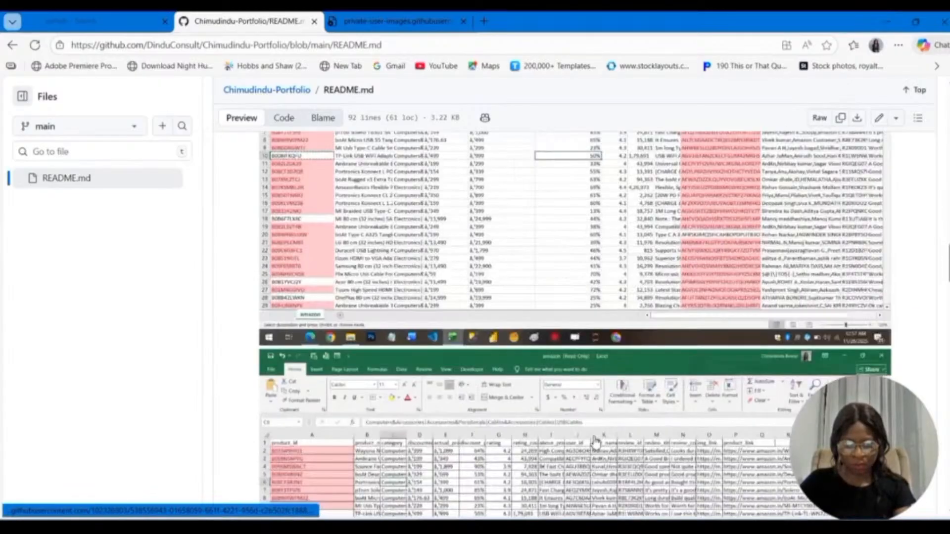
{"action": "scroll", "coordinate": [595, 442], "scroll_direction": "down", "scroll_amount": 8}
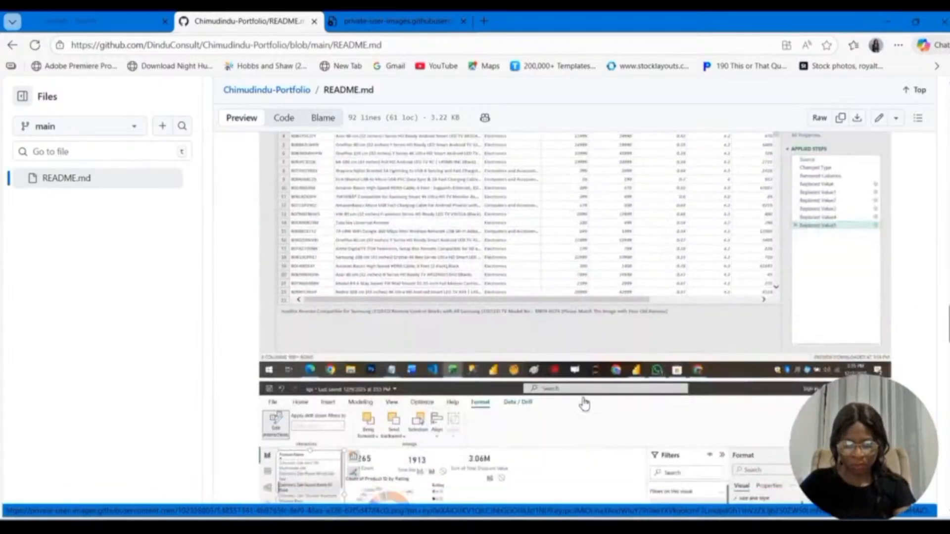
{"action": "scroll", "coordinate": [578, 406], "scroll_direction": "down", "scroll_amount": 4}
{"action": "scroll", "coordinate": [575, 395], "scroll_direction": "down", "scroll_amount": 8}
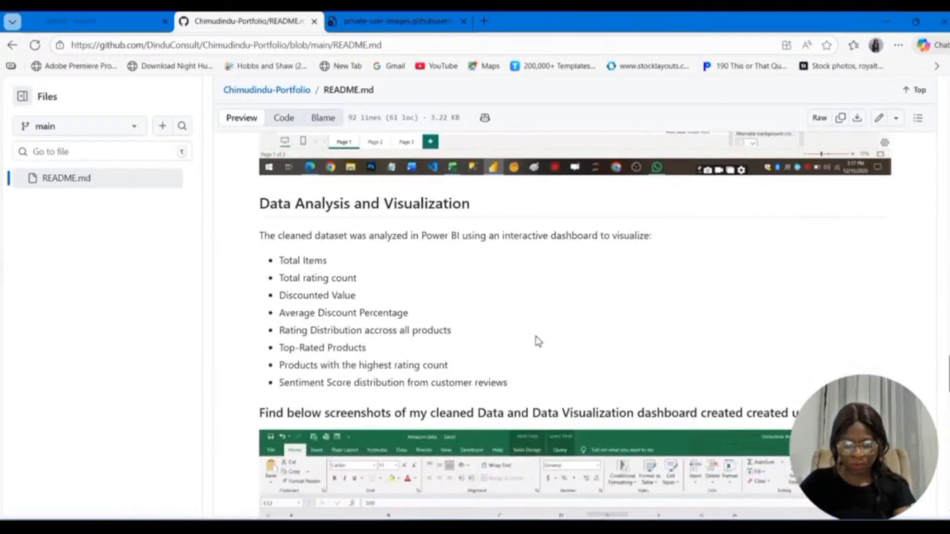
{"action": "scroll", "coordinate": [537, 340], "scroll_direction": "down", "scroll_amount": 2}
{"action": "scroll", "coordinate": [536, 342], "scroll_direction": "down", "scroll_amount": 2}
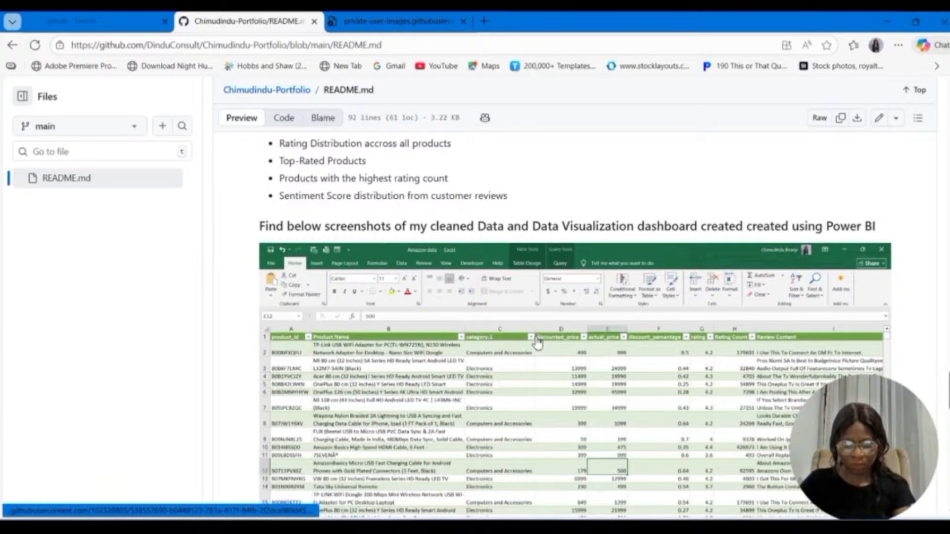
{"action": "scroll", "coordinate": [537, 341], "scroll_direction": "down", "scroll_amount": 10}
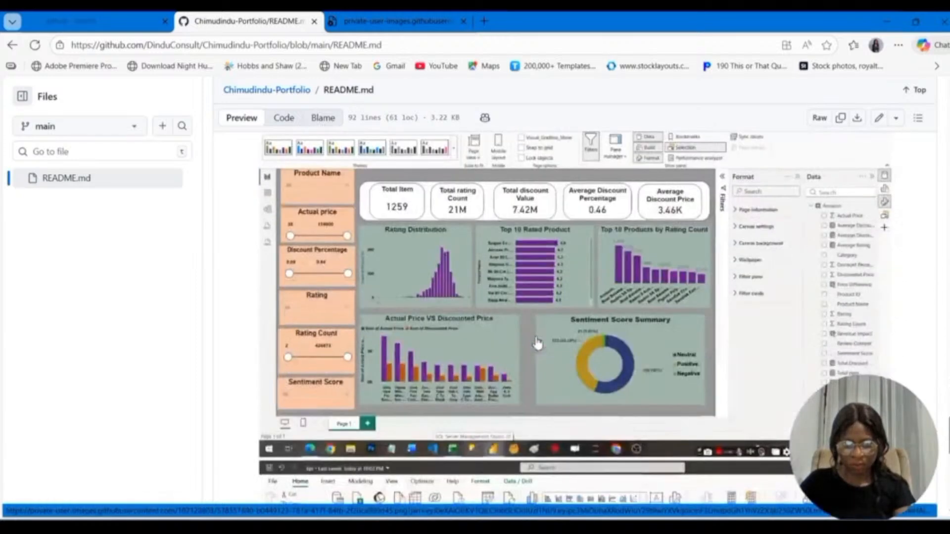
{"action": "scroll", "coordinate": [537, 342], "scroll_direction": "down", "scroll_amount": 10}
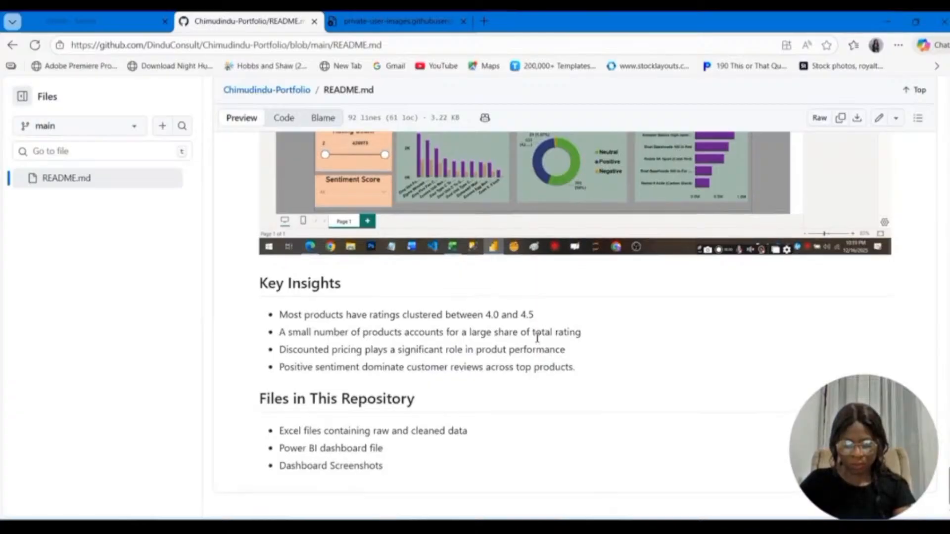
{"action": "scroll", "coordinate": [537, 339], "scroll_direction": "up", "scroll_amount": 6}
{"action": "scroll", "coordinate": [537, 342], "scroll_direction": "up", "scroll_amount": 6}
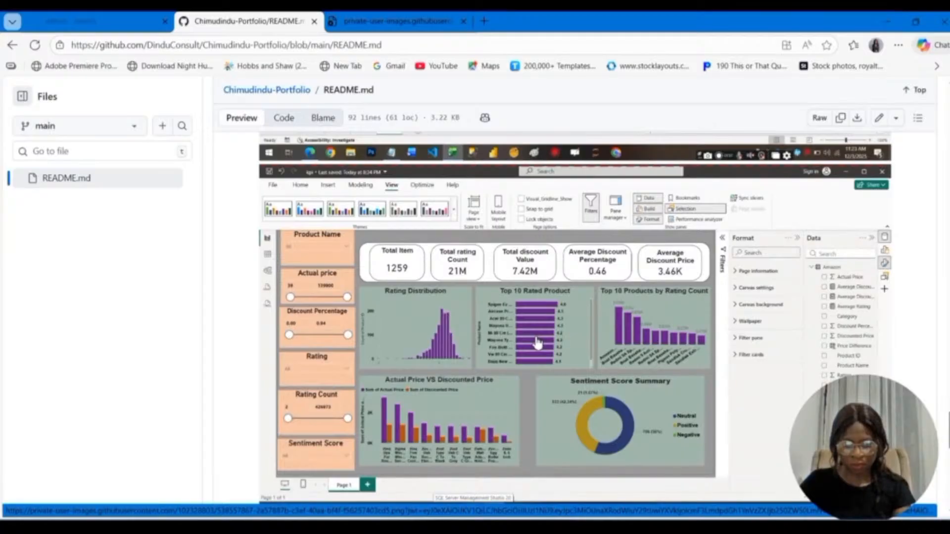
{"action": "scroll", "coordinate": [538, 341], "scroll_direction": "up", "scroll_amount": 10}
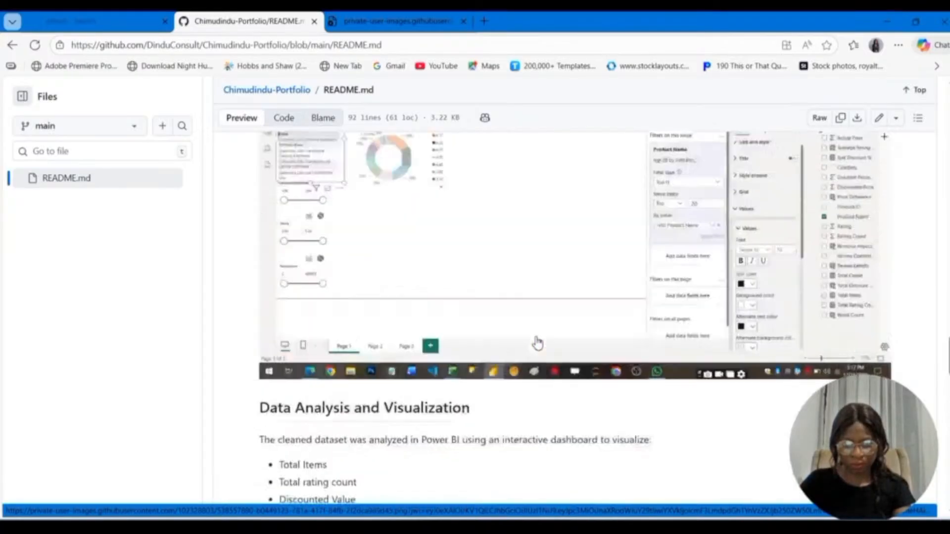
{"action": "scroll", "coordinate": [537, 343], "scroll_direction": "up", "scroll_amount": 6}
{"action": "scroll", "coordinate": [537, 343], "scroll_direction": "up", "scroll_amount": 15}
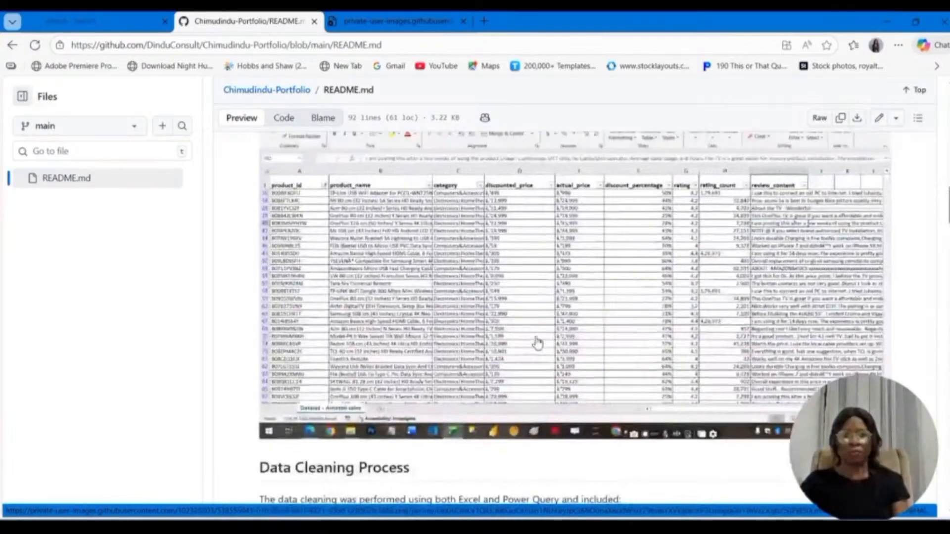
{"action": "scroll", "coordinate": [538, 341], "scroll_direction": "down", "scroll_amount": 10}
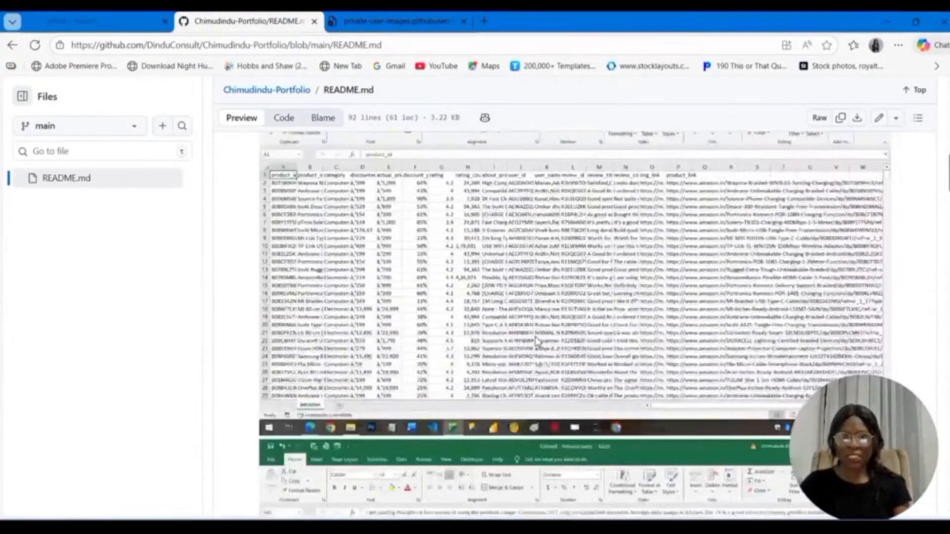
{"action": "scroll", "coordinate": [537, 342], "scroll_direction": "down", "scroll_amount": 10}
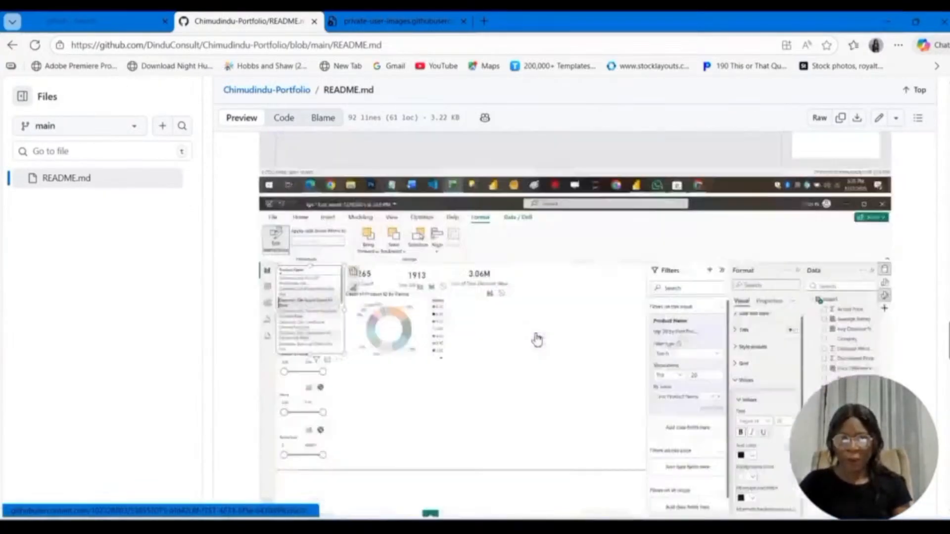
{"action": "scroll", "coordinate": [542, 321], "scroll_direction": "up", "scroll_amount": 8}
{"action": "scroll", "coordinate": [542, 318], "scroll_direction": "up", "scroll_amount": 8}
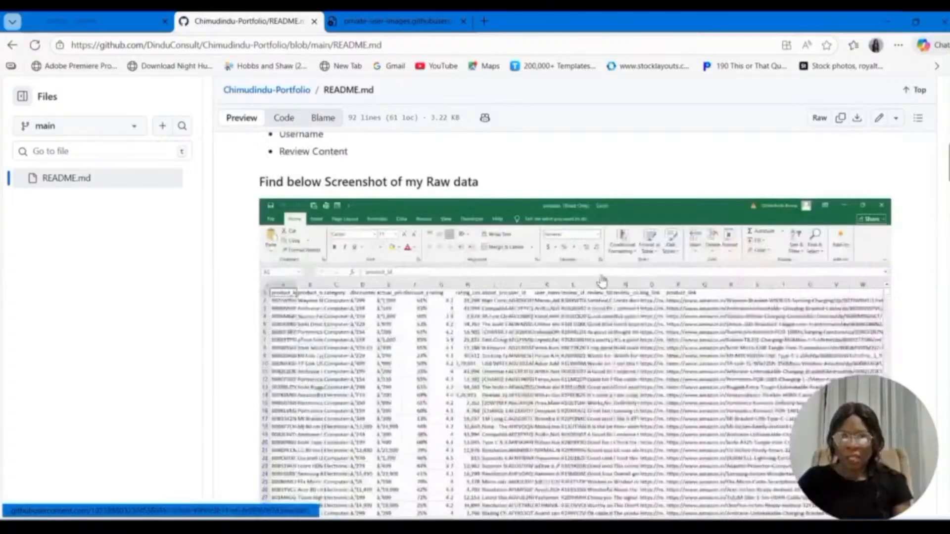
{"action": "scroll", "coordinate": [601, 281], "scroll_direction": "up", "scroll_amount": 12}
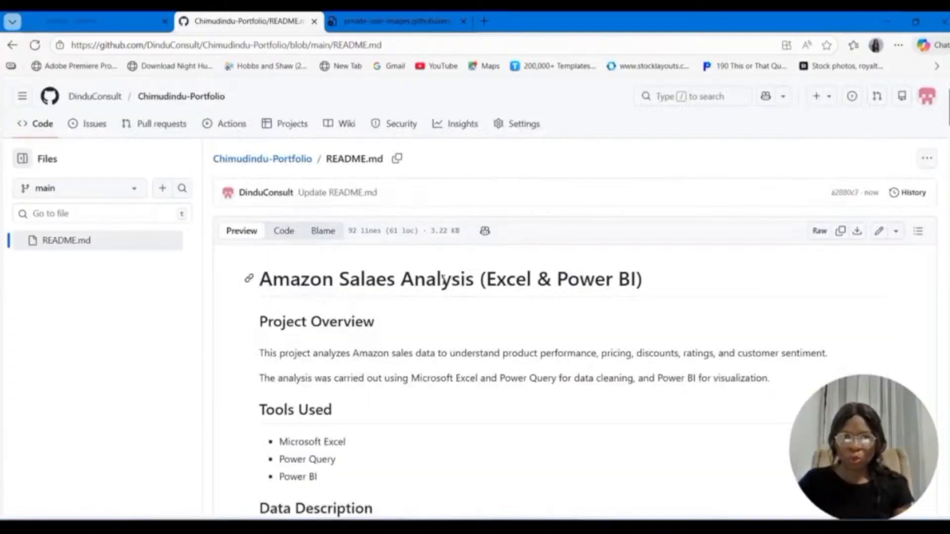
Step: Open README.md for editing again
{"action": "left_click", "coordinate": [879, 232]}
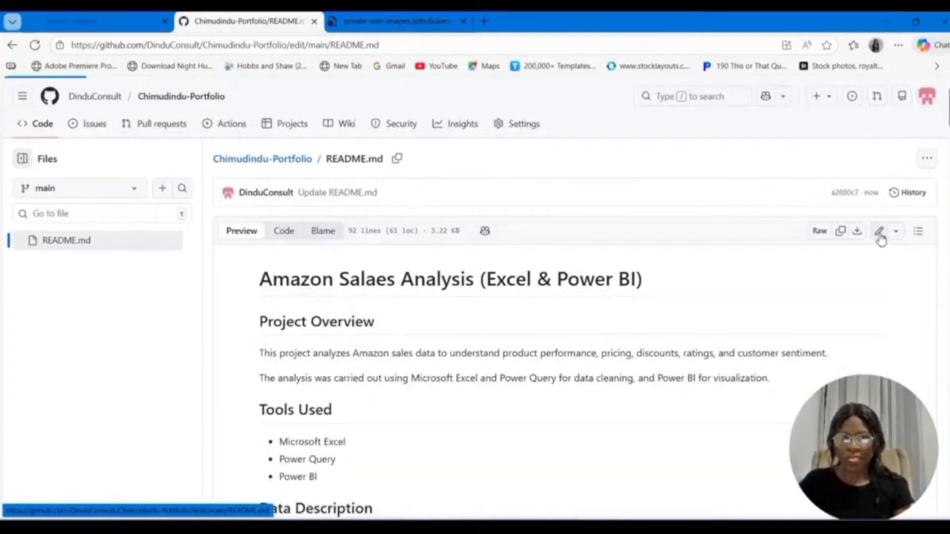
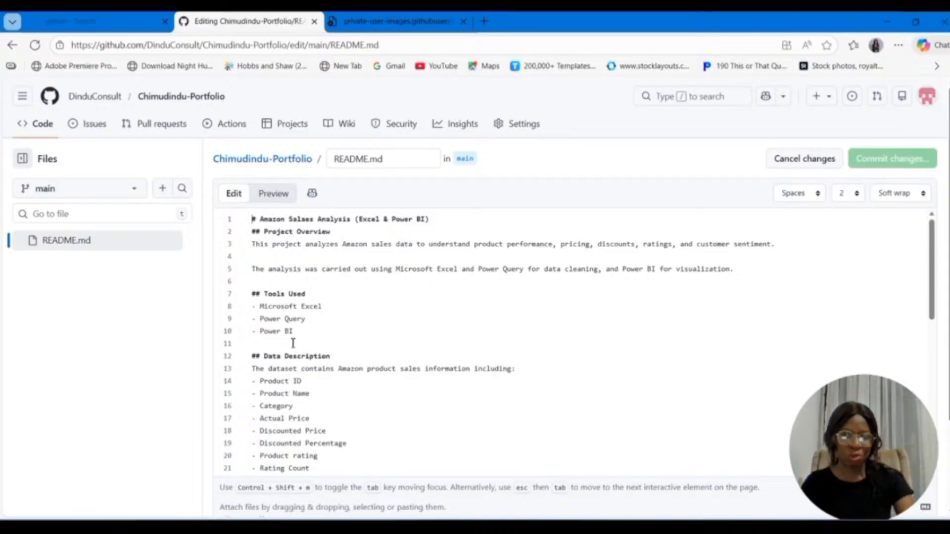
Step: Insert blank lines above the README's main heading and open a centred paragraph on the first line with <p align="center">
{"action": "key", "text": "Return"}
{"action": "key", "text": "Return"}
{"action": "key", "text": "Return"}
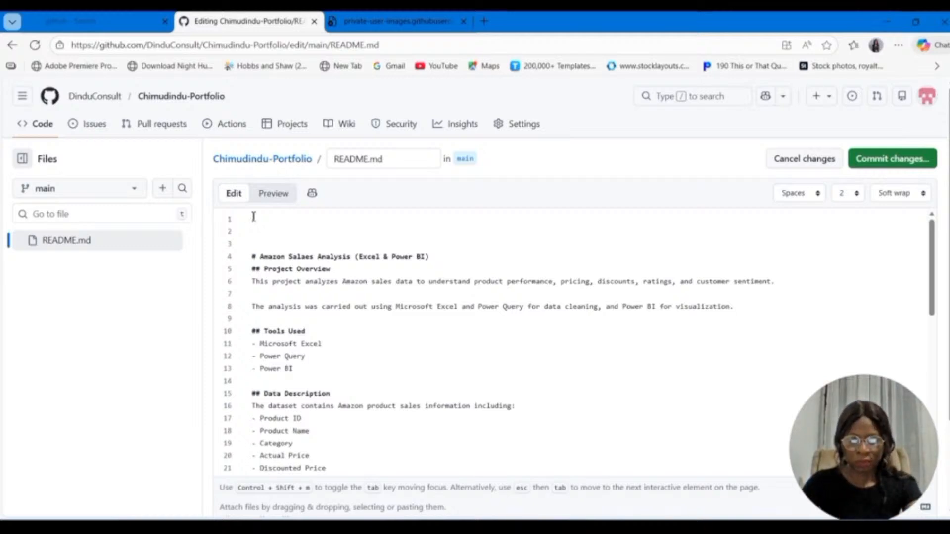
{"action": "type", "text": "<p "}
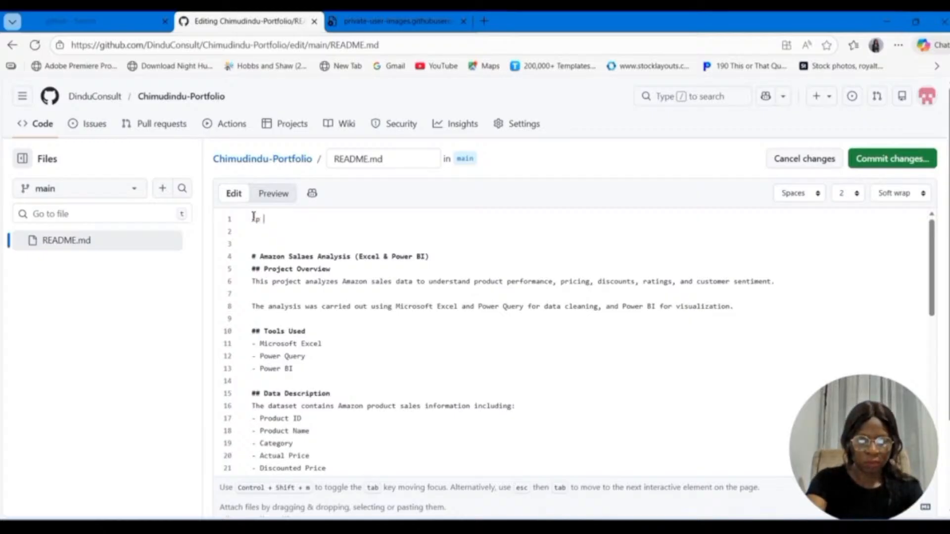
{"action": "type", "text": "ali"}
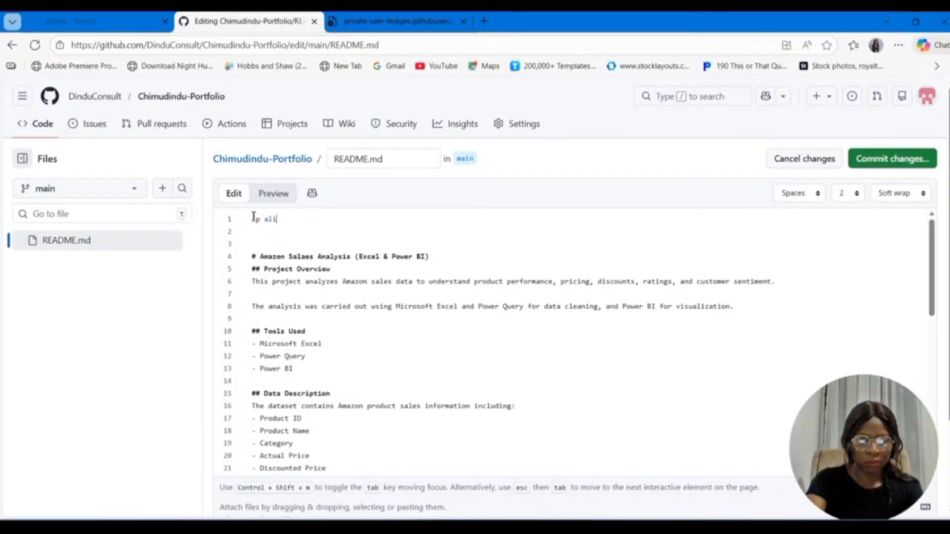
{"action": "type", "text": "gn="}
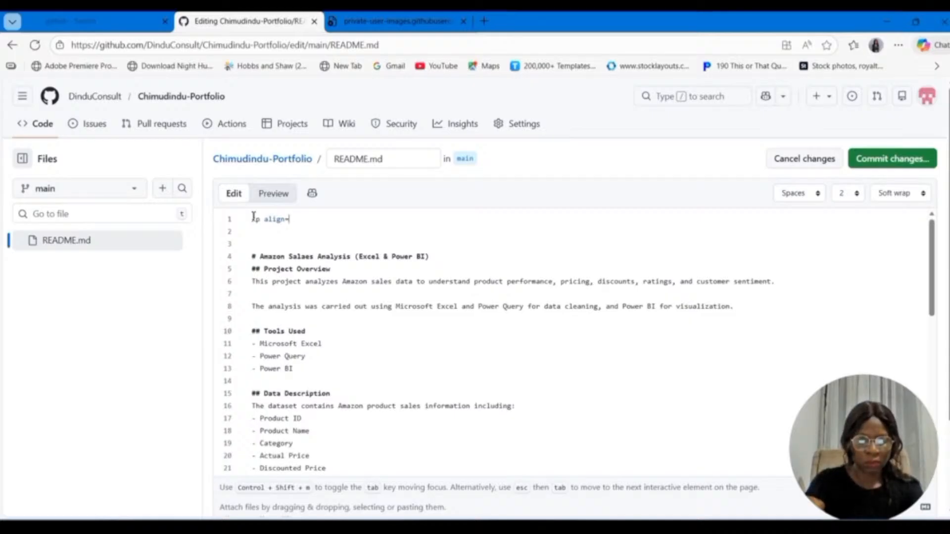
{"action": "type", "text": "\"center"}
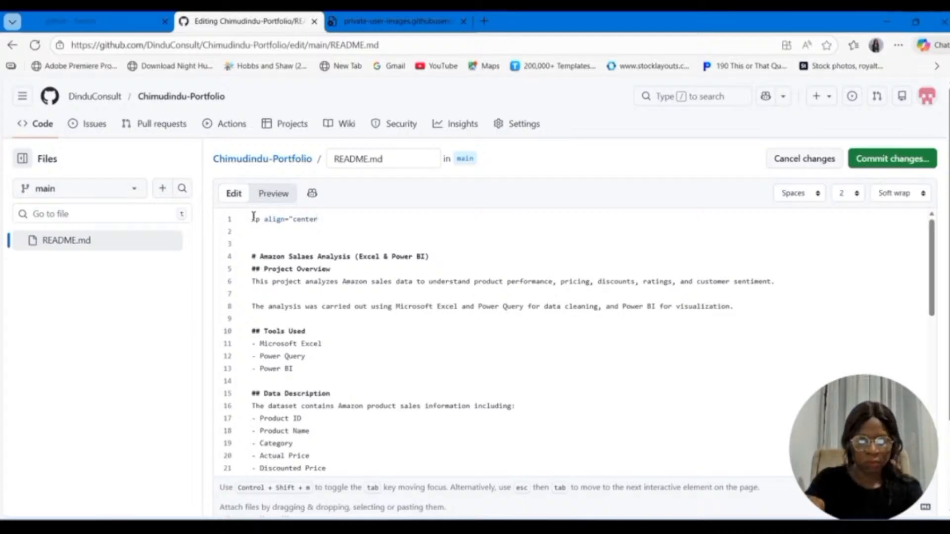
{"action": "type", "text": "\">"}
{"action": "key", "text": "Return"}
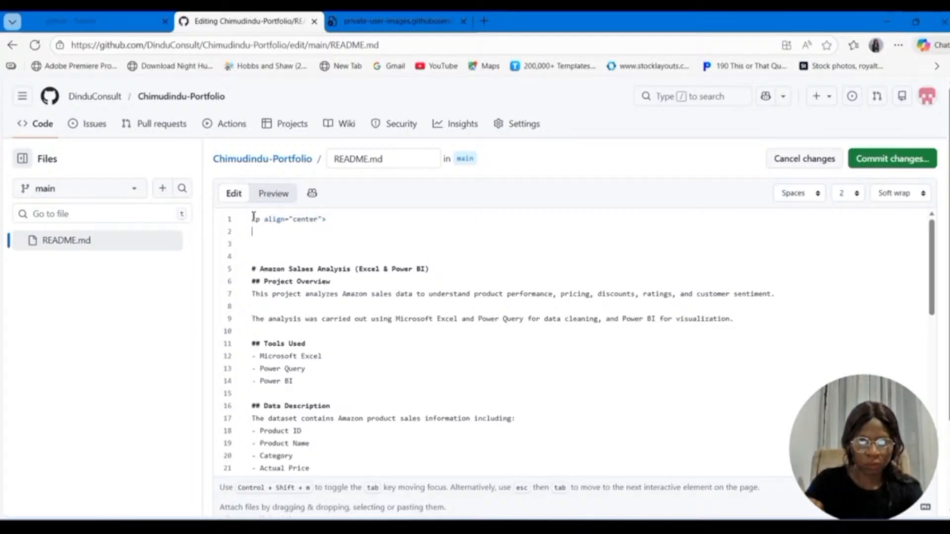
Step: Add an indented <STRONG> title inside the centred paragraph, consisting of the portfolio owner's name in capitals followed by "PORTFOLIO"
{"action": "key", "text": "Tab"}
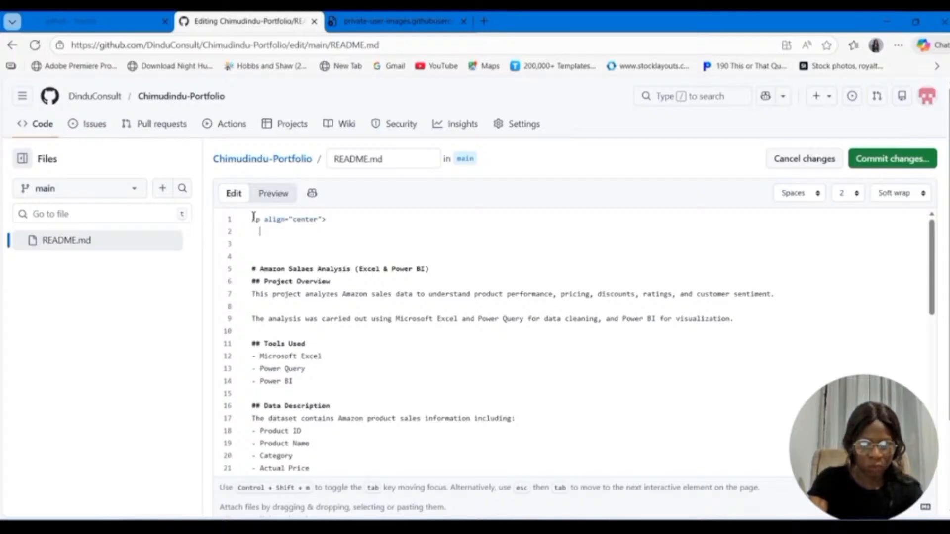
{"action": "type", "text": "<STRO"}
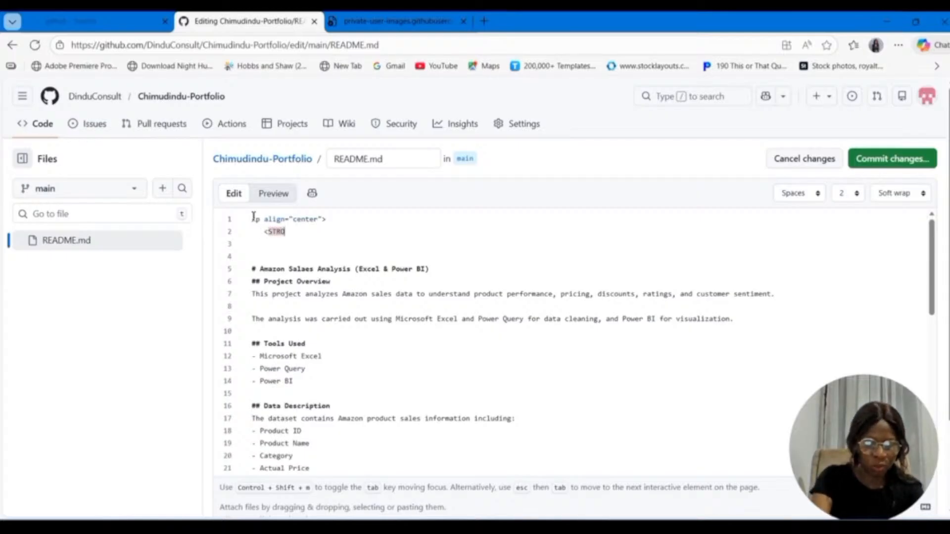
{"action": "type", "text": "NG"}
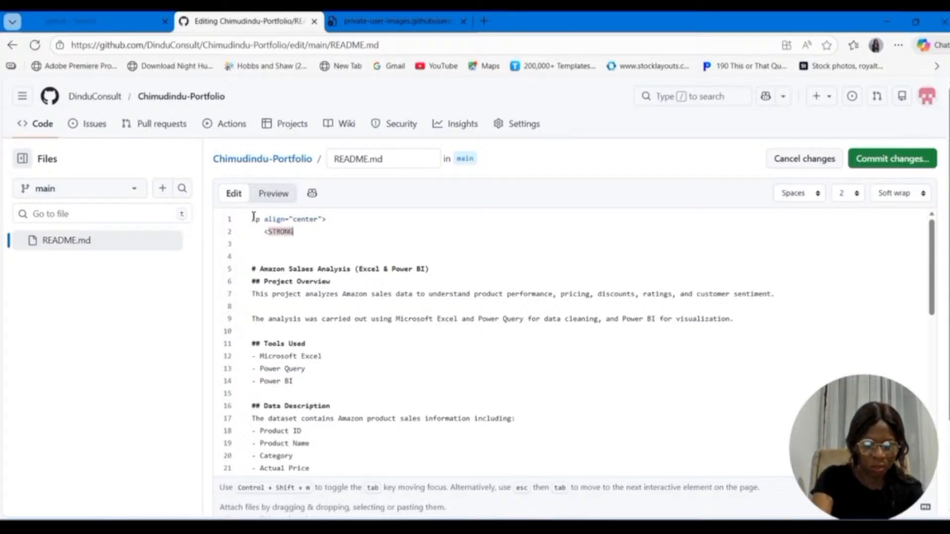
{"action": "type", "text": ">"}
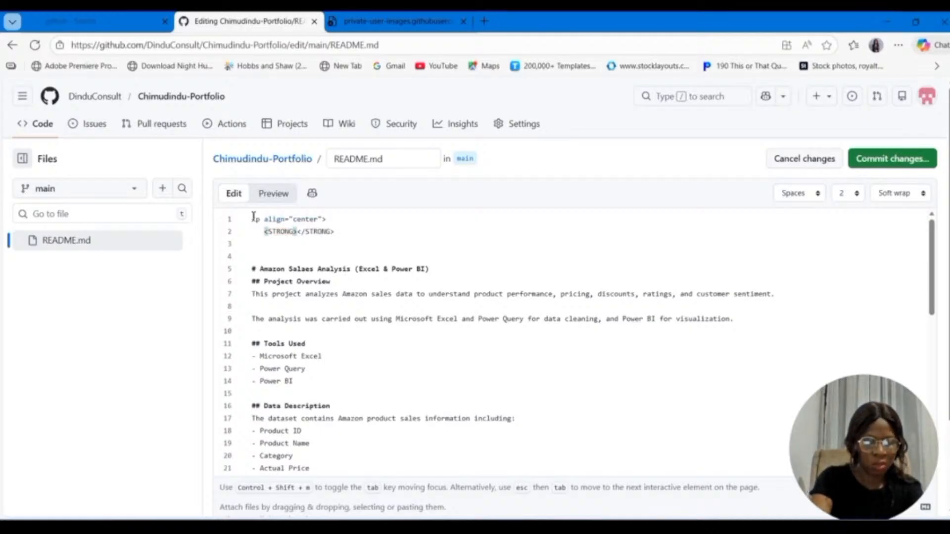
{"action": "type", "text": "CH"}
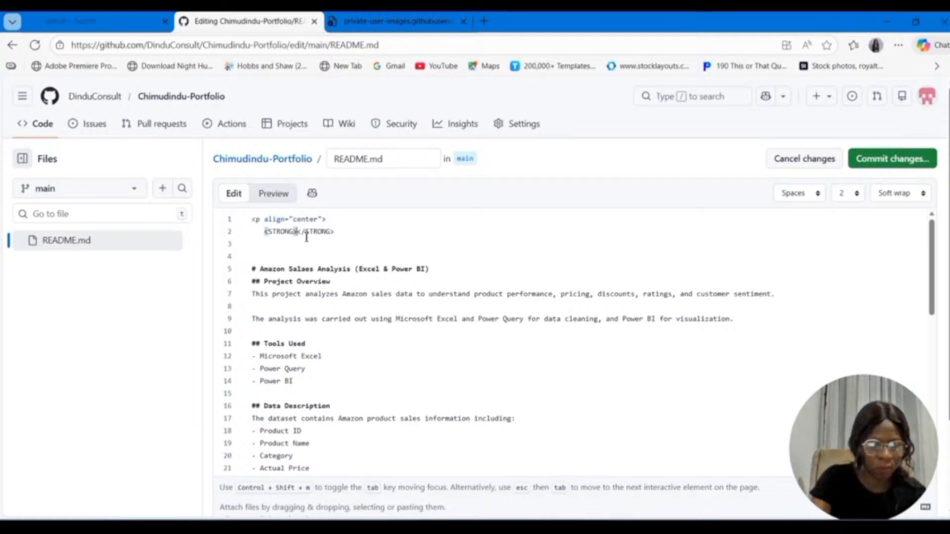
{"action": "type", "text": "IMUDINDU"}
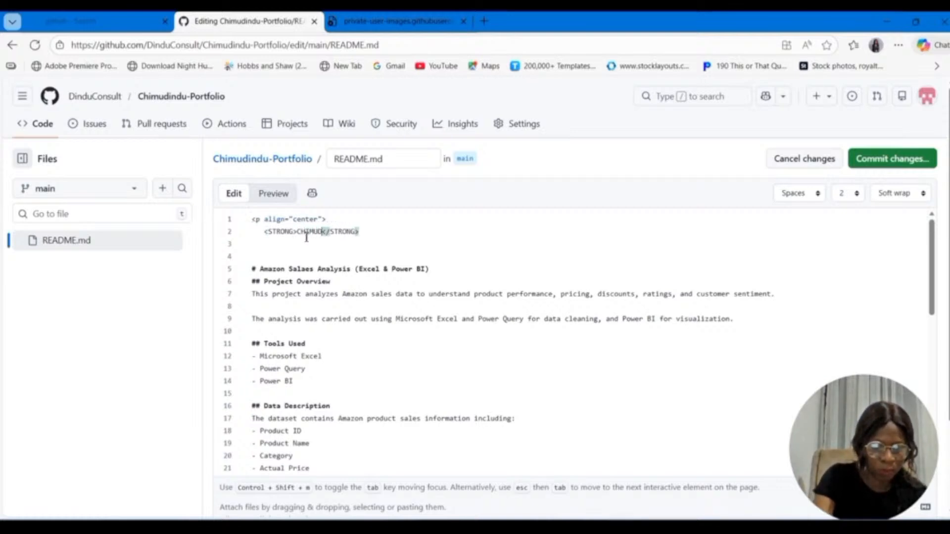
{"action": "type", "text": " PORT"}
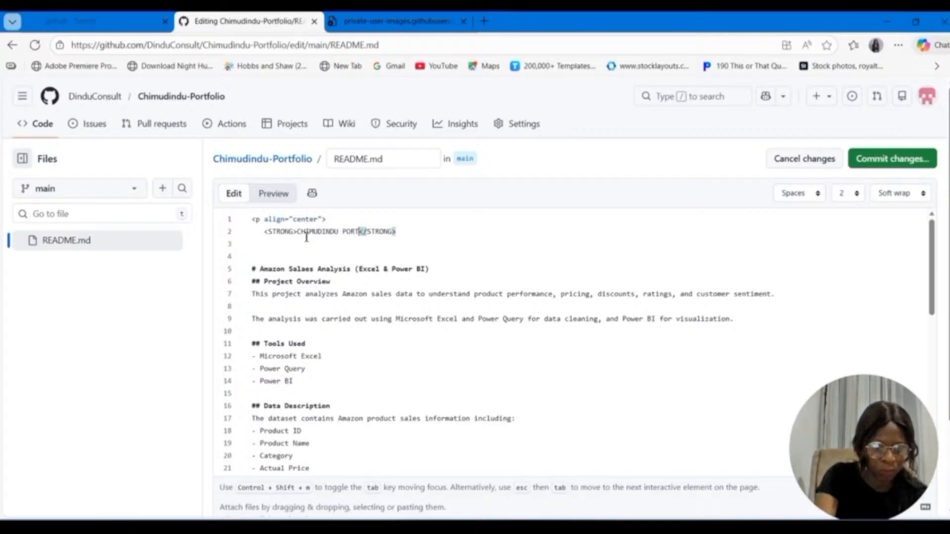
{"action": "type", "text": "FOLIO"}
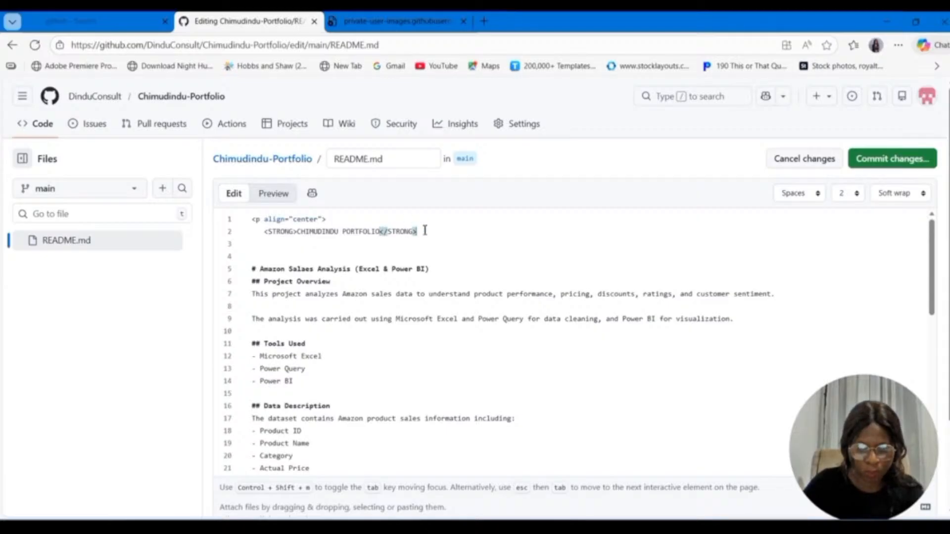
Step: Close the centred paragraph with an unindented </p> on the line below the title
{"action": "key", "text": "Return"}
{"action": "key", "text": "BackSpace"}
{"action": "key", "text": "BackSpace"}
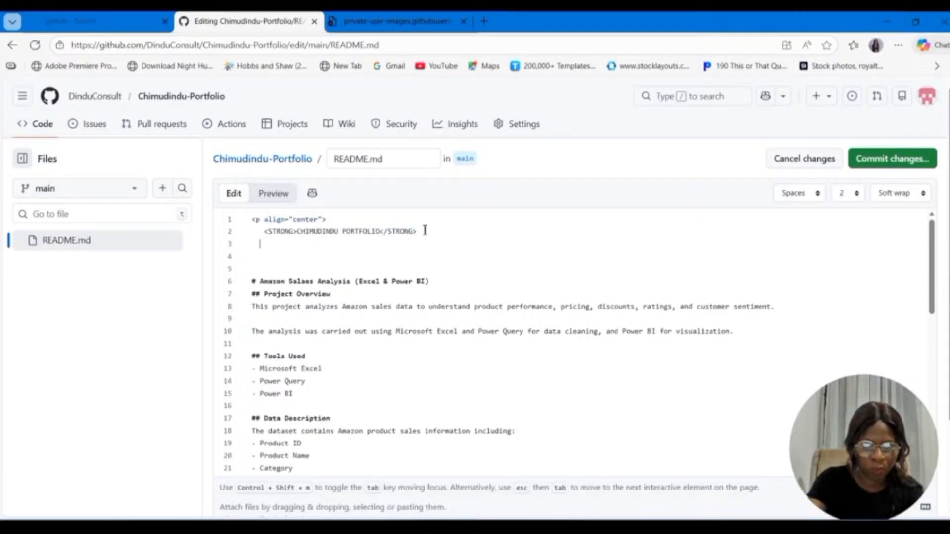
{"action": "type", "text": "<"}
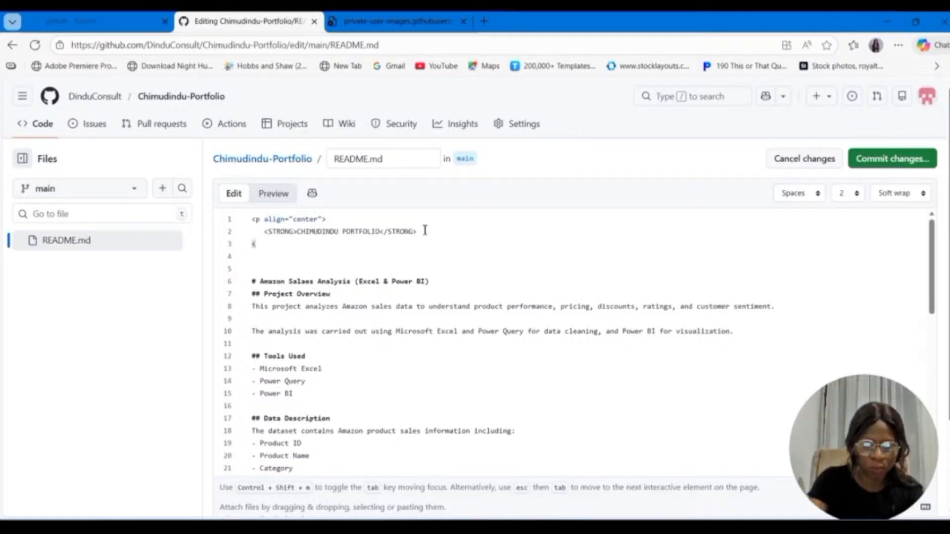
{"action": "type", "text": "/p>"}
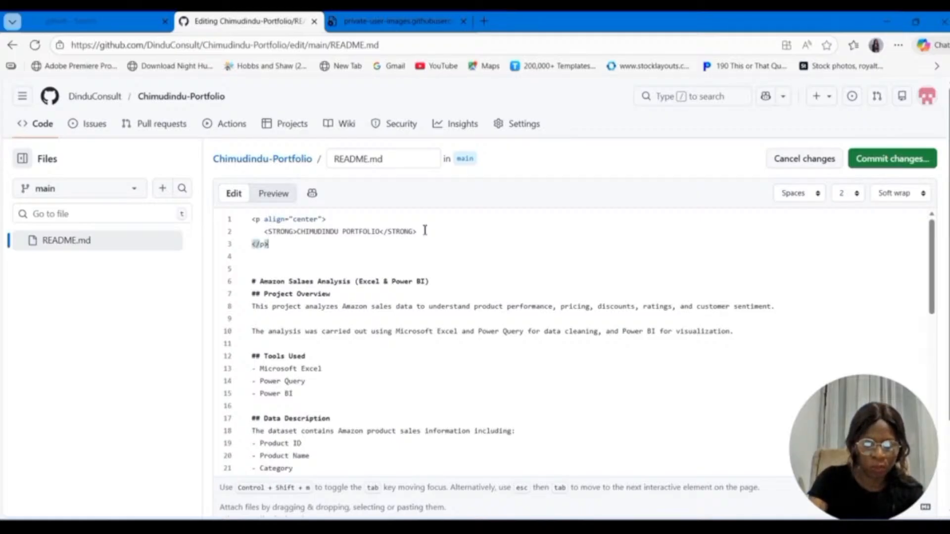
{"action": "type", "text": "P"}
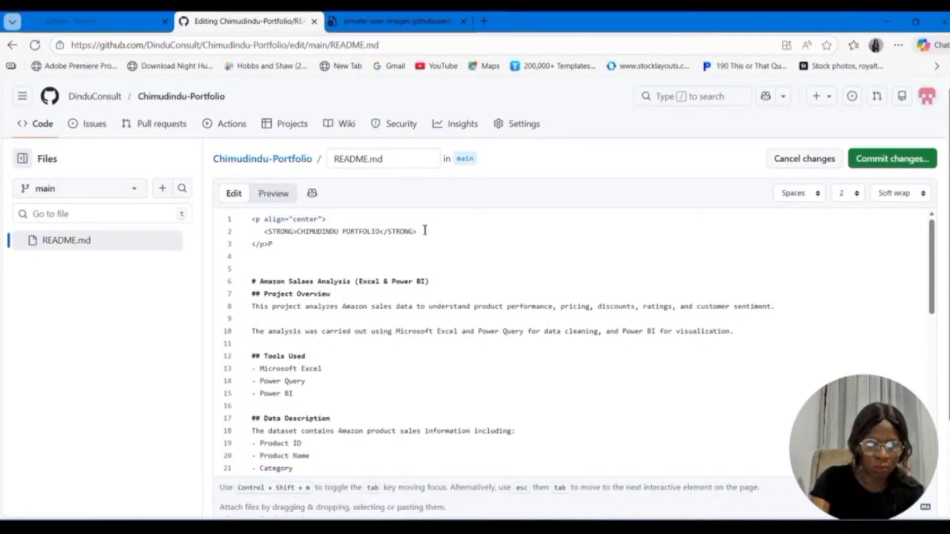
{"action": "key", "text": "BackSpace"}
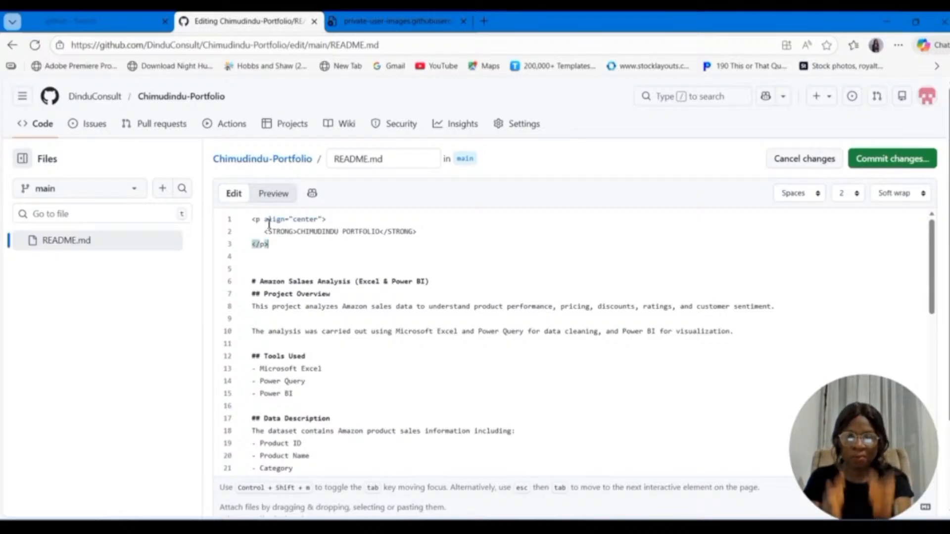
Step: Commit the README changes directly to the main branch with the message "Update README.md" and check the rendered centred title
{"action": "left_click", "coordinate": [888, 159]}
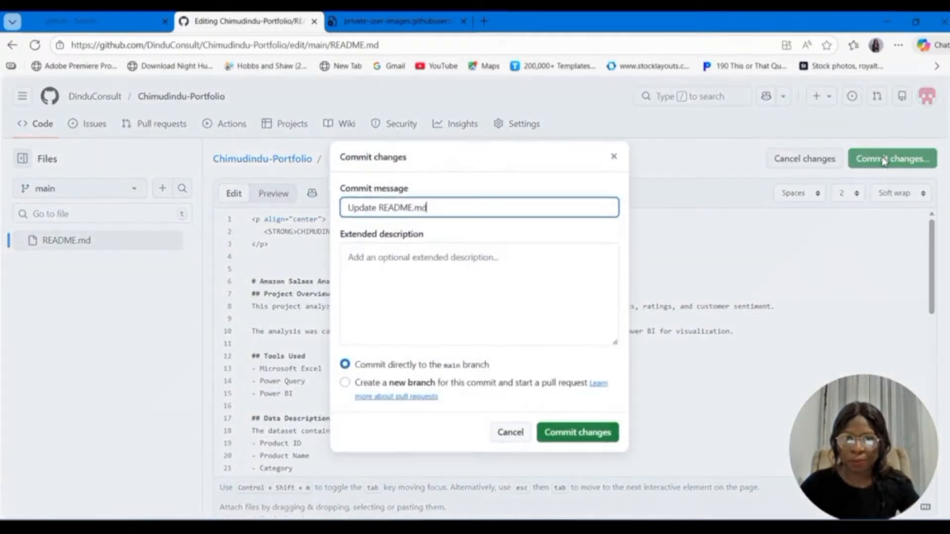
{"action": "left_click", "coordinate": [581, 436]}
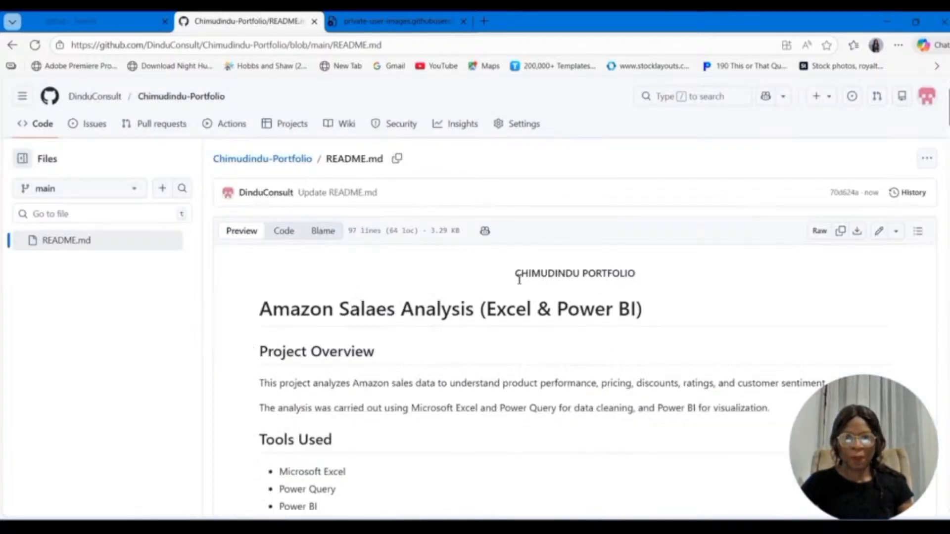
{"action": "triple_click", "coordinate": [610, 271]}
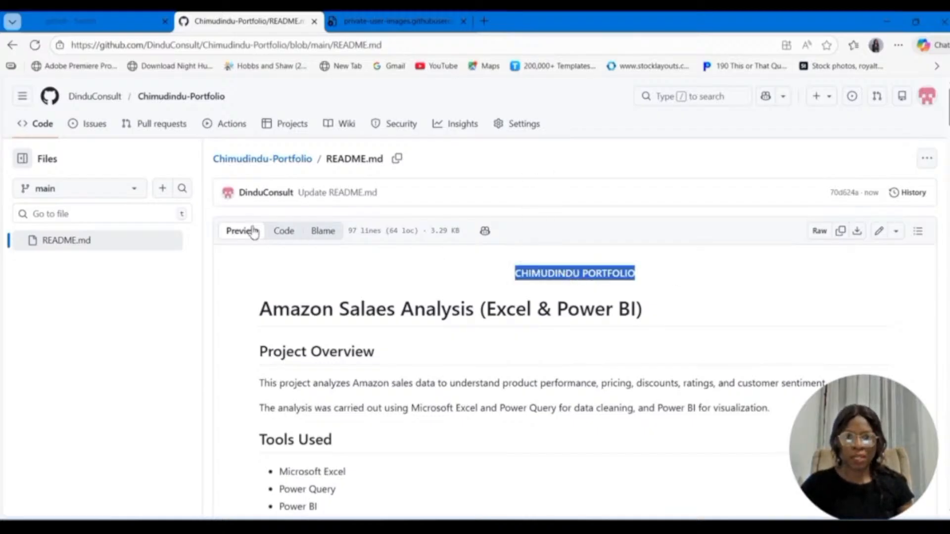
Step: Reopen README.md for editing and add the link text [ABOUT ME] on line 5, below the centred title with blank lines around it
{"action": "left_click", "coordinate": [879, 231]}
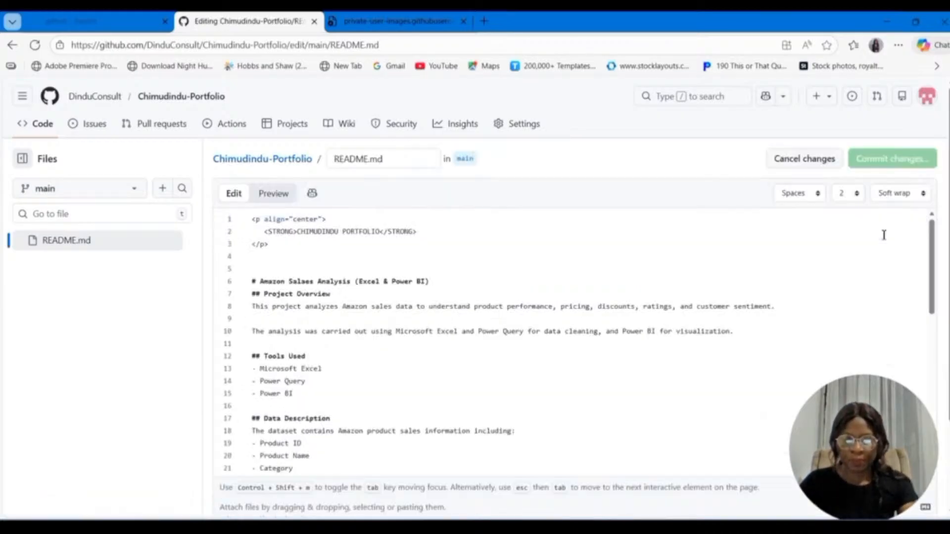
{"action": "left_click", "coordinate": [271, 273]}
{"action": "key", "text": "Return"}
{"action": "key", "text": "Return"}
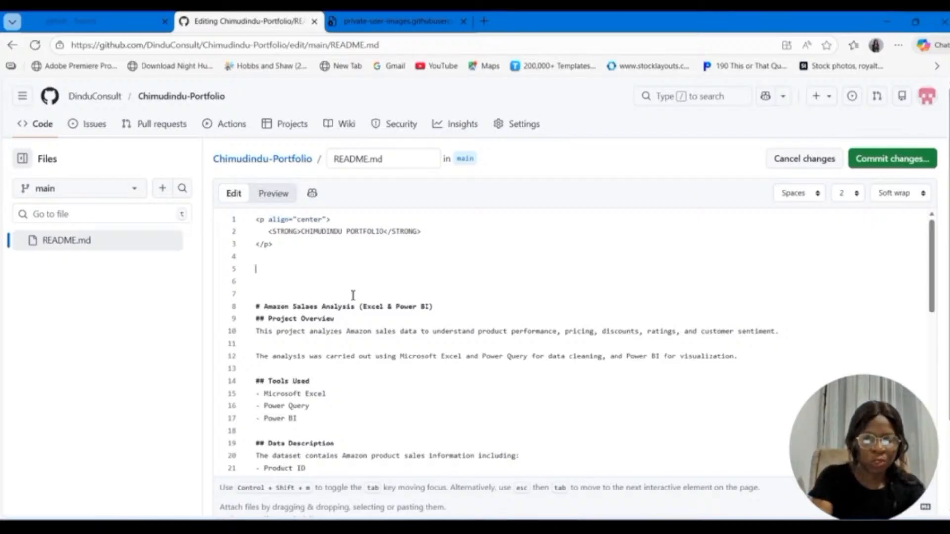
{"action": "type", "text": "["}
{"action": "type", "text": "Am"}
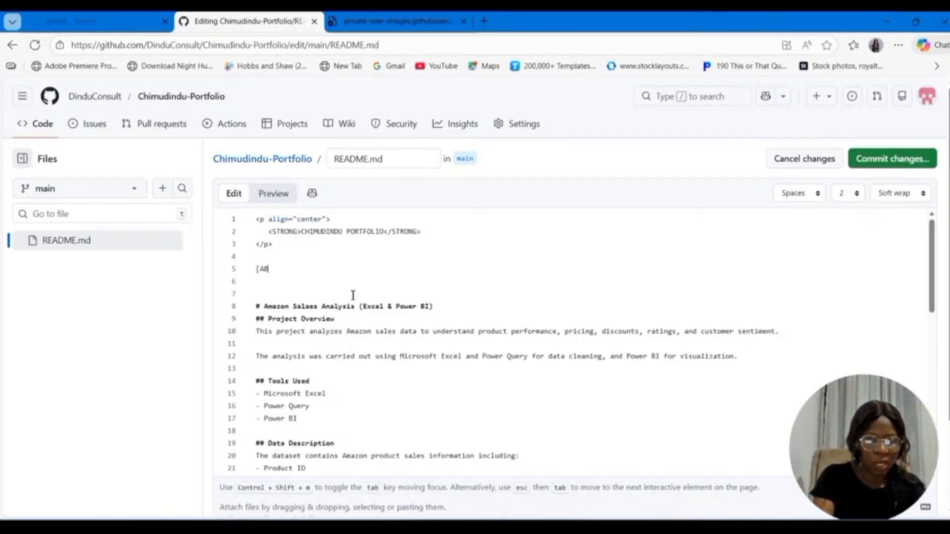
{"action": "type", "text": "OU"}
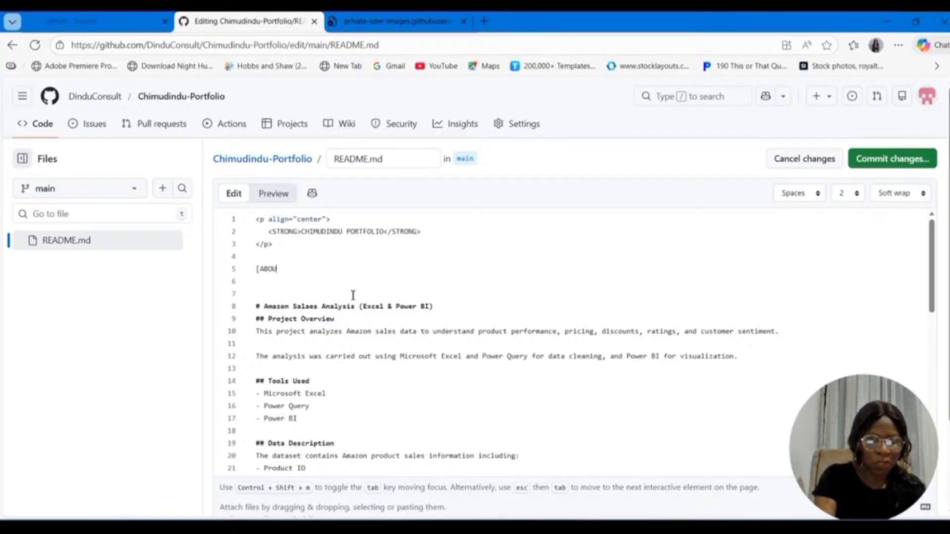
{"action": "type", "text": "T ME]"}
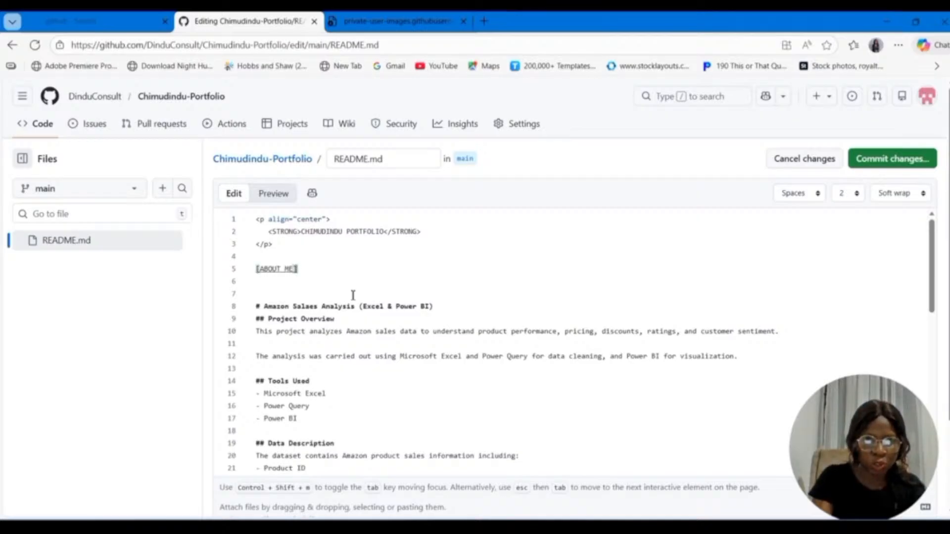
{"action": "type", "text": "("}
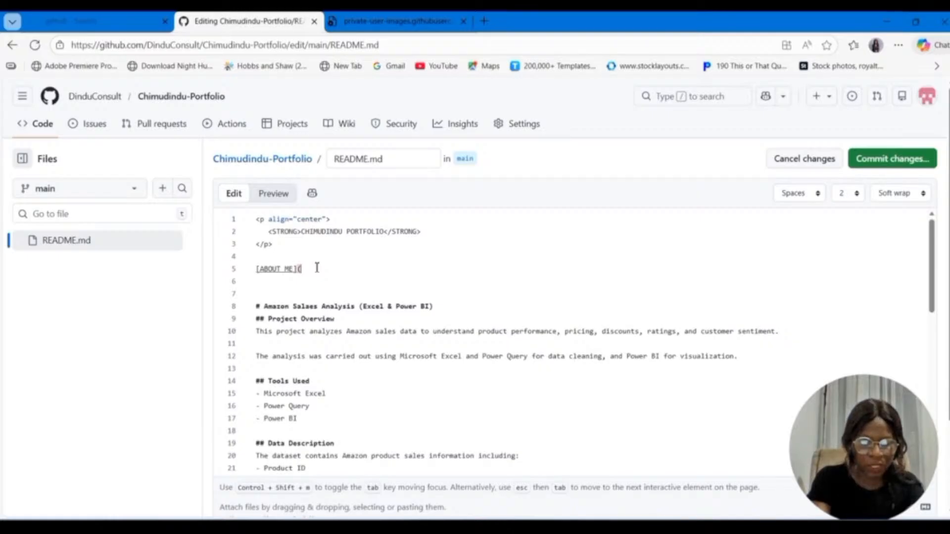
{"action": "type", "text": "abou"}
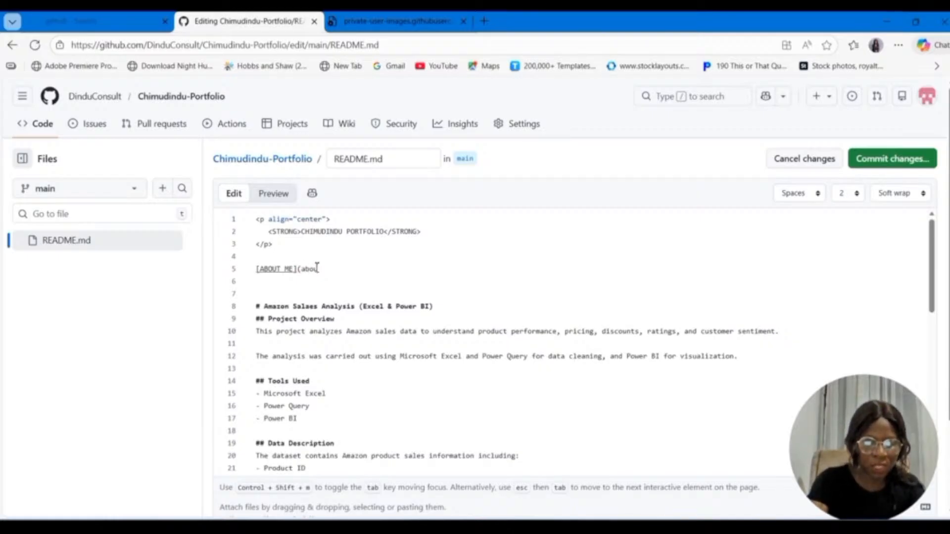
{"action": "type", "text": "t"}
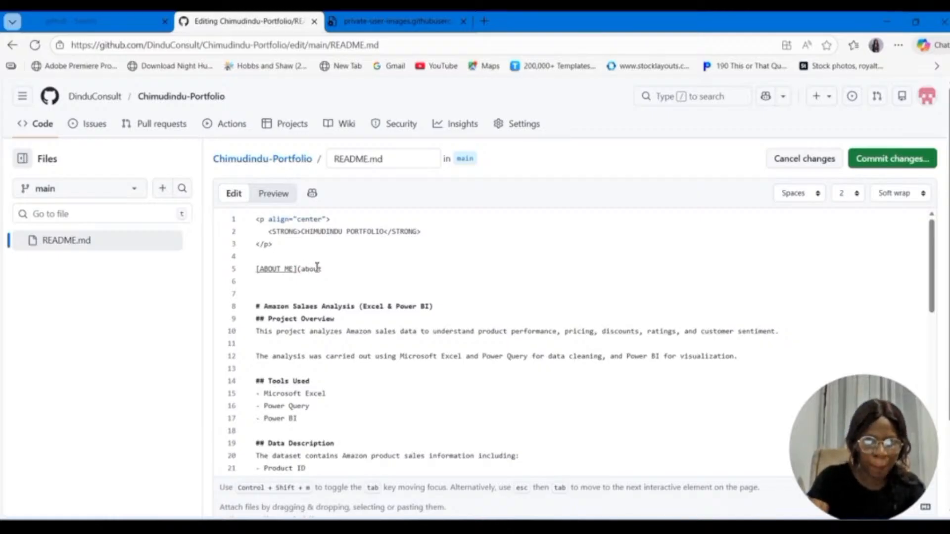
{"action": "type", "text": "-"}
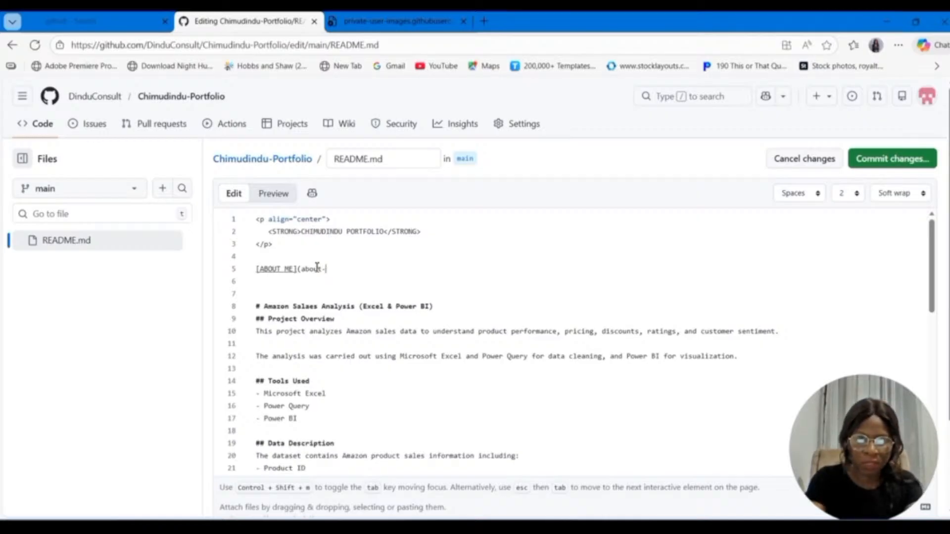
{"action": "type", "text": "me)"}
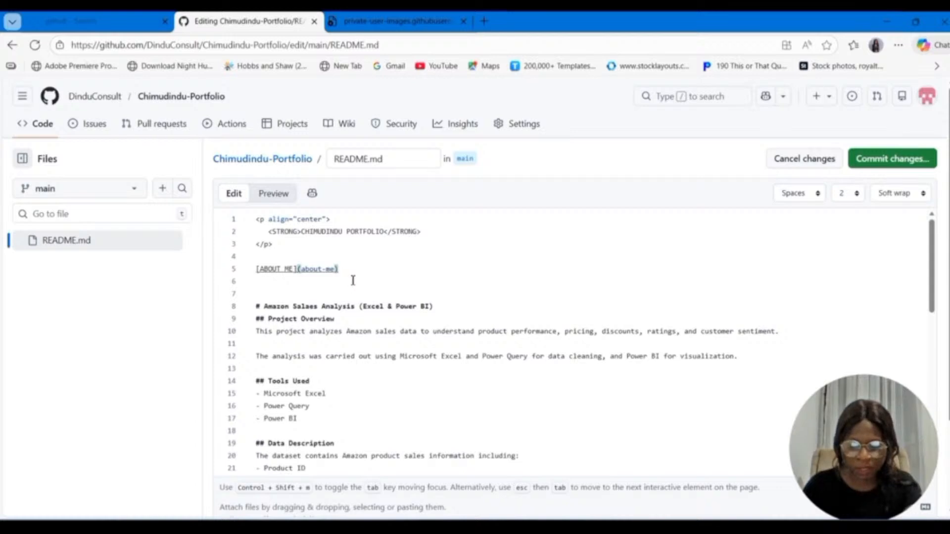
Step: Point the ABOUT ME link to the anchor (#about-me) and add a new line below it
{"action": "left_click", "coordinate": [302, 270]}
{"action": "type", "text": "#"}
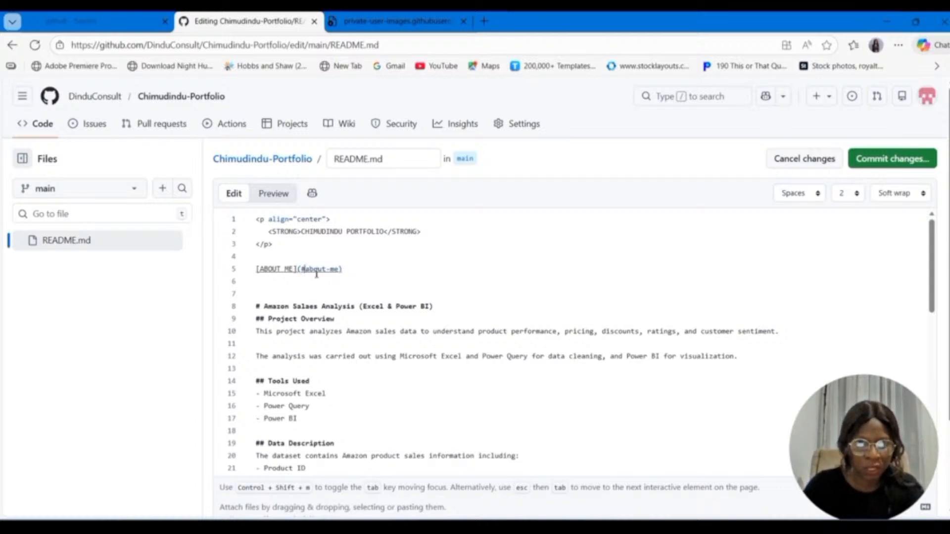
{"action": "left_click", "coordinate": [364, 271]}
{"action": "key", "text": "Return"}
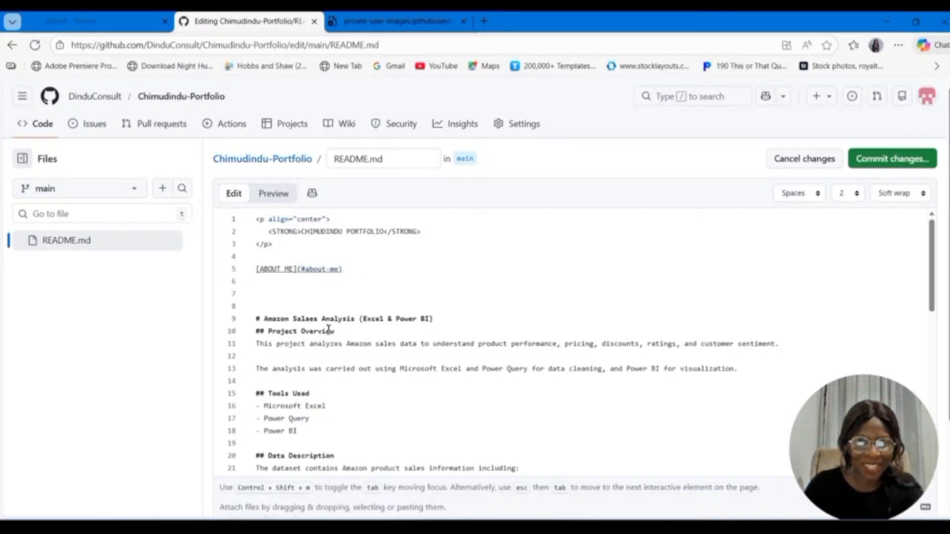
Step: Copy the Project Overview heading text and add the link text [PROJECT OVERVIEW] on line 6, removing the extra blank line there
{"action": "left_click_drag", "start_coordinate": [337, 332], "coordinate": [271, 335]}
{"action": "key", "text": "ctrl+c"}
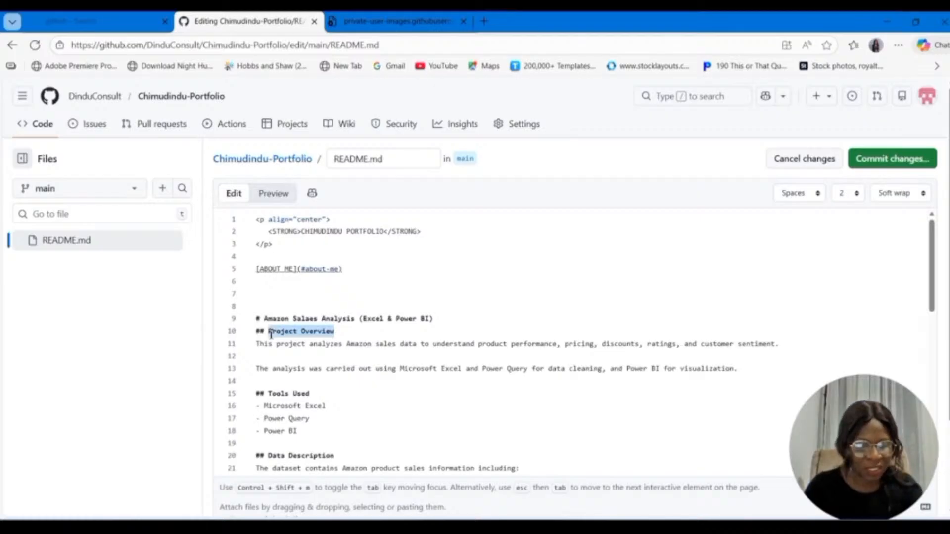
{"action": "left_click", "coordinate": [274, 292]}
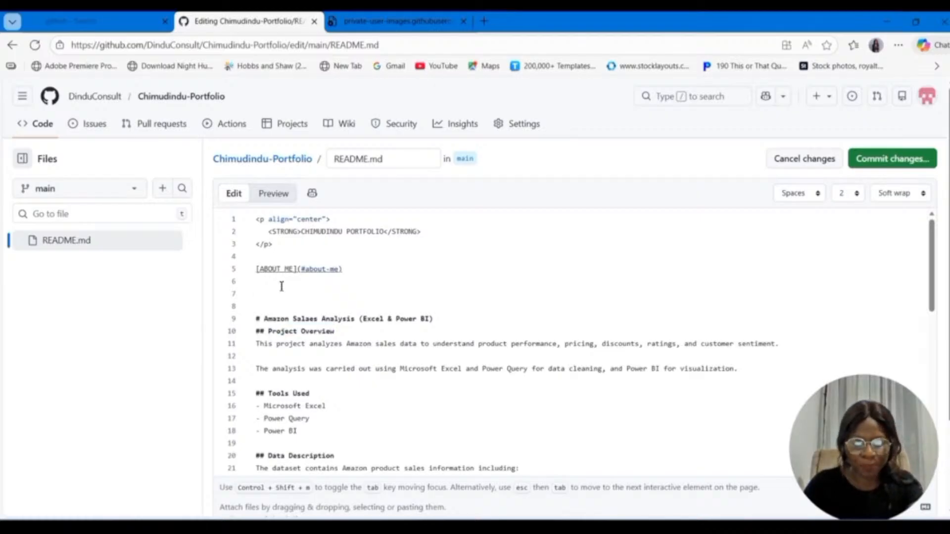
{"action": "key", "text": "BackSpace"}
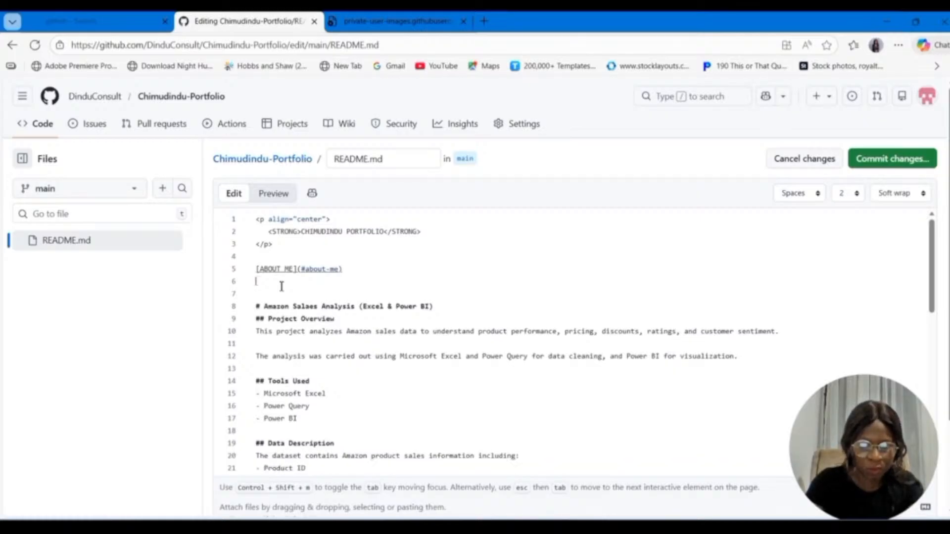
{"action": "type", "text": "[P"}
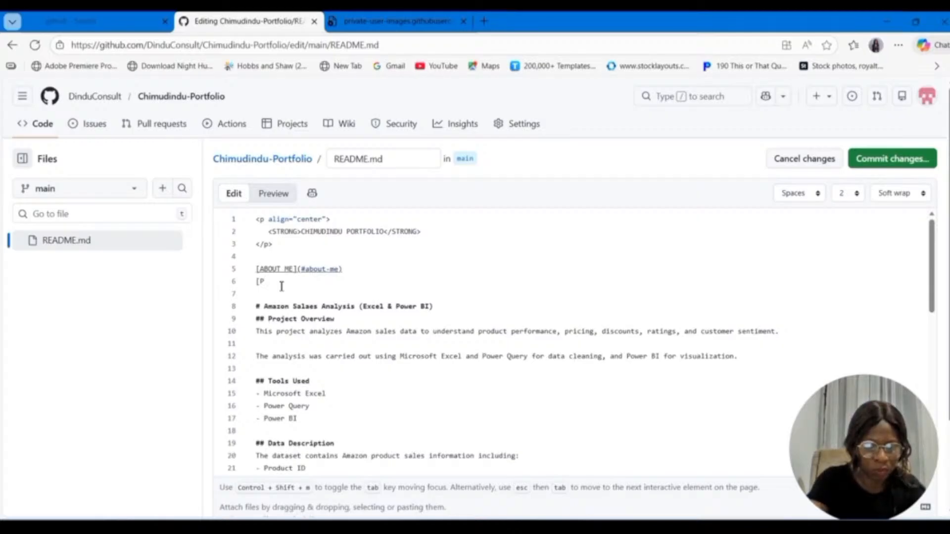
{"action": "type", "text": "ROJECT]"}
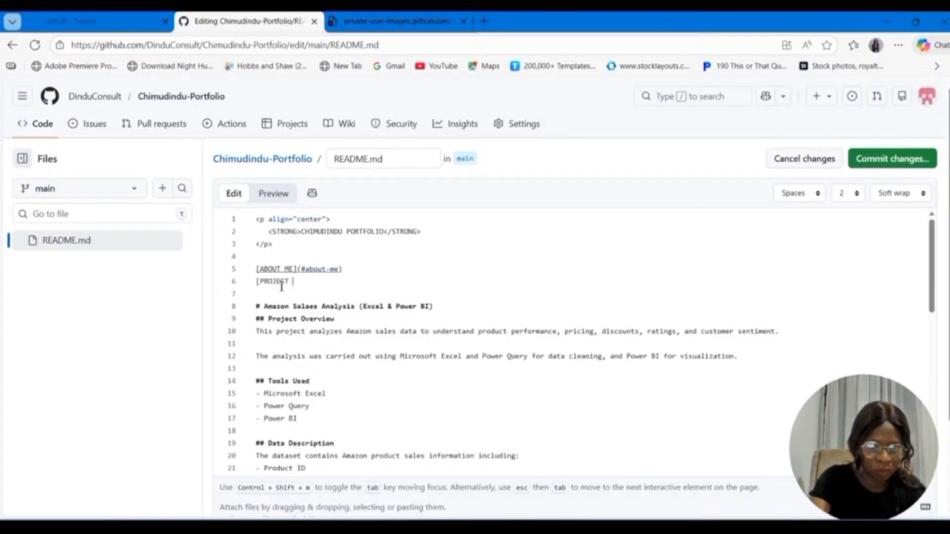
{"action": "type", "text": "OVERV"}
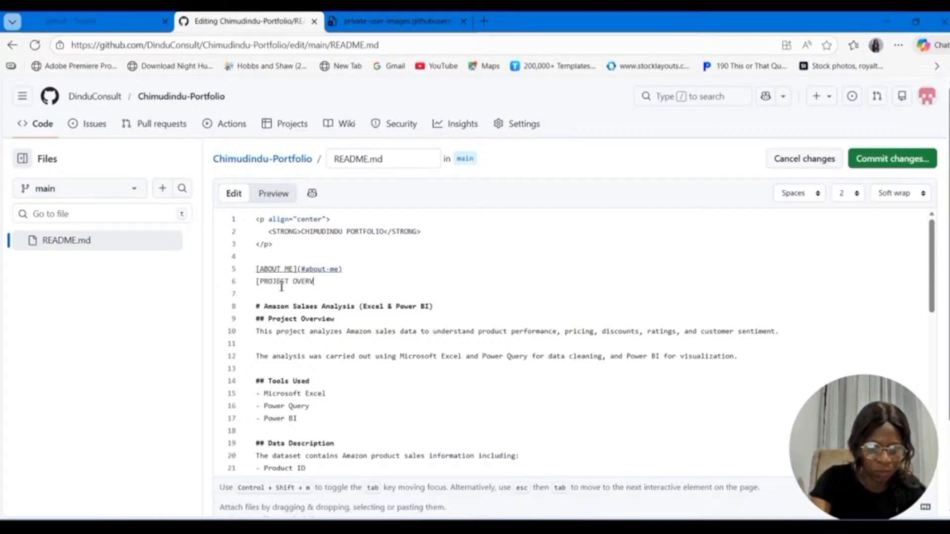
{"action": "type", "text": "IEW"}
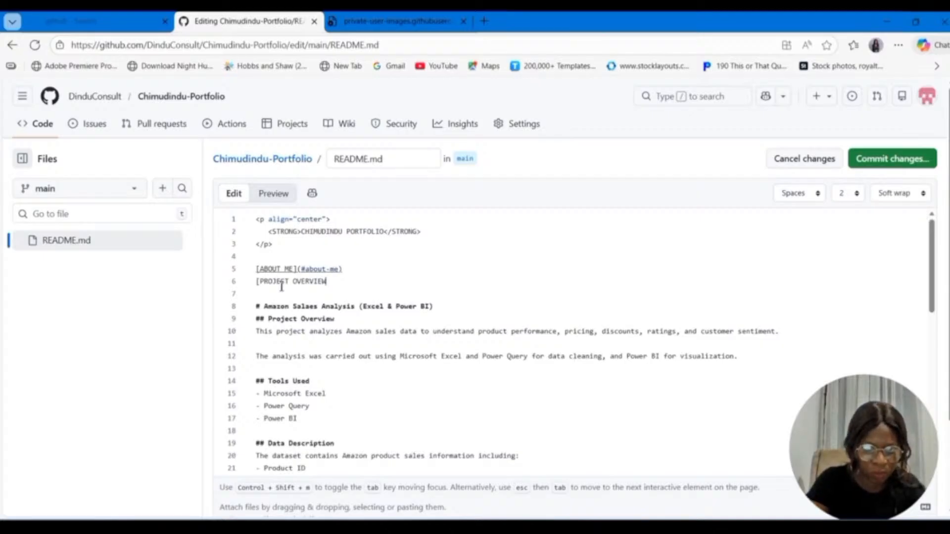
{"action": "type", "text": "]("}
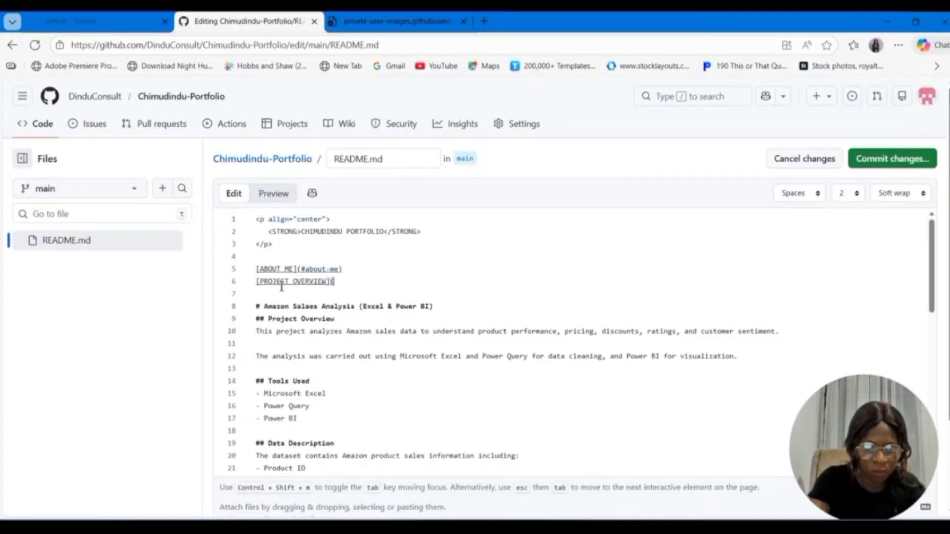
Step: Point the PROJECT OVERVIEW link to the anchor (#project-Overview), built from the copied heading text with a hyphen between the words
{"action": "key", "text": "ctrl+v"}
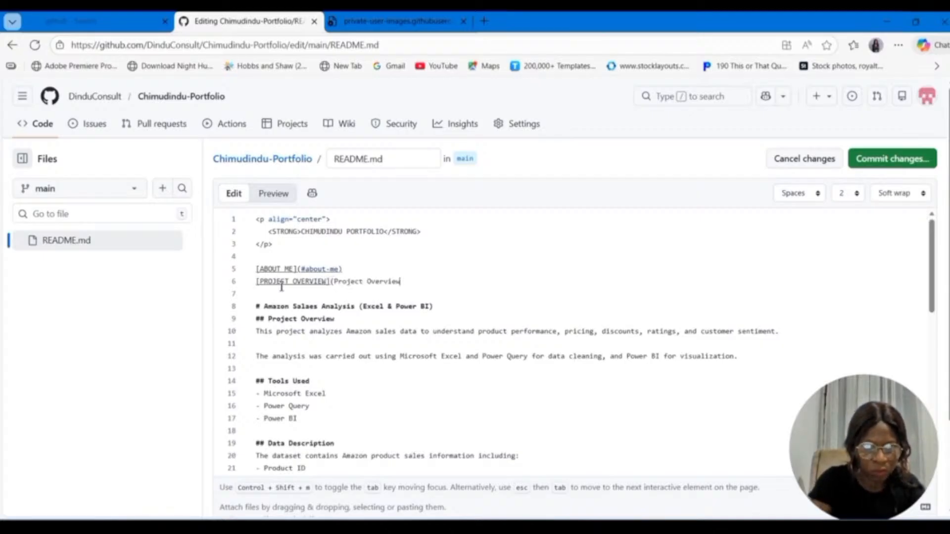
{"action": "left_click", "coordinate": [337, 282]}
{"action": "type", "text": "#"}
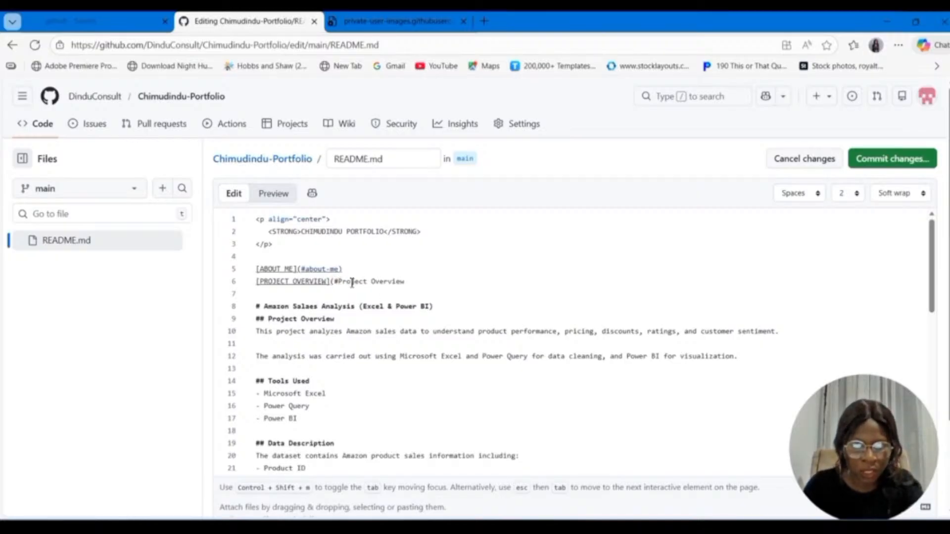
{"action": "left_click", "coordinate": [344, 282]}
{"action": "key", "text": "BackSpace"}
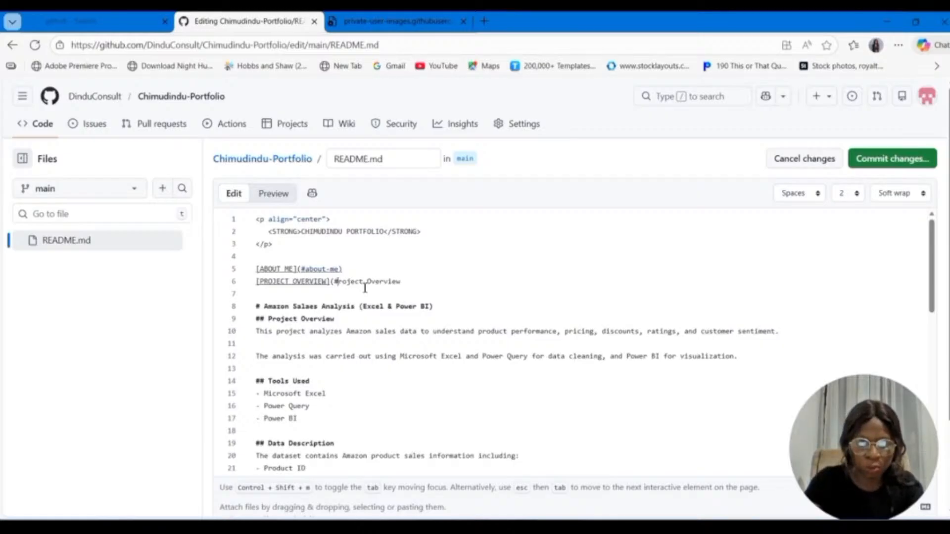
{"action": "type", "text": "P"}
{"action": "key", "text": "BackSpace"}
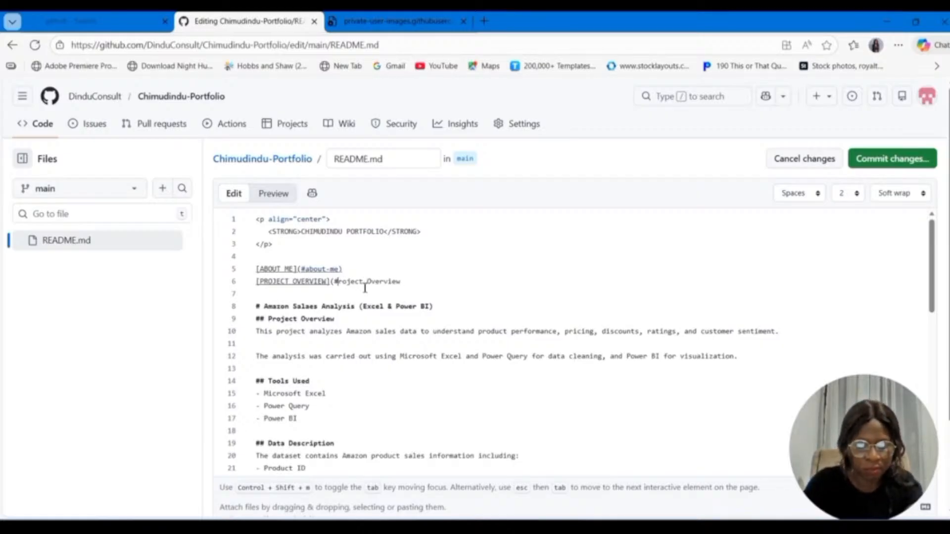
{"action": "type", "text": "p"}
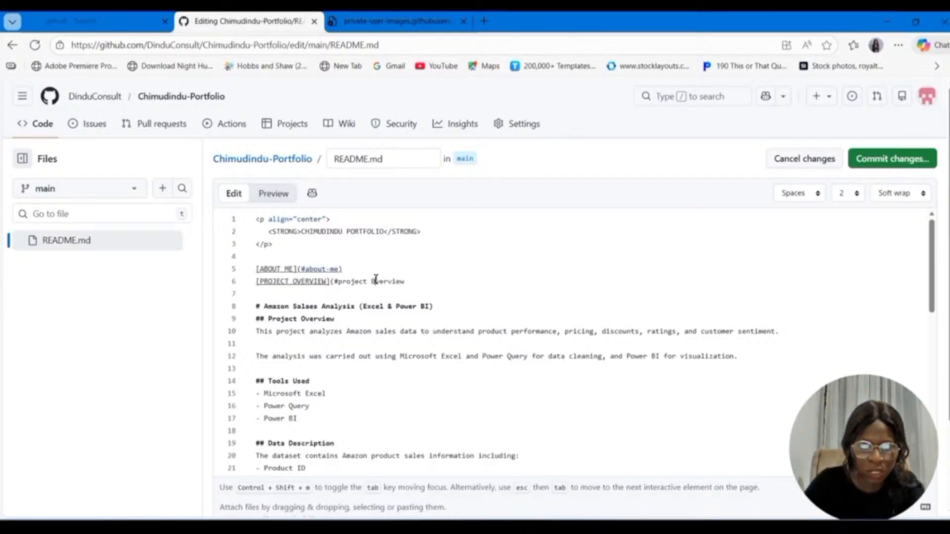
{"action": "left_click", "coordinate": [372, 281]}
{"action": "key", "text": "BackSpace"}
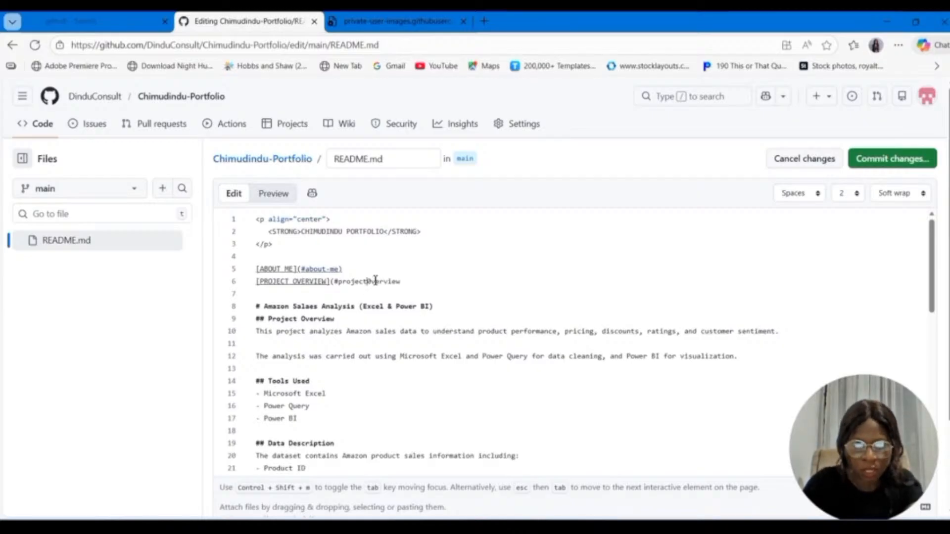
{"action": "type", "text": "-"}
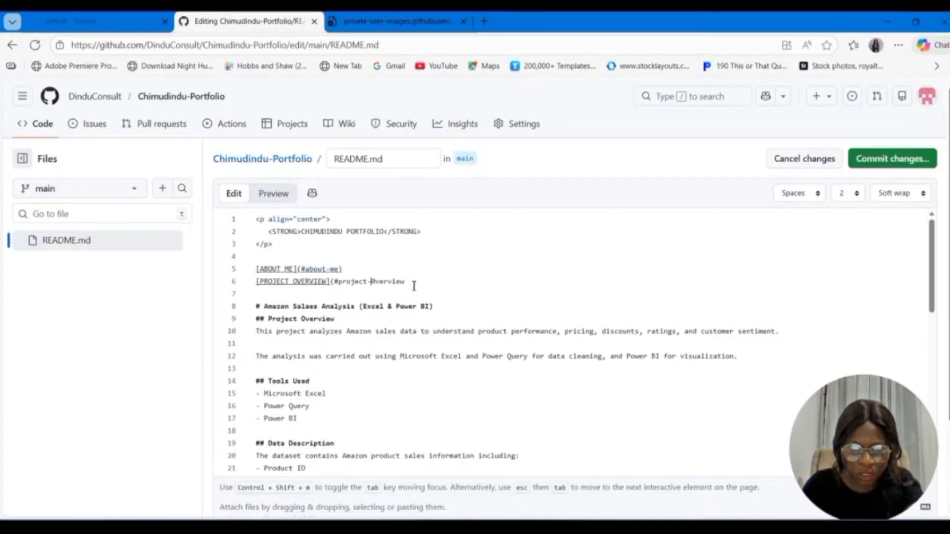
{"action": "left_click", "coordinate": [414, 283]}
{"action": "type", "text": ")"}
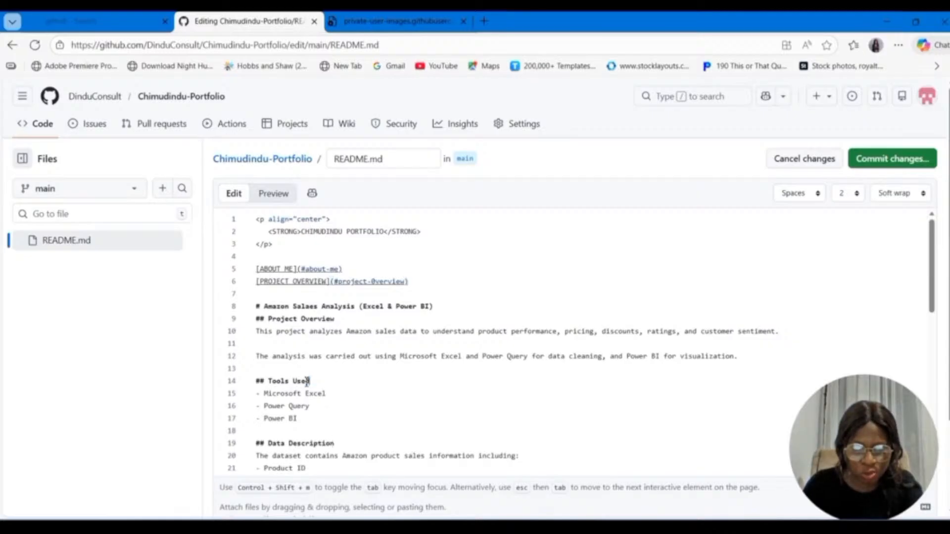
Step: Start a TOOLS USED link on line 7, using the copied heading text "Tools Used" after (# as its target
{"action": "left_click_drag", "start_coordinate": [310, 382], "coordinate": [269, 383]}
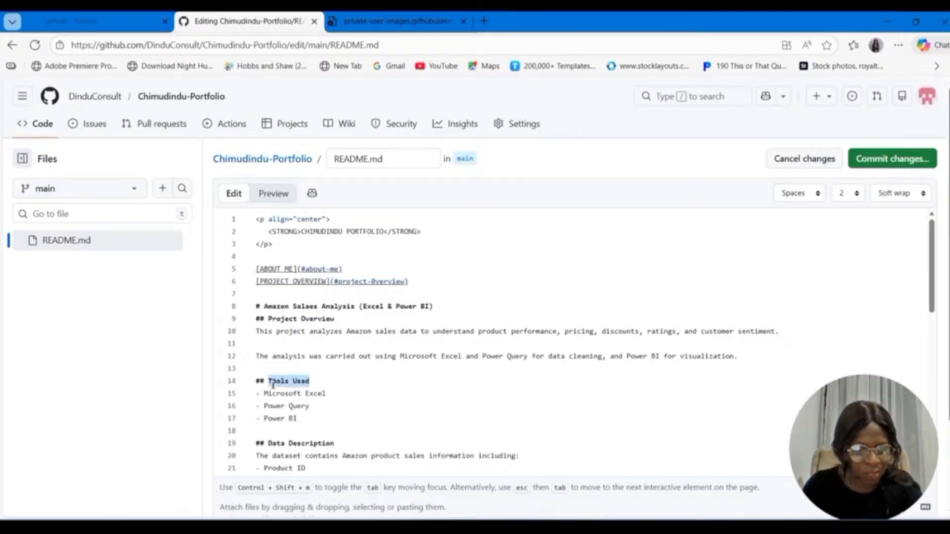
{"action": "left_click", "coordinate": [416, 282]}
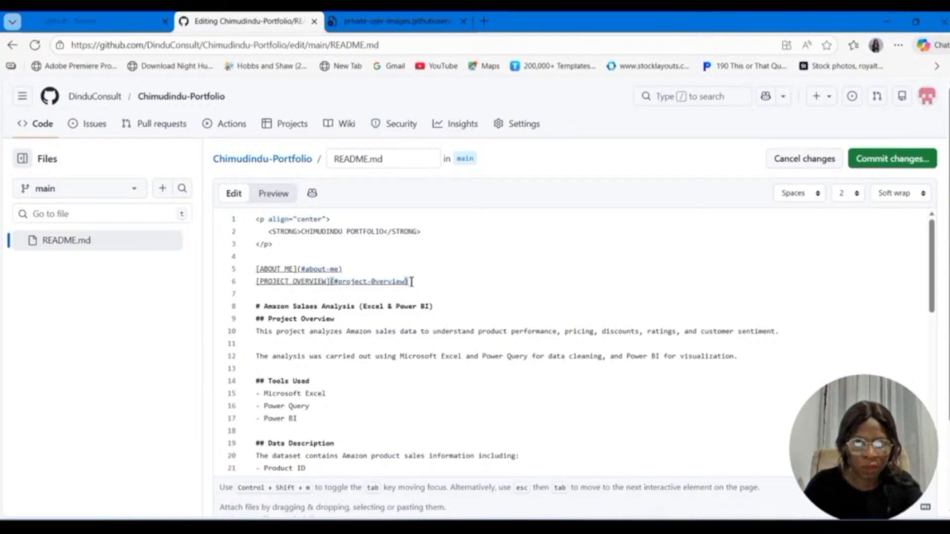
{"action": "key", "text": "Return"}
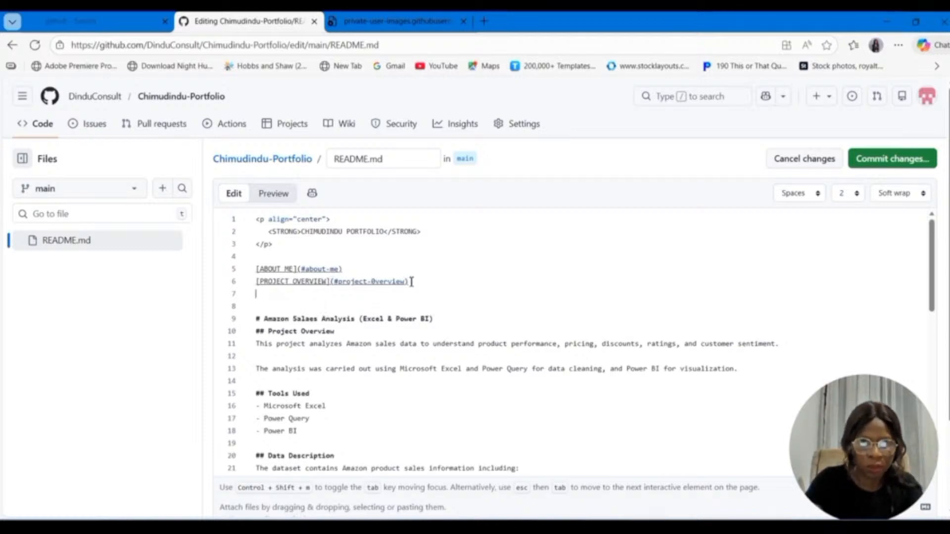
{"action": "type", "text": "["}
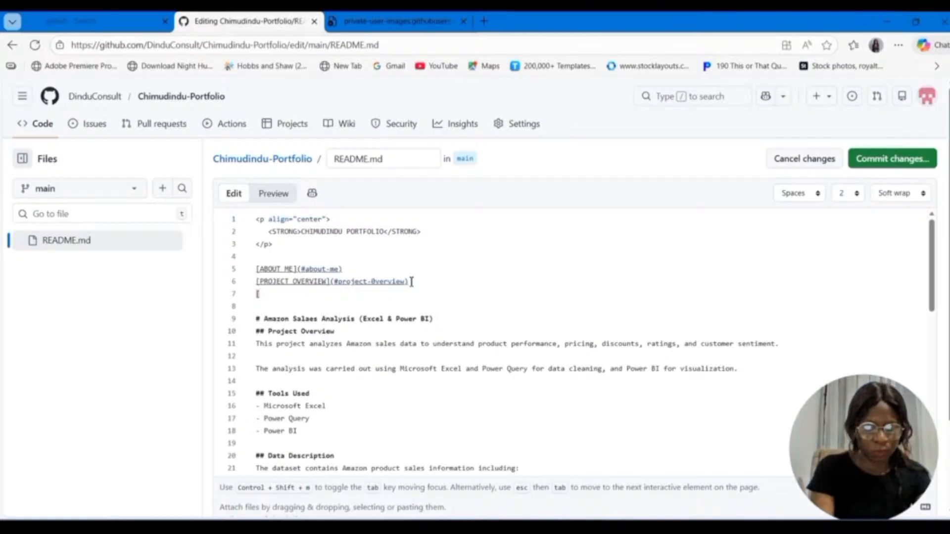
{"action": "type", "text": "TOOLS USED"}
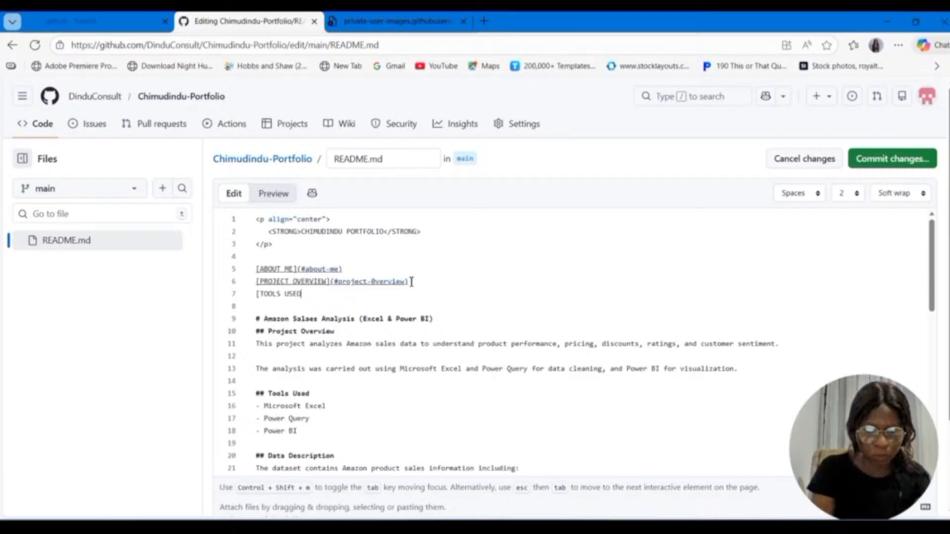
{"action": "type", "text": "](#"}
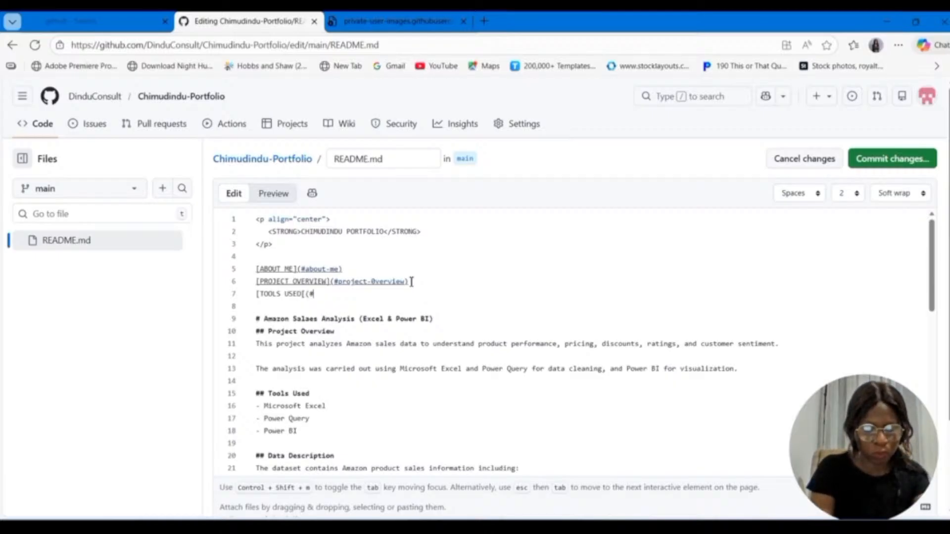
{"action": "type", "text": "Tools Used"}
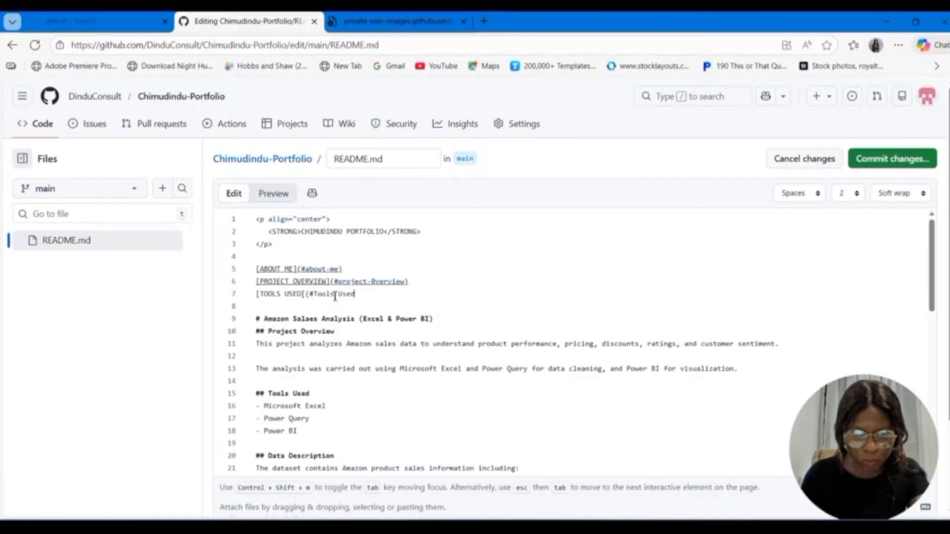
Step: Correct the closing bracket of [TOOLS USED] and complete its anchor as (#tools-used)
{"action": "left_click", "coordinate": [302, 294]}
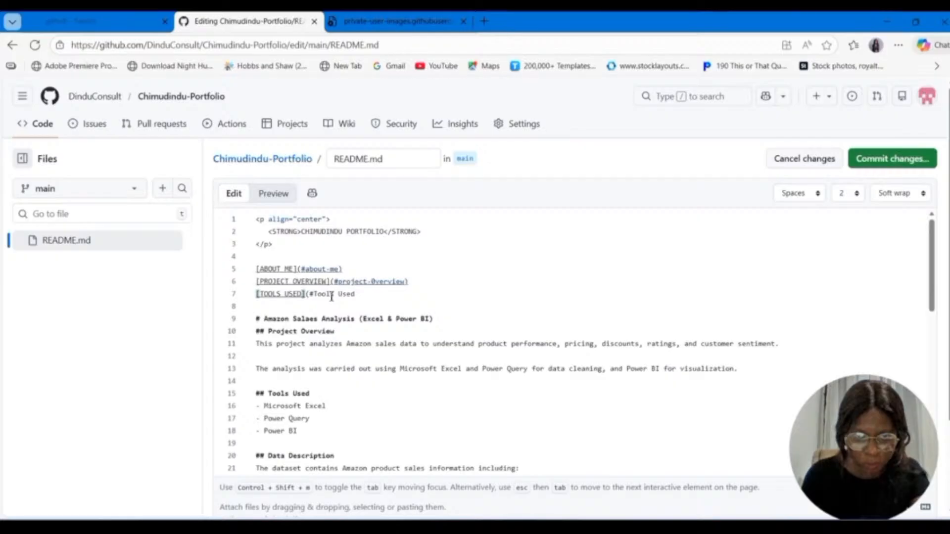
{"action": "left_click", "coordinate": [319, 296]}
{"action": "key", "text": "BackSpace"}
{"action": "type", "text": "t"}
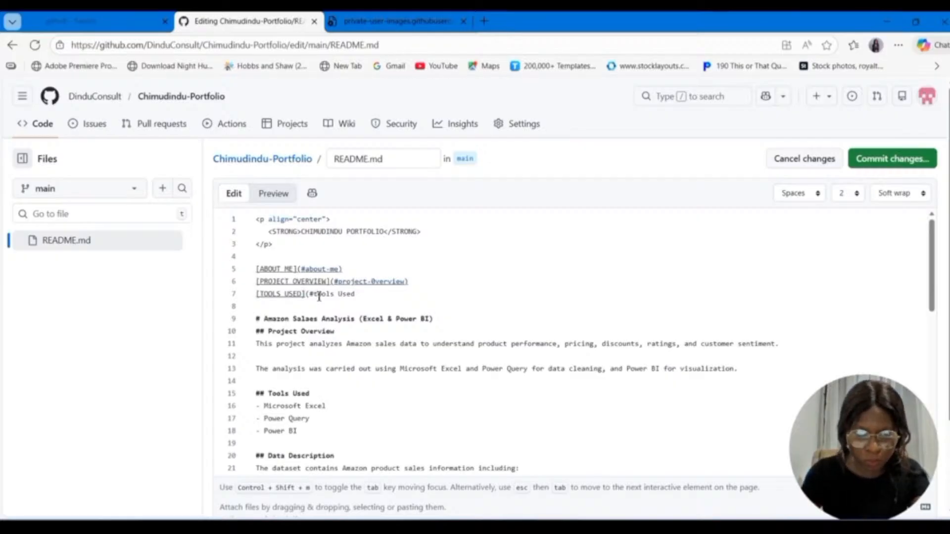
{"action": "left_click", "coordinate": [342, 296]}
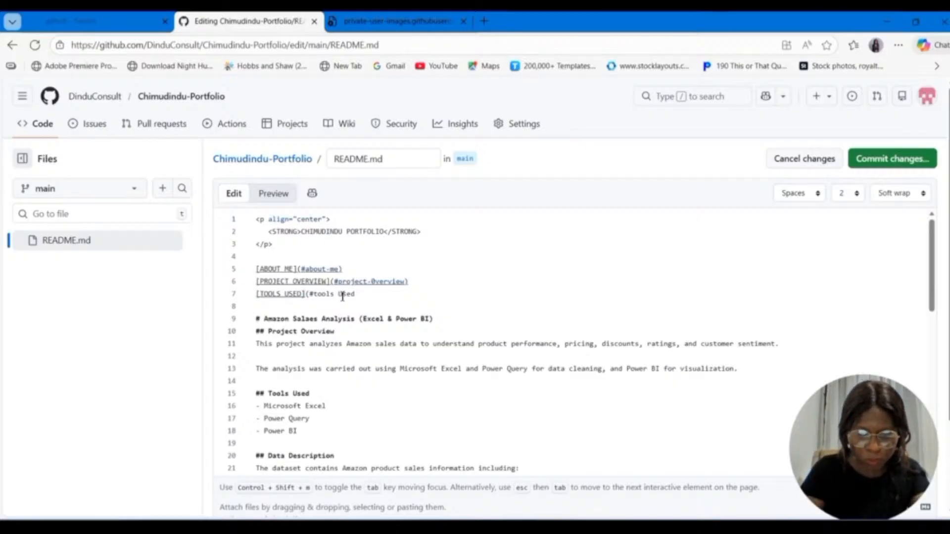
{"action": "key", "text": "BackSpace"}
{"action": "type", "text": "-u"}
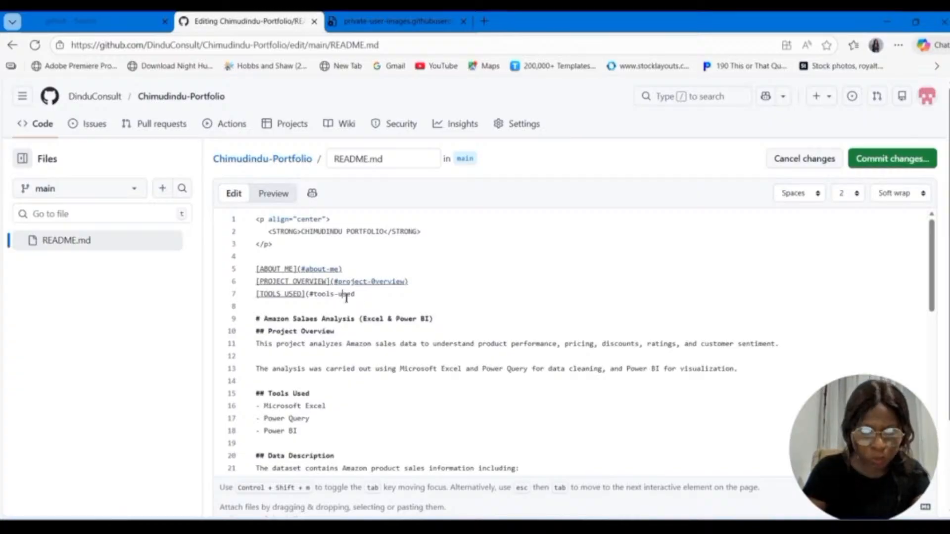
{"action": "key", "text": "Delete"}
{"action": "type", "text": "used"}
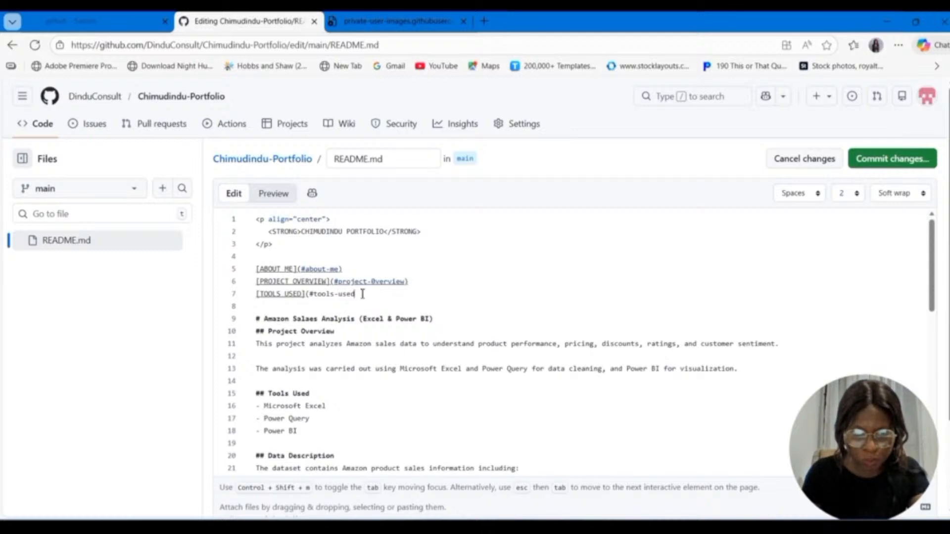
{"action": "type", "text": ")"}
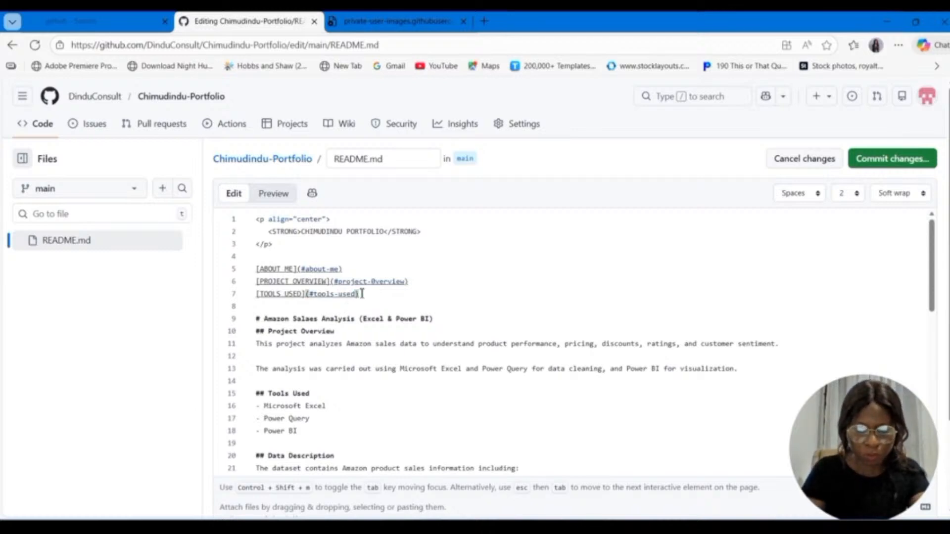
Step: Copy the Data Description heading text and start a [DATA DESCRIPTION] link on line 8, opening its target with (#
{"action": "key", "text": "Return"}
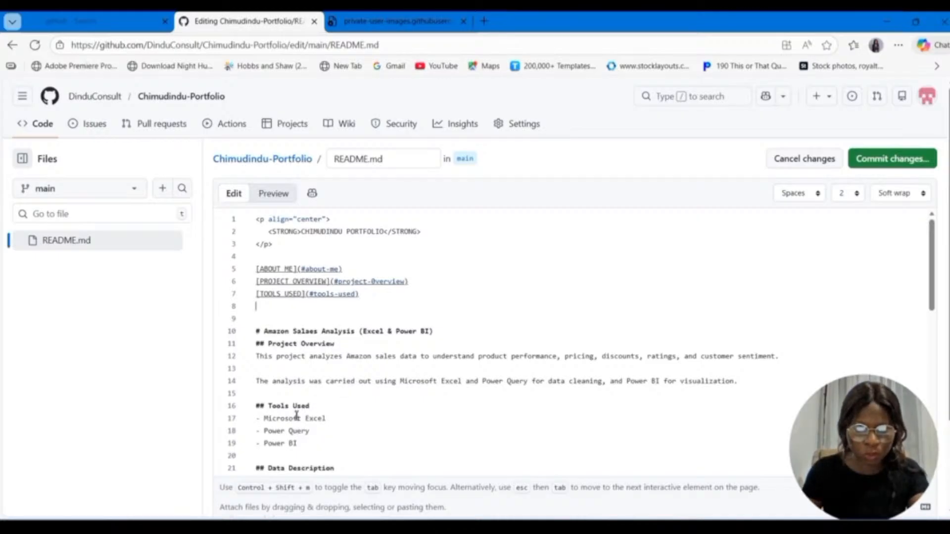
{"action": "left_click_drag", "start_coordinate": [335, 468], "coordinate": [271, 464]}
{"action": "key", "text": "ctrl+c"}
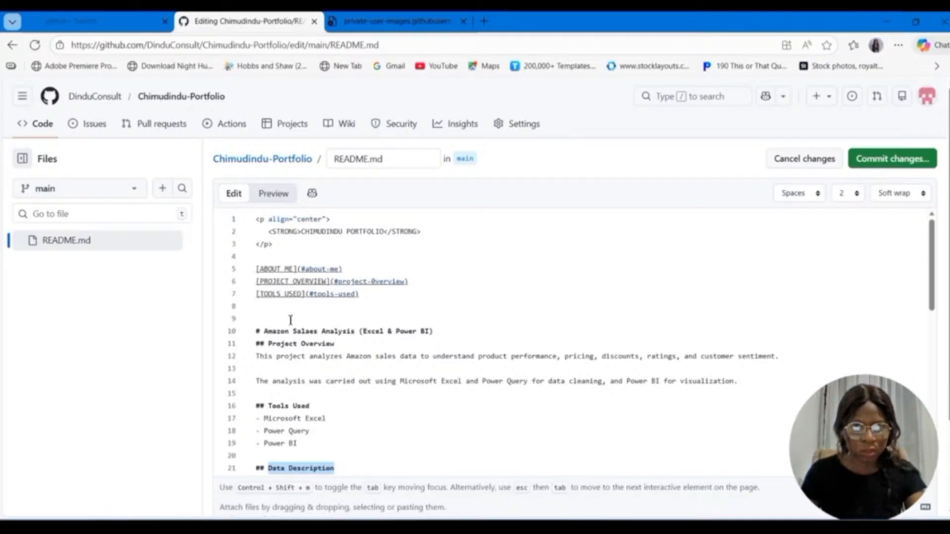
{"action": "left_click", "coordinate": [266, 309]}
{"action": "type", "text": "["}
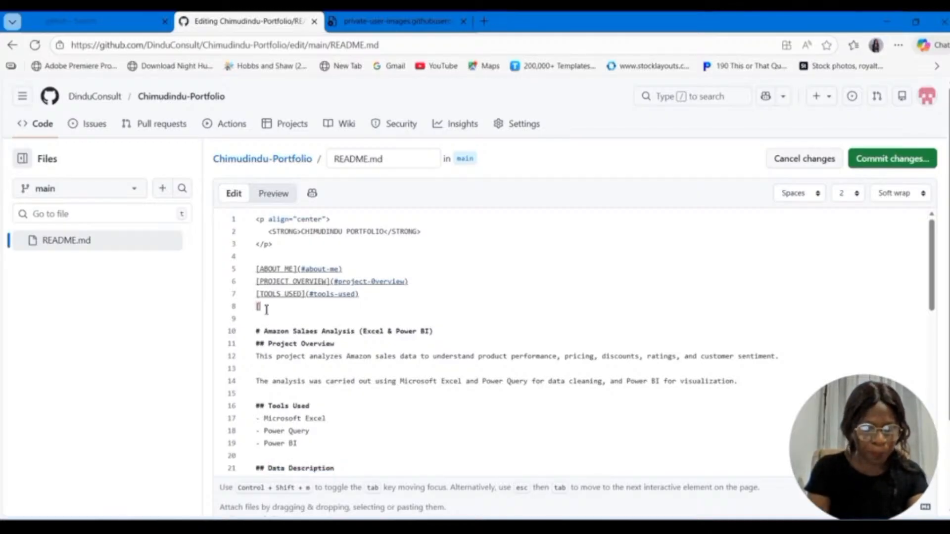
{"action": "type", "text": "DATA "}
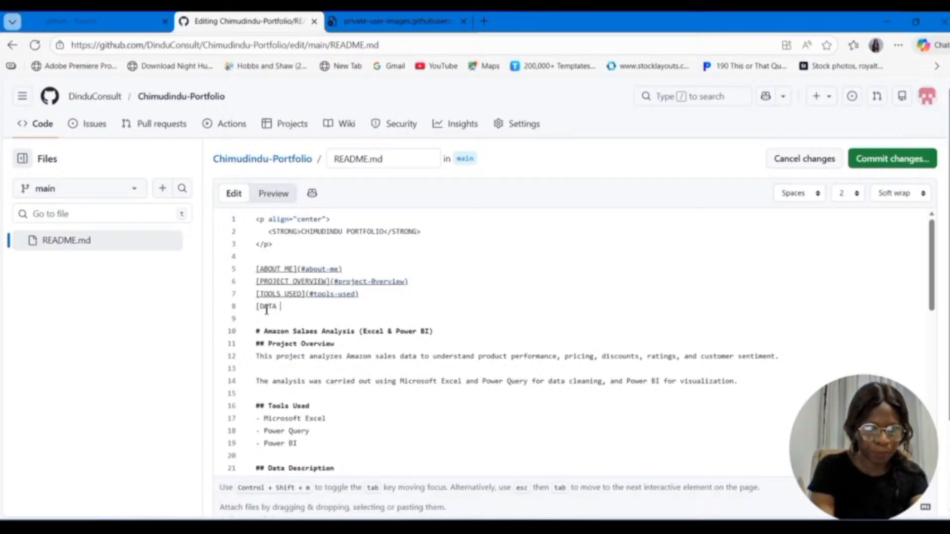
{"action": "type", "text": "DES"}
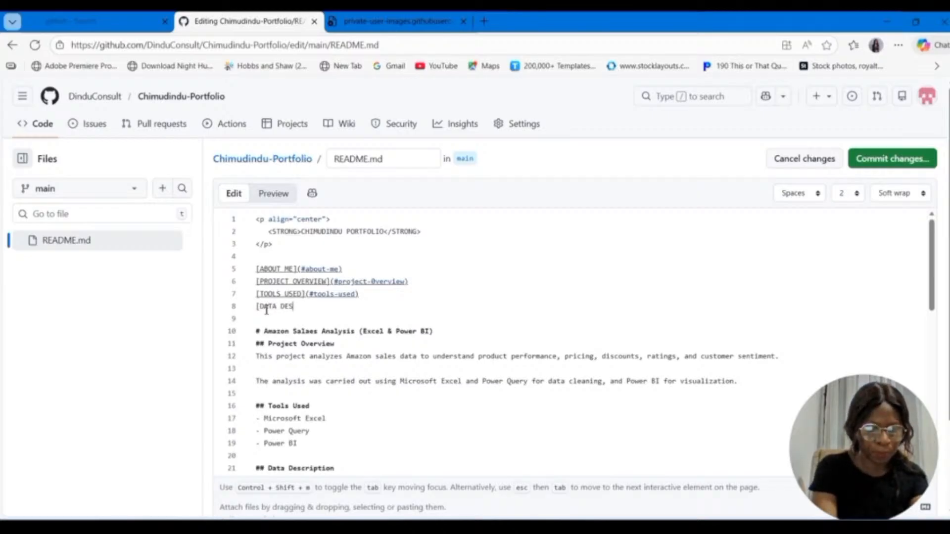
{"action": "type", "text": "CRIPTION"}
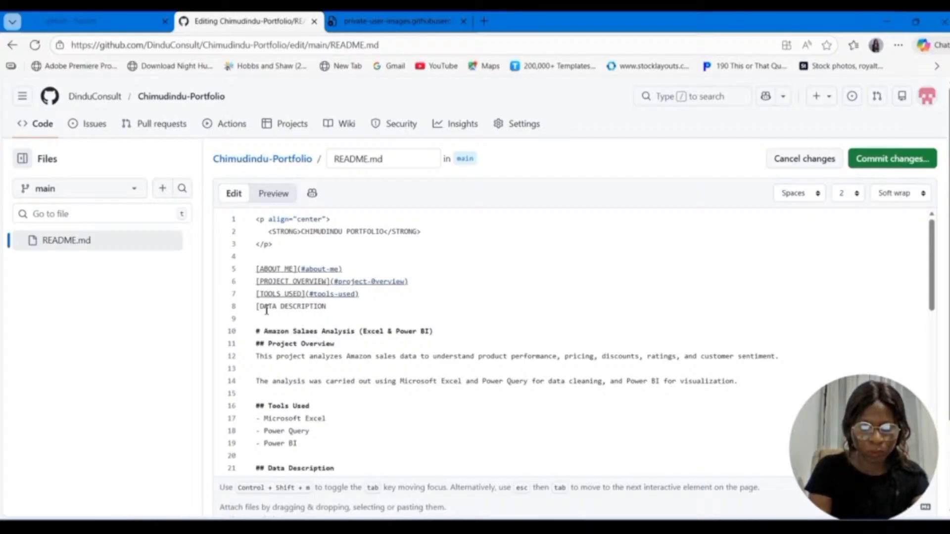
{"action": "type", "text": "](#"}
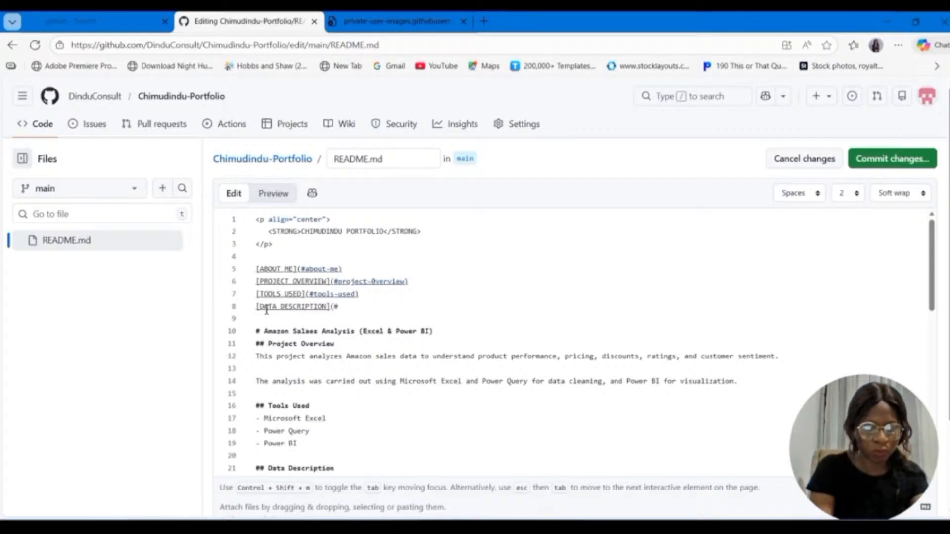
Step: Complete the DATA DESCRIPTION link's anchor as (#data-description), using the copied heading text in lowercase with a hyphen
{"action": "key", "text": "ctrl+v"}
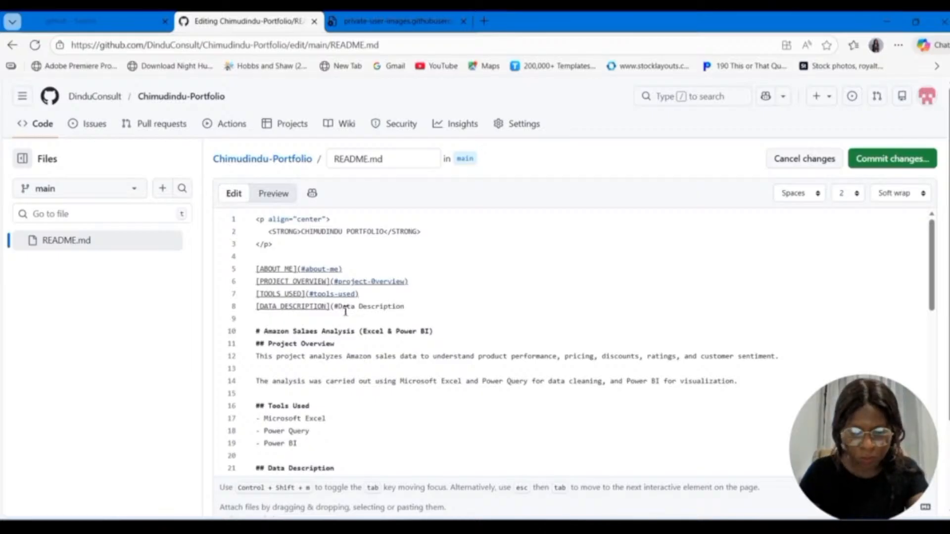
{"action": "key", "text": "BackSpace"}
{"action": "type", "text": "d"}
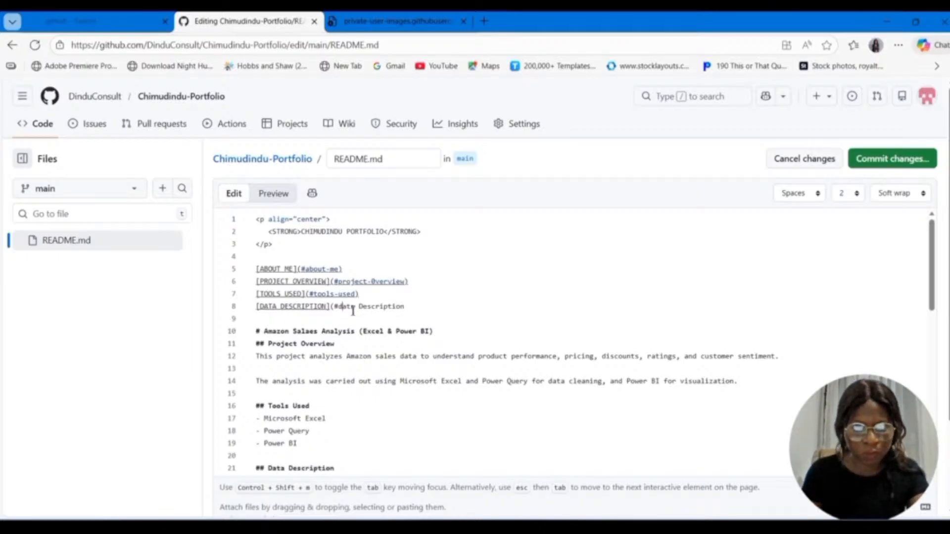
{"action": "left_click", "coordinate": [366, 308]}
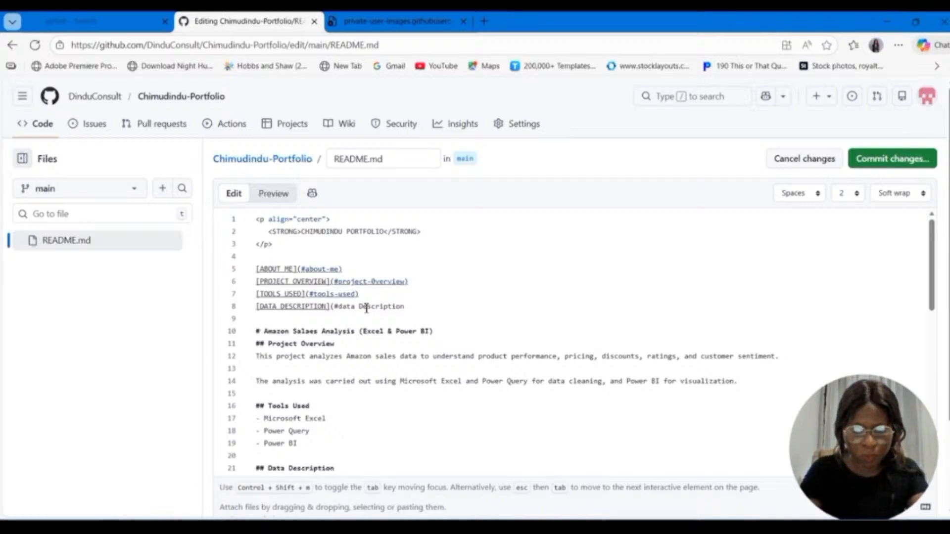
{"action": "key", "text": "BackSpace"}
{"action": "key", "text": "BackSpace"}
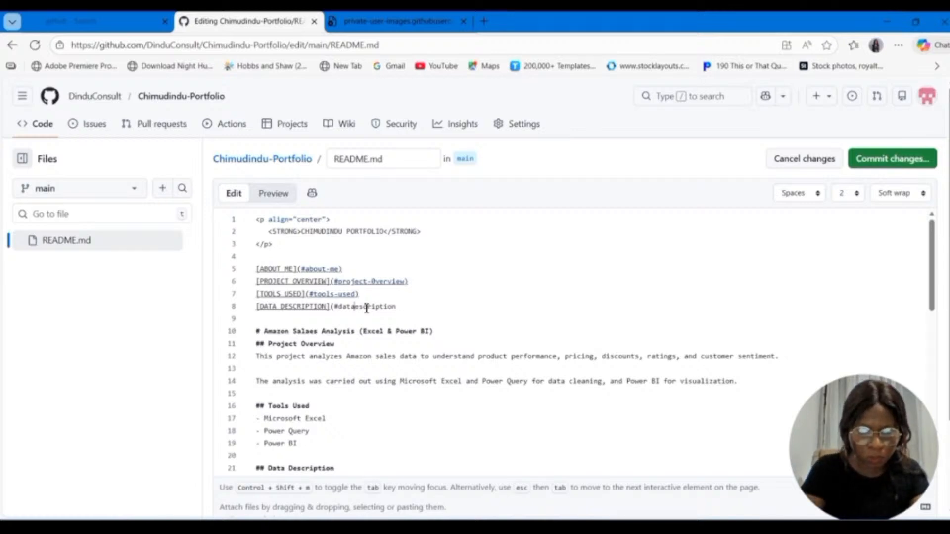
{"action": "type", "text": "-d"}
{"action": "left_click", "coordinate": [415, 308]}
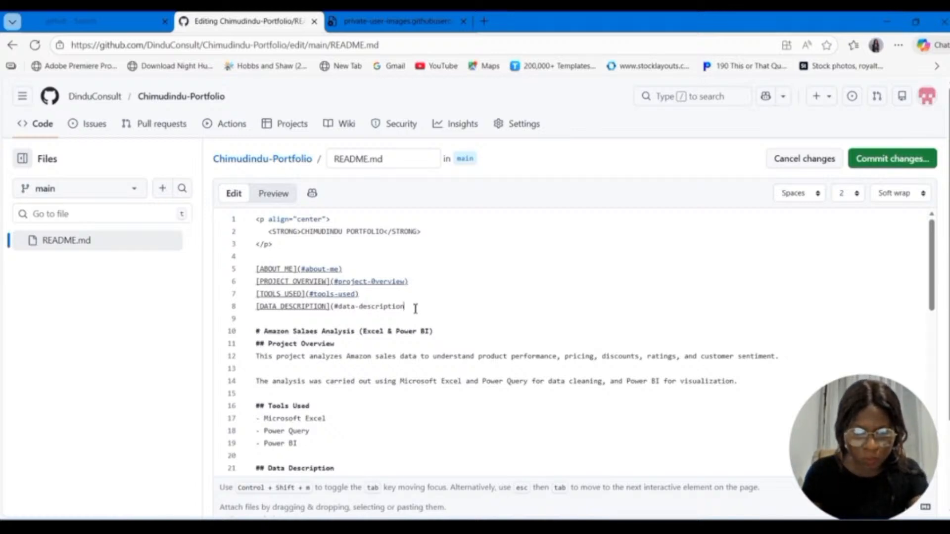
{"action": "type", "text": ")"}
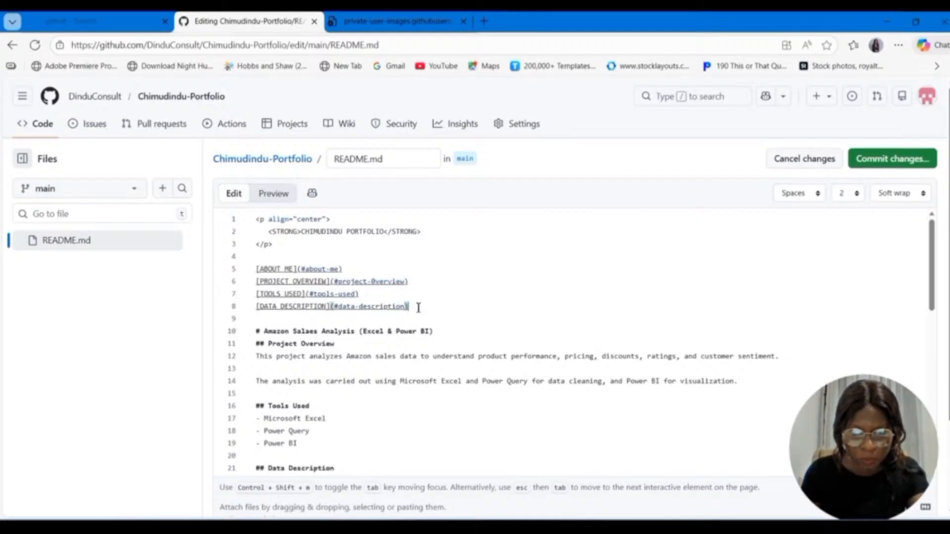
Step: Copy the text of the Data Cleaning Process heading without its ## marks
{"action": "scroll", "coordinate": [391, 342], "scroll_direction": "down", "scroll_amount": 5}
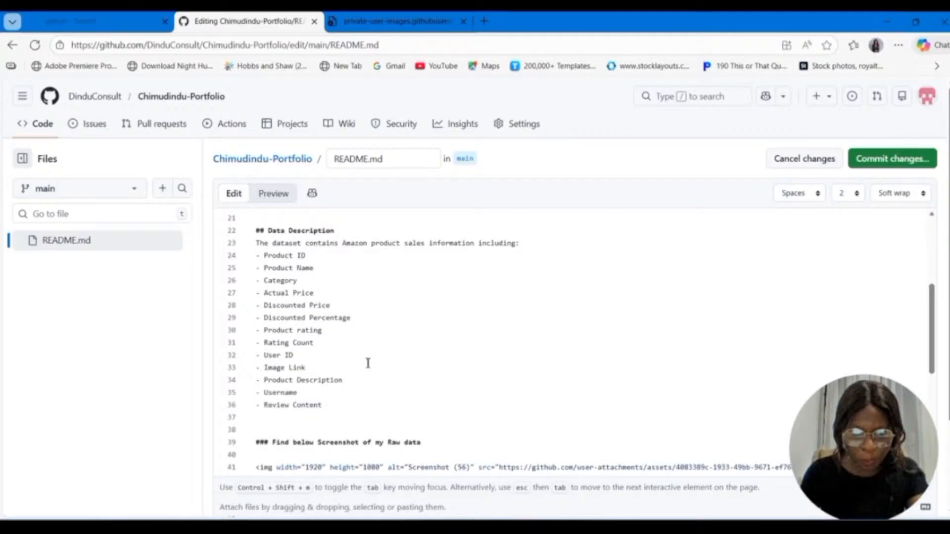
{"action": "scroll", "coordinate": [368, 364], "scroll_direction": "down", "scroll_amount": 6}
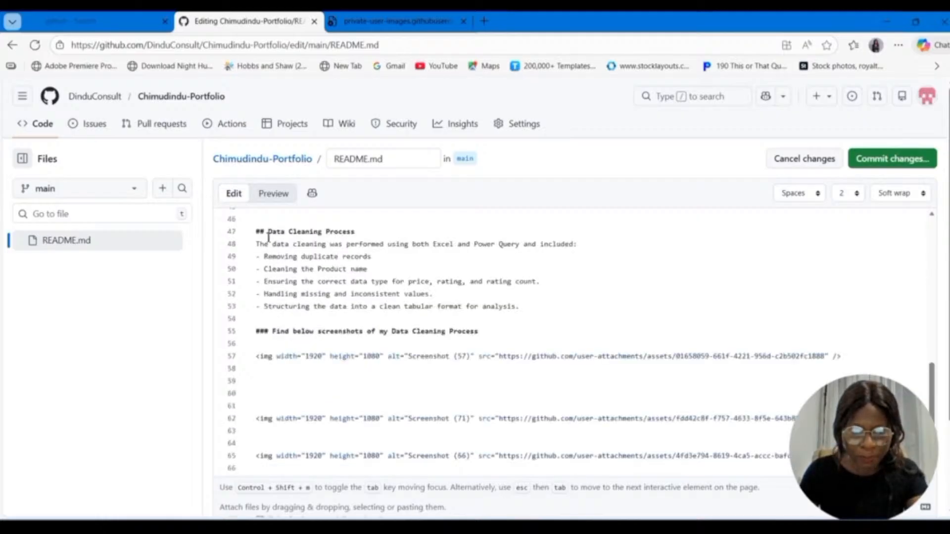
{"action": "left_click_drag", "start_coordinate": [268, 232], "coordinate": [356, 233]}
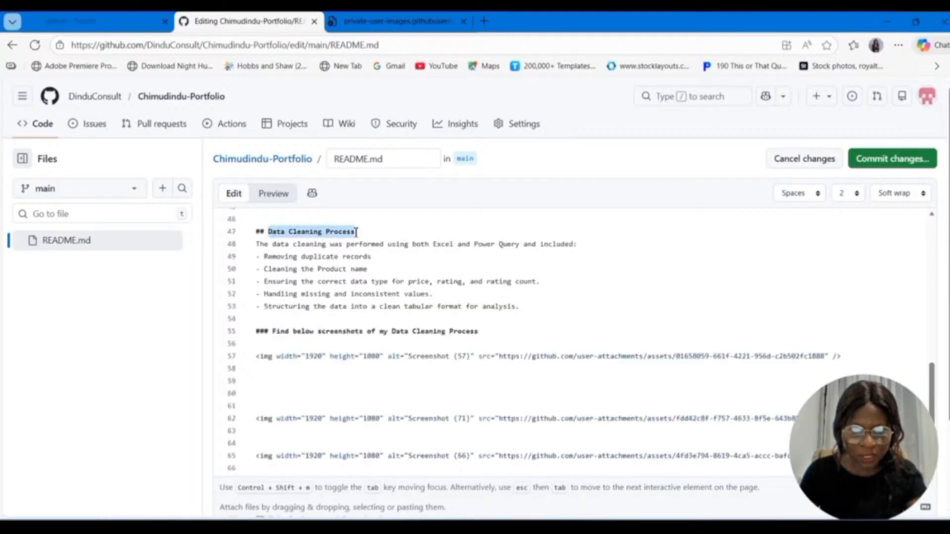
{"action": "scroll", "coordinate": [354, 259], "scroll_direction": "up", "scroll_amount": 6}
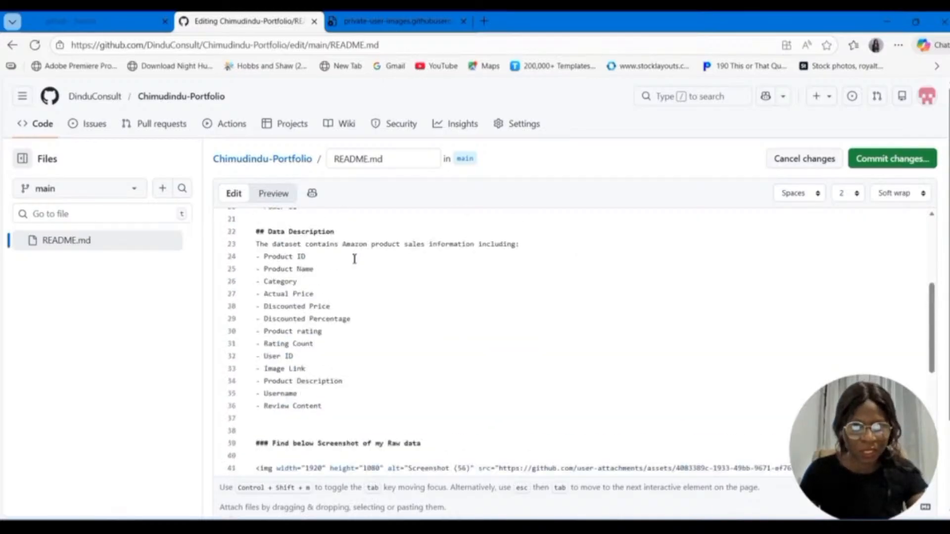
{"action": "scroll", "coordinate": [354, 258], "scroll_direction": "up", "scroll_amount": 5}
Step: Start a [DATA CLEANING PROCESS] link on line 9, with the copied heading text "Data Cleaning Process" after (# as its target
{"action": "left_click", "coordinate": [420, 307]}
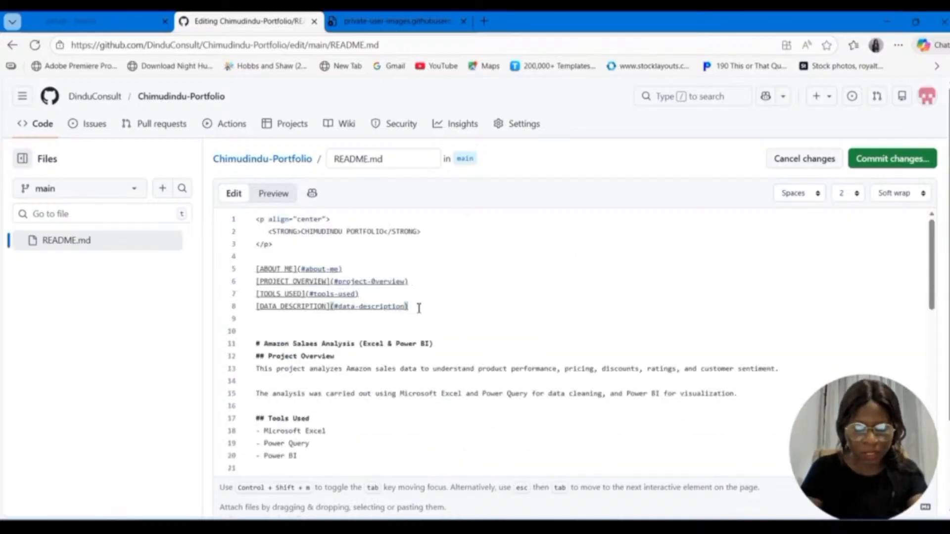
{"action": "key", "text": "Return"}
{"action": "type", "text": "["}
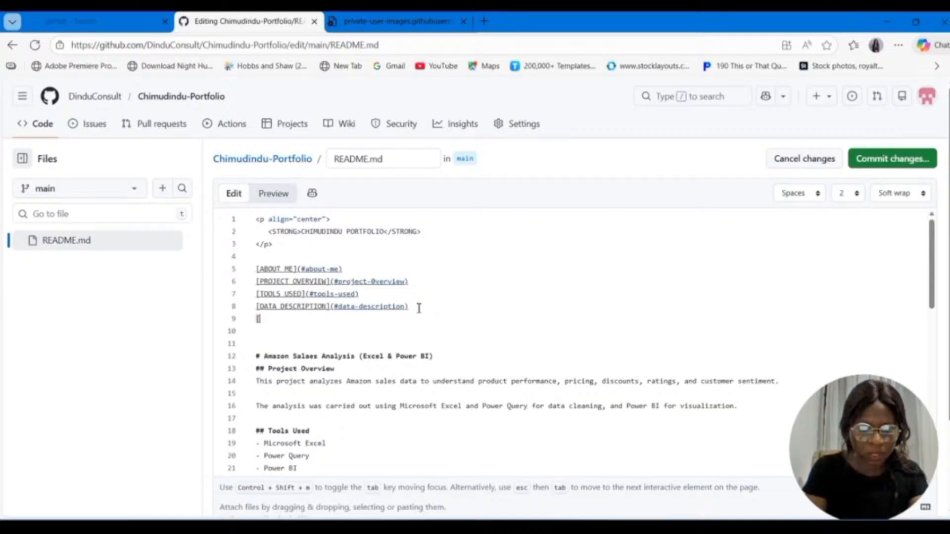
{"action": "type", "text": "DAT"}
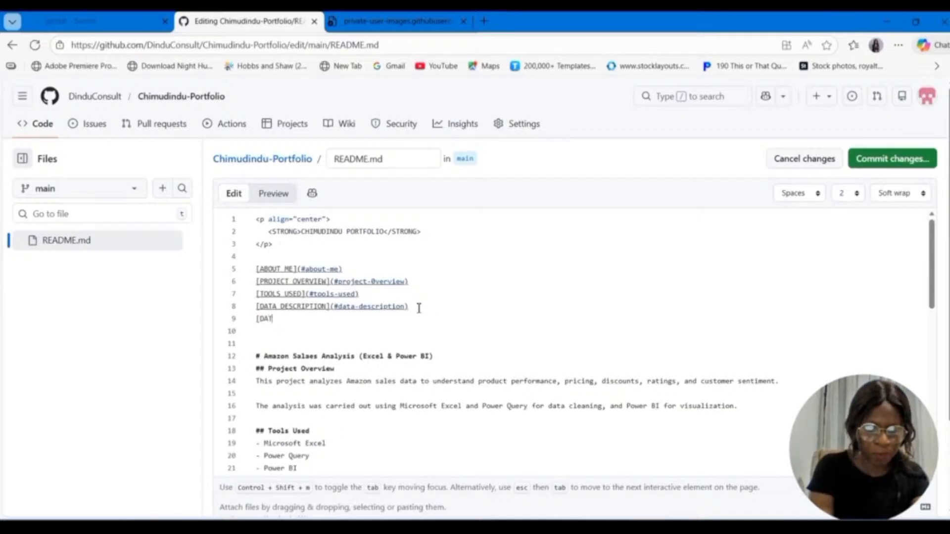
{"action": "type", "text": "A C"}
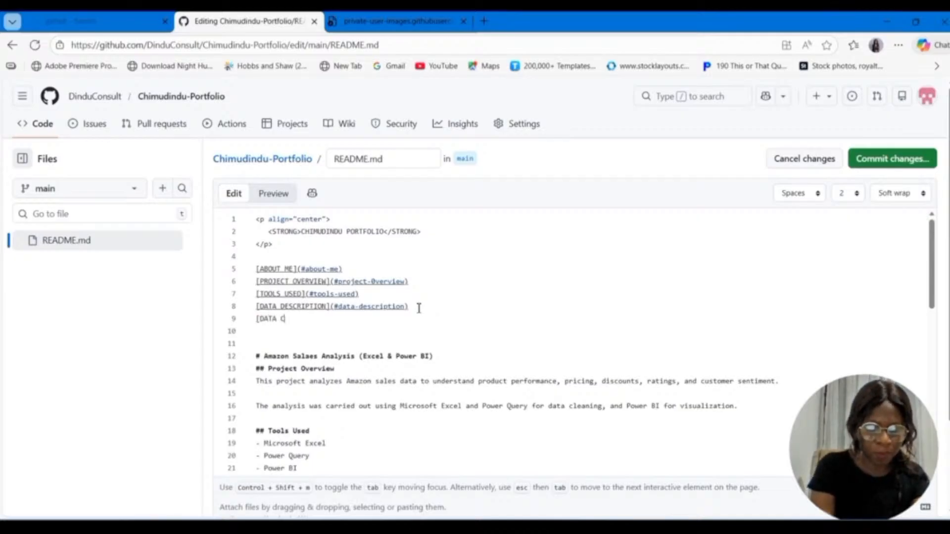
{"action": "type", "text": "LEANING PRO"}
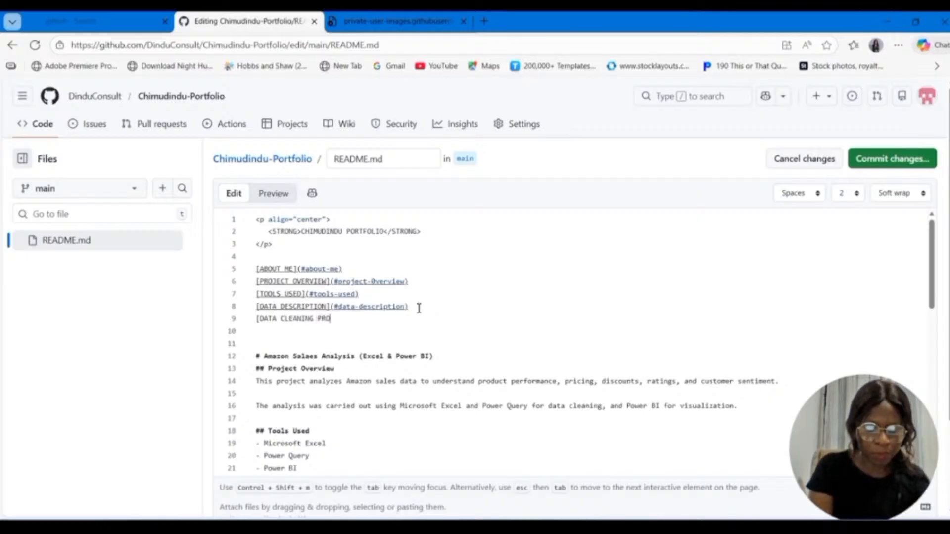
{"action": "type", "text": "CESS"}
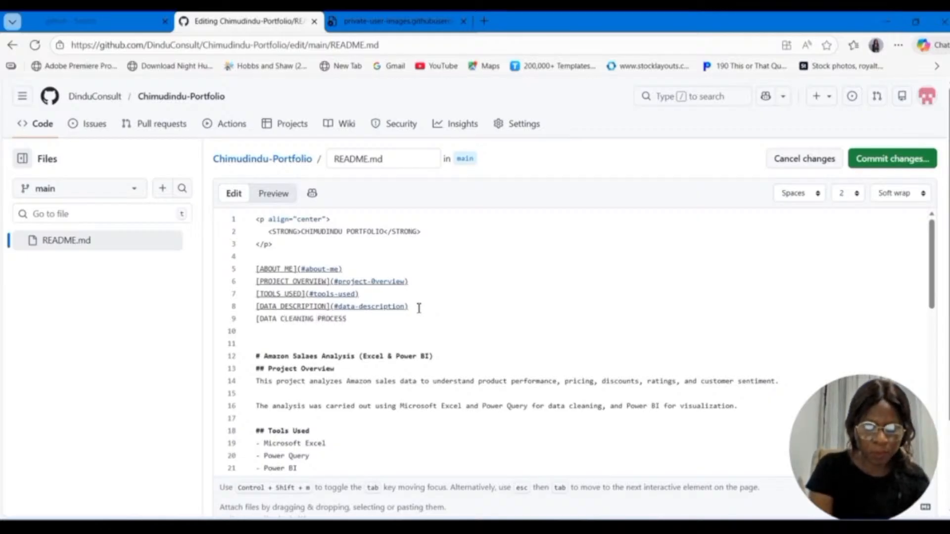
{"action": "type", "text": "](#Data Cleaning Process"}
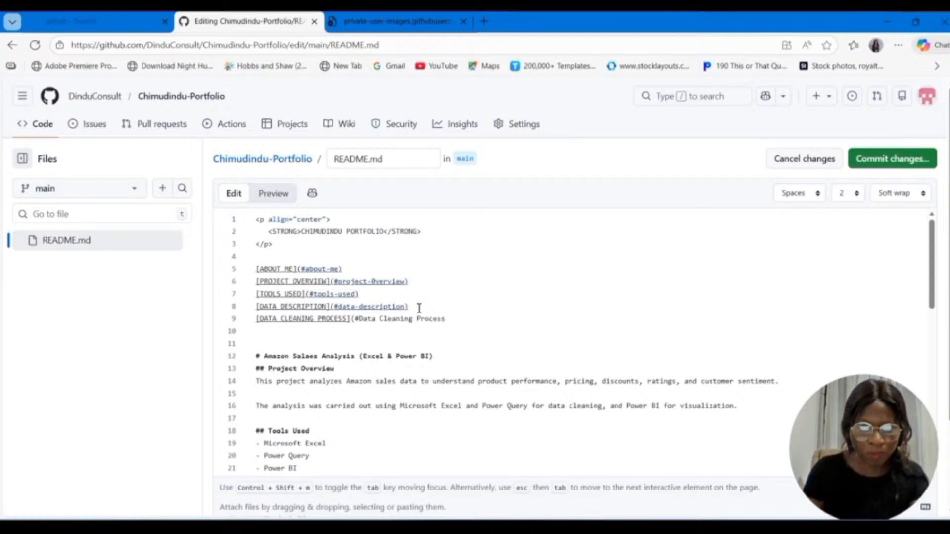
Step: Change the first two words of the line 9 link target to lowercase, hyphenated data-cleaning
{"action": "left_click", "coordinate": [365, 319]}
{"action": "key", "text": "BackSpace"}
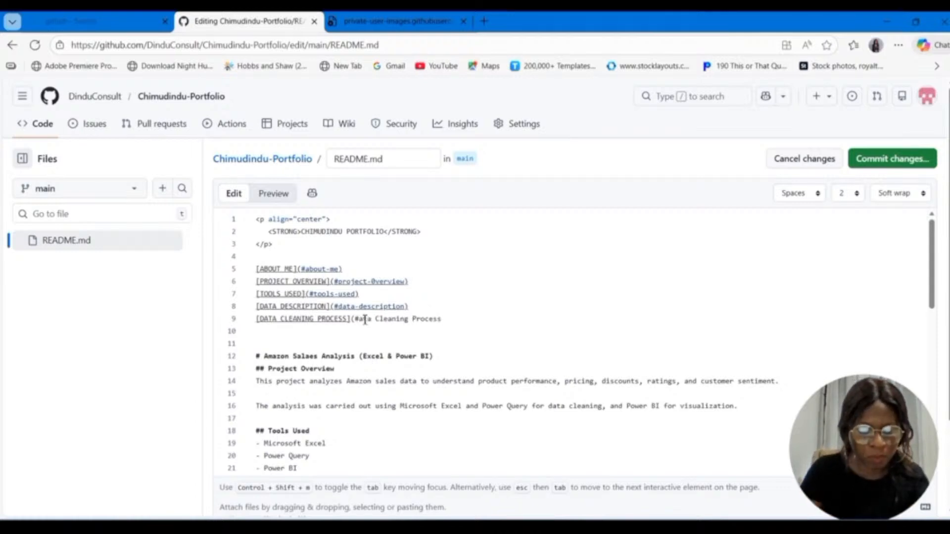
{"action": "type", "text": "d"}
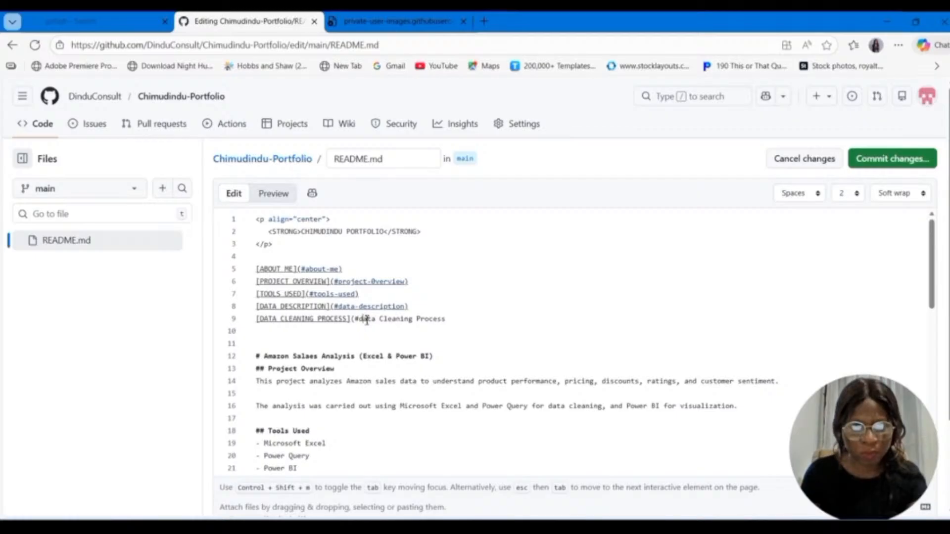
{"action": "left_click", "coordinate": [382, 319]}
{"action": "key", "text": "BackSpace"}
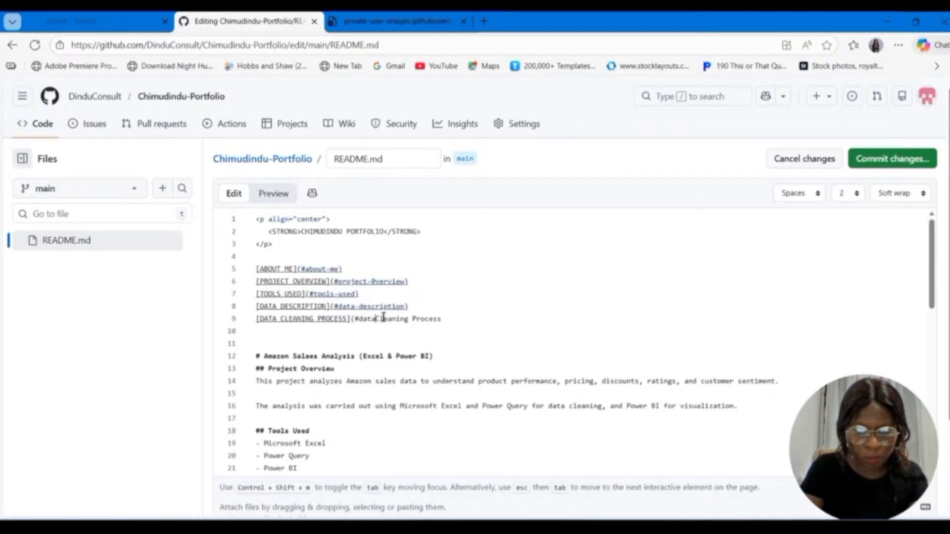
{"action": "type", "text": "-"}
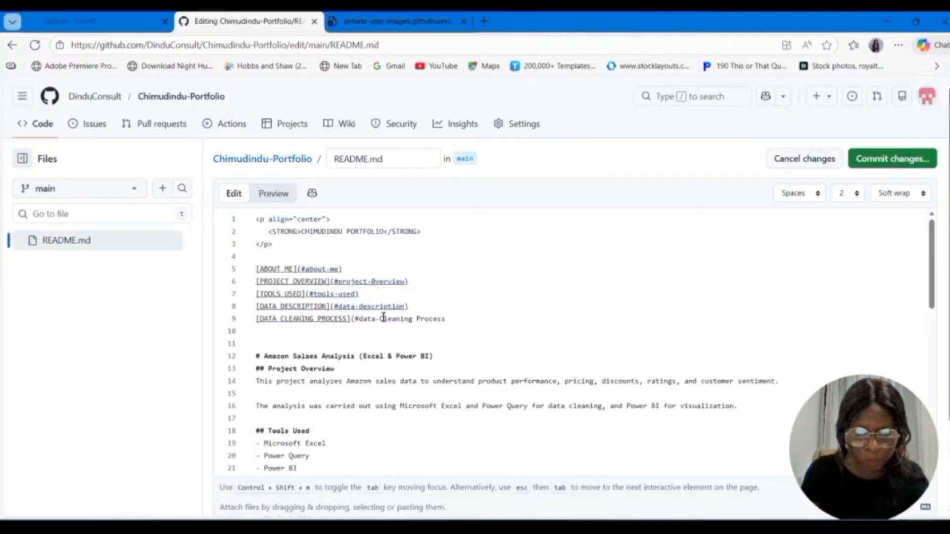
{"action": "key", "text": "Delete"}
{"action": "type", "text": "c"}
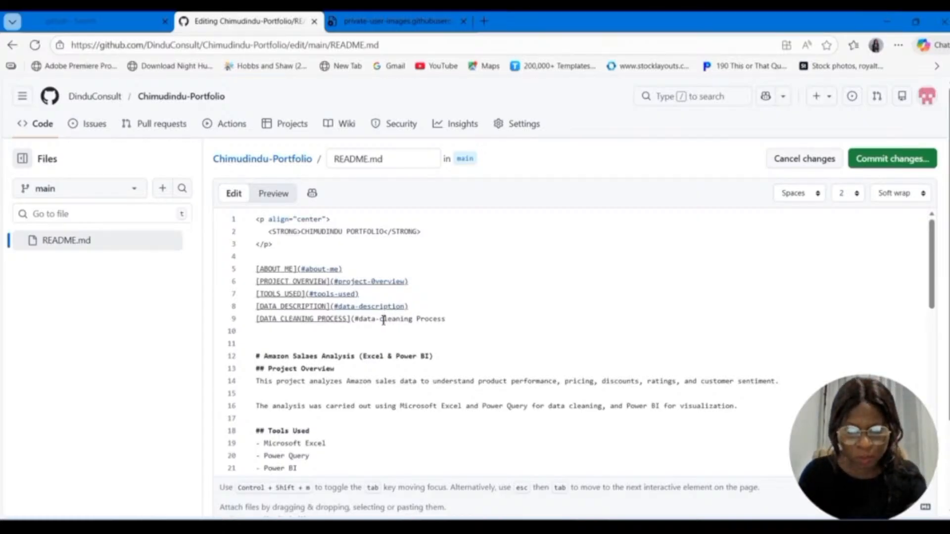
Step: Finish the DATA CLEANING PROCESS anchor as (#data-cleaning-process), replacing the remaining space with a hyphen and closing the parenthesis
{"action": "left_click", "coordinate": [421, 320]}
{"action": "key", "text": "BackSpace"}
{"action": "key", "text": "BackSpace"}
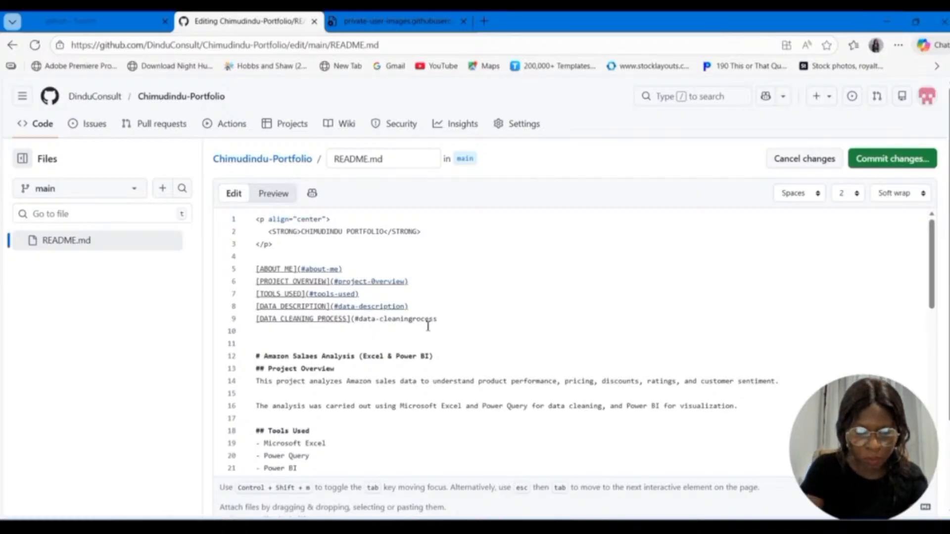
{"action": "type", "text": "-p"}
{"action": "left_click", "coordinate": [448, 325]}
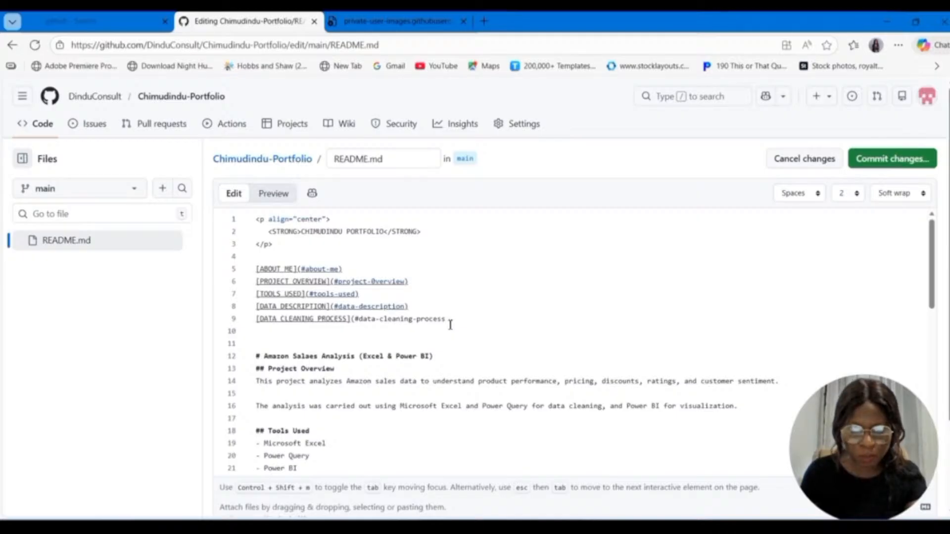
{"action": "type", "text": ")"}
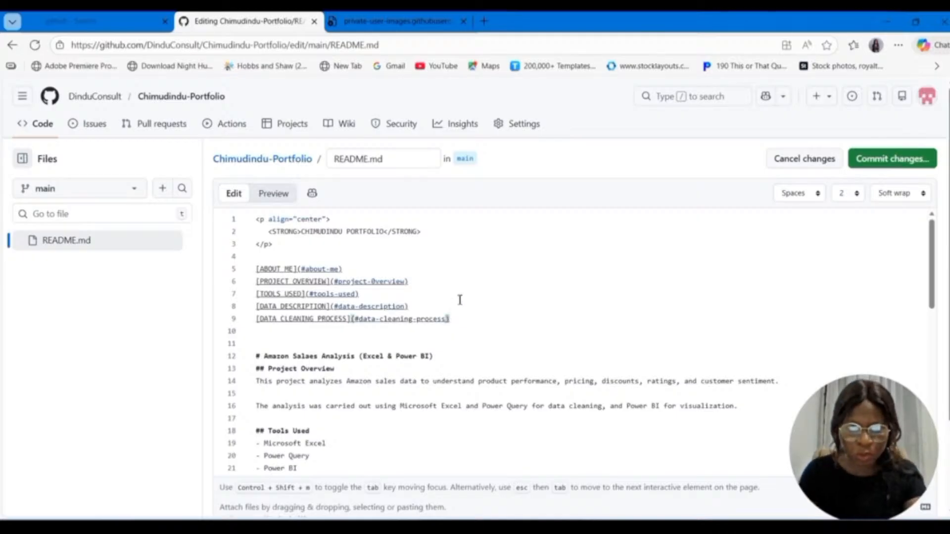
Step: Copy the text of the Data Analysis and Visualization heading without its ## marks
{"action": "scroll", "coordinate": [458, 300], "scroll_direction": "down", "scroll_amount": 6}
{"action": "scroll", "coordinate": [459, 302], "scroll_direction": "down", "scroll_amount": 9}
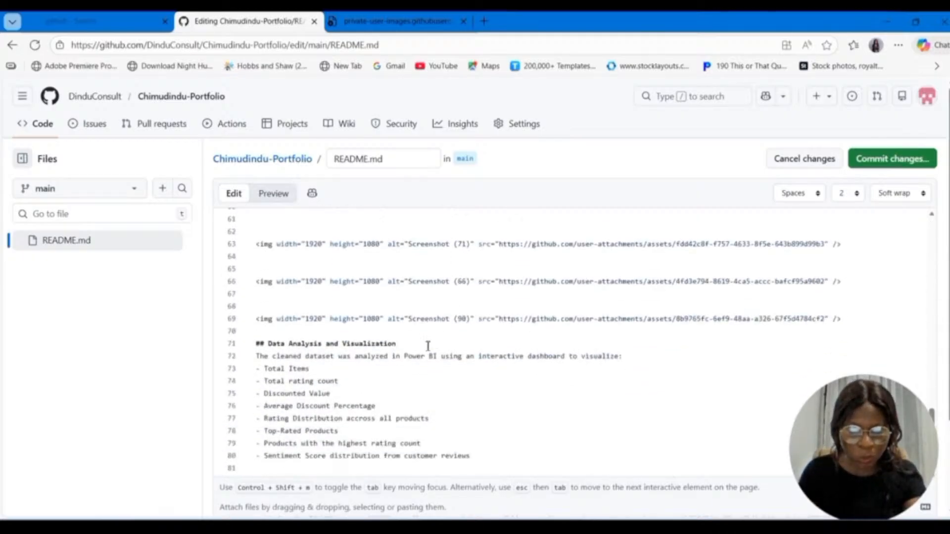
{"action": "scroll", "coordinate": [368, 346], "scroll_direction": "up", "scroll_amount": 8}
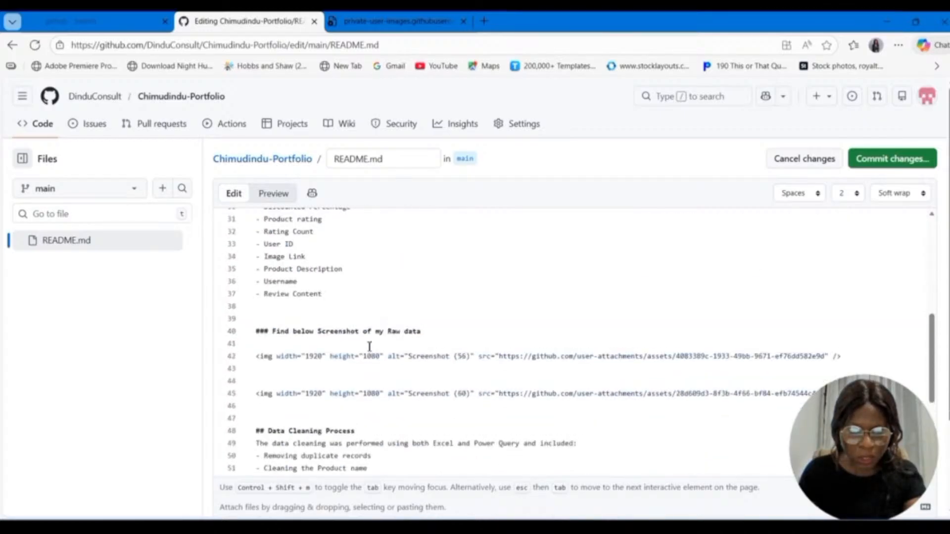
{"action": "scroll", "coordinate": [370, 394], "scroll_direction": "down", "scroll_amount": 6}
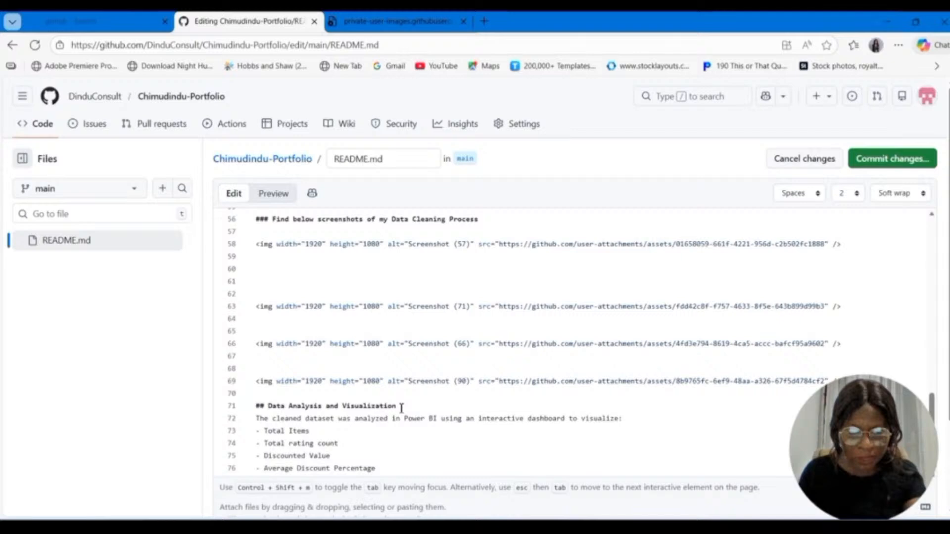
{"action": "left_click_drag", "start_coordinate": [402, 408], "coordinate": [271, 406]}
{"action": "scroll", "coordinate": [321, 391], "scroll_direction": "down", "scroll_amount": 4}
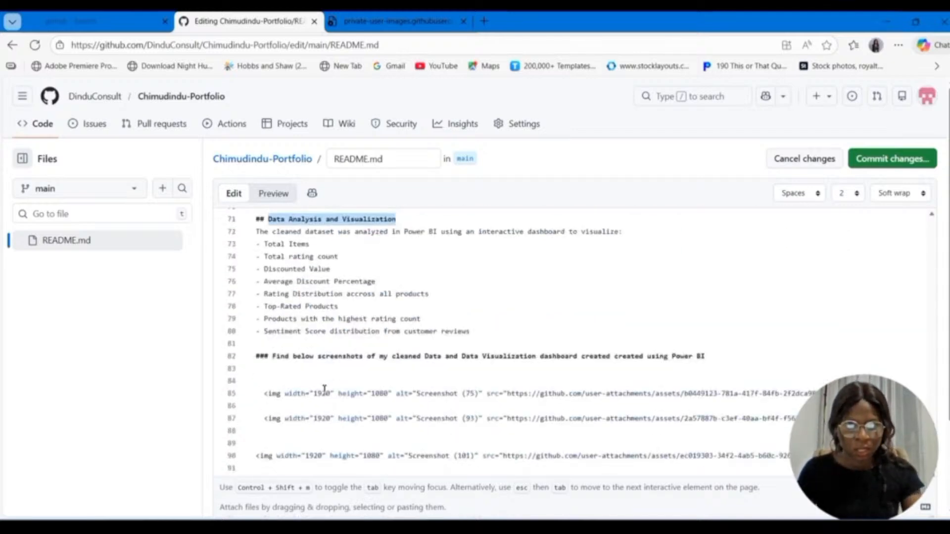
Step: Add a [DATA ANALYSIS AND VISUALIZATION] link on a new line 10, with the copied heading text in parentheses after # as its target
{"action": "scroll", "coordinate": [325, 390], "scroll_direction": "up", "scroll_amount": 12}
{"action": "scroll", "coordinate": [325, 390], "scroll_direction": "up", "scroll_amount": 7}
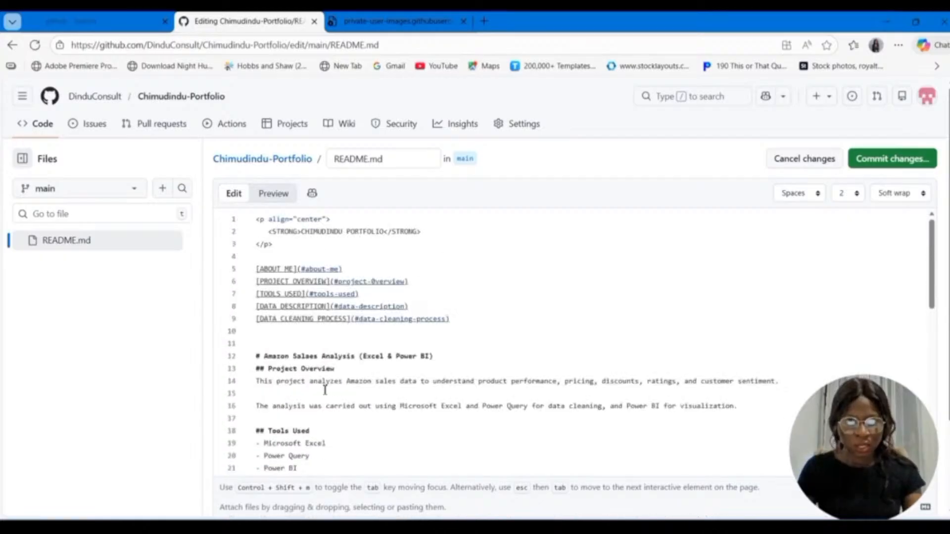
{"action": "scroll", "coordinate": [339, 415], "scroll_direction": "down", "scroll_amount": 4}
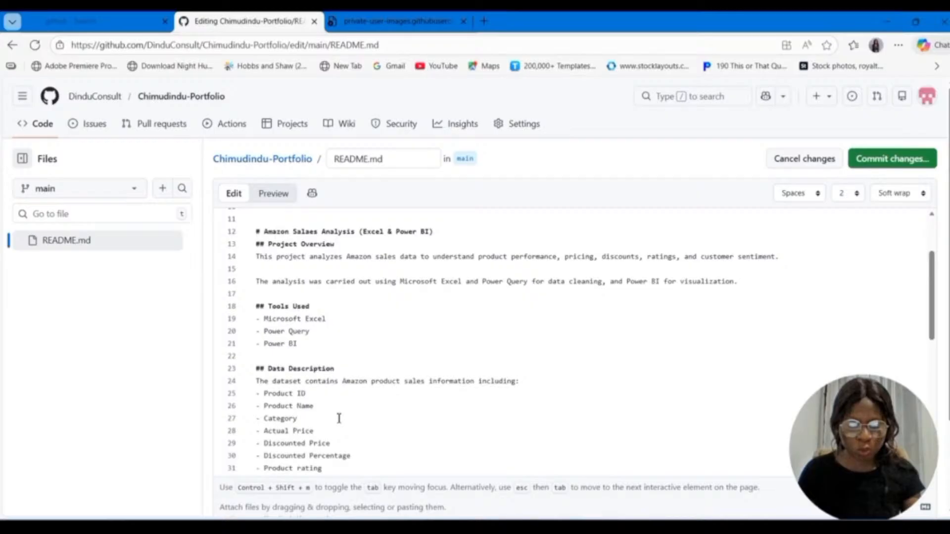
{"action": "scroll", "coordinate": [339, 418], "scroll_direction": "up", "scroll_amount": 4}
{"action": "left_click", "coordinate": [464, 319]}
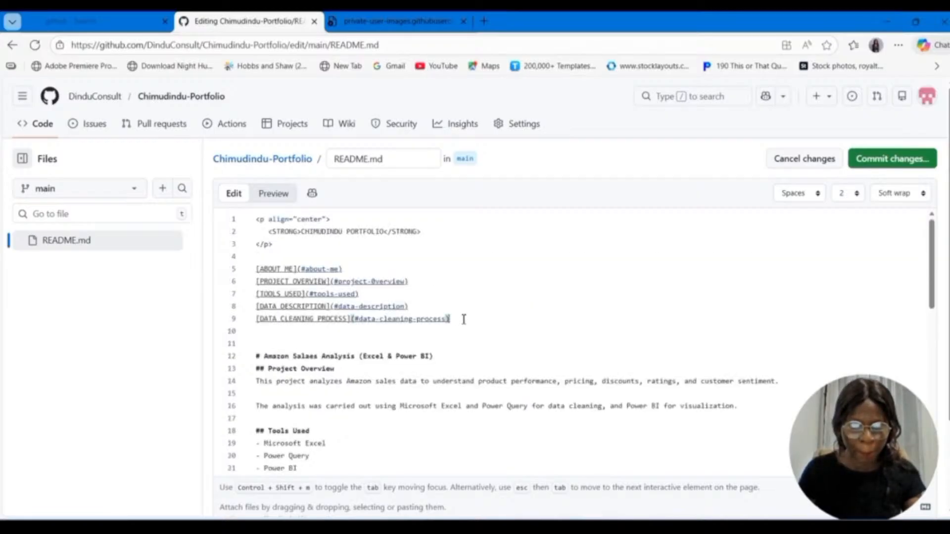
{"action": "key", "text": "Return"}
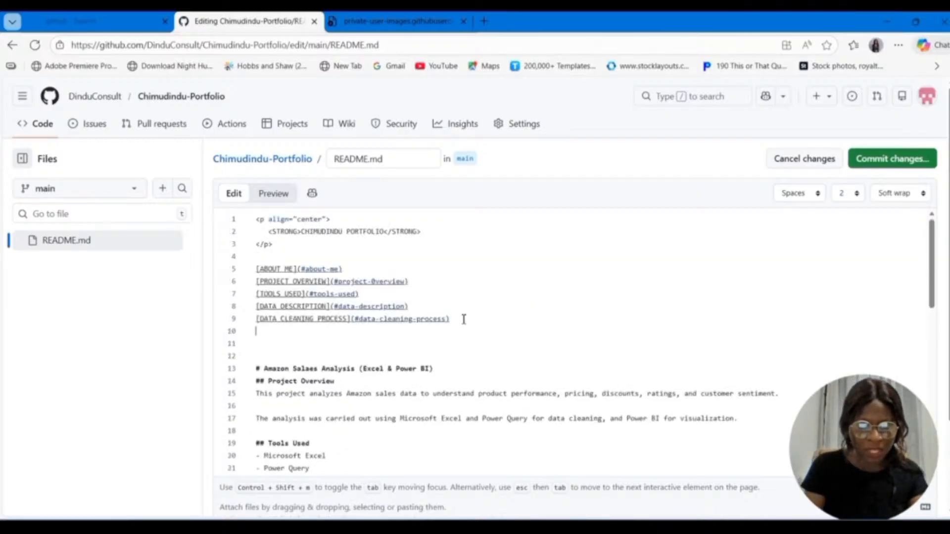
{"action": "type", "text": "["}
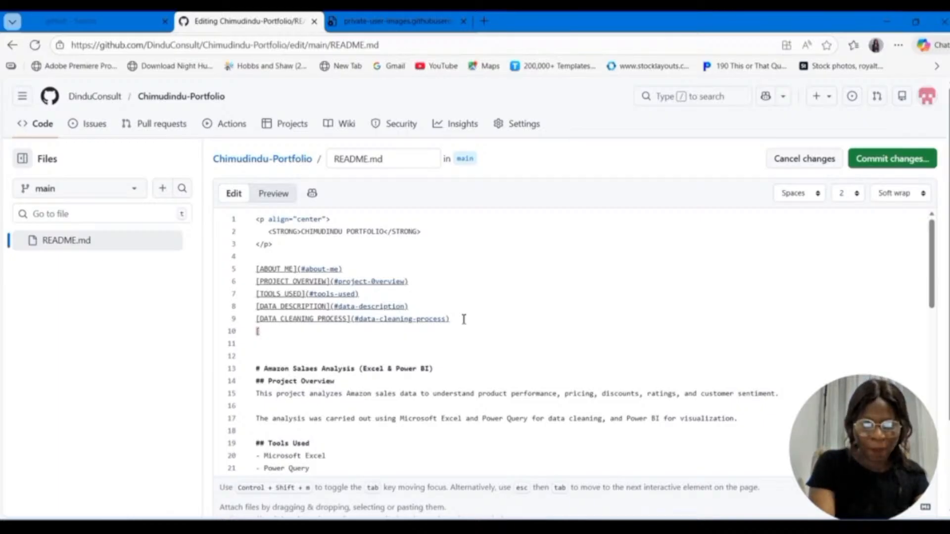
{"action": "type", "text": "DATA ANAL"}
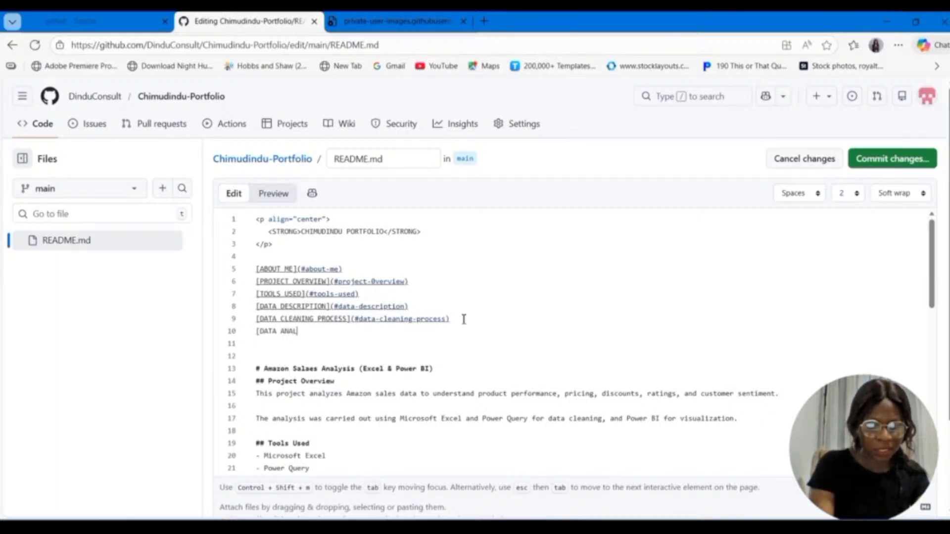
{"action": "type", "text": "YSIS "}
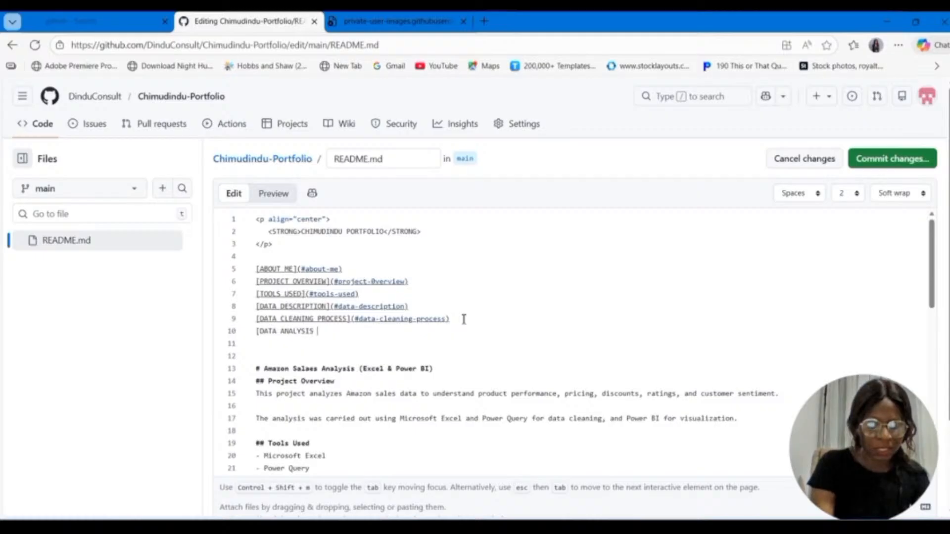
{"action": "type", "text": "AND VI"}
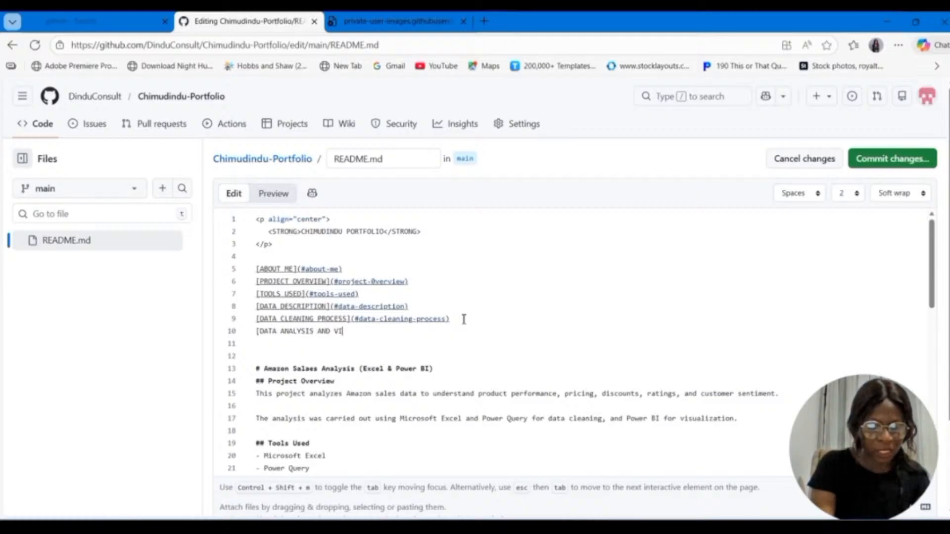
{"action": "type", "text": "SUA"}
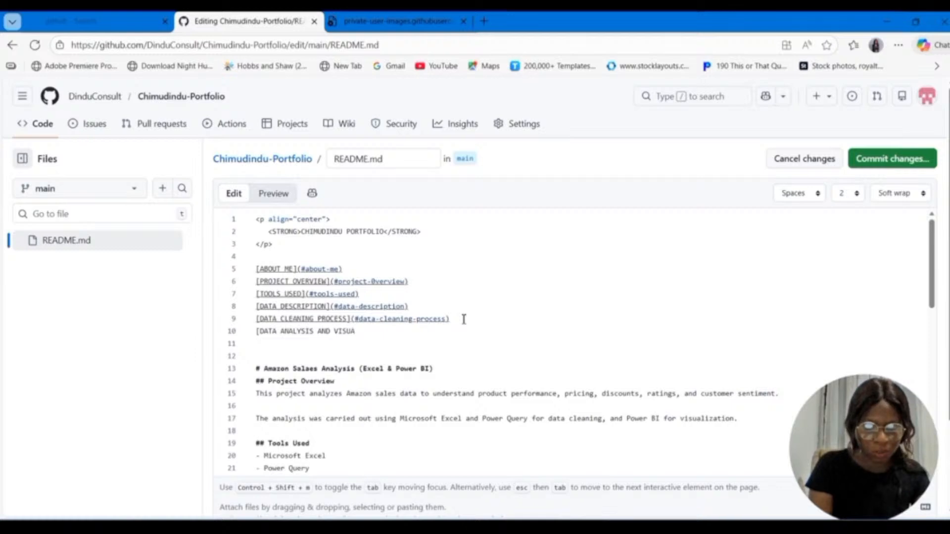
{"action": "type", "text": "LIZAT"}
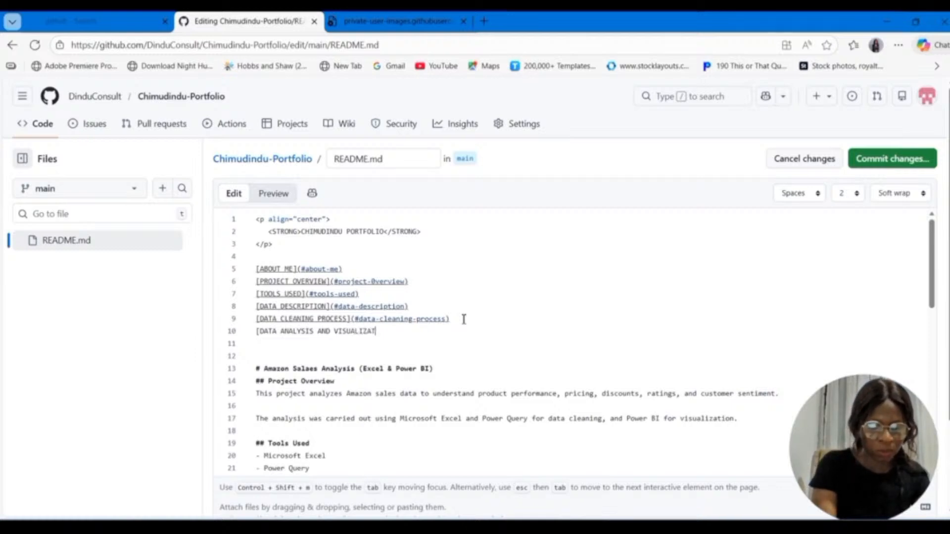
{"action": "type", "text": "ION"}
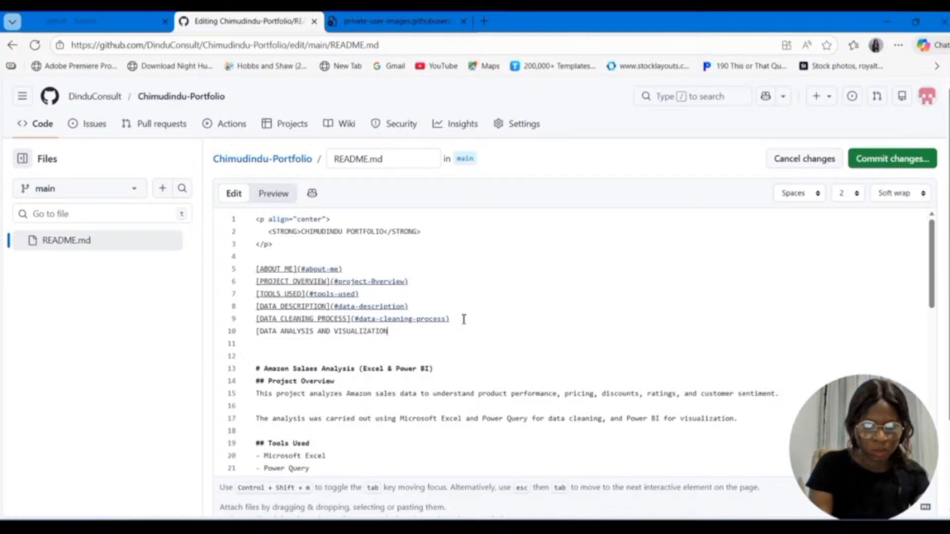
{"action": "type", "text": "](#"}
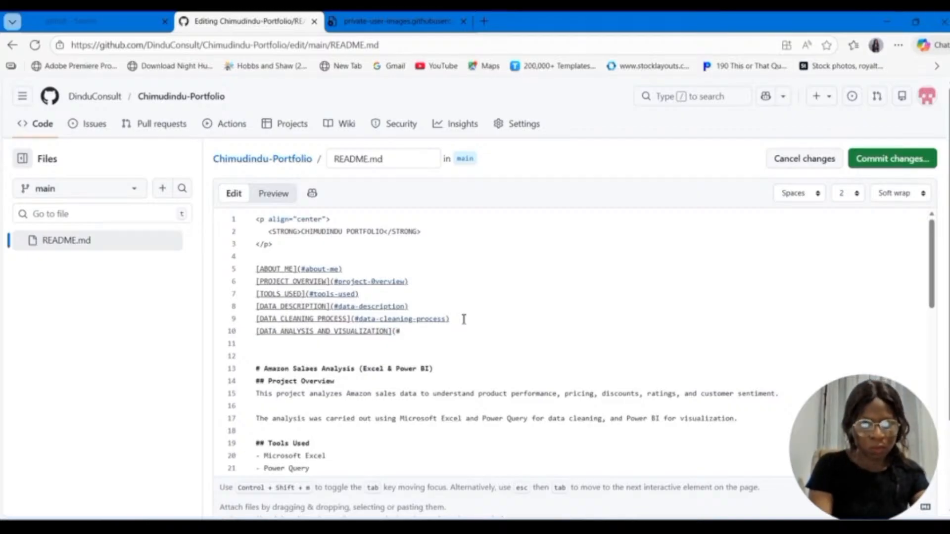
{"action": "type", "text": "(#Data Analysis and Visualization"}
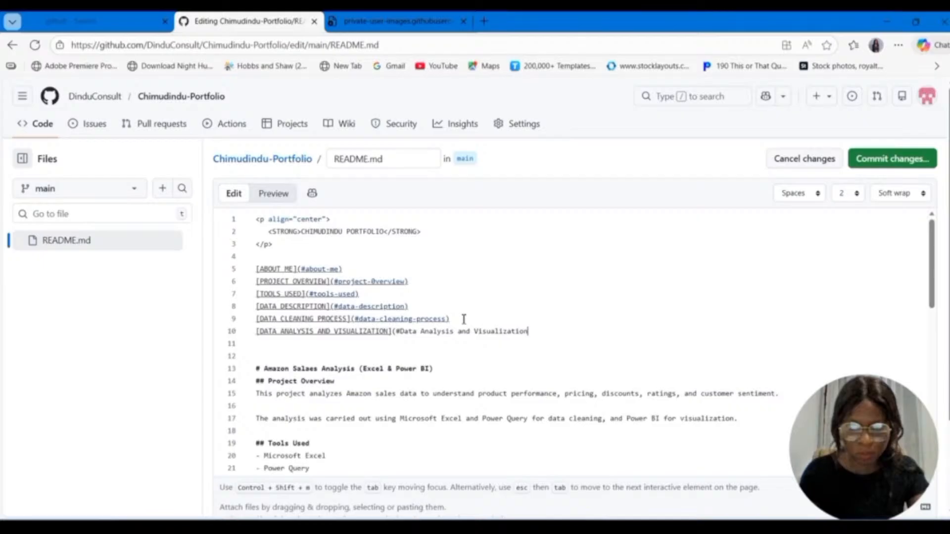
{"action": "type", "text": ")"}
Step: Change the first two words of the line 10 link target to lowercase, hyphenated data-analysis
{"action": "left_click", "coordinate": [402, 331]}
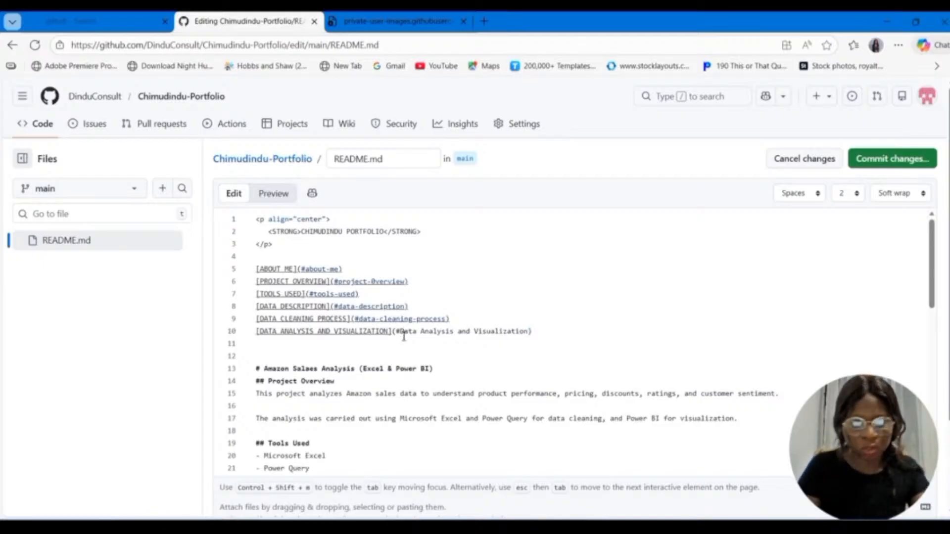
{"action": "key", "text": "BackSpace"}
{"action": "type", "text": "d"}
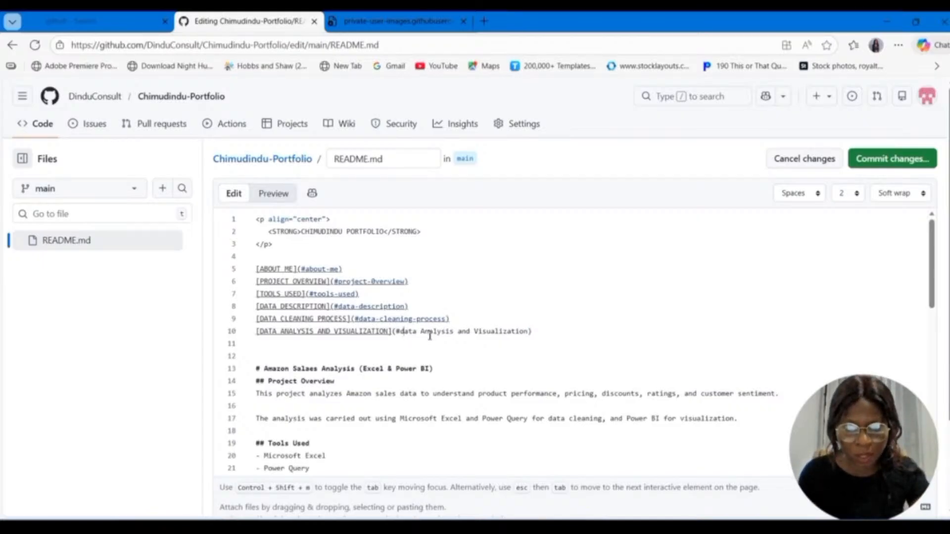
{"action": "left_click", "coordinate": [428, 340]}
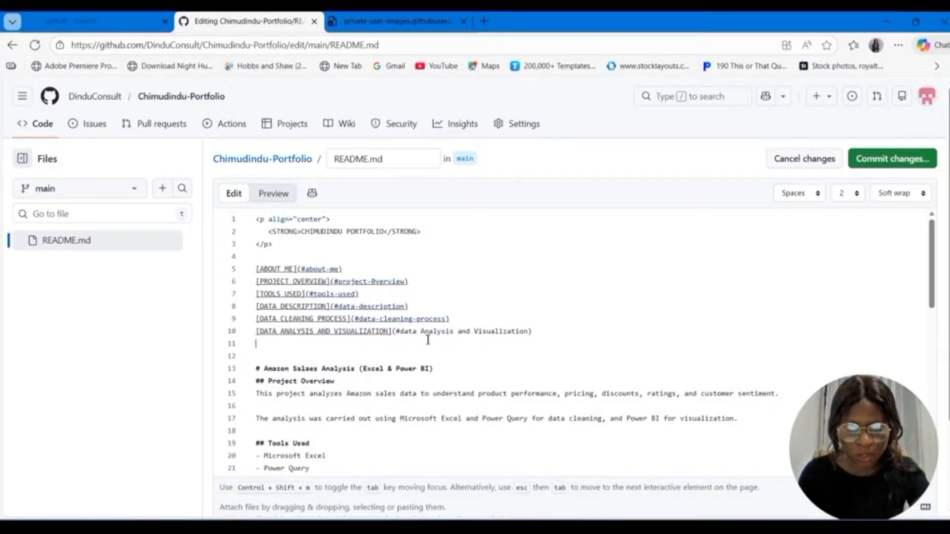
{"action": "left_click", "coordinate": [426, 331]}
{"action": "key", "text": "BackSpace"}
{"action": "type", "text": "a"}
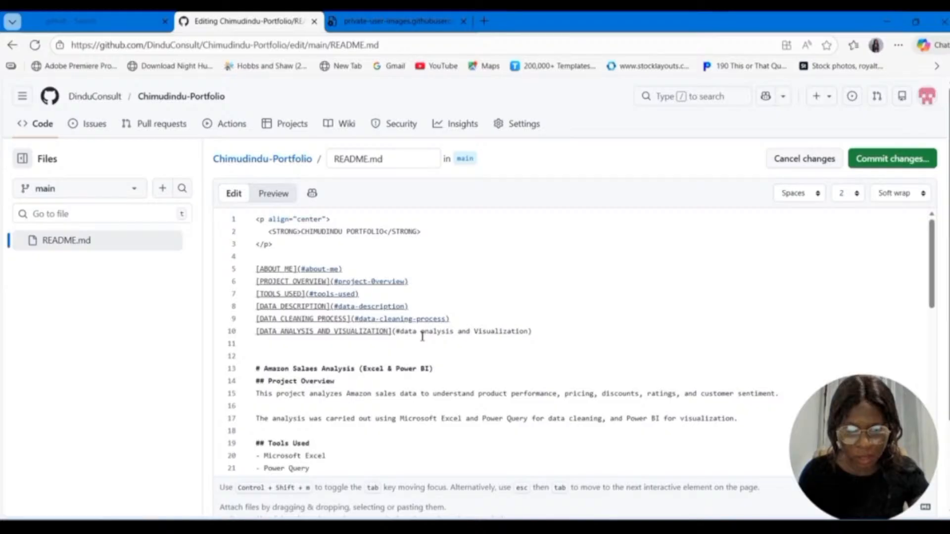
{"action": "left_click", "coordinate": [422, 336]}
{"action": "key", "text": "BackSpace"}
{"action": "type", "text": "-"}
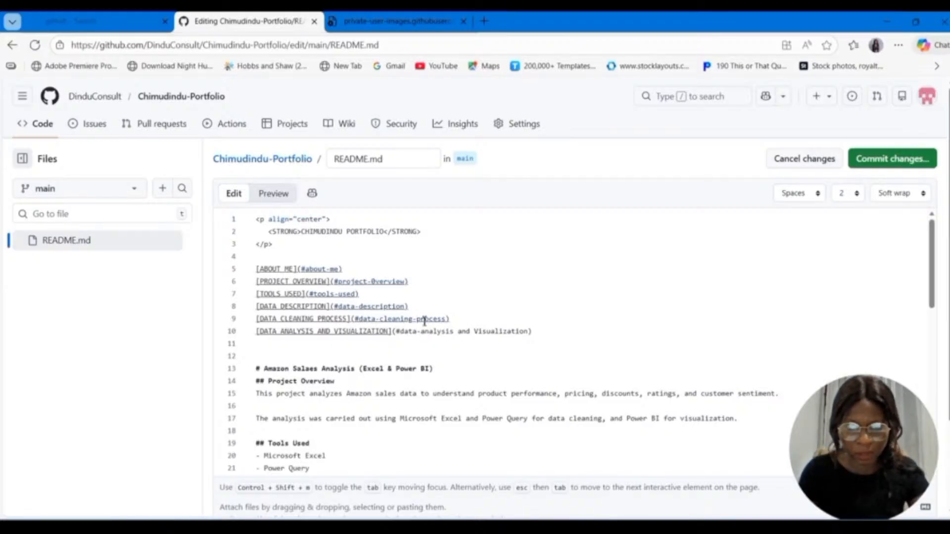
Step: Finish the line 10 anchor as #data-analysis-and-visualization, hyphenating the remaining spaces and lowercasing the V
{"action": "left_click", "coordinate": [458, 332]}
{"action": "key", "text": "BackSpace"}
{"action": "type", "text": "-"}
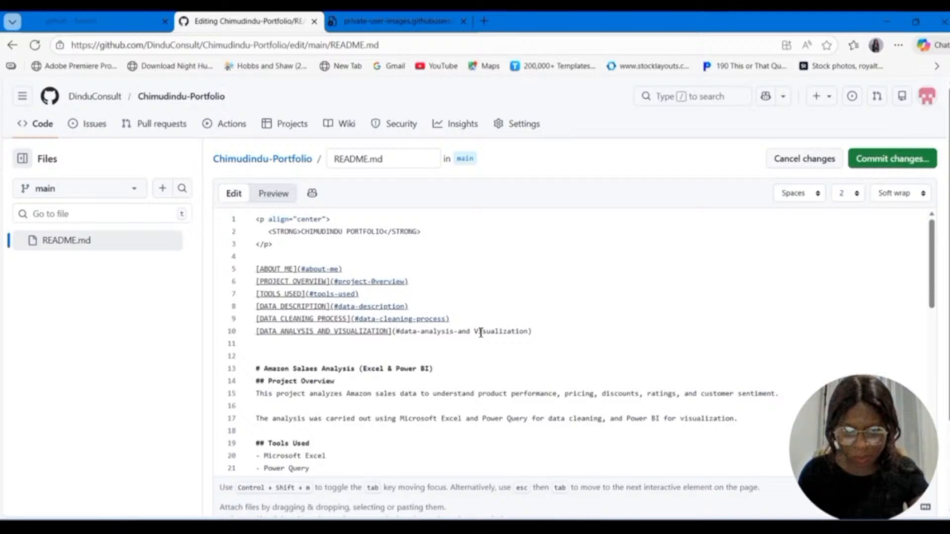
{"action": "left_click", "coordinate": [479, 332]}
{"action": "key", "text": "BackSpace"}
{"action": "key", "text": "BackSpace"}
{"action": "type", "text": "-v"}
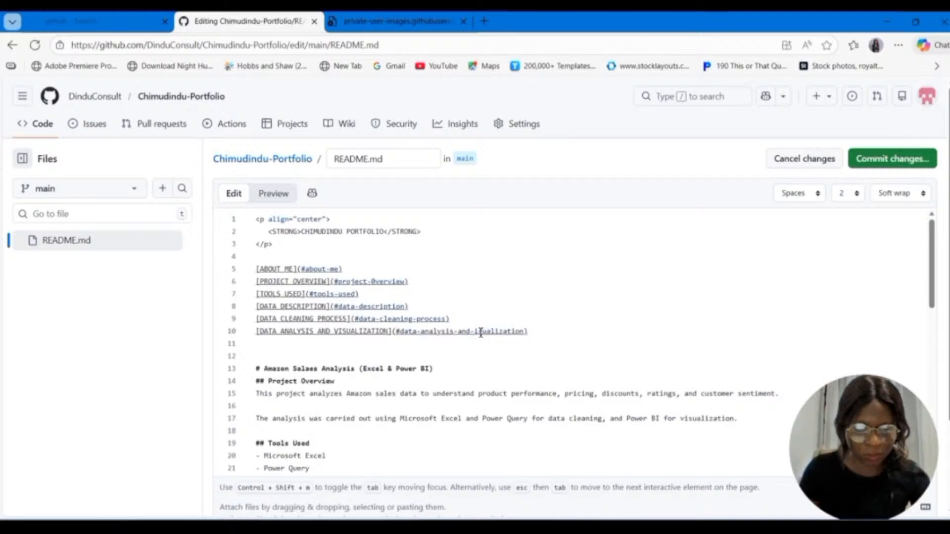
Step: Add the navigation link [CONTACT](#contact) on a new line 11 below the data analysis link
{"action": "left_click", "coordinate": [546, 331]}
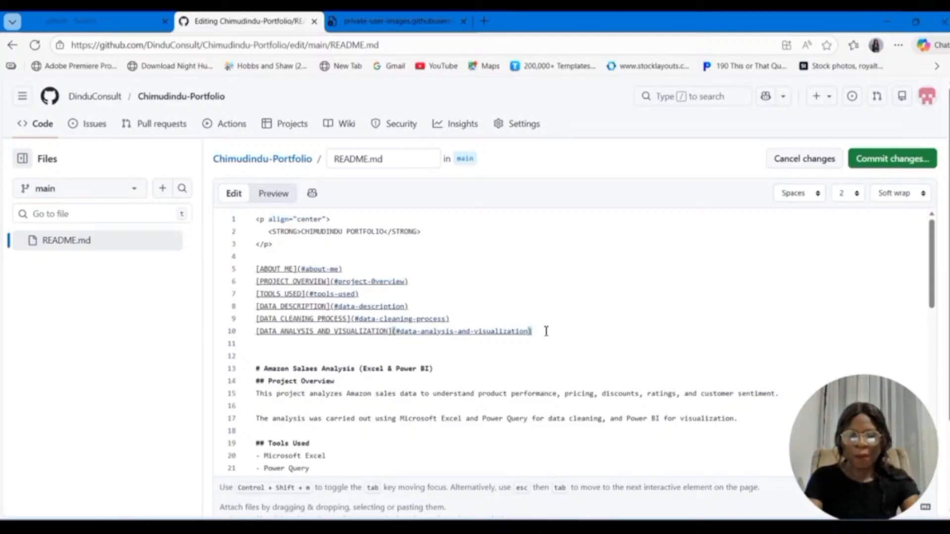
{"action": "key", "text": "Return"}
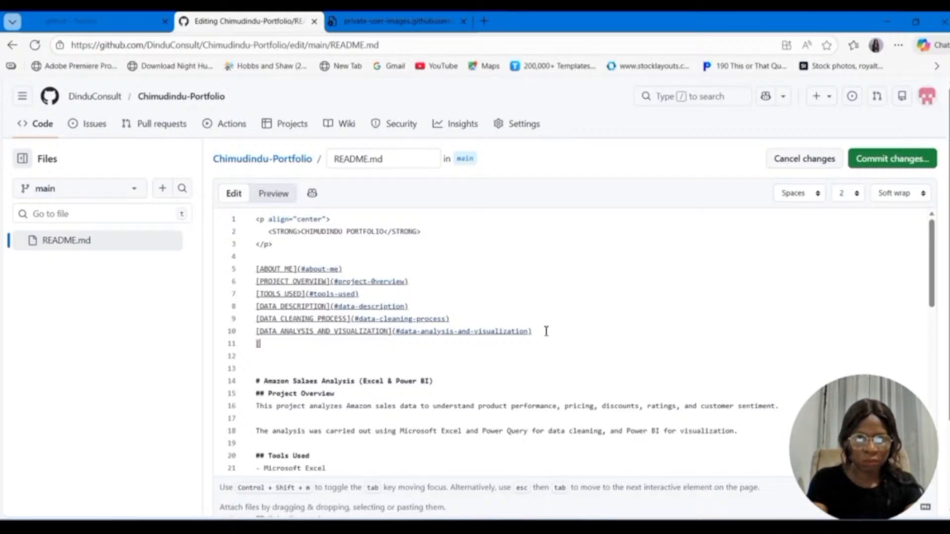
{"action": "type", "text": "CON"}
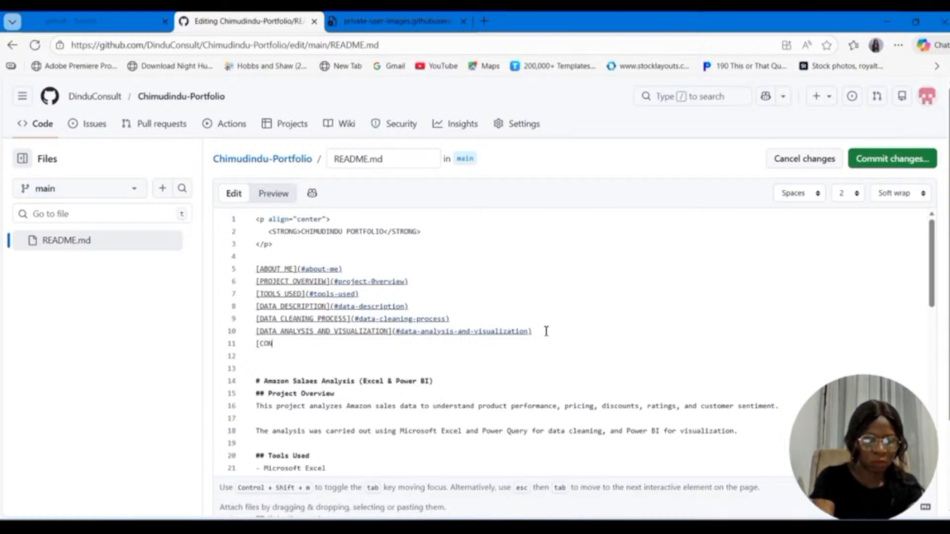
{"action": "type", "text": "TACT"}
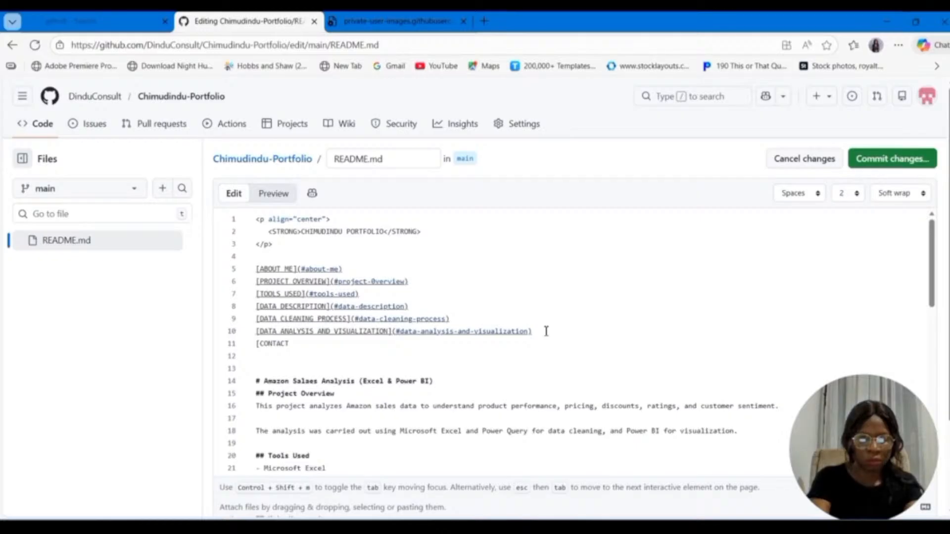
{"action": "type", "text": "](#"}
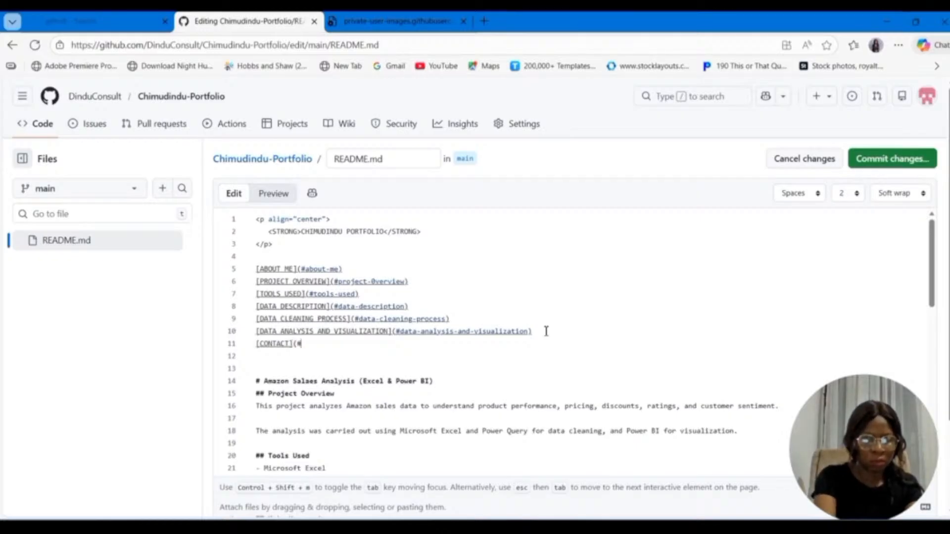
{"action": "type", "text": "contac"}
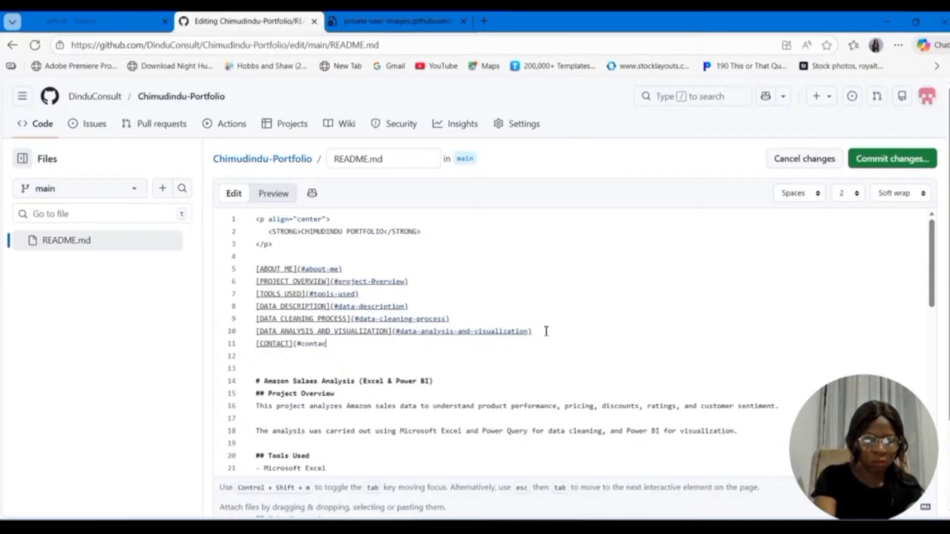
{"action": "type", "text": "t)"}
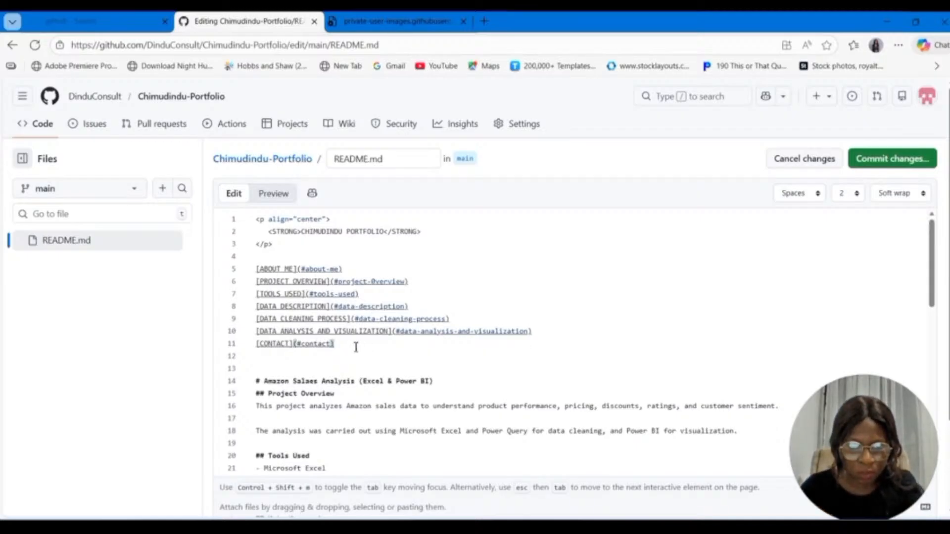
Step: Add the heading ## About Me on line 14, leaving blank lines between it and the navigation links above
{"action": "key", "text": "Return"}
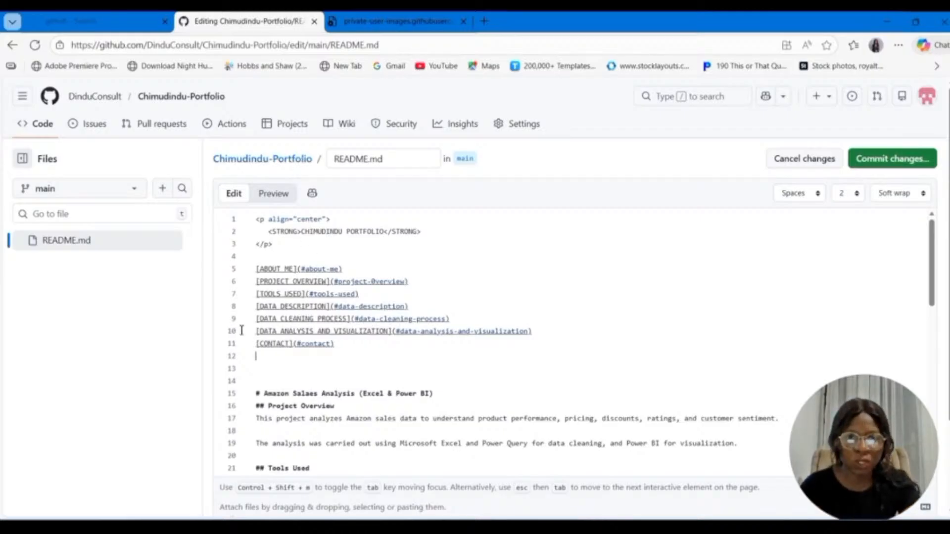
{"action": "key", "text": "Return"}
{"action": "key", "text": "Return"}
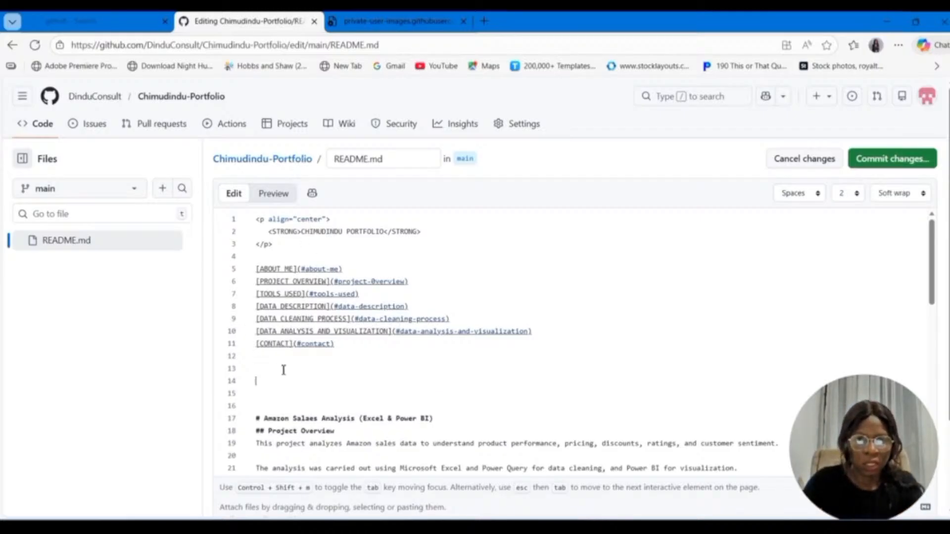
{"action": "type", "text": "##"}
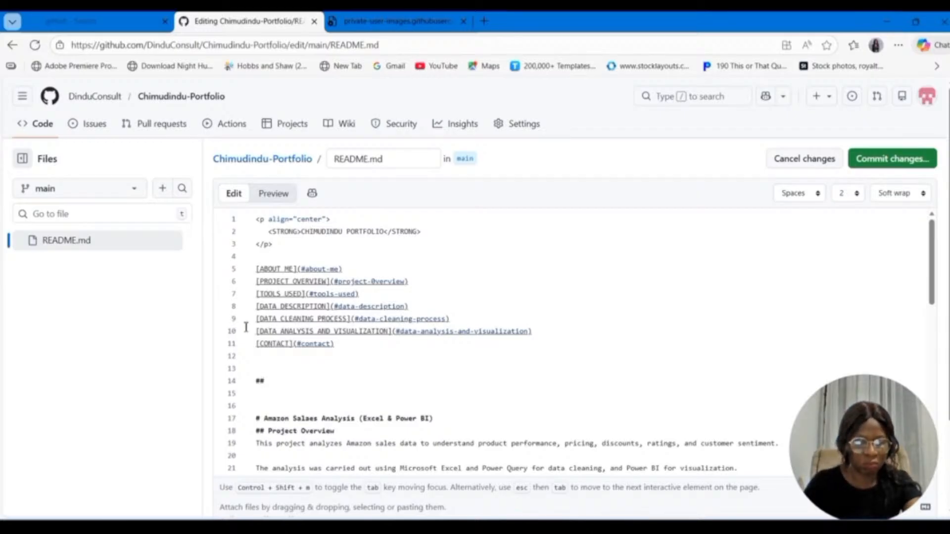
{"action": "type", "text": "A"}
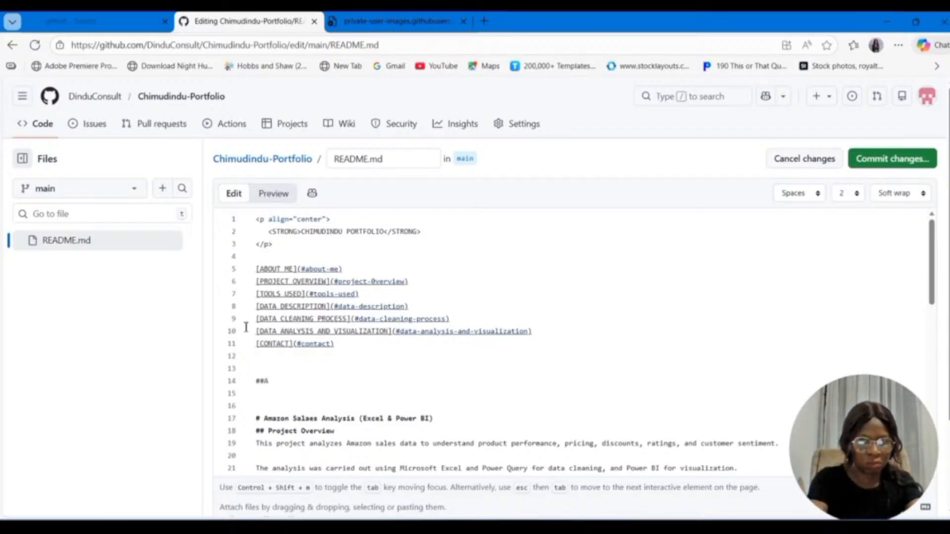
{"action": "type", "text": "b"}
{"action": "key", "text": "BackSpace"}
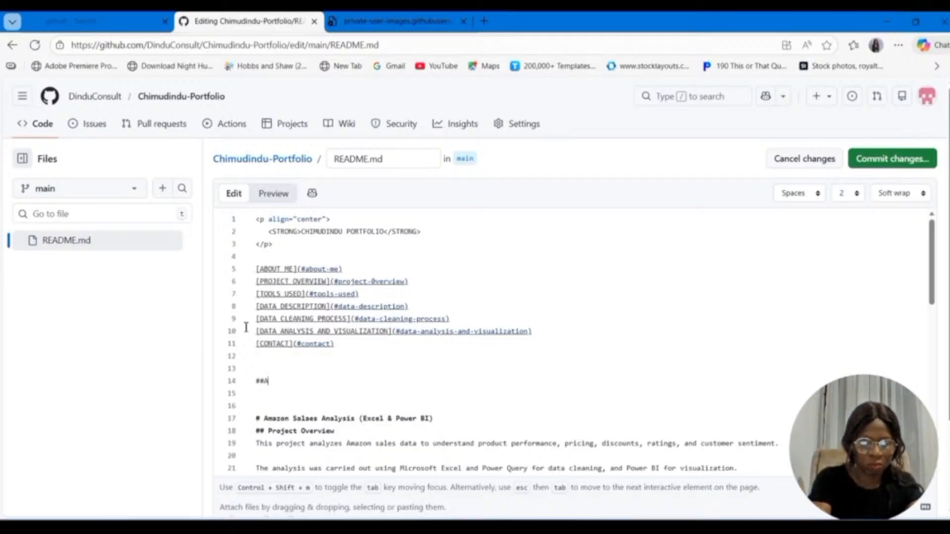
{"action": "key", "text": "BackSpace"}
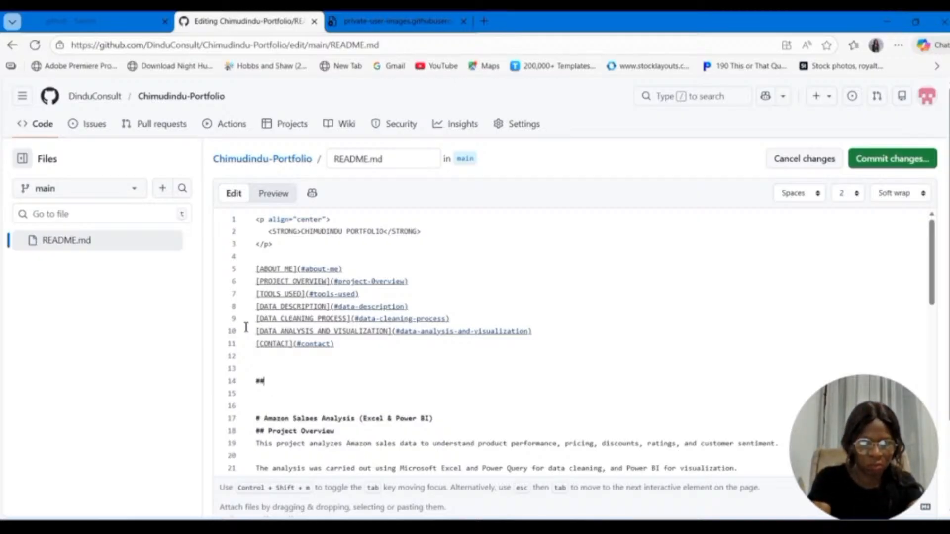
{"action": "type", "text": "b"}
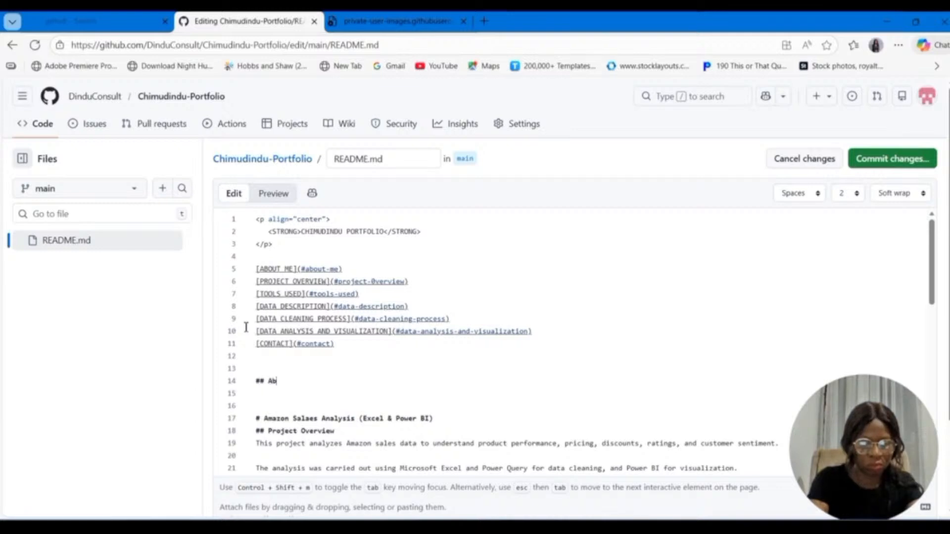
{"action": "type", "text": "out Me"}
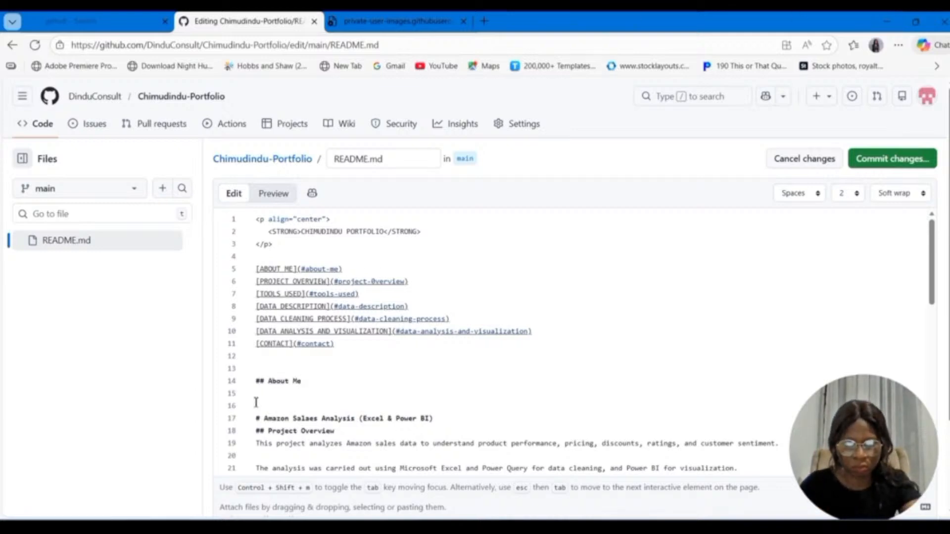
Step: Insert a blank line after each navigation link from ABOUT ME through DATA ANALYSIS AND VISUALIZATION so every link stands on its own line
{"action": "left_click", "coordinate": [365, 268]}
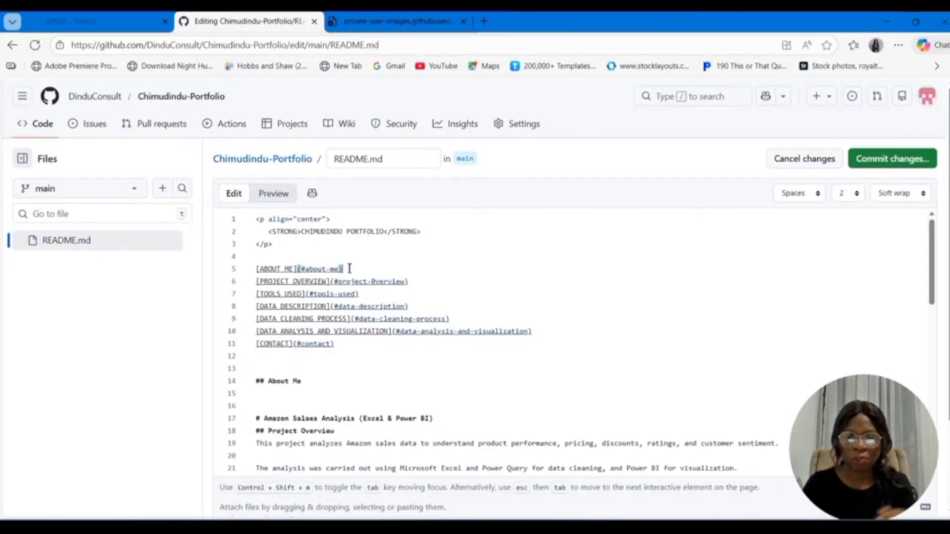
{"action": "key", "text": "Return"}
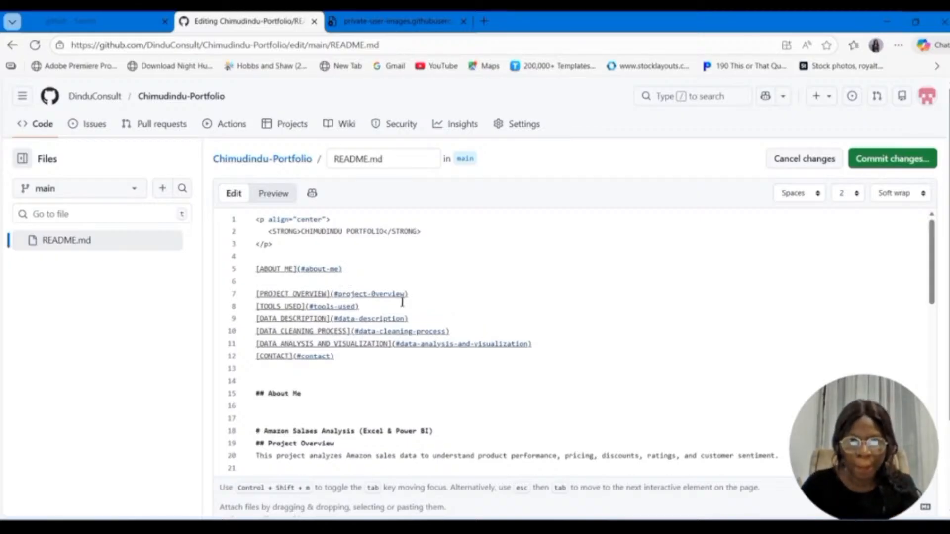
{"action": "left_click", "coordinate": [424, 296]}
{"action": "key", "text": "Return"}
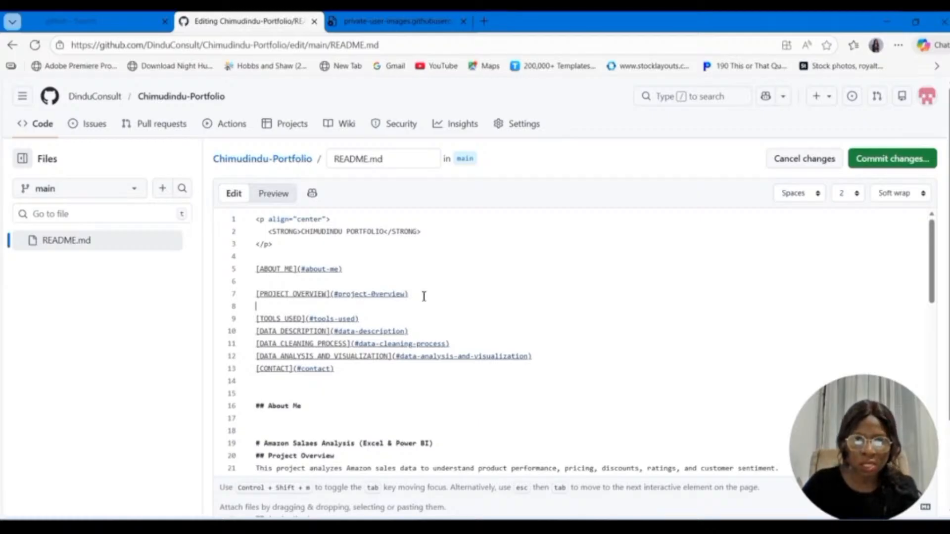
{"action": "left_click", "coordinate": [366, 319]}
{"action": "key", "text": "Return"}
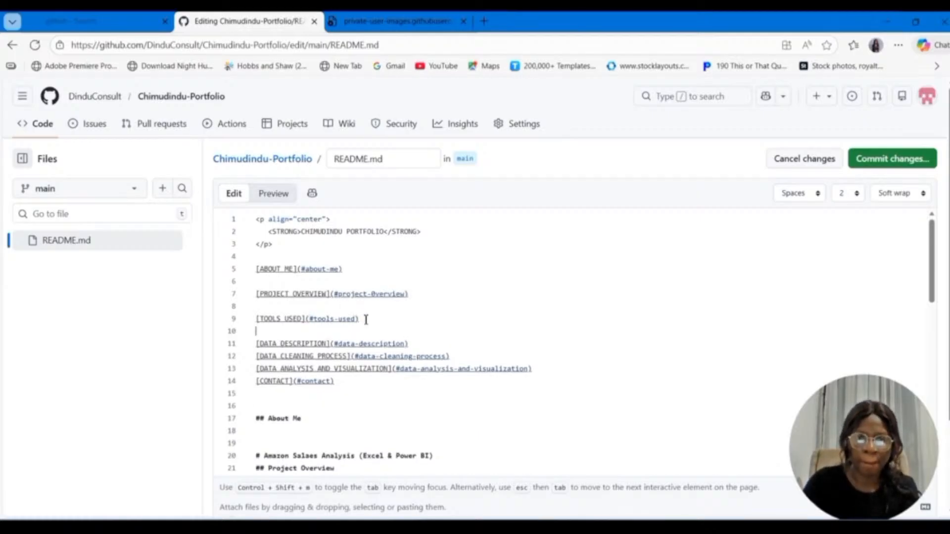
{"action": "left_click", "coordinate": [420, 343]}
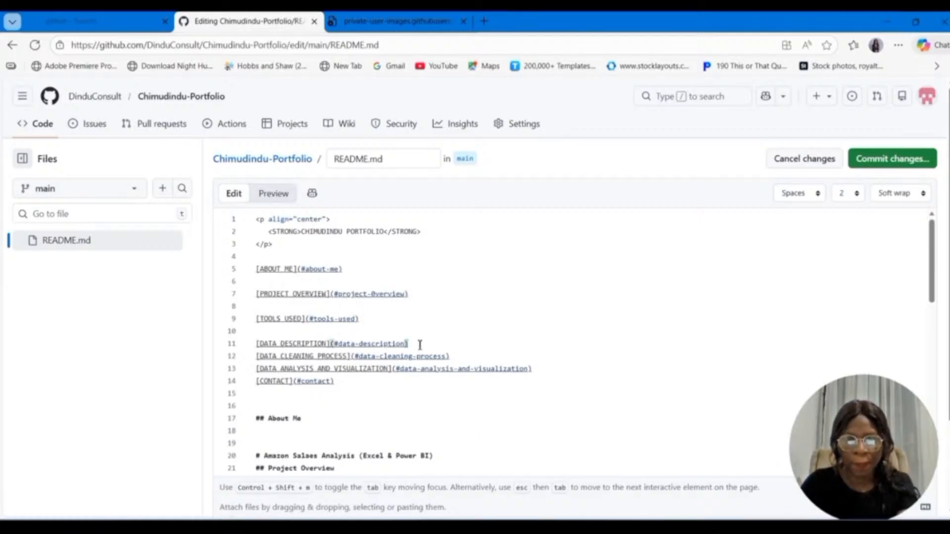
{"action": "key", "text": "Return"}
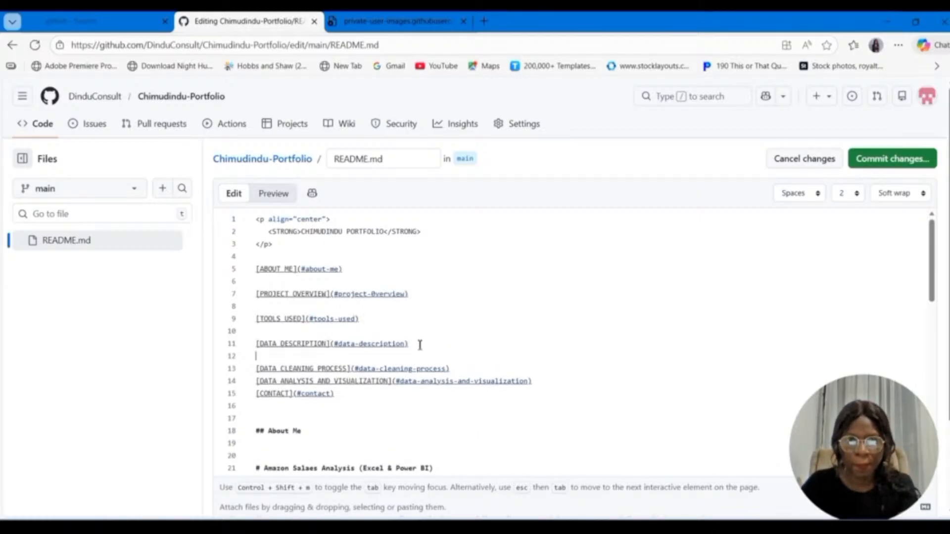
{"action": "left_click", "coordinate": [457, 371]}
{"action": "key", "text": "Return"}
{"action": "left_click", "coordinate": [549, 394]}
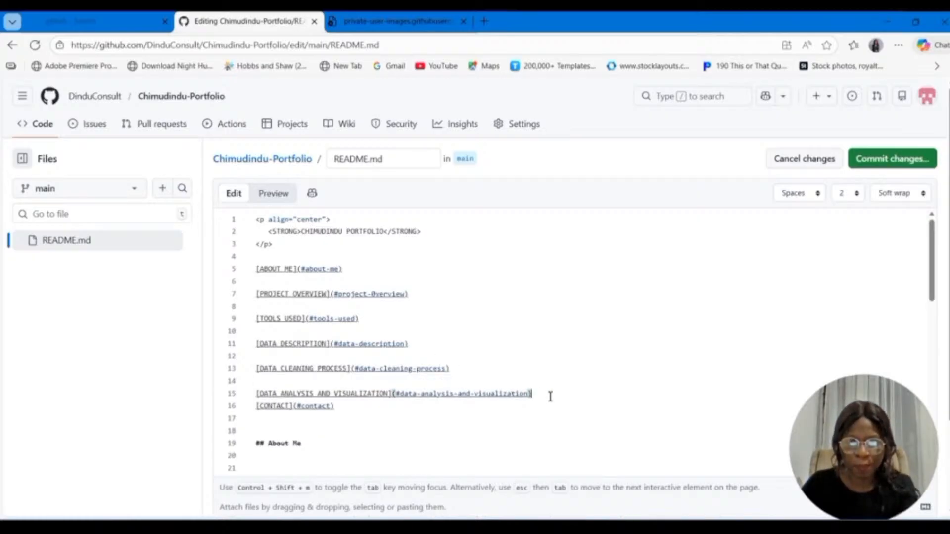
{"action": "key", "text": "Return"}
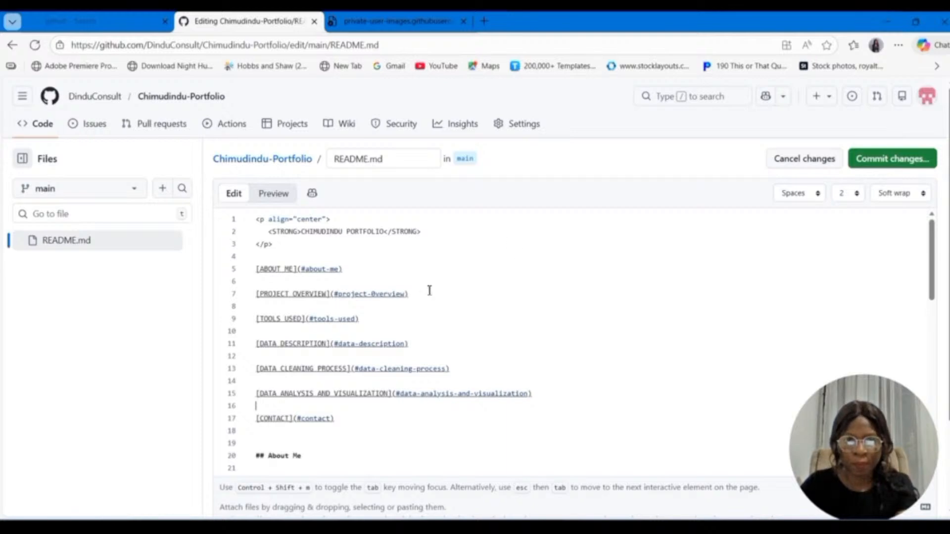
Step: Commit the README changes directly to the main branch and test the DATA CLEANING PROCESS link in the rendered file
{"action": "scroll", "coordinate": [388, 375], "scroll_direction": "down", "scroll_amount": 3}
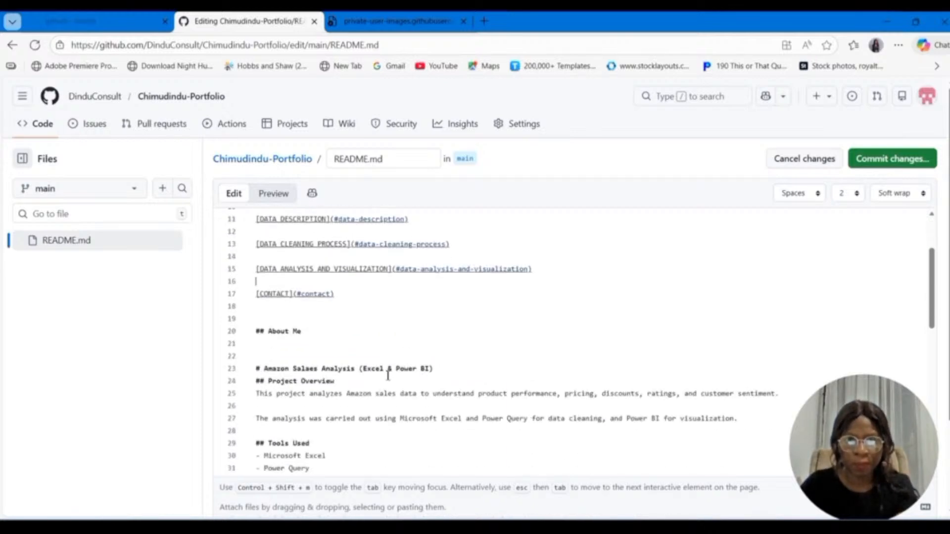
{"action": "scroll", "coordinate": [388, 375], "scroll_direction": "up", "scroll_amount": 3}
{"action": "left_click", "coordinate": [887, 164]}
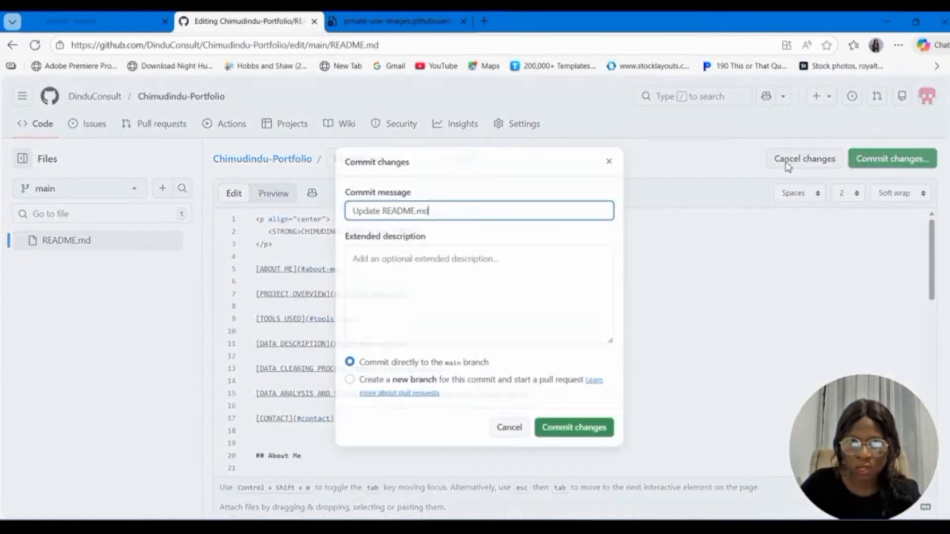
{"action": "left_click", "coordinate": [549, 437]}
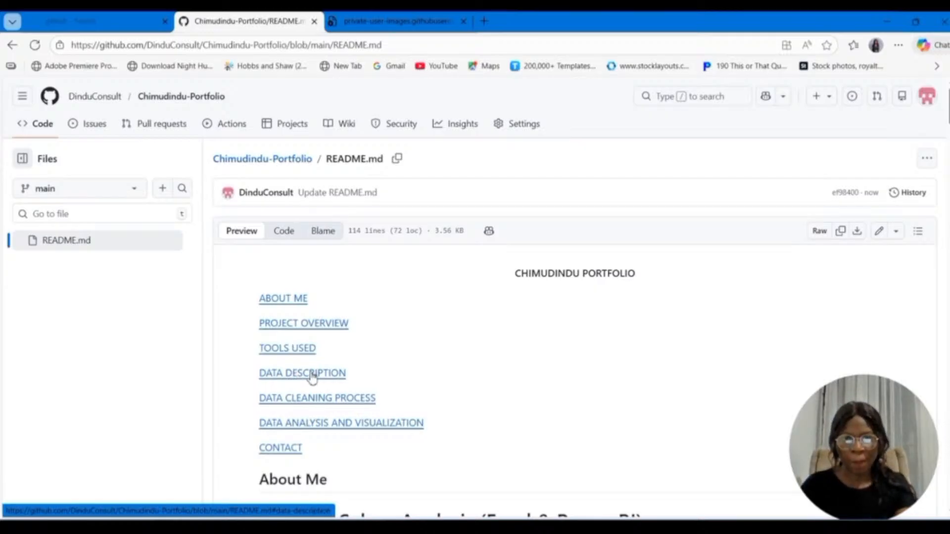
{"action": "left_click", "coordinate": [337, 401]}
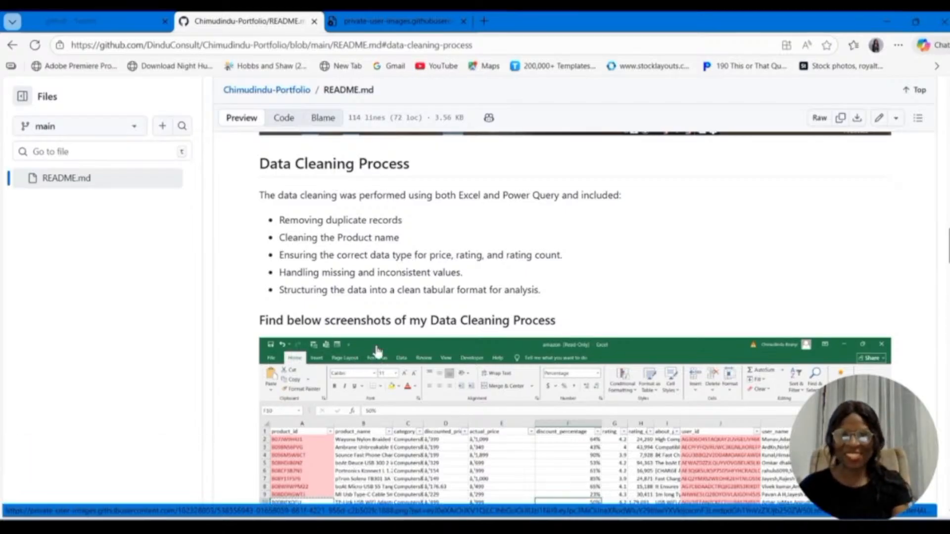
Step: Reopen the README for editing, change the About Me heading to # About Me, and start a new line beneath it
{"action": "left_click", "coordinate": [879, 120]}
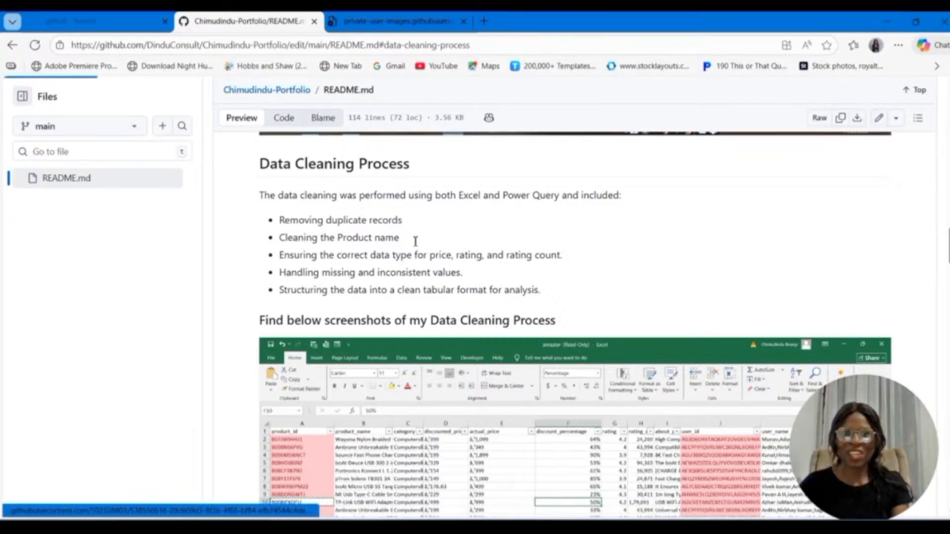
{"action": "scroll", "coordinate": [426, 327], "scroll_direction": "down", "scroll_amount": 3}
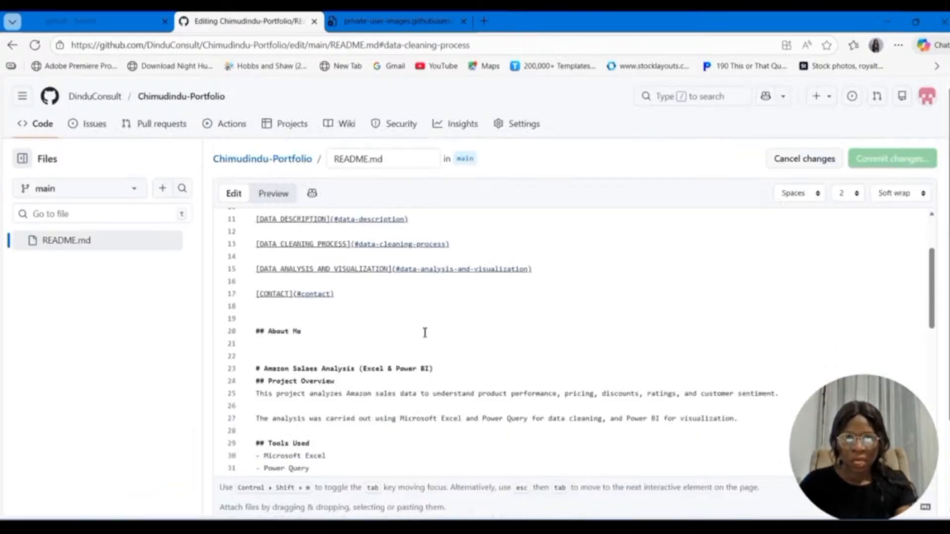
{"action": "left_click", "coordinate": [324, 337]}
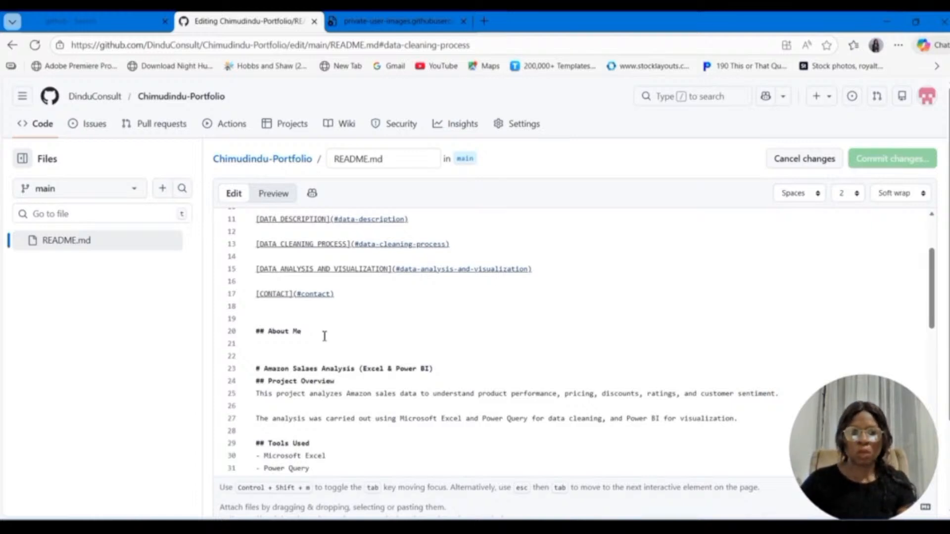
{"action": "key", "text": "Return"}
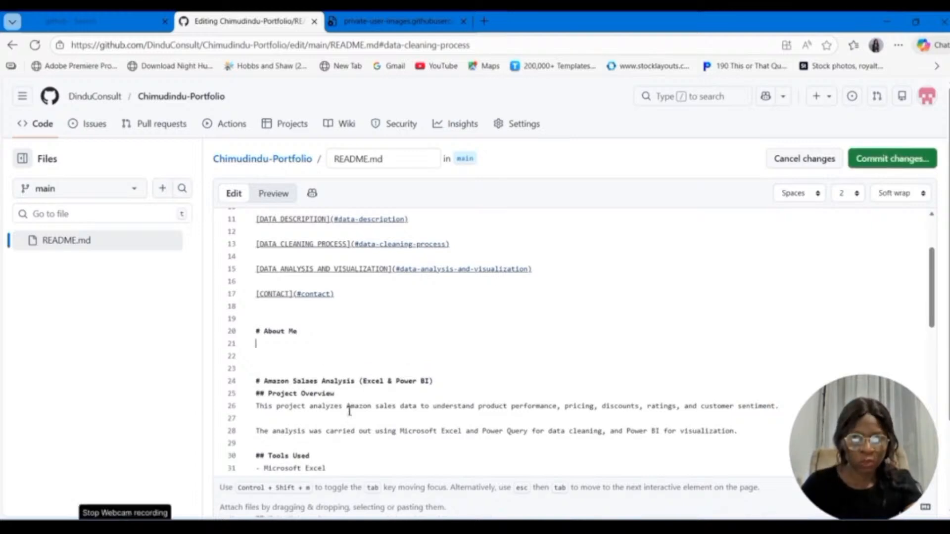
Step: Begin the About Me text on line 21 with "Hi, I am" followed by the author's full name
{"action": "type", "text": "hi"}
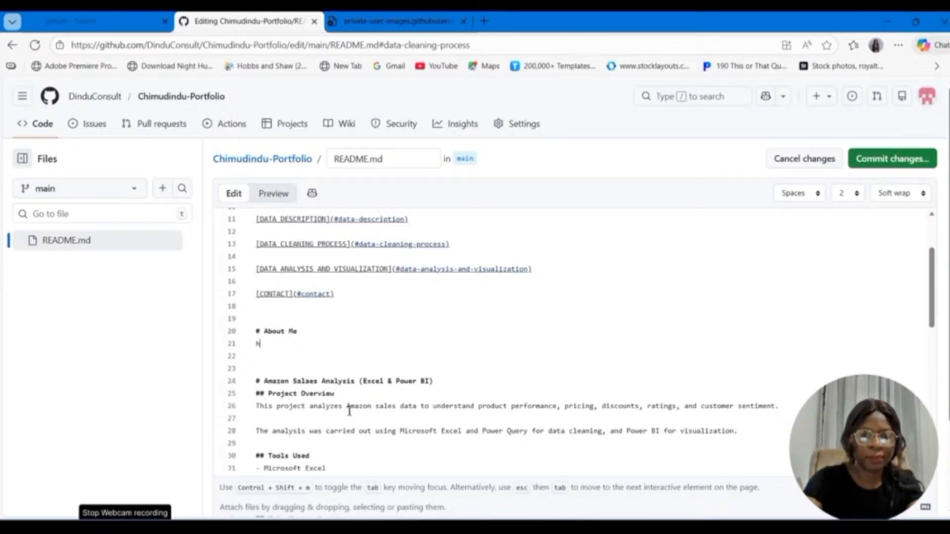
{"action": "key", "text": "BackSpace"}
{"action": "key", "text": "BackSpace"}
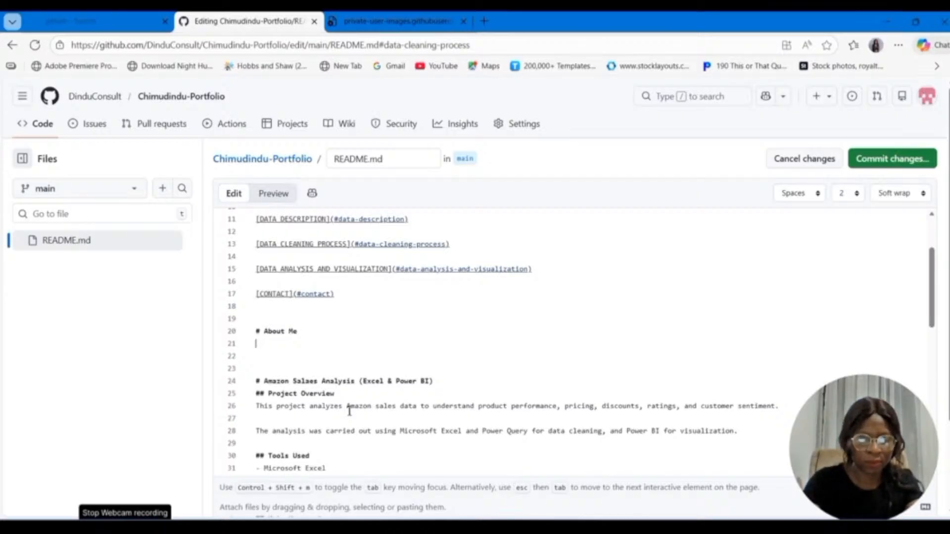
{"action": "type", "text": "H"}
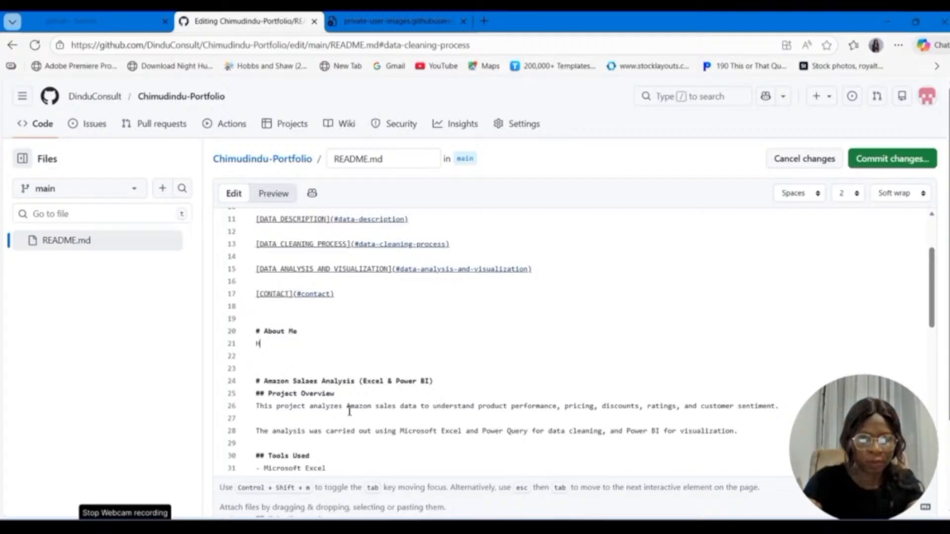
{"action": "type", "text": "i, I am "}
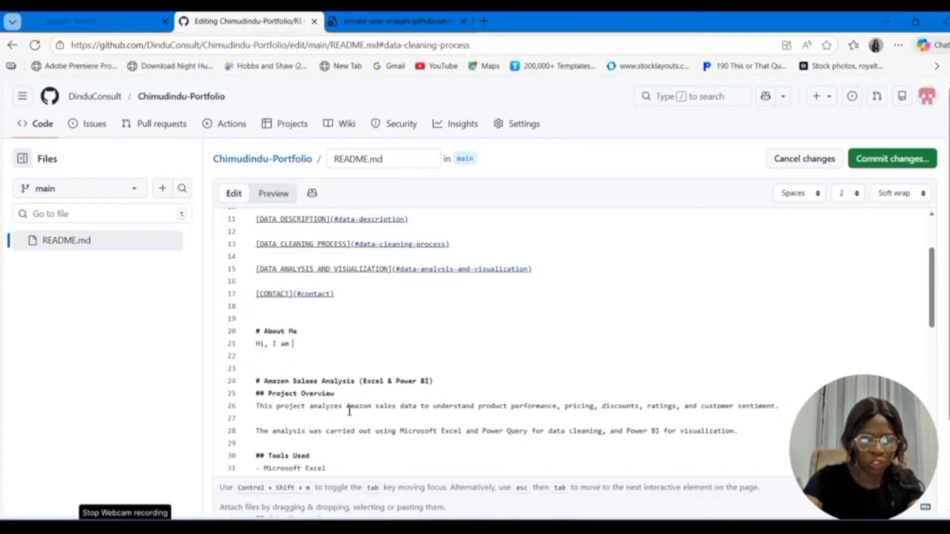
{"action": "type", "text": "Chimu"}
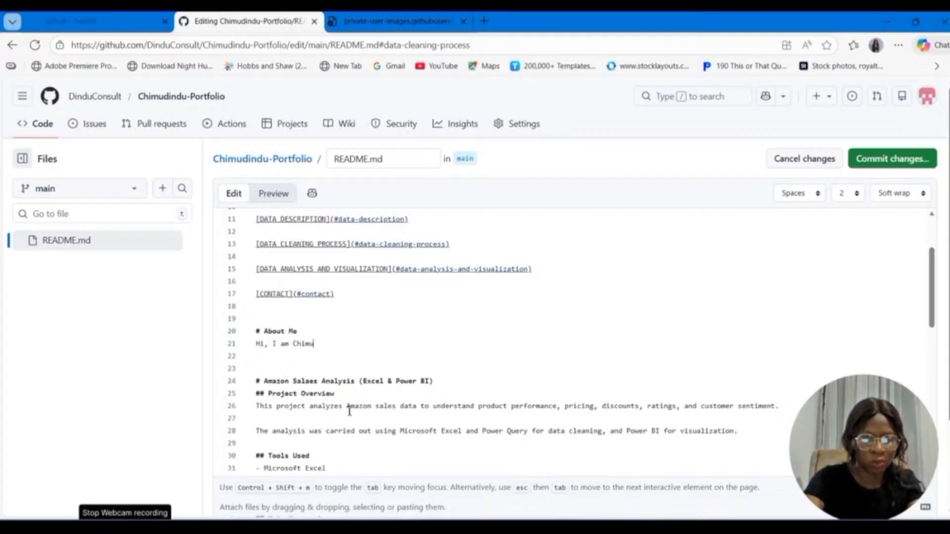
{"action": "type", "text": "dindu I"}
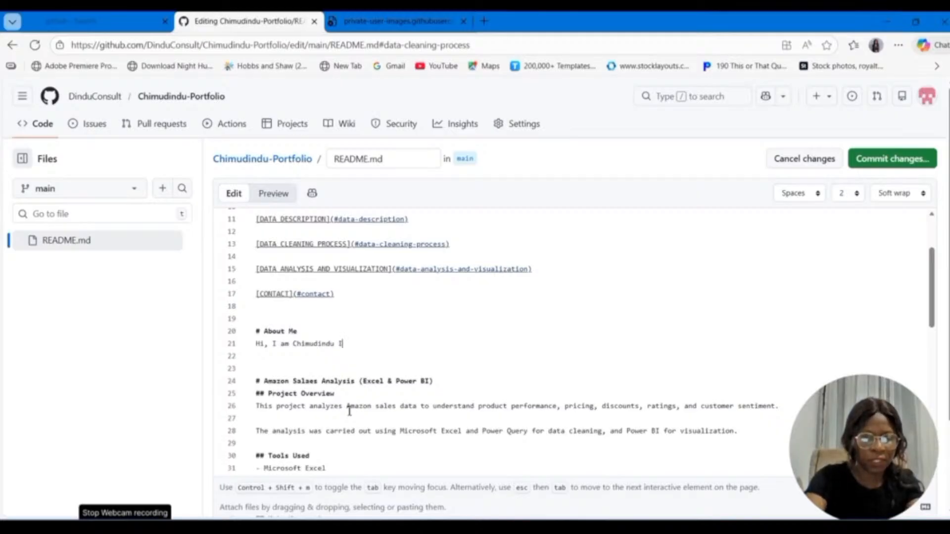
{"action": "type", "text": "feanyi"}
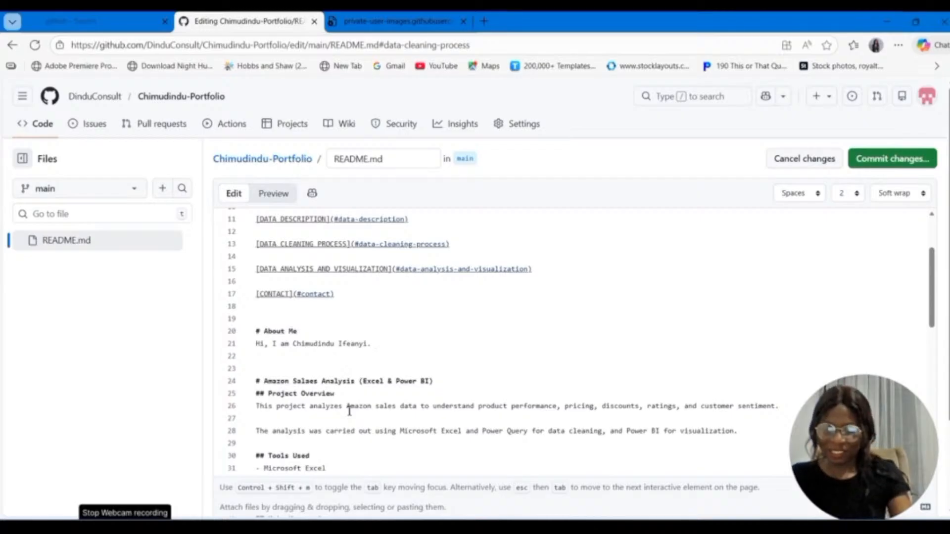
{"action": "type", "text": ". I tur"}
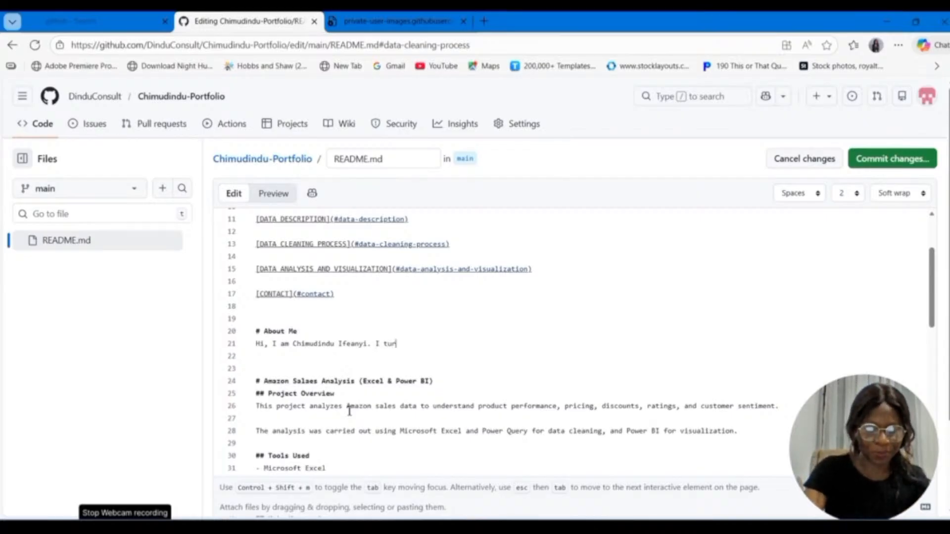
{"action": "type", "text": "n M"}
Step: Continue the About Me introduction after the author's name with "I turn messy data into actionable insights"
{"action": "key", "text": "BackSpace"}
{"action": "type", "text": "me"}
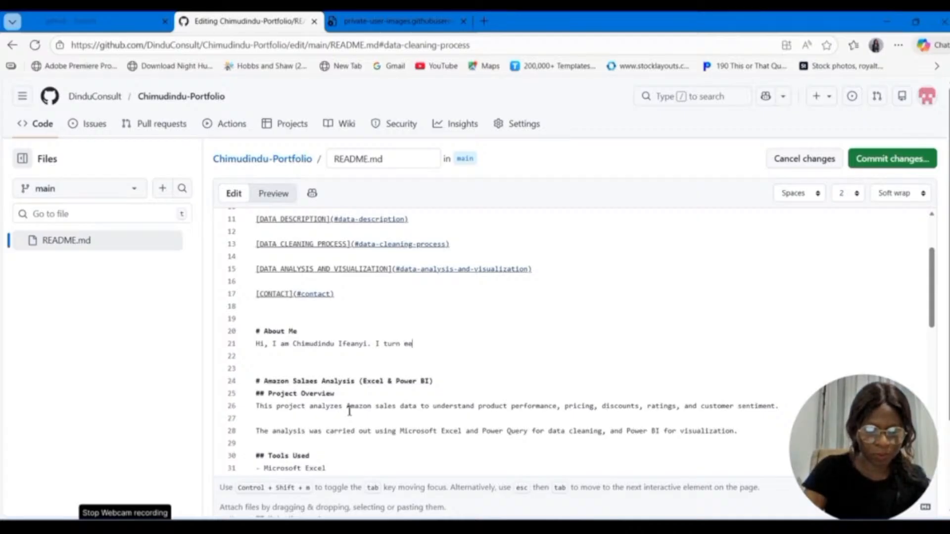
{"action": "type", "text": "ssy data "}
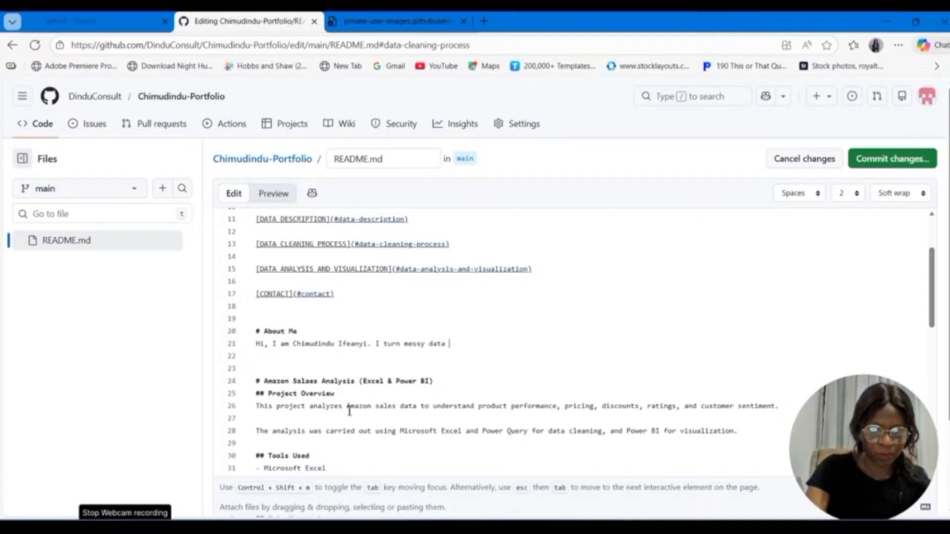
{"action": "type", "text": "into "}
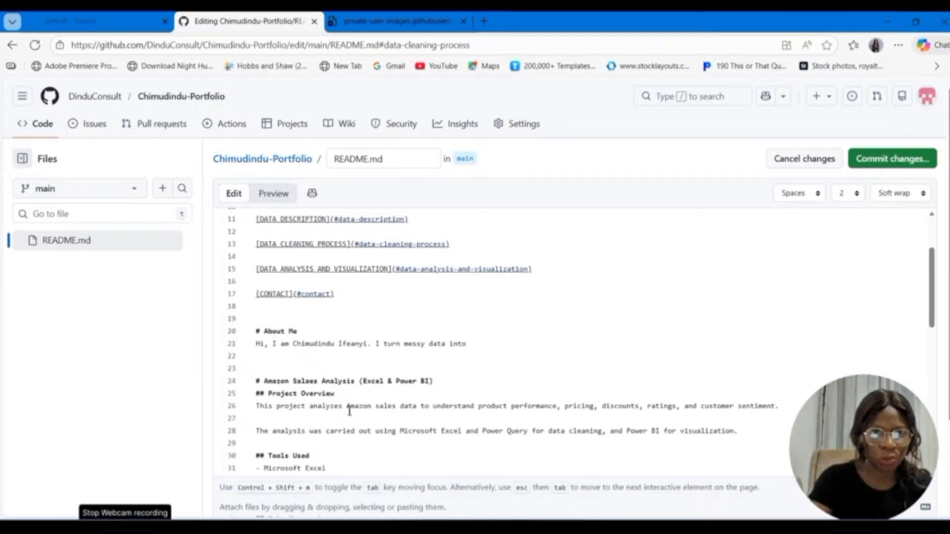
{"action": "type", "text": "actio"}
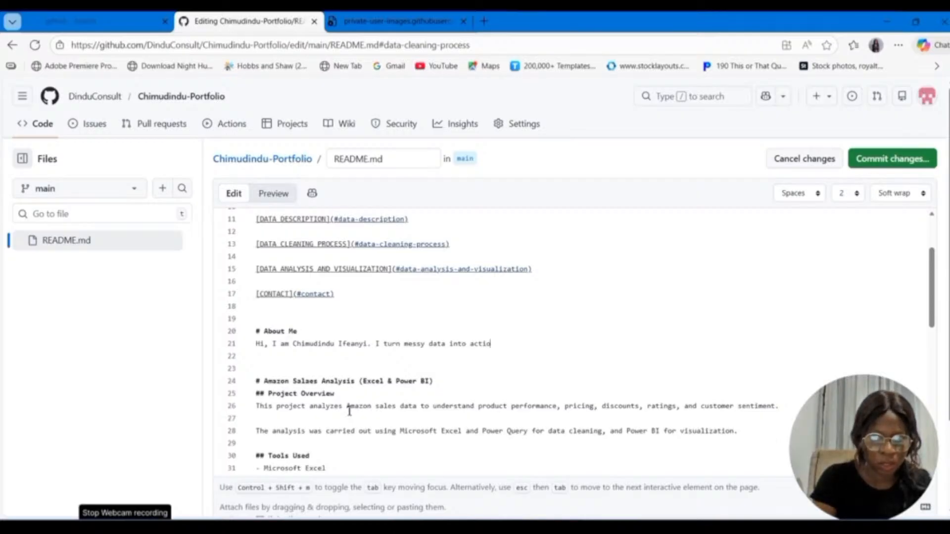
{"action": "type", "text": "nab"}
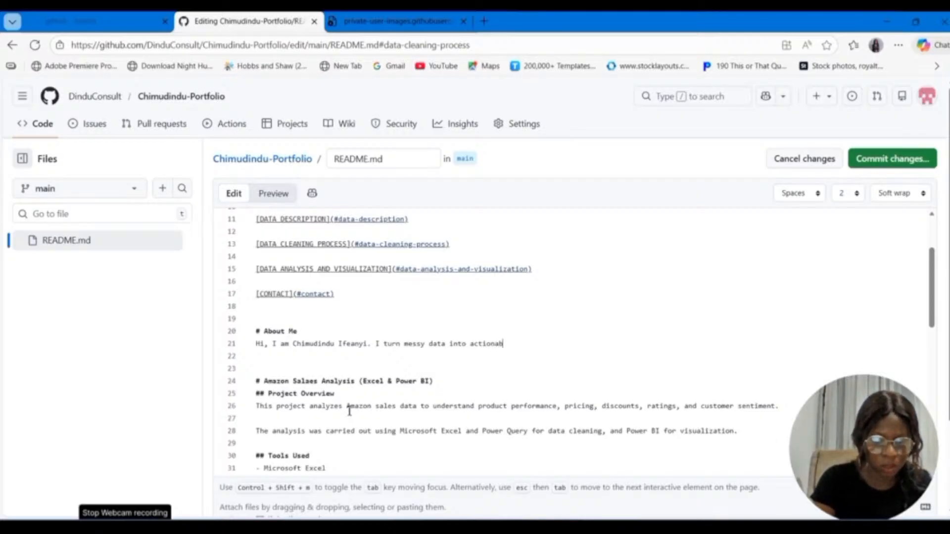
{"action": "type", "text": "le insights"}
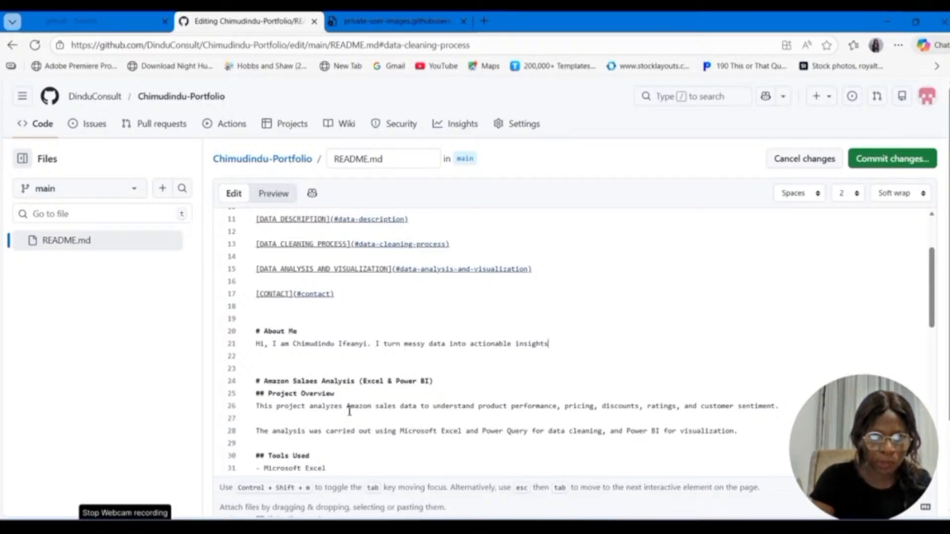
Step: Finish the first About Me line with "using excel, Power Query, and Power BI."
{"action": "type", "text": "us"}
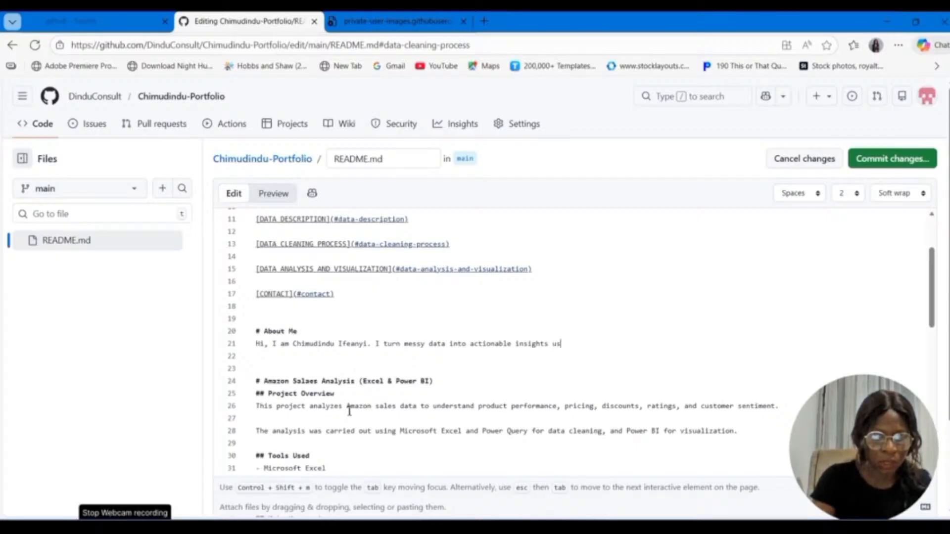
{"action": "type", "text": "ing"}
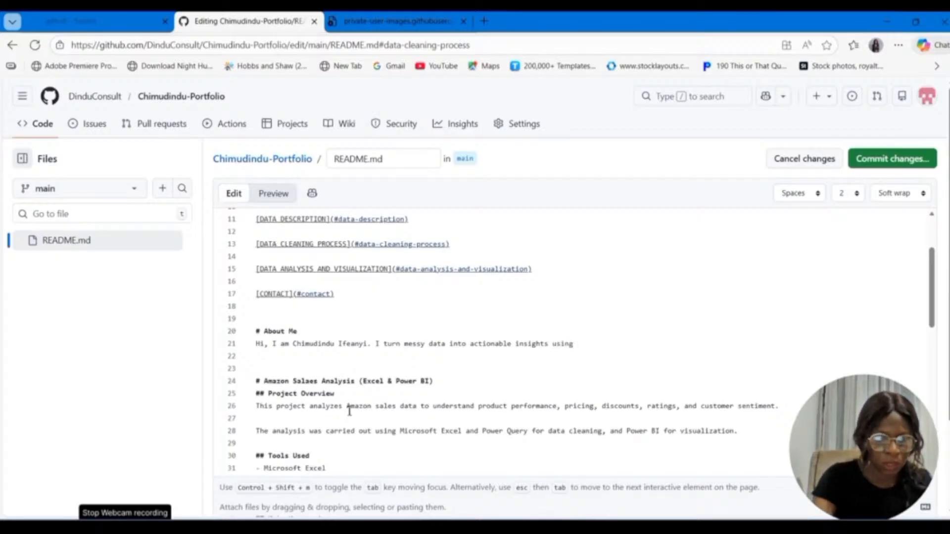
{"action": "type", "text": " excel,"}
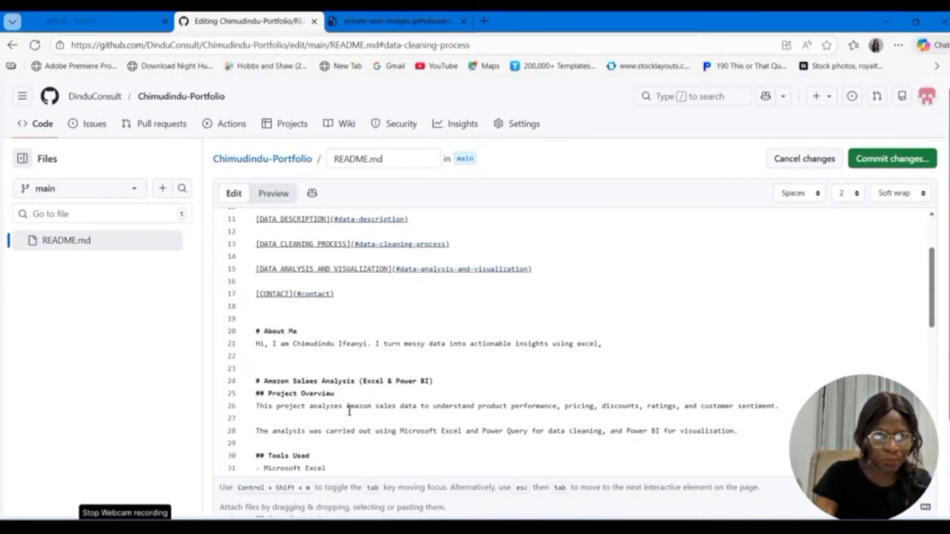
{"action": "type", "text": " Powe"}
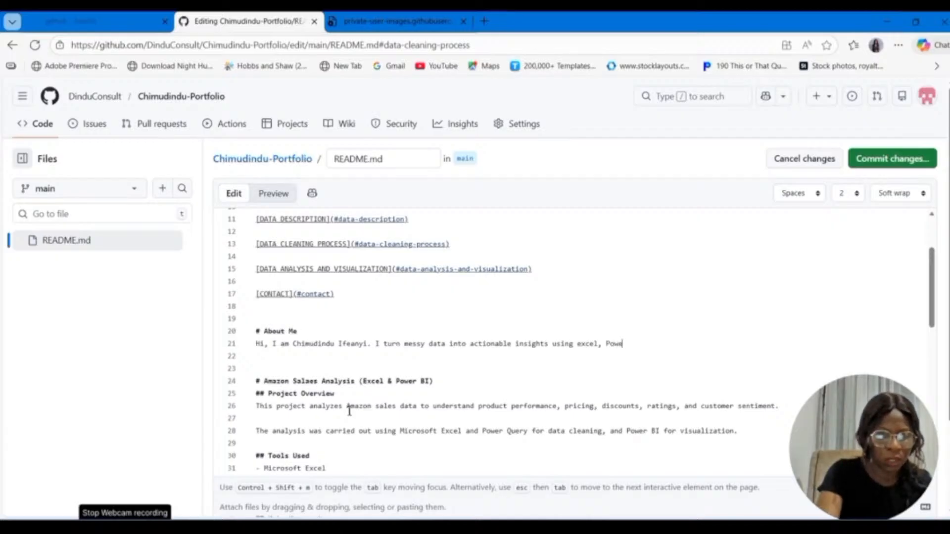
{"action": "type", "text": "r Query"}
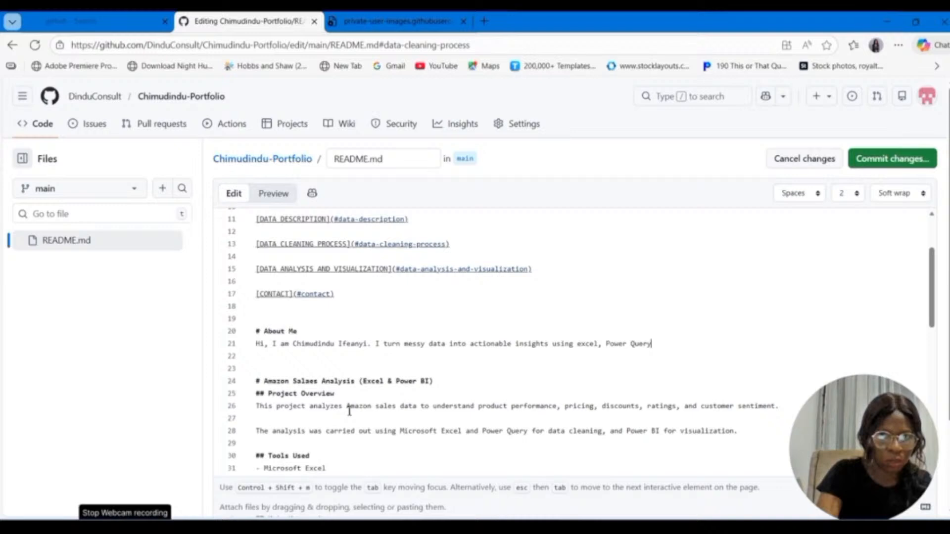
{"action": "type", "text": ", and o"}
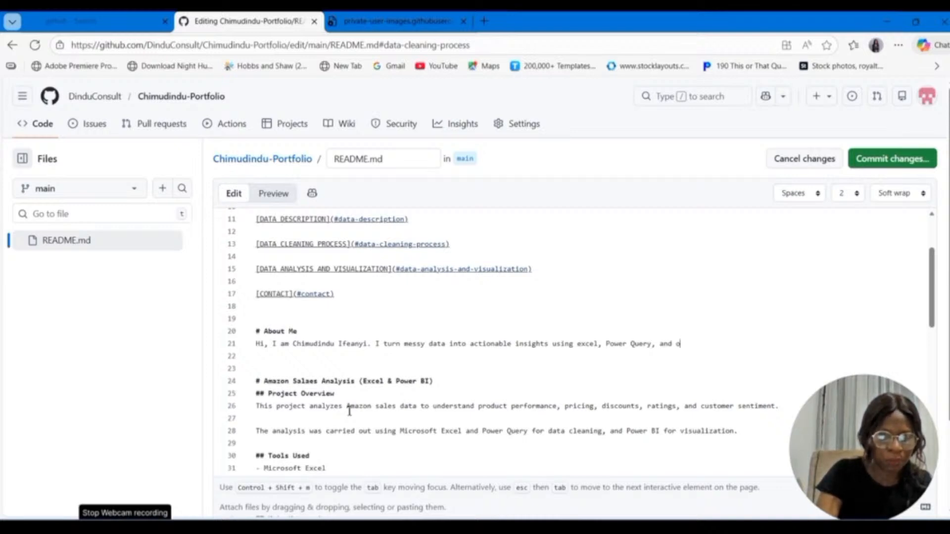
{"action": "key", "text": "BackSpace"}
{"action": "type", "text": "Power "}
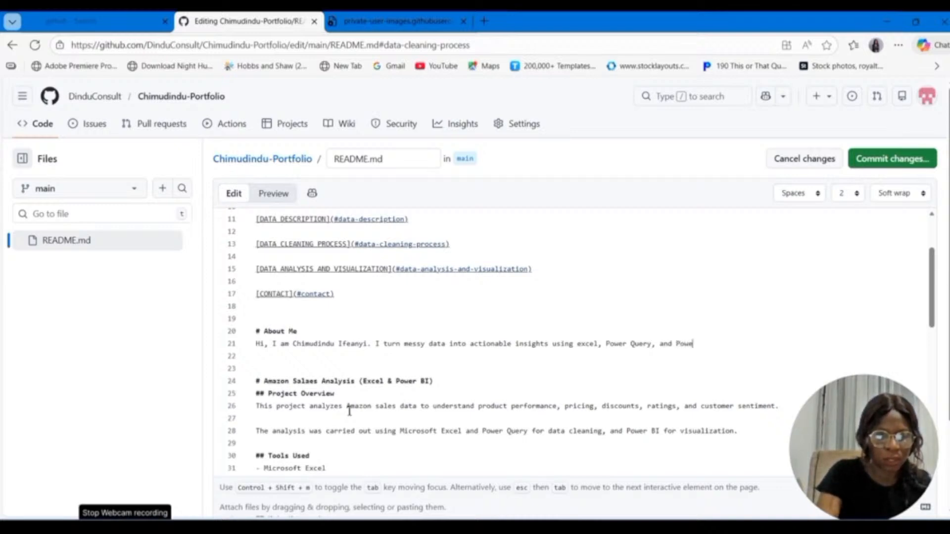
{"action": "type", "text": "BI"}
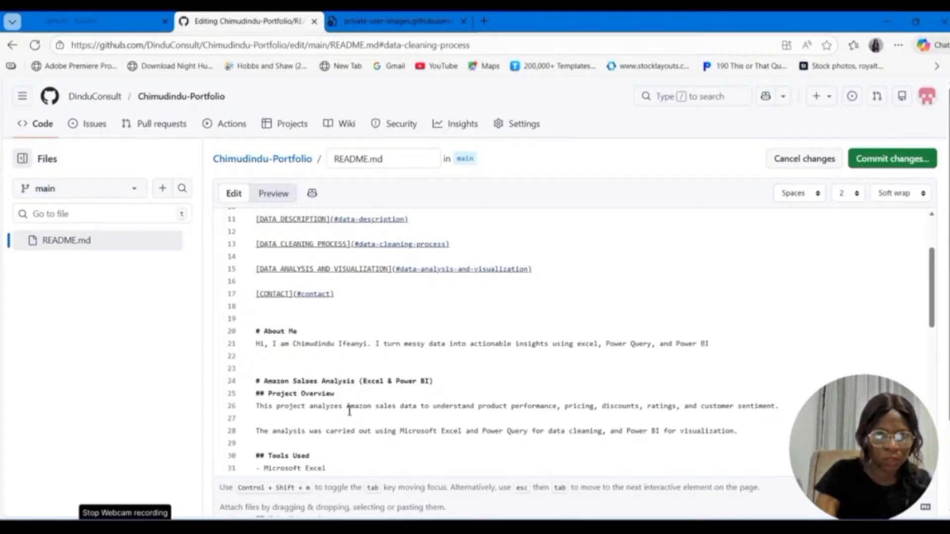
{"action": "type", "text": "."}
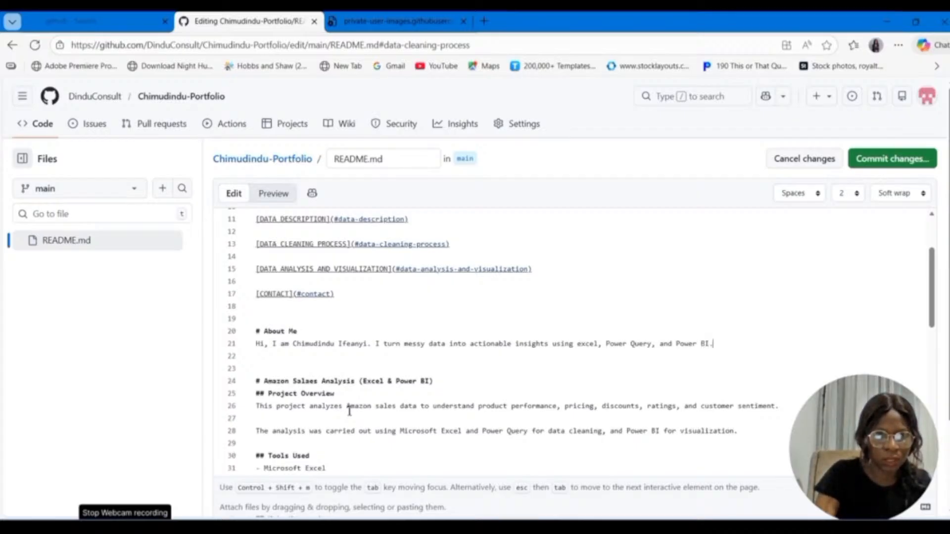
Step: Start a new line below the introduction reading "I specialize in cleaning, analyzing, and visualizing data"
{"action": "key", "text": "Return"}
{"action": "type", "text": "I s"}
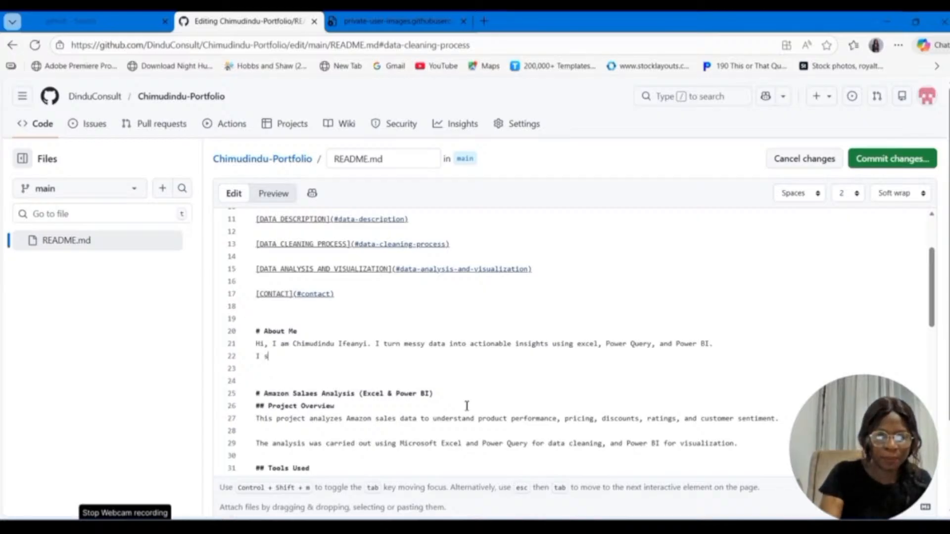
{"action": "type", "text": "pecialize"}
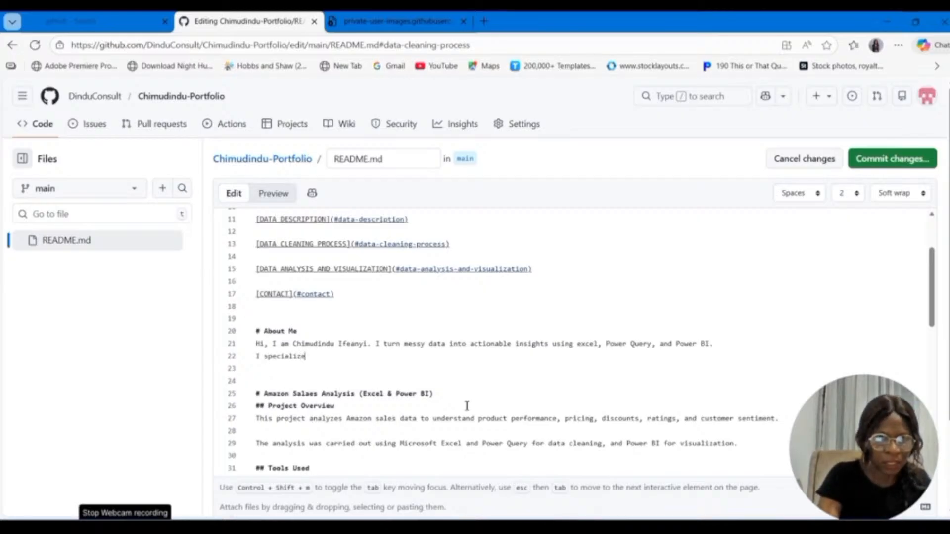
{"action": "type", "text": " in c"}
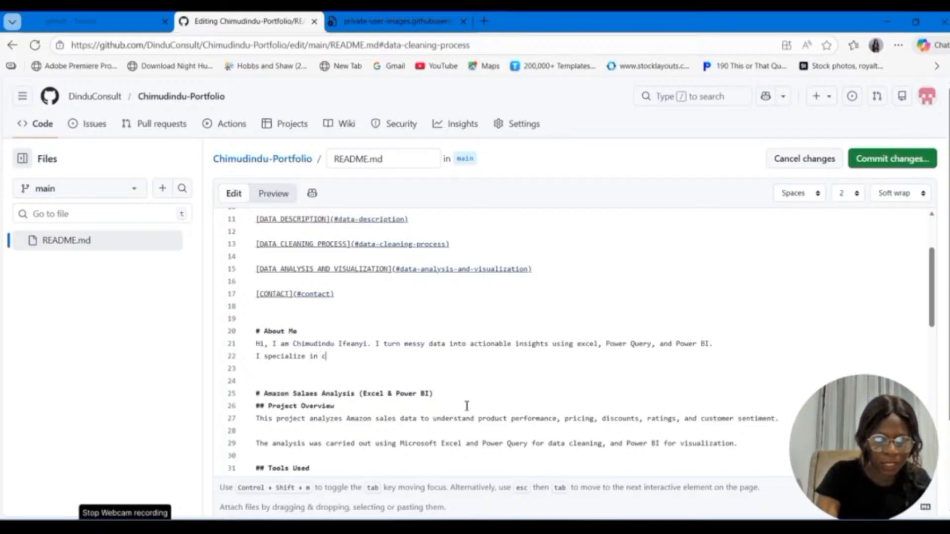
{"action": "type", "text": "leaning"}
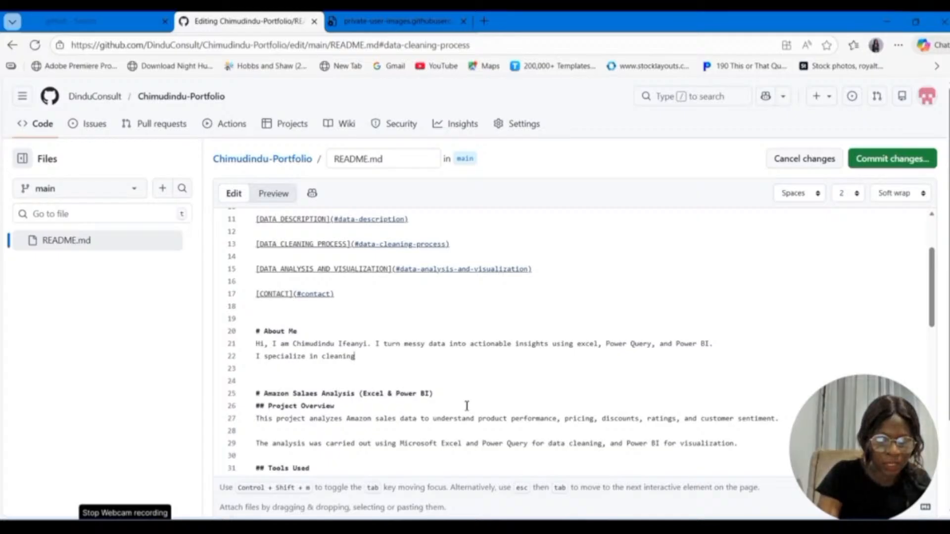
{"action": "type", "text": ", analyz"}
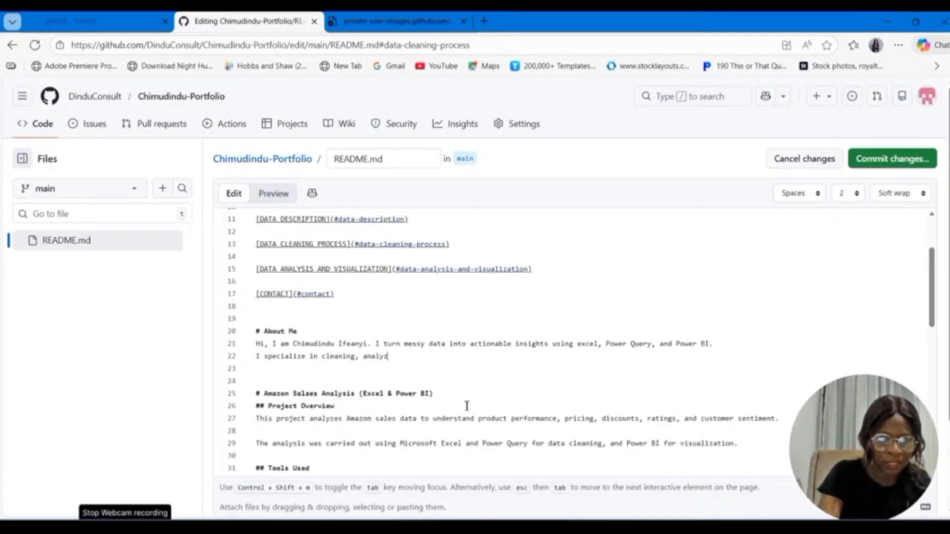
{"action": "type", "text": "ing"}
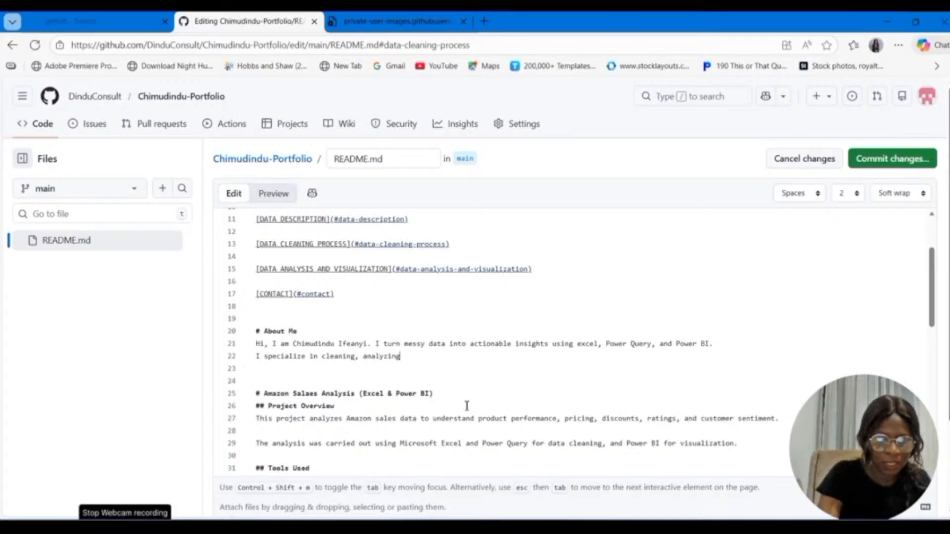
{"action": "type", "text": ", and "}
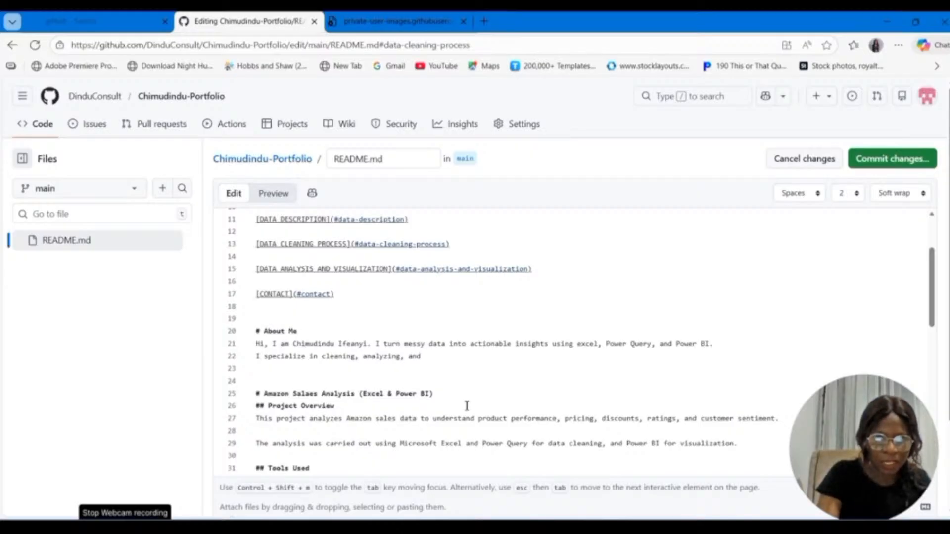
{"action": "type", "text": "visu"}
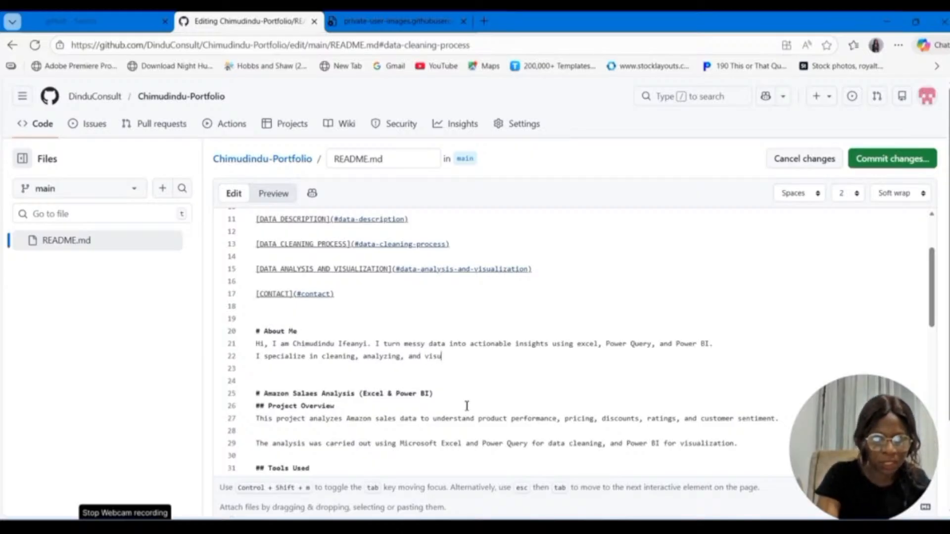
{"action": "type", "text": "alizing"}
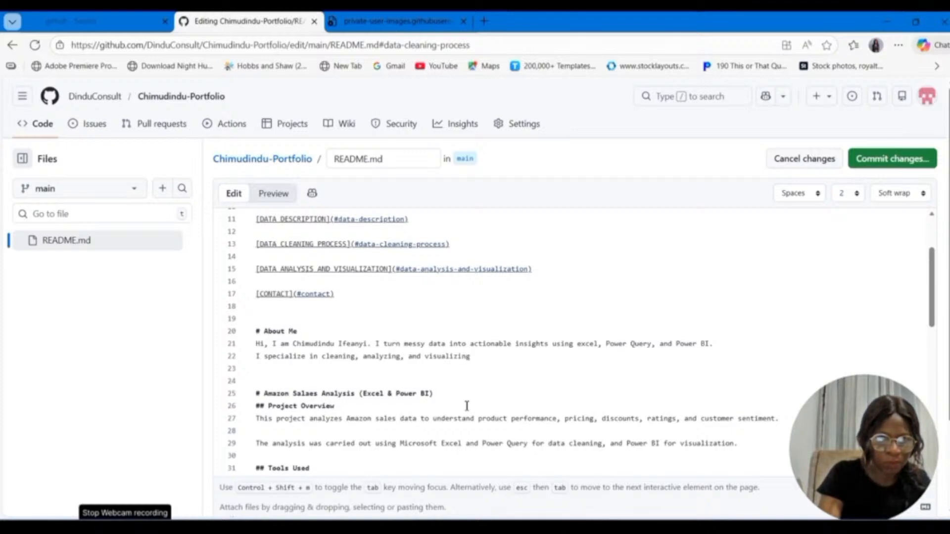
{"action": "type", "text": " data"}
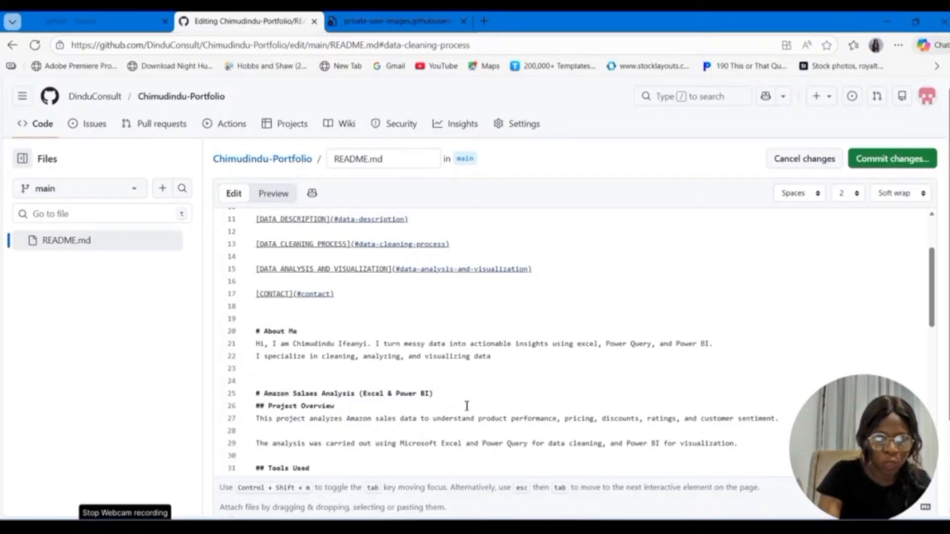
{"action": "type", "text": " to help"}
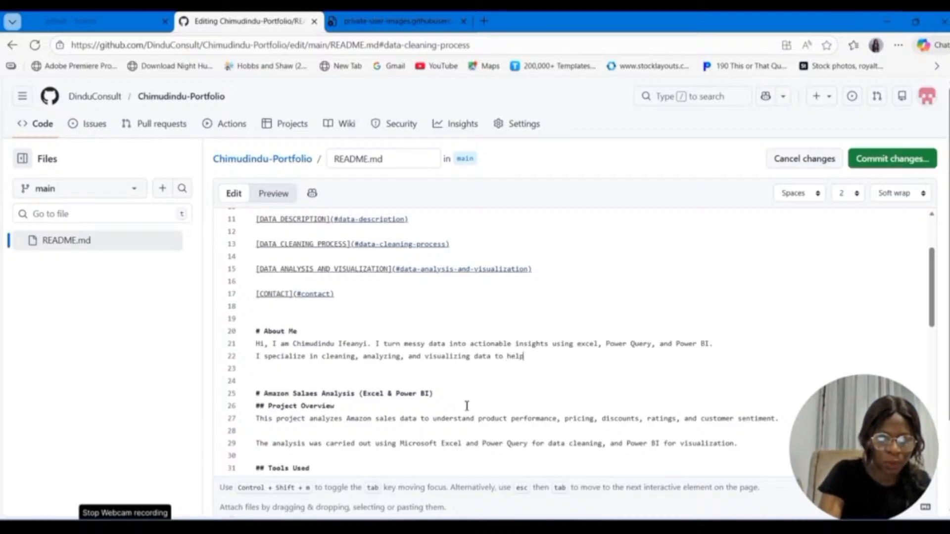
{"action": "type", "text": " b"}
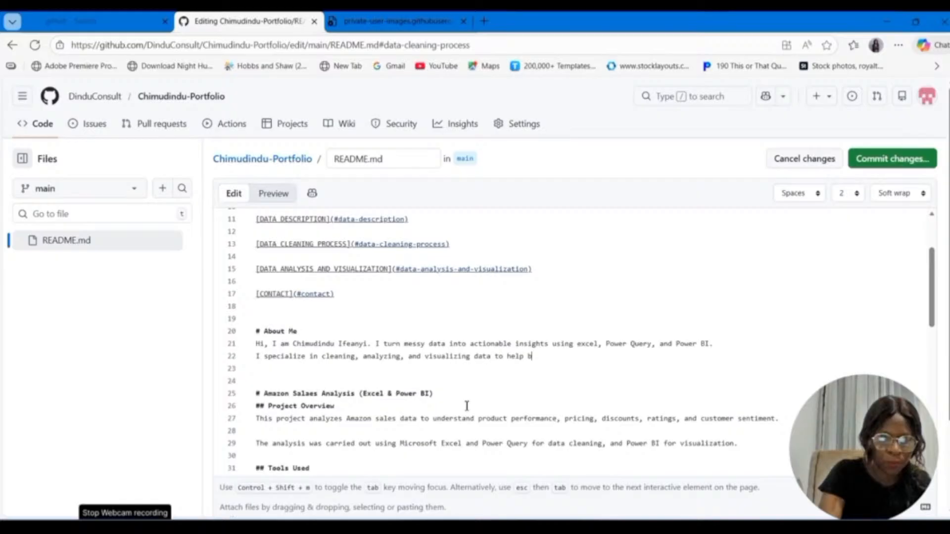
{"action": "type", "text": "usinesses"}
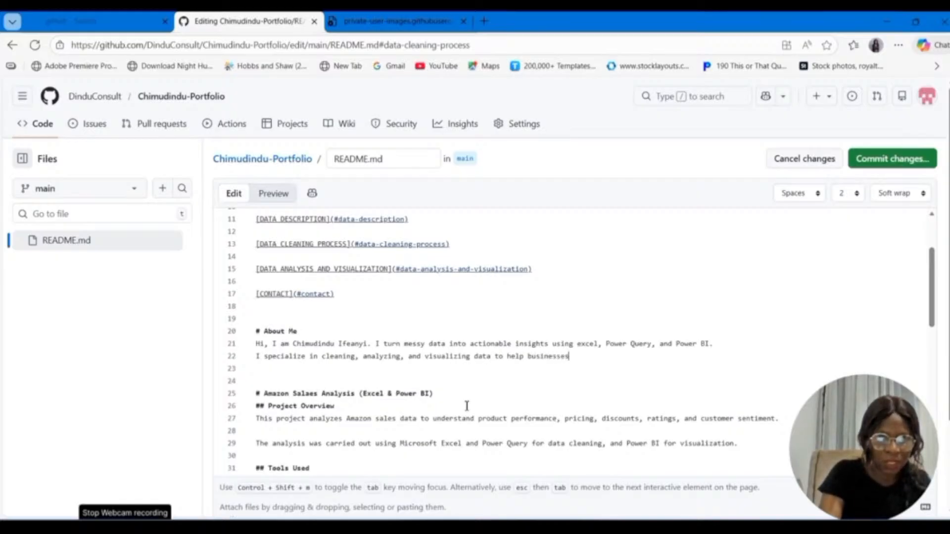
{"action": "type", "text": " make "}
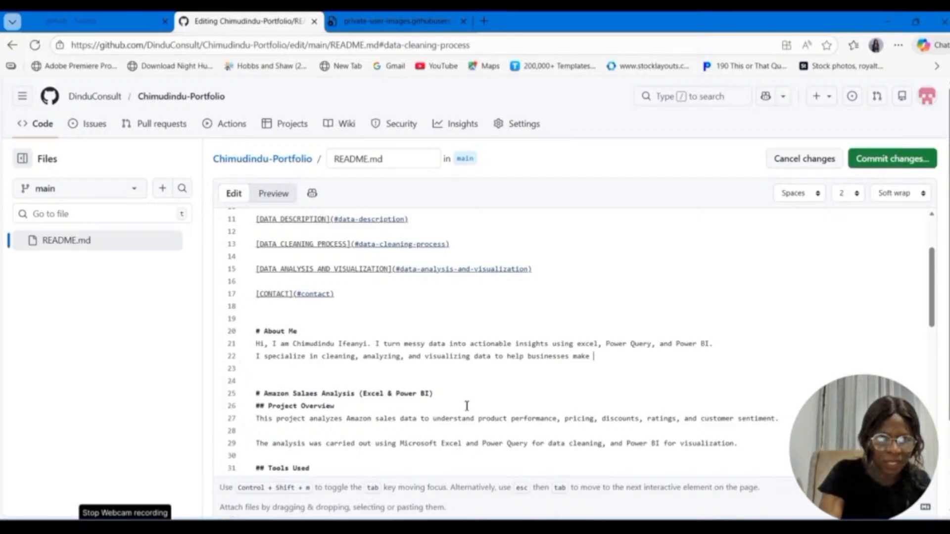
{"action": "type", "text": "data-driv"}
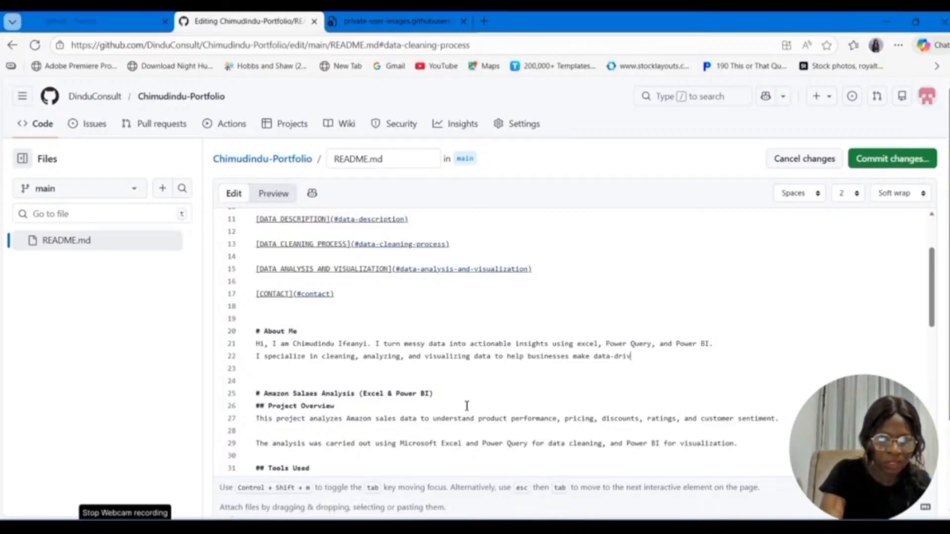
{"action": "type", "text": "en deci"}
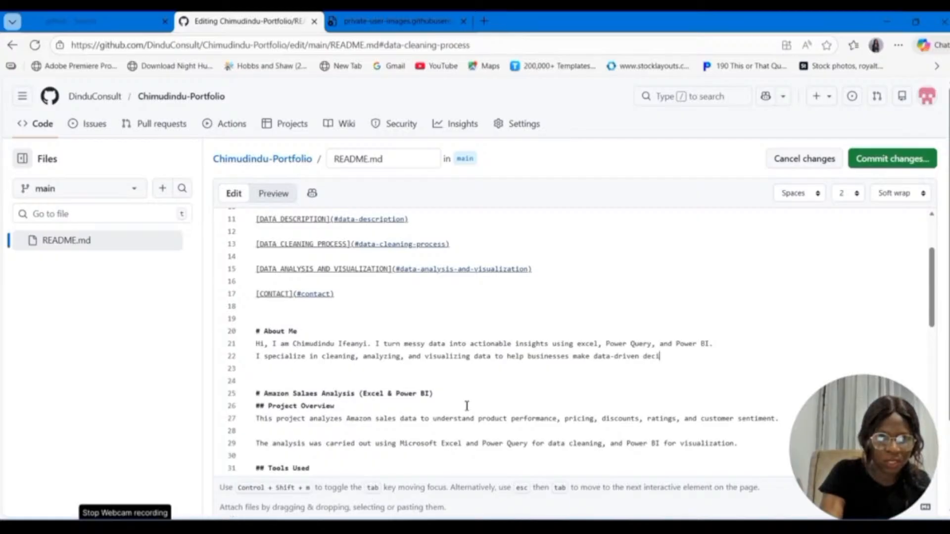
{"action": "type", "text": "sions."}
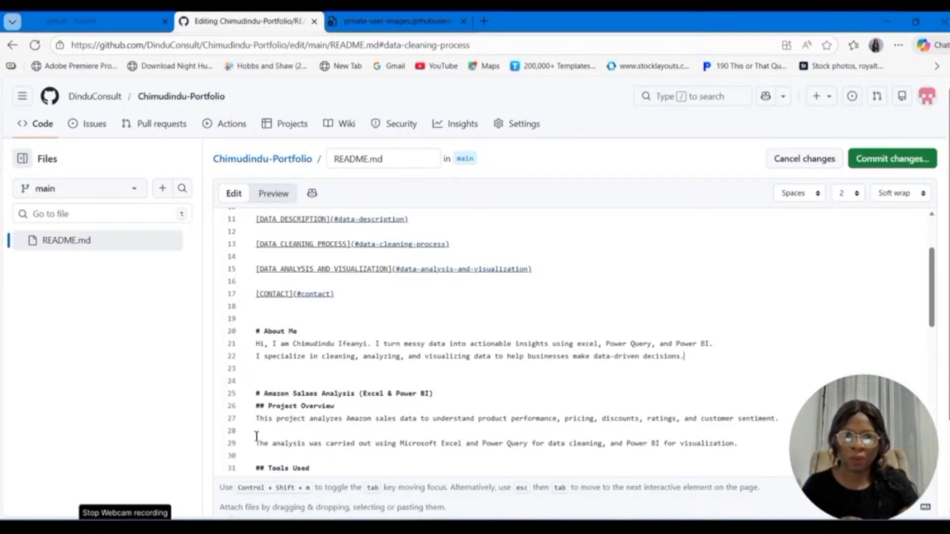
Step: Remove the full stop after the author's name and separate the greeting from "I turn messy data" with a blank line
{"action": "left_click", "coordinate": [371, 345]}
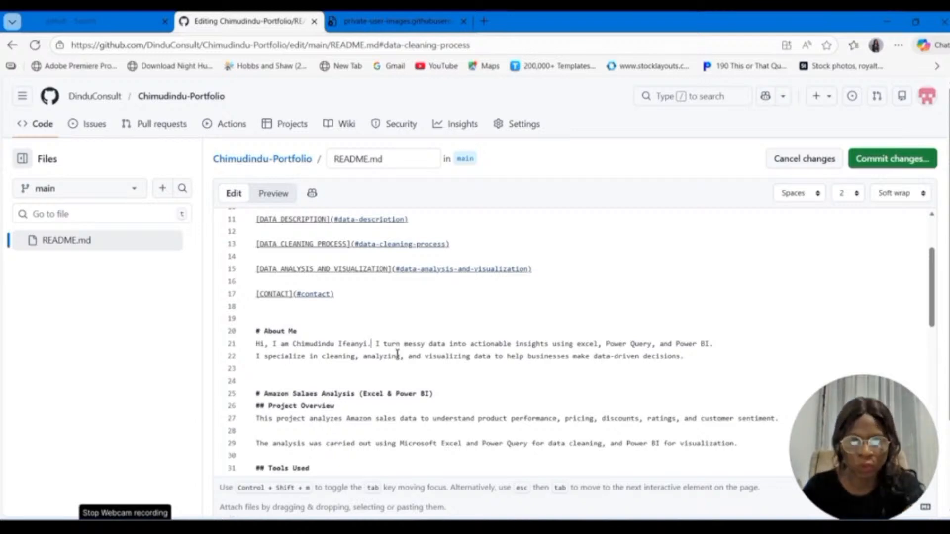
{"action": "key", "text": "BackSpace"}
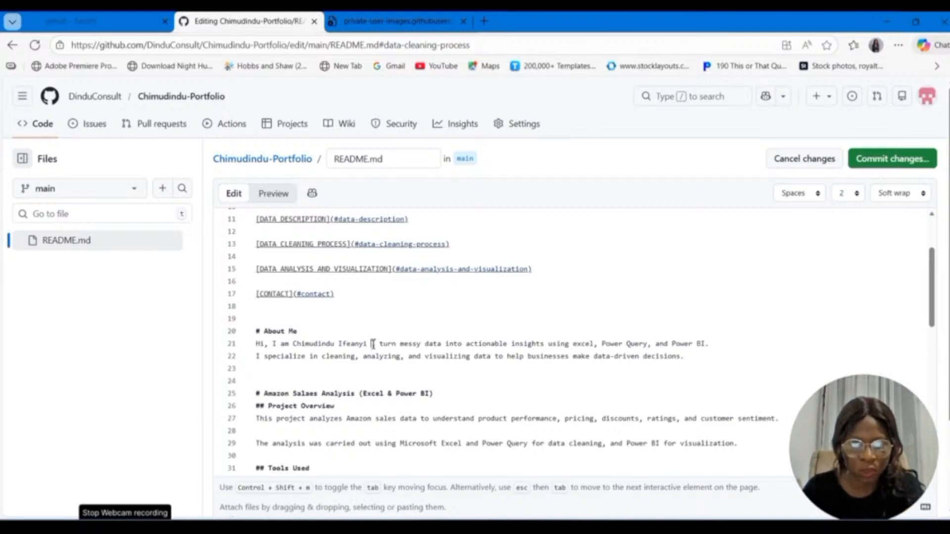
{"action": "key", "text": "Return"}
{"action": "key", "text": "Return"}
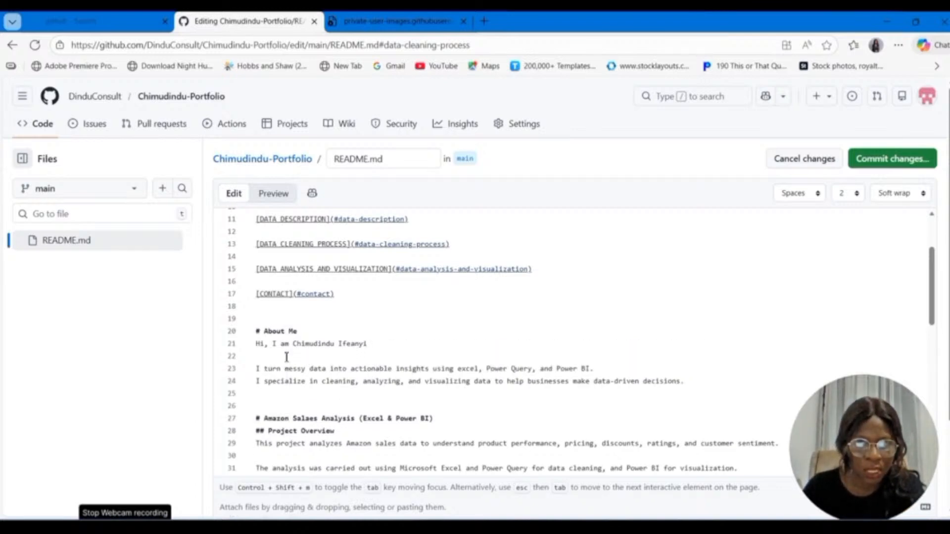
Step: Start a bold tagline reading "**Data Analyst" on the blank line below the About Me greeting, with no space after the asterisks
{"action": "left_click", "coordinate": [286, 357]}
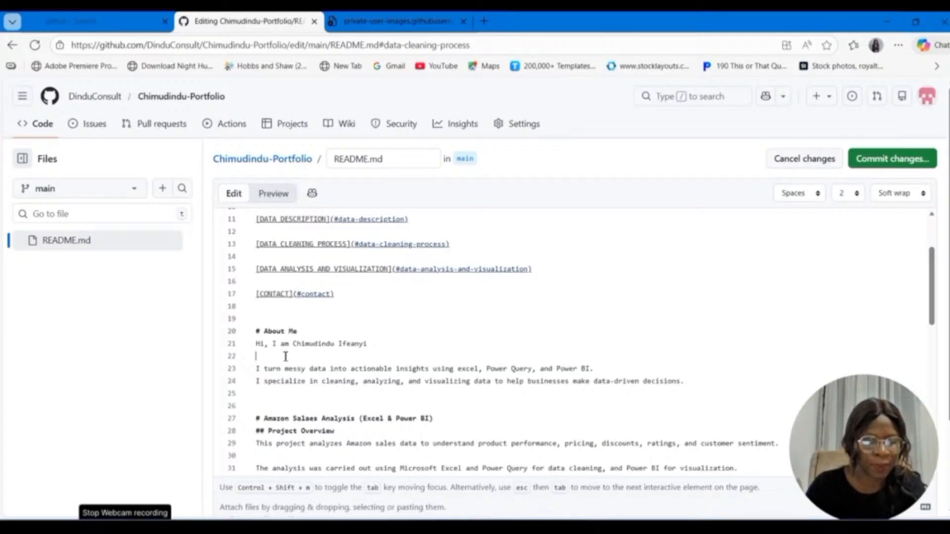
{"action": "type", "text": "** Da"}
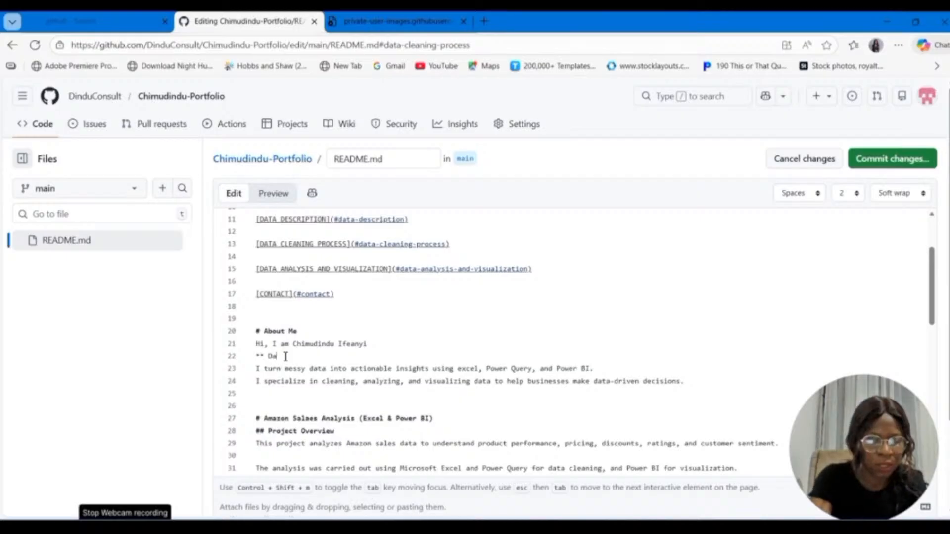
{"action": "type", "text": "ta Anal"}
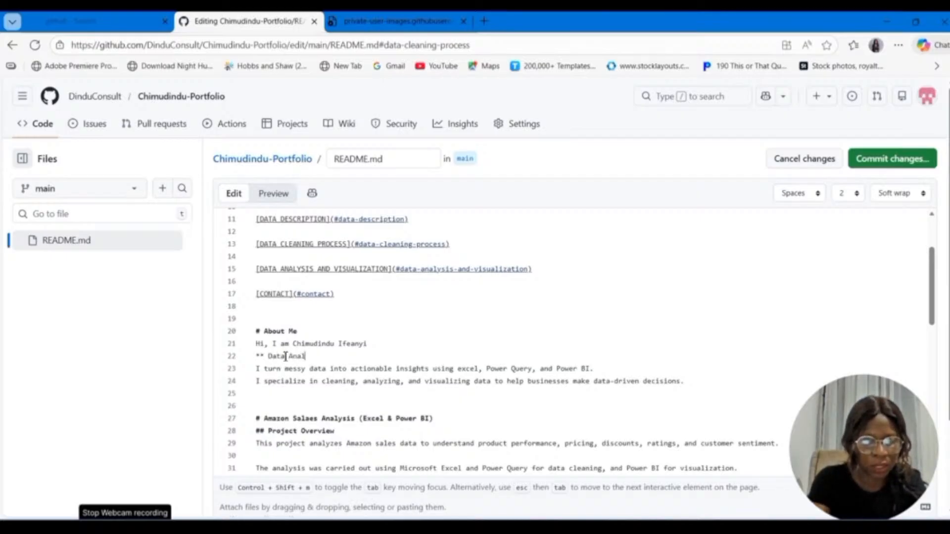
{"action": "type", "text": "yst"}
{"action": "left_click", "coordinate": [269, 357]}
{"action": "key", "text": "BackSpace"}
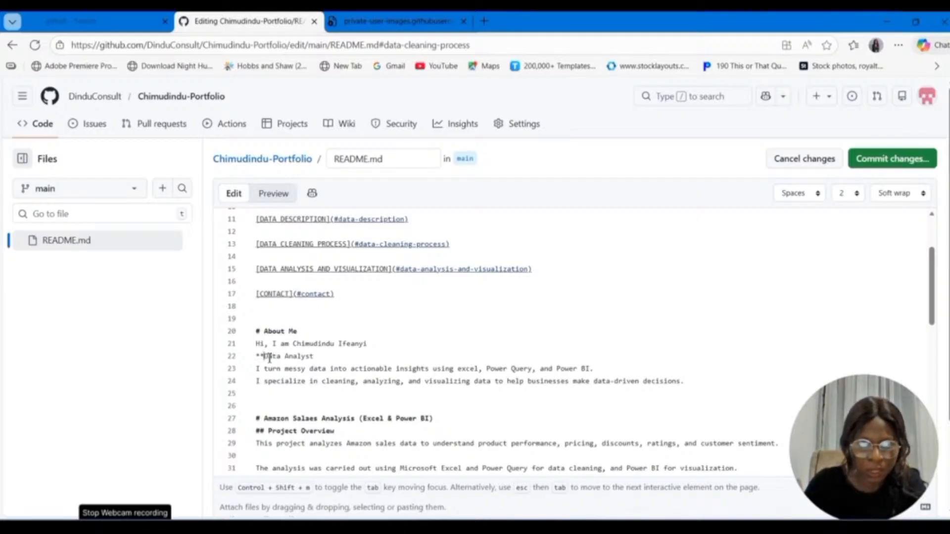
Step: Complete the tagline with "| Excel | Power Query | Power BI" and close its bold formatting with "**"
{"action": "left_click", "coordinate": [326, 356]}
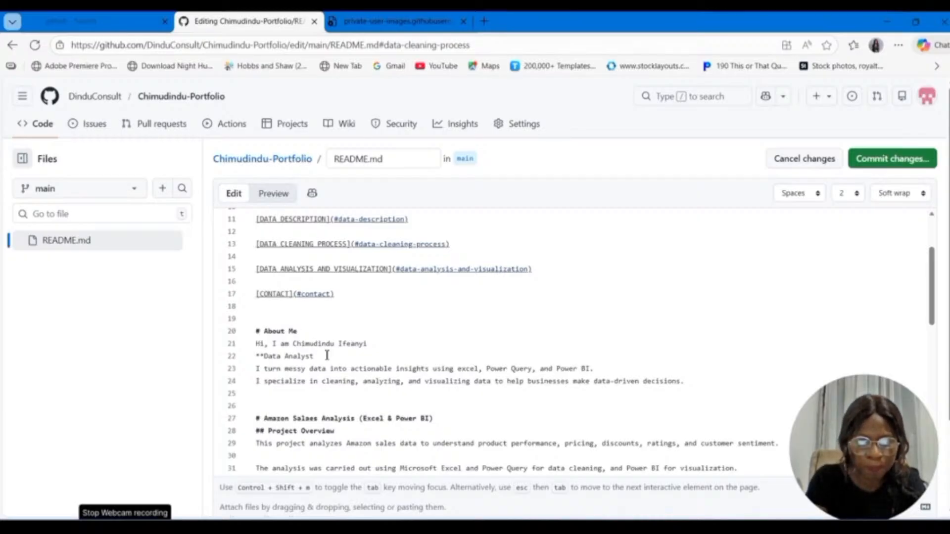
{"action": "left_click", "coordinate": [327, 355]}
{"action": "type", "text": "|"}
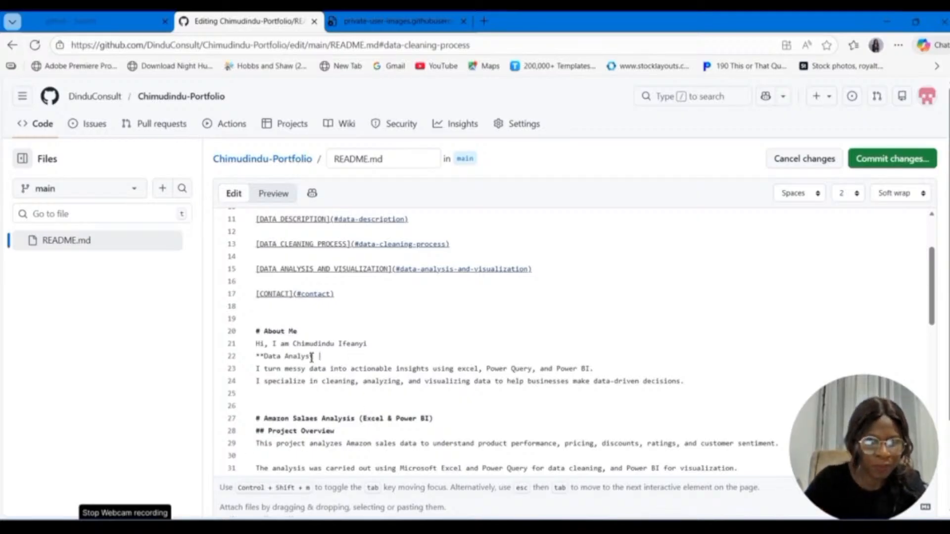
{"action": "type", "text": " Exce"}
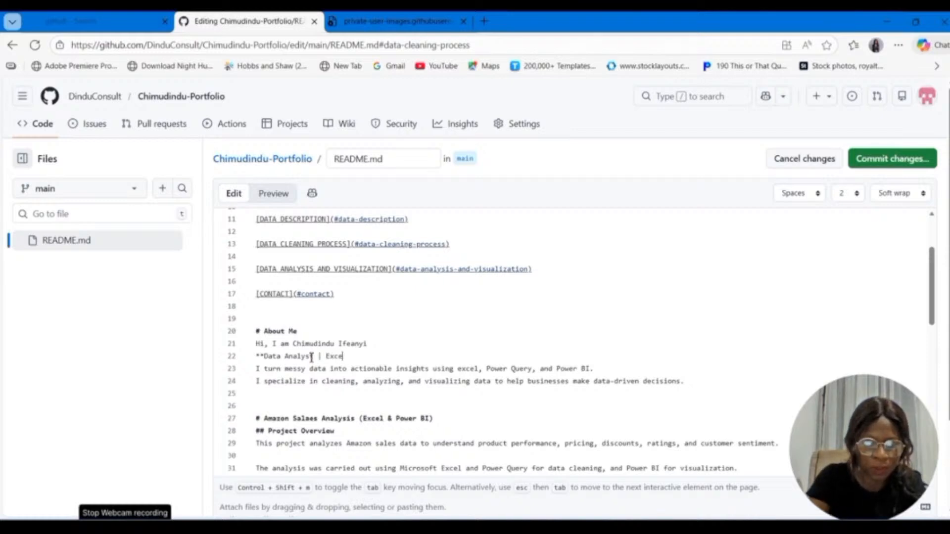
{"action": "type", "text": "l | P"}
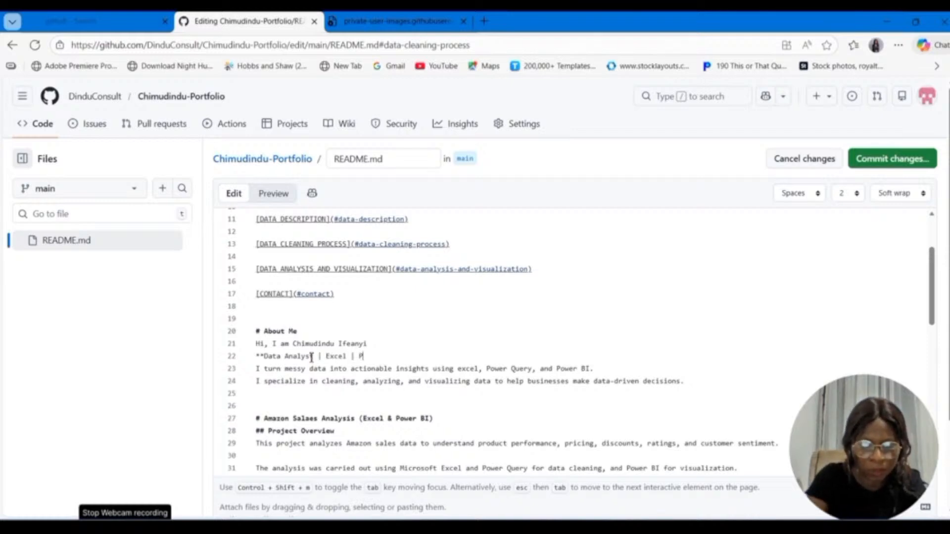
{"action": "type", "text": "ower Query"}
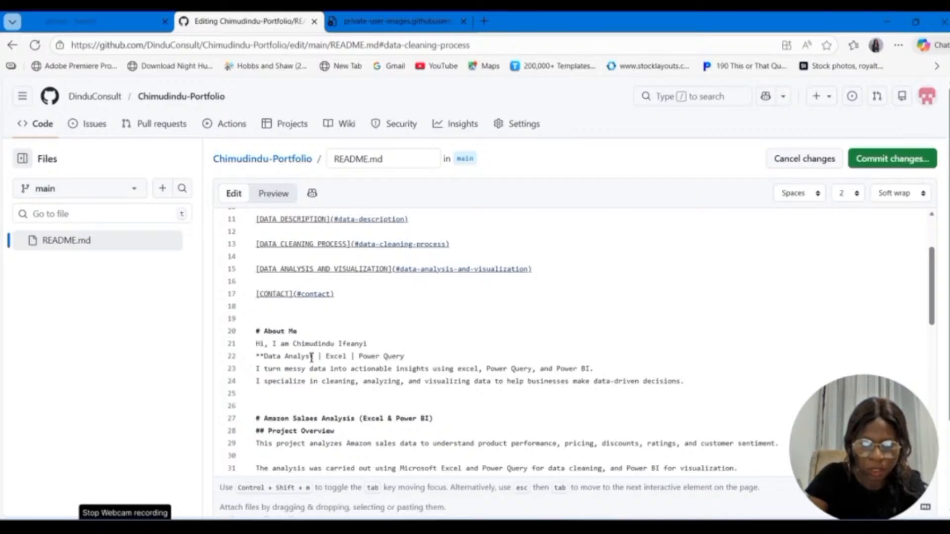
{"action": "type", "text": " |"}
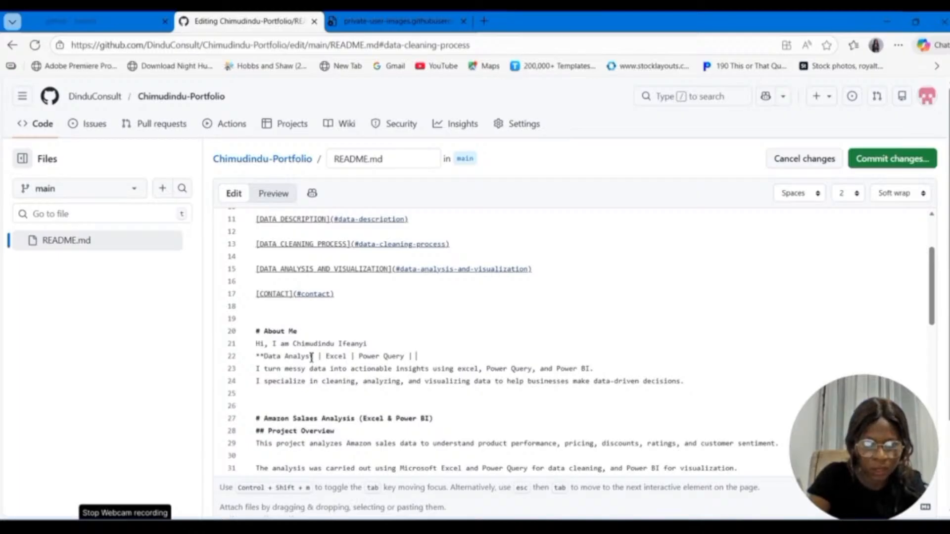
{"action": "type", "text": " Power "}
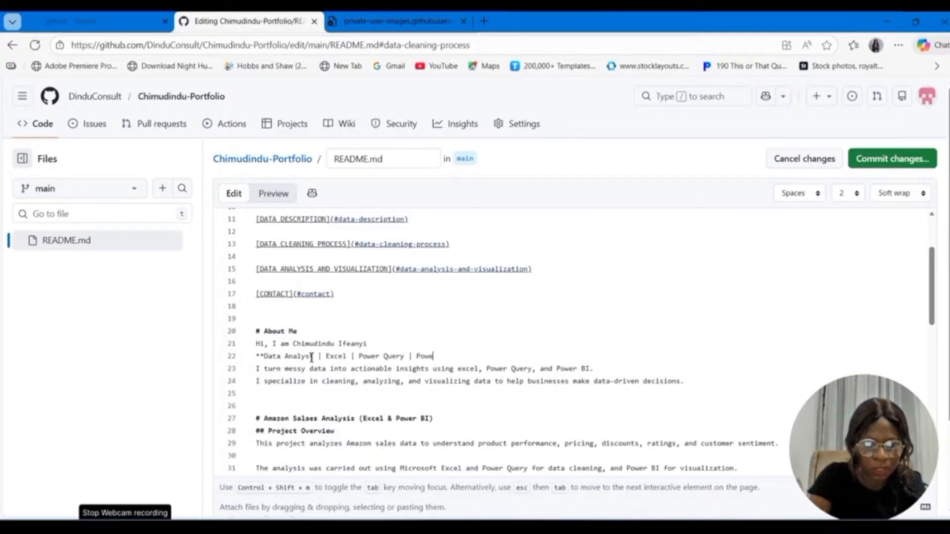
{"action": "type", "text": "BI"}
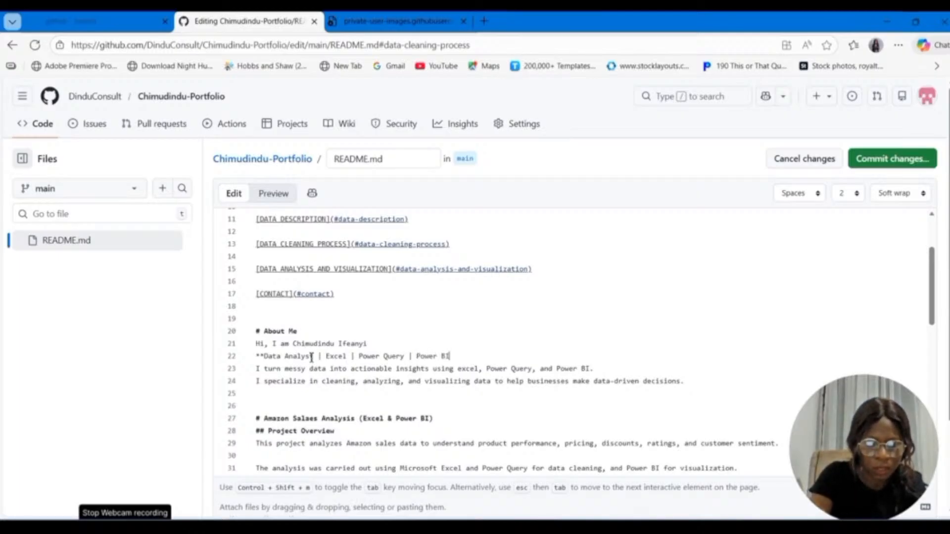
{"action": "type", "text": "**"}
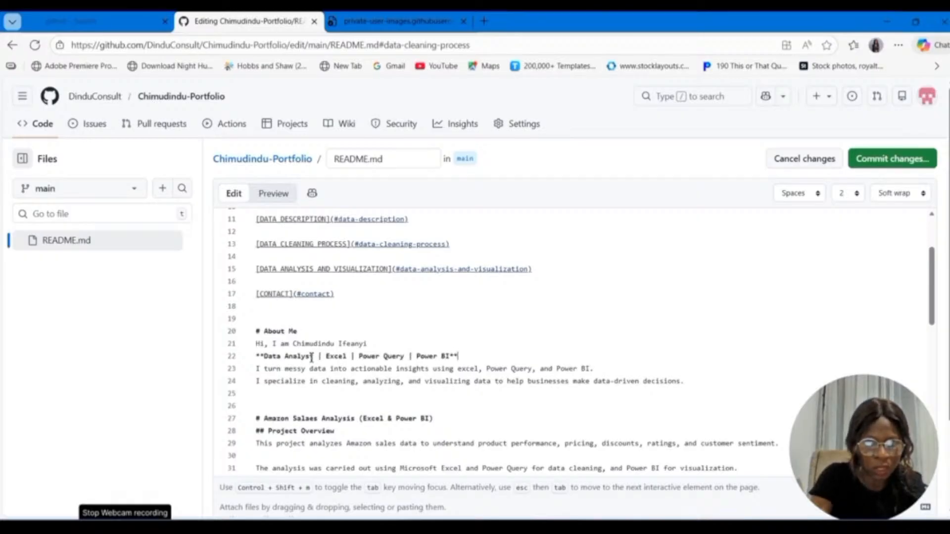
Step: Commit the README changes directly to the main branch and check how the About Me section renders
{"action": "left_click", "coordinate": [898, 161]}
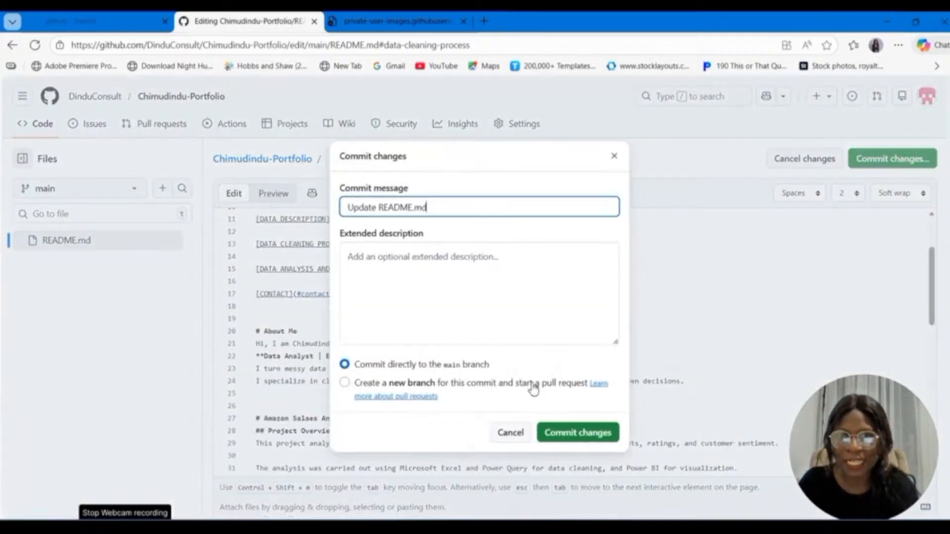
{"action": "left_click", "coordinate": [579, 436]}
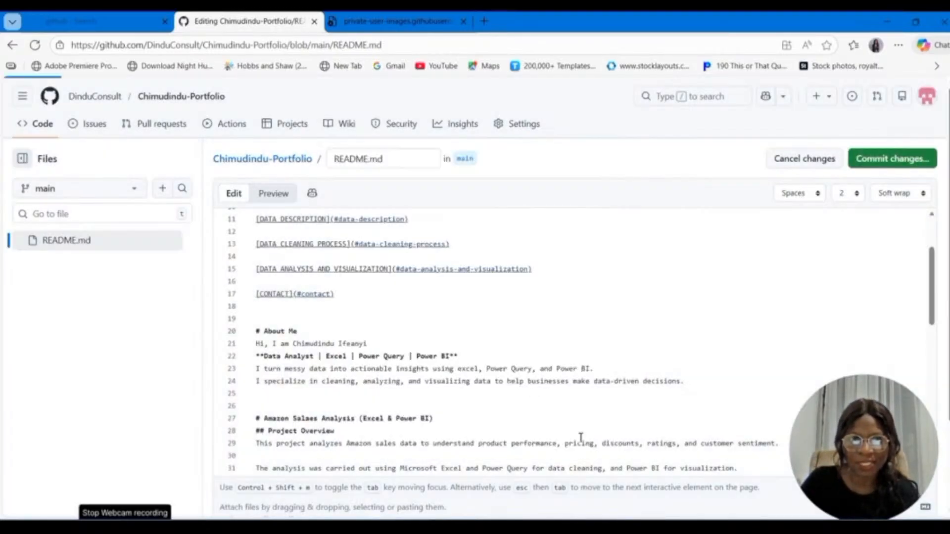
{"action": "scroll", "coordinate": [523, 457], "scroll_direction": "down", "scroll_amount": 3}
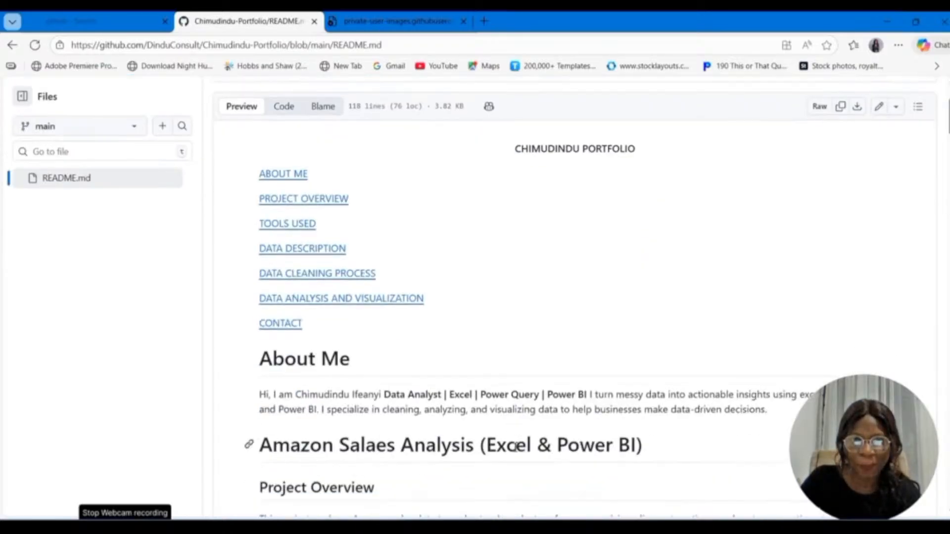
{"action": "scroll", "coordinate": [515, 446], "scroll_direction": "down", "scroll_amount": 3}
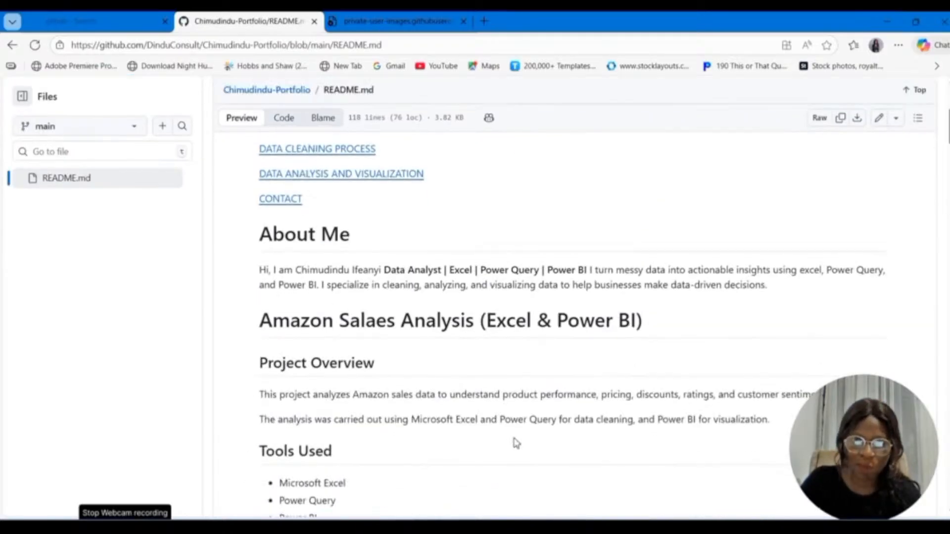
{"action": "scroll", "coordinate": [658, 307], "scroll_direction": "up", "scroll_amount": 6}
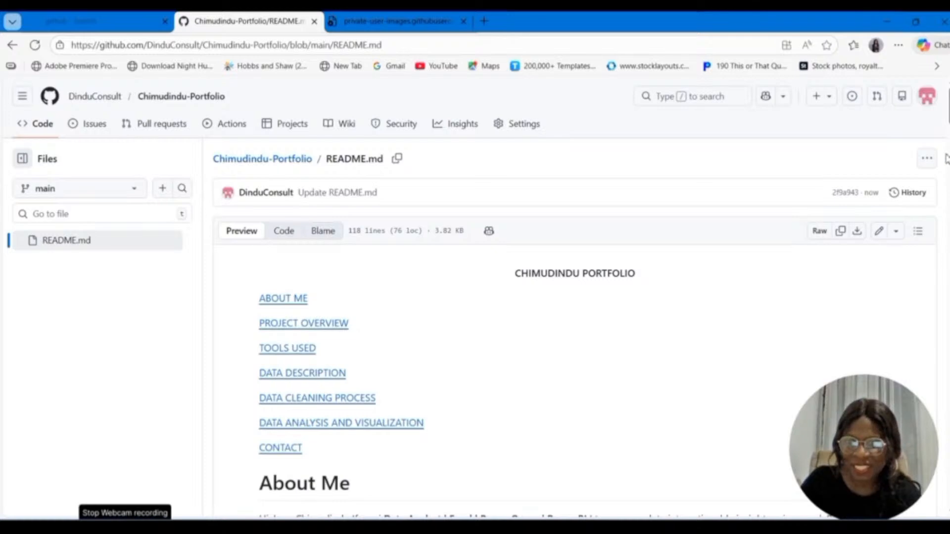
Step: Reopen the README for editing and move the greeting line with the author's name to directly below the bold tagline
{"action": "left_click", "coordinate": [885, 232]}
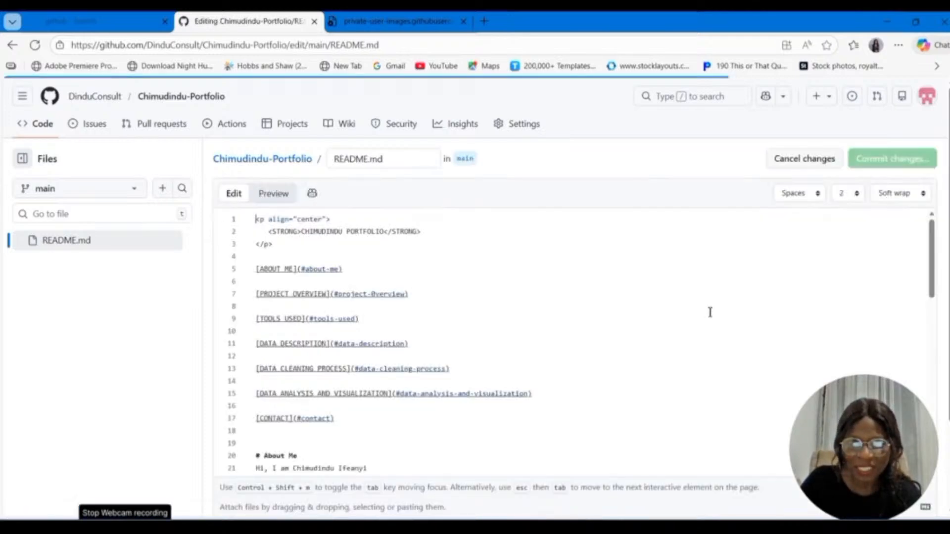
{"action": "scroll", "coordinate": [443, 324], "scroll_direction": "down", "scroll_amount": 5}
{"action": "scroll", "coordinate": [427, 336], "scroll_direction": "up", "scroll_amount": 3}
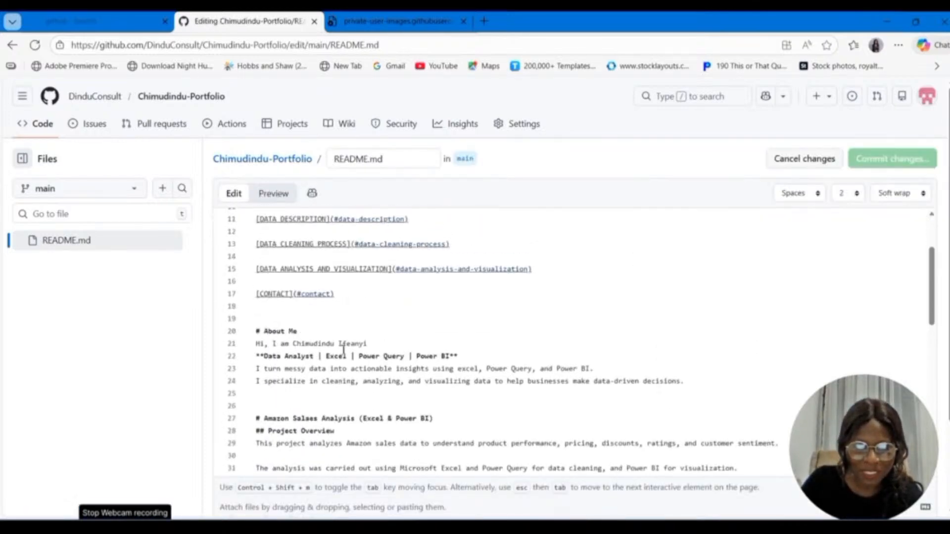
{"action": "left_click_drag", "start_coordinate": [367, 344], "coordinate": [257, 345]}
{"action": "key", "text": "ctrl+c"}
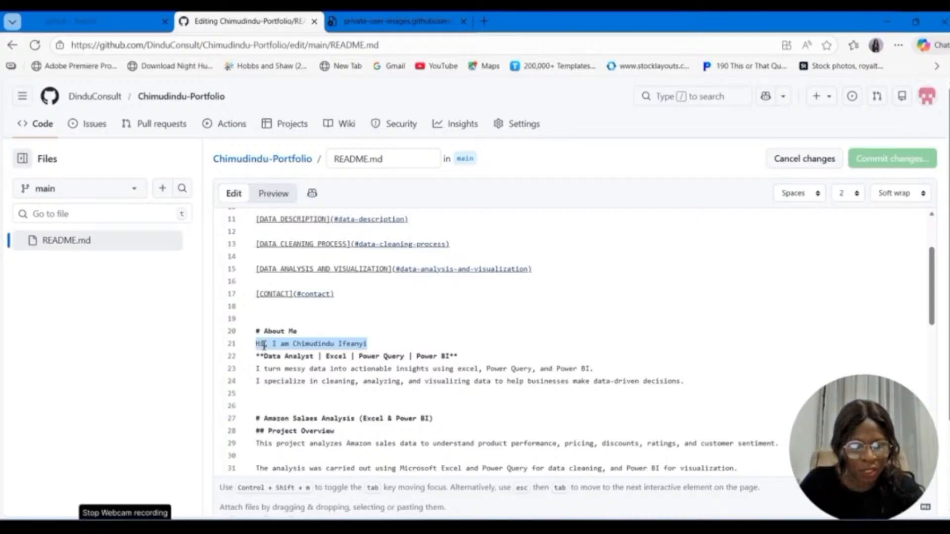
{"action": "key", "text": "BackSpace"}
{"action": "left_click", "coordinate": [475, 356]}
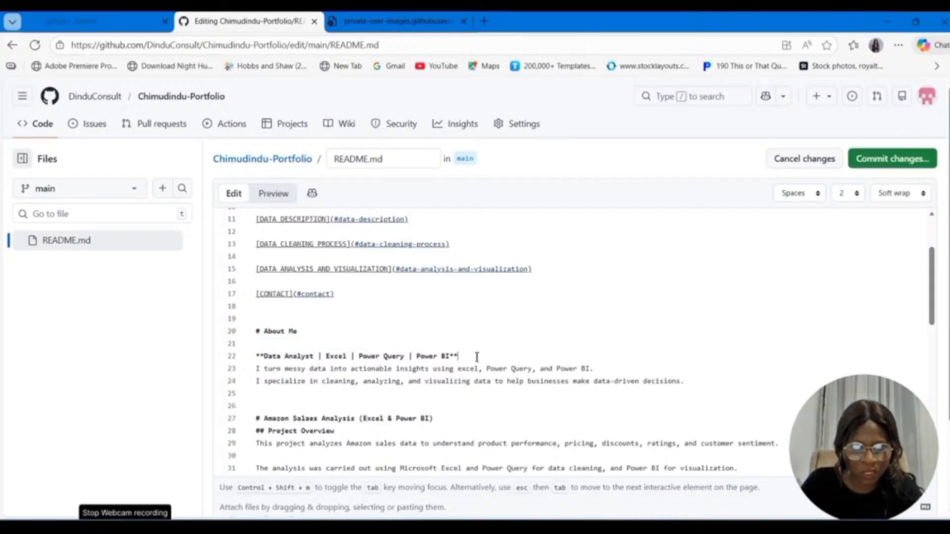
{"action": "key", "text": "Return"}
{"action": "key", "text": "ctrl+v"}
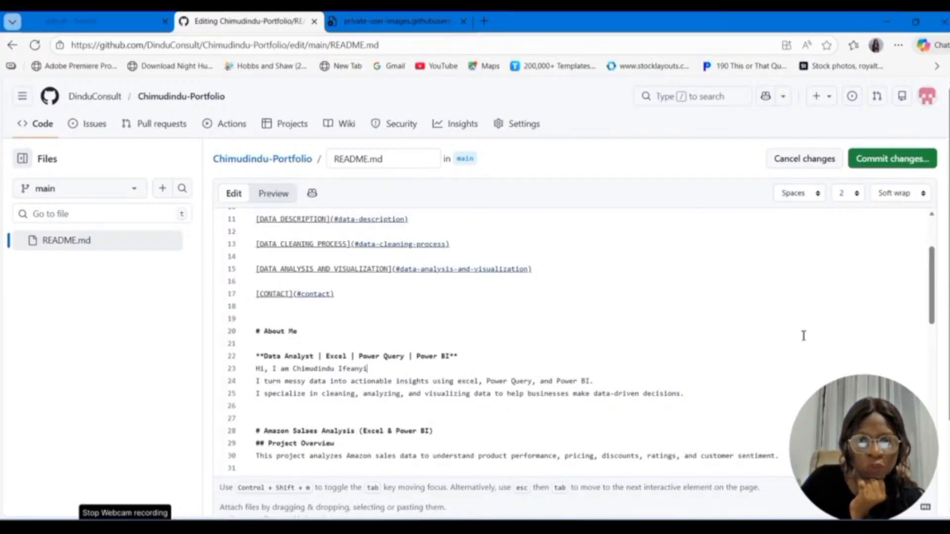
Step: Commit the reordered About Me text directly to the main branch and review the rendered README
{"action": "left_click", "coordinate": [875, 161]}
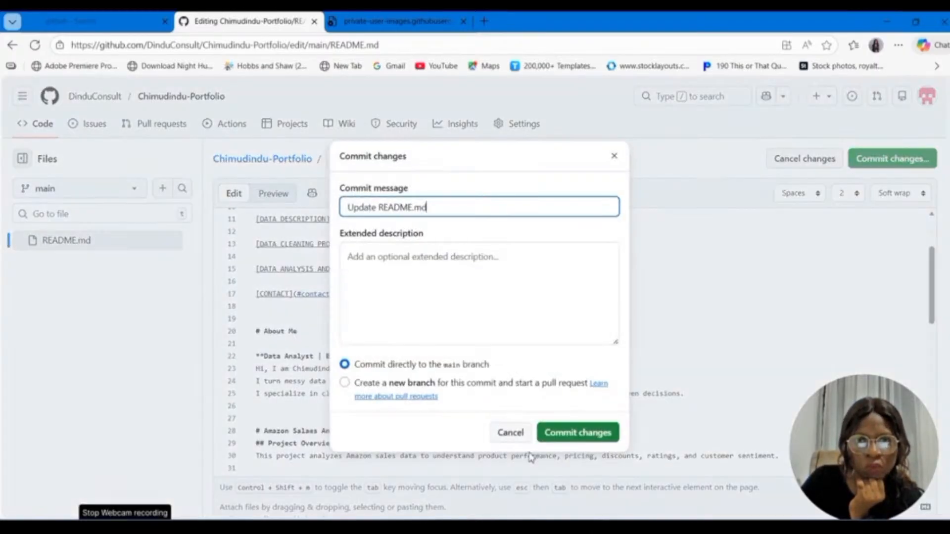
{"action": "left_click", "coordinate": [568, 435]}
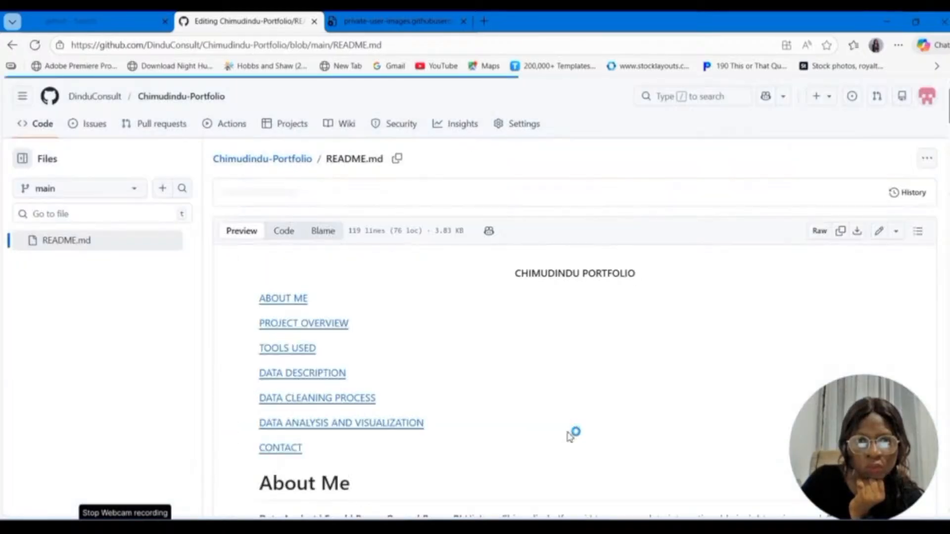
{"action": "scroll", "coordinate": [564, 435], "scroll_direction": "down", "scroll_amount": 7}
{"action": "scroll", "coordinate": [557, 435], "scroll_direction": "up", "scroll_amount": 4}
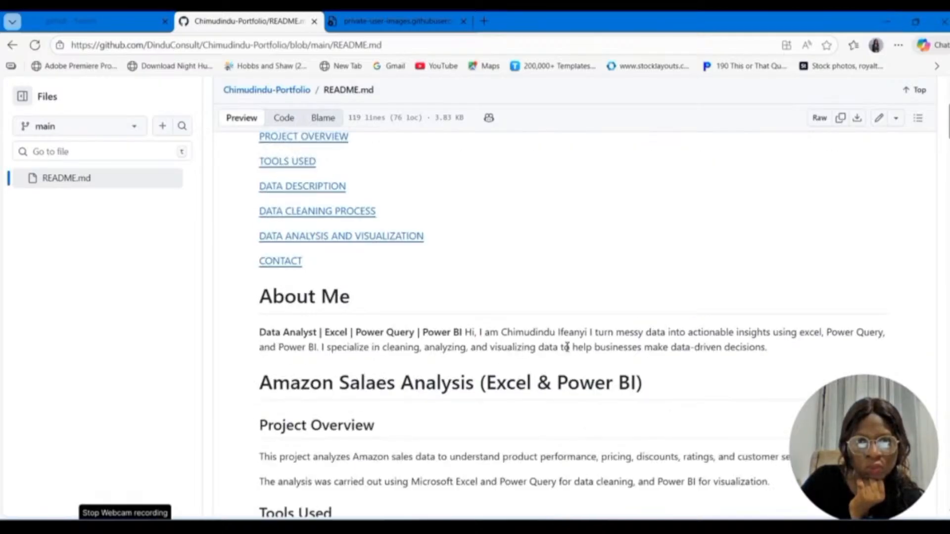
Step: Open the README for editing again and insert a blank line between the bold tagline and the greeting
{"action": "left_click", "coordinate": [880, 119]}
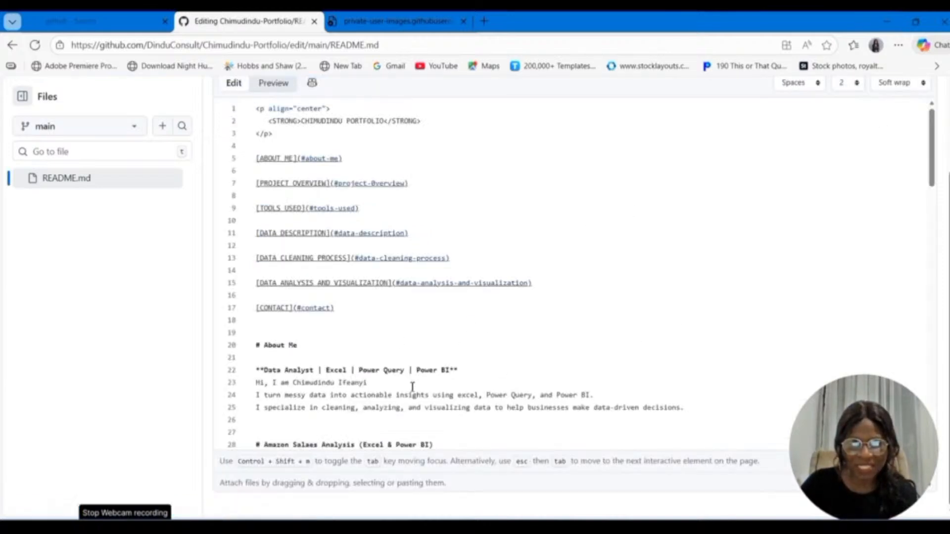
{"action": "scroll", "coordinate": [391, 370], "scroll_direction": "down", "scroll_amount": 4}
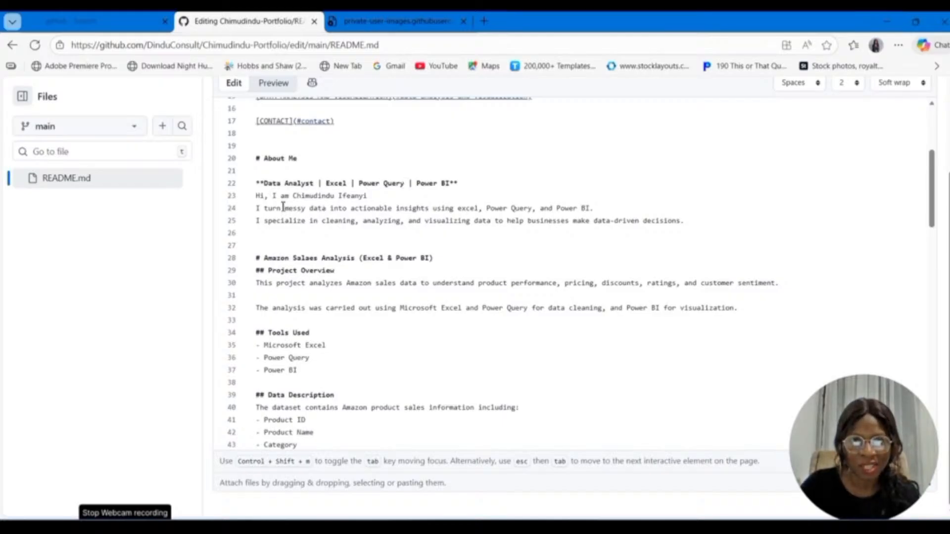
{"action": "left_click", "coordinate": [478, 186]}
{"action": "key", "text": "Return"}
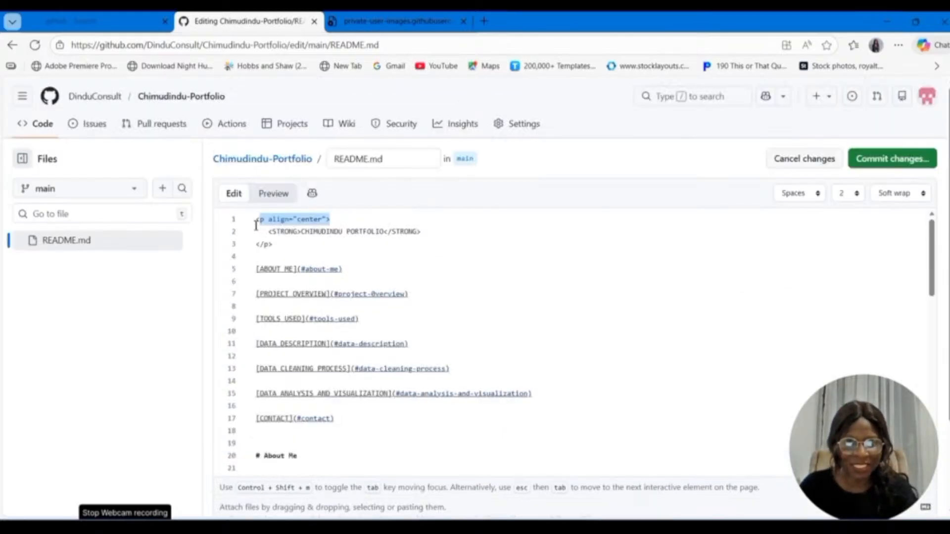
Step: Copy the opening <p align="center"> tag from the portfolio title and place it on its own line above the bold tagline
{"action": "left_click_drag", "start_coordinate": [257, 225], "coordinate": [254, 222]}
{"action": "key", "text": "ctrl+c"}
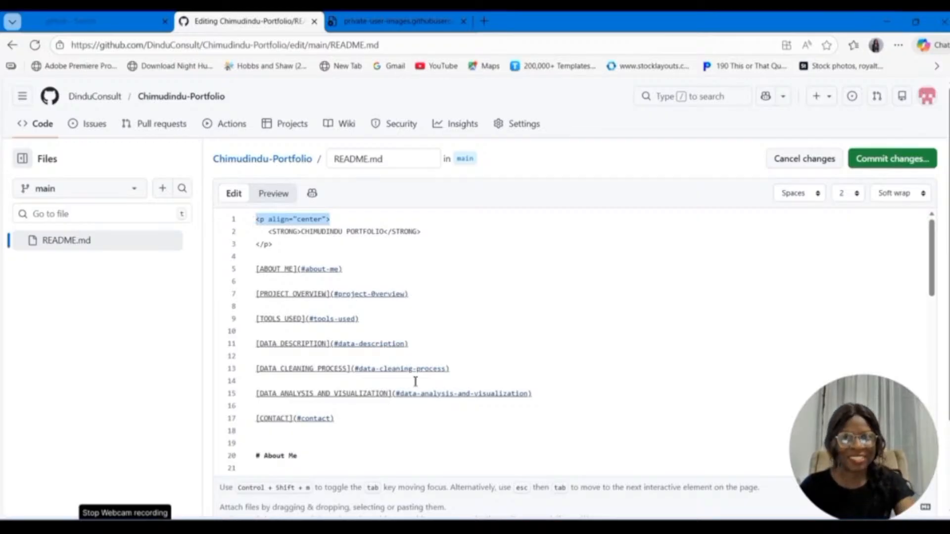
{"action": "scroll", "coordinate": [418, 396], "scroll_direction": "down", "scroll_amount": 2}
{"action": "left_click", "coordinate": [257, 418]}
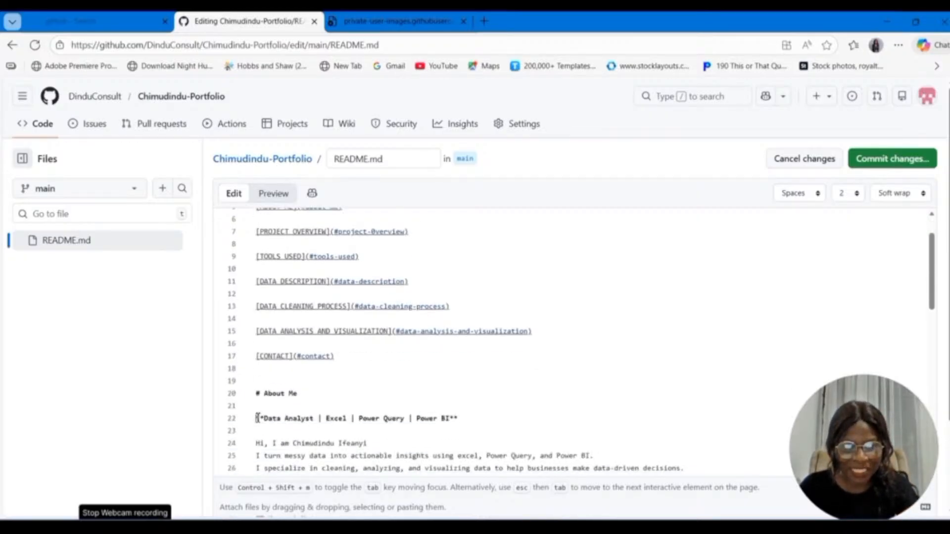
{"action": "key", "text": "ctrl+v"}
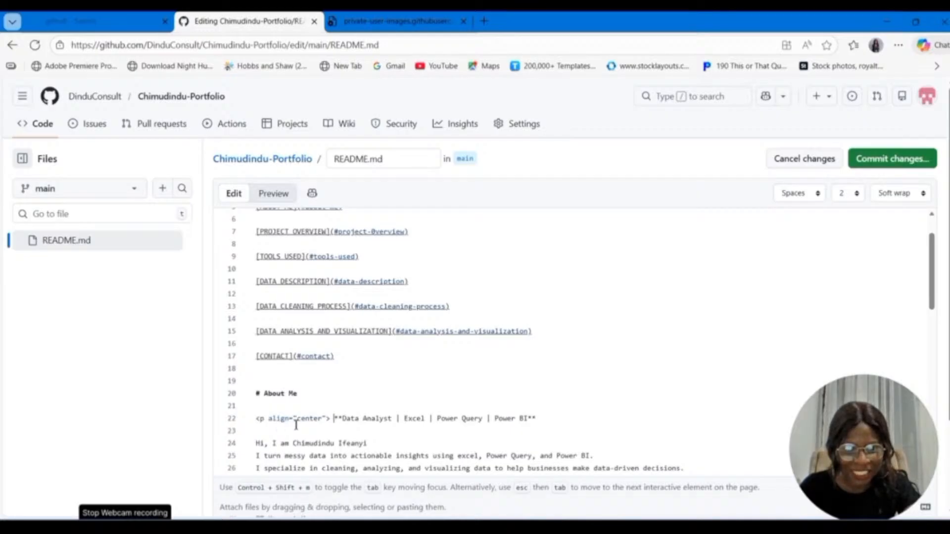
{"action": "scroll", "coordinate": [322, 391], "scroll_direction": "up", "scroll_amount": 2}
{"action": "scroll", "coordinate": [323, 391], "scroll_direction": "up", "scroll_amount": 1}
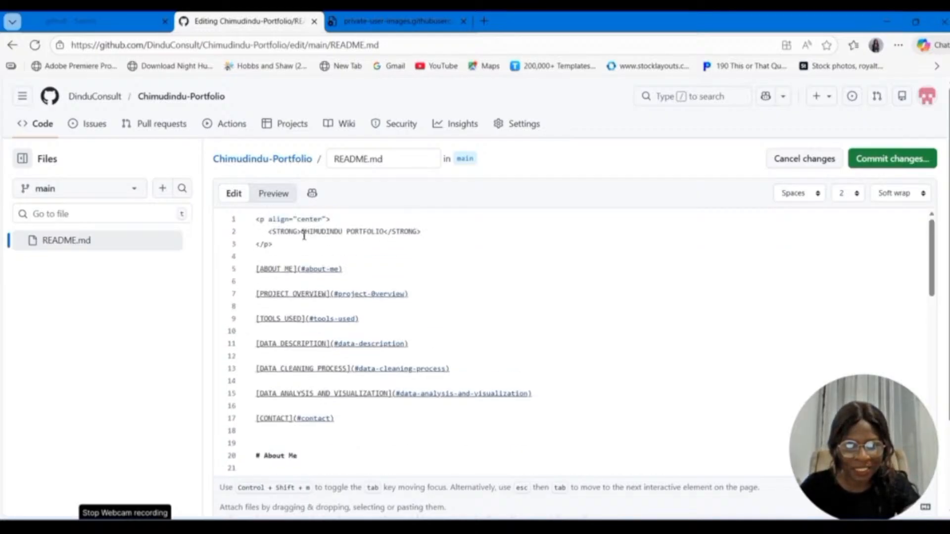
{"action": "scroll", "coordinate": [414, 317], "scroll_direction": "down", "scroll_amount": 5}
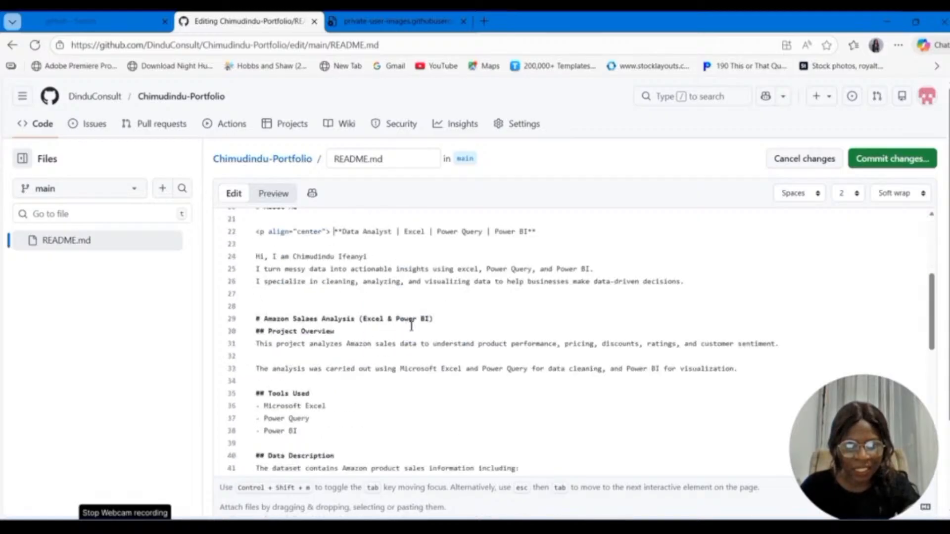
{"action": "key", "text": "Return"}
{"action": "scroll", "coordinate": [348, 296], "scroll_direction": "up", "scroll_amount": 1}
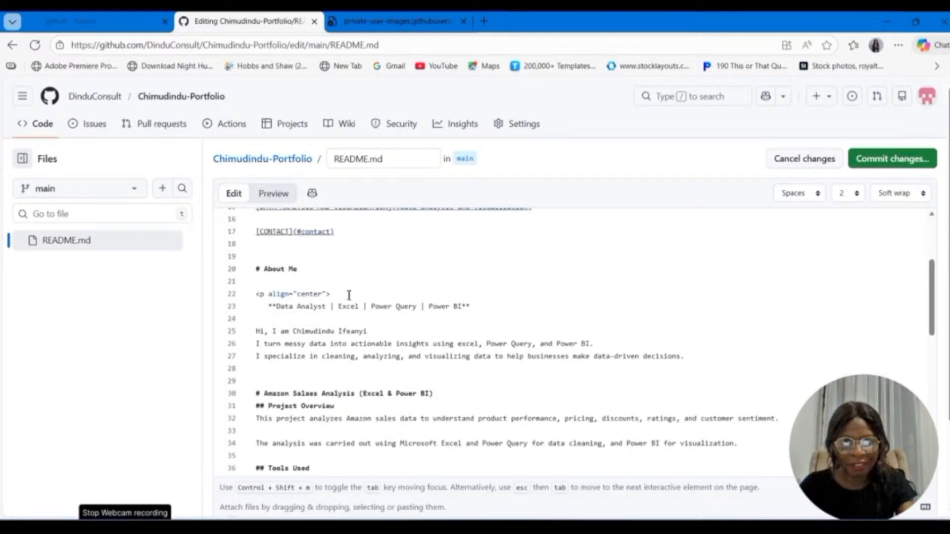
Step: Copy the opening <STRONG> tag from the portfolio title and insert it before the tagline under About Me
{"action": "scroll", "coordinate": [349, 296], "scroll_direction": "up", "scroll_amount": 4}
{"action": "left_click_drag", "start_coordinate": [302, 231], "coordinate": [271, 236]}
{"action": "key", "text": "ctrl+c"}
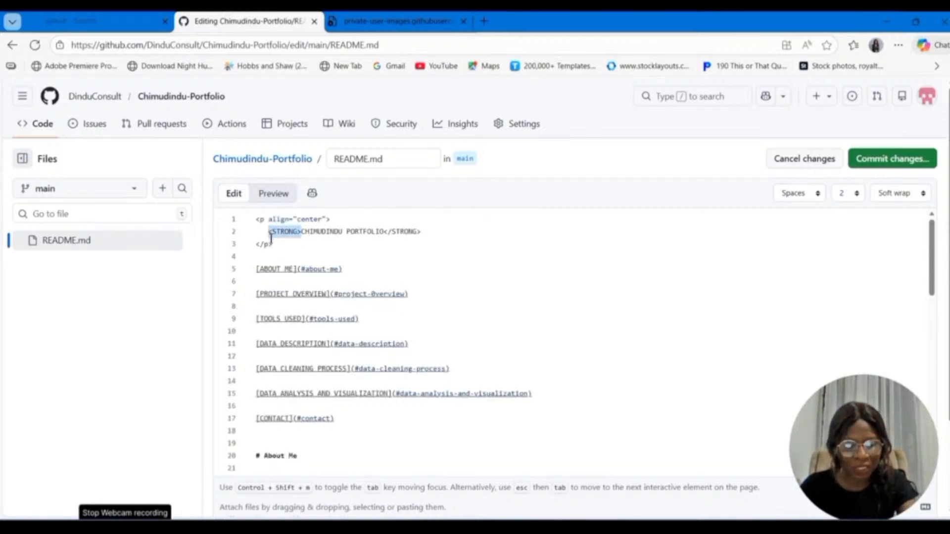
{"action": "scroll", "coordinate": [270, 239], "scroll_direction": "down", "scroll_amount": 4}
{"action": "left_click", "coordinate": [269, 306]}
{"action": "key", "text": "ctrl+v"}
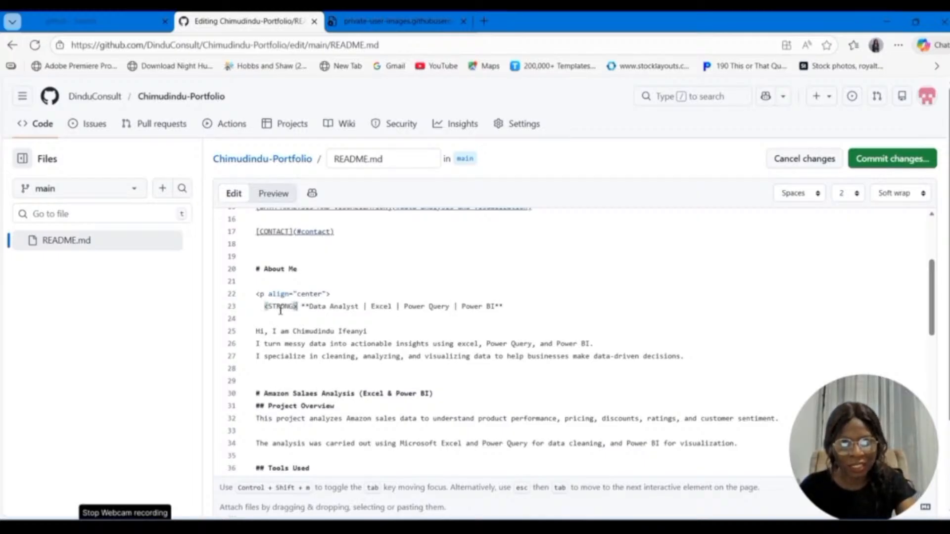
Step: Copy the closing </STRONG> tag from the portfolio title and append it to the end of the About Me tagline
{"action": "scroll", "coordinate": [280, 310], "scroll_direction": "up", "scroll_amount": 5}
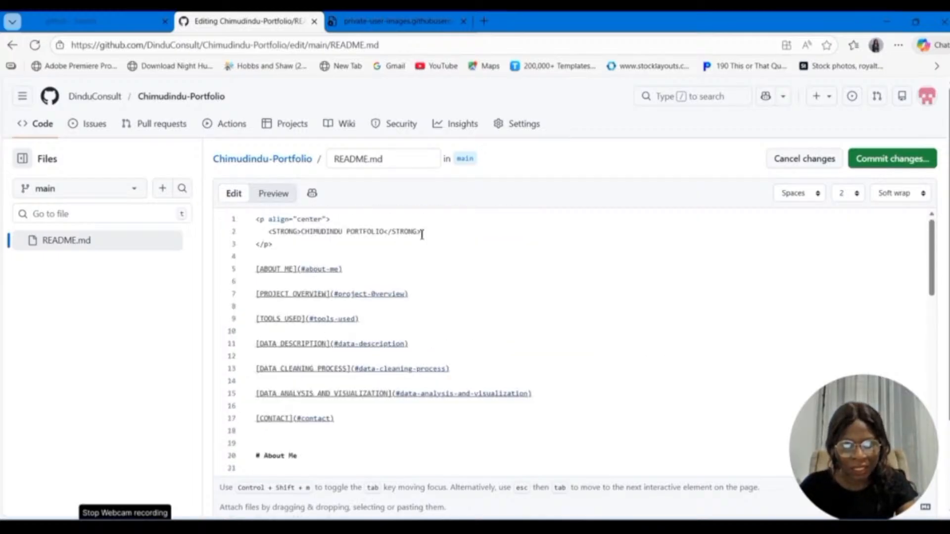
{"action": "left_click_drag", "start_coordinate": [422, 235], "coordinate": [388, 235]}
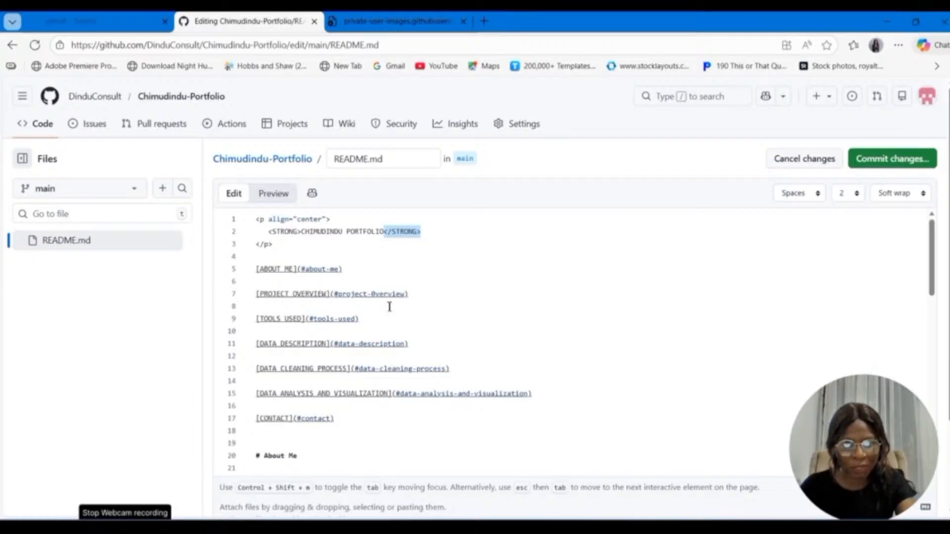
{"action": "scroll", "coordinate": [388, 317], "scroll_direction": "down", "scroll_amount": 5}
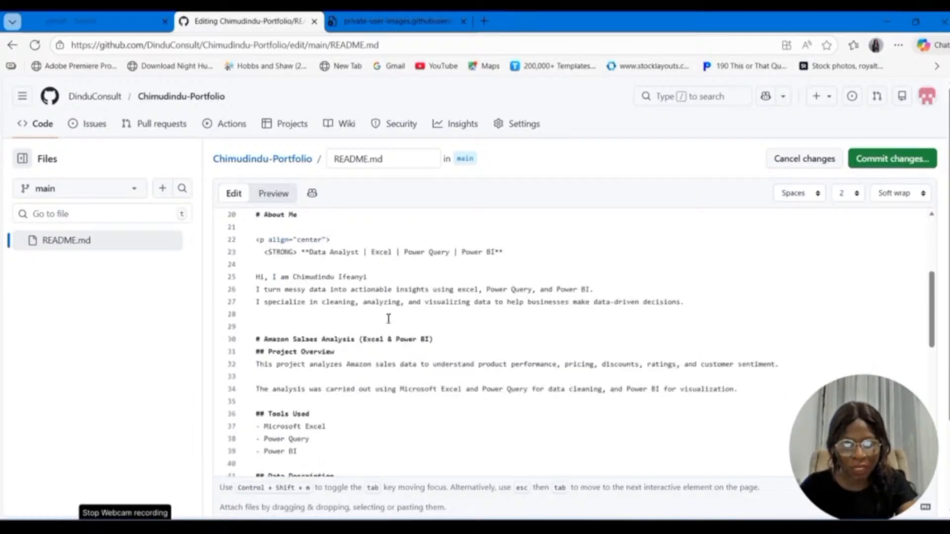
{"action": "scroll", "coordinate": [388, 319], "scroll_direction": "down", "scroll_amount": 1}
{"action": "left_click", "coordinate": [530, 244]}
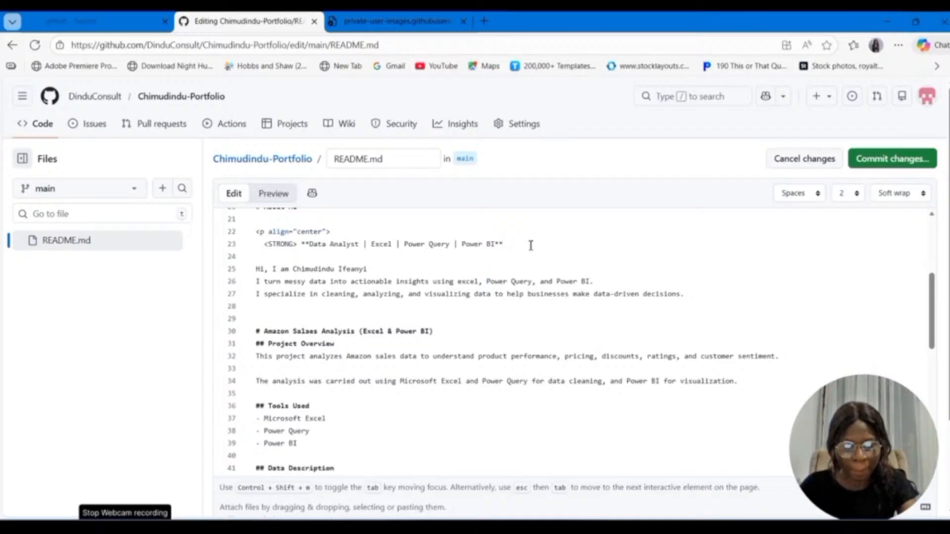
Step: Close the centred tagline paragraph with the title's </p> tag on its own line, keeping a blank line before the greeting
{"action": "scroll", "coordinate": [320, 257], "scroll_direction": "up", "scroll_amount": 5}
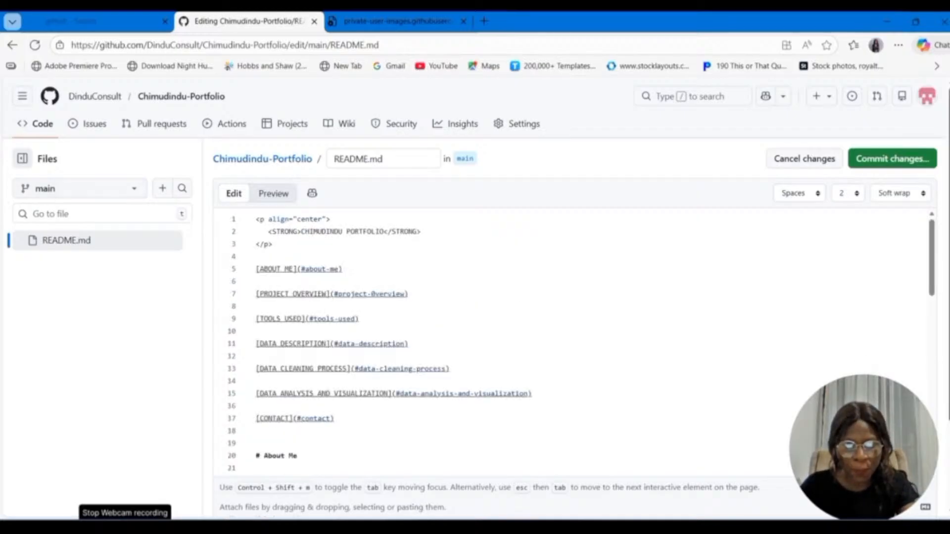
{"action": "left_click_drag", "start_coordinate": [274, 244], "coordinate": [246, 246]}
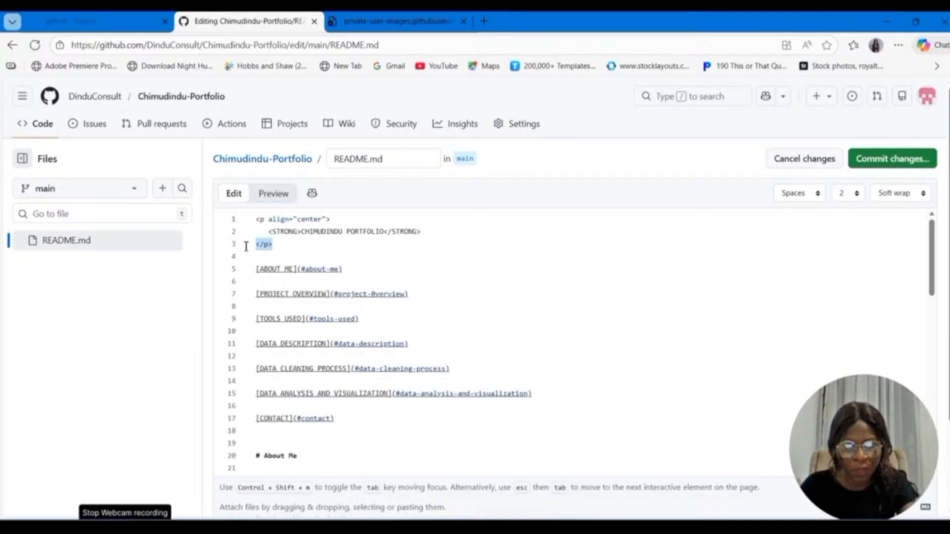
{"action": "scroll", "coordinate": [354, 318], "scroll_direction": "down", "scroll_amount": 5}
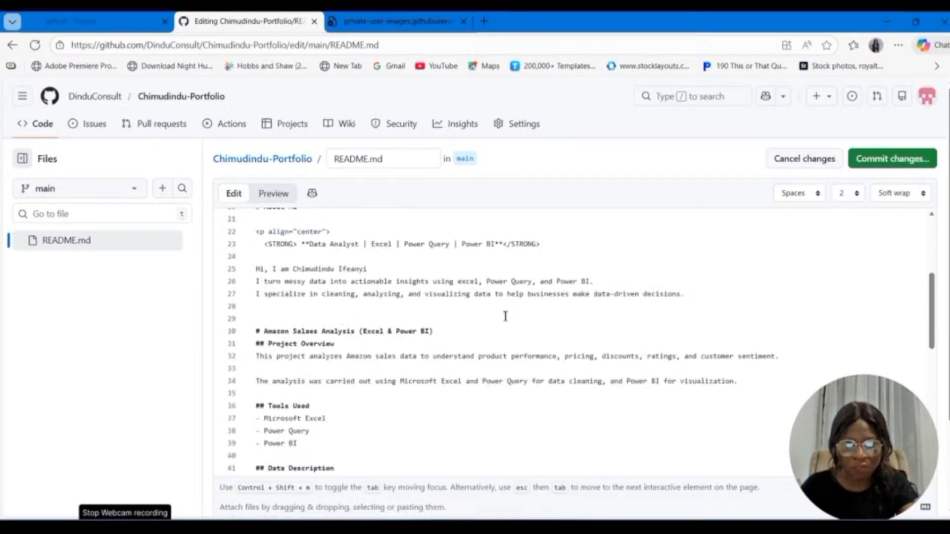
{"action": "left_click_drag", "start_coordinate": [503, 244], "coordinate": [573, 251]}
{"action": "left_click", "coordinate": [573, 251]}
{"action": "key", "text": "Return"}
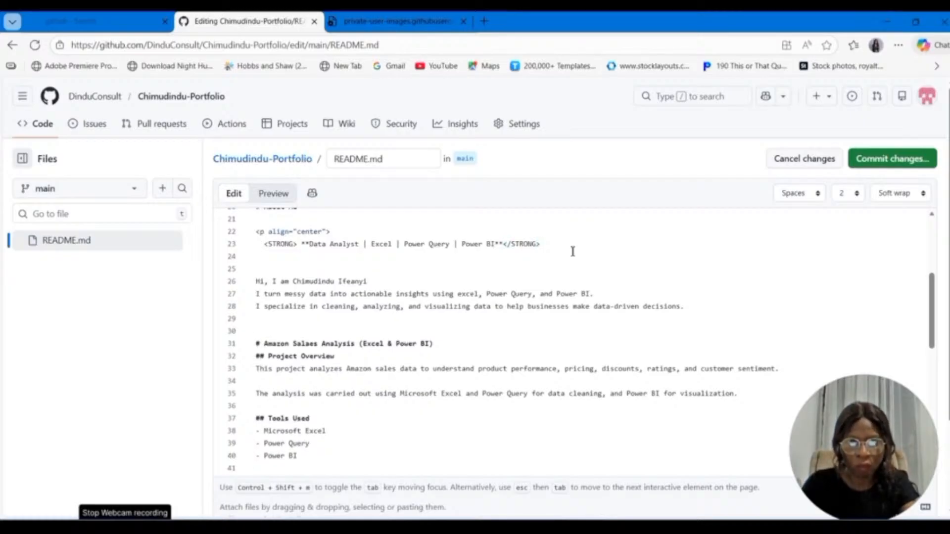
{"action": "type", "text": "</p>"}
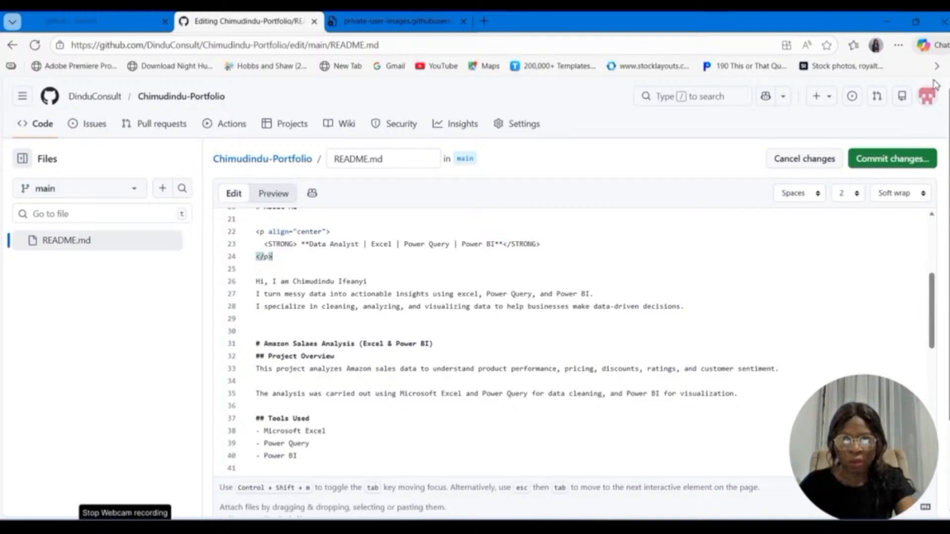
Step: Commit the centred tagline directly to the main branch and review the rendered About Me section
{"action": "left_click", "coordinate": [892, 159]}
{"action": "left_click", "coordinate": [608, 432]}
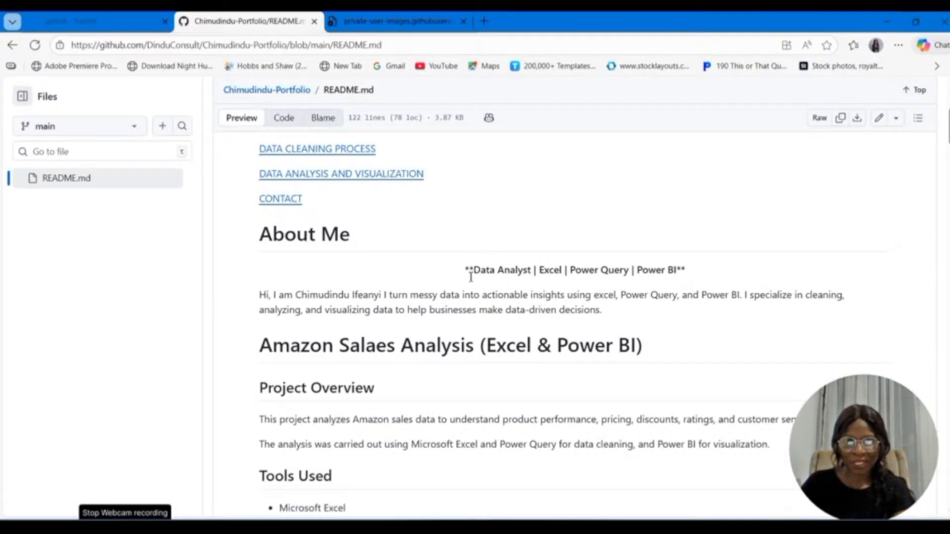
{"action": "scroll", "coordinate": [468, 280], "scroll_direction": "up", "scroll_amount": 5}
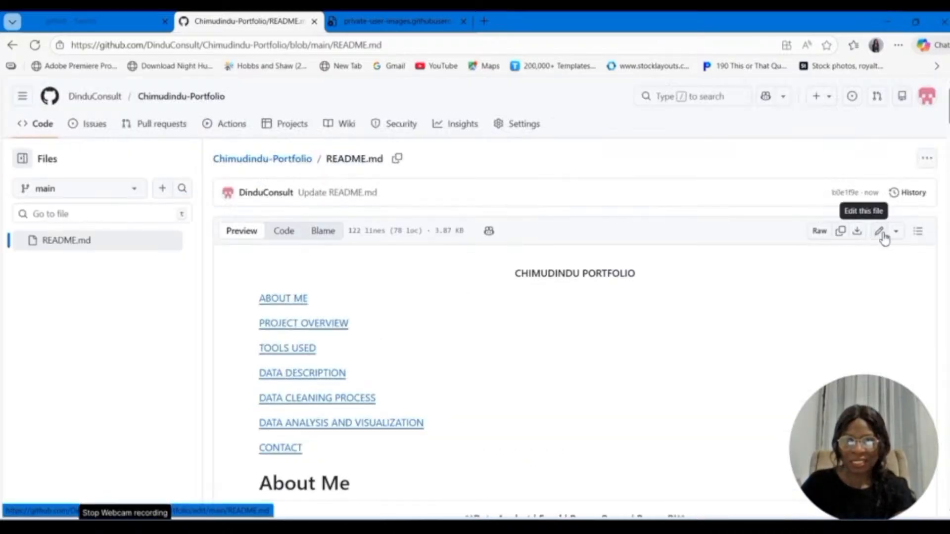
{"action": "scroll", "coordinate": [784, 339], "scroll_direction": "down", "scroll_amount": 5}
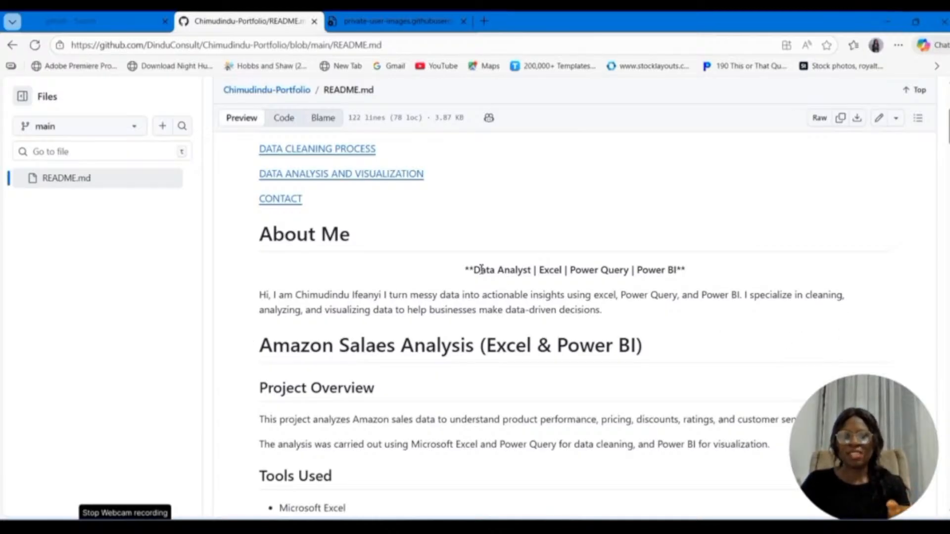
{"action": "left_click_drag", "start_coordinate": [473, 269], "coordinate": [684, 270]}
{"action": "left_click", "coordinate": [299, 279]}
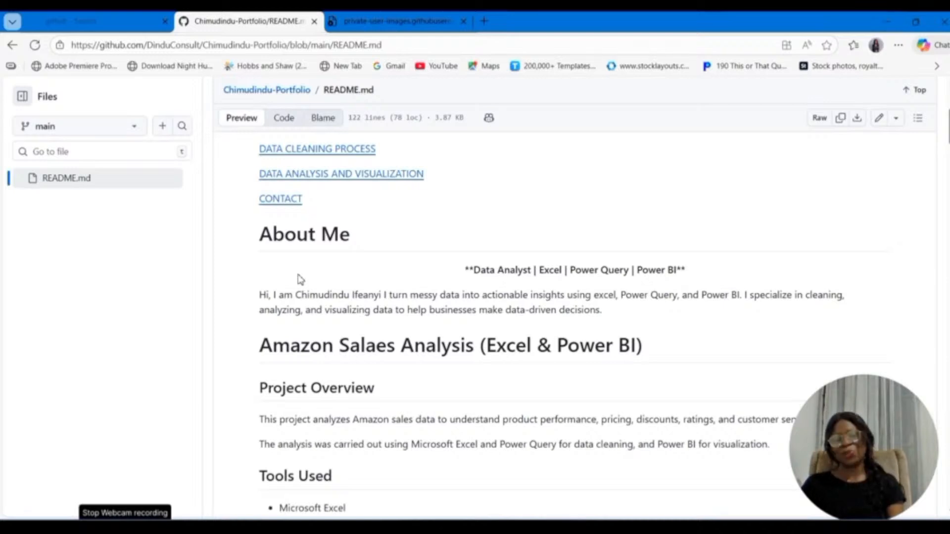
Step: Reopen the README for editing and remove the double asterisks around the tagline and the space after its <STRONG> tag
{"action": "scroll", "coordinate": [299, 280], "scroll_direction": "up", "scroll_amount": 5}
{"action": "left_click", "coordinate": [879, 231]}
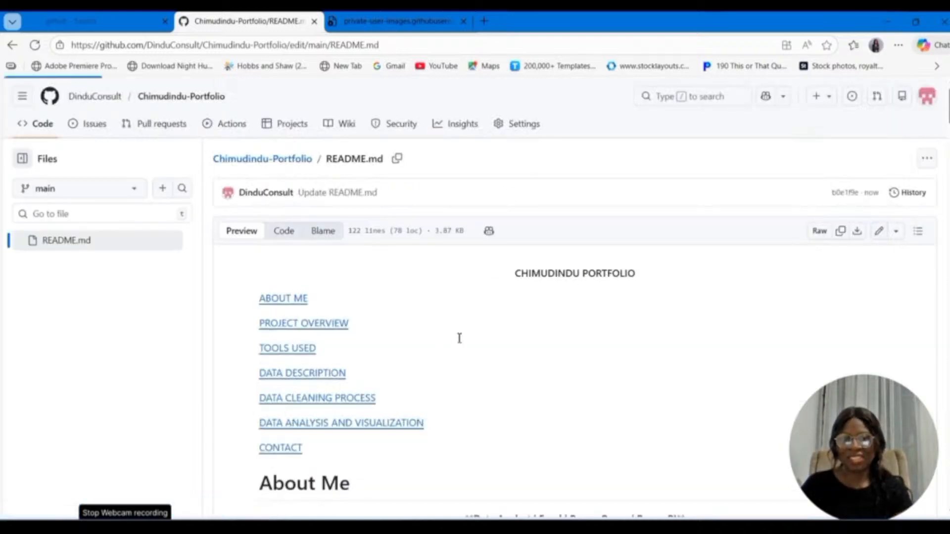
{"action": "scroll", "coordinate": [294, 329], "scroll_direction": "down", "scroll_amount": 4}
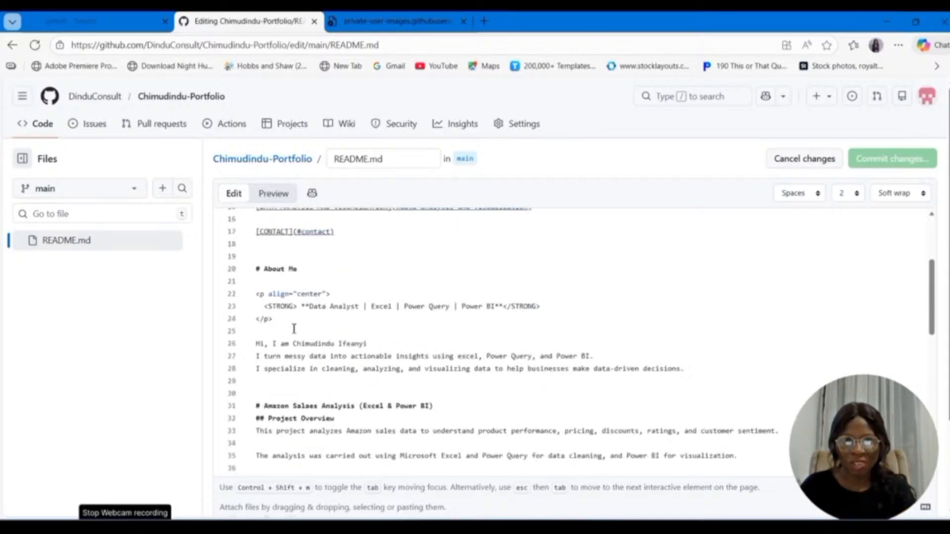
{"action": "left_click", "coordinate": [308, 307]}
{"action": "key", "text": "BackSpace"}
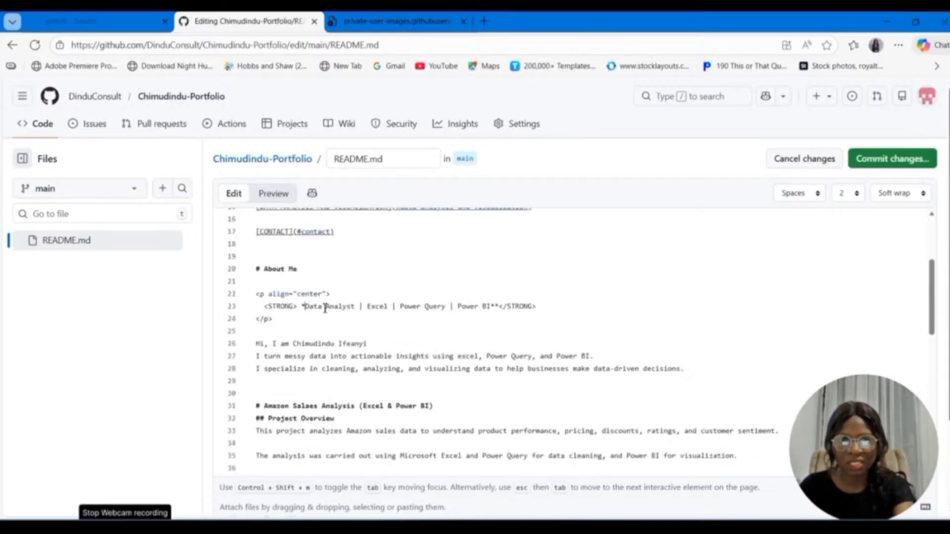
{"action": "key", "text": "BackSpace"}
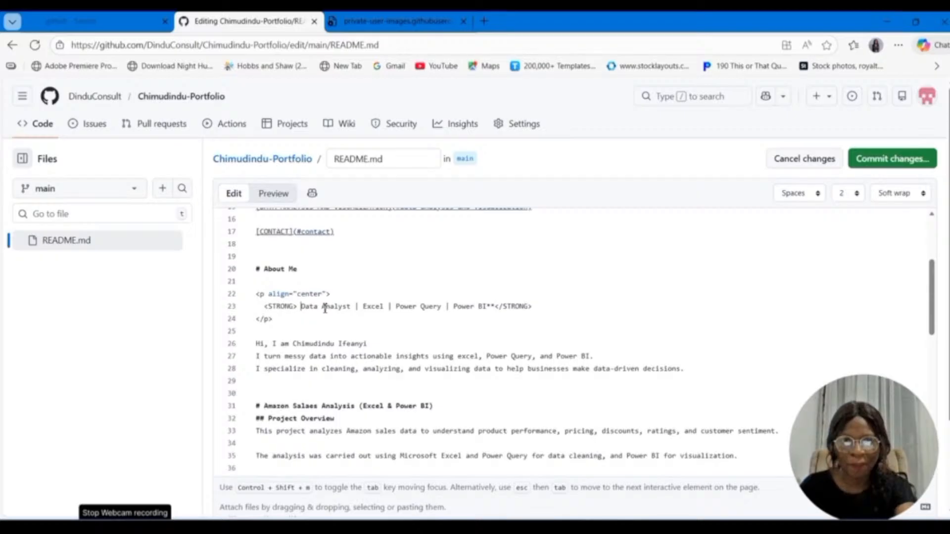
{"action": "key", "text": "BackSpace"}
{"action": "left_click", "coordinate": [491, 307]}
{"action": "key", "text": "BackSpace"}
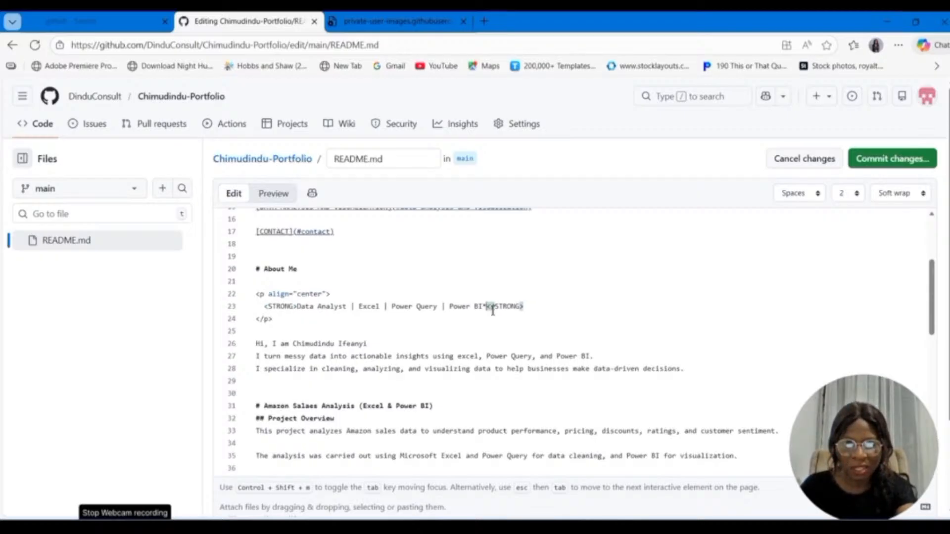
{"action": "key", "text": "BackSpace"}
Step: Remove "Hi," from the About Me greeting and join it with a comma to the "I turn messy data" sentence
{"action": "left_click", "coordinate": [275, 343]}
{"action": "key", "text": "BackSpace"}
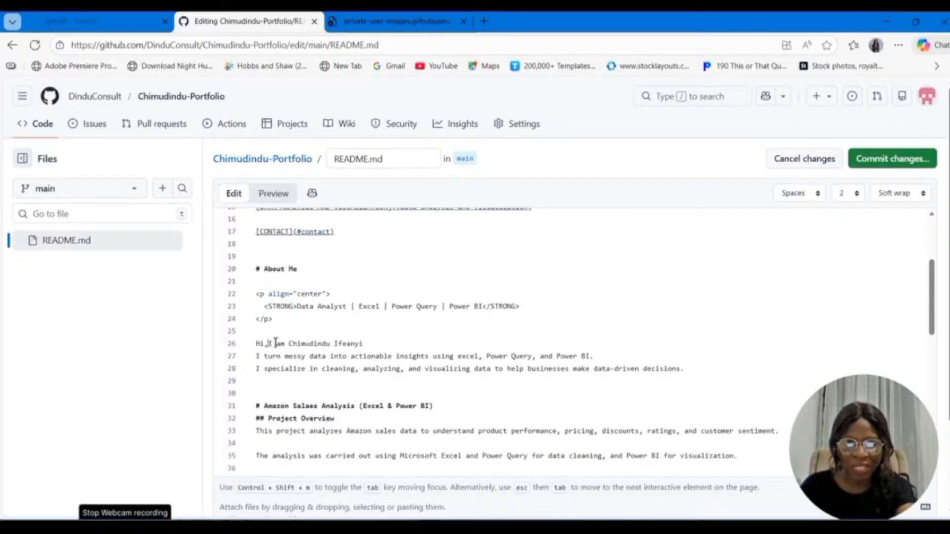
{"action": "key", "text": "BackSpace"}
{"action": "key", "text": "BackSpace"}
{"action": "key", "text": "BackSpace"}
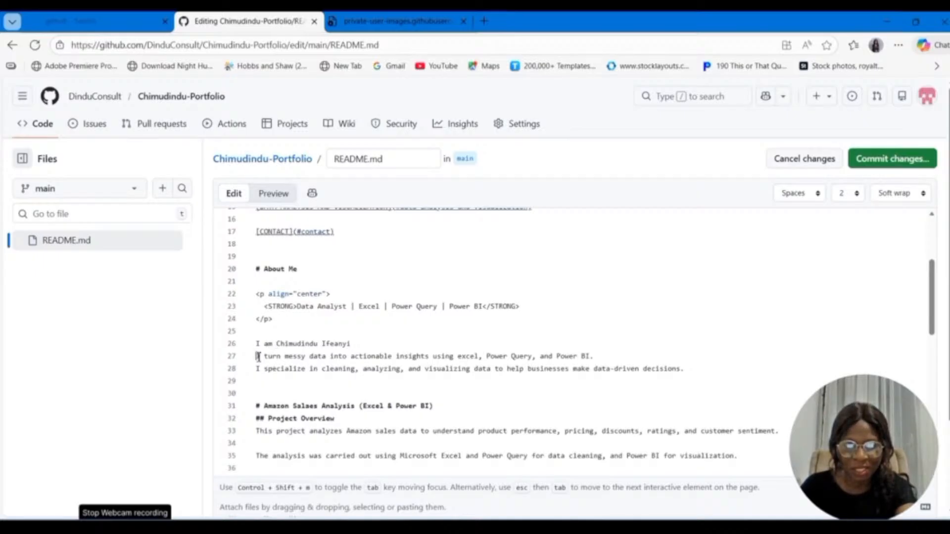
{"action": "left_click", "coordinate": [258, 356]}
{"action": "key", "text": "BackSpace"}
{"action": "type", "text": ","}
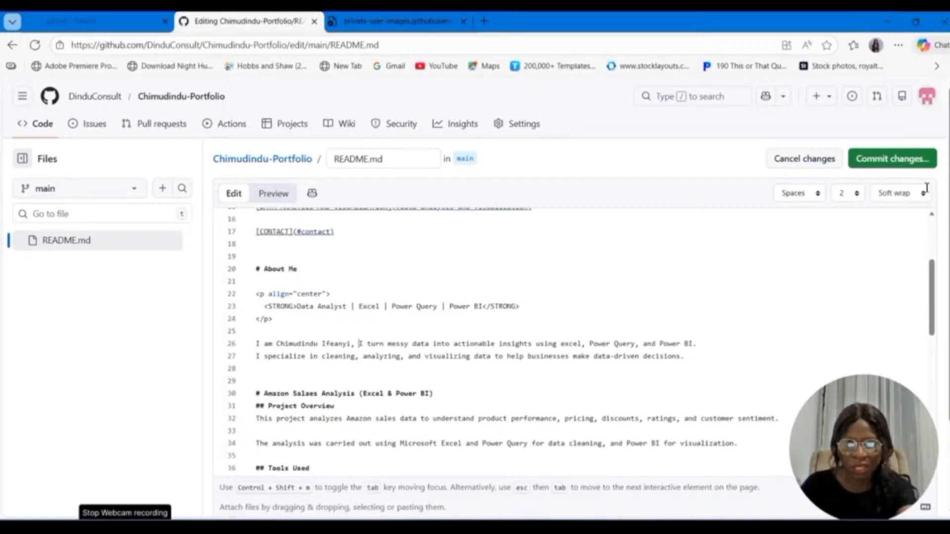
Step: Commit the cleaned-up tagline and greeting directly to the main branch and check the rendered README
{"action": "left_click", "coordinate": [887, 159]}
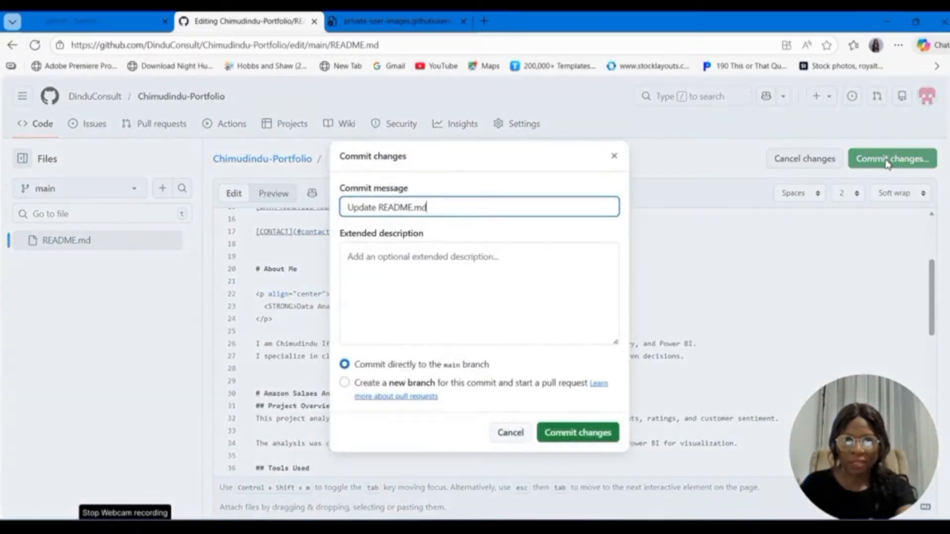
{"action": "left_click", "coordinate": [578, 433]}
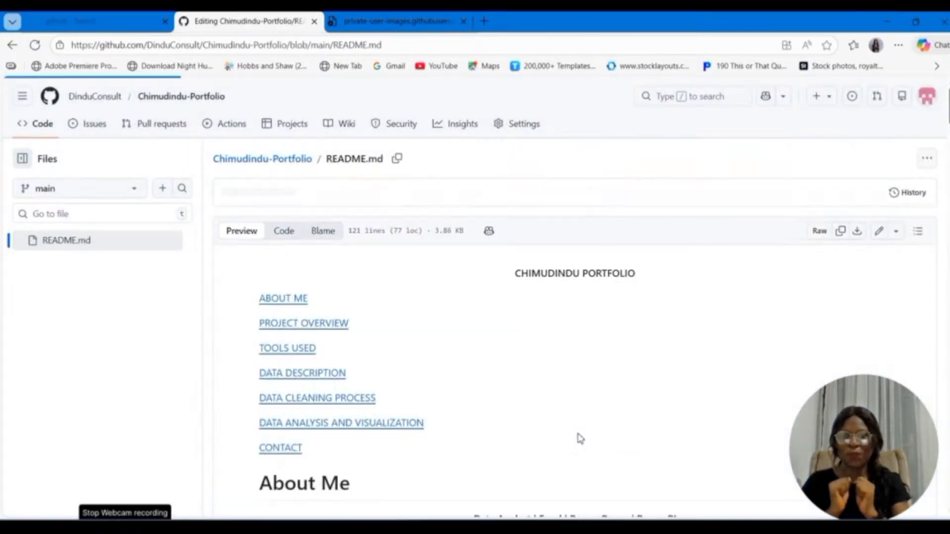
{"action": "scroll", "coordinate": [523, 410], "scroll_direction": "down", "scroll_amount": 1}
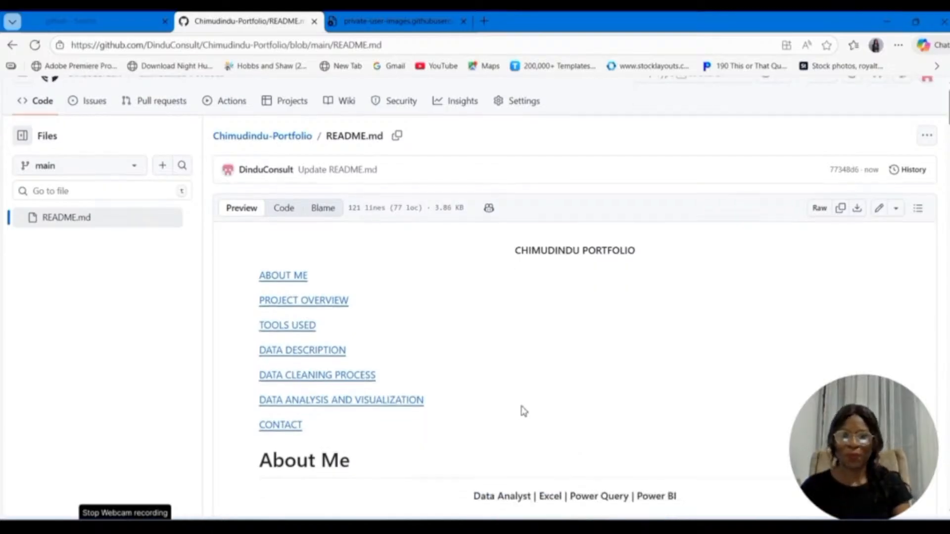
{"action": "scroll", "coordinate": [523, 411], "scroll_direction": "down", "scroll_amount": 5}
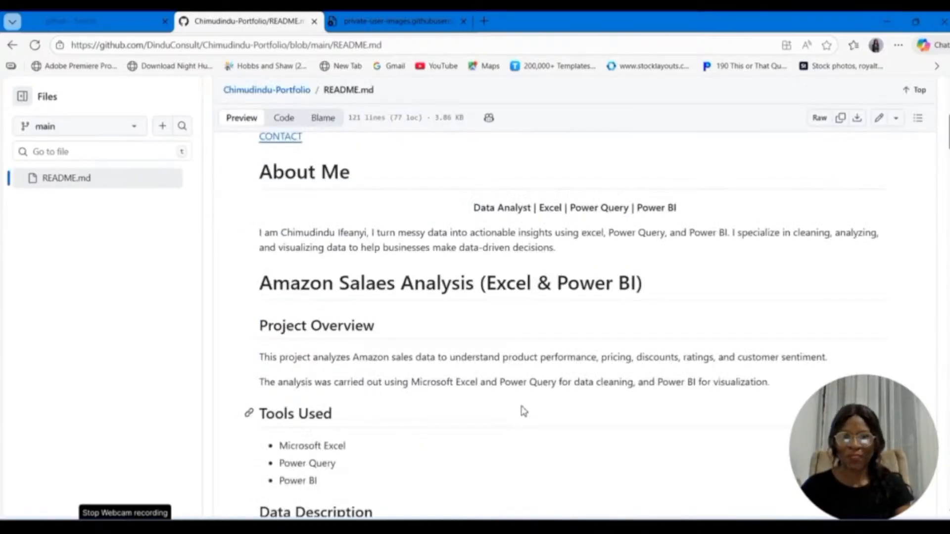
{"action": "scroll", "coordinate": [524, 411], "scroll_direction": "up", "scroll_amount": 2}
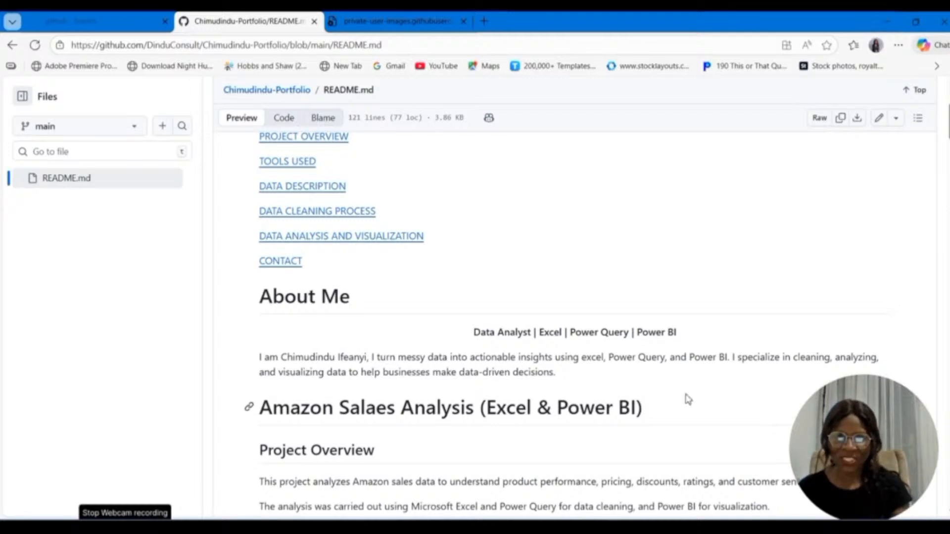
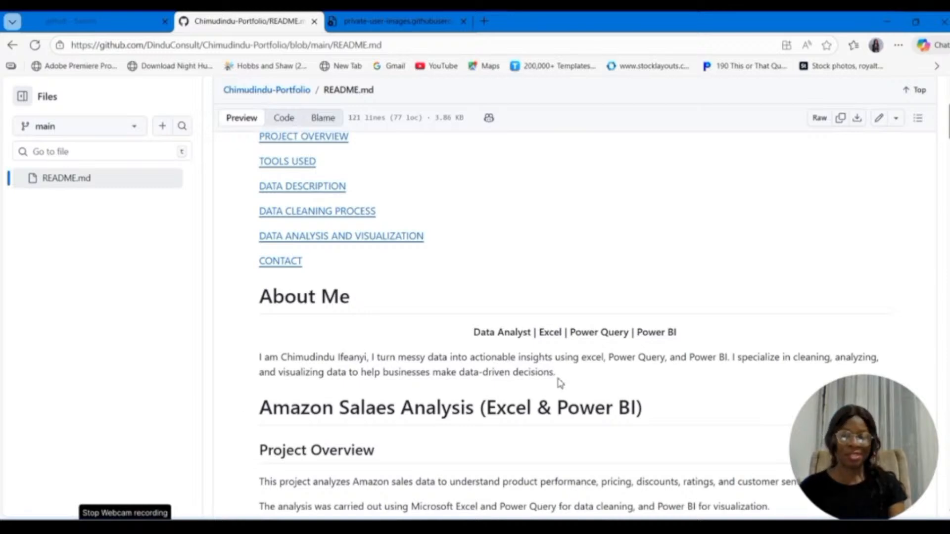
Step: Reopen the README for editing and add a "## Contact" heading below the Files in This Repository list
{"action": "mouse_move", "coordinate": [258, 527]}
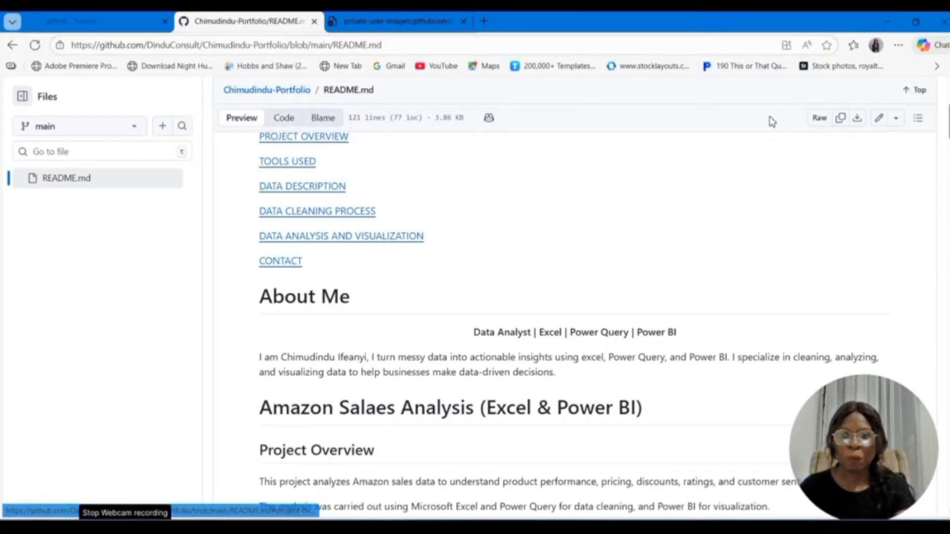
{"action": "left_click", "coordinate": [879, 119]}
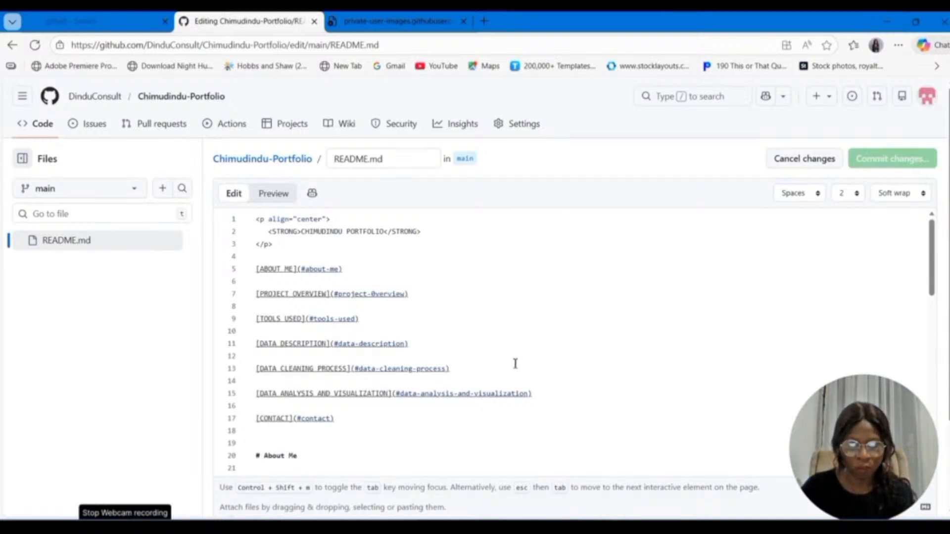
{"action": "scroll", "coordinate": [515, 364], "scroll_direction": "down", "scroll_amount": 4}
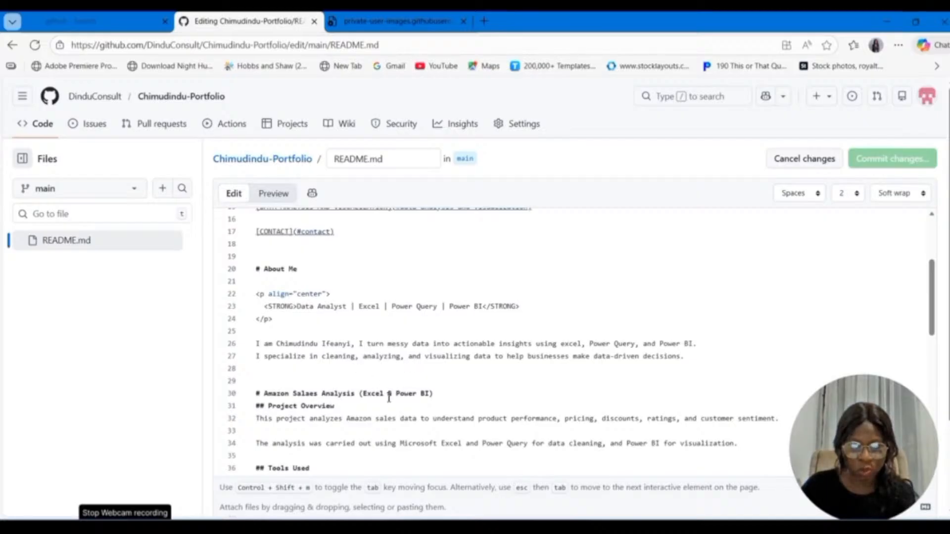
{"action": "scroll", "coordinate": [389, 397], "scroll_direction": "down", "scroll_amount": 4}
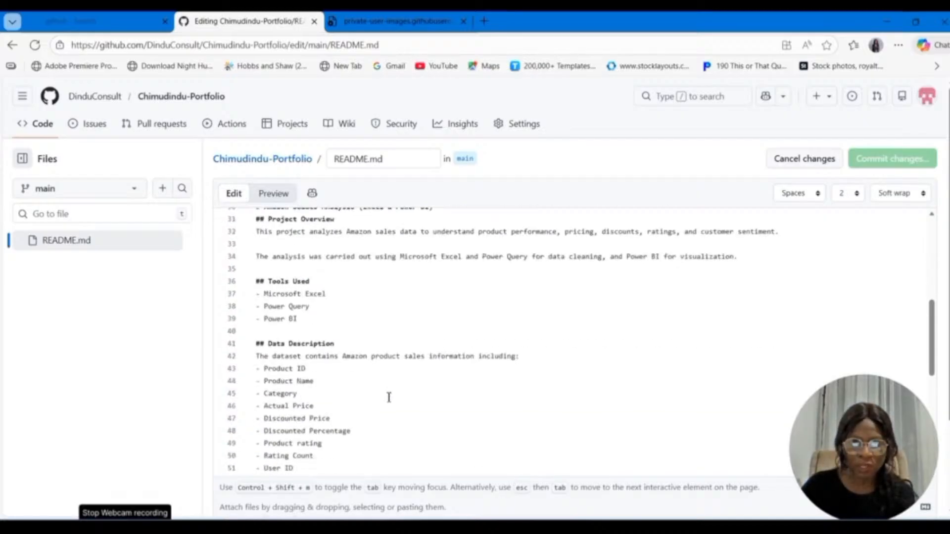
{"action": "scroll", "coordinate": [389, 398], "scroll_direction": "down", "scroll_amount": 10}
{"action": "scroll", "coordinate": [389, 397], "scroll_direction": "up", "scroll_amount": 5}
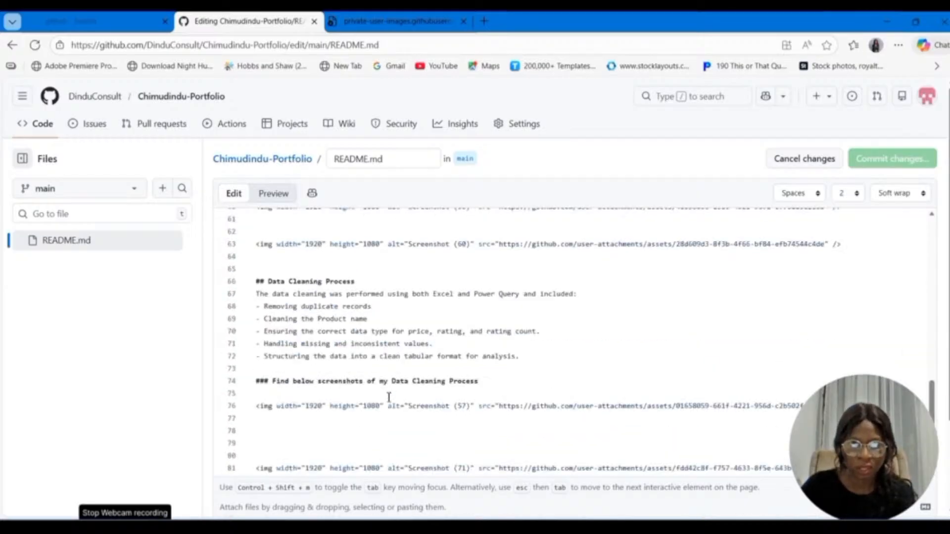
{"action": "scroll", "coordinate": [389, 397], "scroll_direction": "up", "scroll_amount": 5}
{"action": "scroll", "coordinate": [389, 398], "scroll_direction": "down", "scroll_amount": 12}
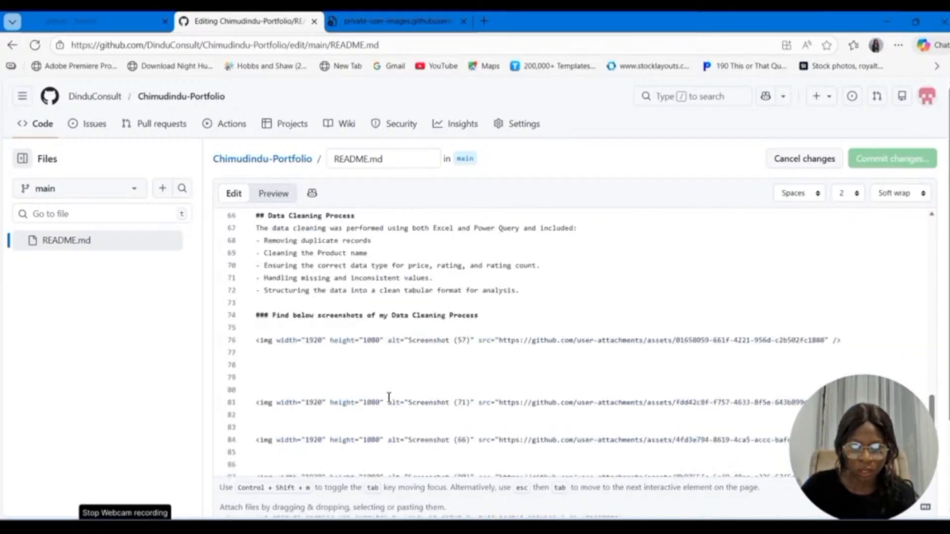
{"action": "scroll", "coordinate": [389, 397], "scroll_direction": "down", "scroll_amount": 3}
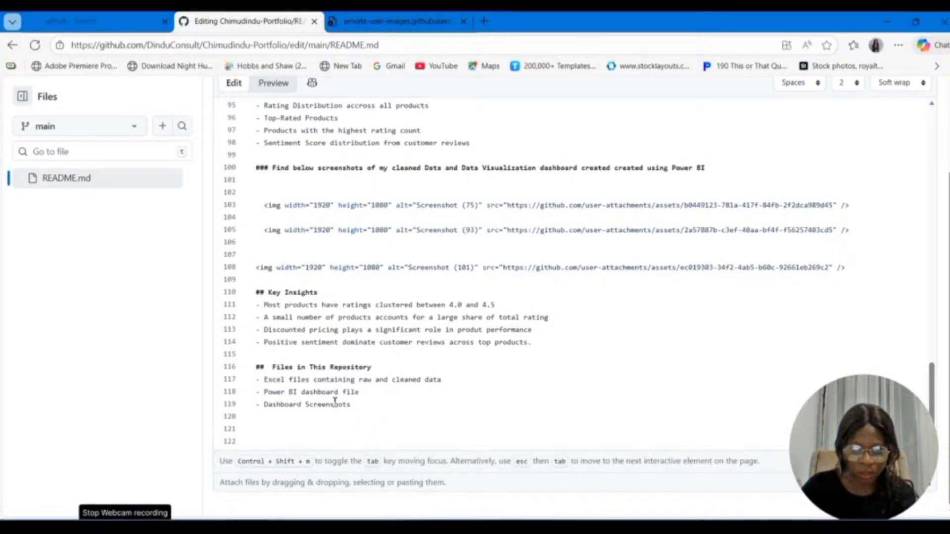
{"action": "left_click", "coordinate": [365, 414]}
{"action": "key", "text": "Return"}
{"action": "key", "text": "Return"}
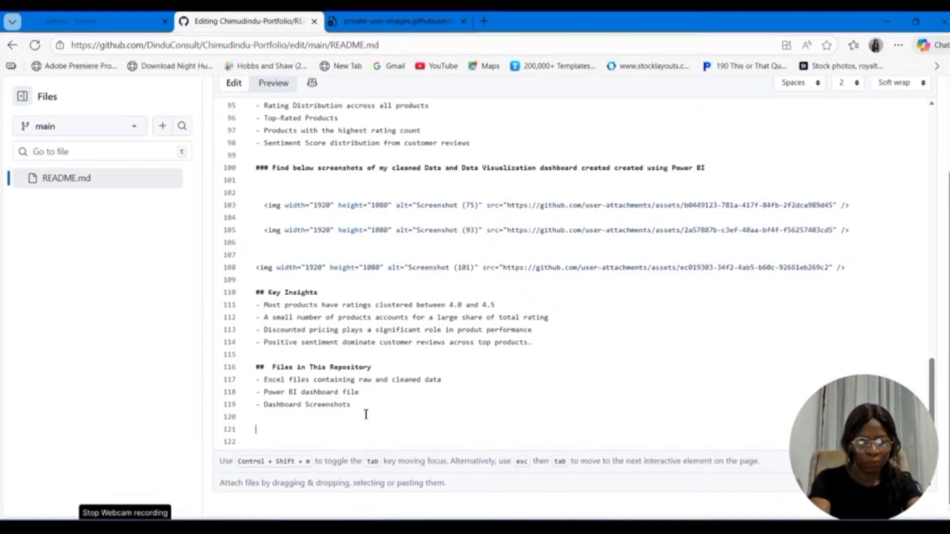
{"action": "key", "text": "BackSpace"}
{"action": "key", "text": "BackSpace"}
{"action": "type", "text": "##"}
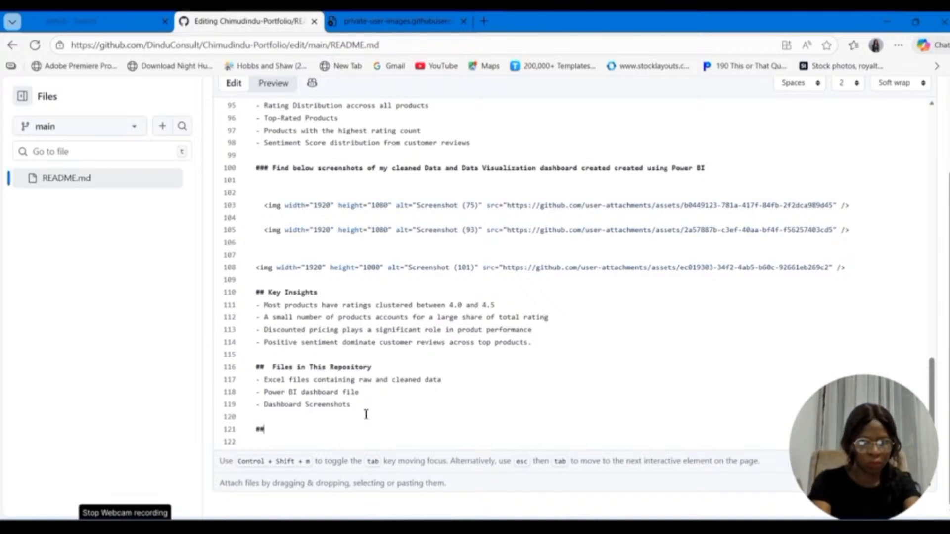
{"action": "type", "text": "C"}
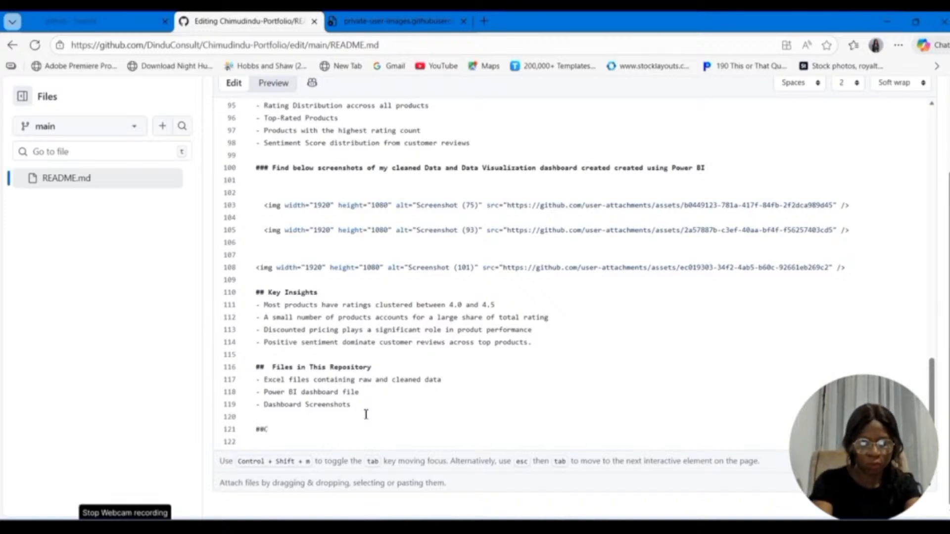
{"action": "key", "text": "BackSpace"}
{"action": "type", "text": "Co"}
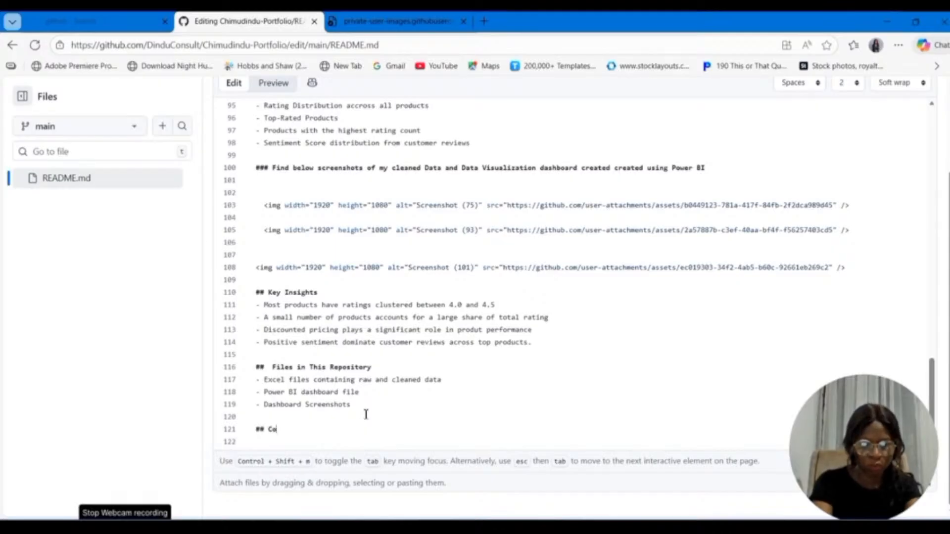
{"action": "type", "text": "nt"}
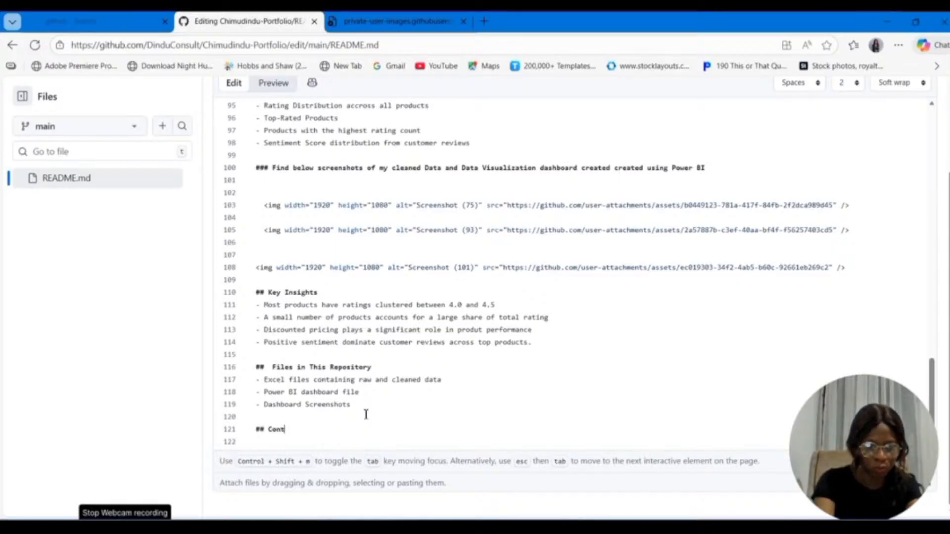
{"action": "type", "text": "act"}
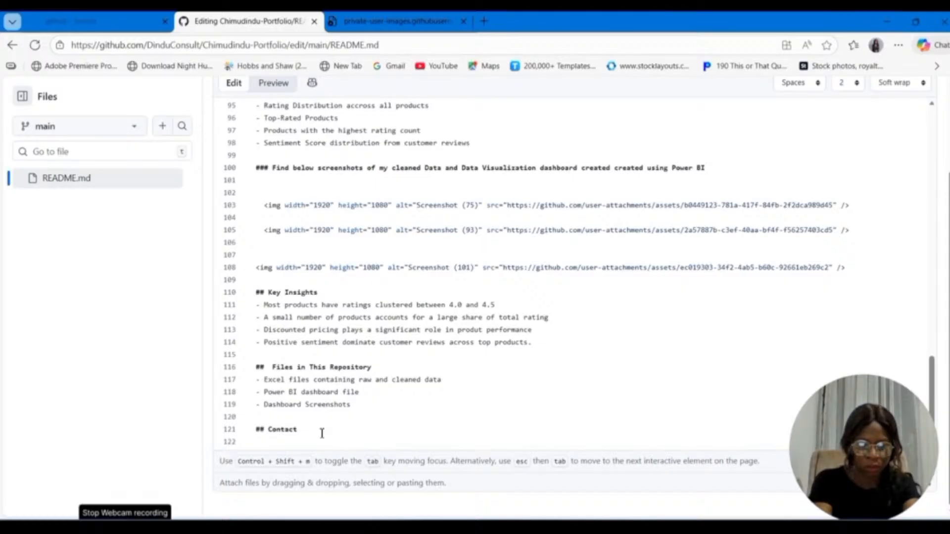
Step: Add "###" lines under the Contact heading for the owner's email, WhatsApp and LinkedIn details
{"action": "key", "text": "Return"}
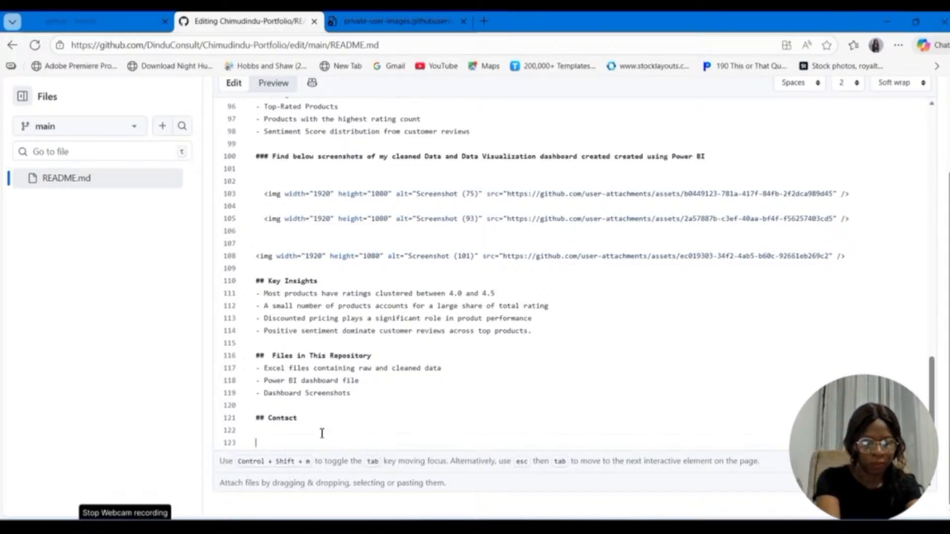
{"action": "type", "text": "###"}
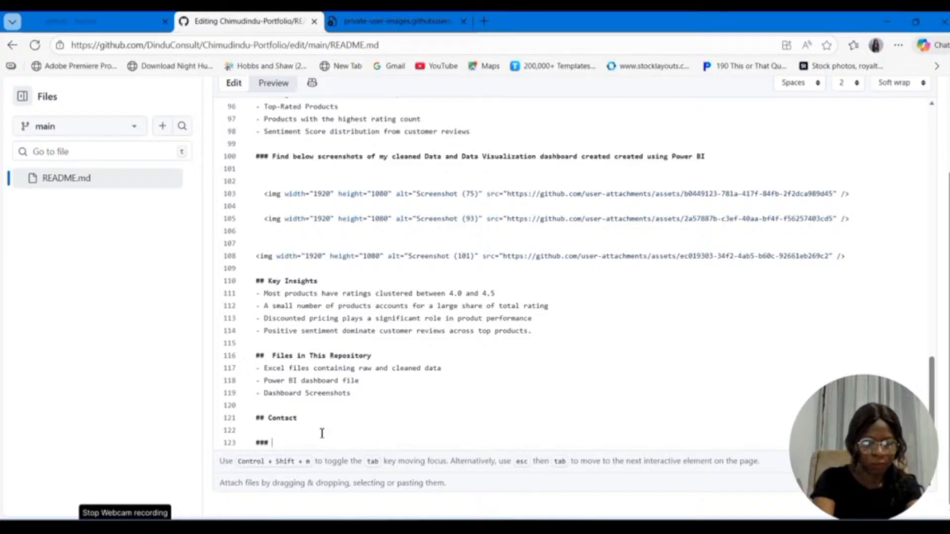
{"action": "type", "text": " Emai"}
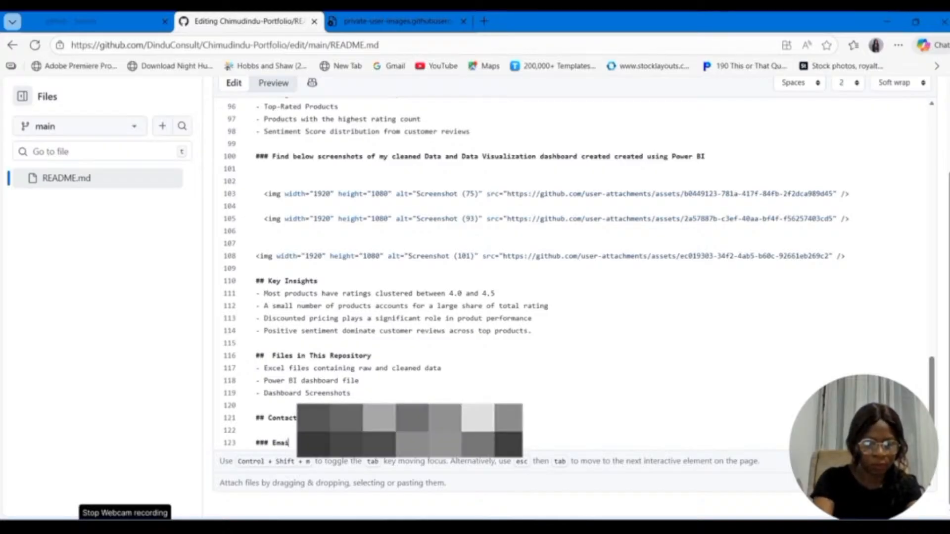
{"action": "type", "text": "l:"}
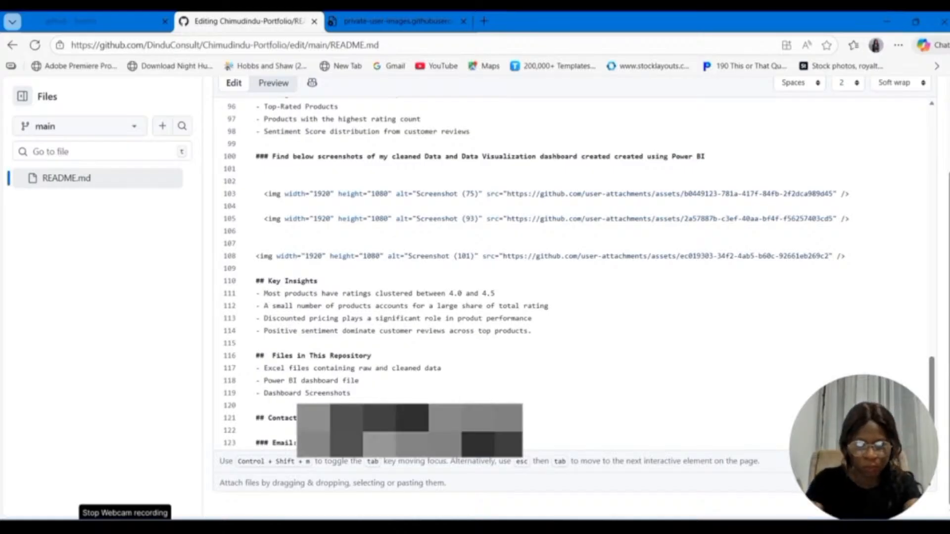
{"action": "key", "text": "Return"}
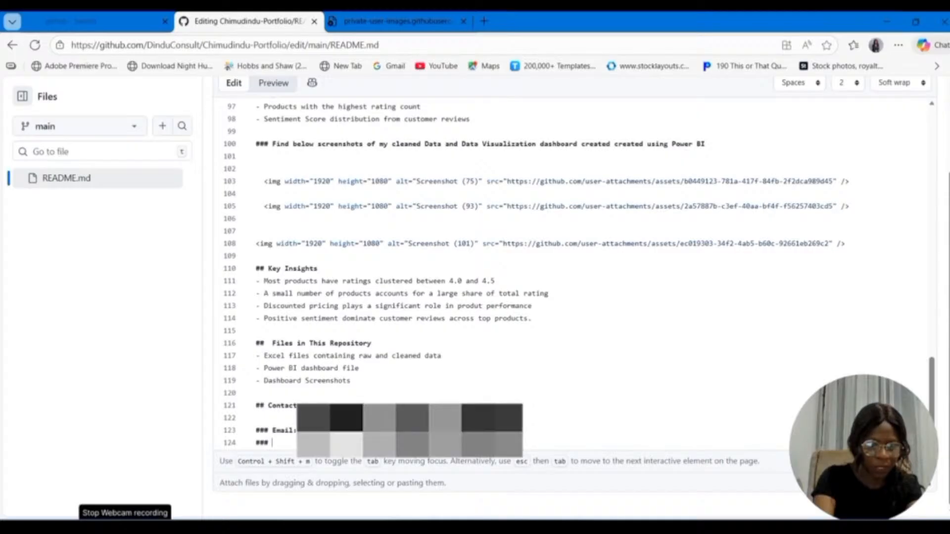
{"action": "type", "text": "### WhatSa"}
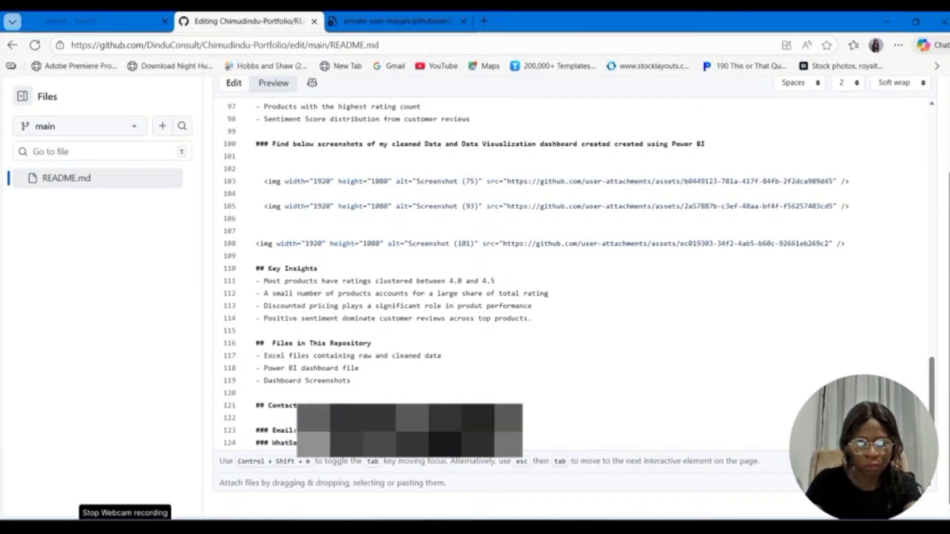
{"action": "key", "text": "Return"}
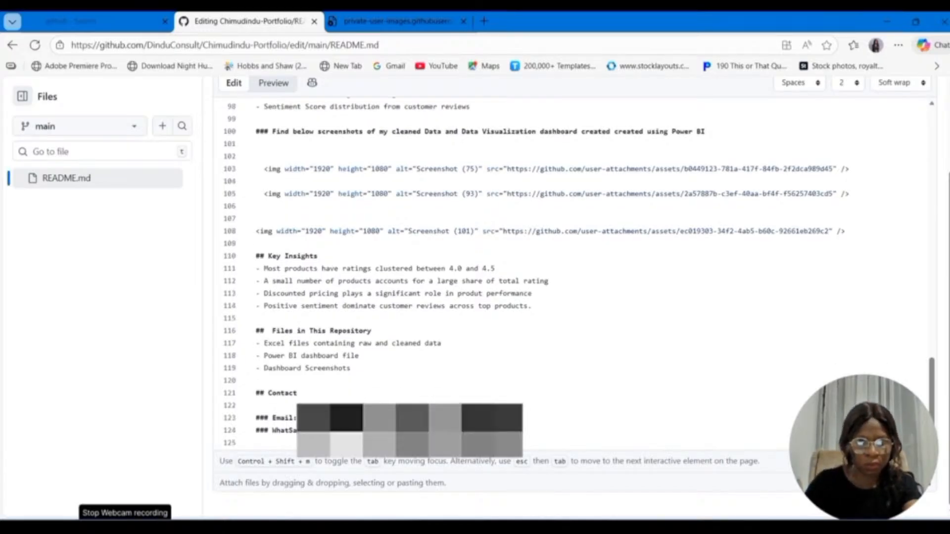
{"action": "type", "text": "### Linken"}
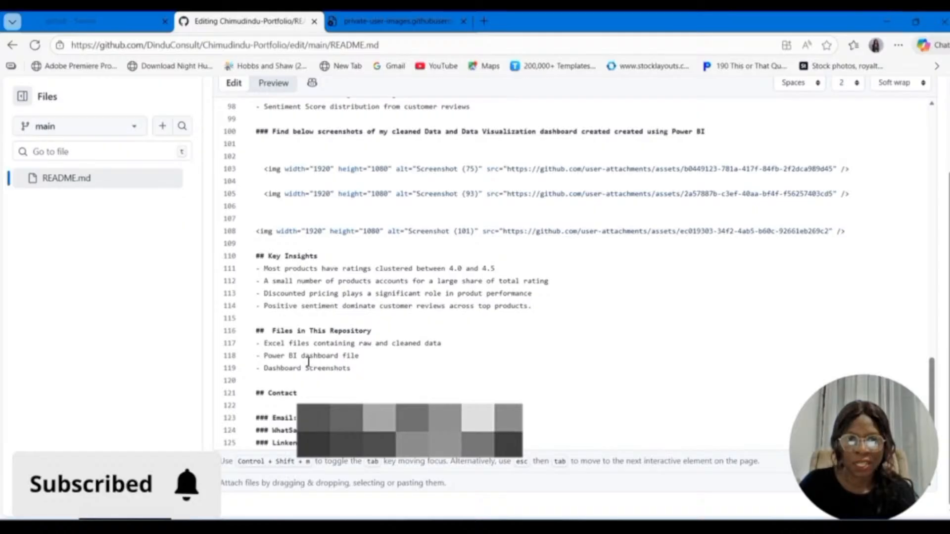
Step: Commit the new Contact section directly to the main branch with the message "Update README.md"
{"action": "scroll", "coordinate": [297, 366], "scroll_direction": "up", "scroll_amount": 12}
{"action": "scroll", "coordinate": [308, 362], "scroll_direction": "up", "scroll_amount": 4}
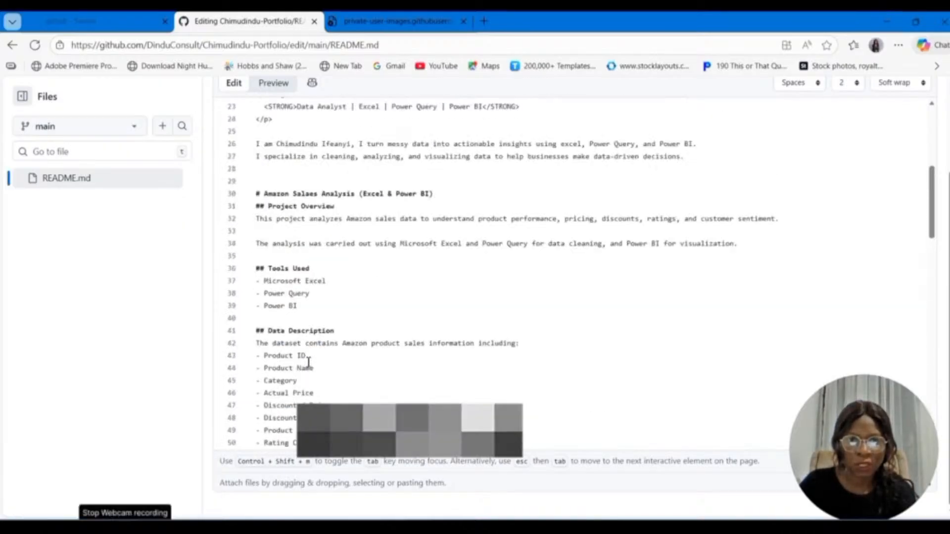
{"action": "scroll", "coordinate": [308, 362], "scroll_direction": "up", "scroll_amount": 6}
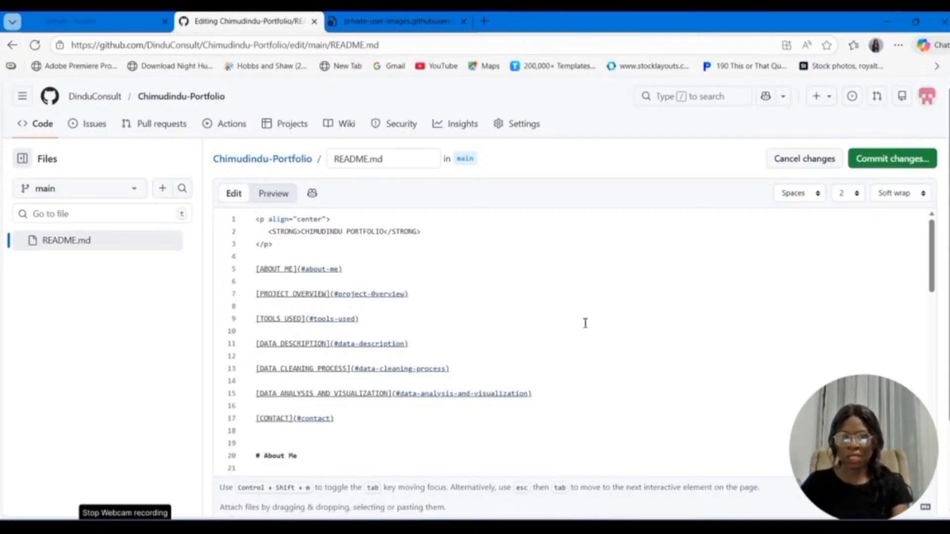
{"action": "key", "text": "ctrl+s"}
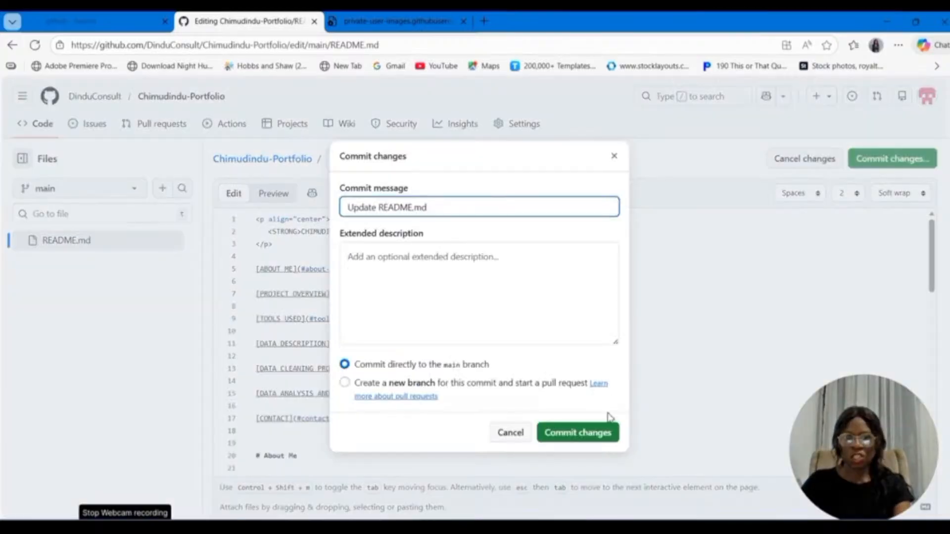
{"action": "left_click", "coordinate": [588, 431]}
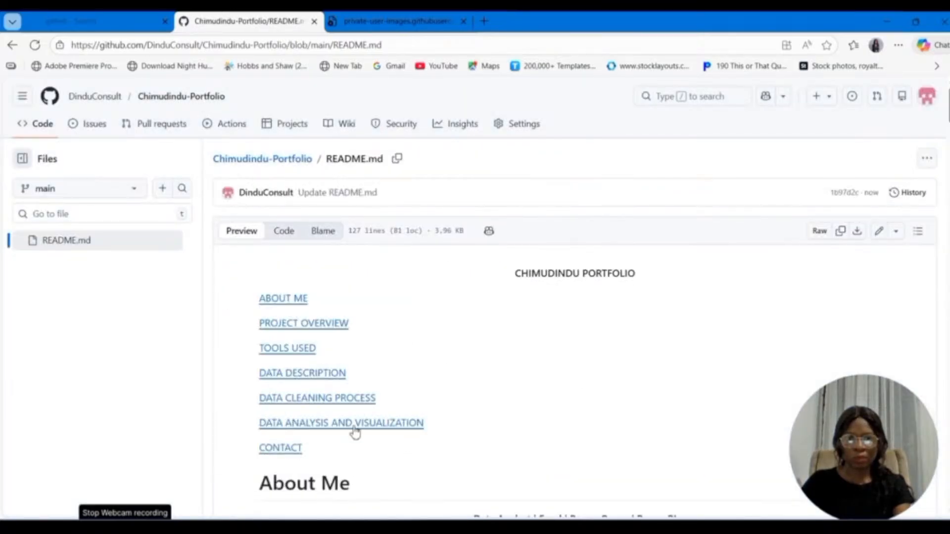
Step: Test the Project Overview, About Me and Tools Used links in the rendered README, returning to the link list after each
{"action": "left_click", "coordinate": [304, 324]}
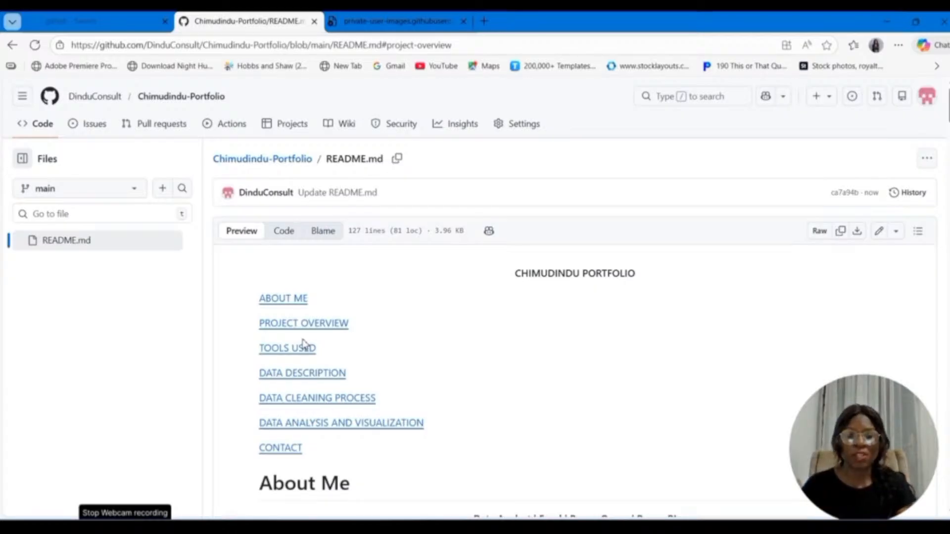
{"action": "left_click", "coordinate": [292, 299]}
{"action": "scroll", "coordinate": [292, 299], "scroll_direction": "up", "scroll_amount": 5}
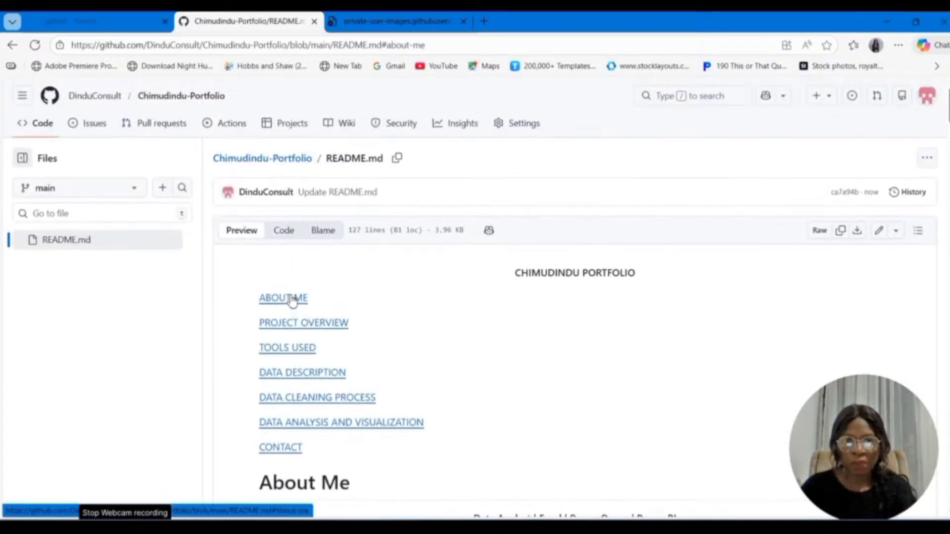
{"action": "left_click", "coordinate": [283, 322]}
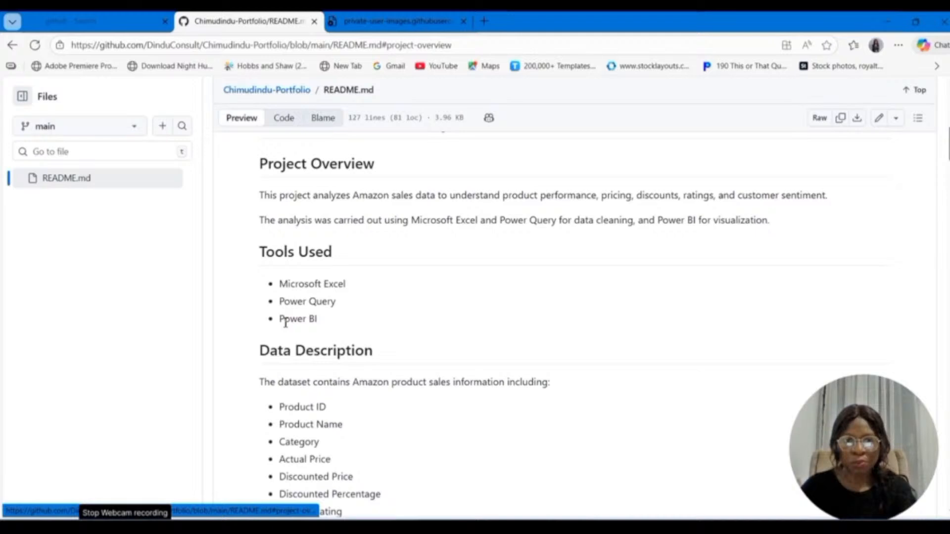
{"action": "scroll", "coordinate": [285, 327], "scroll_direction": "up", "scroll_amount": 5}
{"action": "left_click", "coordinate": [270, 348]}
{"action": "scroll", "coordinate": [290, 369], "scroll_direction": "up", "scroll_amount": 5}
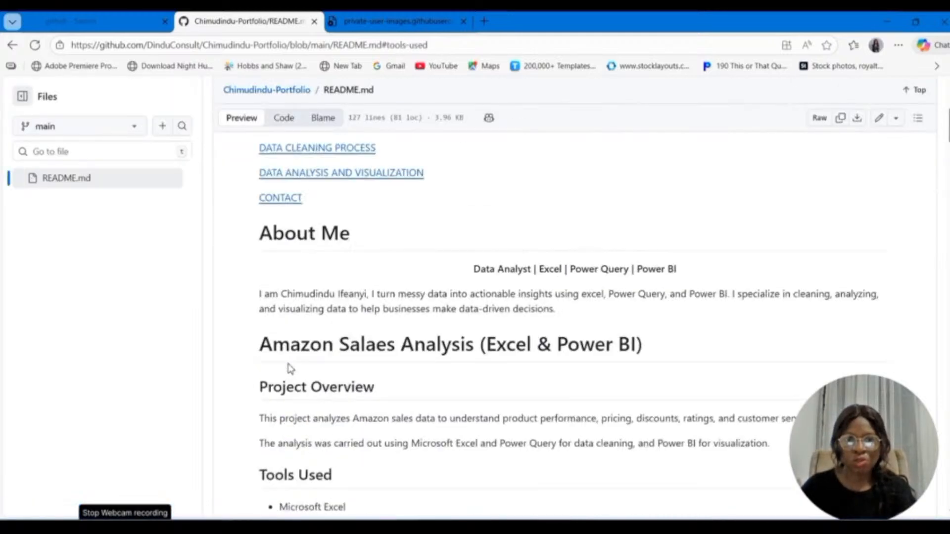
Step: Test the Data Description, Data Cleaning Process, and Data Analysis and Visualization links, returning to the link list after each
{"action": "left_click", "coordinate": [290, 371]}
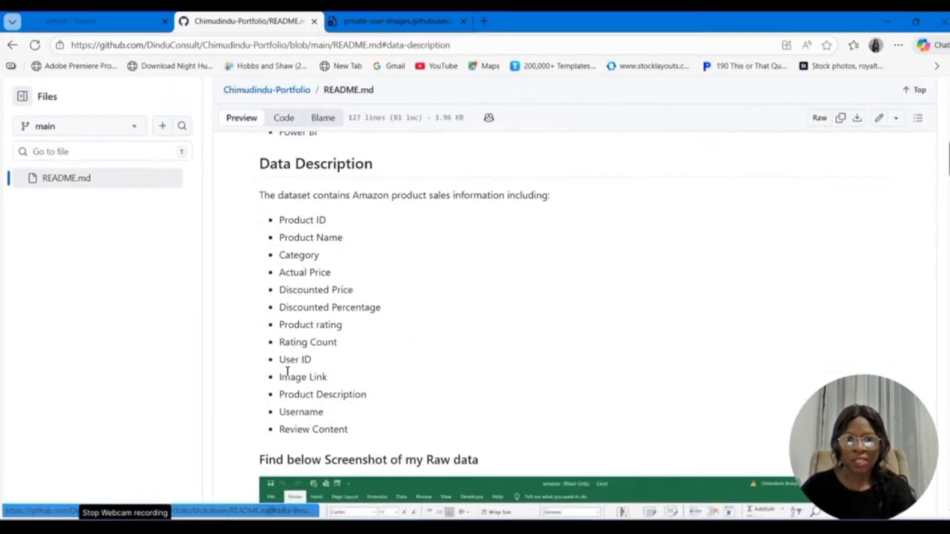
{"action": "scroll", "coordinate": [286, 376], "scroll_direction": "up", "scroll_amount": 5}
{"action": "scroll", "coordinate": [287, 376], "scroll_direction": "up", "scroll_amount": 2}
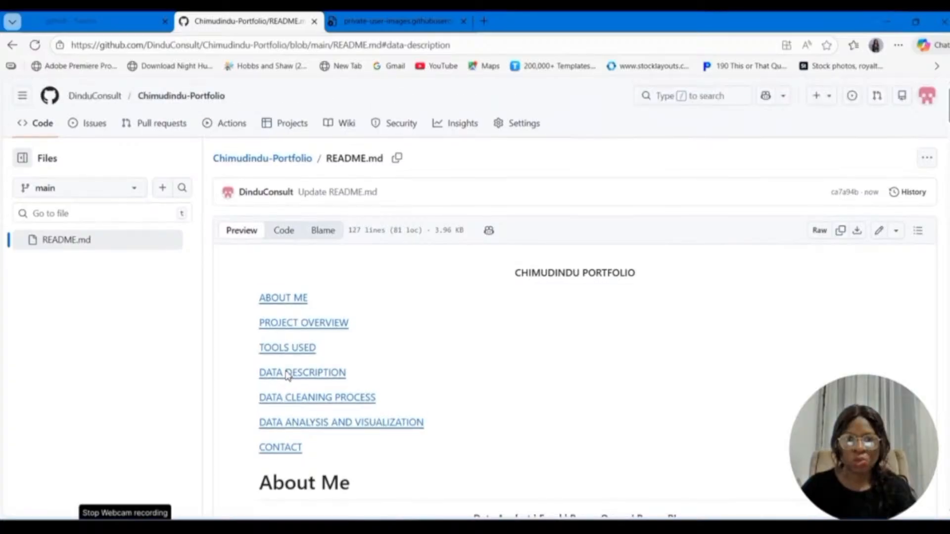
{"action": "left_click", "coordinate": [290, 397]}
{"action": "scroll", "coordinate": [292, 400], "scroll_direction": "up", "scroll_amount": 5}
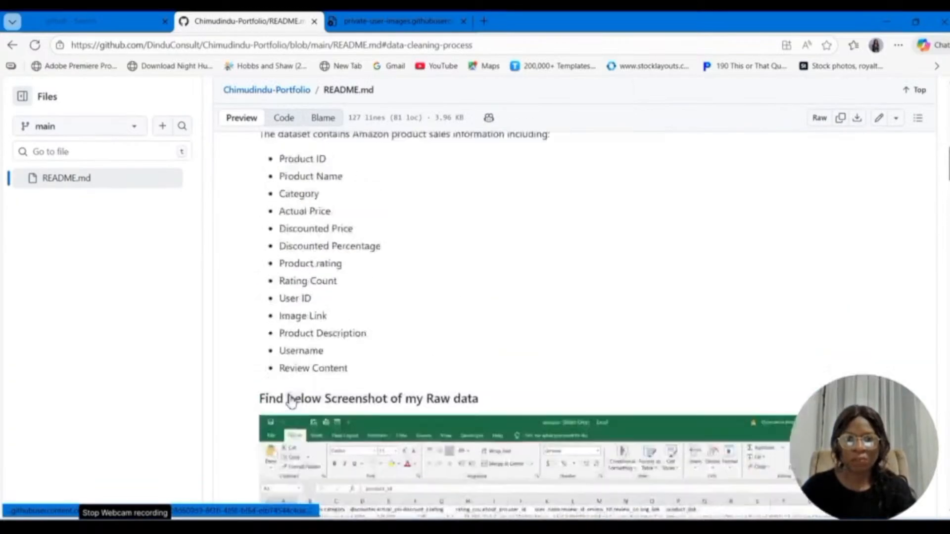
{"action": "scroll", "coordinate": [292, 400], "scroll_direction": "up", "scroll_amount": 5}
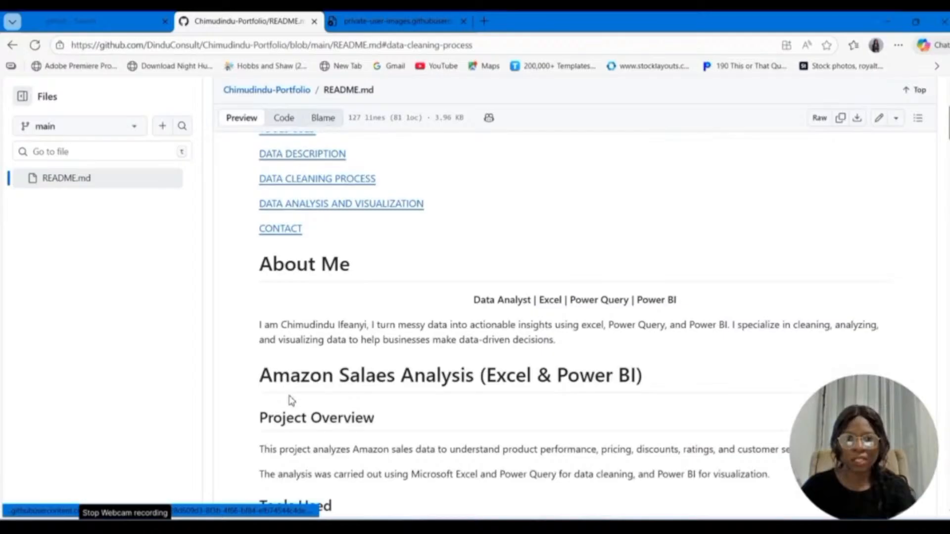
{"action": "scroll", "coordinate": [292, 401], "scroll_direction": "up", "scroll_amount": 4}
{"action": "left_click", "coordinate": [292, 426]}
{"action": "scroll", "coordinate": [291, 426], "scroll_direction": "up", "scroll_amount": 15}
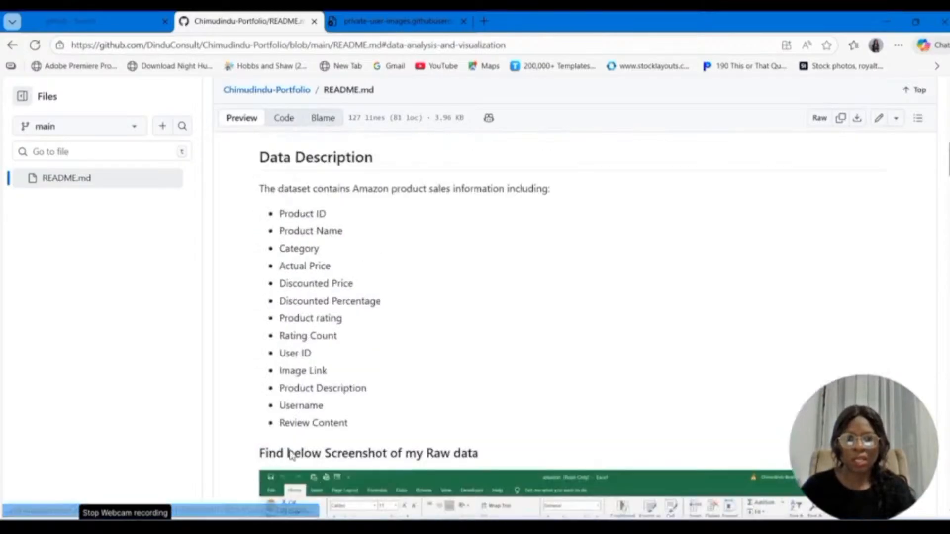
{"action": "scroll", "coordinate": [291, 446], "scroll_direction": "up", "scroll_amount": 10}
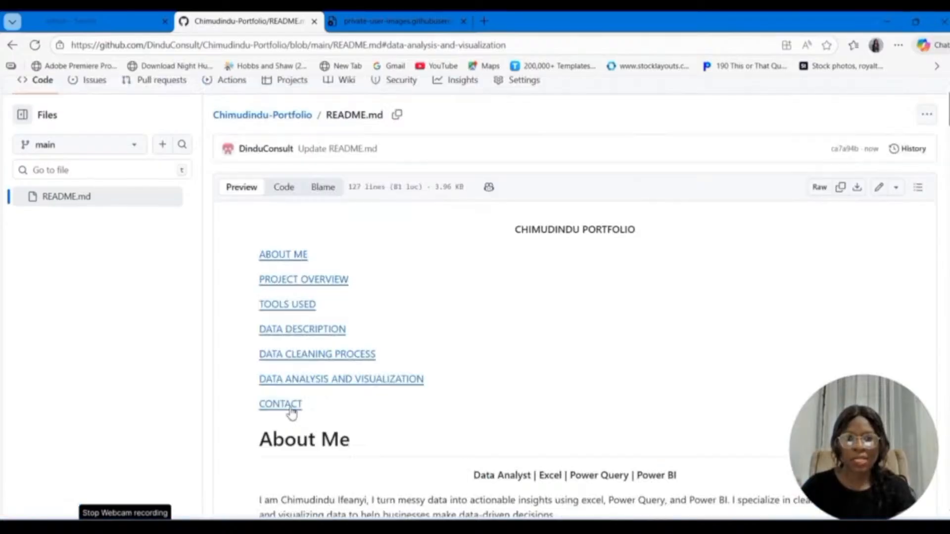
Step: Test the Contact link in the rendered README and go back through the project sections
{"action": "left_click", "coordinate": [288, 408]}
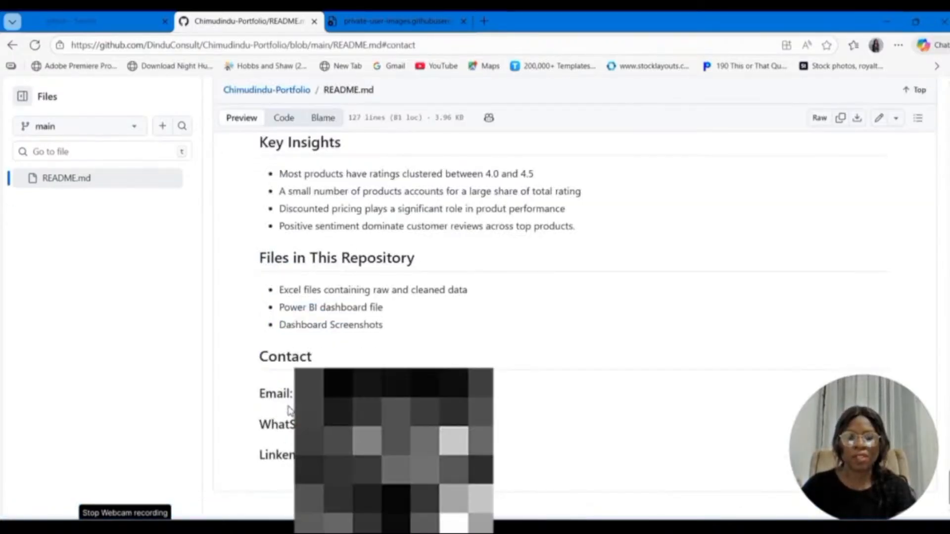
{"action": "scroll", "coordinate": [290, 409], "scroll_direction": "up", "scroll_amount": 2}
{"action": "scroll", "coordinate": [289, 410], "scroll_direction": "up", "scroll_amount": 8}
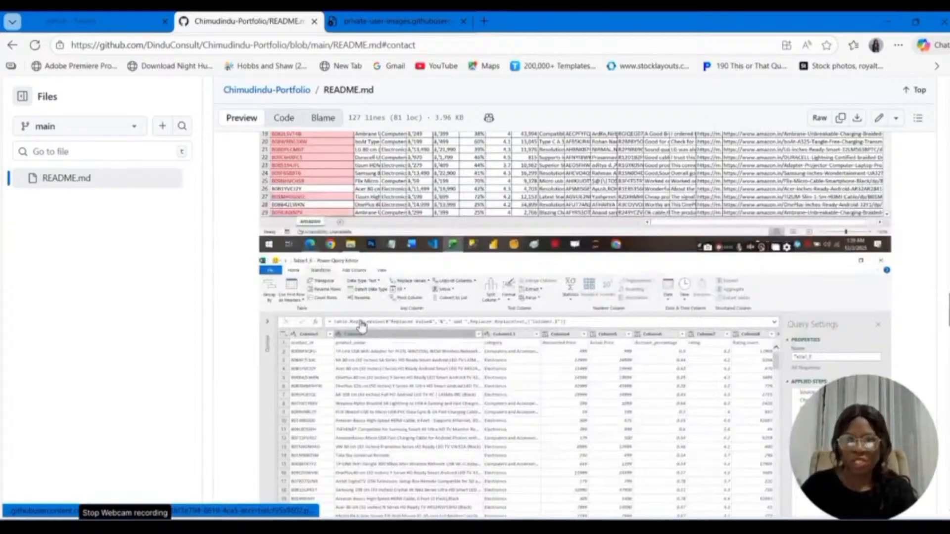
{"action": "scroll", "coordinate": [468, 348], "scroll_direction": "up", "scroll_amount": 4}
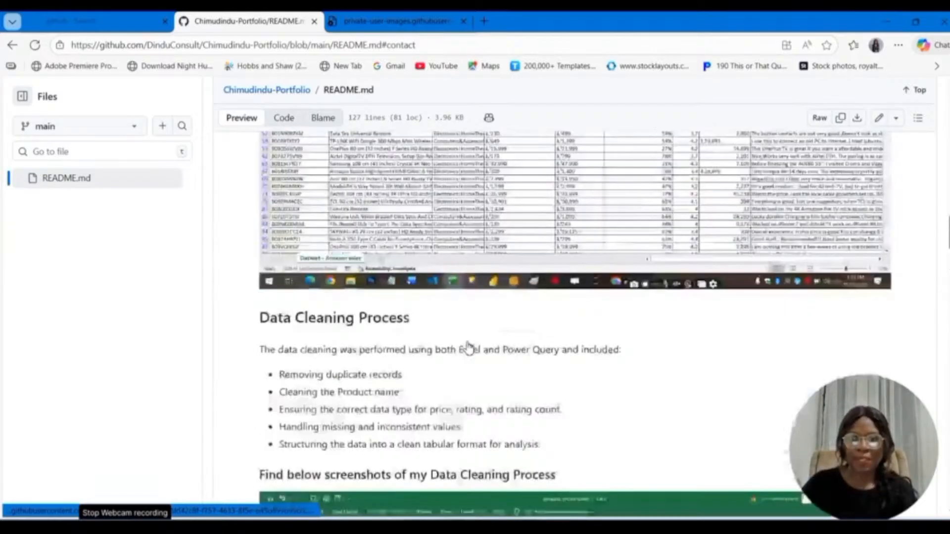
{"action": "scroll", "coordinate": [469, 348], "scroll_direction": "up", "scroll_amount": 15}
Step: Open README.md for editing
{"action": "left_click", "coordinate": [878, 118]}
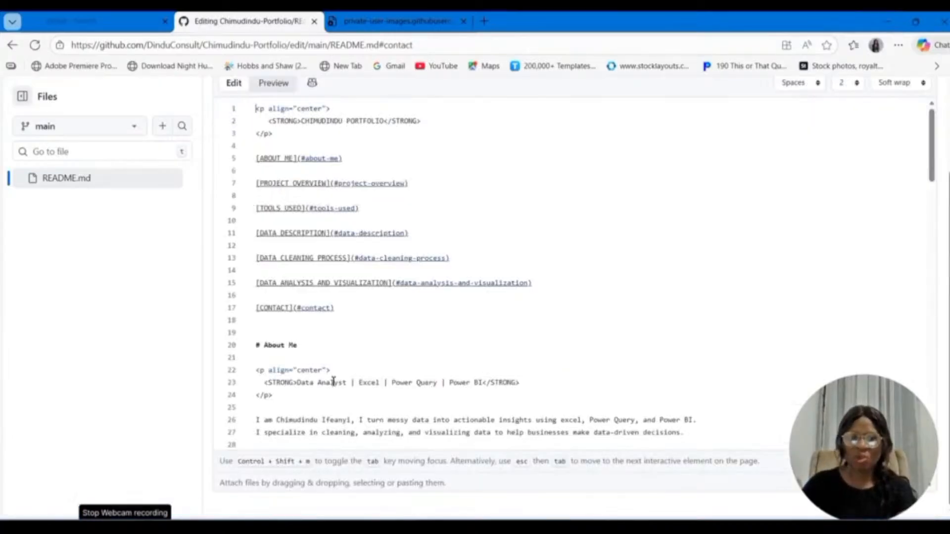
{"action": "scroll", "coordinate": [333, 382], "scroll_direction": "up", "scroll_amount": 2}
{"action": "scroll", "coordinate": [333, 382], "scroll_direction": "down", "scroll_amount": 3}
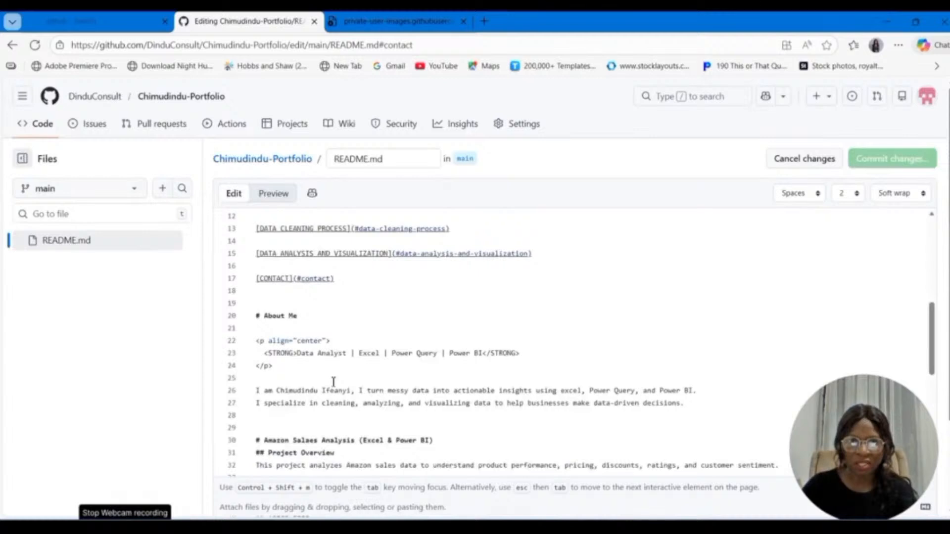
{"action": "scroll", "coordinate": [332, 382], "scroll_direction": "down", "scroll_amount": 8}
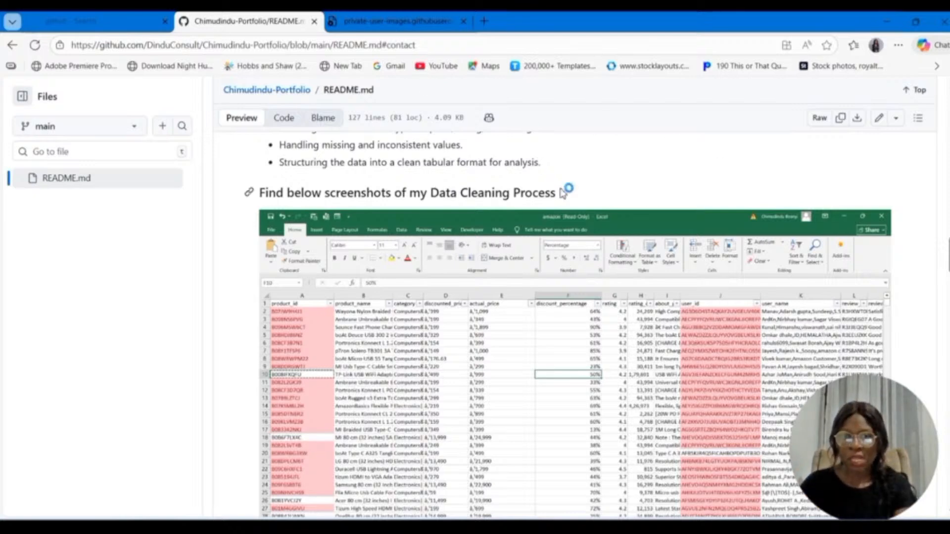
Step: Open the GitHub Pages settings of the Chimudindu-Portfolio repository
{"action": "scroll", "coordinate": [544, 188], "scroll_direction": "up", "scroll_amount": 5}
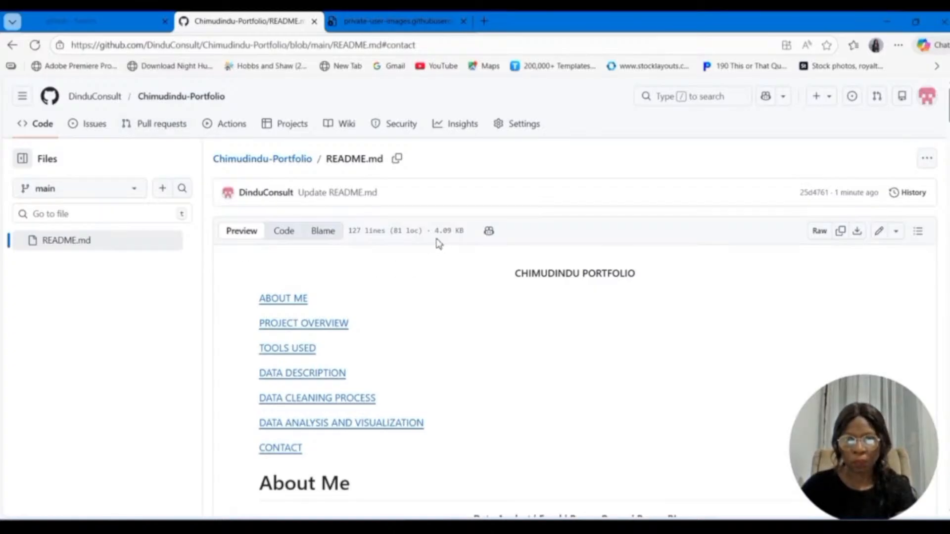
{"action": "left_click", "coordinate": [529, 127]}
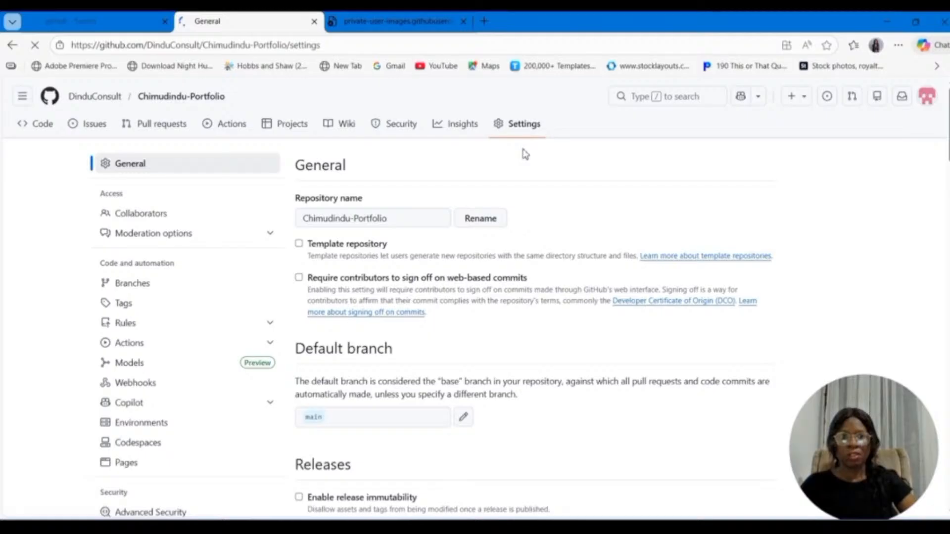
{"action": "scroll", "coordinate": [128, 462], "scroll_direction": "down", "scroll_amount": 1}
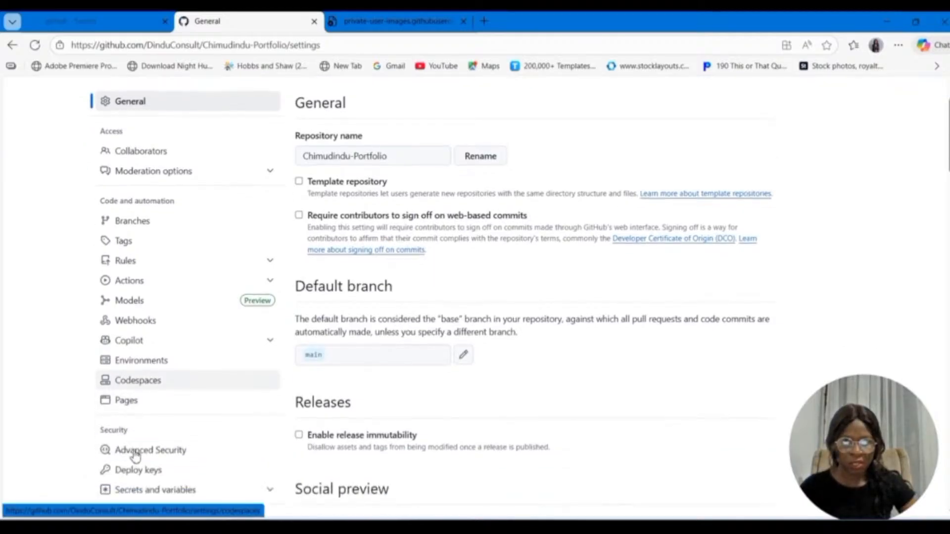
{"action": "left_click", "coordinate": [123, 403]}
{"action": "scroll", "coordinate": [364, 335], "scroll_direction": "down", "scroll_amount": 2}
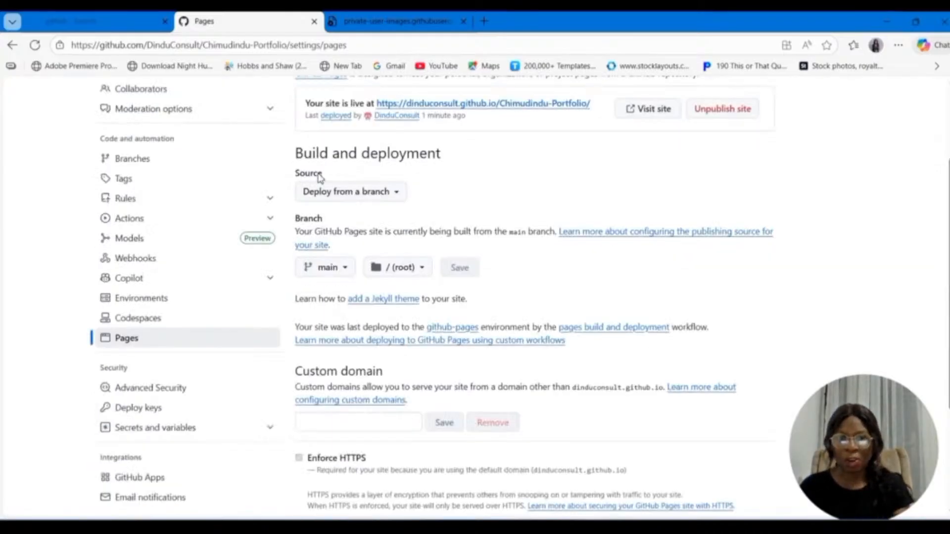
Step: Review the Pages source and branch choices, keeping Deploy from a branch and main
{"action": "left_click", "coordinate": [363, 198]}
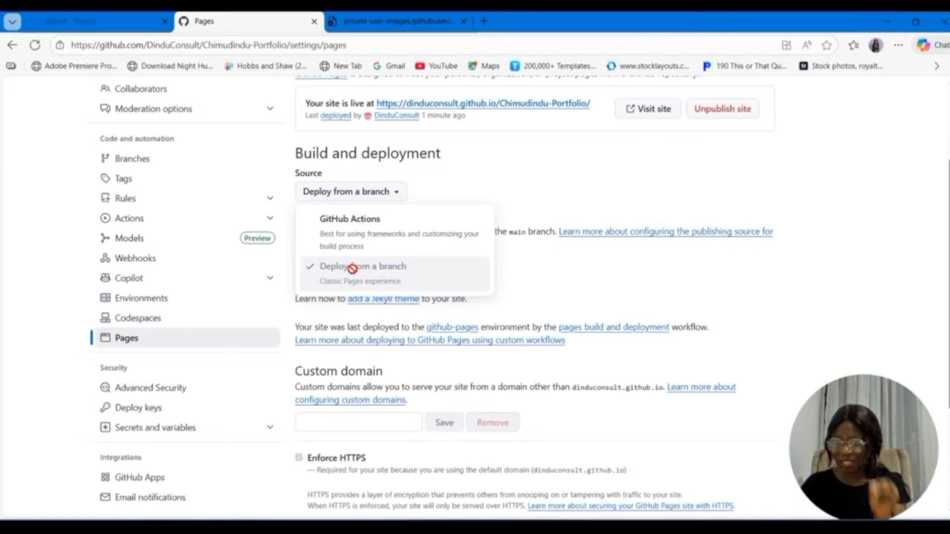
{"action": "left_click", "coordinate": [353, 268]}
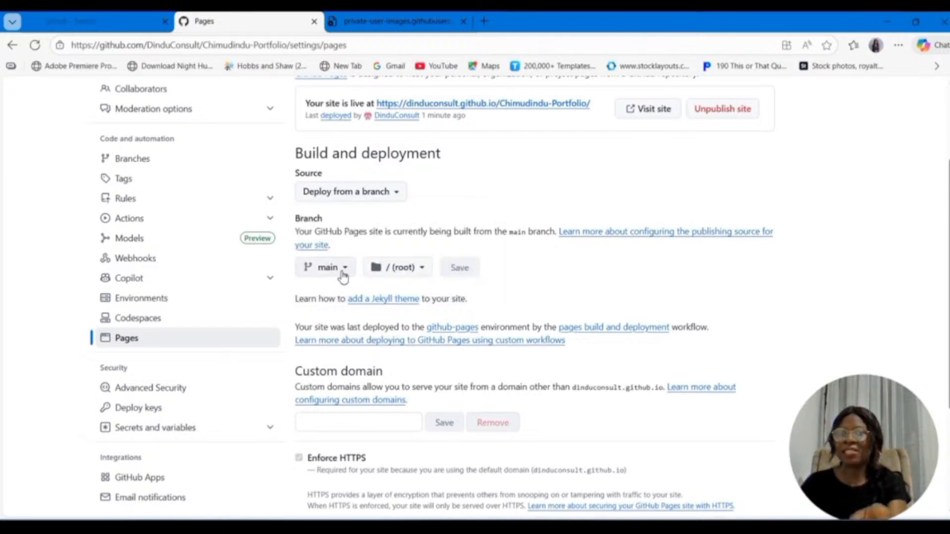
{"action": "left_click", "coordinate": [343, 272]}
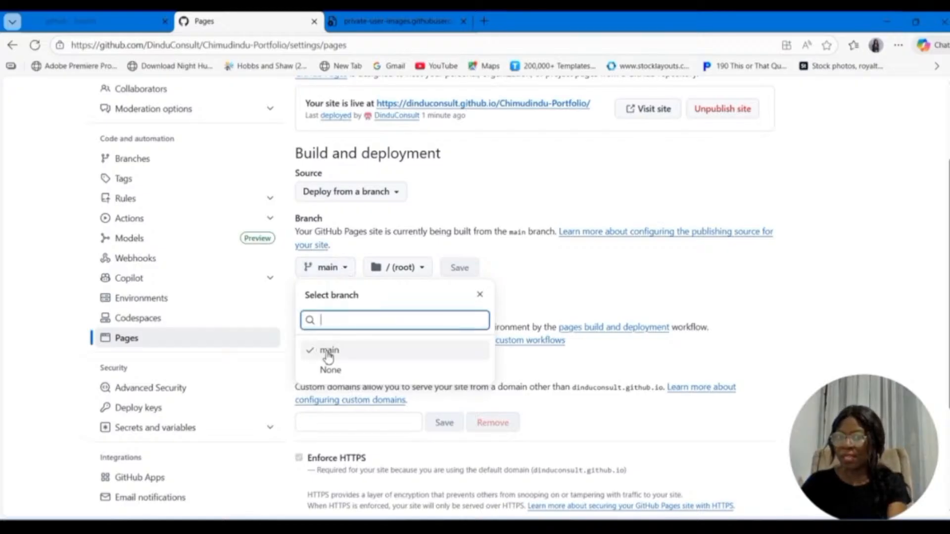
{"action": "left_click", "coordinate": [515, 261]}
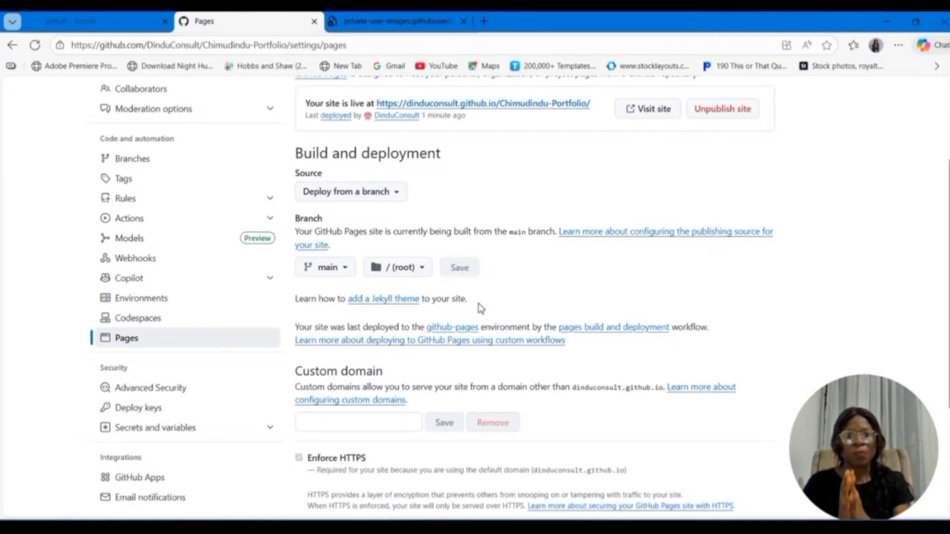
Step: Close the leftover image page and visit the published portfolio site
{"action": "scroll", "coordinate": [480, 308], "scroll_direction": "up", "scroll_amount": 3}
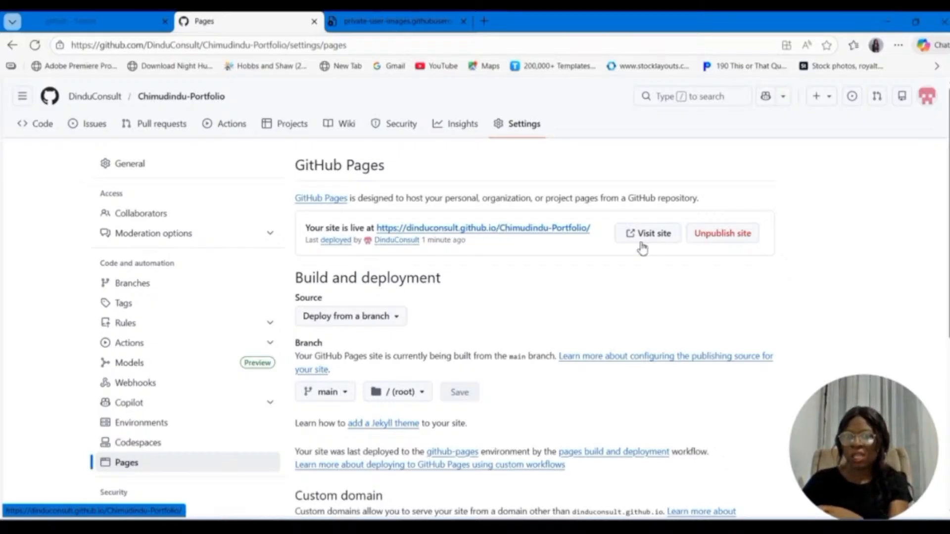
{"action": "left_click", "coordinate": [464, 22]}
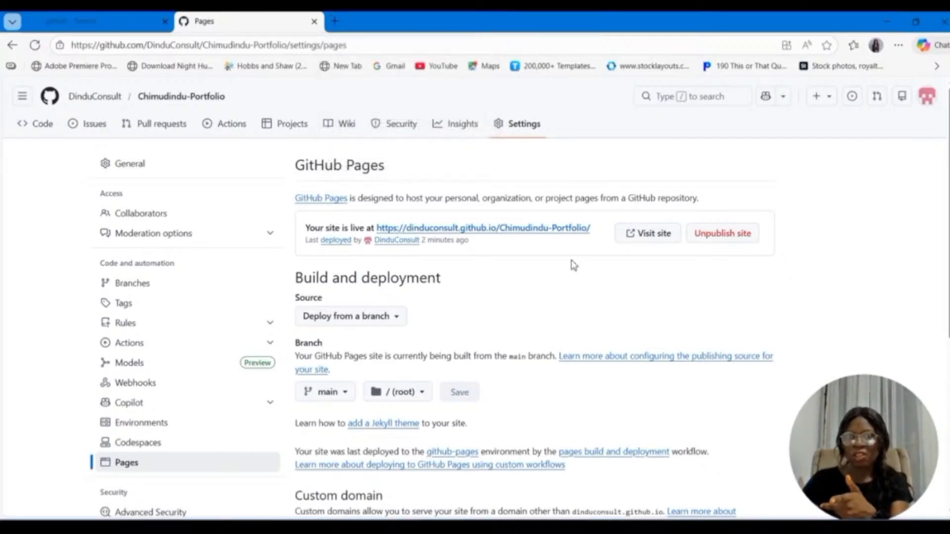
{"action": "left_click", "coordinate": [653, 233]}
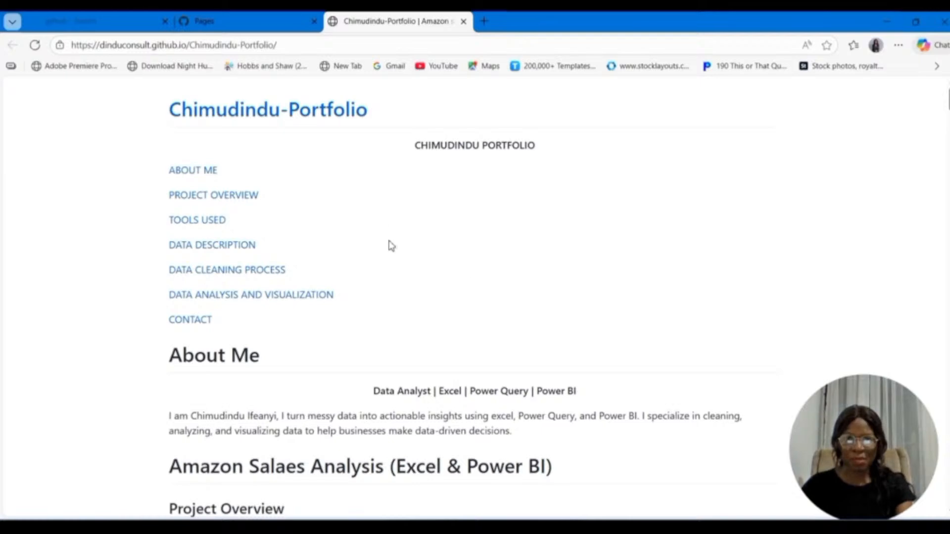
Step: Examine the published portfolio's sections, screenshots and Power BI dashboard image, returning to the link list
{"action": "scroll", "coordinate": [490, 268], "scroll_direction": "down", "scroll_amount": 4}
{"action": "scroll", "coordinate": [490, 267], "scroll_direction": "down", "scroll_amount": 20}
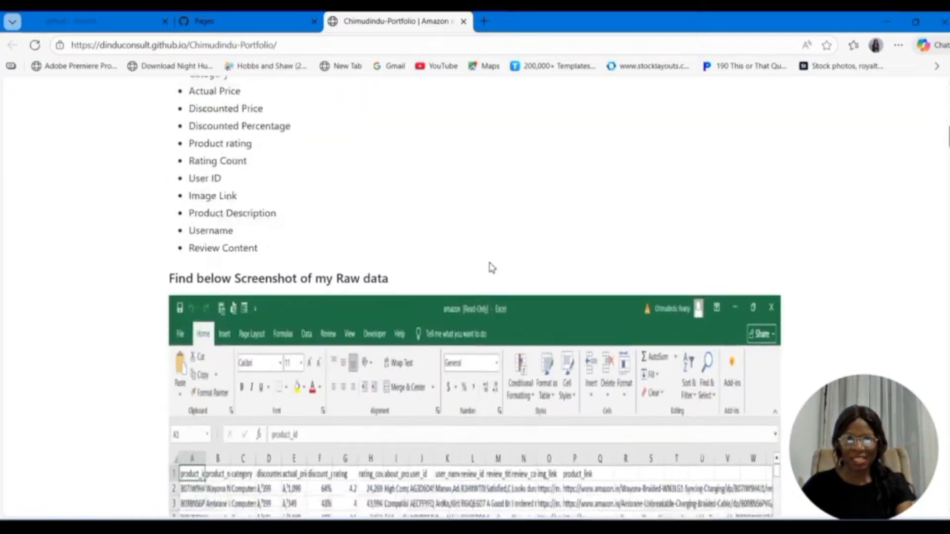
{"action": "scroll", "coordinate": [490, 267], "scroll_direction": "down", "scroll_amount": 15}
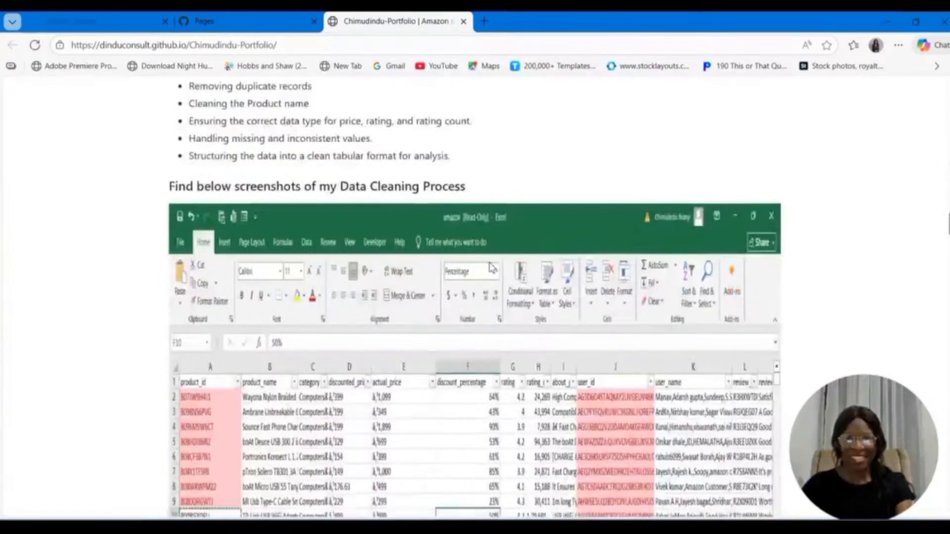
{"action": "scroll", "coordinate": [490, 267], "scroll_direction": "down", "scroll_amount": 20}
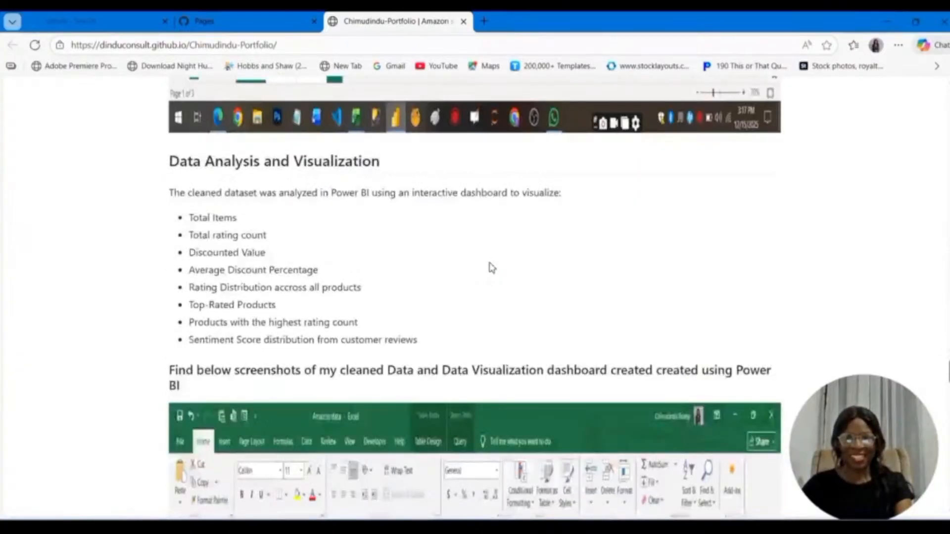
{"action": "scroll", "coordinate": [491, 267], "scroll_direction": "down", "scroll_amount": 20}
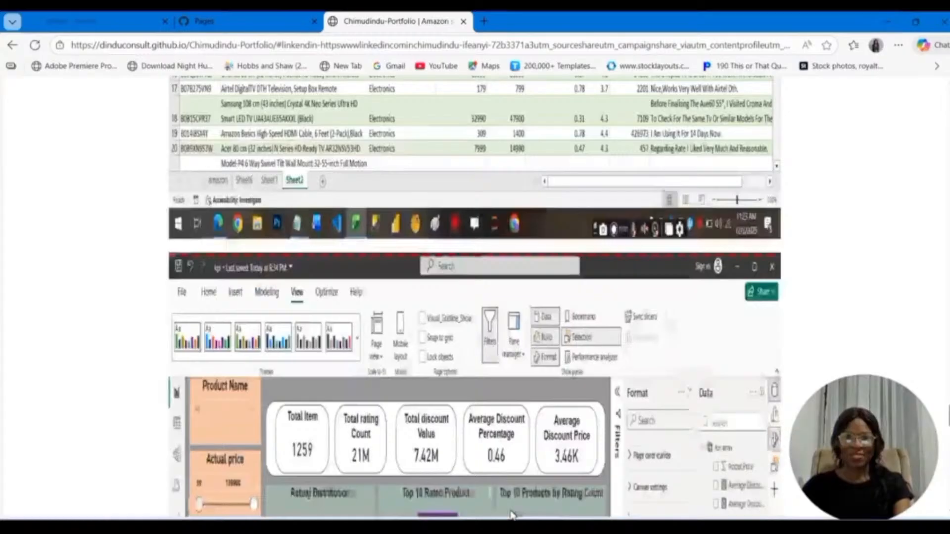
{"action": "scroll", "coordinate": [512, 515], "scroll_direction": "down", "scroll_amount": 10}
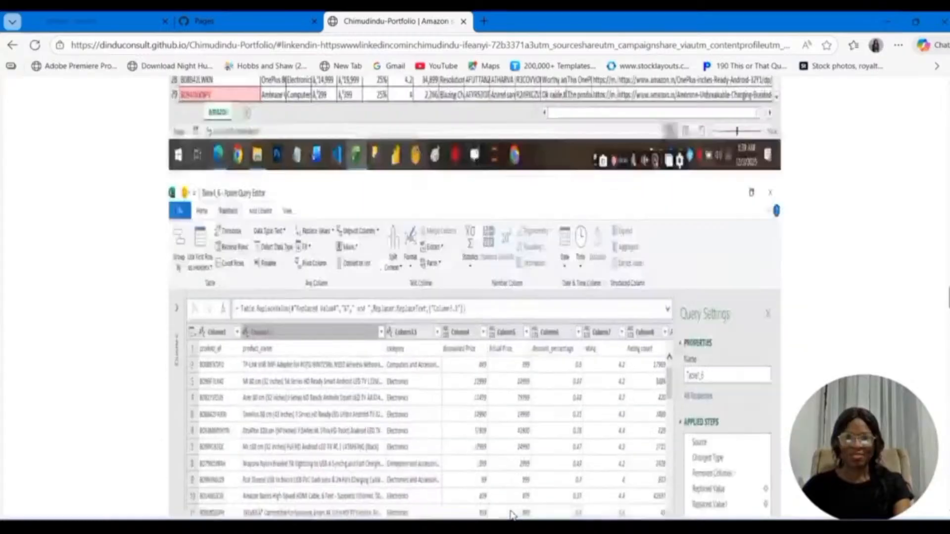
{"action": "scroll", "coordinate": [512, 515], "scroll_direction": "up", "scroll_amount": 20}
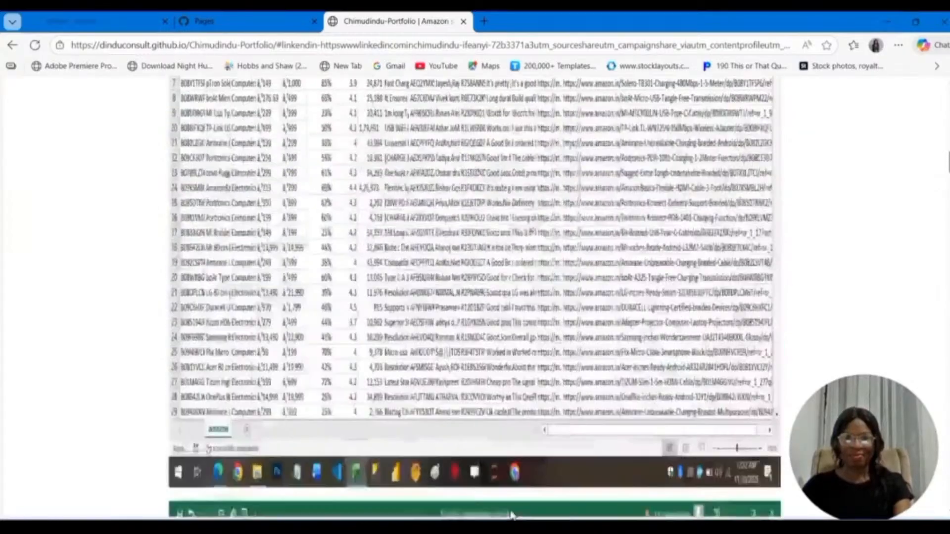
{"action": "scroll", "coordinate": [512, 514], "scroll_direction": "up", "scroll_amount": 3}
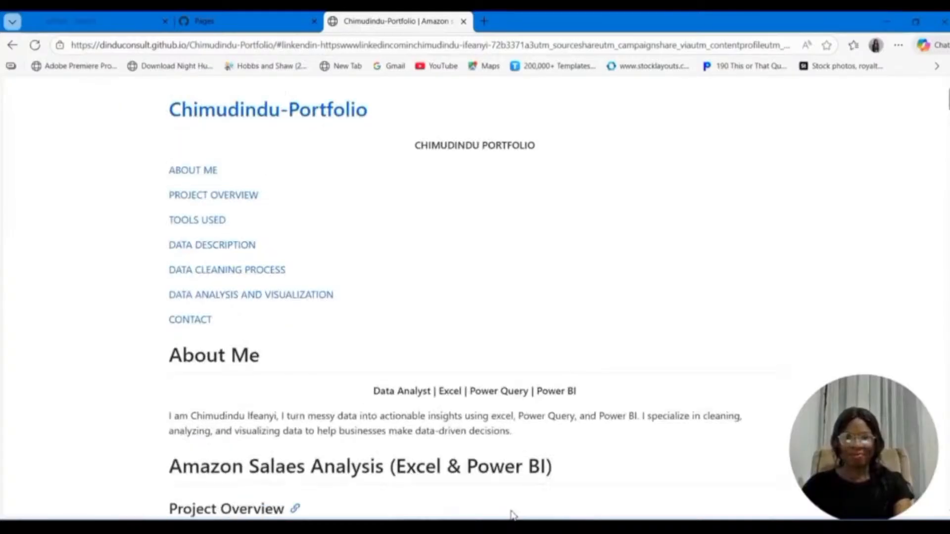